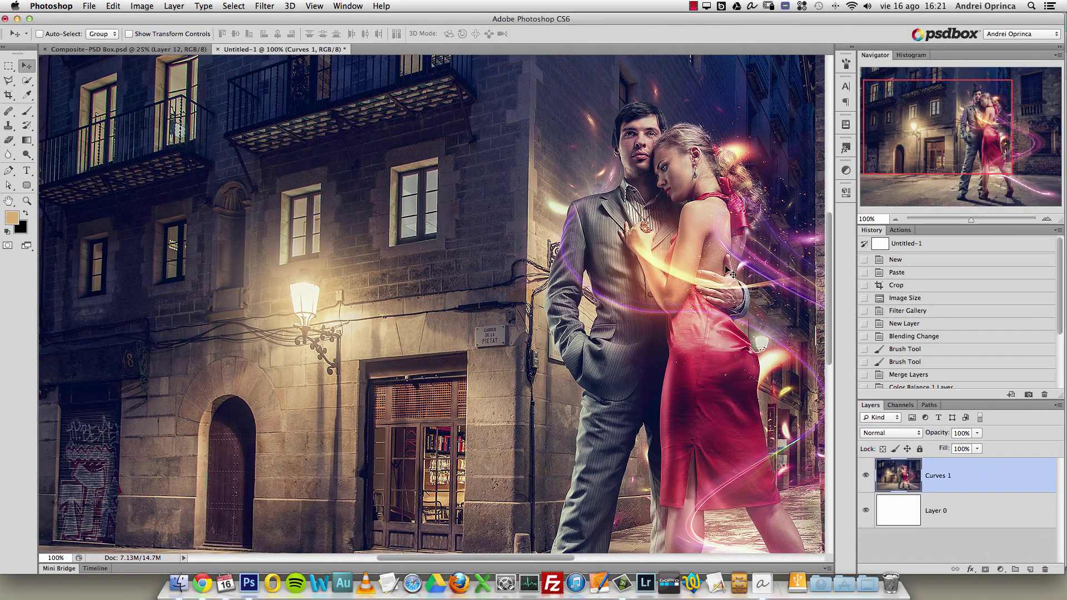
mouse_move(934, 136)
left_mouse_down()
mouse_move(923, 139)
mouse_move(932, 128)
mouse_move(953, 140)
mouse_move(945, 134)
left_mouse_up()
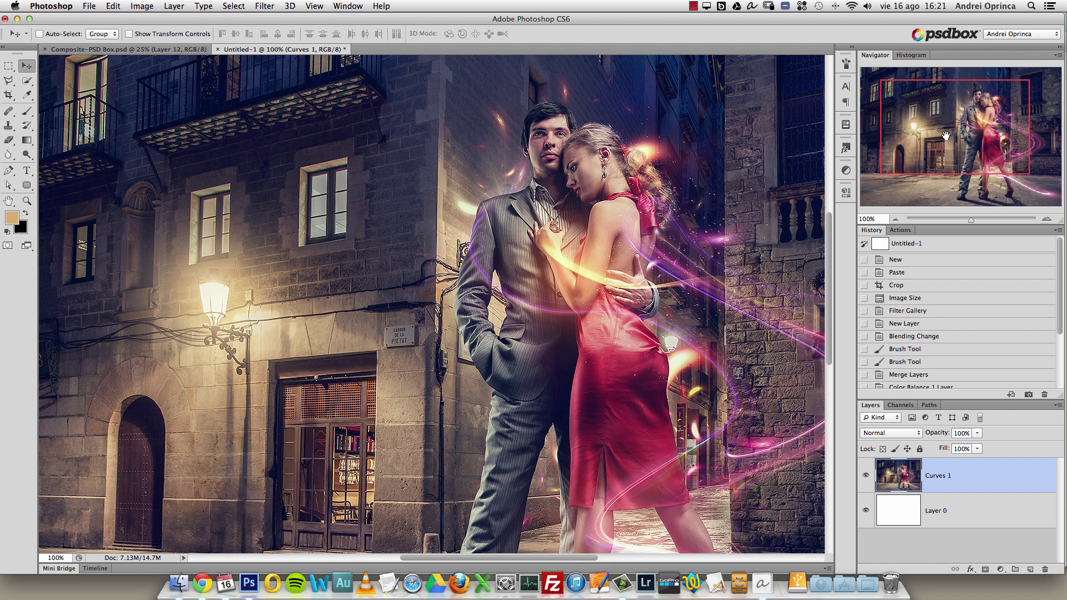
left_click_drag(945, 135, 925, 150)
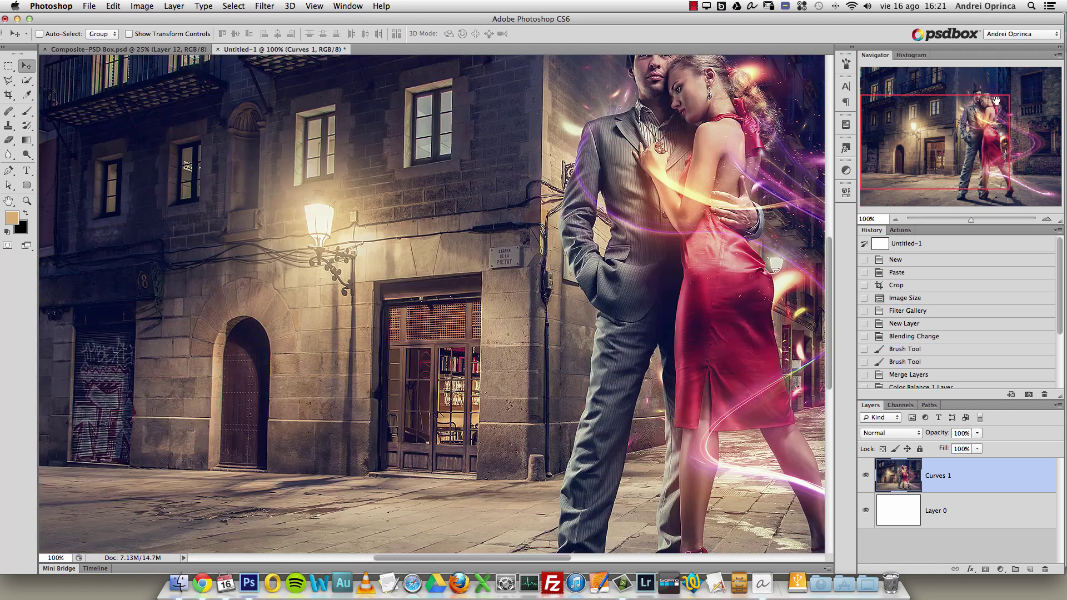
left_click_drag(996, 101, 993, 96)
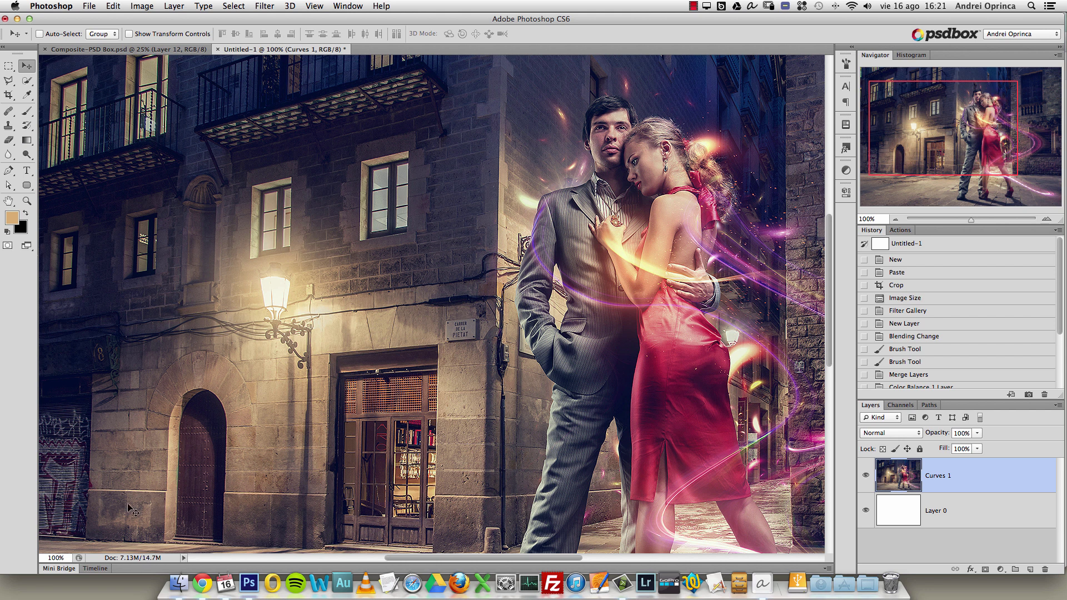
Switch to Chrome and read through the viewer comments under the Quick Tip 9 history snapshots video.
right_click(203, 581)
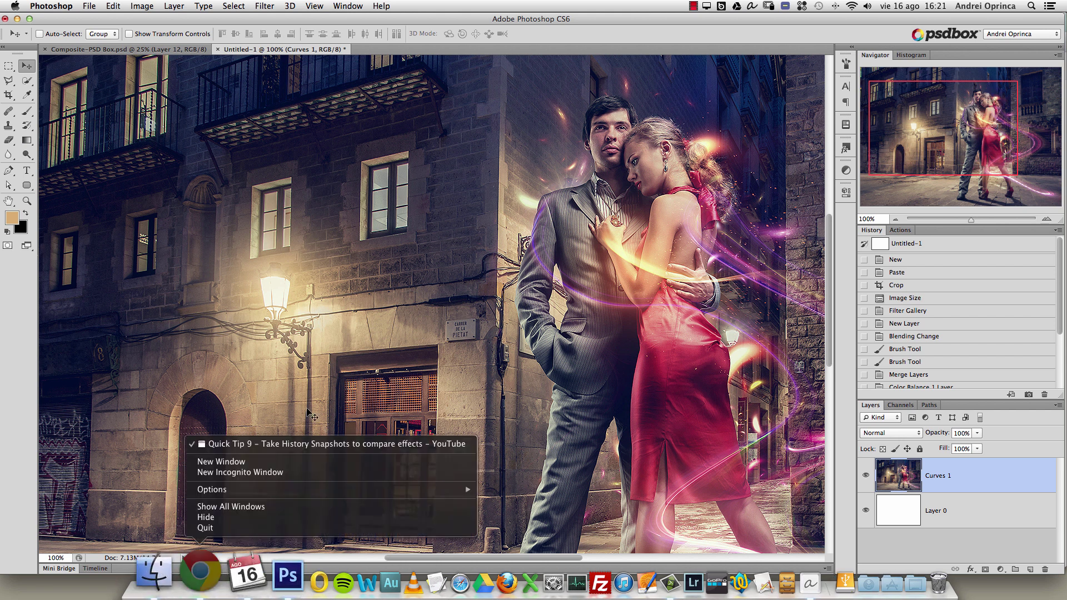
left_click(205, 519)
left_click(200, 572)
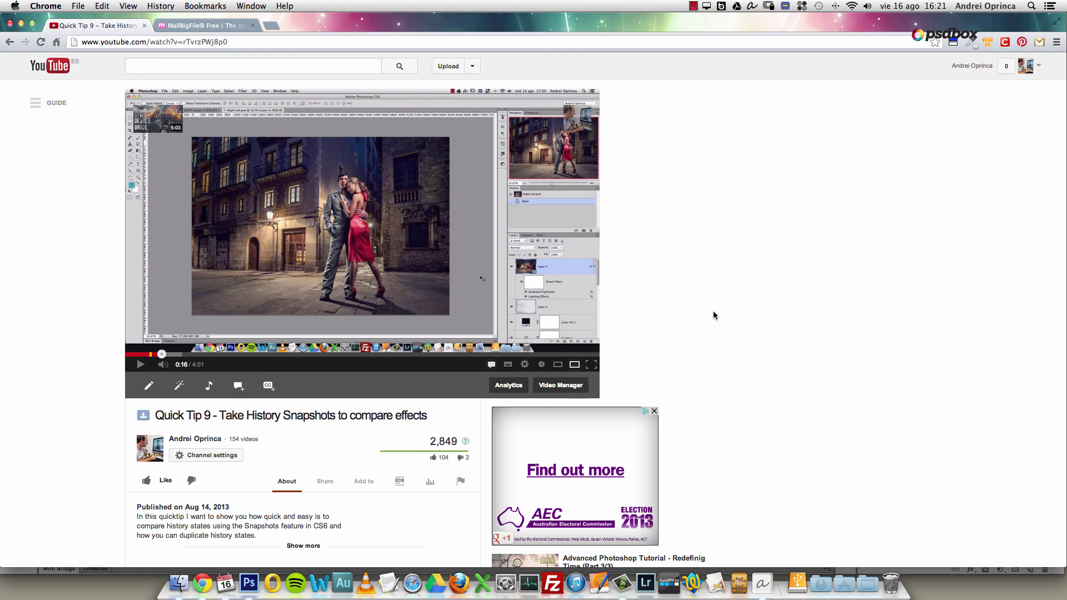
scroll(712, 315, "down", 5)
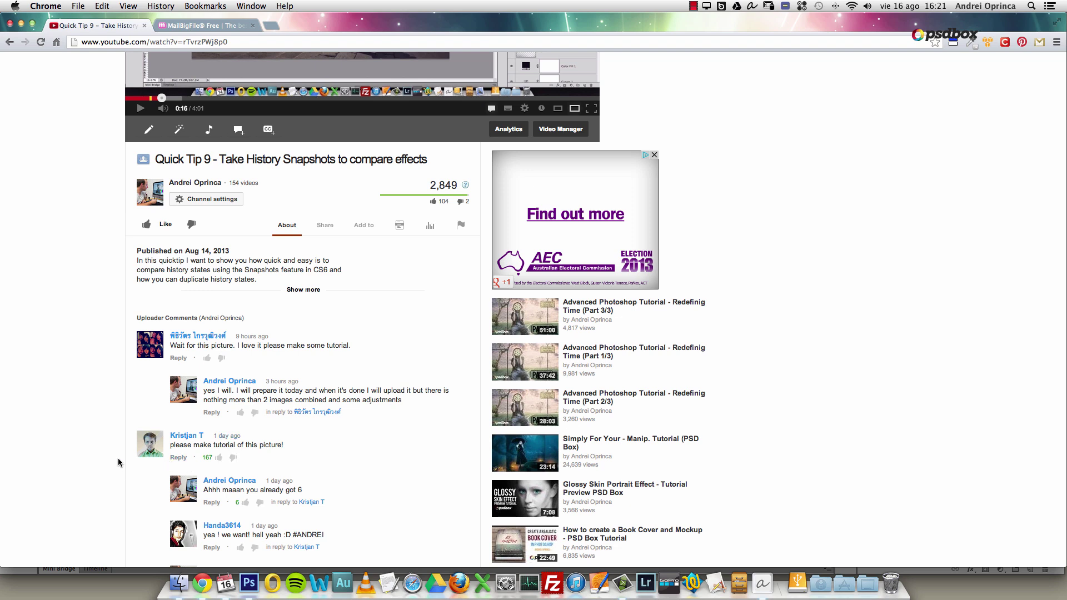
scroll(118, 459, "down", 2)
scroll(135, 453, "down", 5)
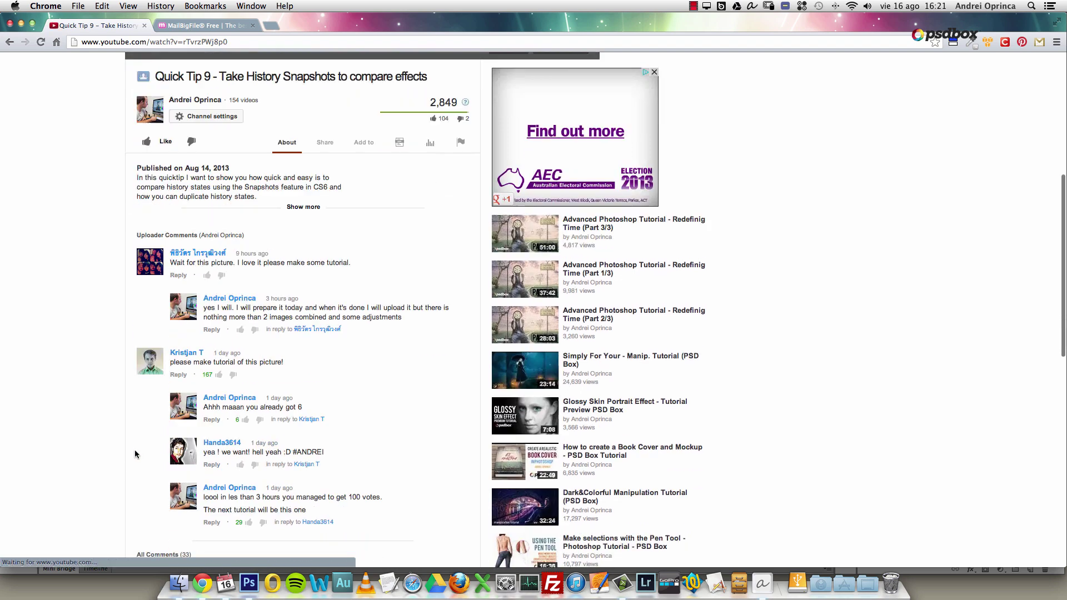
scroll(143, 452, "up", 10)
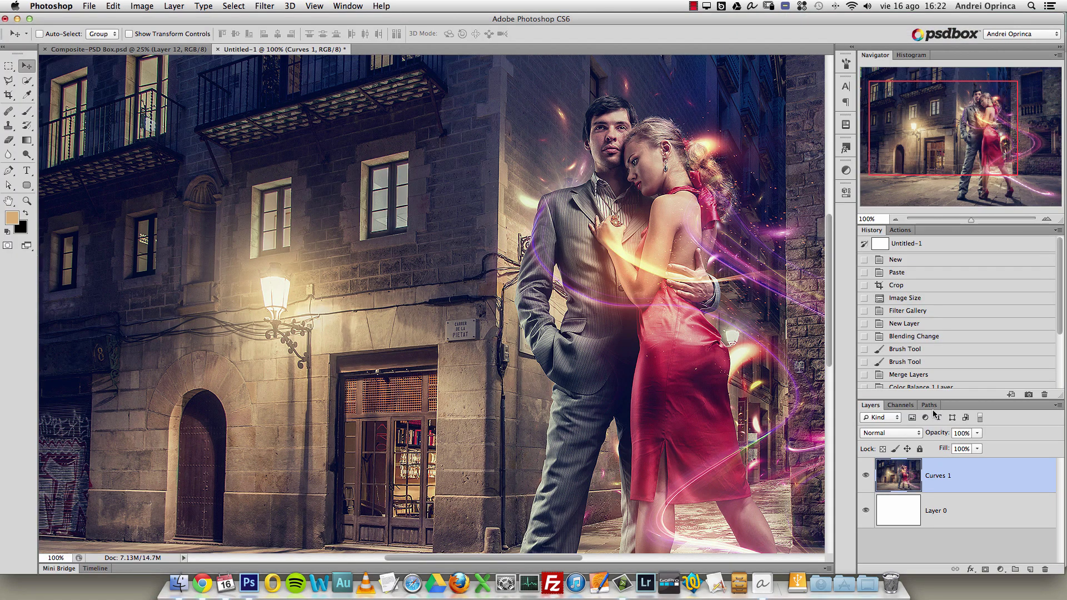
View the whole retouched Untitled-1 image and compare it with the original Composite-PSD Box.psd.
left_click_drag(901, 177, 920, 181)
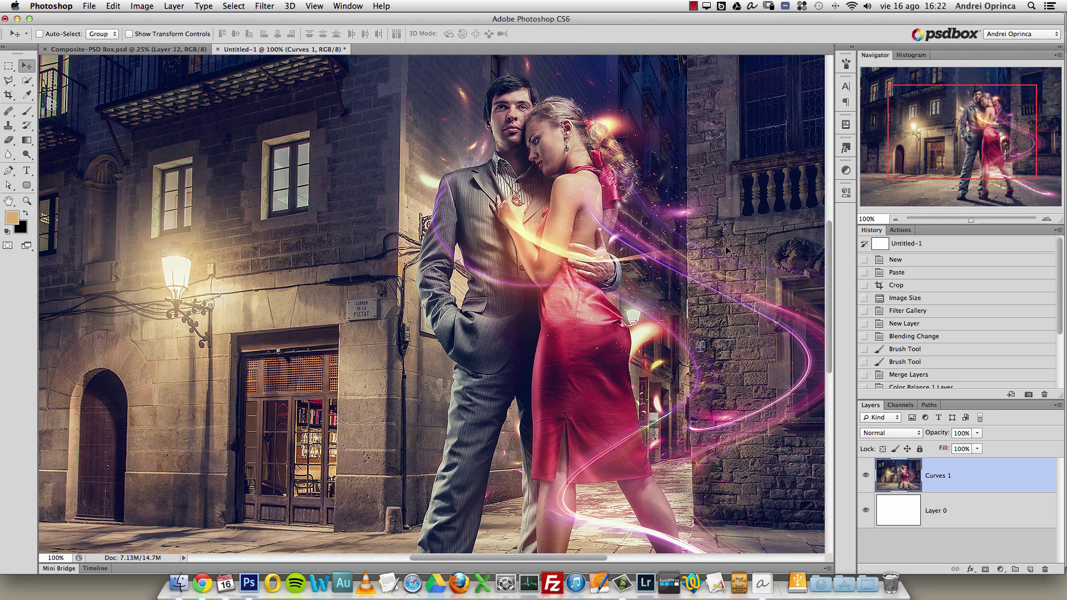
left_click(893, 219)
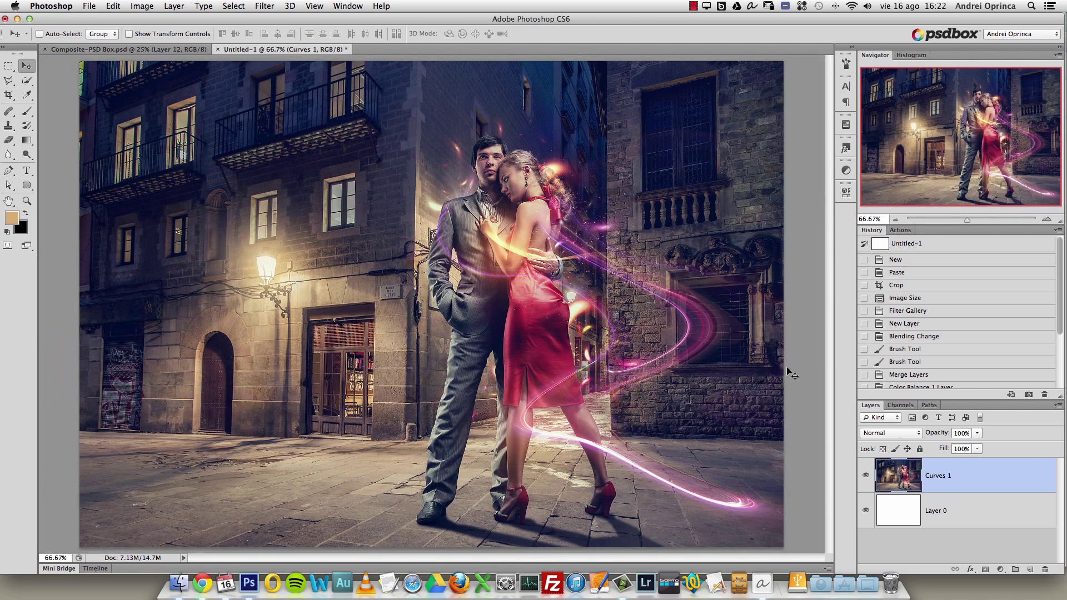
left_click(189, 50)
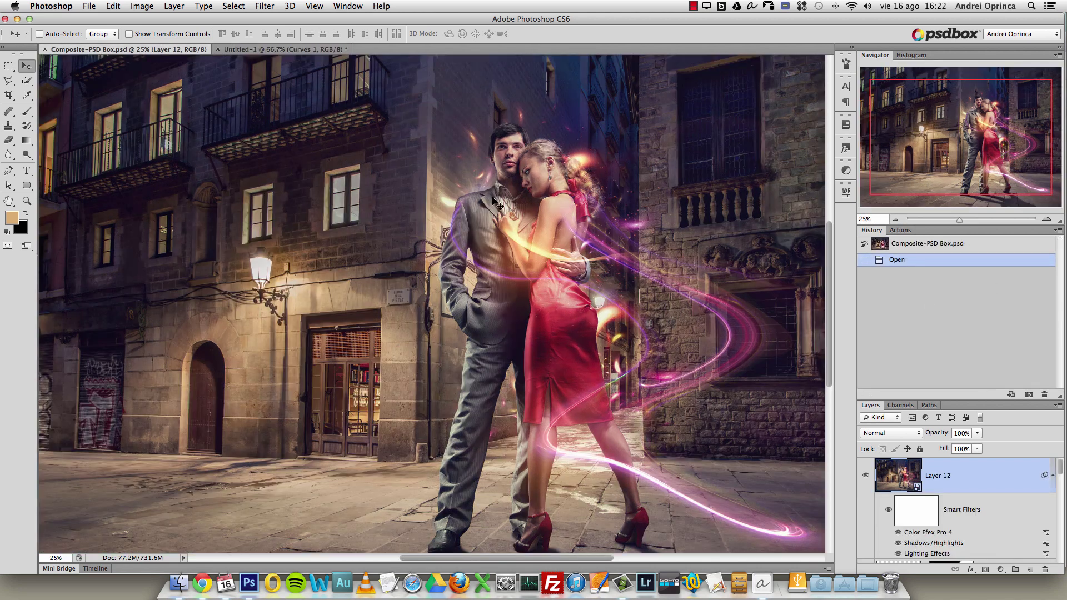
left_click(286, 50)
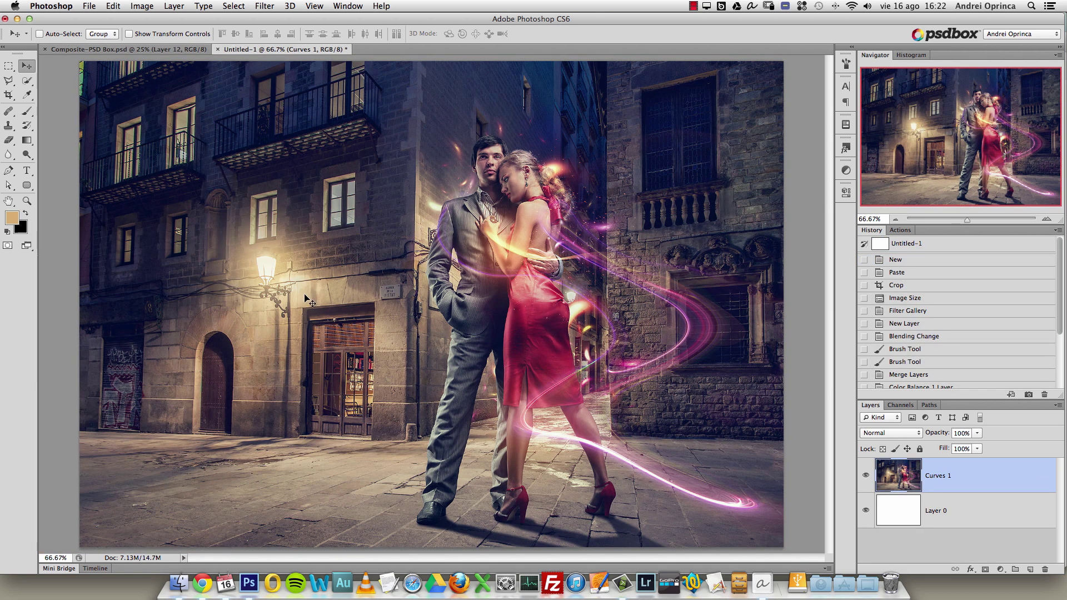
Examine the couple's faces, the woman's hair and the surrounding sparks closely in Composite-PSD Box.psd at up to 200% zoom.
left_click(169, 50)
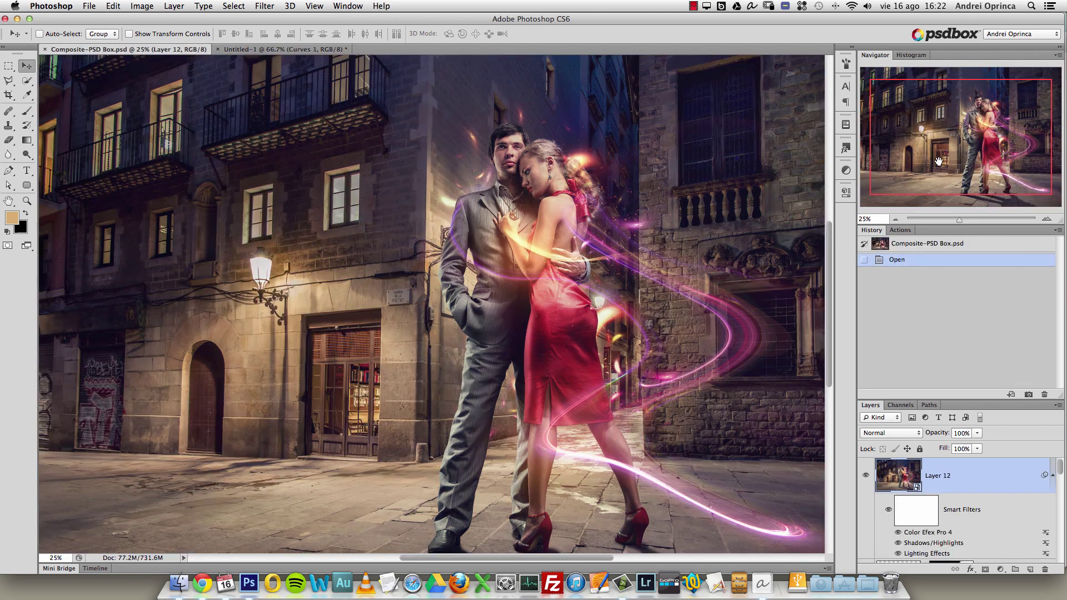
left_click(893, 219)
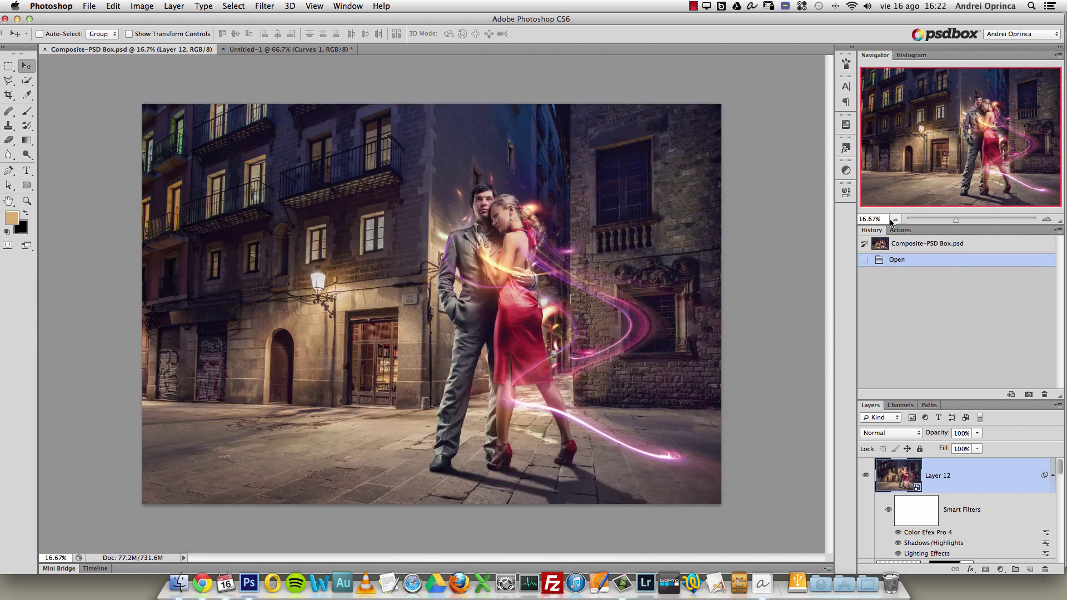
key("super+1")
left_click_drag(992, 135, 1018, 105)
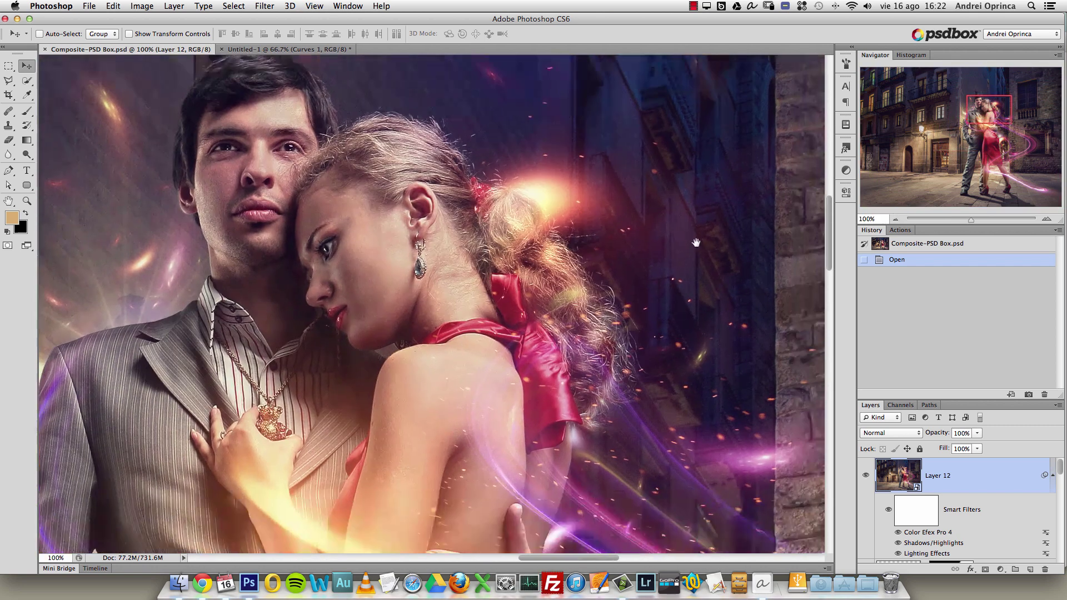
key("super+space")
left_click(709, 273)
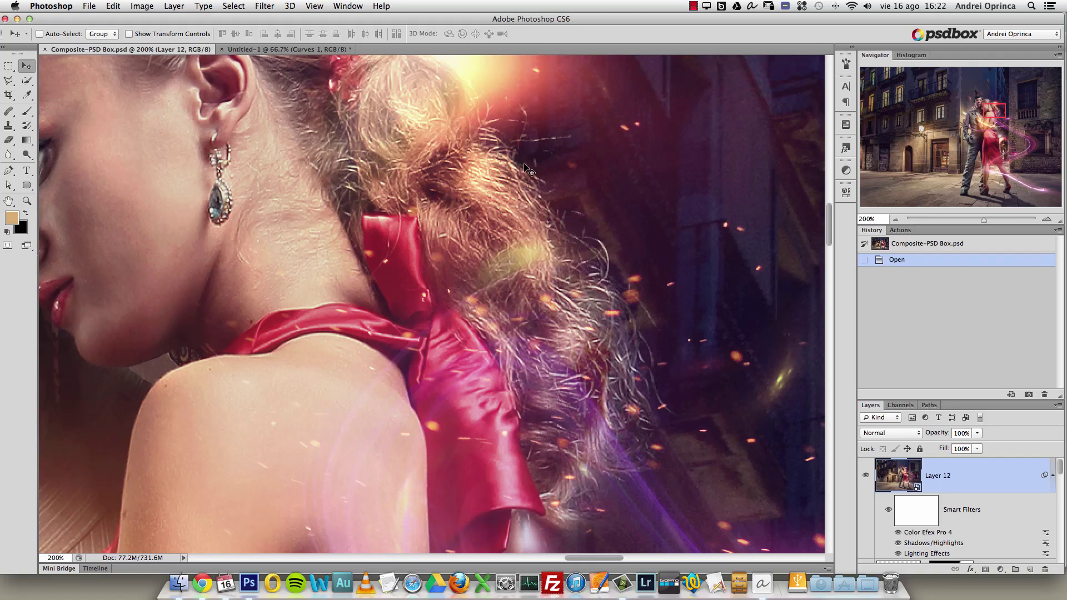
key("alt+space")
left_click(600, 341)
left_click(600, 342)
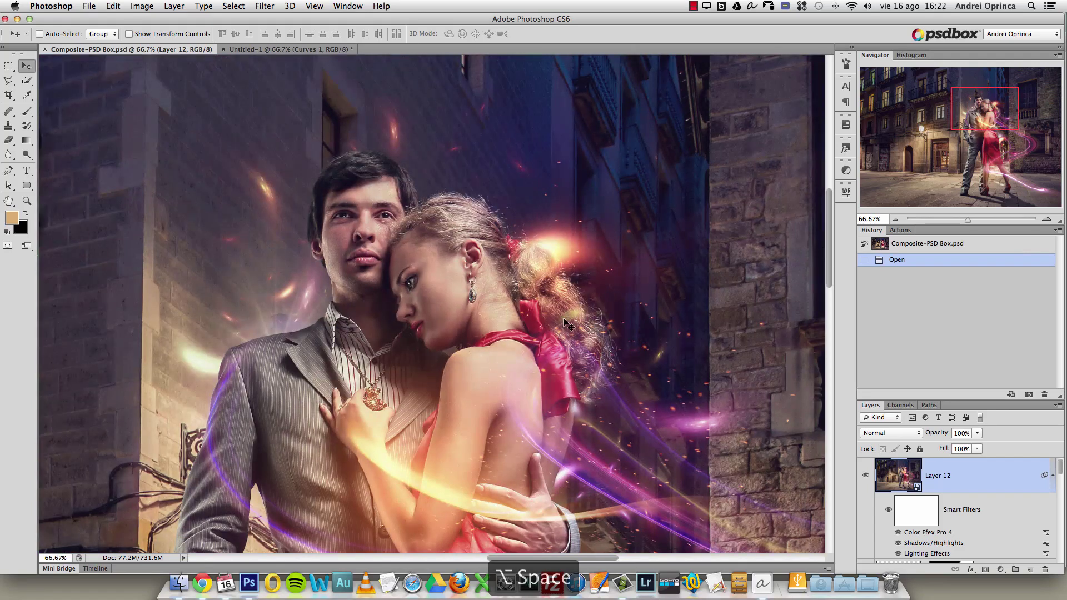
scroll(566, 322, "left", 5)
scroll(566, 322, "down", 2)
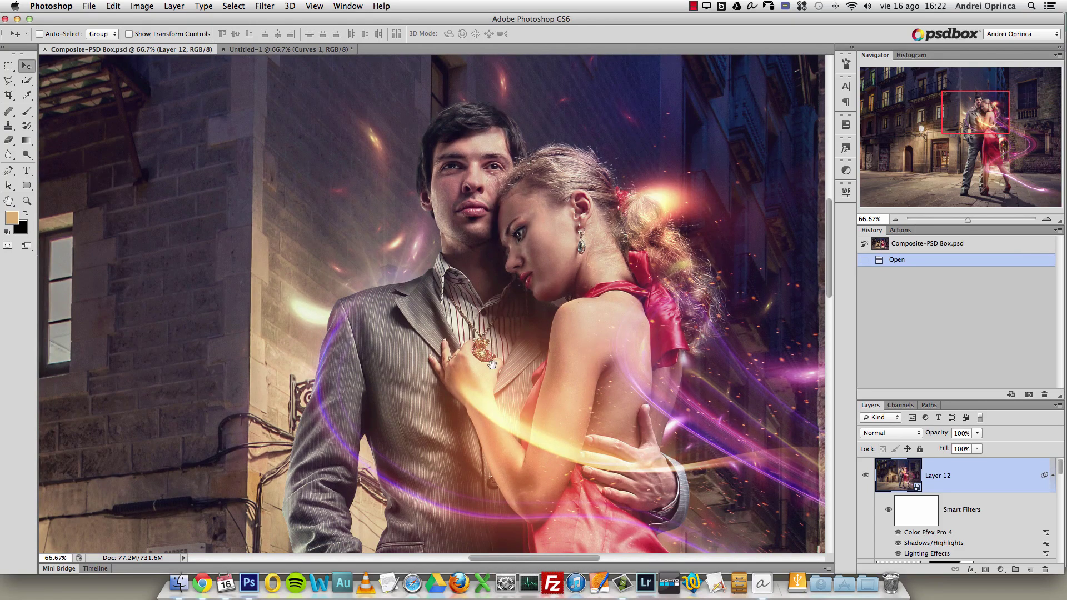
Examine the buildings, pavement and light trails around the couple in Composite-PSD Box.psd at reduced zoom.
left_click_drag(491, 364, 625, 320)
key("alt+space")
left_click(522, 316)
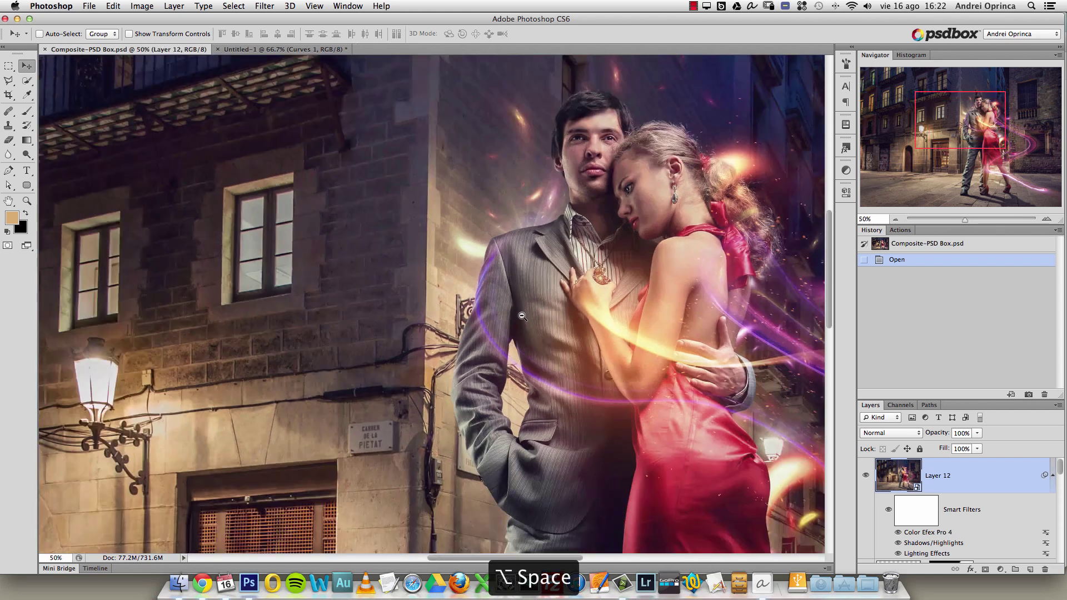
left_click(522, 315)
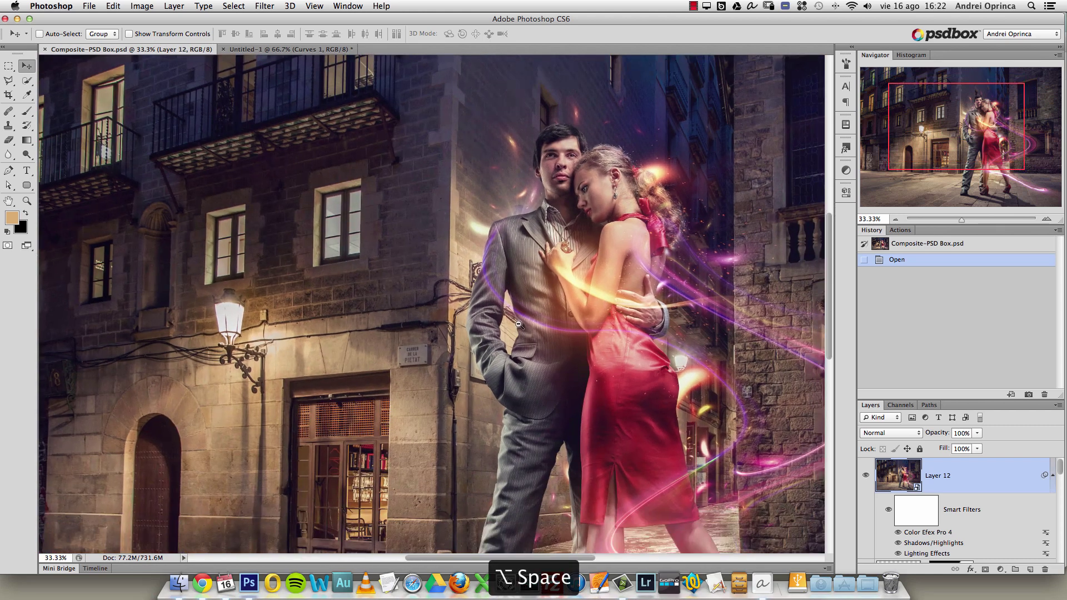
left_click(519, 324)
scroll(556, 317, "down", 3)
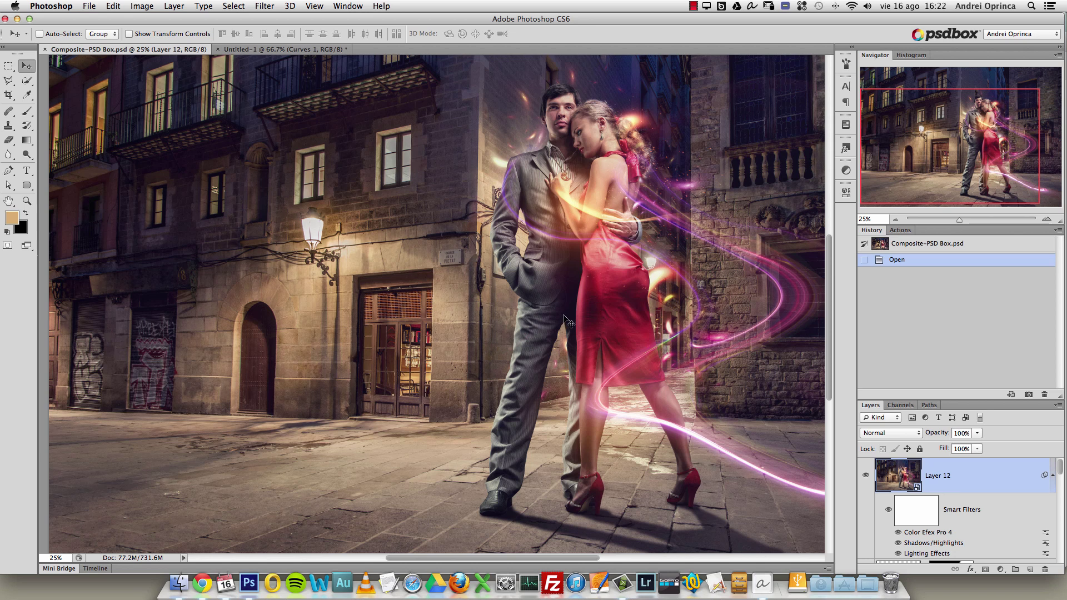
left_click_drag(937, 170, 905, 185)
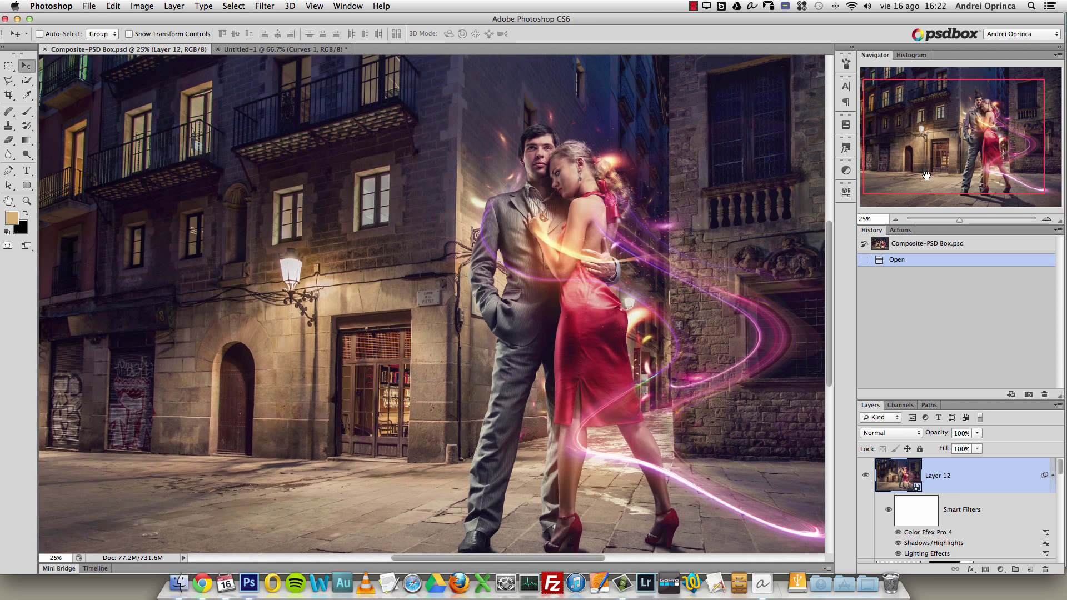
left_click_drag(924, 166, 923, 168)
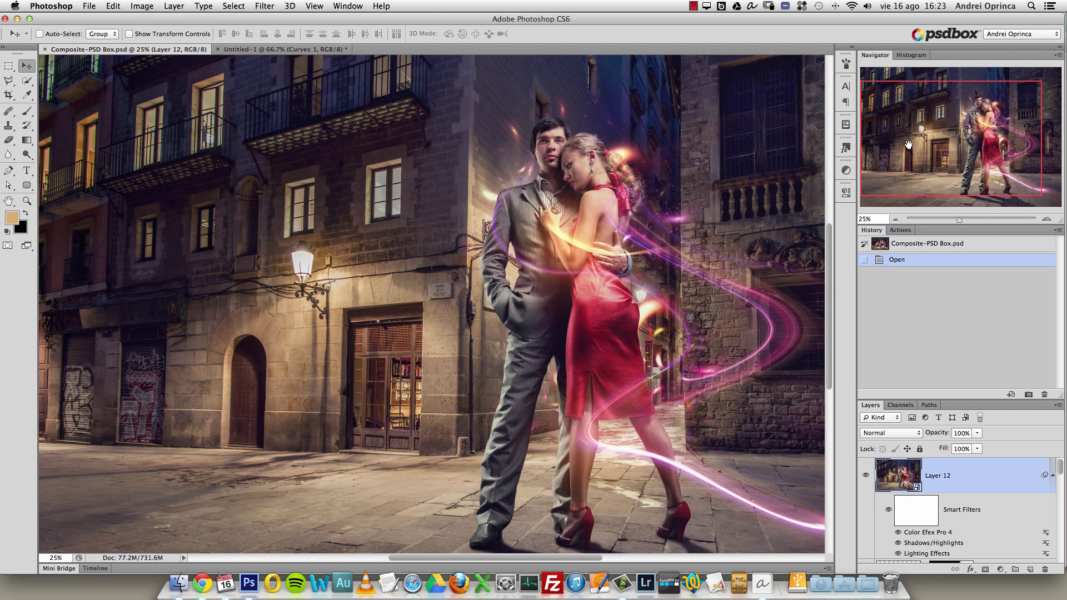
left_click_drag(913, 141, 912, 133)
key("alt+space")
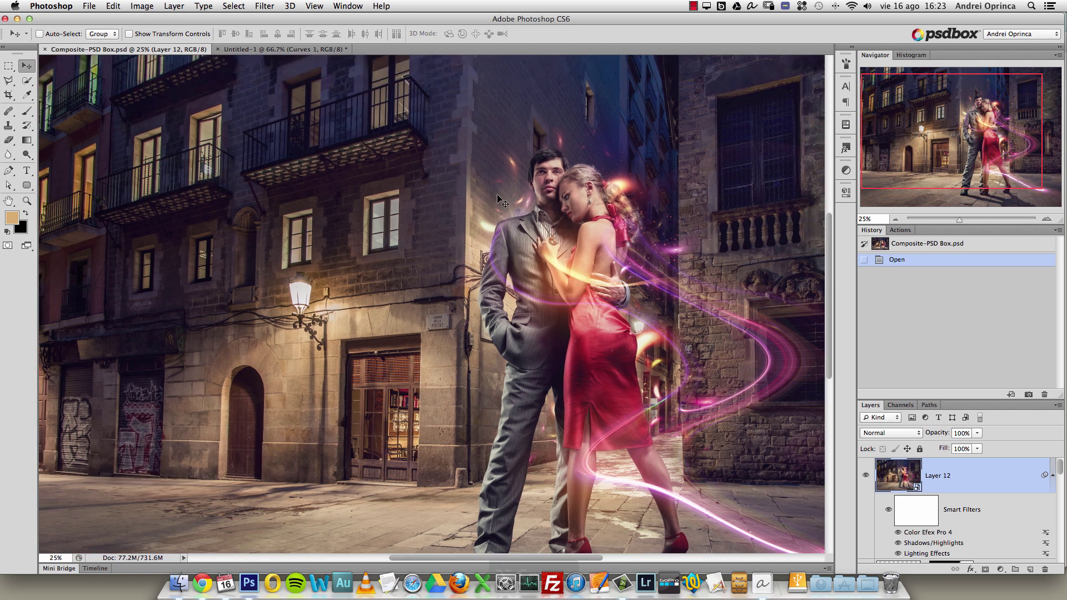
left_click(447, 233, "alt")
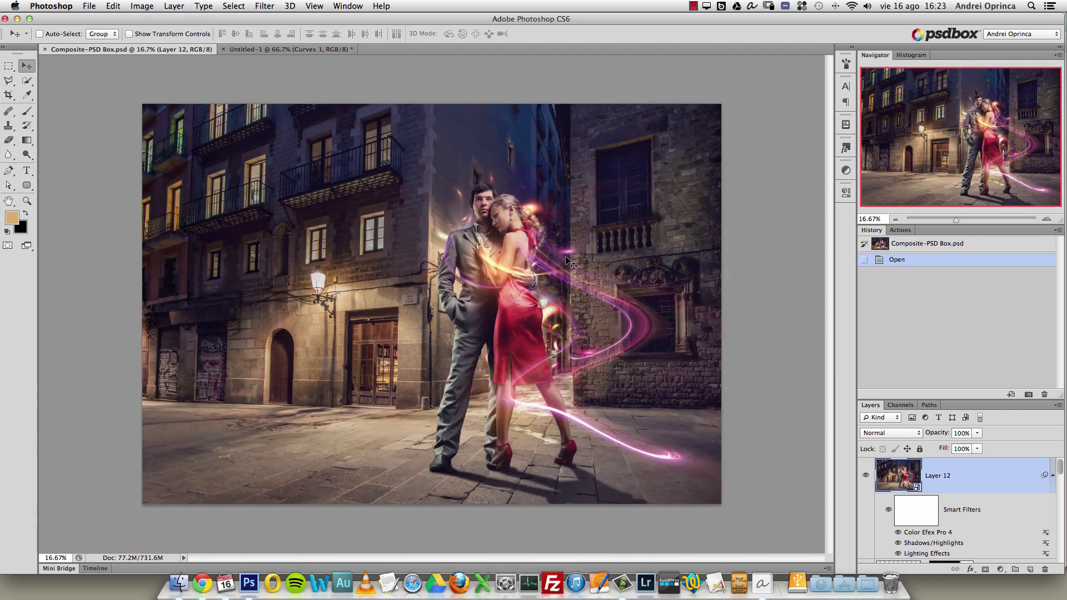
left_click(530, 250, "super")
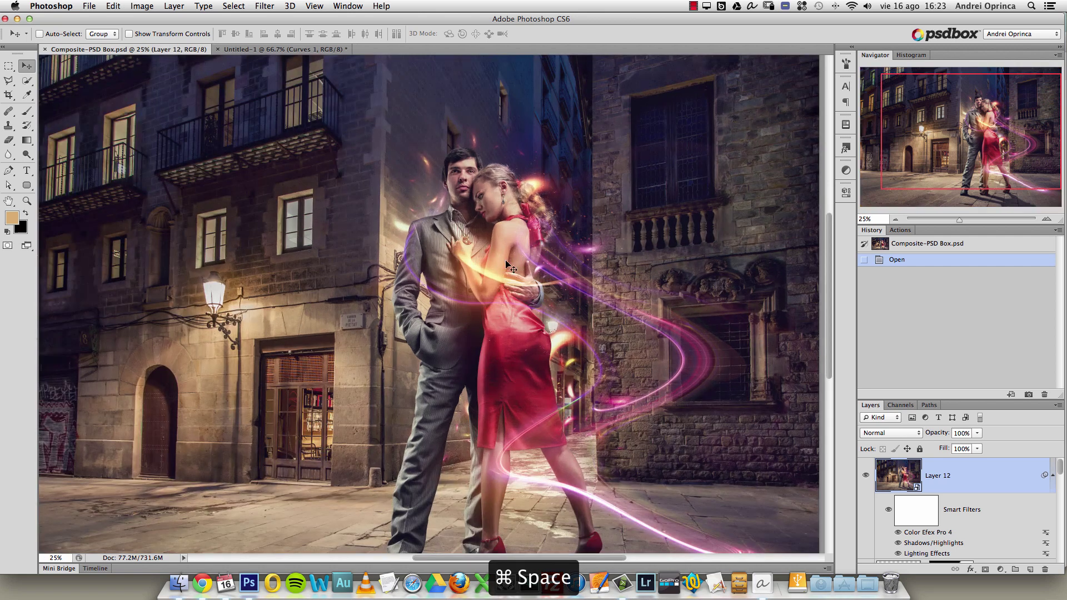
left_click_drag(450, 317, 529, 275)
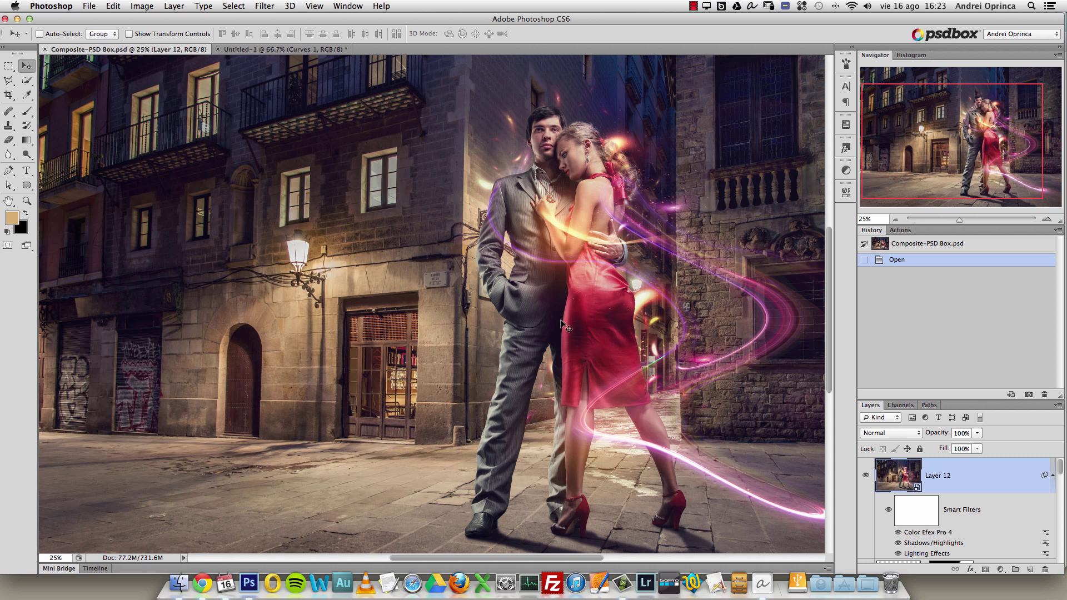
In Untitled-1, review the earlier history states Merge Layers, Image Size, Crop, Paste and New in turn.
left_click(299, 50)
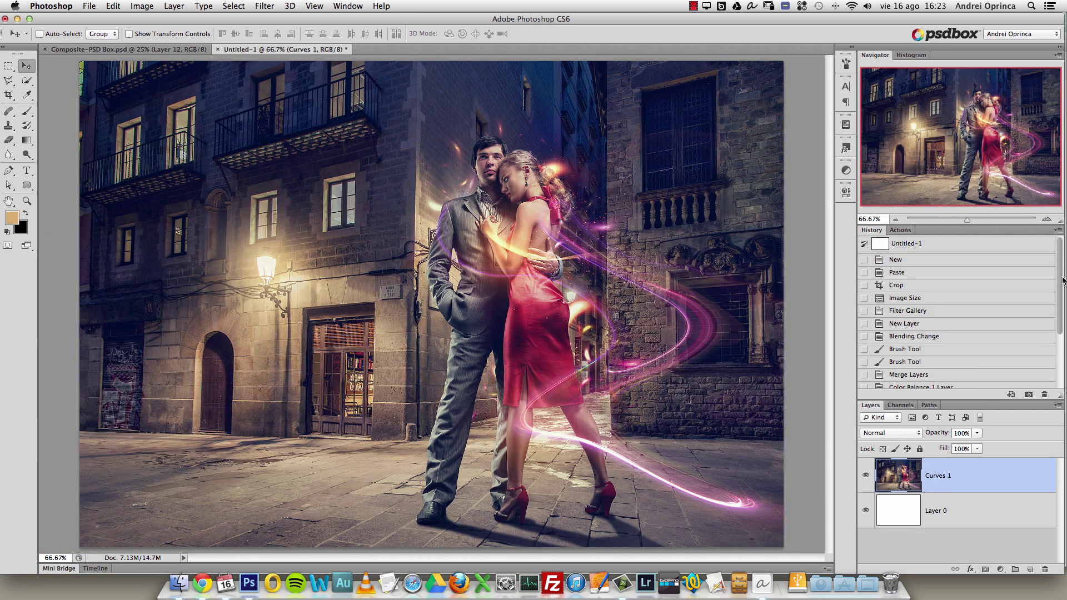
left_click_drag(1060, 282, 1060, 341)
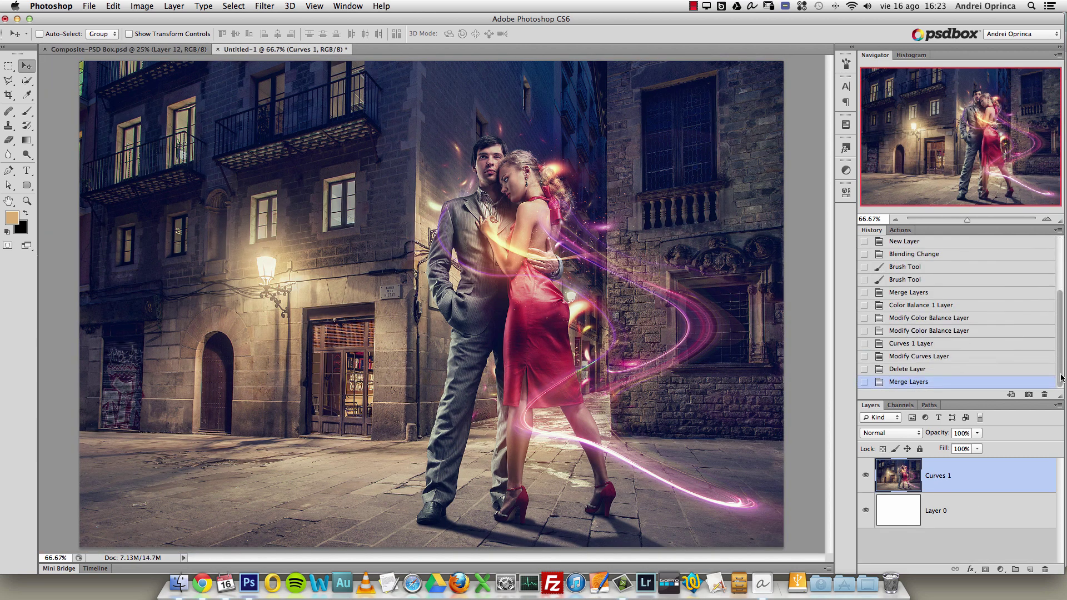
left_click(918, 293)
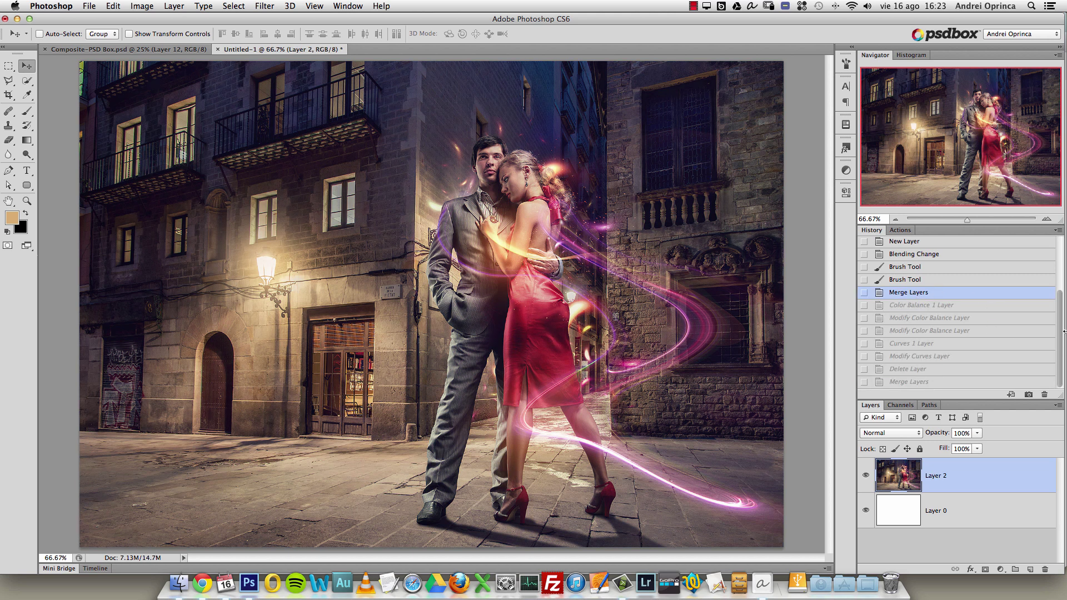
left_click_drag(1060, 309, 1061, 253)
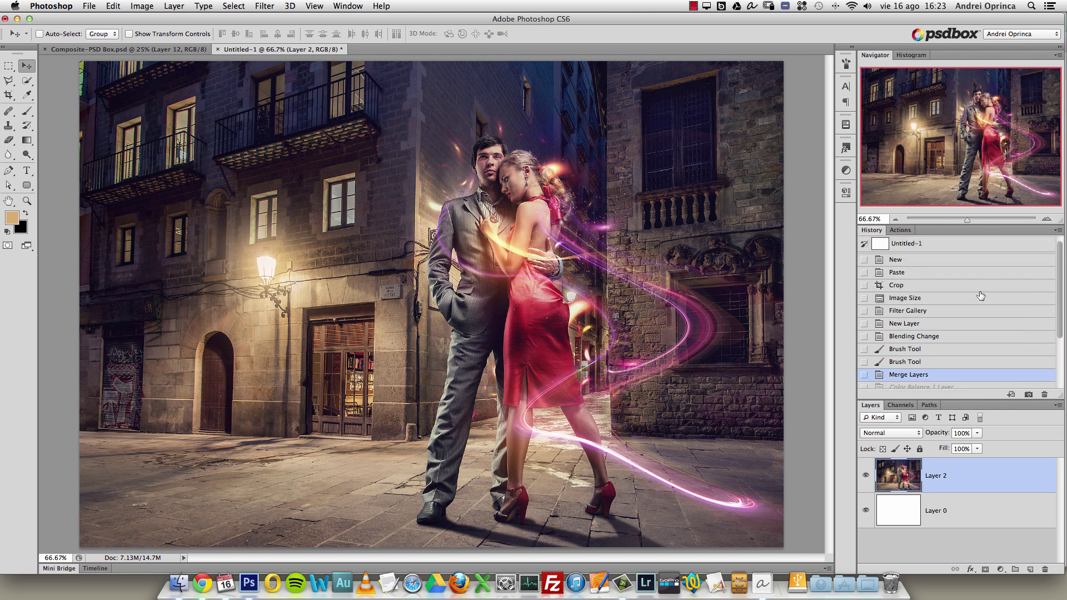
left_click(915, 299)
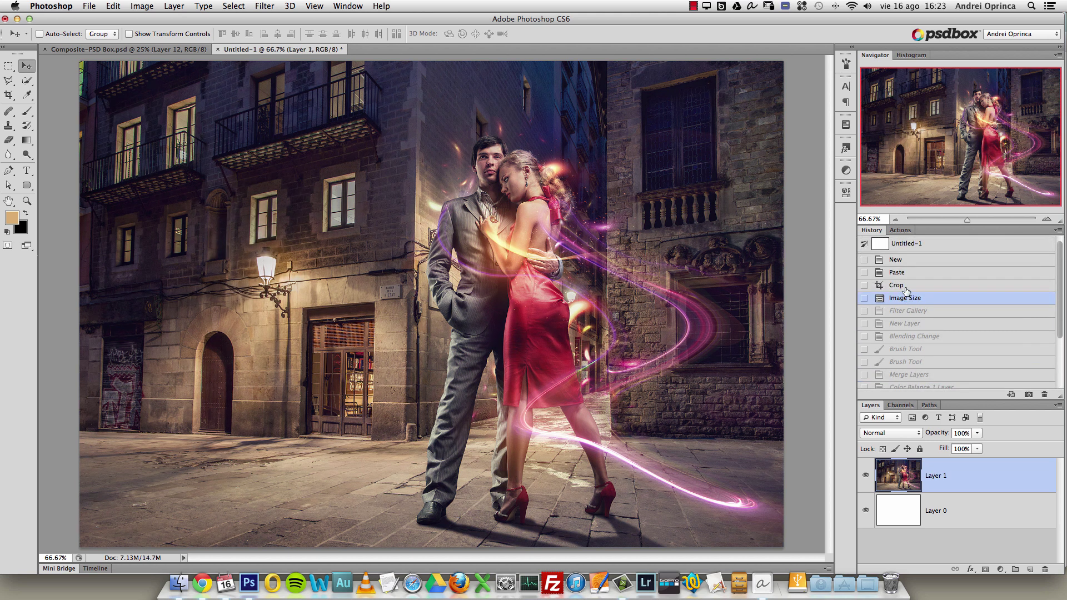
left_click(905, 286)
left_click(907, 273)
left_click(907, 261)
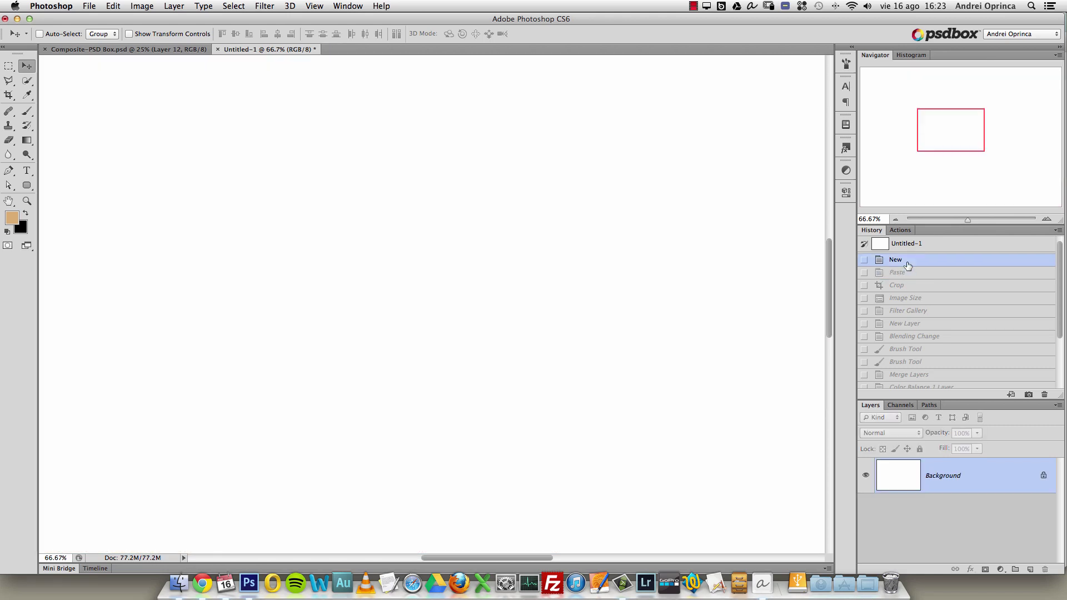
Revert Untitled-1 to its Paste history state and view the pasted composite at 25%.
left_click(928, 274)
left_click(895, 218)
left_click(895, 217)
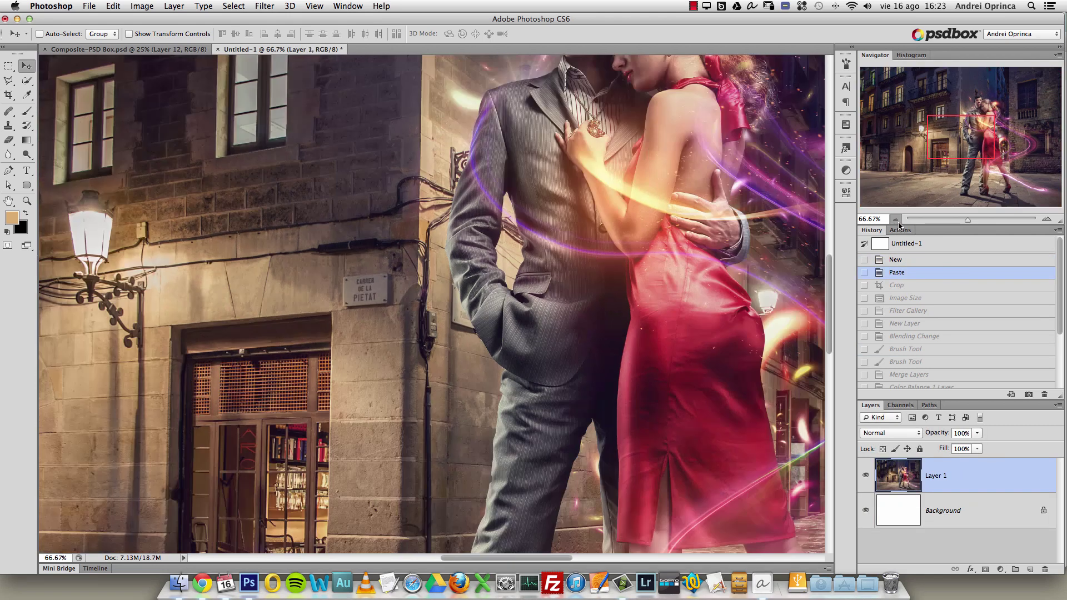
left_click(895, 218)
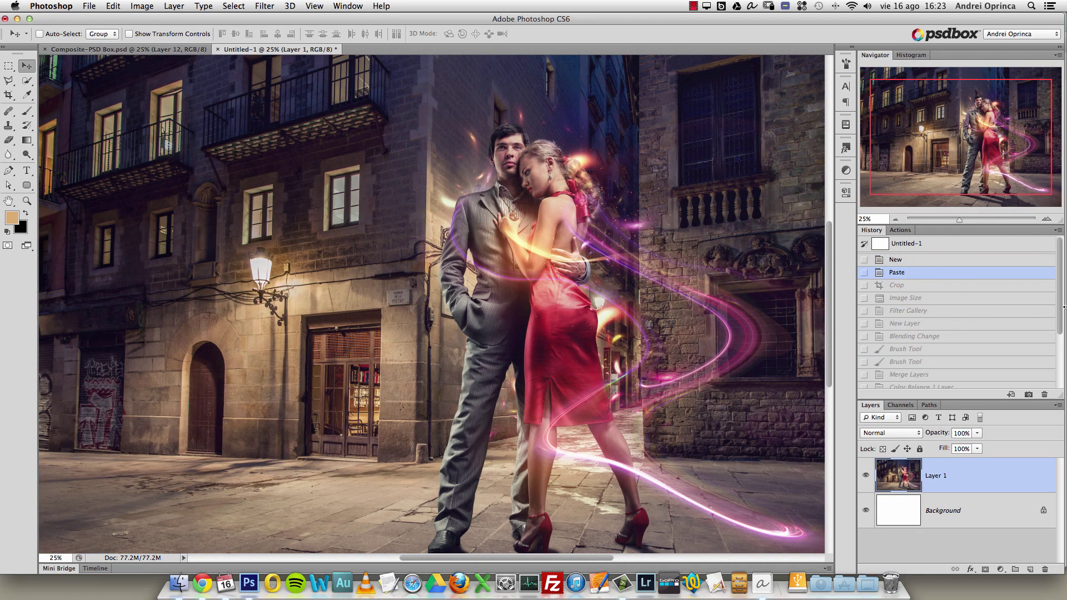
Return Untitled-1 to its final Merge Layers history state and view the result at 33.33%.
left_click_drag(1058, 290, 1060, 339)
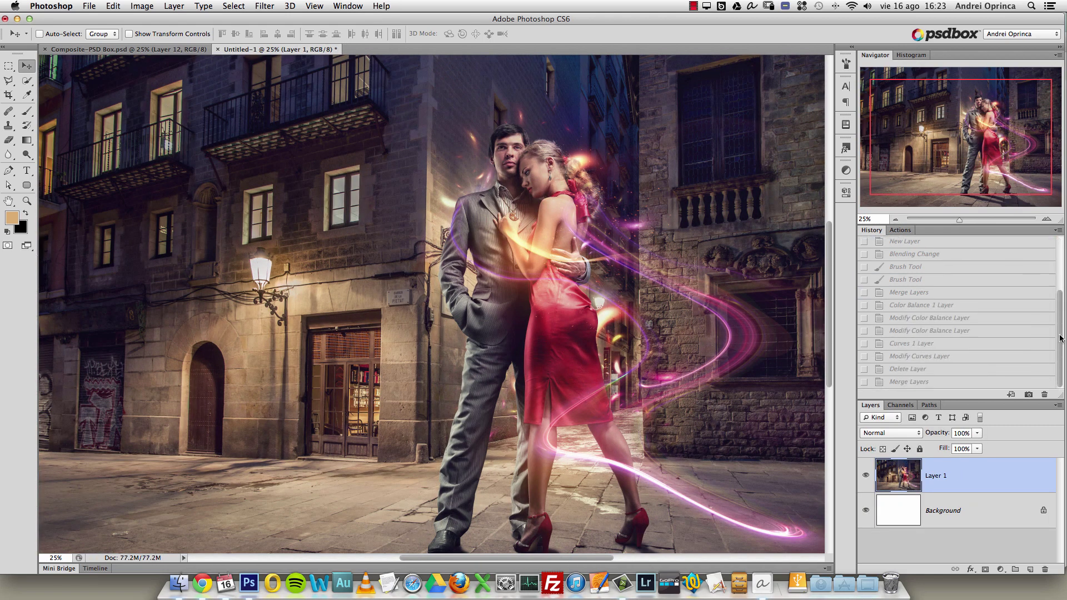
left_click(925, 387)
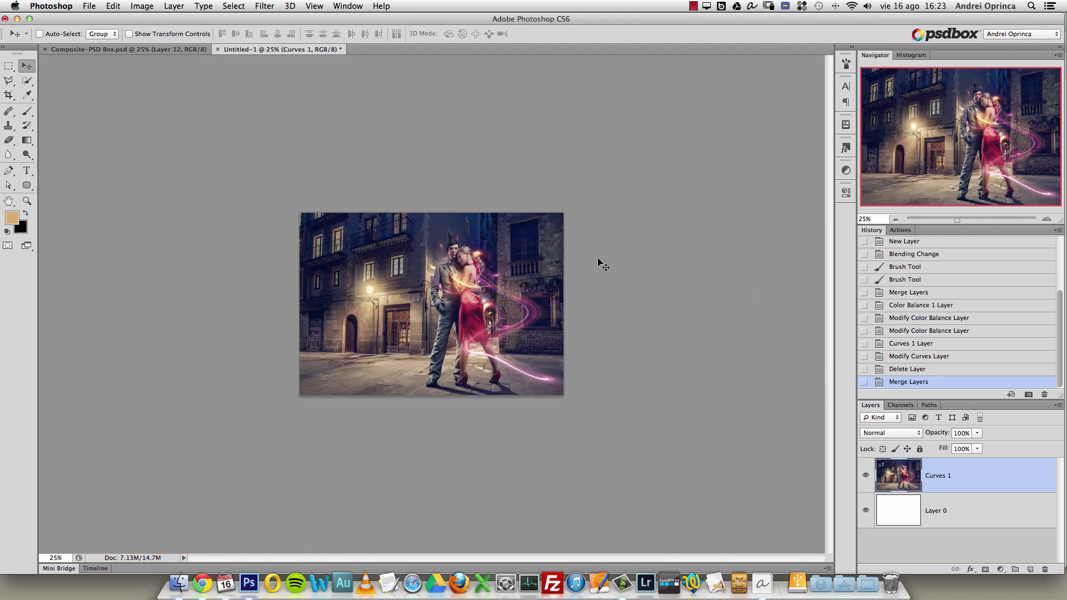
left_click(1047, 220)
left_click(1047, 220)
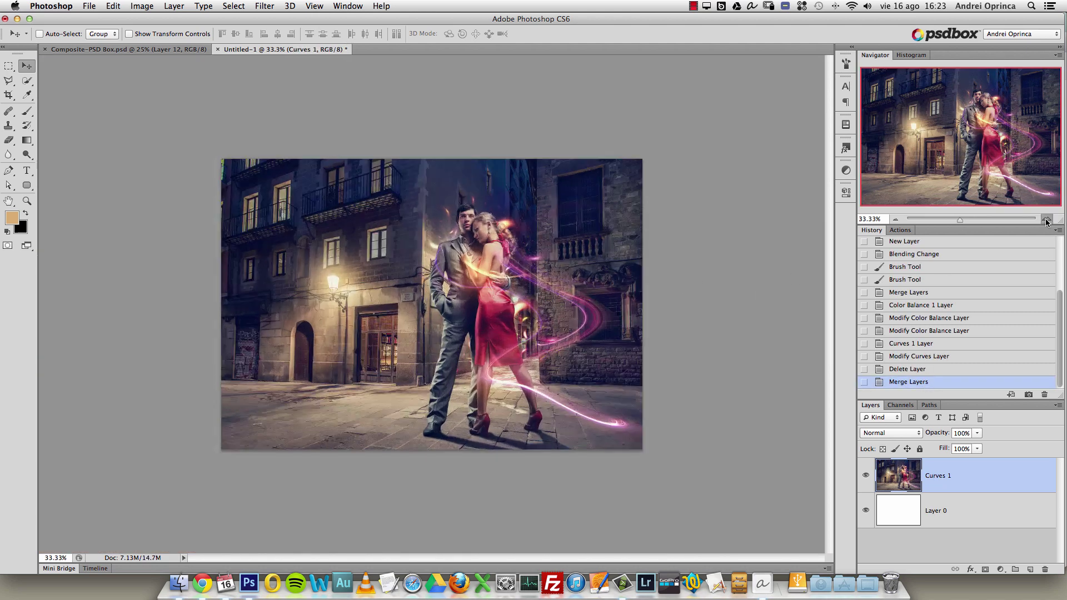
Close Untitled-1 without saving it and review the couple composite in Composite-PSD Box.psd at 16.67% and 25%.
key("super+w")
left_click(495, 198)
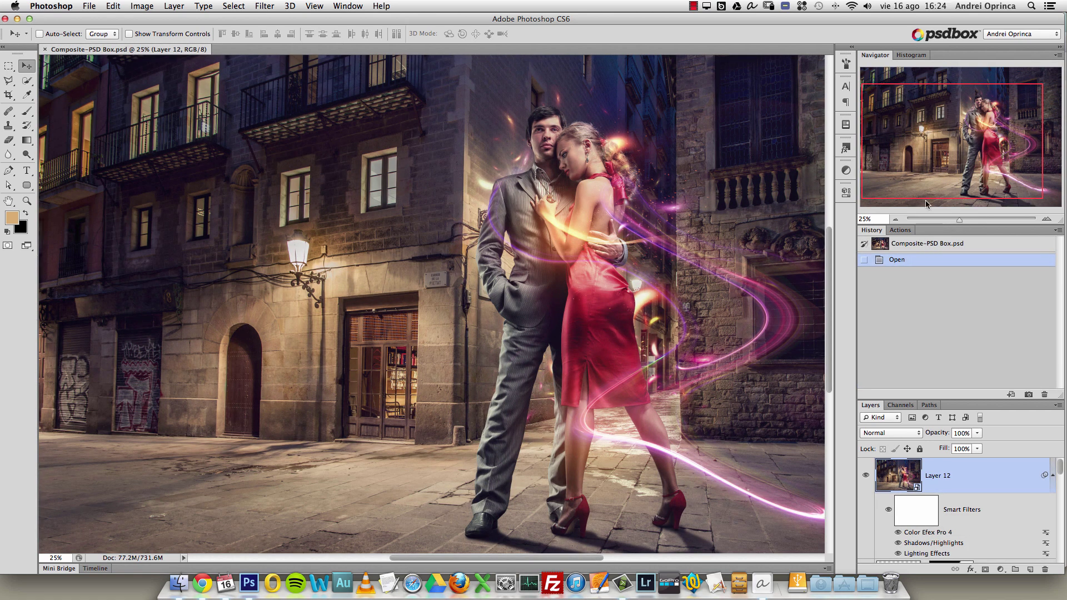
left_click(895, 220)
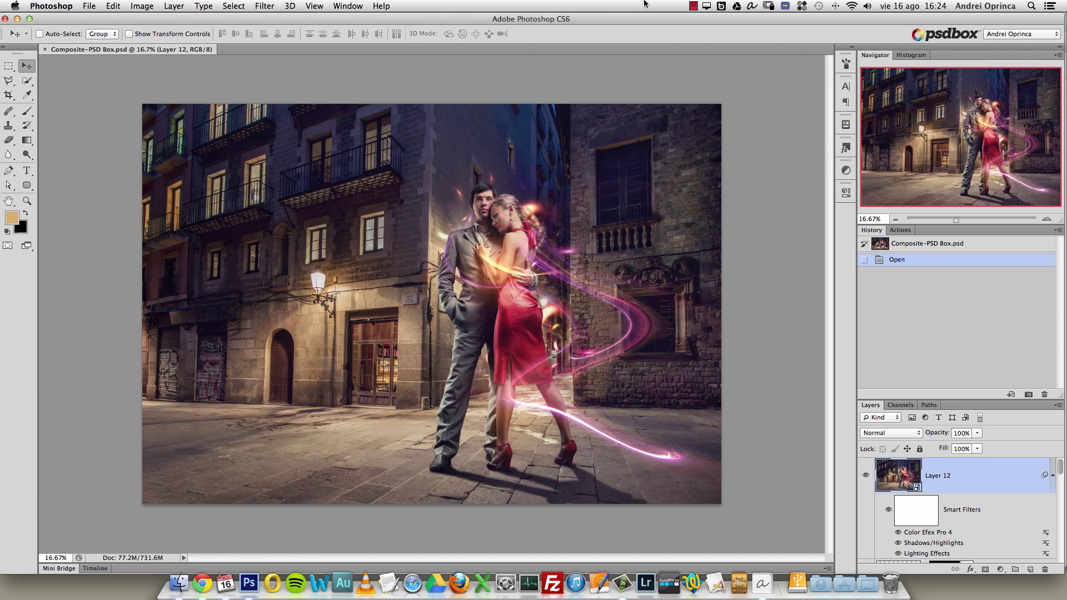
left_click(1046, 220)
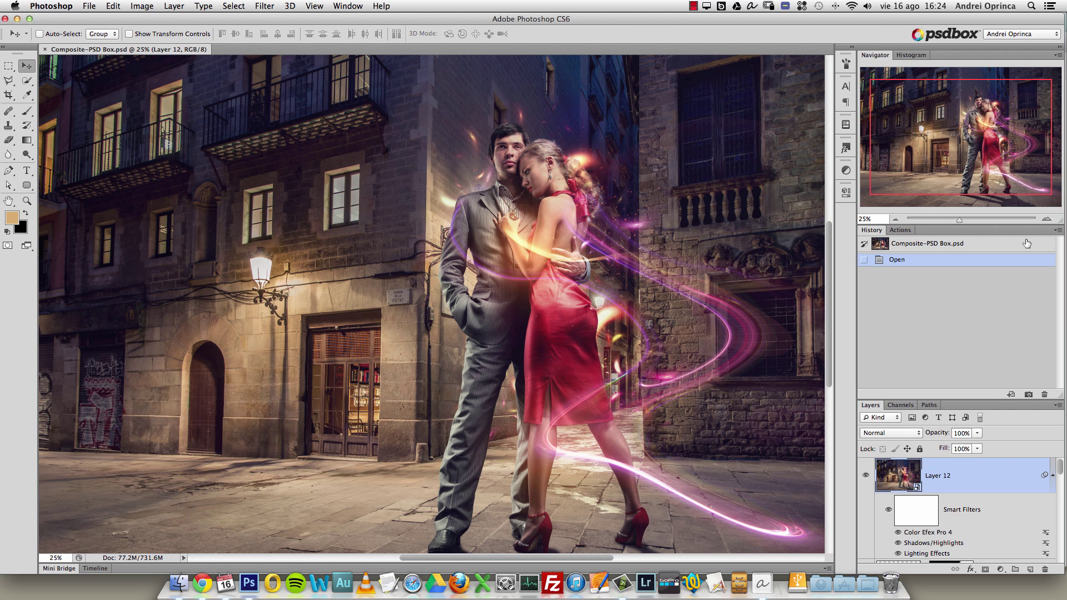
left_click_drag(1040, 180, 1008, 174)
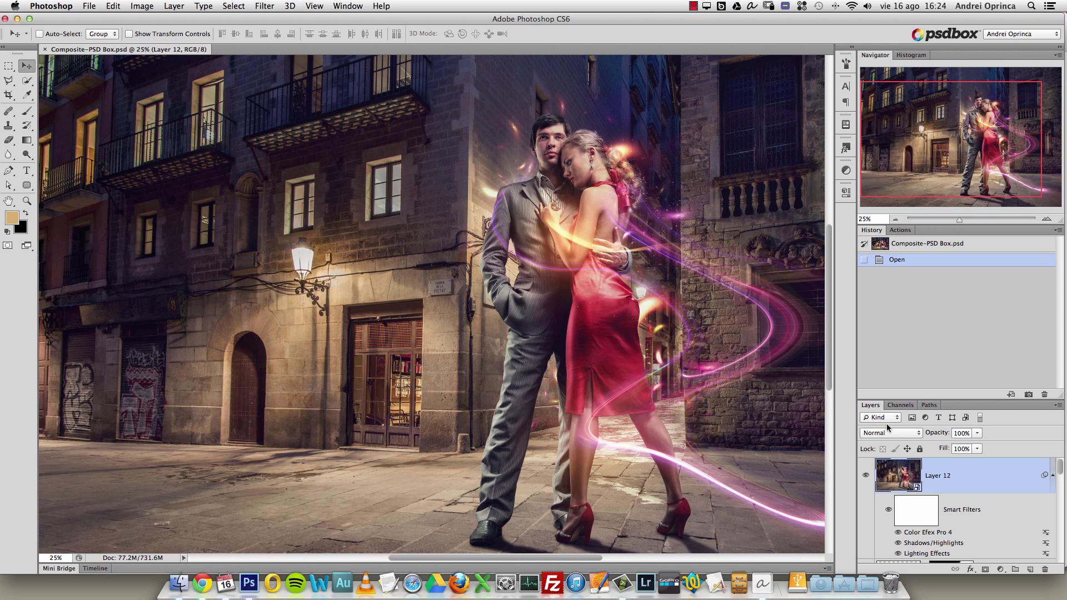
Switch to Finder and briefly view Depositphotos_15657985_original.jpg from the Composite folder in Preview.
left_click(179, 582)
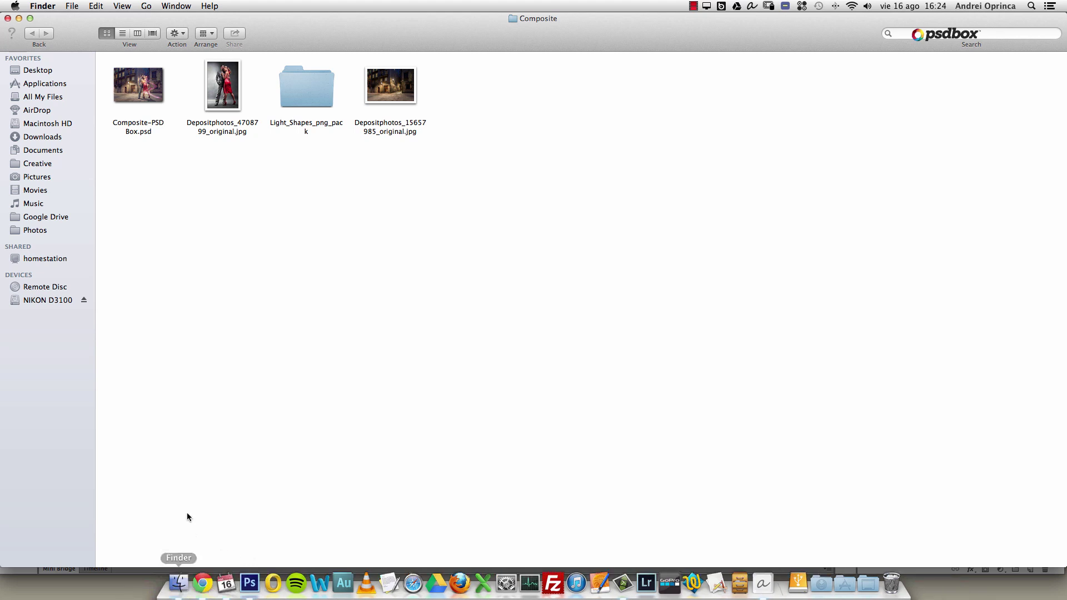
left_click(376, 97)
double_click(408, 92)
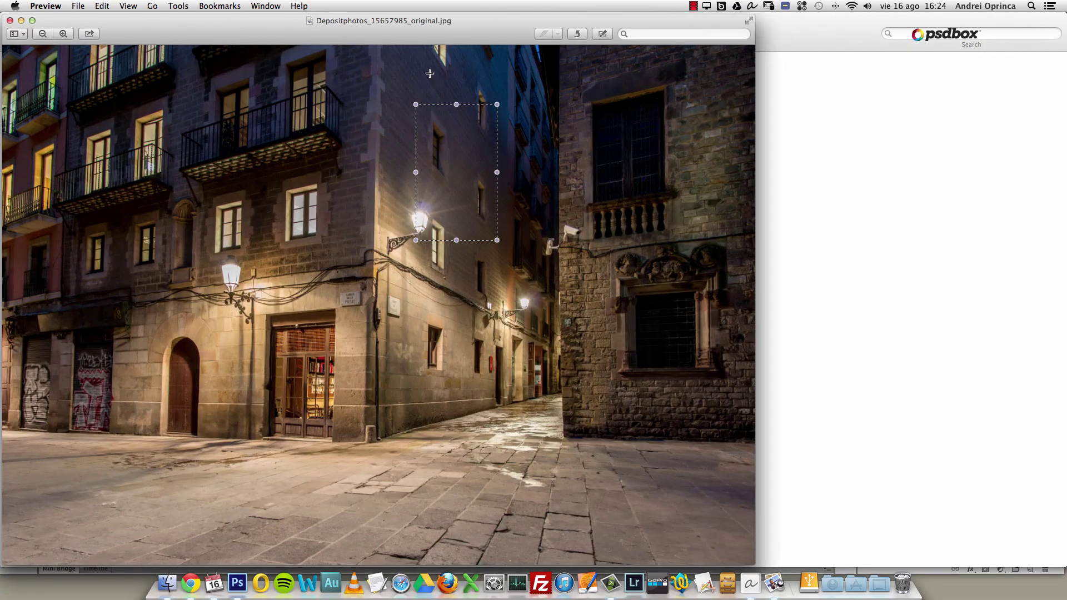
left_click(10, 21)
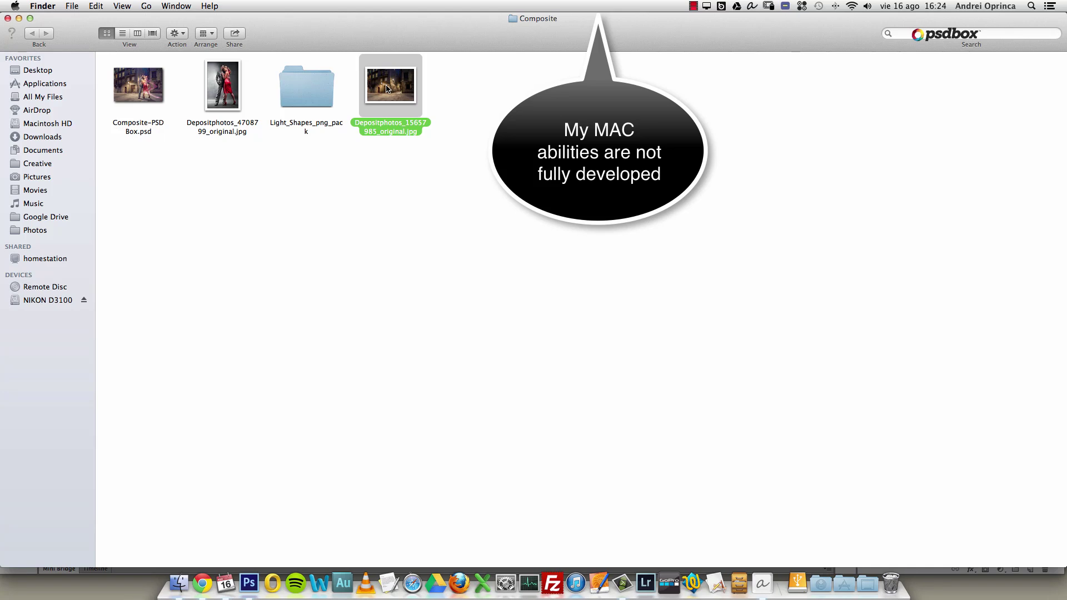
Open Depositphotos_15657985_original.jpg from the Composite folder with Adobe Photoshop CS6.
right_click(387, 89)
mouse_move(428, 98)
left_click(577, 108)
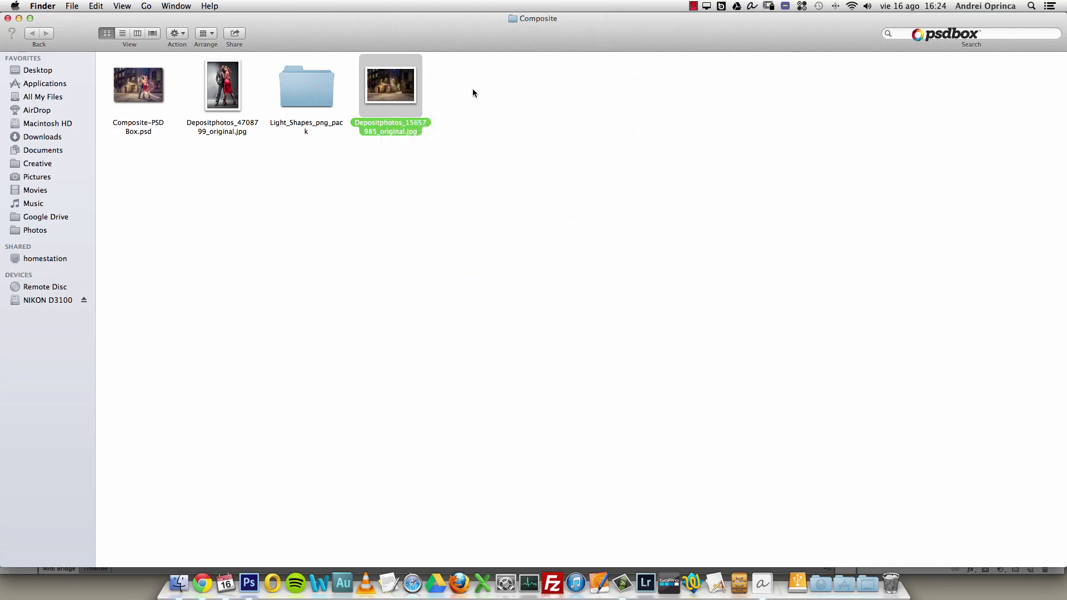
right_click(409, 92)
mouse_move(625, 104)
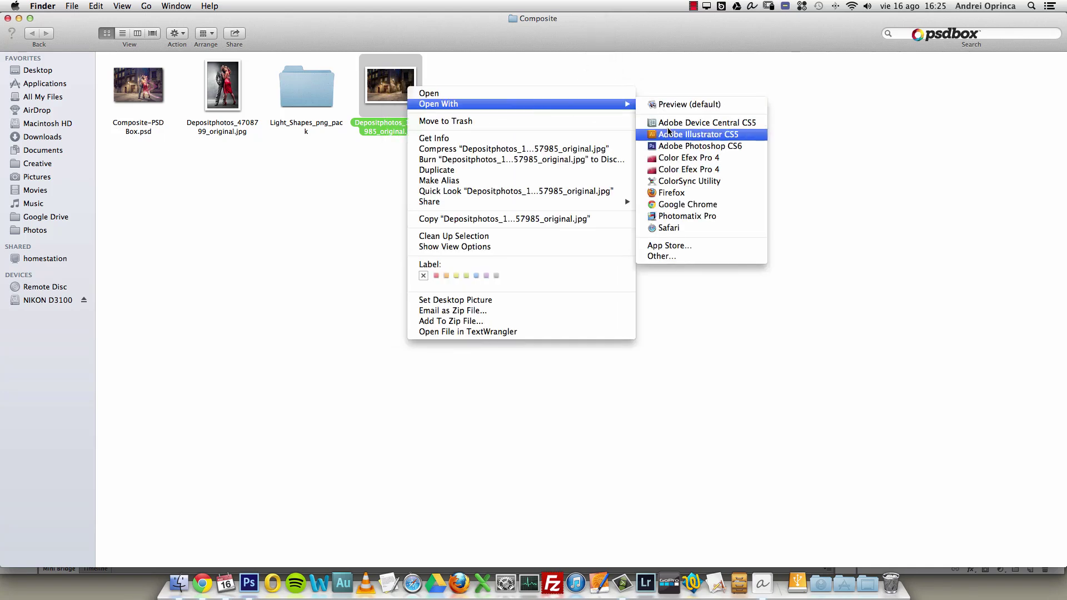
left_click(668, 146)
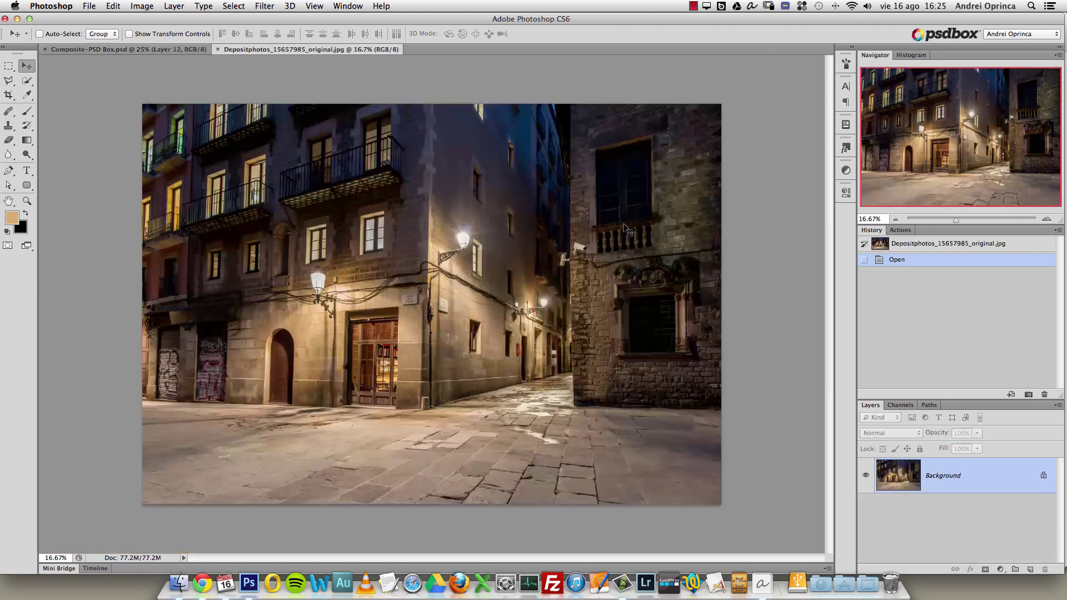
Check the street photo's image size and examine its street lamps, cables and facades at 33.3%.
key("alt+super+i")
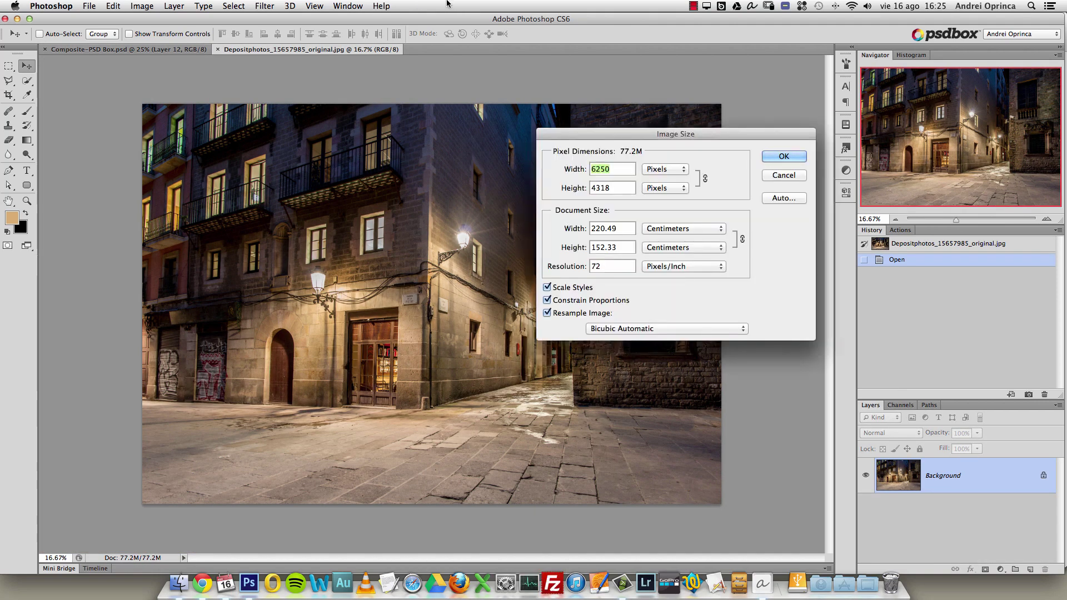
key("Escape")
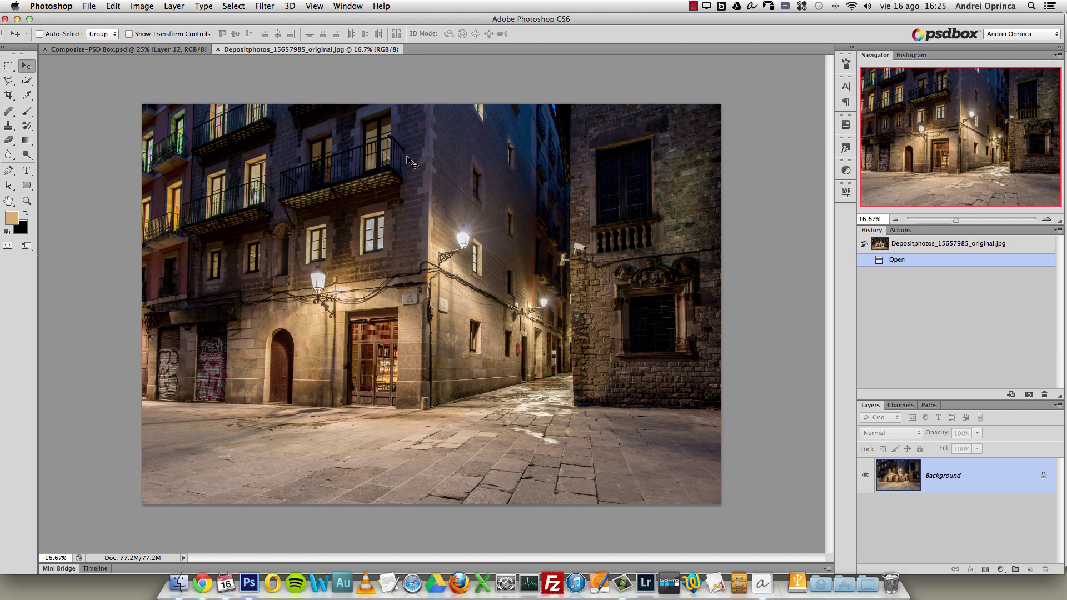
left_click(344, 273, "super")
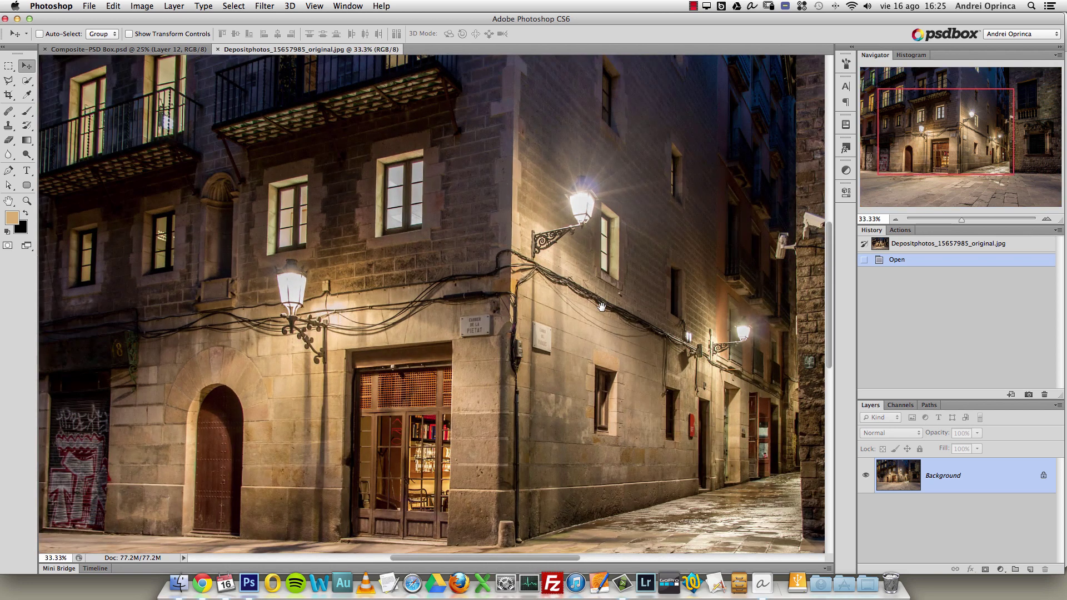
left_click_drag(601, 306, 546, 228)
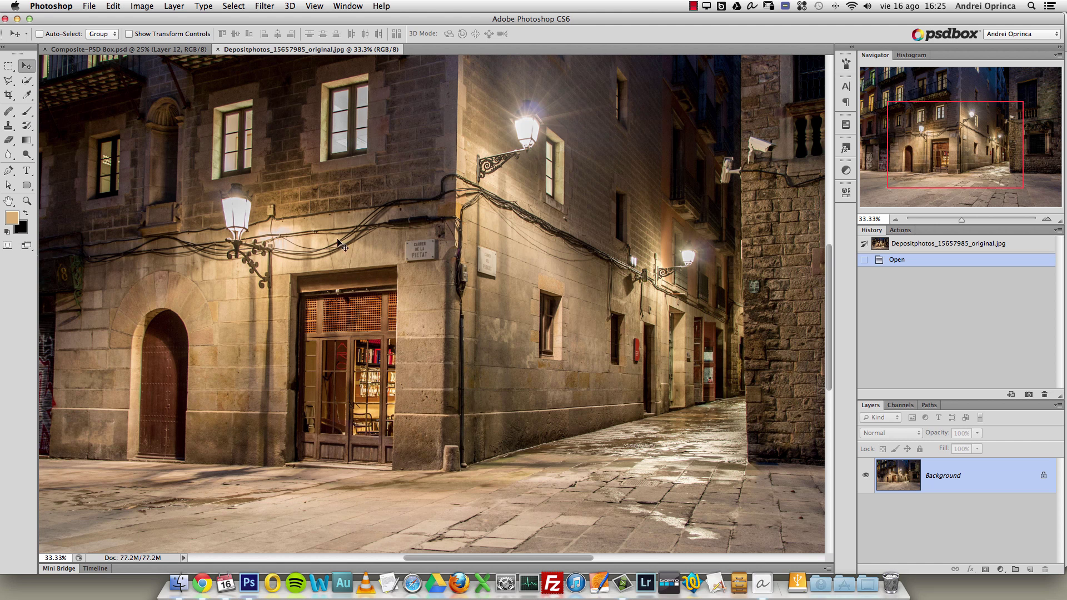
scroll(427, 226, "up", 10)
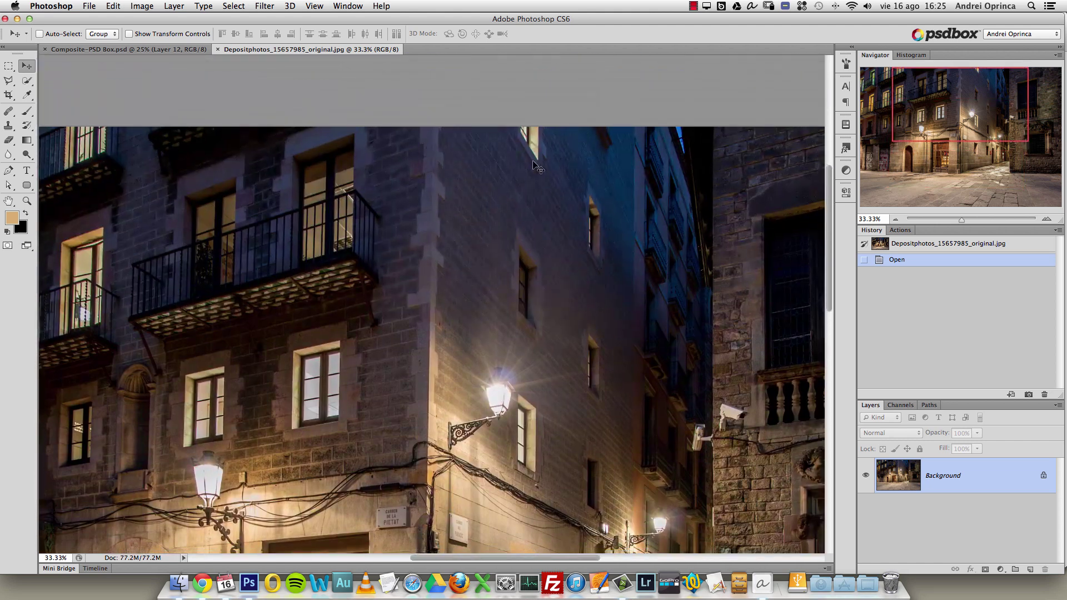
scroll(527, 311, "down", 5)
In Composite-PSD Box.psd, show only the Background layer and select the cloned details layer.
left_click(127, 49)
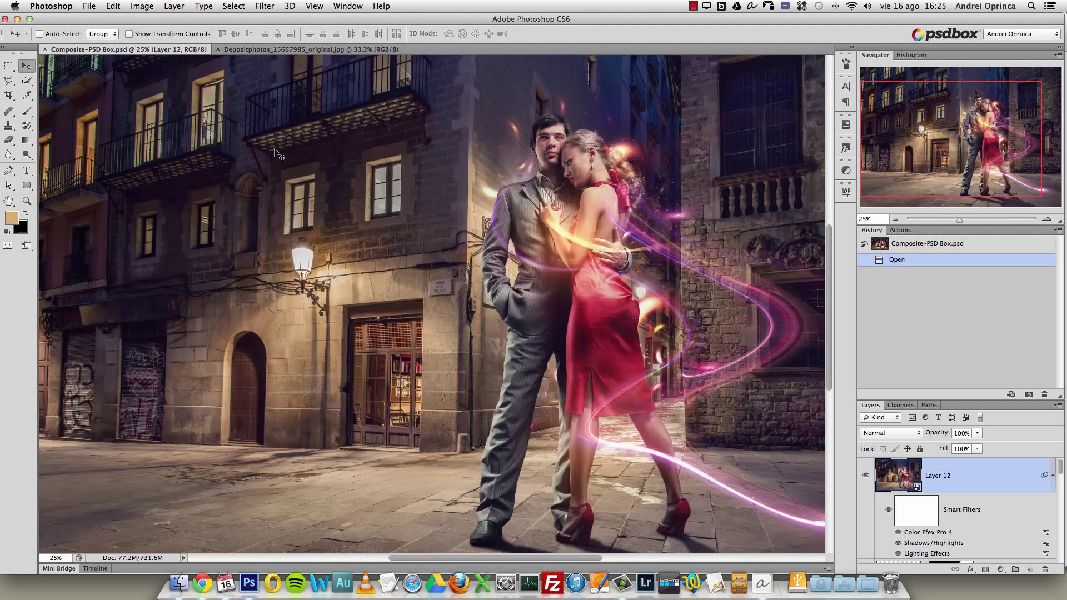
left_click_drag(1060, 470, 1060, 553)
left_click(864, 544, "alt")
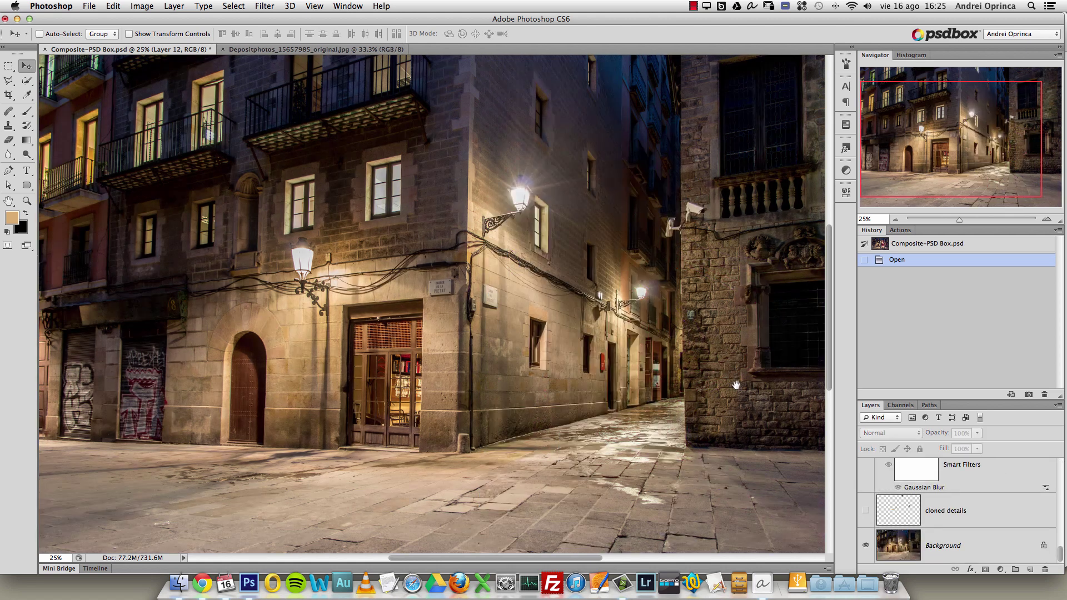
scroll(735, 384, "right", 2)
left_click(973, 513)
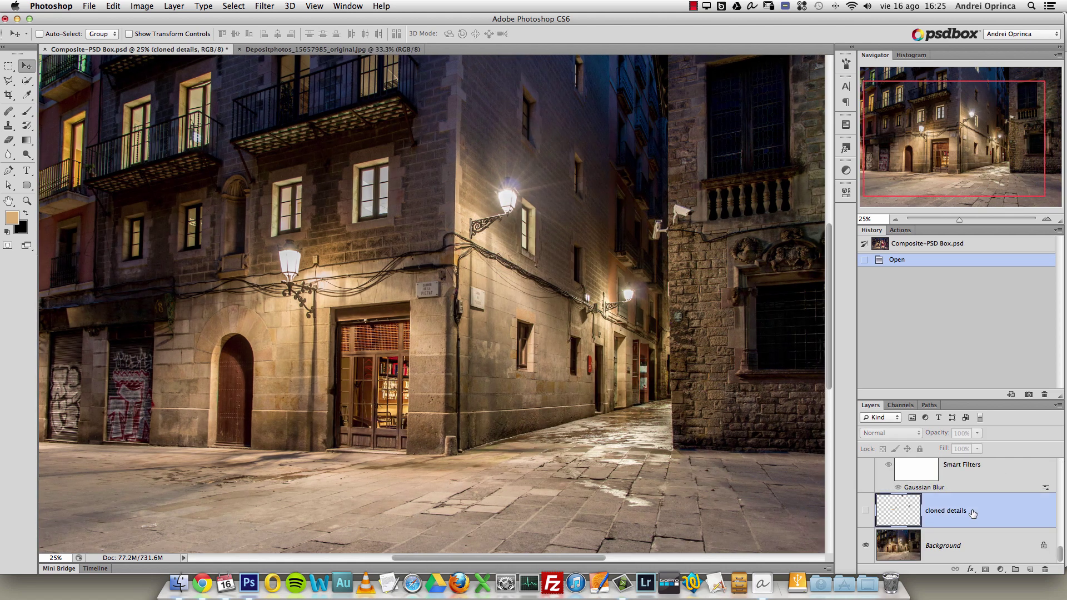
Compare the street scene with the cloned details layer hidden and shown, leaving the layer visible.
left_click(865, 510)
left_click(865, 511)
left_click(865, 511)
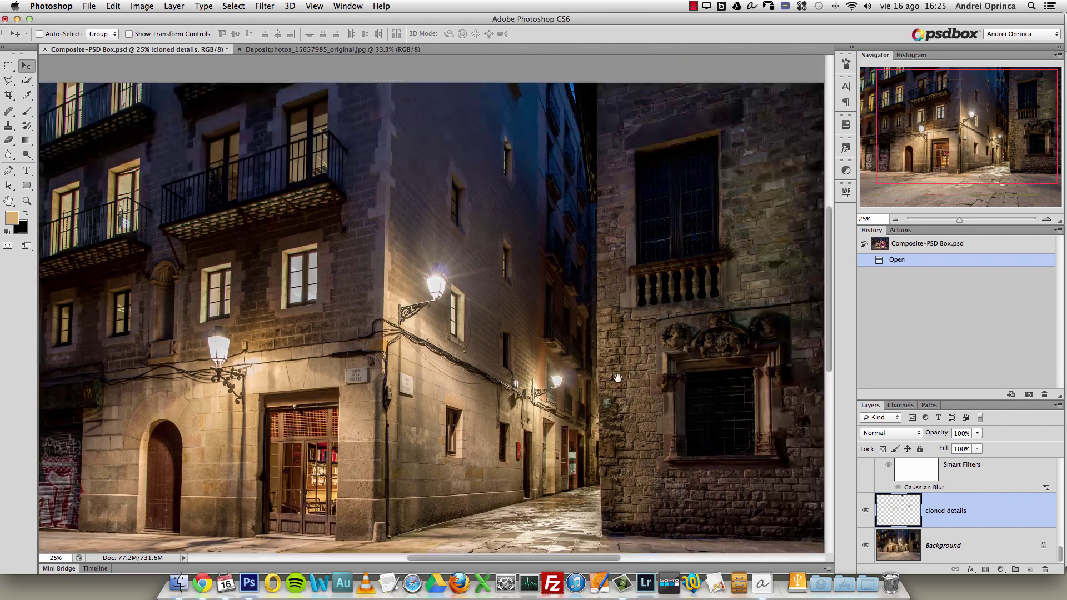
scroll(439, 340, "right", 5)
scroll(439, 341, "up", 2)
left_click(865, 511)
left_click(865, 511)
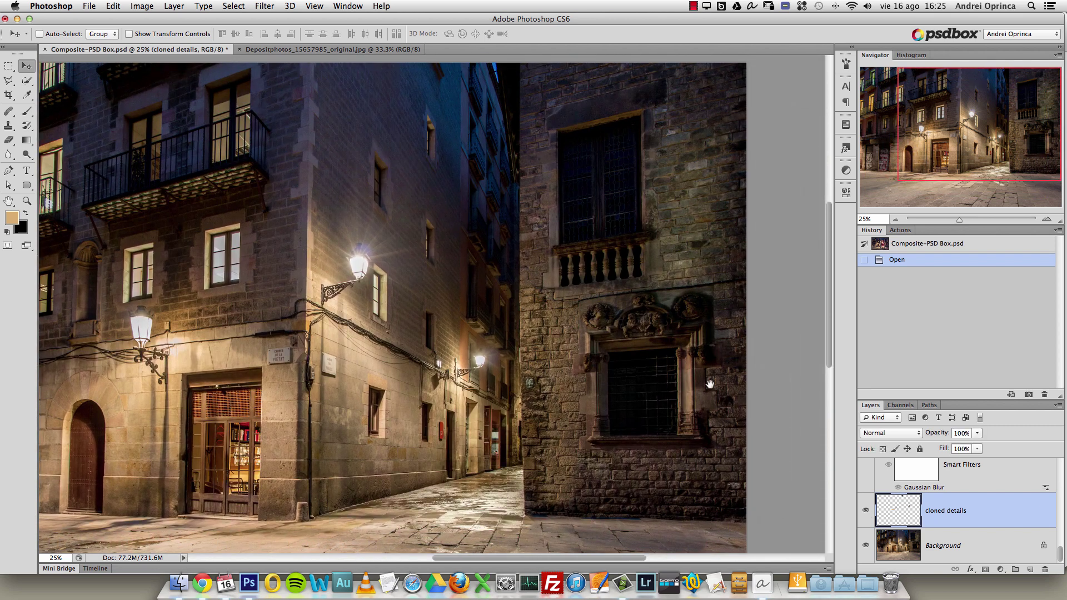
scroll(467, 221, "left", 2)
scroll(467, 221, "down", 2)
scroll(467, 222, "down", 2)
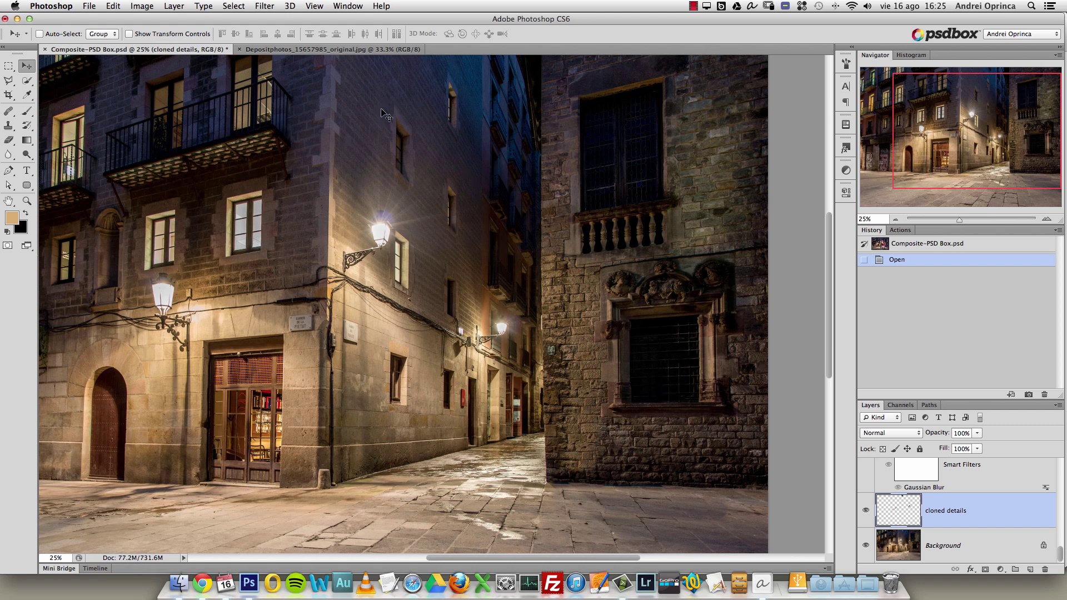
Add a new empty layer above the Background in Depositphotos_15657985_original.jpg.
left_click(346, 50)
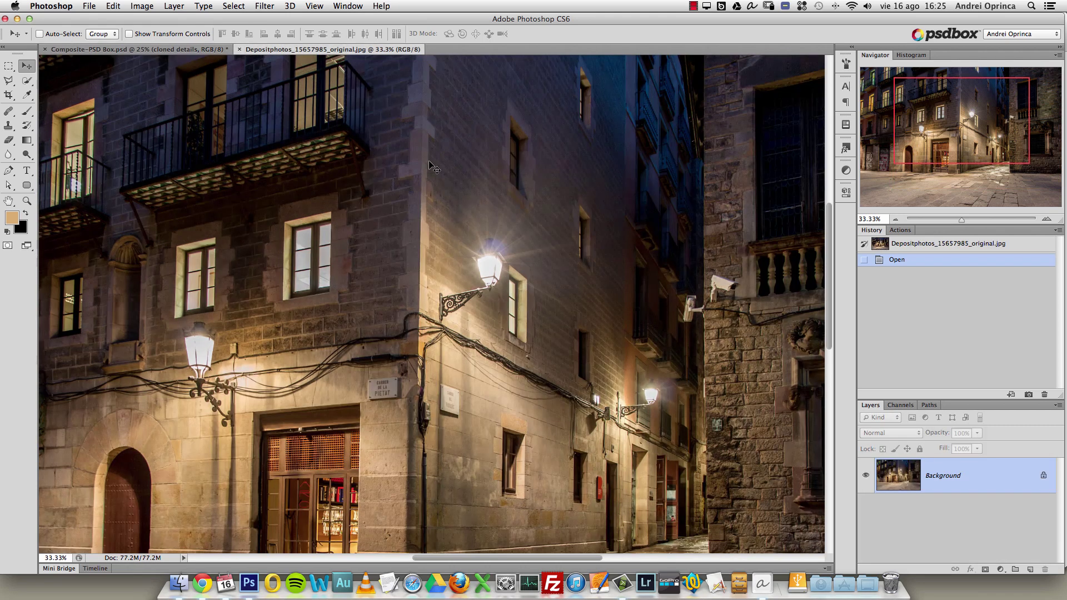
scroll(651, 336, "down", 5)
scroll(651, 336, "right", 5)
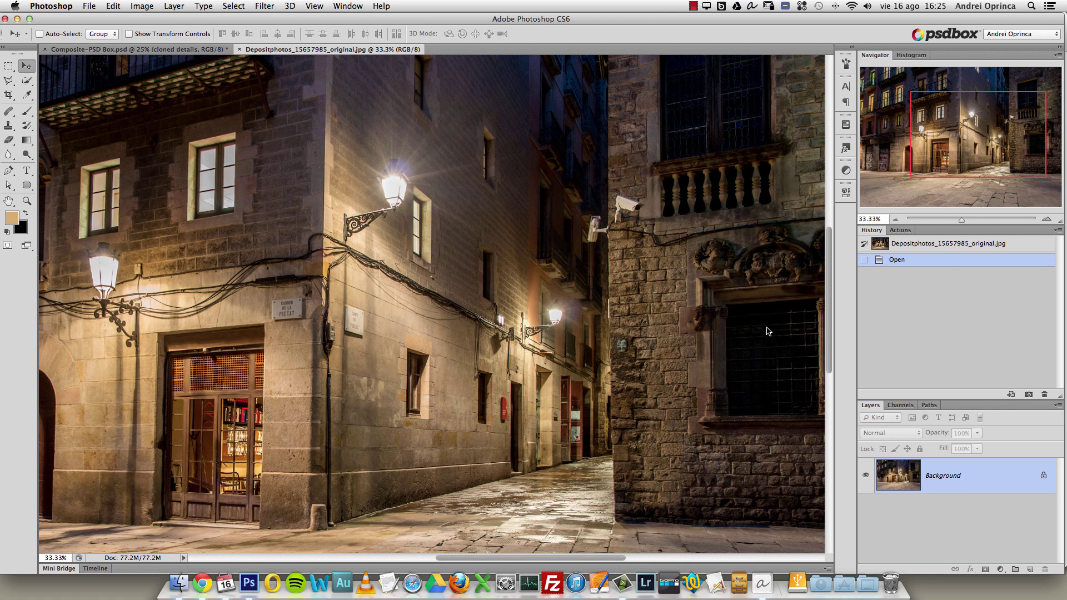
left_click(1030, 570)
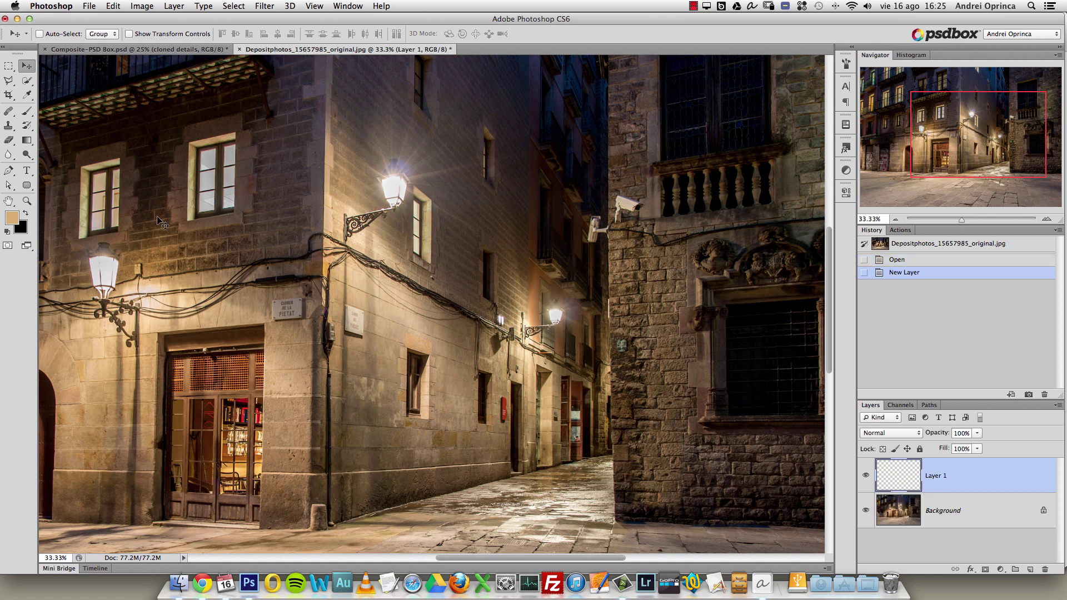
Choose the Clone Stamp tool for retouching the security cameras on the stone wall's corner.
left_click(9, 111)
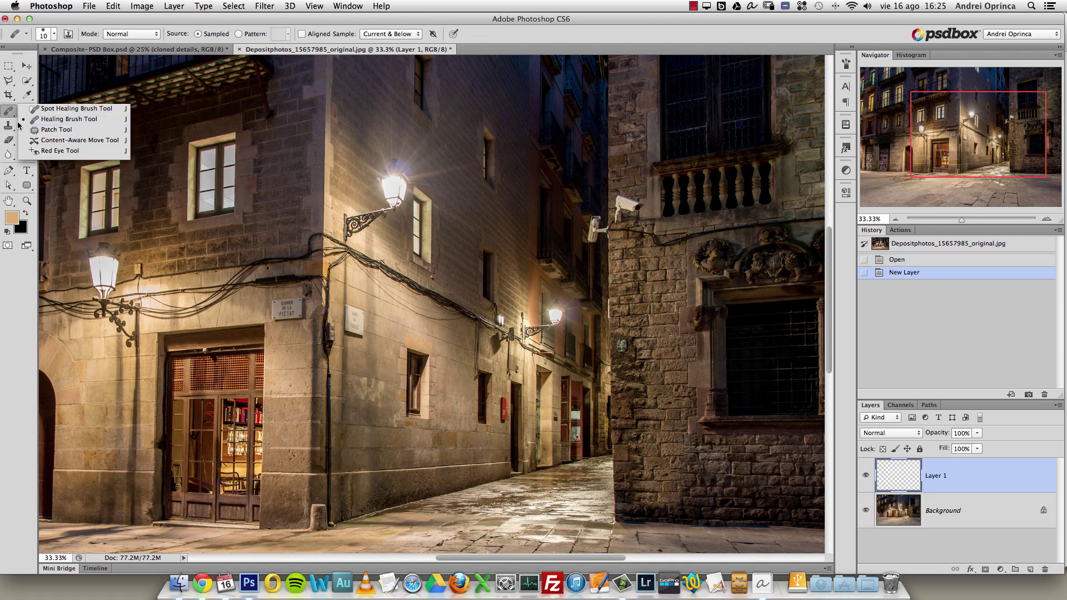
left_click(18, 125)
left_click(636, 211, "super")
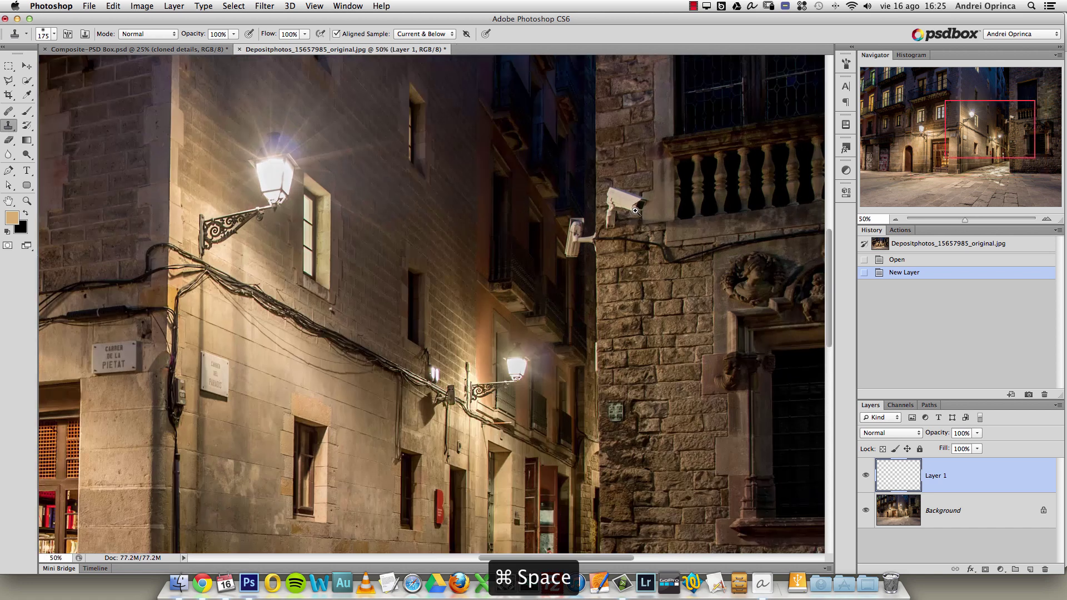
left_click(635, 211, "super")
scroll(599, 250, "right", 3)
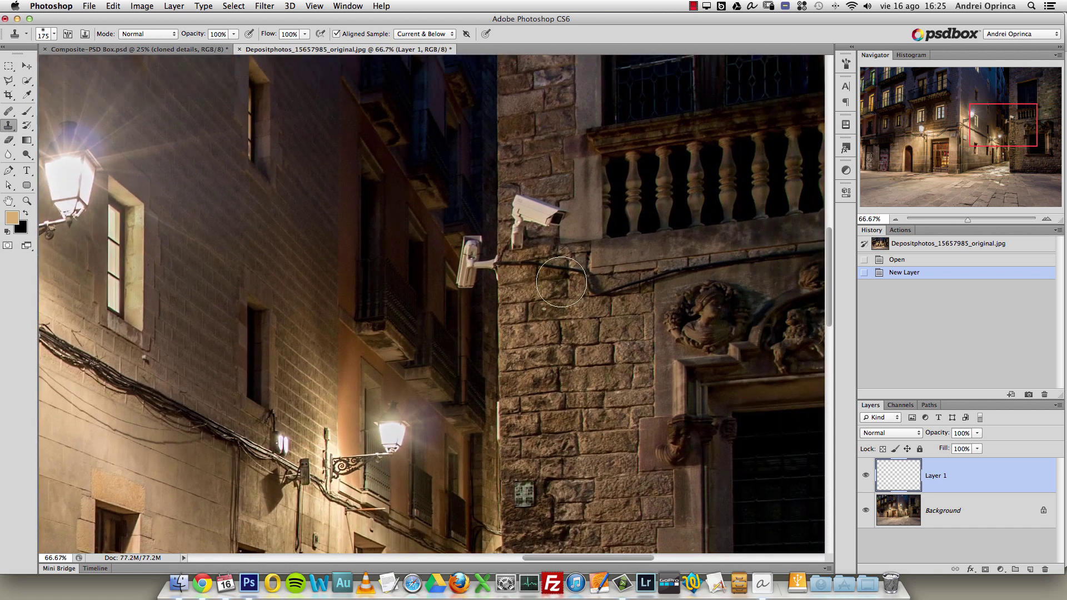
left_click(503, 185, "super")
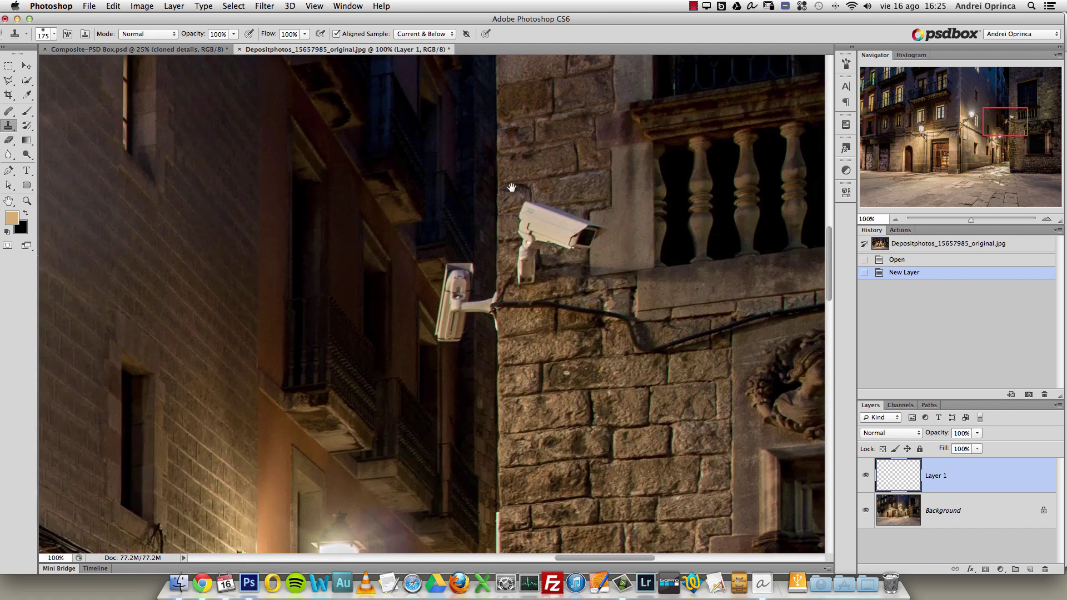
scroll(511, 188, "right", 2)
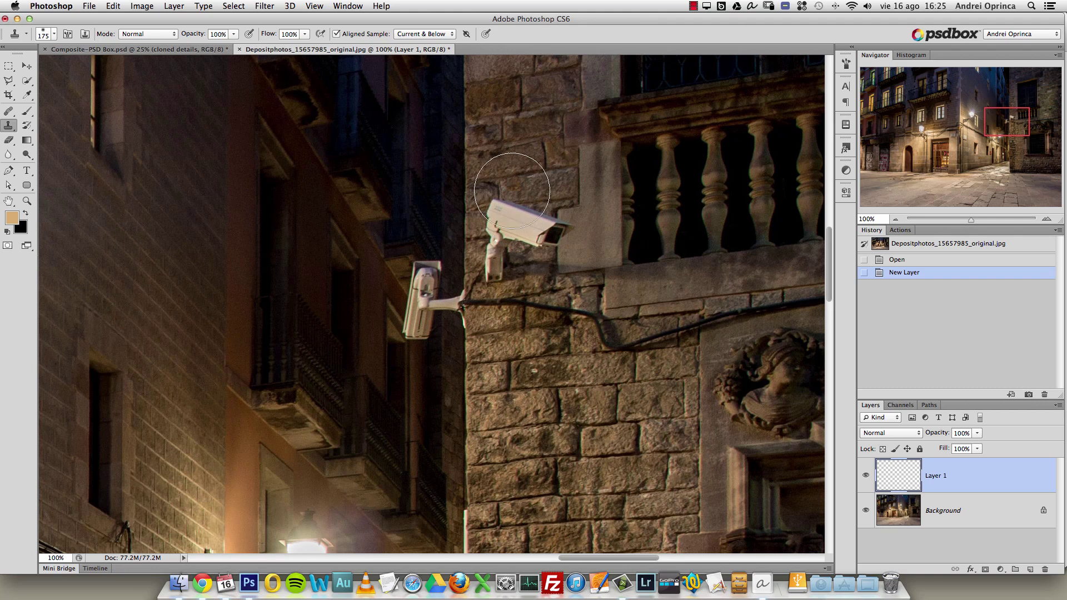
scroll(511, 191, "right", 3)
scroll(511, 190, "down", 1)
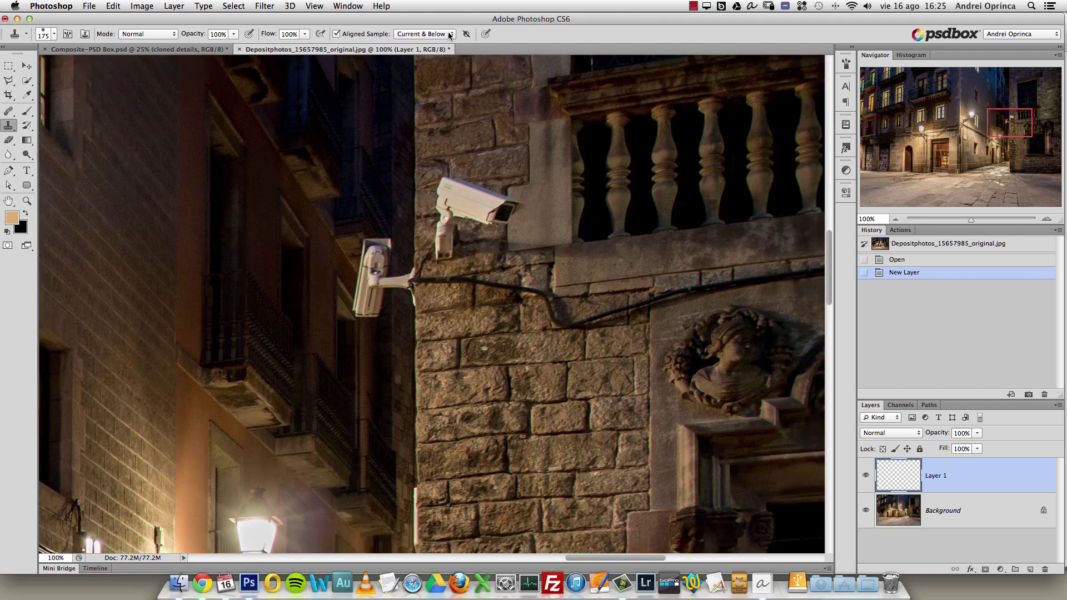
Rename the new empty layer as cloned.
double_click(933, 476)
type("cloned")
key("Return")
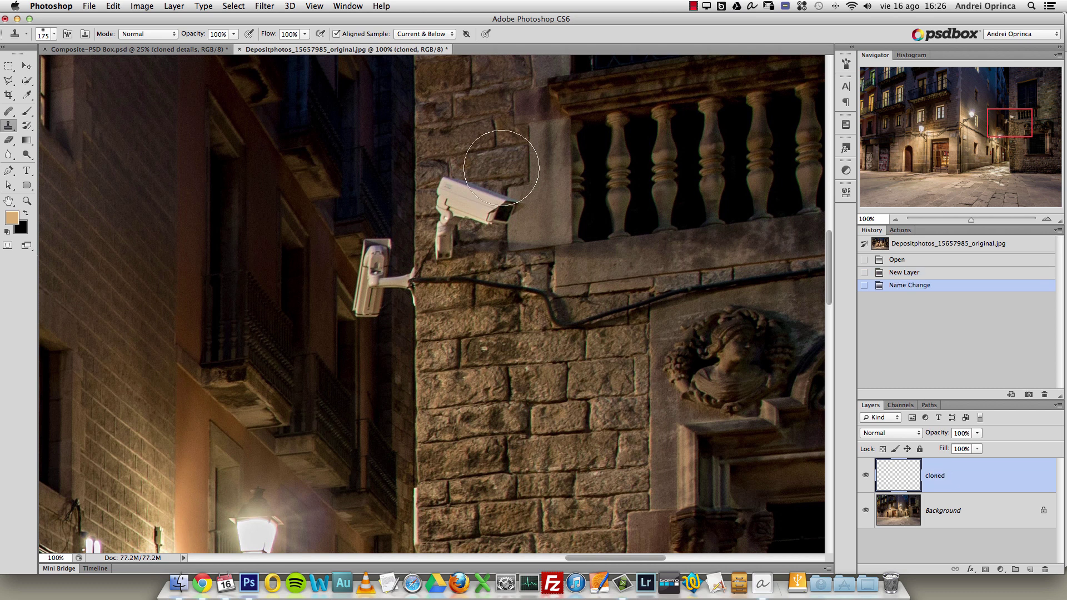
Clone stone from above over the upper security camera's body, starting with a 100 px brush and reducing it to 80 px.
key("bracketleft")
key("bracketleft")
key("bracketleft")
scroll(465, 187, "right", 3)
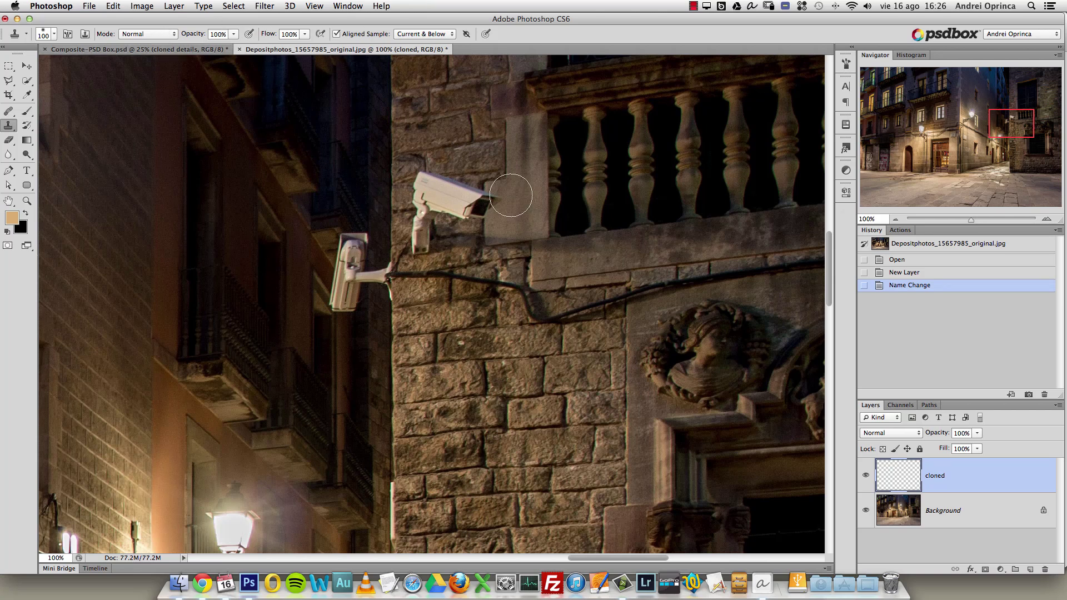
scroll(478, 275, "right", 2)
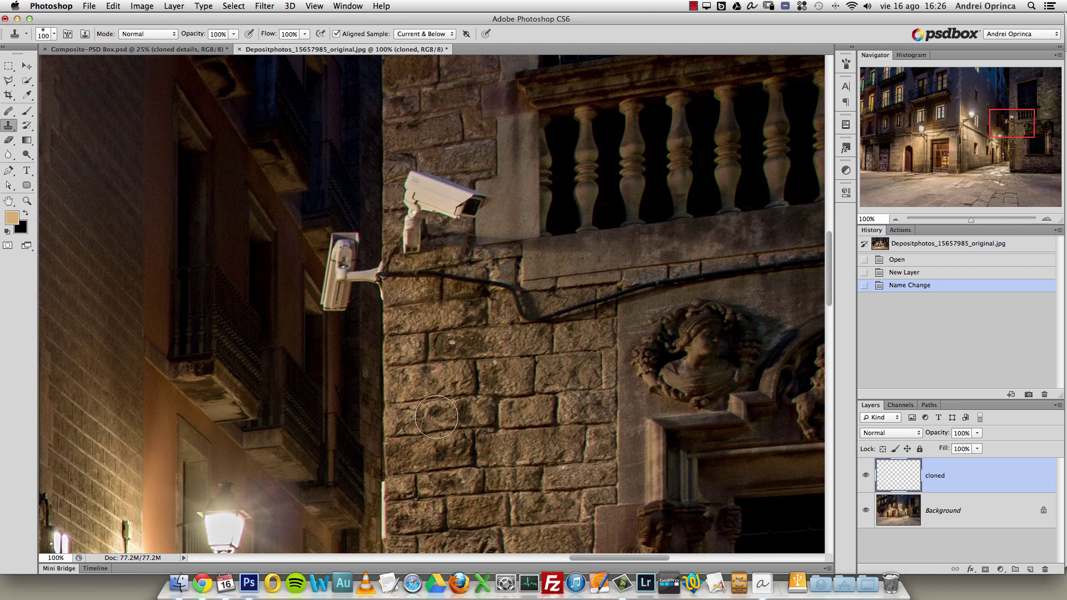
scroll(461, 278, "up", 5)
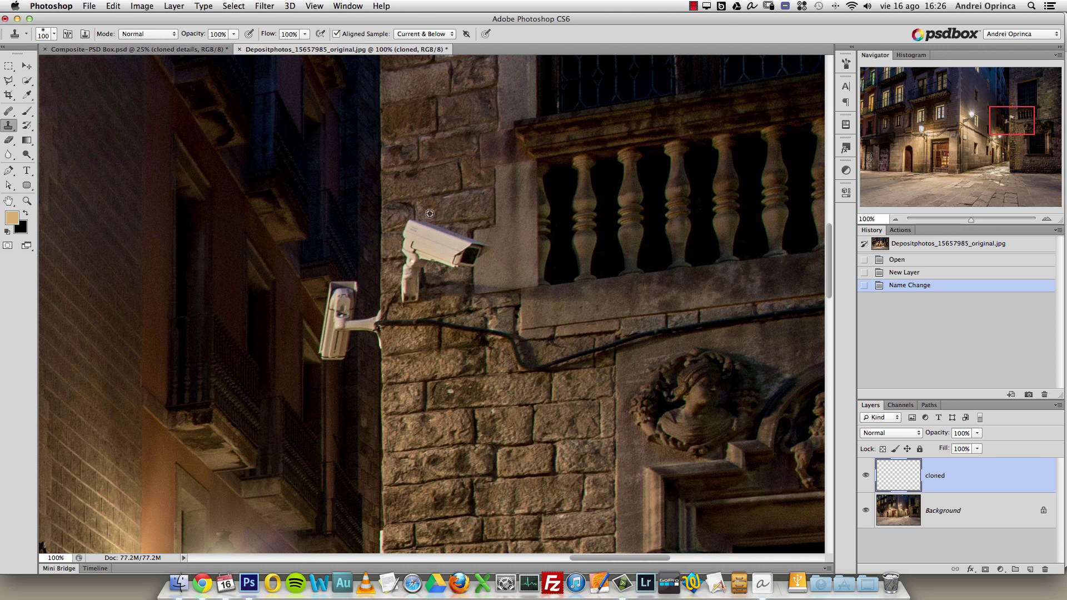
left_click(430, 193, "alt")
mouse_move(431, 223)
left_mouse_down()
mouse_move(437, 236)
mouse_move(436, 225)
mouse_move(422, 227)
mouse_move(449, 254)
mouse_move(458, 245)
mouse_move(439, 251)
mouse_move(430, 228)
left_mouse_up()
key("bracketleft")
key("bracketleft")
mouse_move(440, 227)
left_mouse_down()
mouse_move(426, 260)
mouse_move(400, 254)
mouse_move(424, 277)
mouse_move(407, 287)
mouse_move(451, 272)
left_mouse_up()
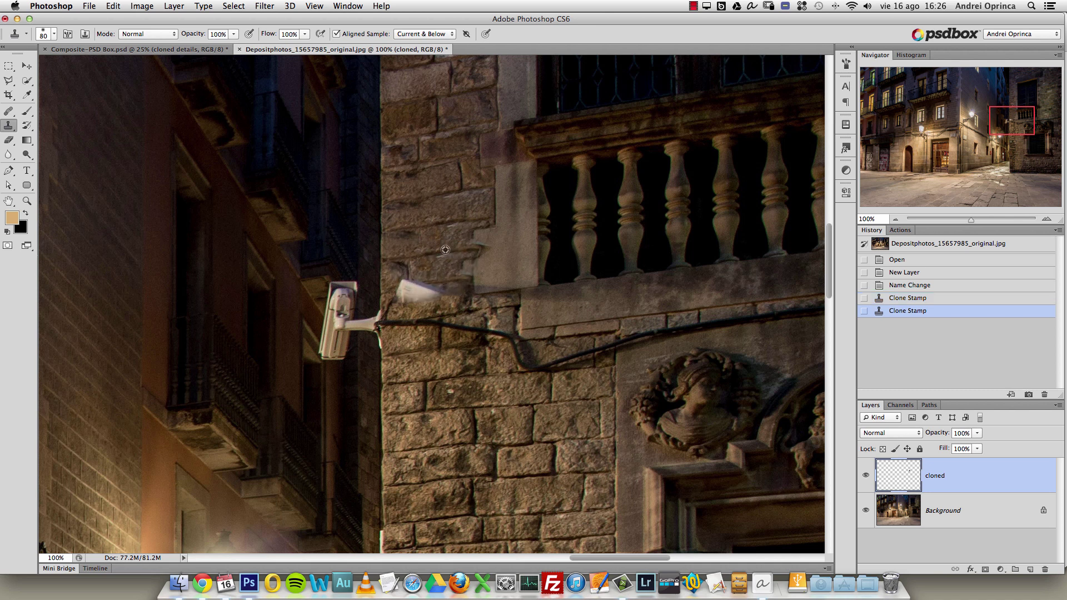
Clean up the stone edge where the upper camera's lens was, cloning with a 60 px brush.
key("bracketleft")
key("bracketleft")
mouse_move(473, 285)
left_mouse_down()
mouse_move(470, 261)
mouse_move(473, 277)
left_mouse_up()
left_click(459, 269)
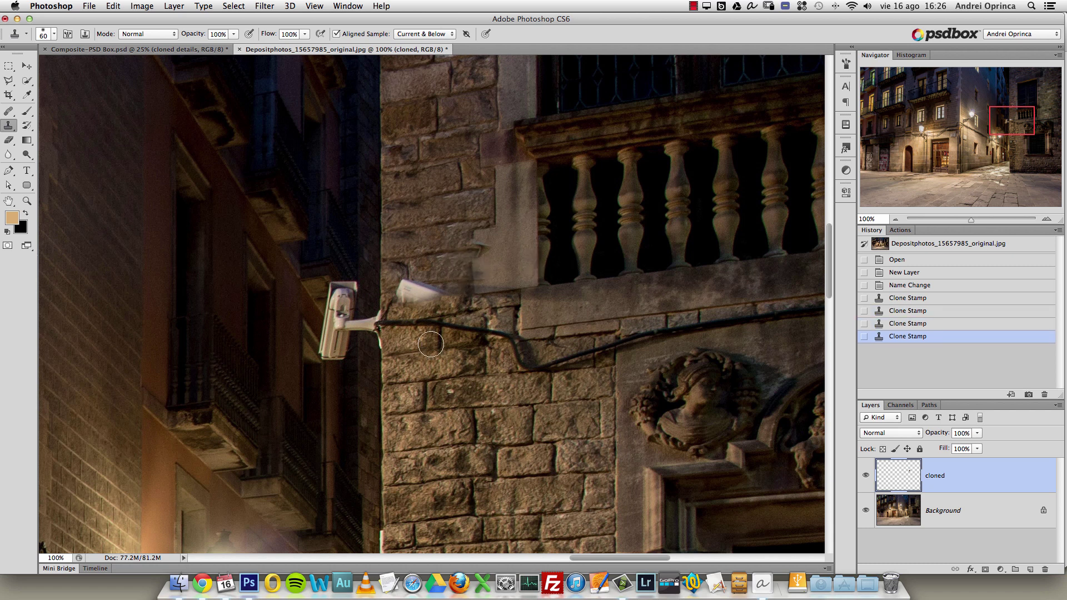
left_click(482, 276)
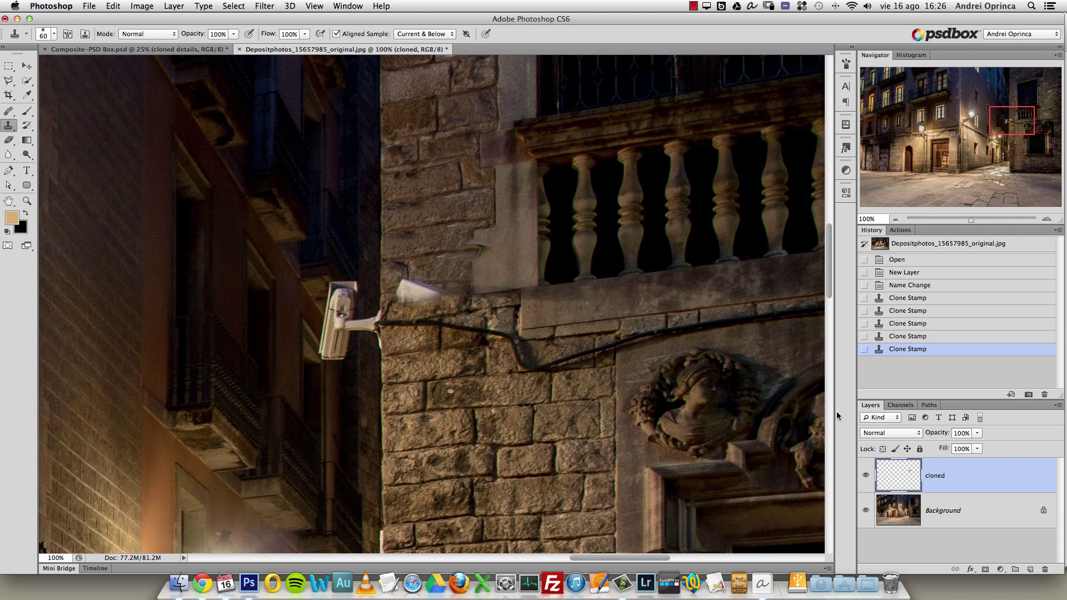
Compare with the cloned layer hidden and shown, and erase the misplaced cloned patch over the upper camera's mount.
left_click(865, 476)
left_click(865, 477)
key("e")
mouse_move(427, 300)
left_mouse_down()
mouse_move(414, 286)
mouse_move(404, 299)
mouse_move(428, 311)
left_mouse_up()
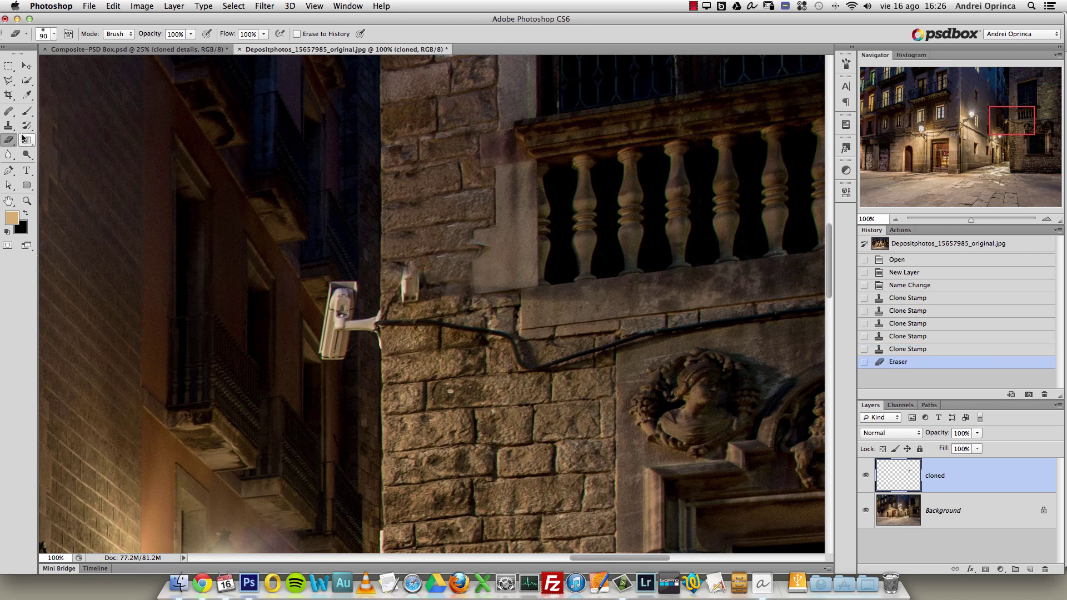
Clone stone texture over the upper camera's remaining wall mount with the 60 px Clone Stamp.
left_click(12, 117)
left_click(8, 126)
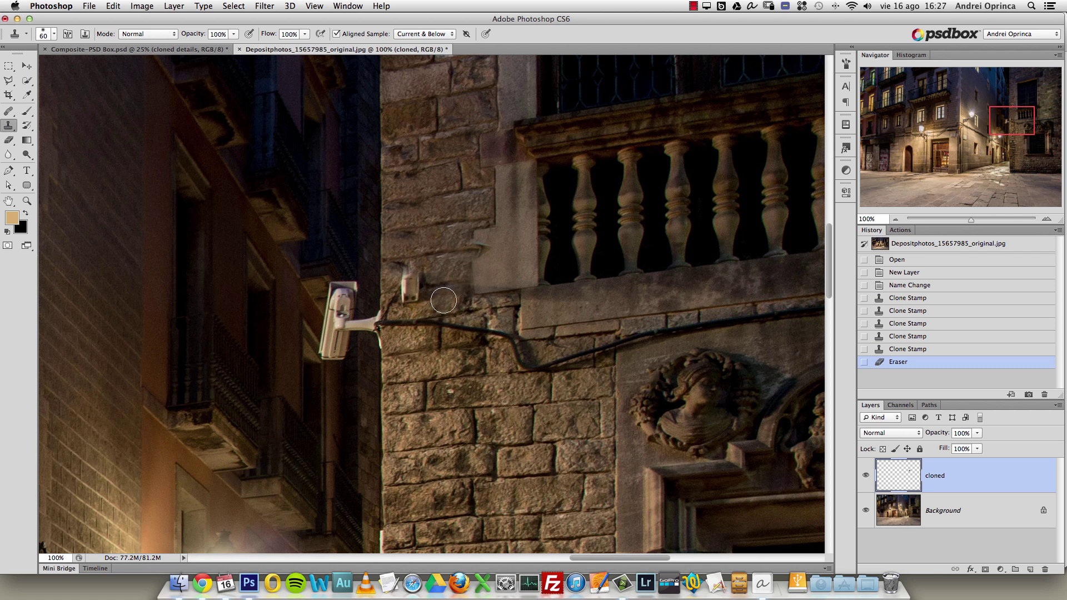
mouse_move(422, 294)
left_mouse_down()
mouse_move(409, 290)
mouse_move(412, 299)
mouse_move(423, 297)
mouse_move(405, 279)
mouse_move(425, 286)
mouse_move(384, 290)
mouse_move(397, 278)
left_mouse_up()
left_click(451, 283, "alt")
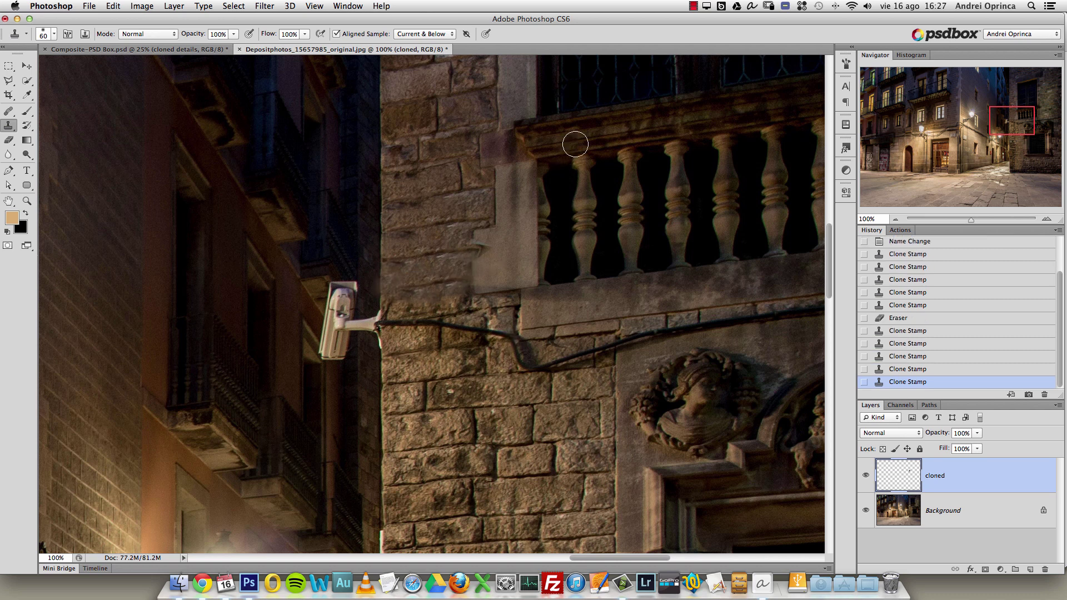
left_click_drag(393, 383, 426, 305)
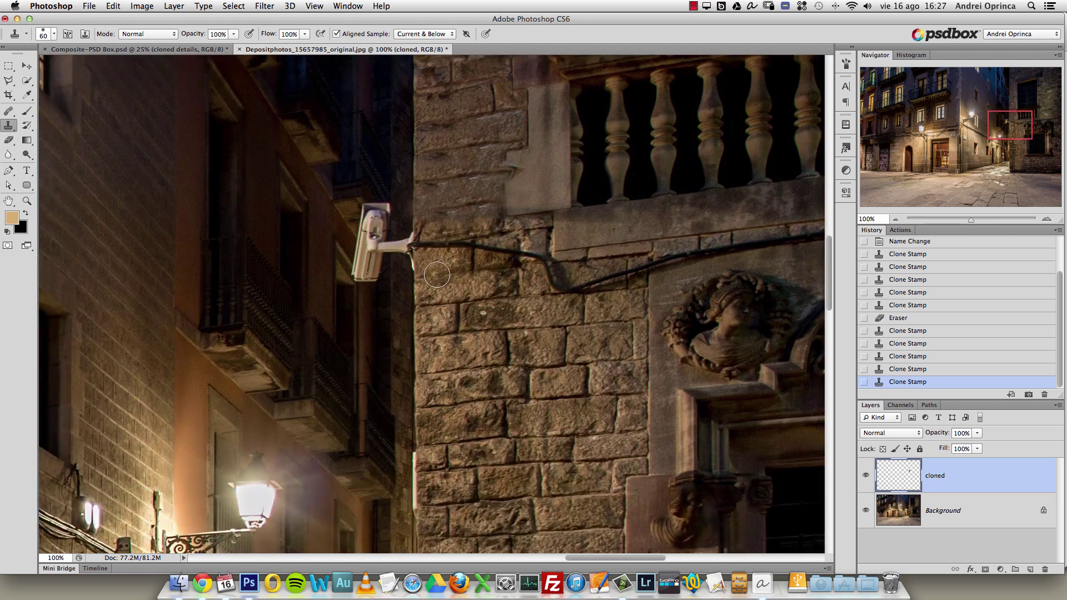
mouse_move(426, 248)
left_mouse_down()
mouse_move(464, 253)
mouse_move(425, 257)
mouse_move(447, 260)
left_mouse_up()
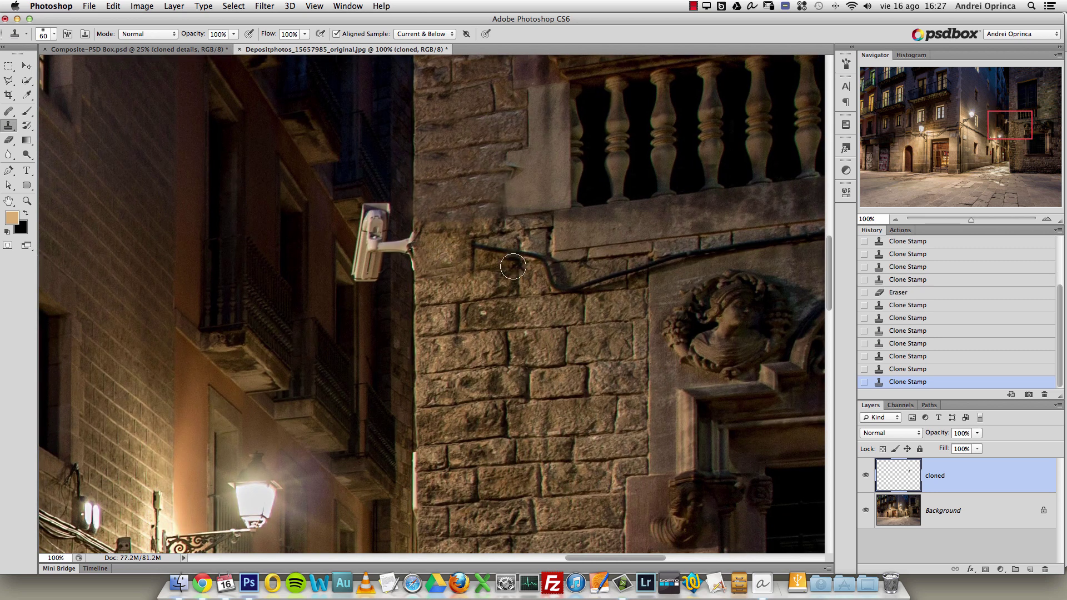
key("alt+super+z")
key("alt+super+z")
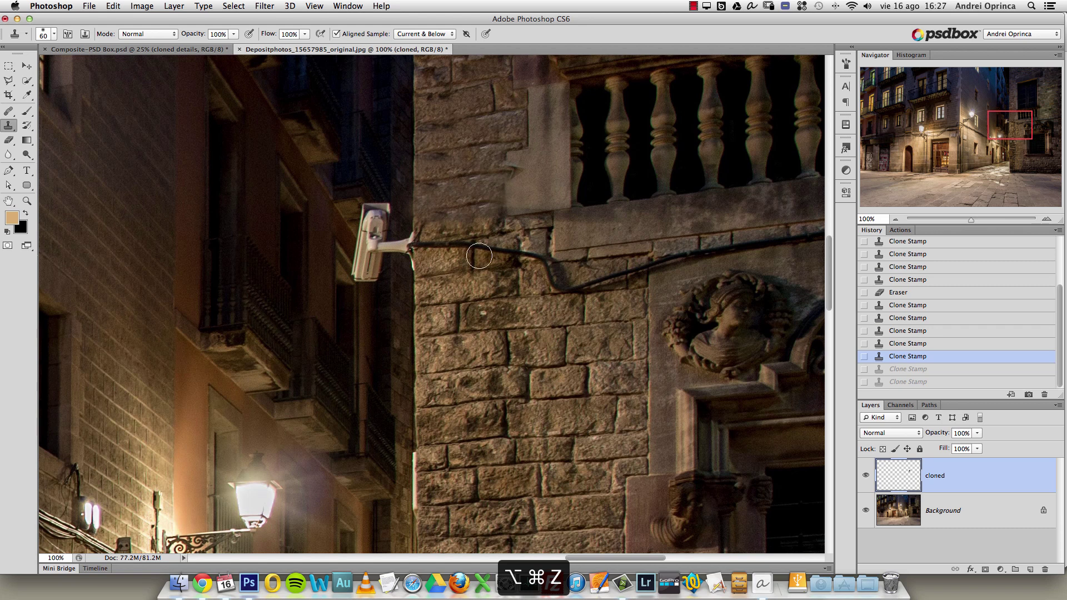
Clone out the cable's first stretch beside the wall corner using a 40 px brush with 51% hardness.
key("bracketleft")
key("bracketleft")
key("bracketleft")
key("bracketleft")
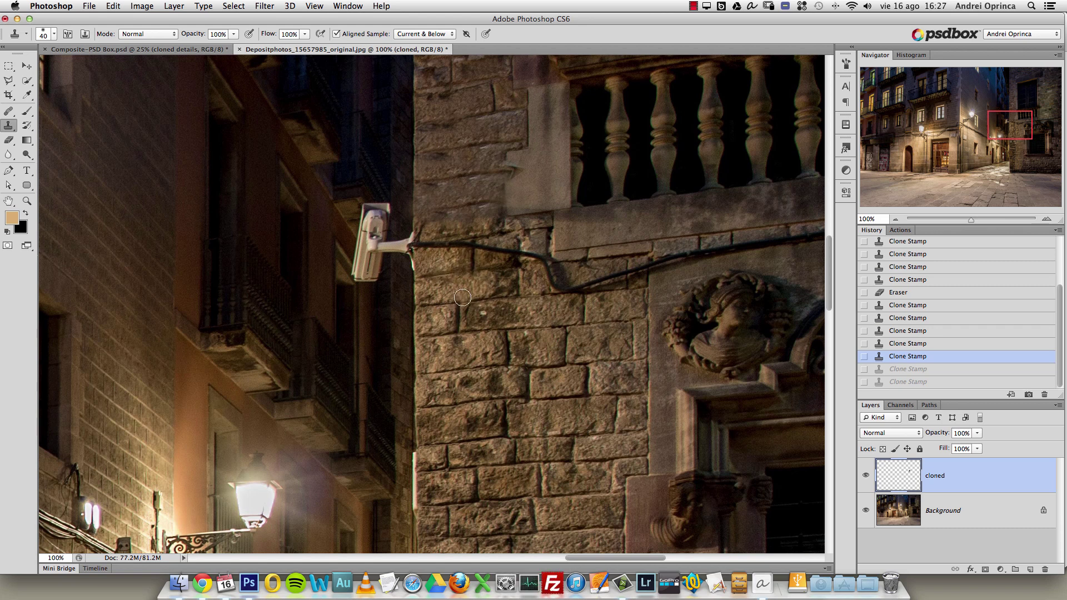
right_click(482, 279)
left_click_drag(515, 324, 538, 326)
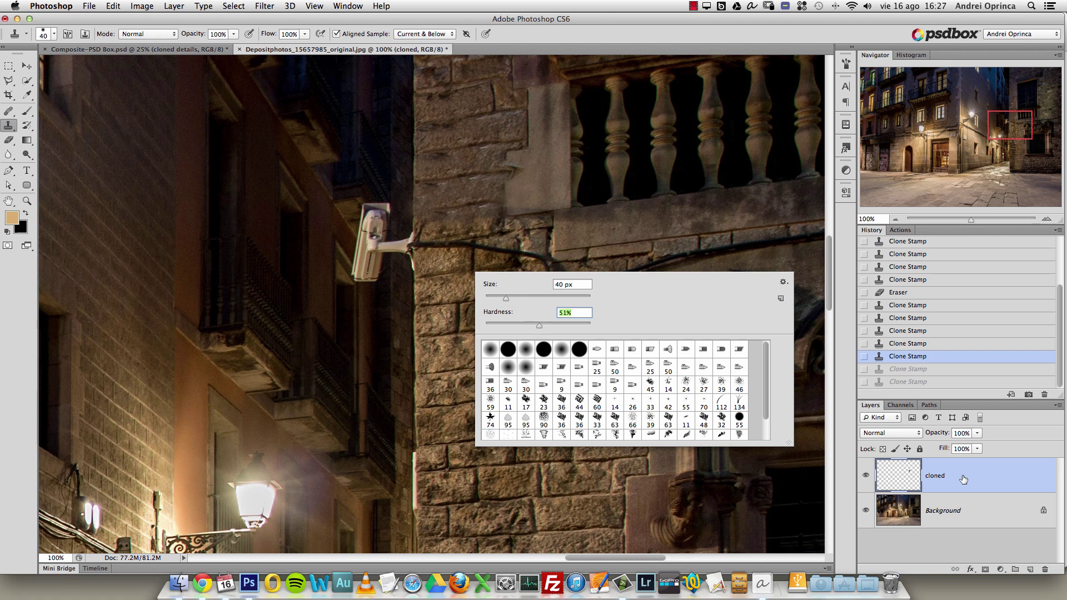
key("Return")
mouse_move(435, 258)
left_mouse_down()
mouse_move(421, 247)
mouse_move(444, 247)
mouse_move(454, 260)
mouse_move(466, 242)
mouse_move(430, 249)
left_mouse_up()
left_click(445, 252, "alt")
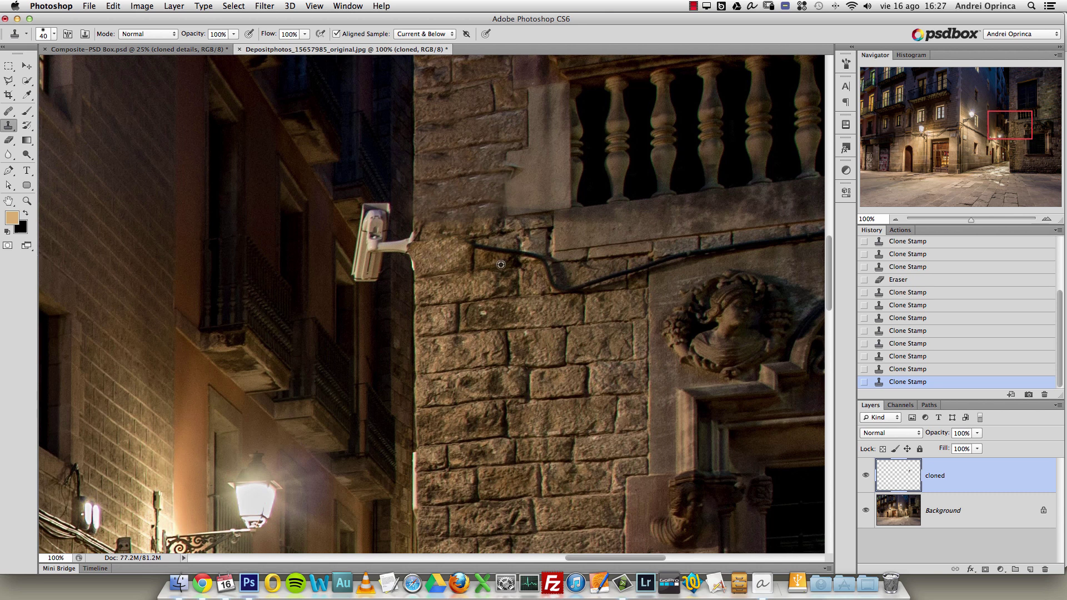
Clone out the rest of the cable across the brickwork up to the carved frame with a 25 px brush.
key("bracketleft")
mouse_move(492, 251)
left_mouse_down()
mouse_move(510, 251)
mouse_move(491, 247)
left_mouse_up()
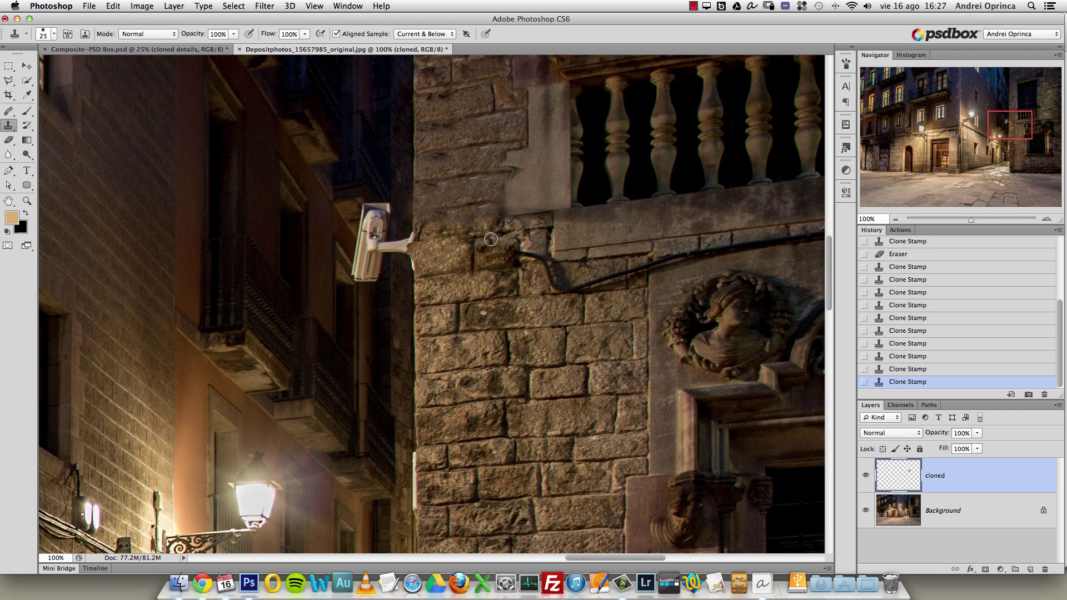
left_click(484, 251)
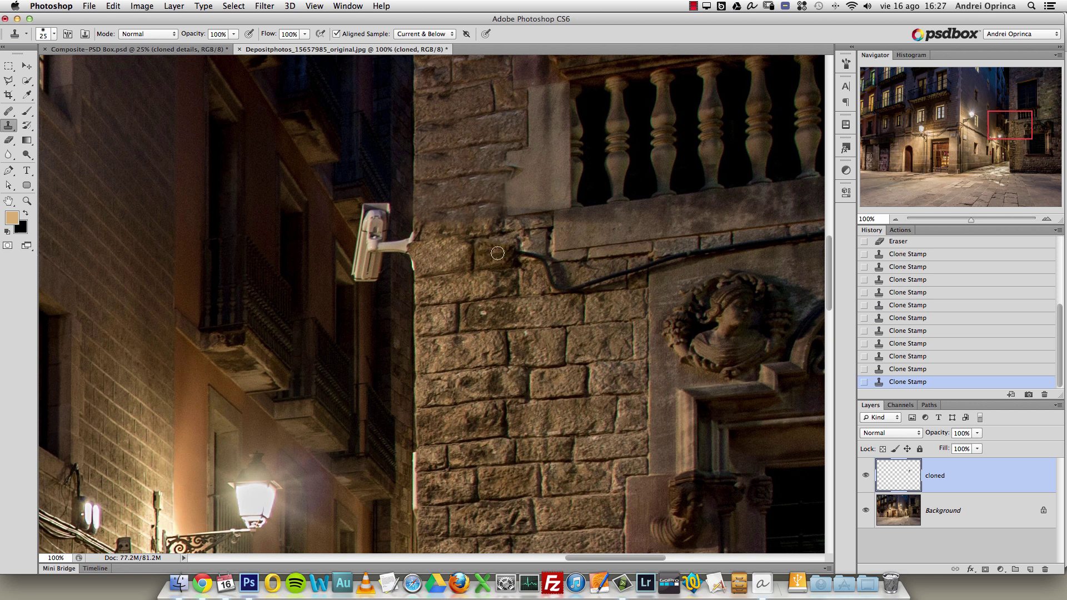
left_click(501, 256)
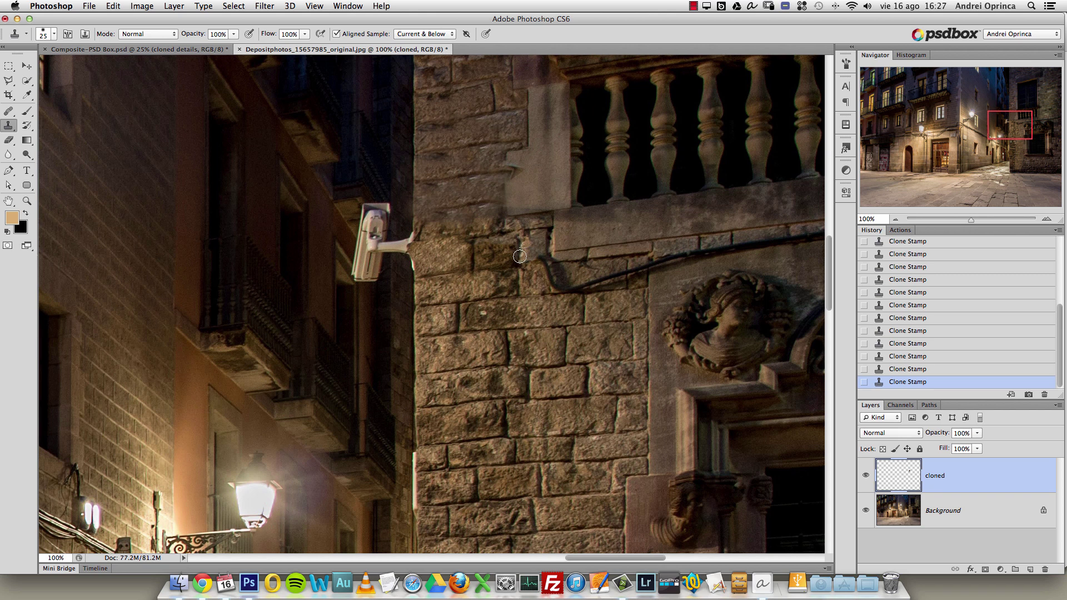
mouse_move(540, 260)
left_mouse_down()
mouse_move(547, 279)
mouse_move(571, 288)
left_mouse_up()
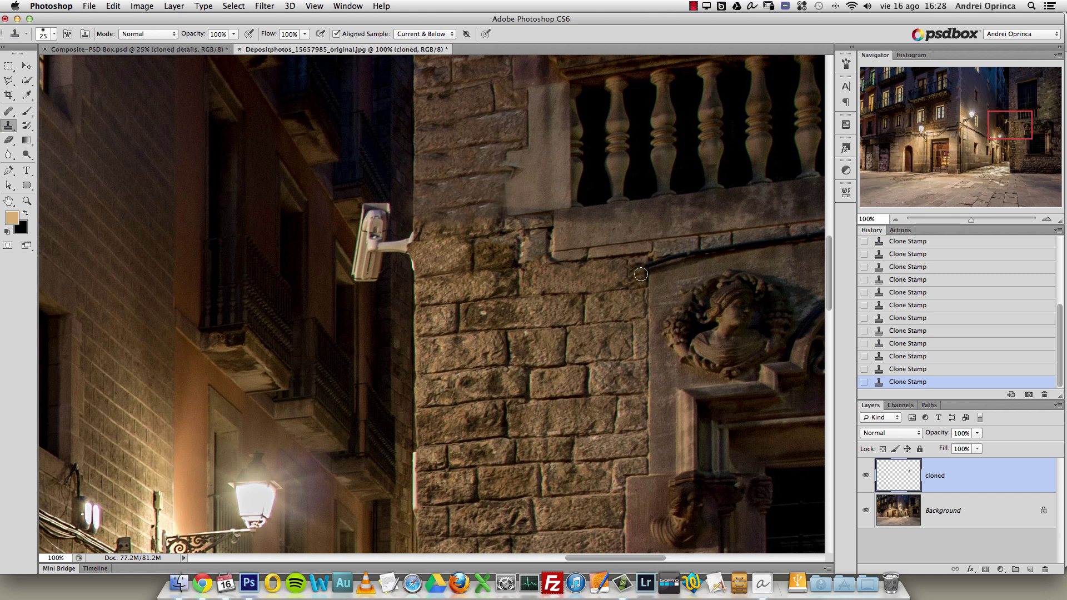
left_click_drag(637, 277, 608, 290)
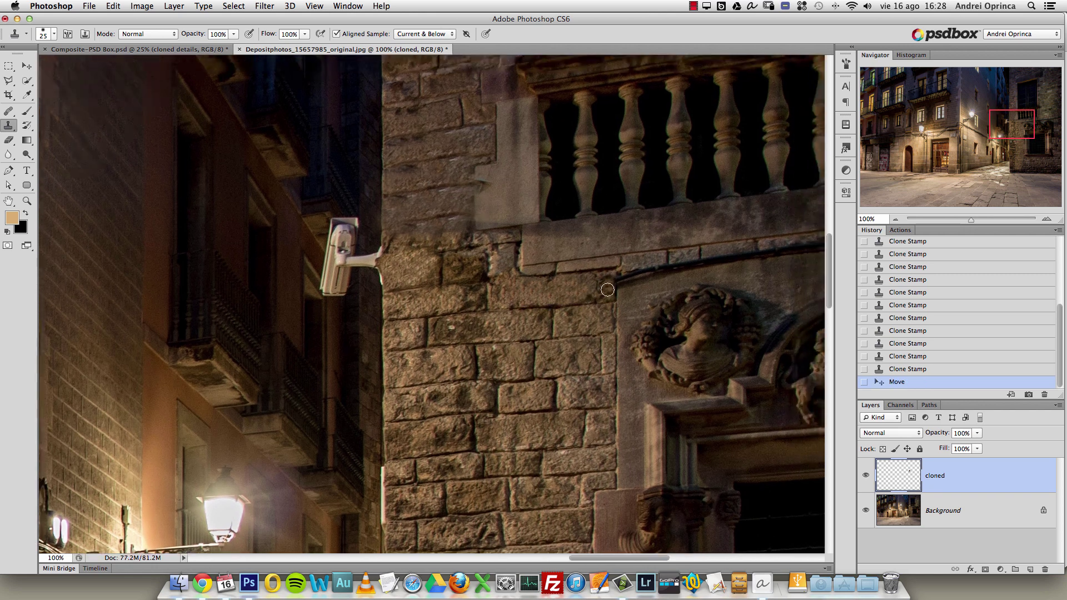
key("super+z")
left_click(598, 289)
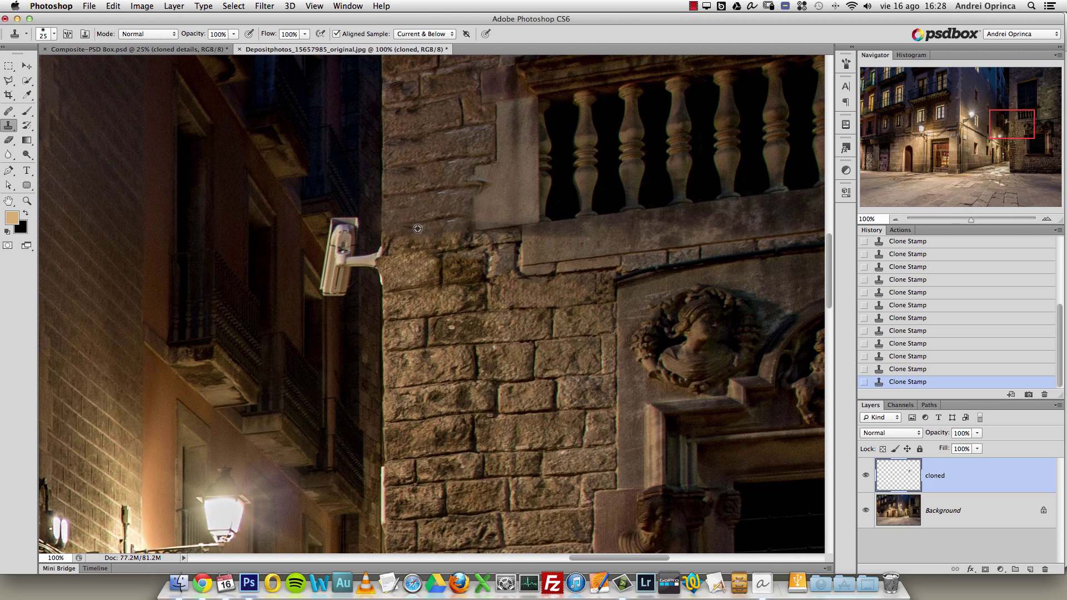
Compare the retouched wall with the cloned layer hidden and shown, leaving the layer visible.
left_click_drag(443, 245, 537, 319)
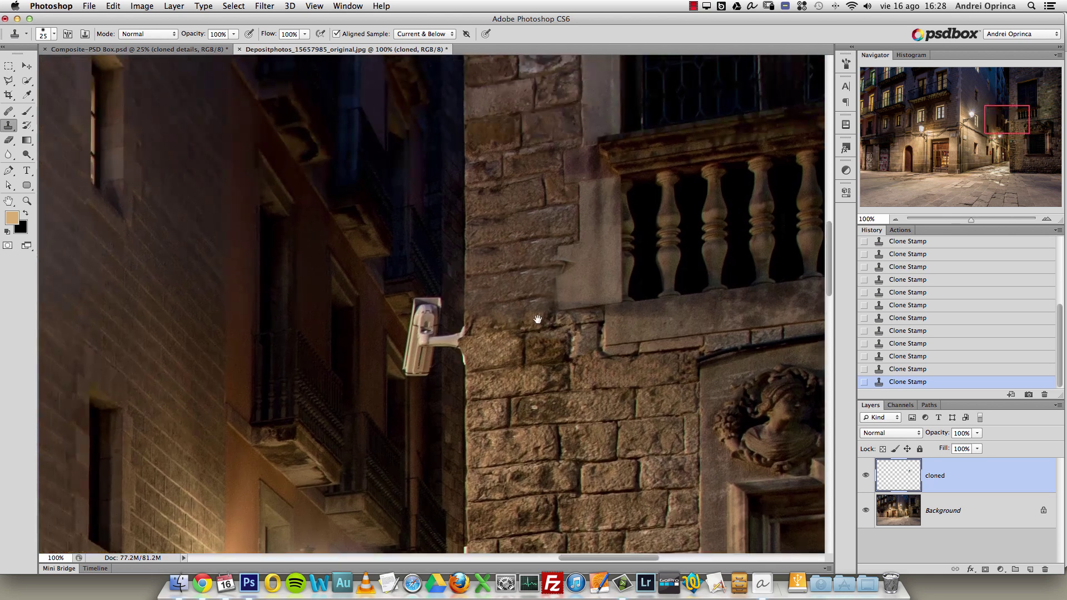
left_click(866, 476)
left_click(866, 476)
Clone the dark drainpipe area over the second camera's lower body using a 50 px brush with 42% hardness.
left_click_drag(497, 359, 547, 296)
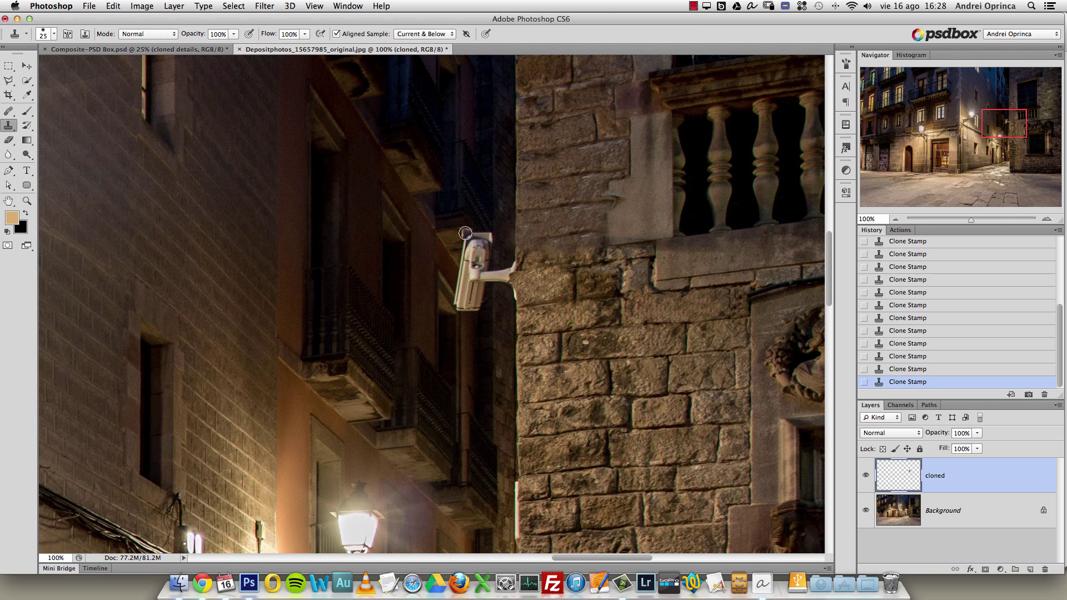
key("bracketright")
right_click(466, 303)
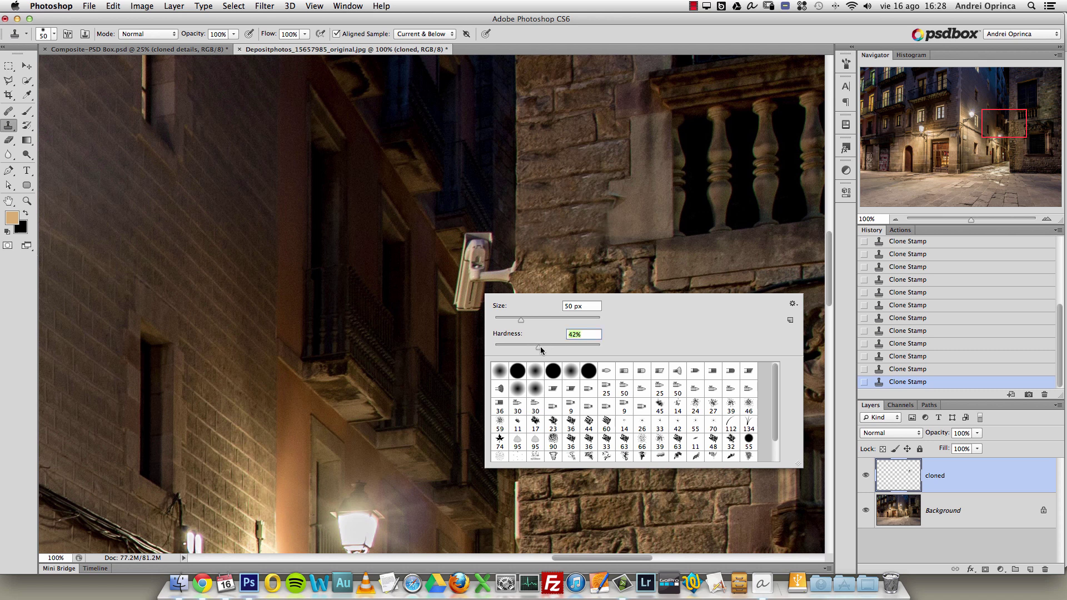
left_click(463, 341)
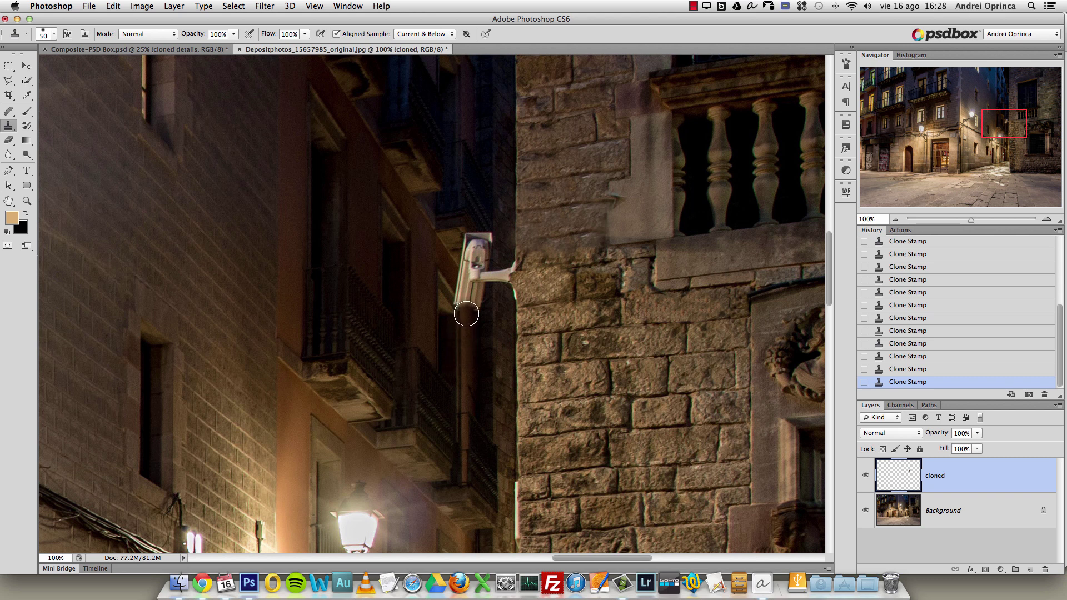
mouse_move(466, 314)
left_mouse_down()
mouse_move(463, 276)
mouse_move(463, 327)
mouse_move(483, 304)
mouse_move(483, 260)
left_mouse_up()
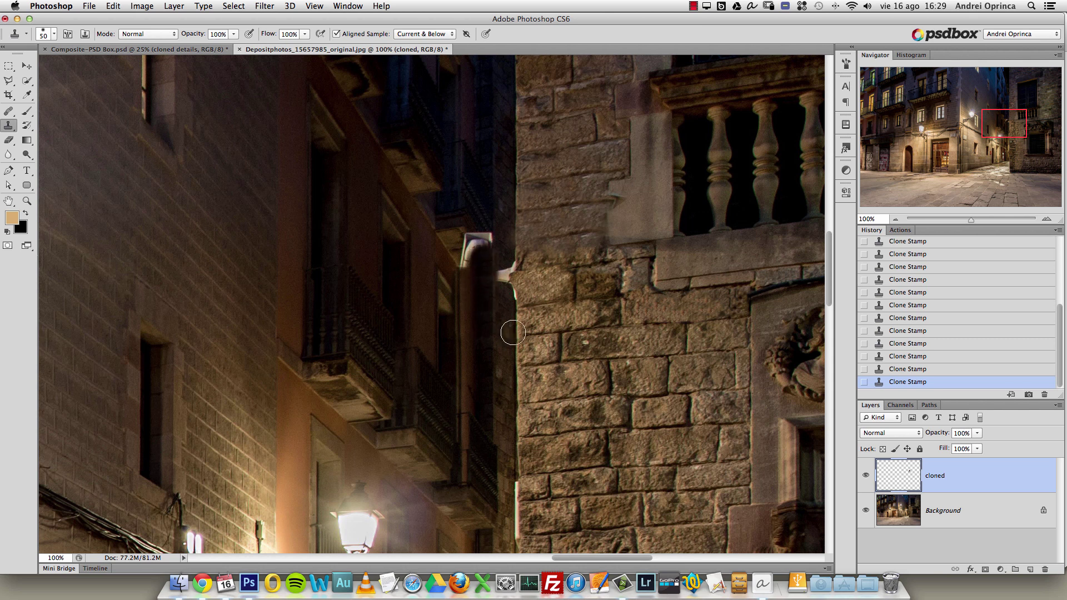
Clone out the second camera's bracket along the wall corner with an 80 px brush, sampling the clean edge below it.
left_click_drag(505, 293, 504, 266)
key("alt+super+z")
key("super+space")
left_click(506, 315)
left_click_drag(558, 328, 520, 267)
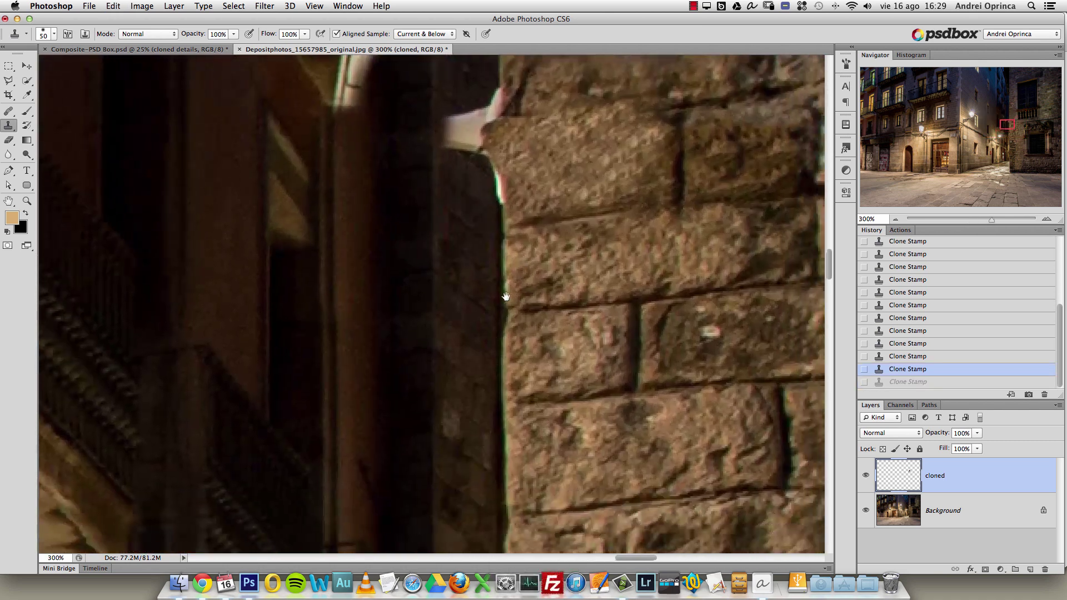
key("]")
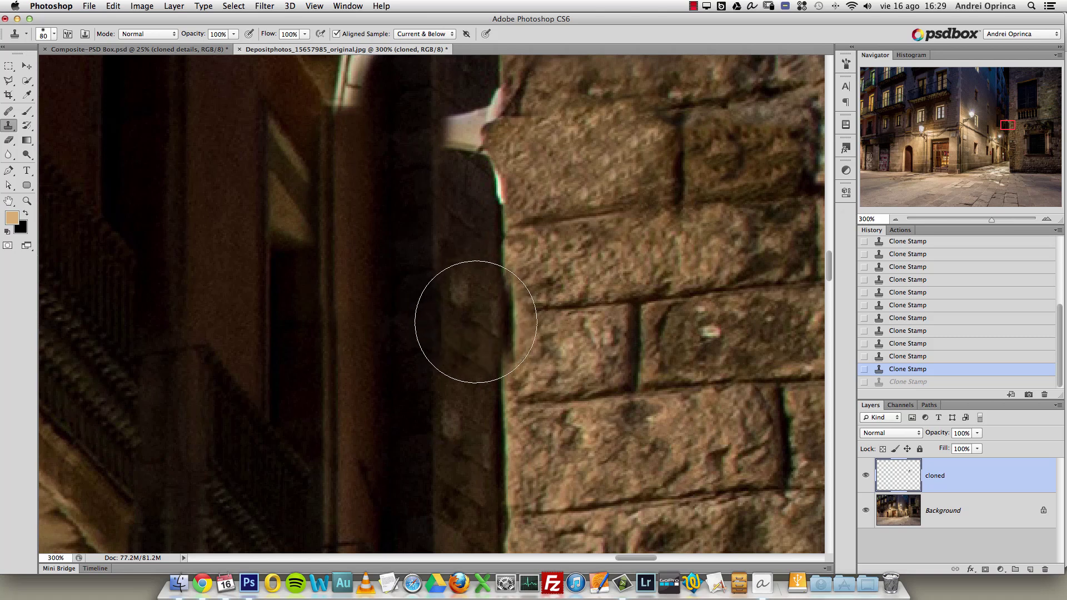
key("alt+space")
left_click(481, 314)
left_click(482, 318)
key("]")
key("]")
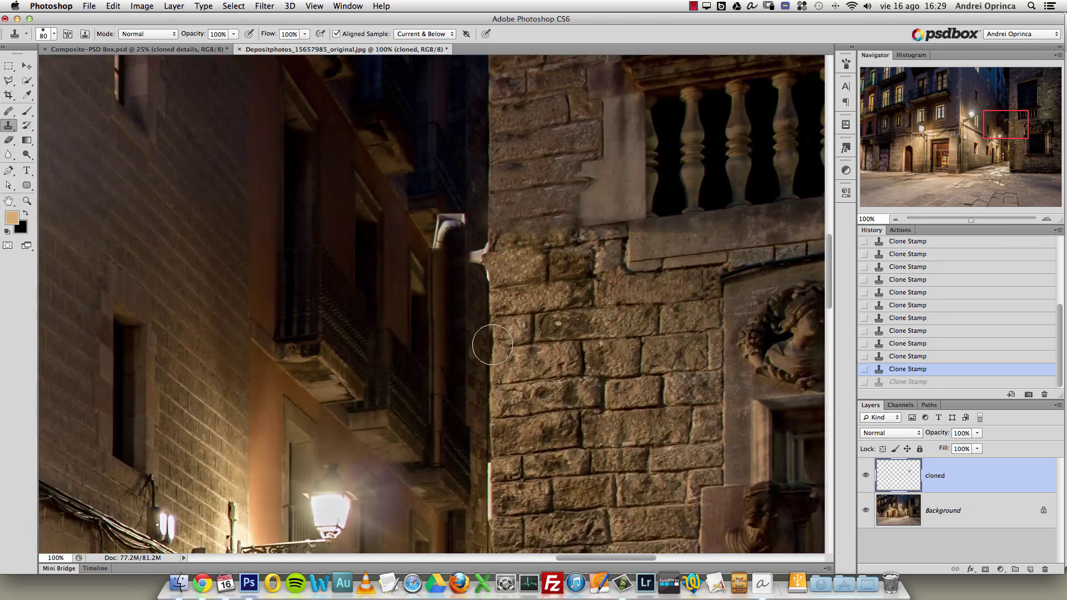
left_click_drag(478, 320, 474, 236)
Clone dark background over the bright top of the second camera with a 45 px brush.
key("bracketleft")
key("bracketleft")
key("bracketleft")
key("bracketleft")
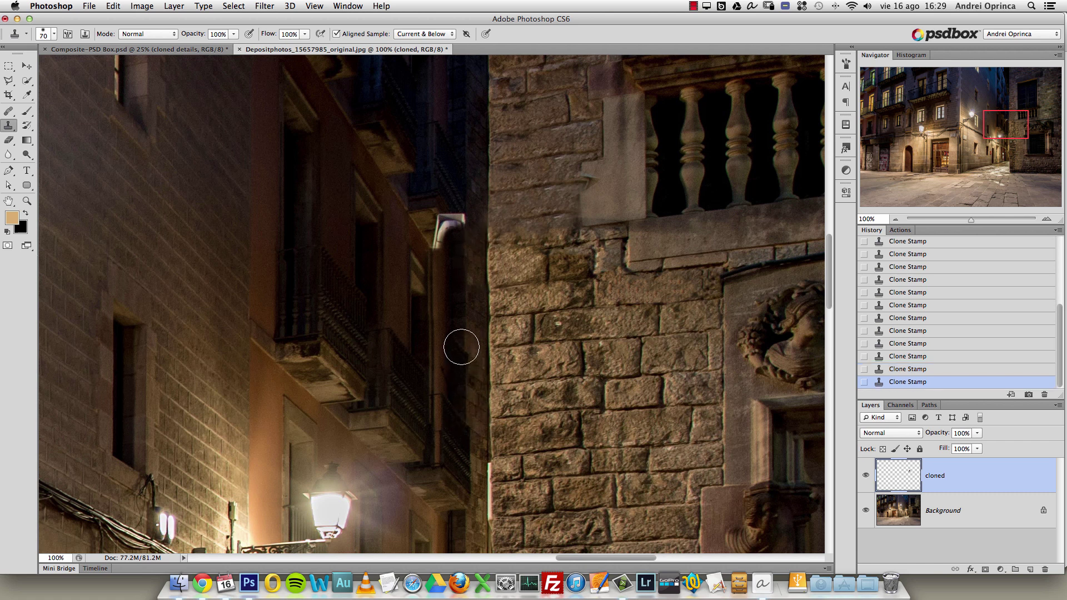
mouse_move(455, 214)
left_mouse_down()
mouse_move(456, 284)
mouse_move(457, 239)
left_mouse_up()
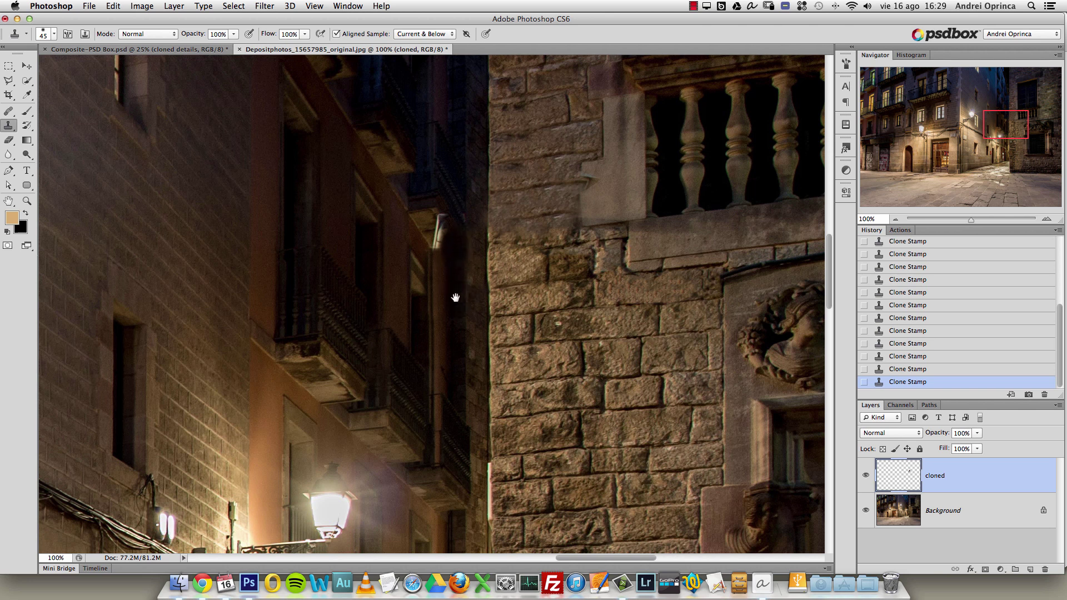
Clone over the light remnant of the second camera beneath the balcony, reducing the brush to 30 px and down to 20 px.
left_click_drag(455, 298, 448, 317)
left_click_drag(442, 278, 456, 301)
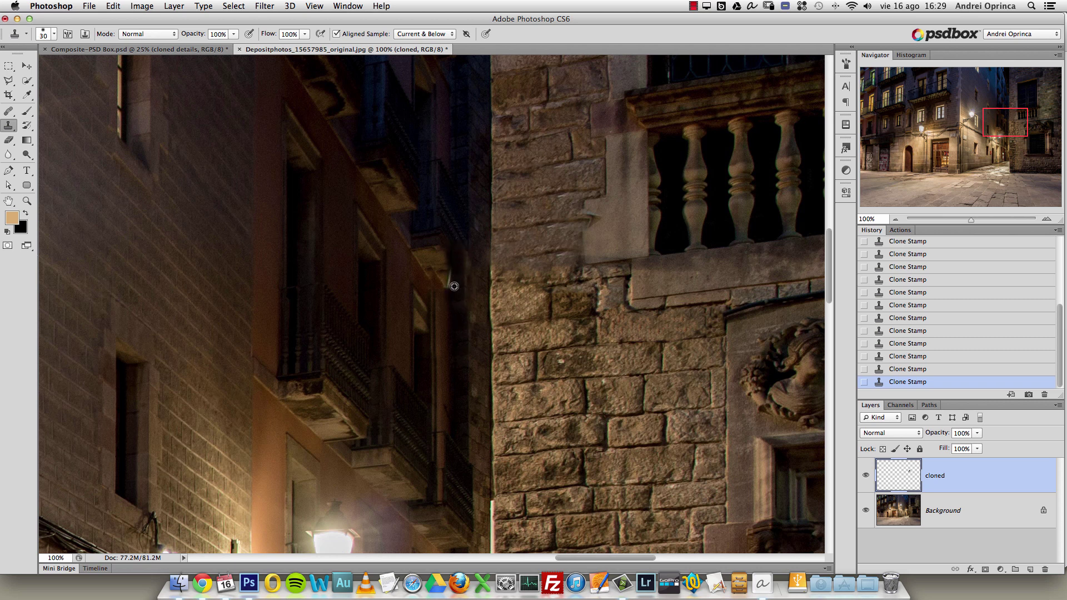
mouse_move(466, 312)
left_mouse_down()
mouse_move(467, 276)
mouse_move(483, 264)
left_mouse_up()
key("bracketleft")
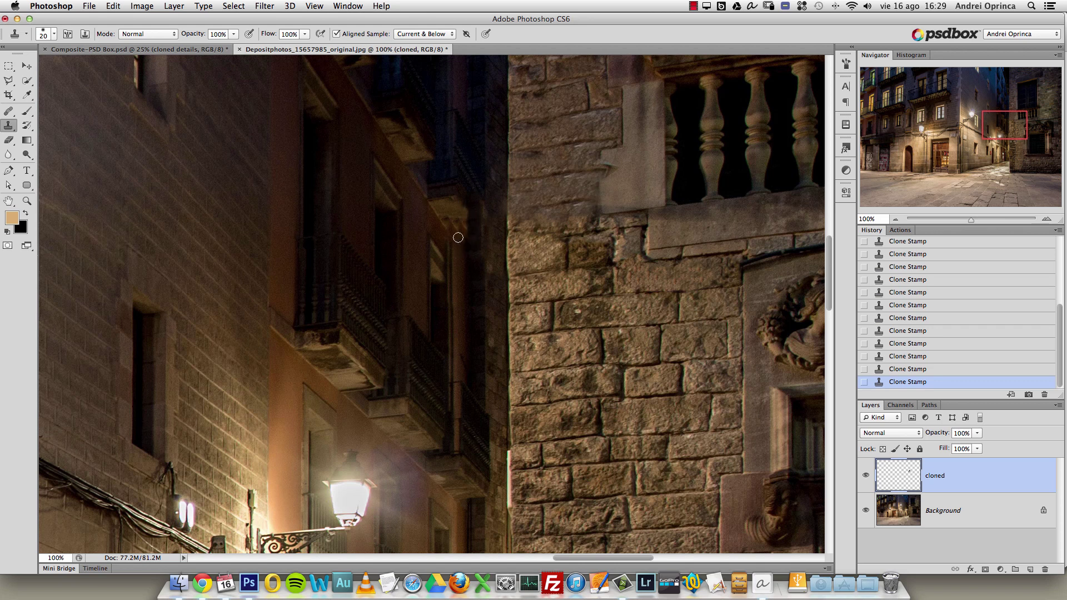
Undo the last two clone strokes beneath the balcony beside the drainpipe.
key("alt+super+z")
key("alt+super+z")
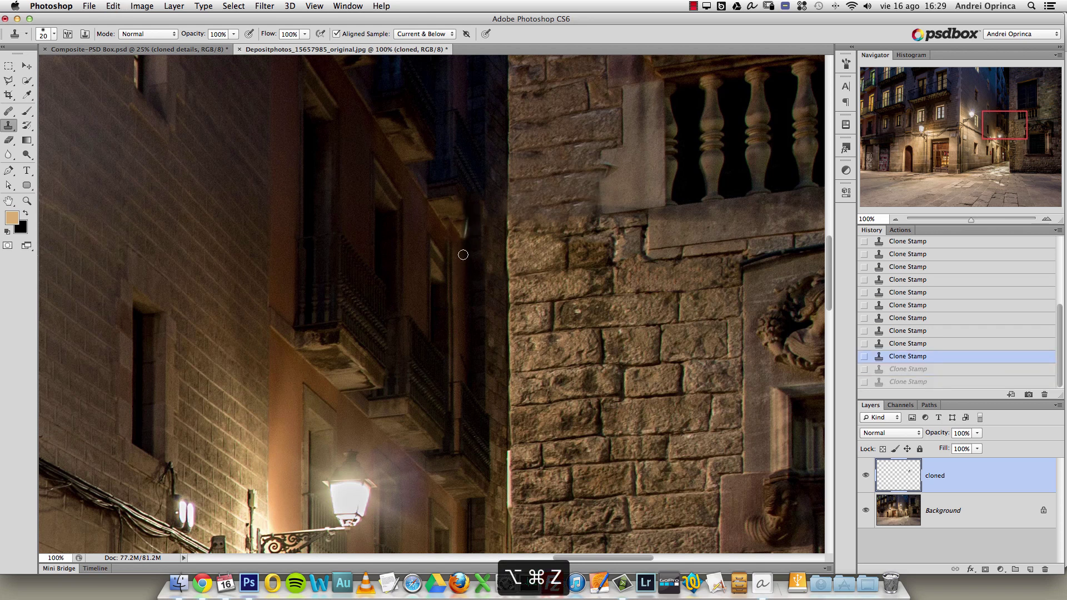
scroll(450, 209, "up", 2)
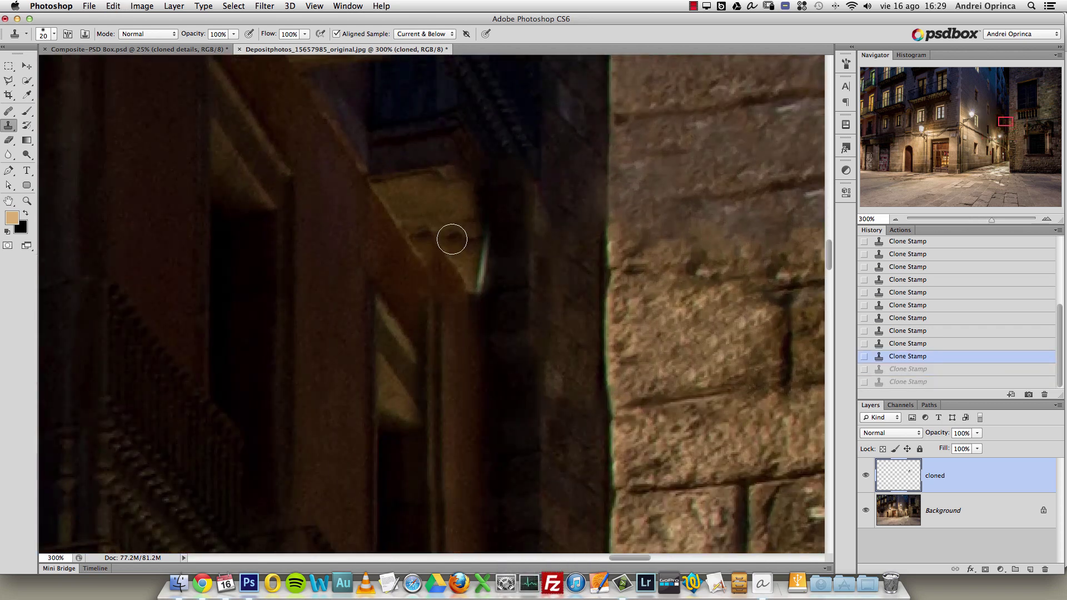
Clone over the light remnant beneath the balcony beside the drainpipe with the 20 px brush.
mouse_move(448, 236)
left_mouse_down()
mouse_move(458, 269)
mouse_move(456, 237)
mouse_move(469, 240)
mouse_move(454, 259)
mouse_move(464, 283)
mouse_move(465, 274)
mouse_move(481, 307)
mouse_move(498, 310)
mouse_move(500, 227)
left_mouse_up()
scroll(483, 250, "down", 5)
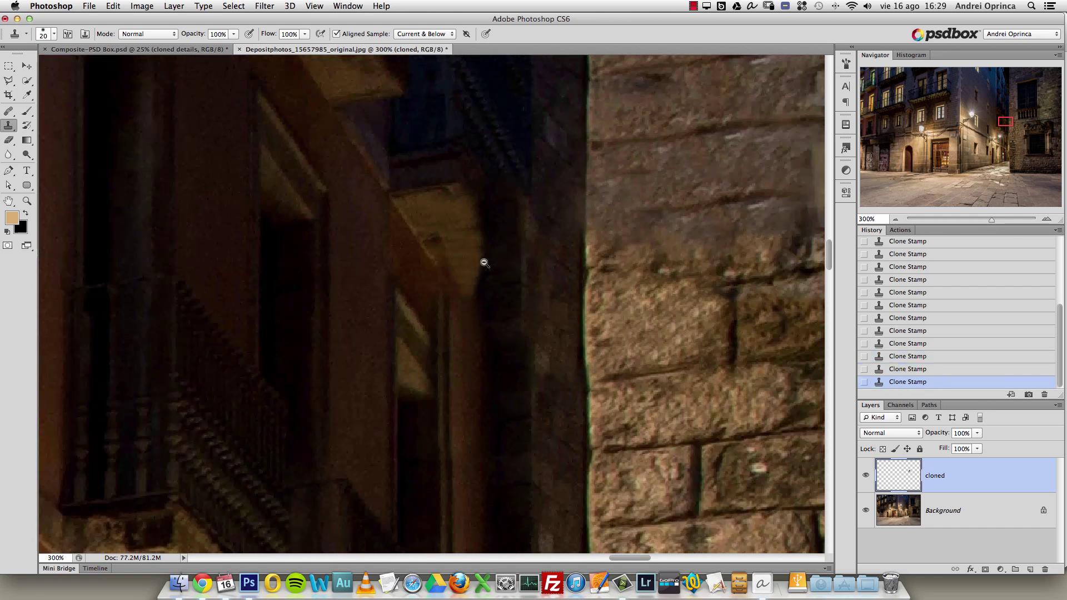
scroll(628, 271, "down", 2)
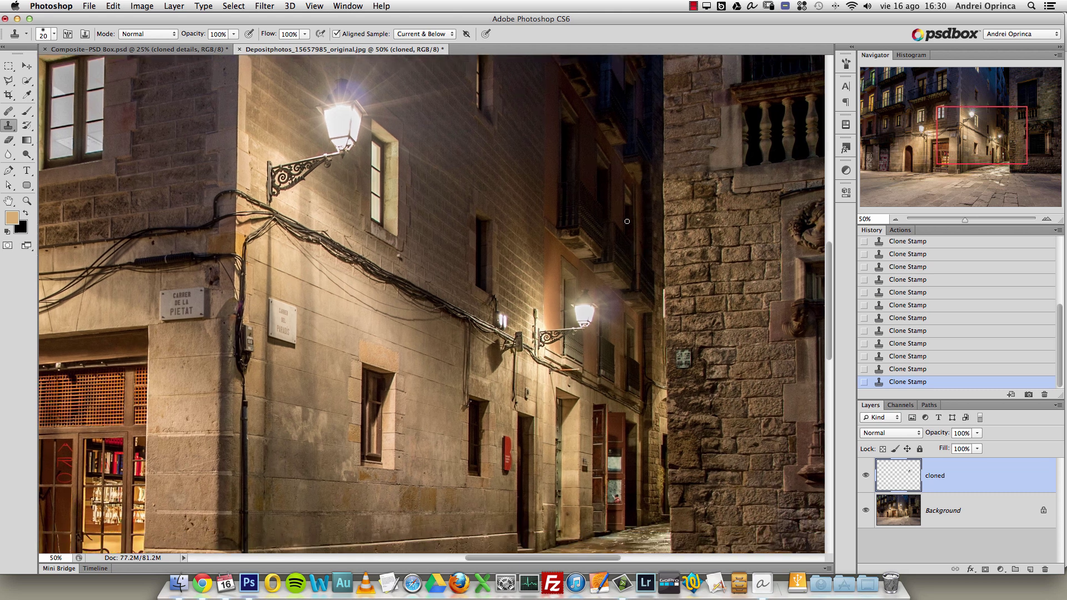
scroll(647, 213, "down", 3)
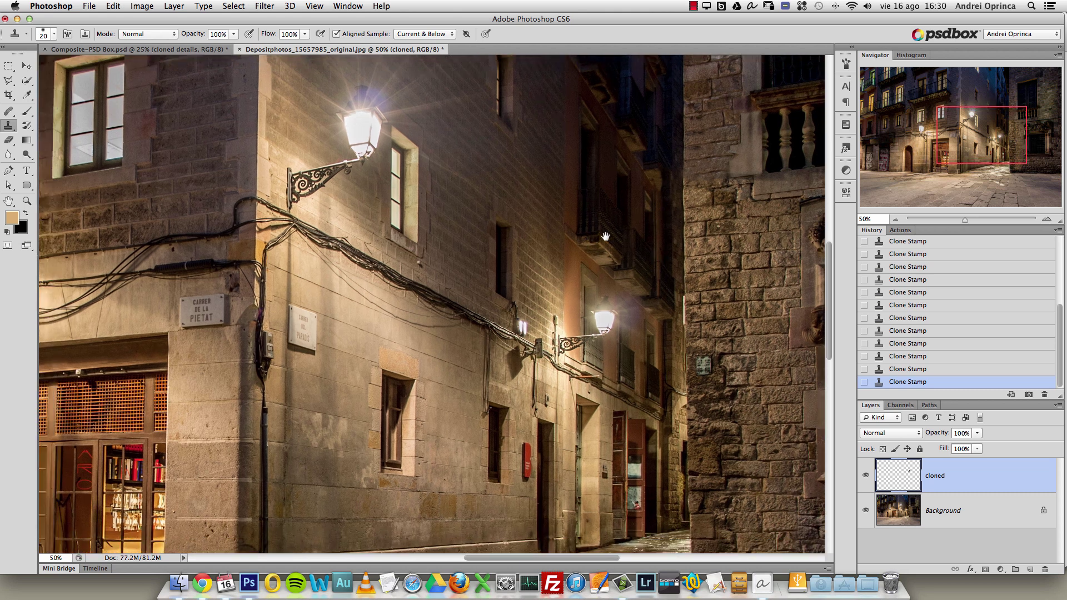
Try to clone brick over the lit window at the photo's top edge with a 175 px brush, and undo the strokes.
left_click(609, 211, "alt")
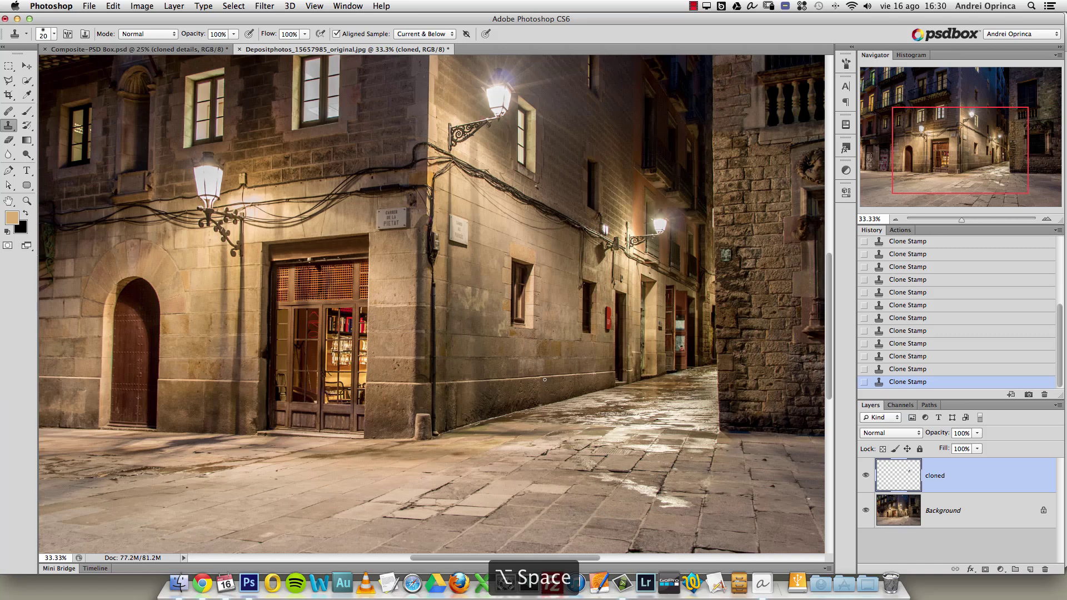
left_click_drag(617, 95, 578, 289)
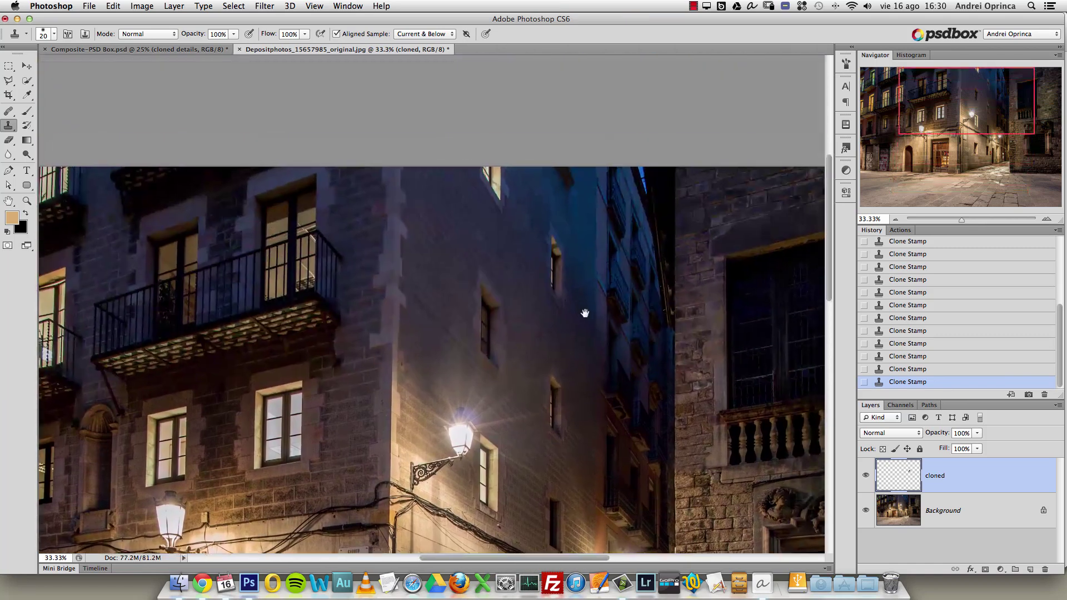
left_click(480, 171, "super")
left_click(479, 171, "super")
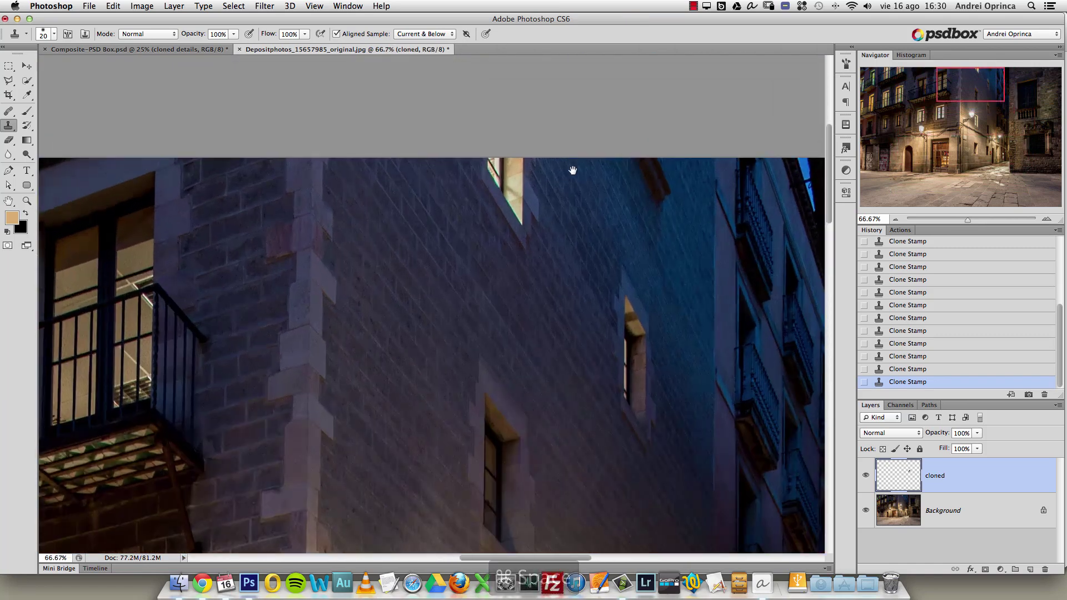
key("bracketright")
key("bracketright")
key("bracketright")
key("bracketright")
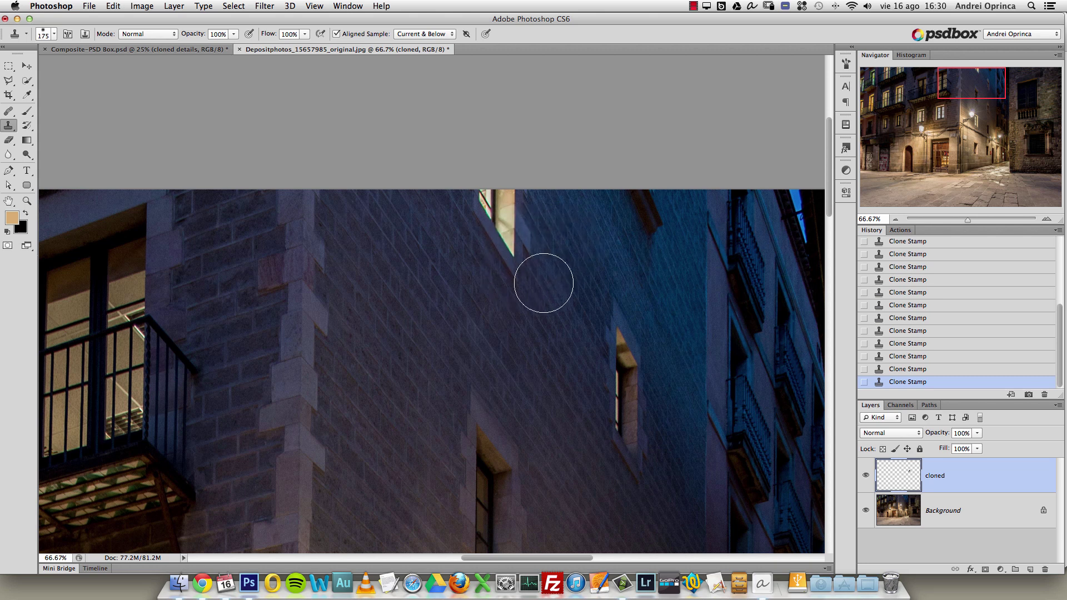
right_click(576, 252)
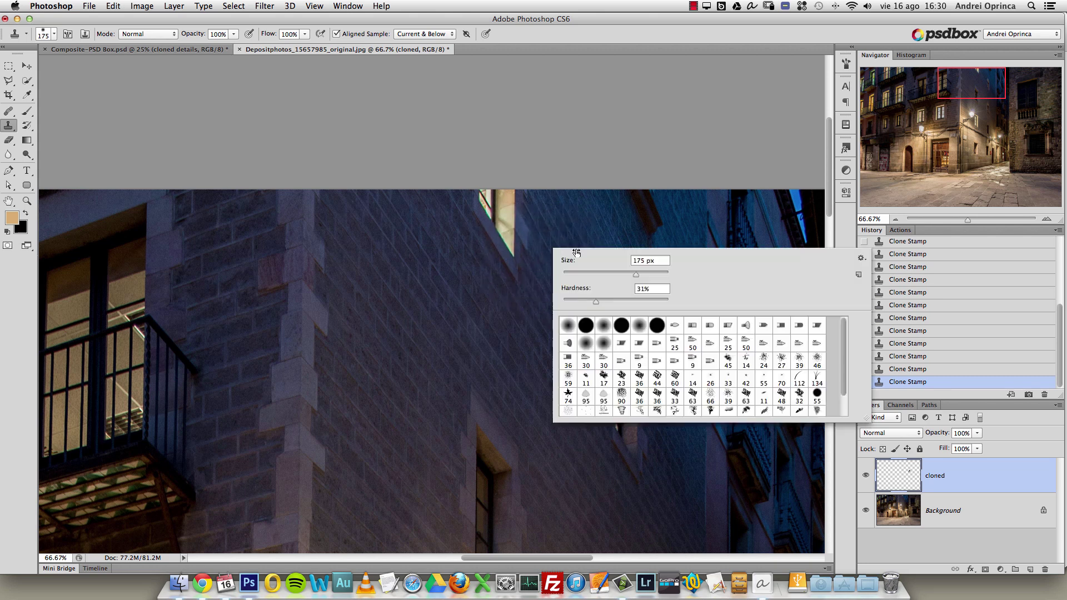
key("Return")
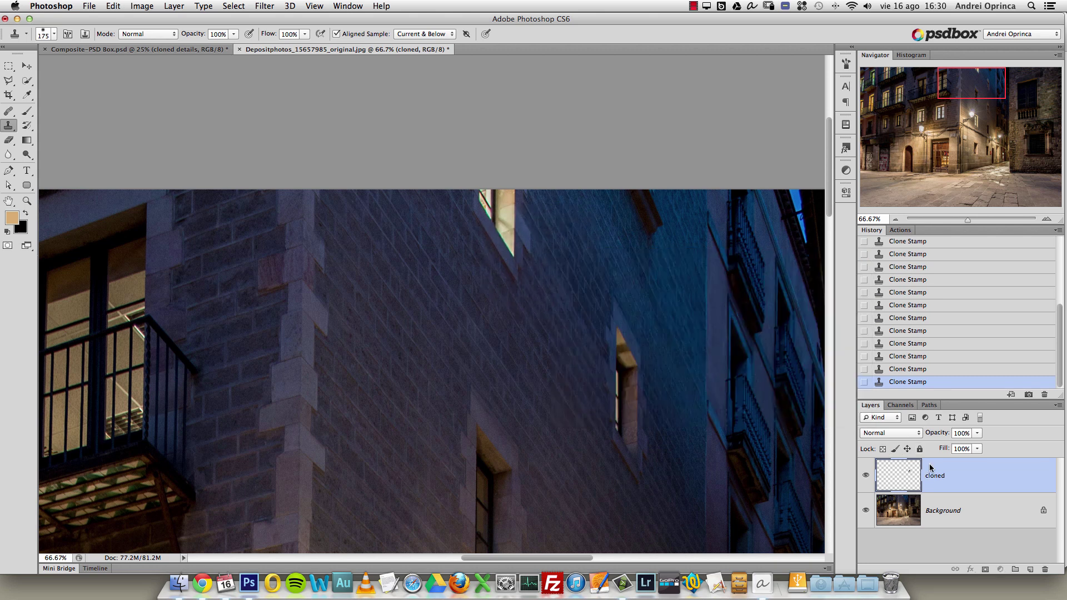
mouse_move(536, 294)
left_mouse_down()
mouse_move(478, 219)
mouse_move(508, 249)
mouse_move(495, 198)
left_mouse_up()
left_click(543, 302, "alt")
left_click(564, 282)
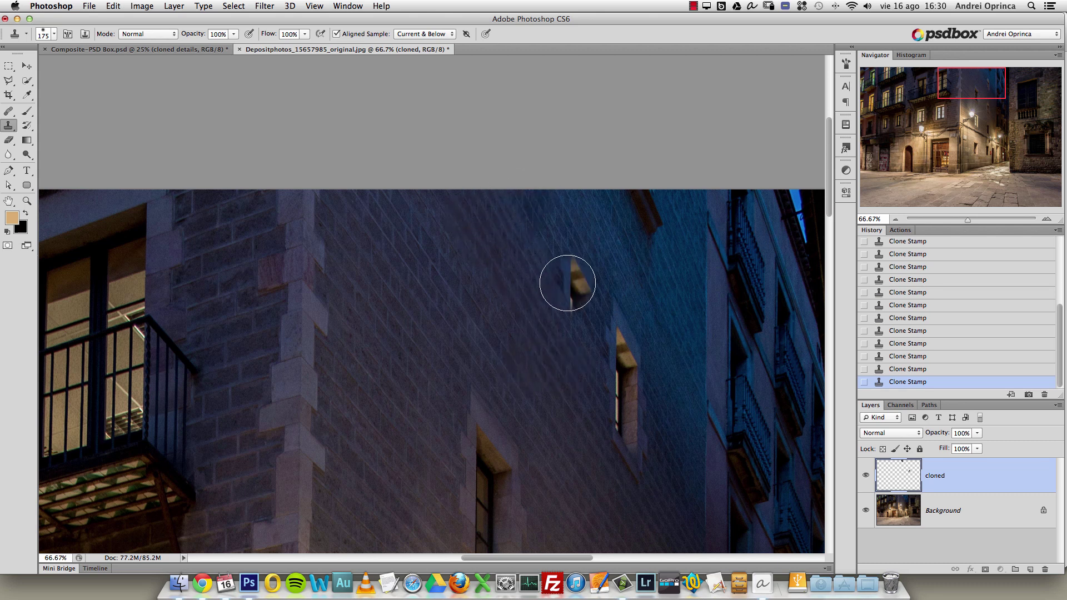
key("alt+super+z")
key("alt+super+z")
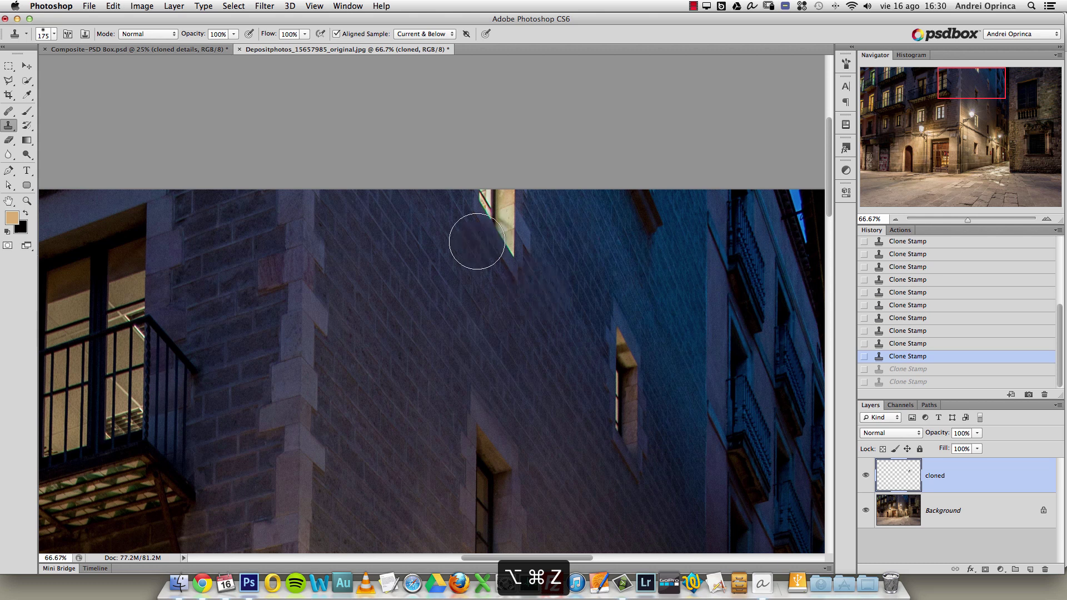
Try to cover the lower corner of the lit top-edge window with a 150 px clone brush, and undo the strokes.
key("bracketright")
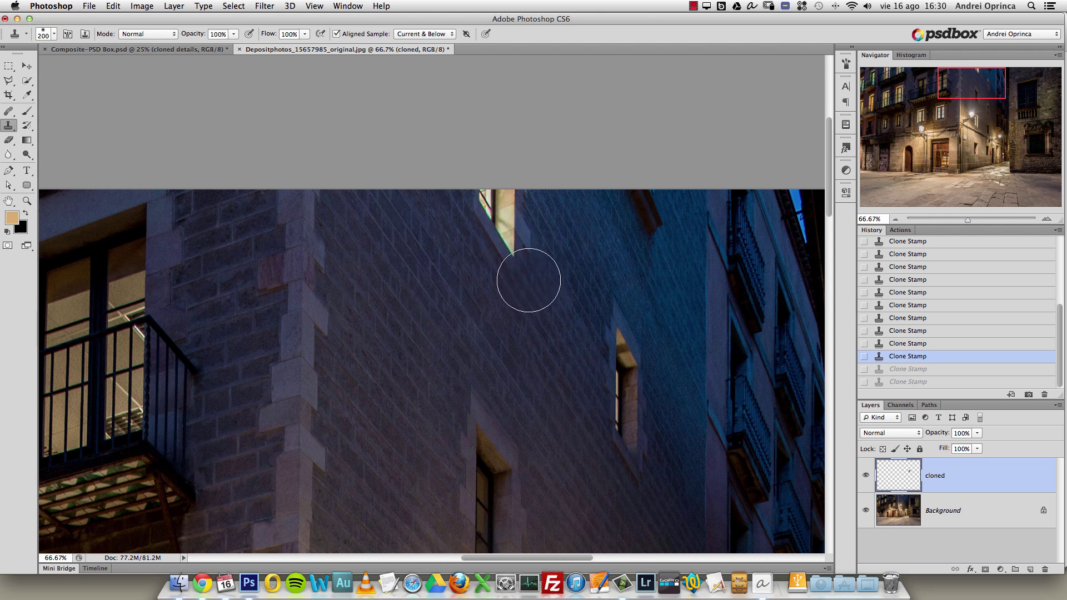
key("bracketleft")
key("bracketleft")
left_click(507, 259)
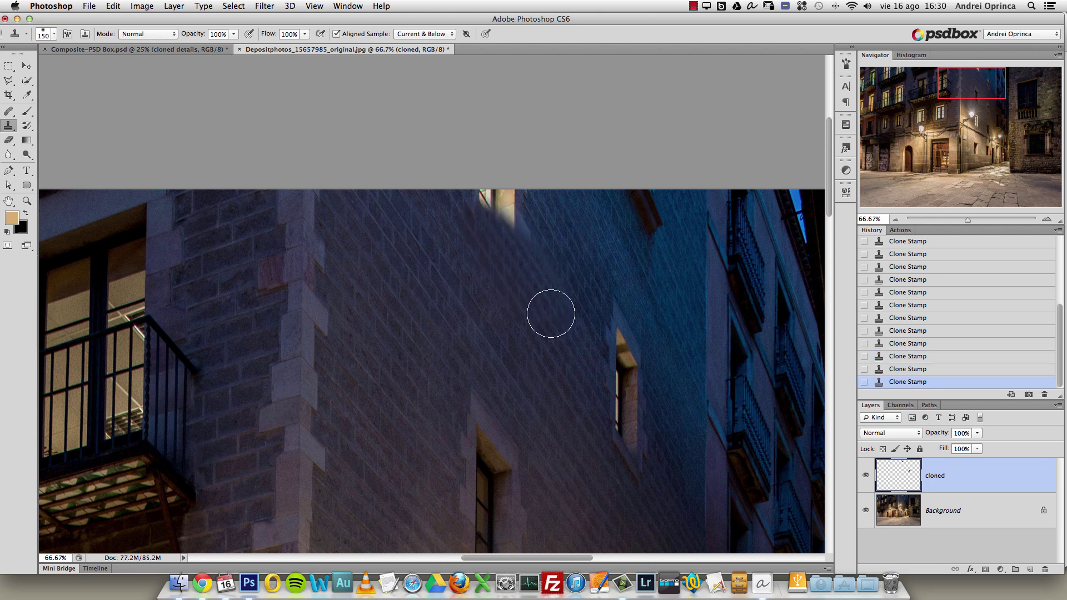
key("alt+super+z")
key("alt+super+z")
key("alt+super+z")
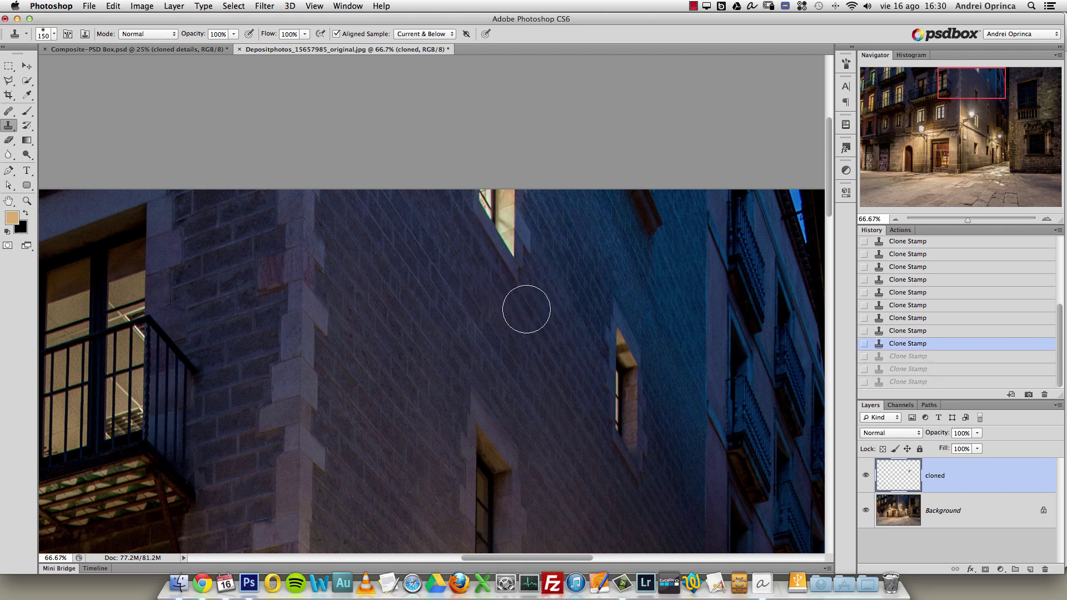
Try cloning wall texture beside the small window below with the 150 px brush, and undo the strokes.
left_click(469, 300)
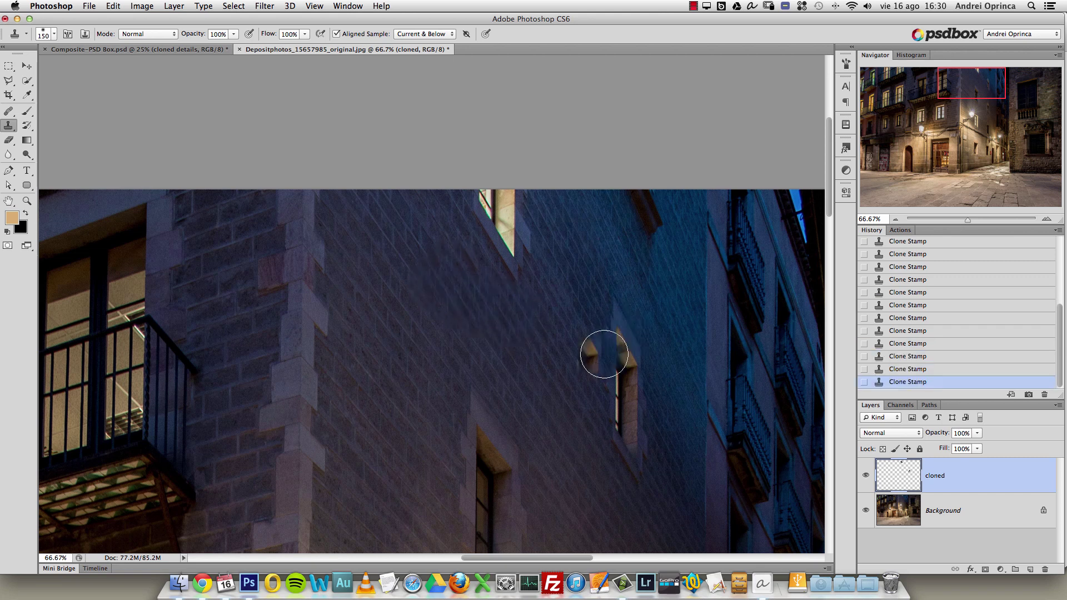
key("super+alt+z")
key("super+alt+z")
key("super+alt+z")
key("super+alt+z")
key("super+alt+z")
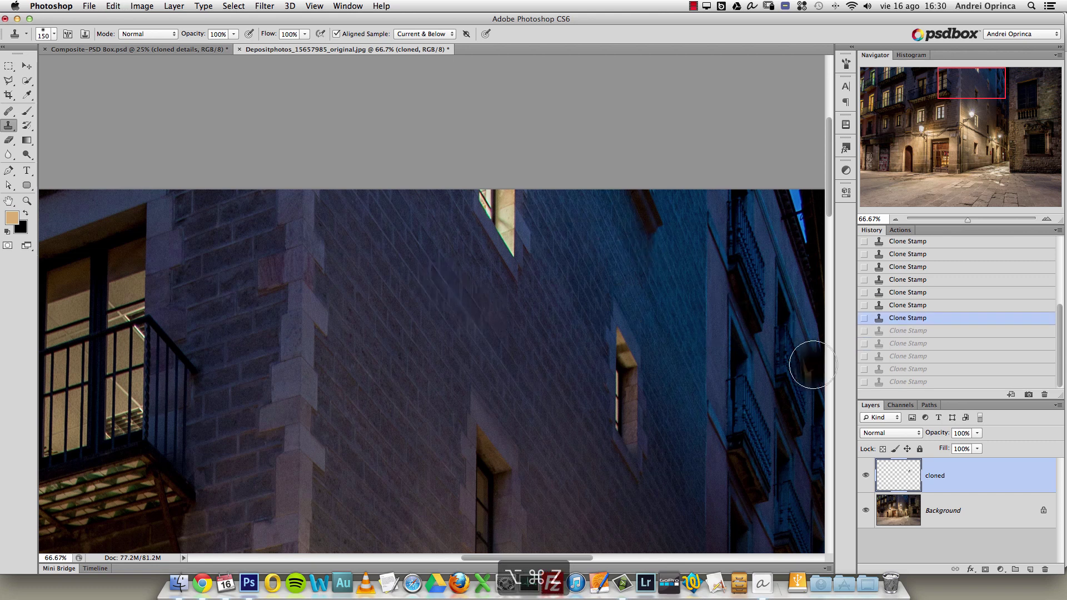
Clone out the lit window at the photo's top edge with a 175 px brush, sampling the brick wall below it.
key("bracketright")
key("bracketright")
key("bracketleft")
key("bracketleft")
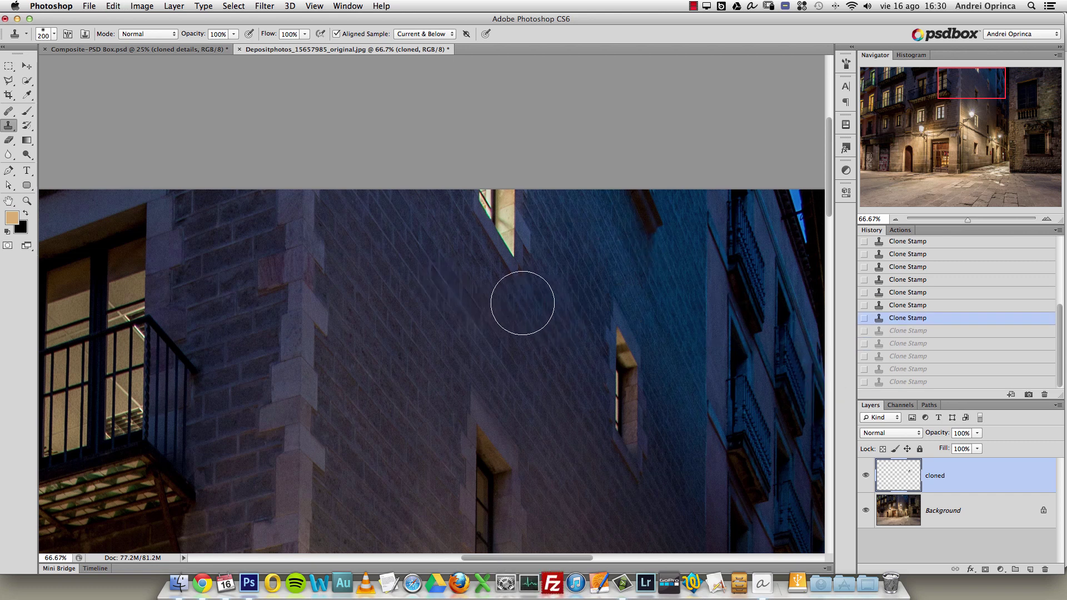
key("bracketright")
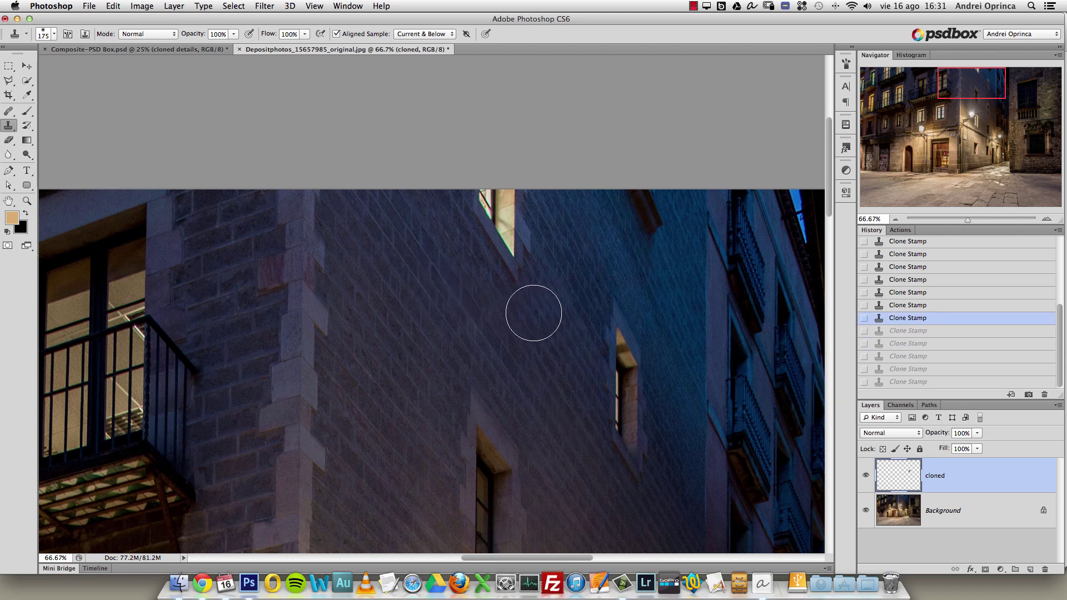
left_click(572, 337, "alt")
mouse_move(524, 266)
left_mouse_down()
mouse_move(471, 187)
mouse_move(534, 251)
left_mouse_up()
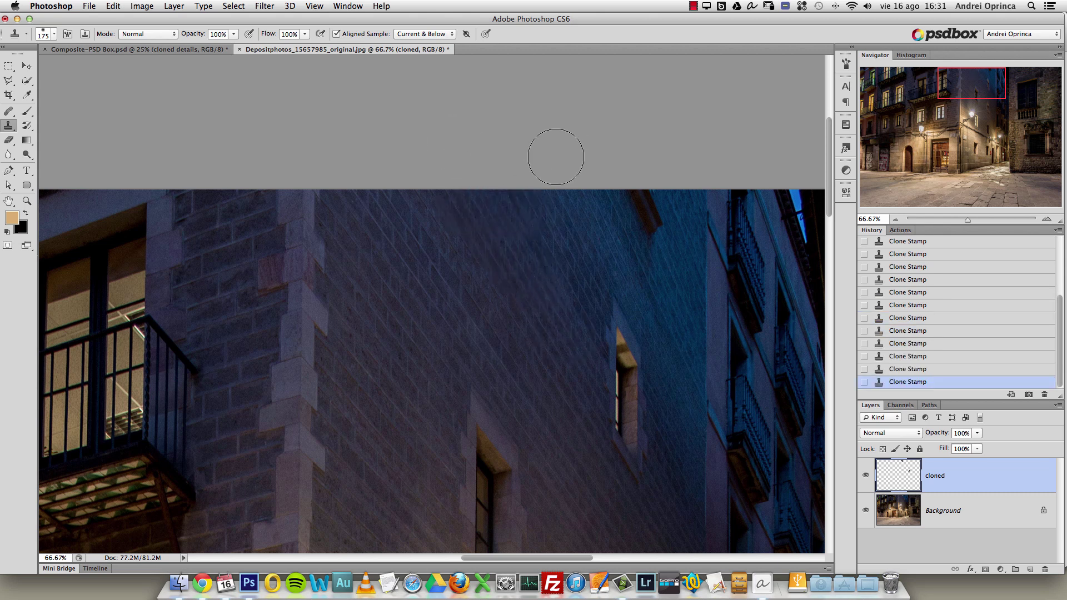
Clone stone over the lowest hanging cable between the two wall cracks above the shop door, using a 15 px brush.
key("alt+space")
left_click_drag(445, 316, 521, 266)
key("super+space")
left_click(519, 289)
left_click(485, 331)
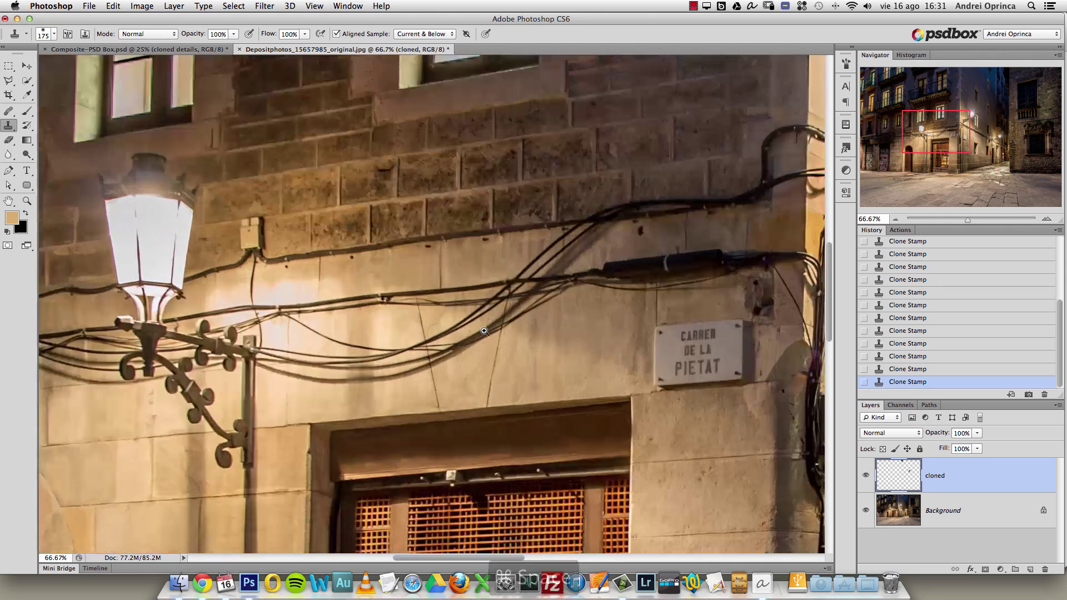
left_click(484, 331)
left_click_drag(551, 301, 567, 288)
key("bracketleft")
key("bracketleft")
key("bracketleft")
key("bracketleft")
key("bracketleft")
key("bracketleft")
key("bracketleft")
key("bracketleft")
key("bracketleft")
key("bracketleft")
key("bracketleft")
key("bracketleft")
right_click(506, 294)
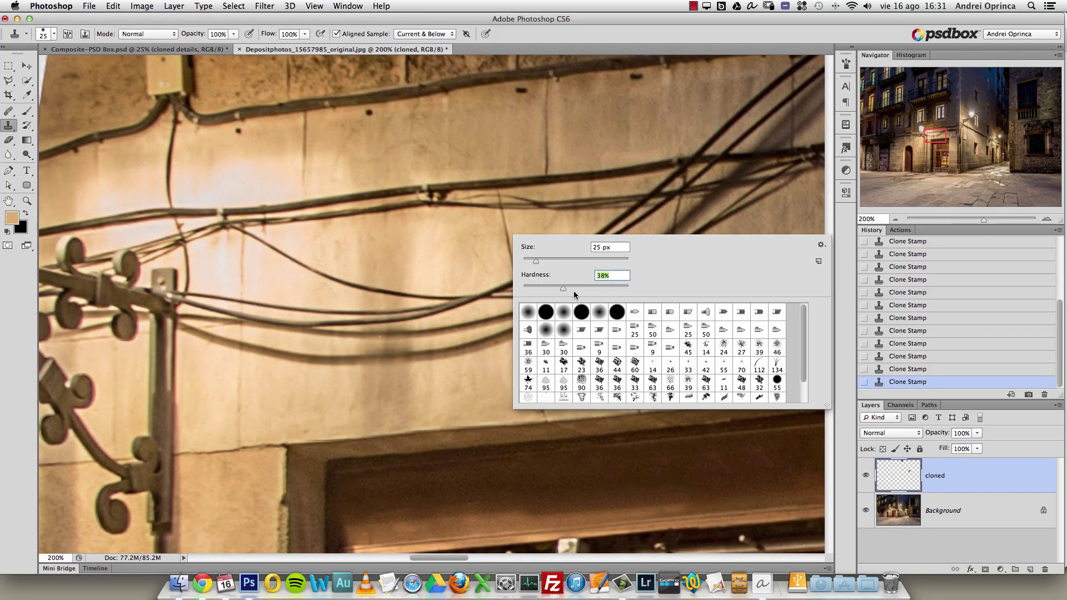
left_click(931, 473)
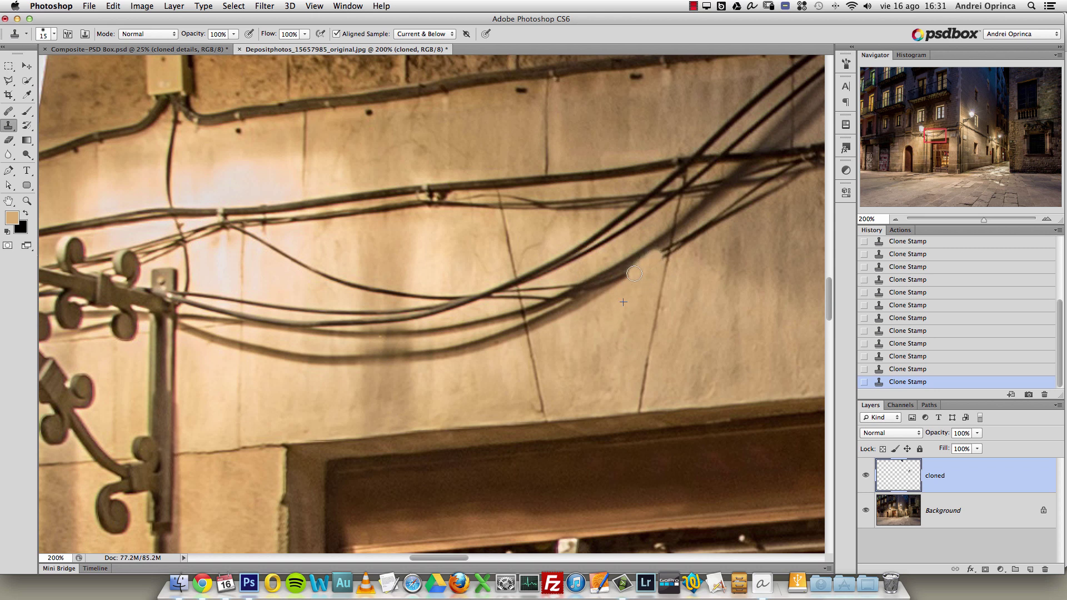
left_click_drag(605, 289, 566, 314)
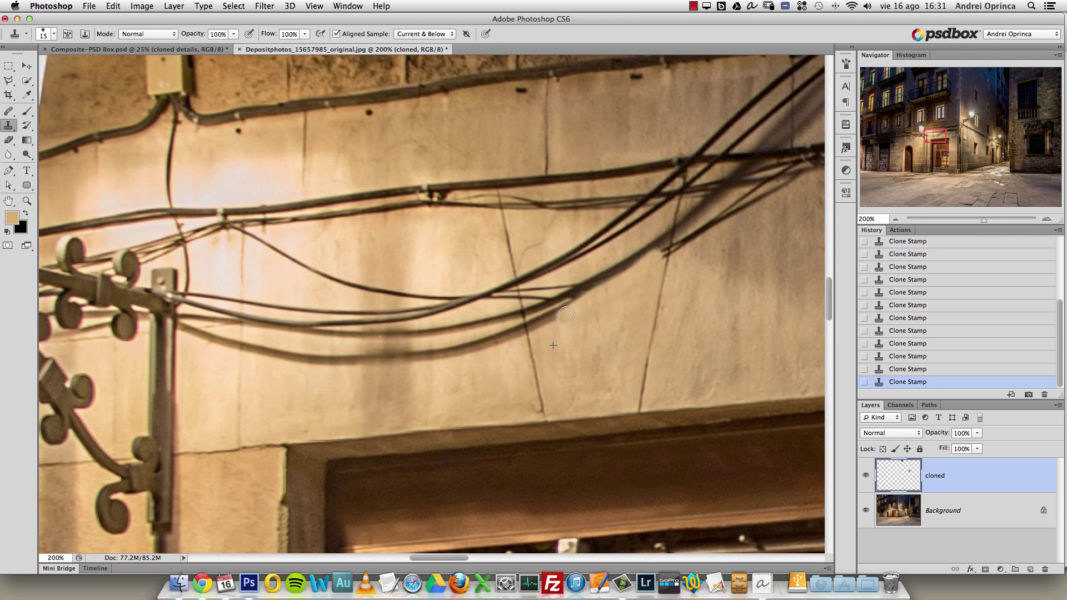
Clone out the remaining hanging cables between the two cracks with a 35 px brush, and undo the last stray stroke.
right_click(617, 301)
key("Return")
key("bracketright")
key("bracketright")
mouse_move(630, 266)
left_mouse_down()
mouse_move(582, 300)
mouse_move(561, 297)
mouse_move(552, 319)
mouse_move(541, 299)
mouse_move(553, 317)
mouse_move(583, 303)
left_mouse_up()
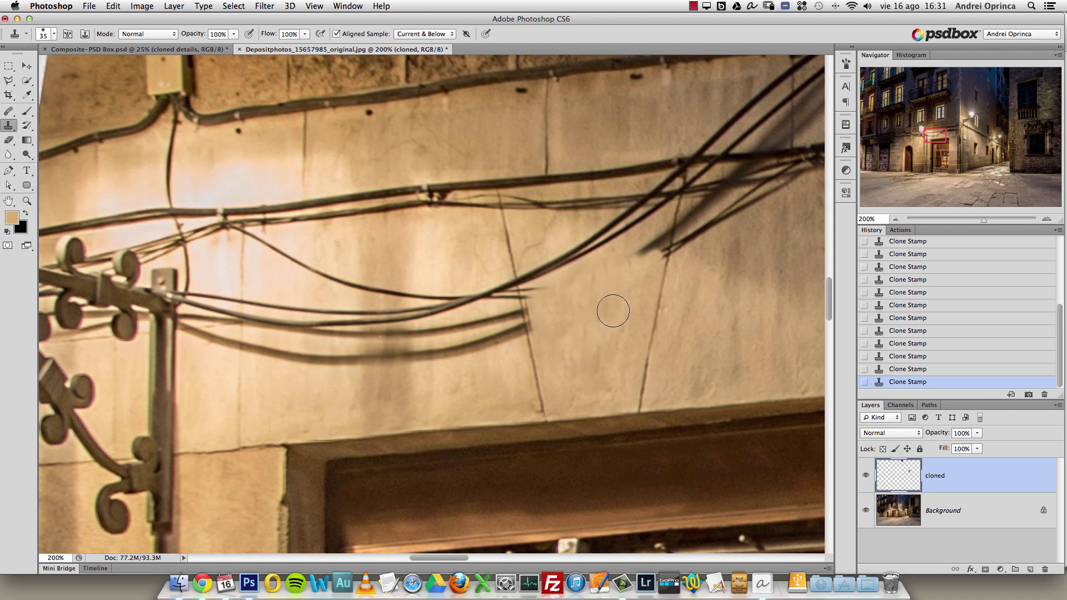
left_click(617, 281, "alt")
mouse_move(628, 272)
left_mouse_down()
mouse_move(669, 233)
mouse_move(625, 228)
mouse_move(572, 258)
mouse_move(539, 257)
mouse_move(525, 275)
left_mouse_up()
left_click(607, 281, "alt")
left_click(571, 332, "alt")
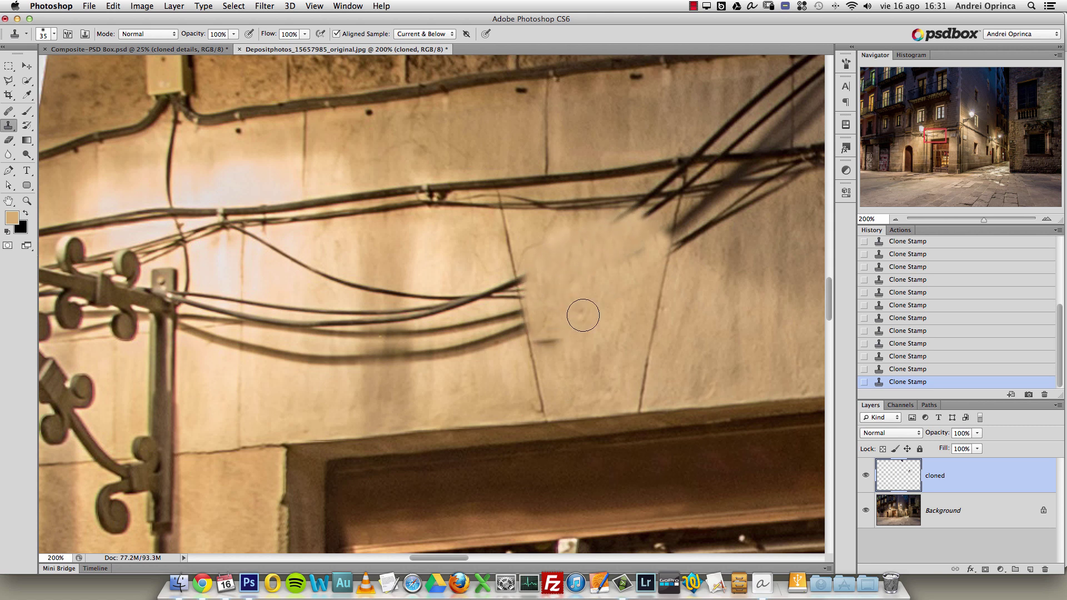
key("super+z")
Clone the cable ends back past the left crack and restore the crack line, reducing the brush to 7 px.
left_click(550, 300, "alt")
left_click_drag(548, 300, 534, 279)
key("bracketleft")
left_click_drag(525, 323, 511, 263)
left_click(512, 245, "alt")
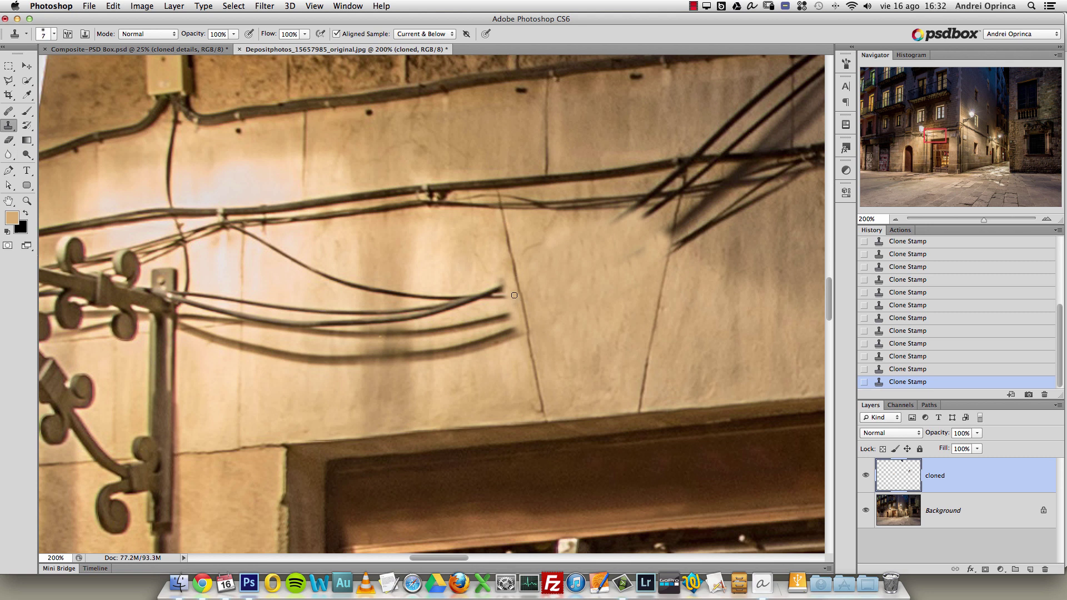
Try retouching beside the left crack with a 6 px clone brush of adjusted hardness, and undo the stroke.
right_click(566, 255)
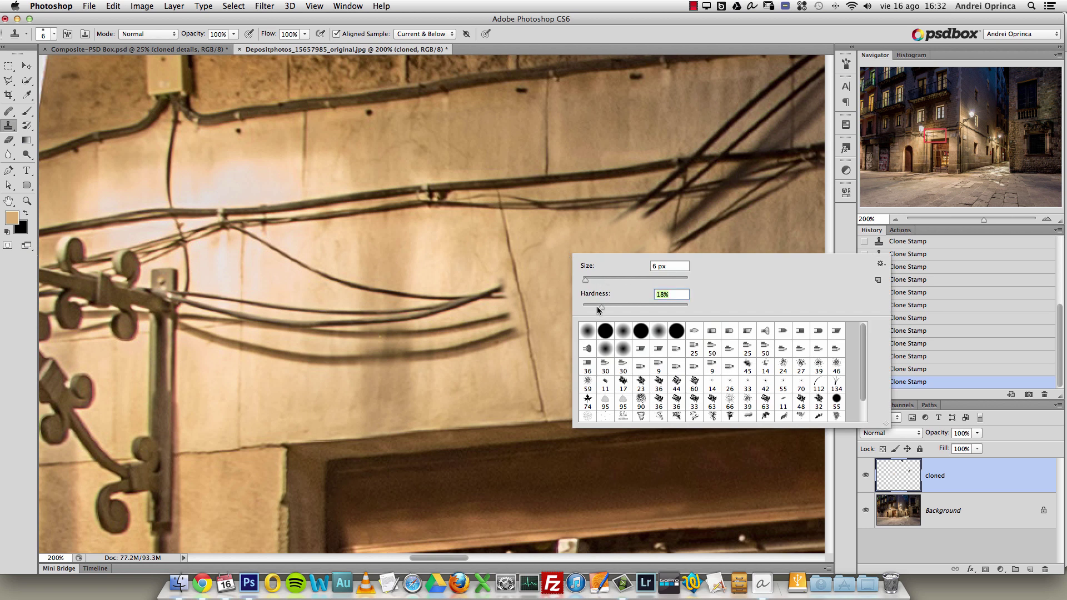
left_click_drag(656, 302, 677, 304)
left_click(560, 300)
key("super+z")
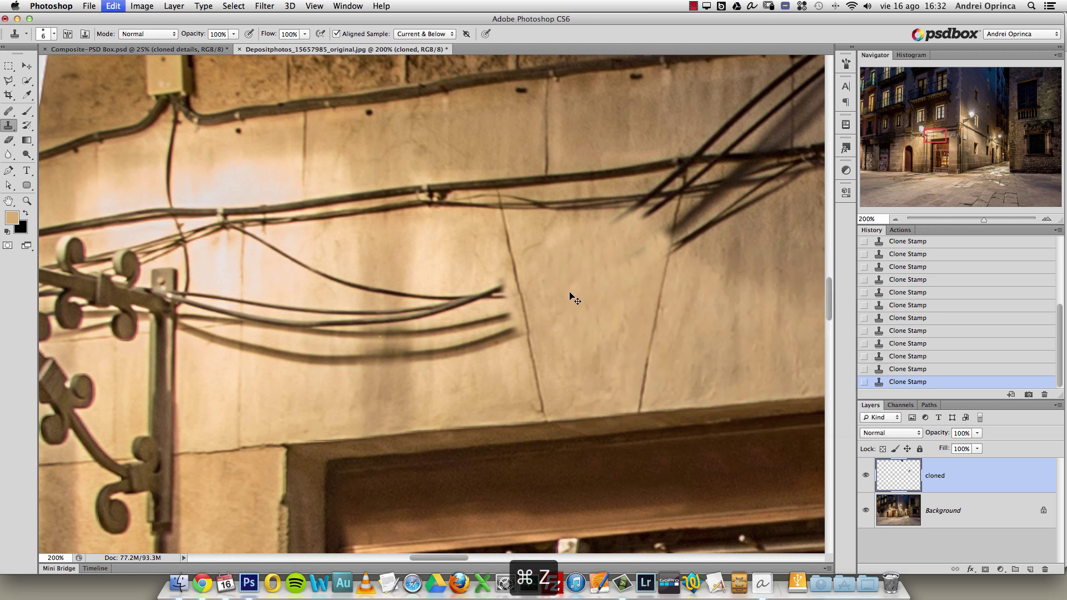
Switch to the Brush tool, reduce it to 40 px, and sample a dark brown from the wall as the foreground colour.
key("b")
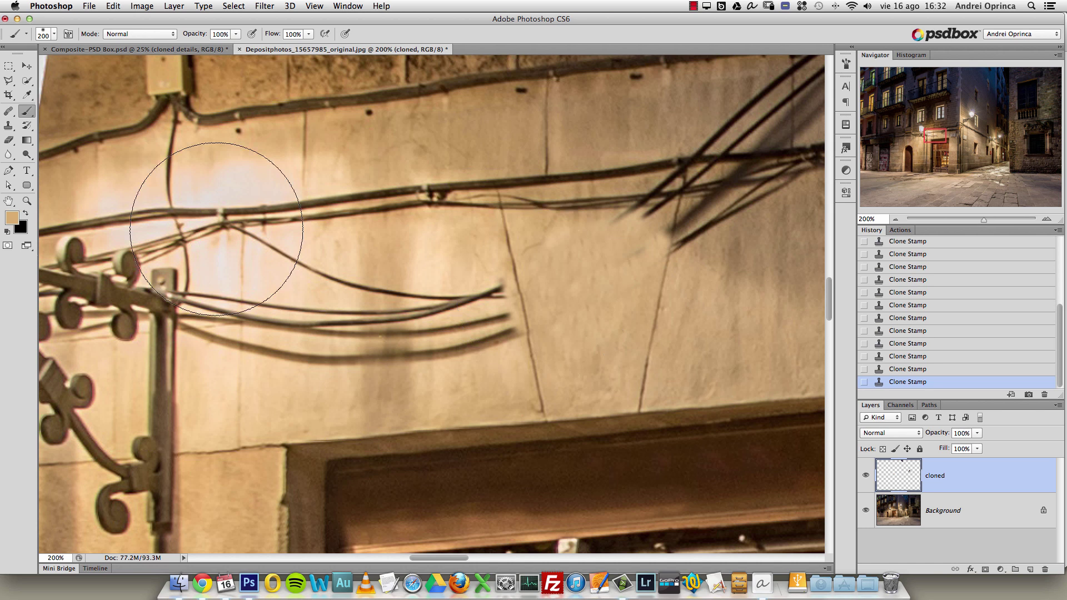
key("bracketleft")
key("bracketleft")
key("bracketleft")
key("bracketleft")
key("bracketleft")
key("bracketleft")
key("bracketleft")
key("bracketleft")
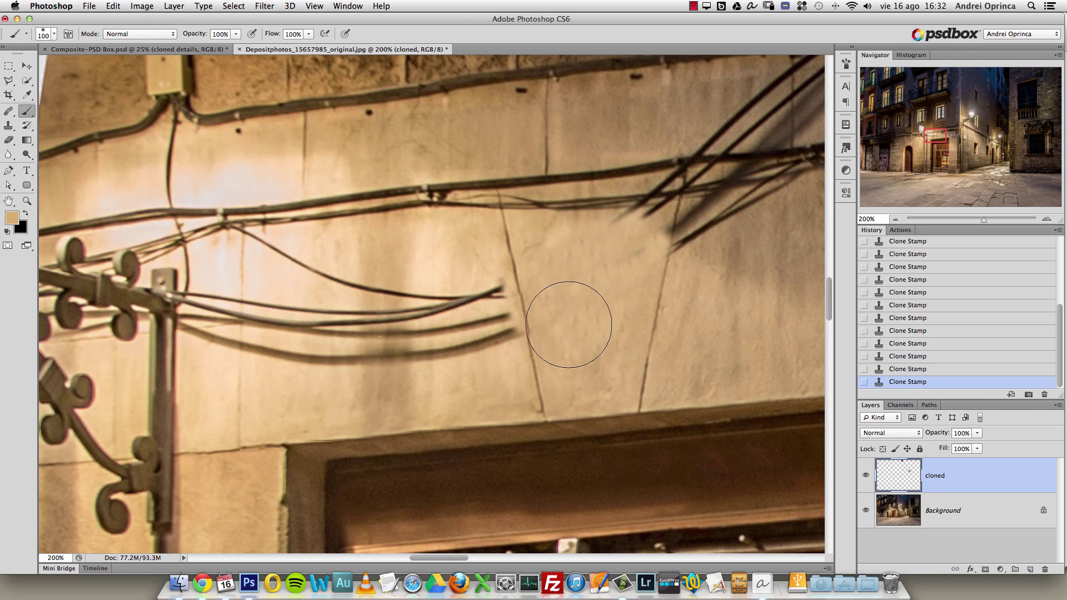
key("super+space")
left_click_drag(547, 268, 505, 281)
left_click(505, 281)
key("bracketleft")
key("bracketleft")
left_click(464, 253, "alt")
key("super+space")
left_click(489, 279, "alt")
left_click(435, 292)
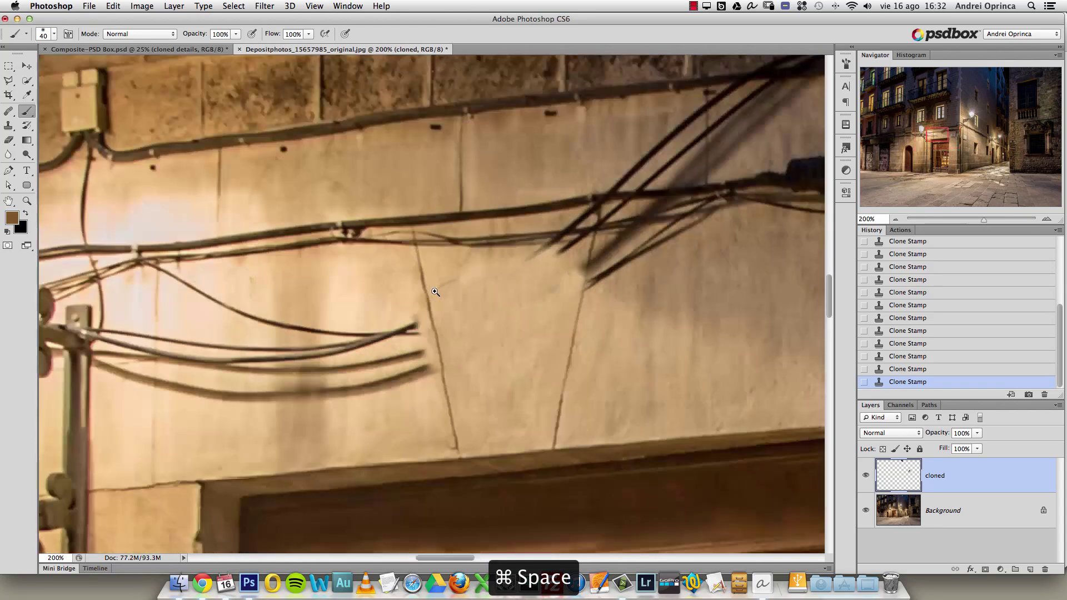
left_click(435, 292)
Set the brush to 4 px with 92% hardness, and undo a test stroke beside the left crack.
key("bracketleft")
key("bracketleft")
key("bracketleft")
key("bracketleft")
key("bracketleft")
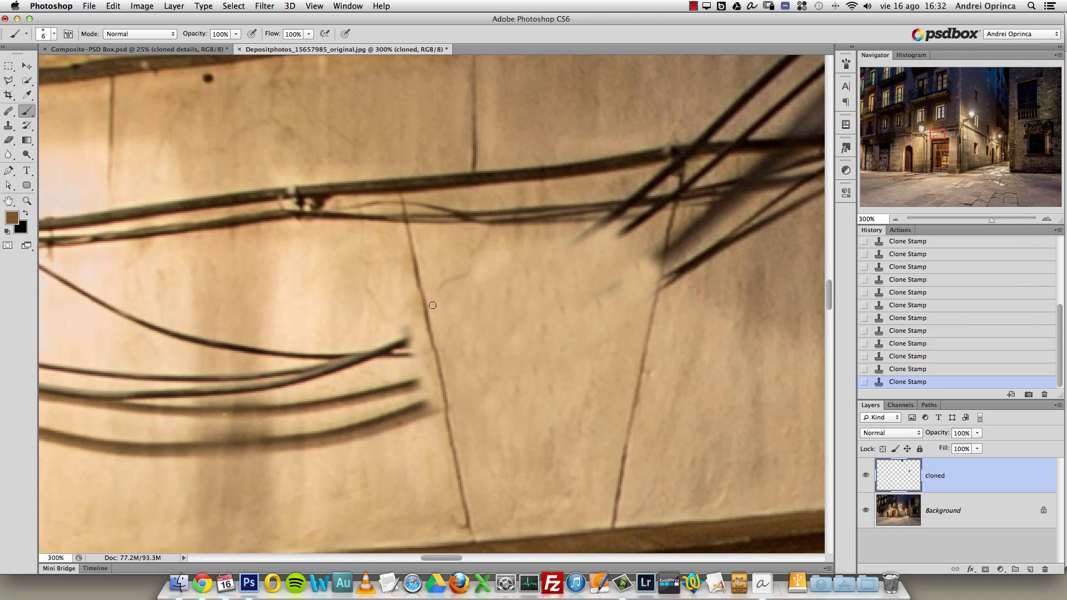
right_click(439, 272)
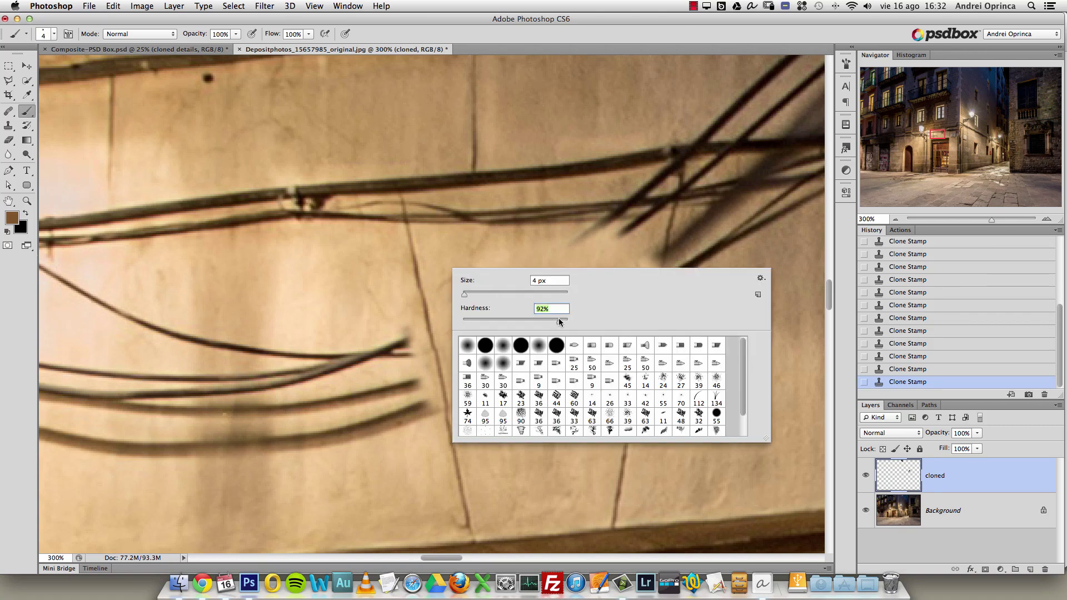
left_click_drag(446, 265, 453, 285)
key("super+z")
Paint a straight brown line down the full left crack to the door lintel with a 2 px brush.
key("bracketleft")
key("bracketleft")
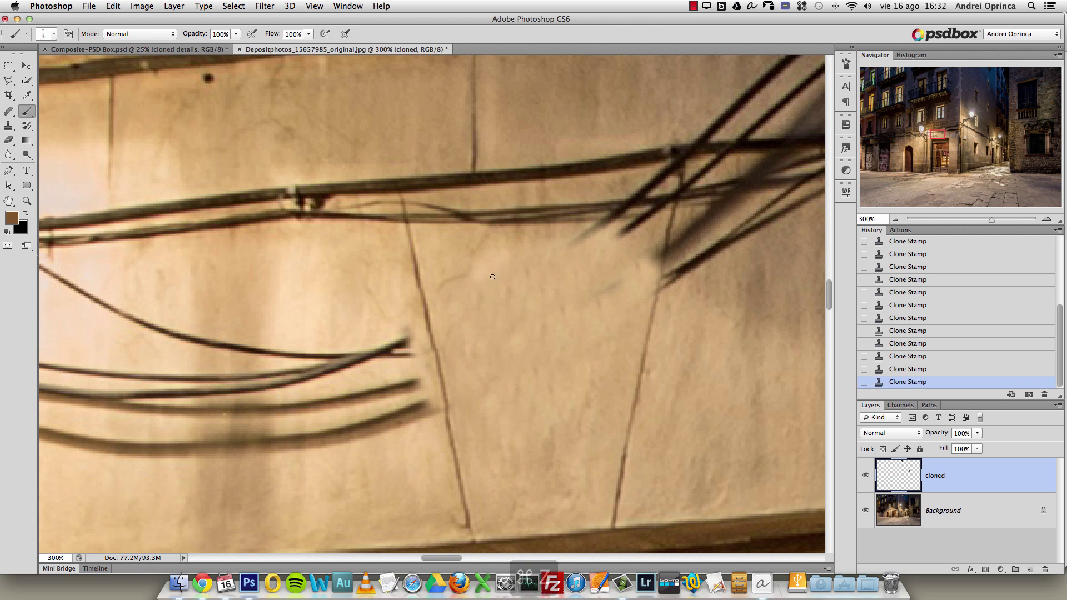
left_click(406, 226)
left_click(472, 538, "shift")
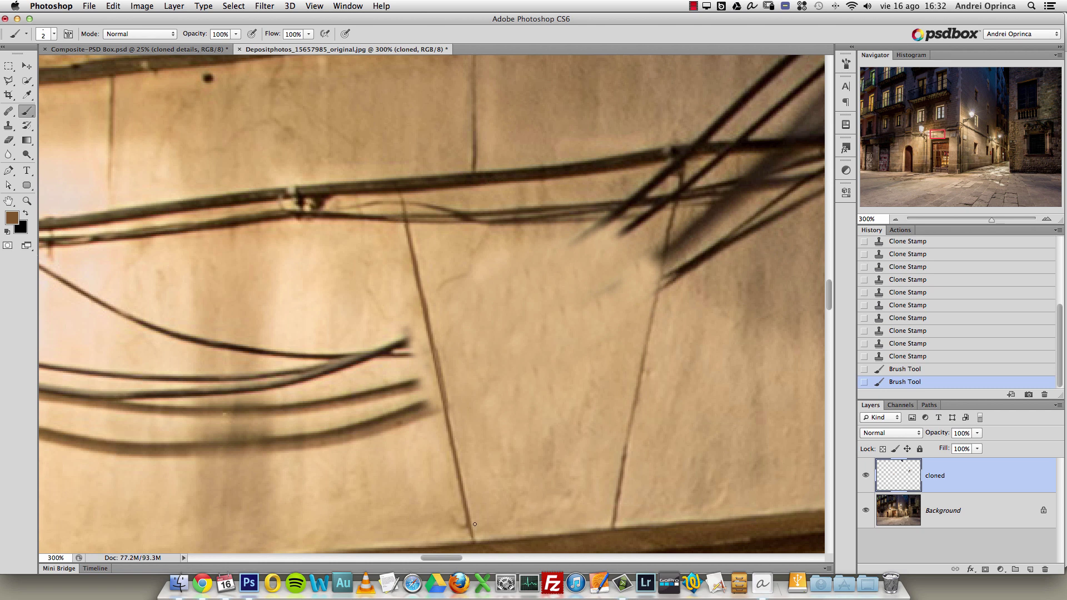
Try a chain of connected straight 2 px brush lines across the wall around the two cracks.
left_click(518, 332, "shift")
left_click(596, 381, "shift")
left_click(573, 455, "shift")
left_click(535, 481, "shift")
left_click(559, 408, "shift")
left_click(535, 388, "shift")
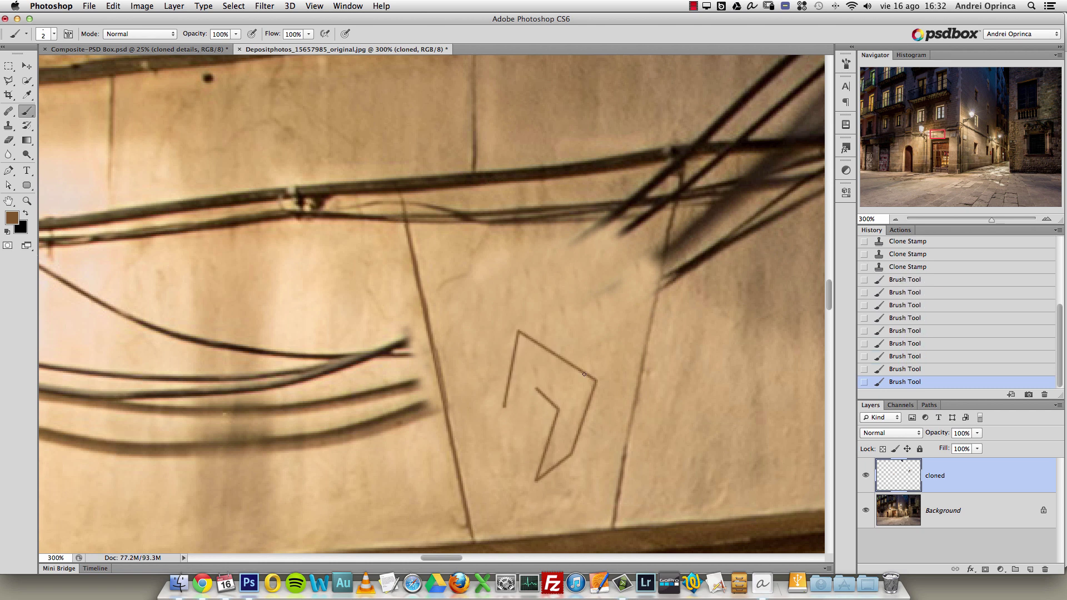
left_click(542, 316, "shift")
left_click(547, 266, "shift")
left_click(613, 278, "shift")
left_click(639, 324, "shift")
left_click(624, 405, "shift")
left_click(698, 401, "shift")
left_click(735, 330, "shift")
left_click(717, 309, "shift")
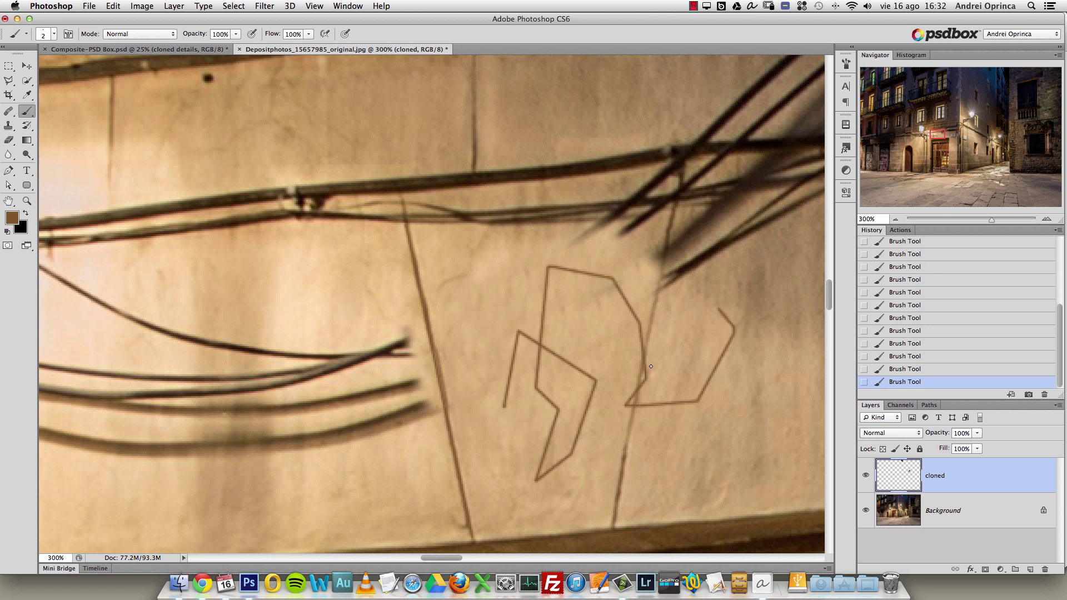
Reset the colours to default and step the history back past the test lines and the painted left crack line.
key("d")
left_click_drag(1060, 320, 1062, 297)
left_click(918, 272)
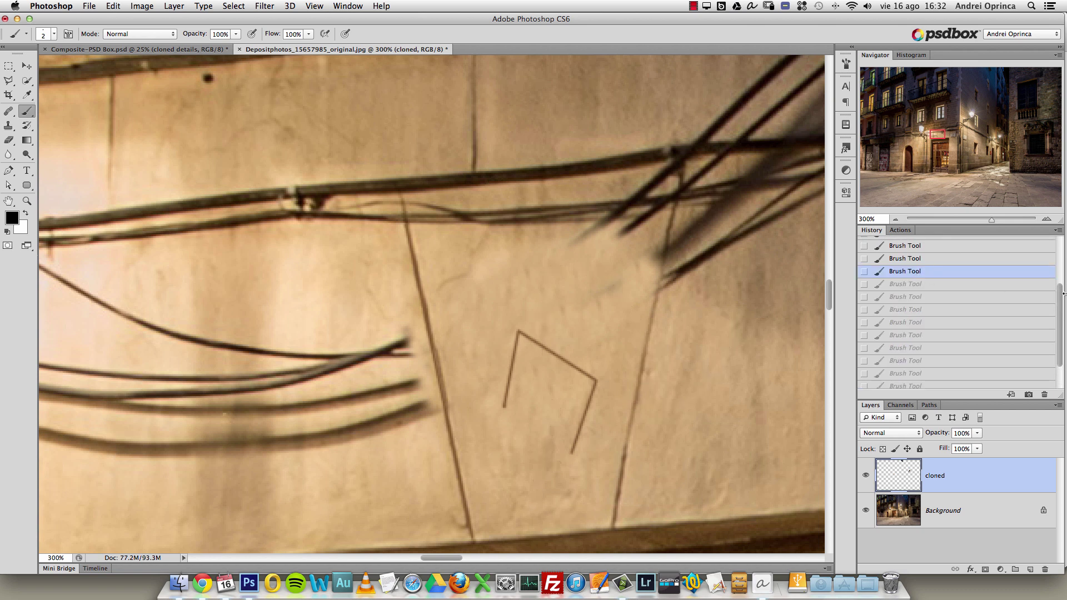
scroll(944, 289, "up", 2)
left_click(931, 269)
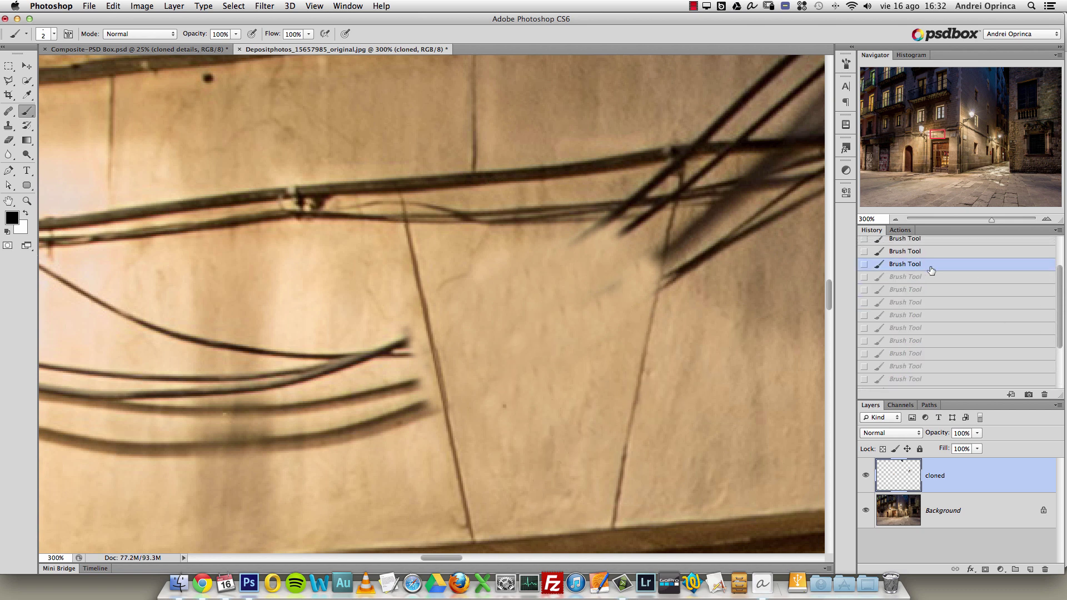
left_click(913, 254)
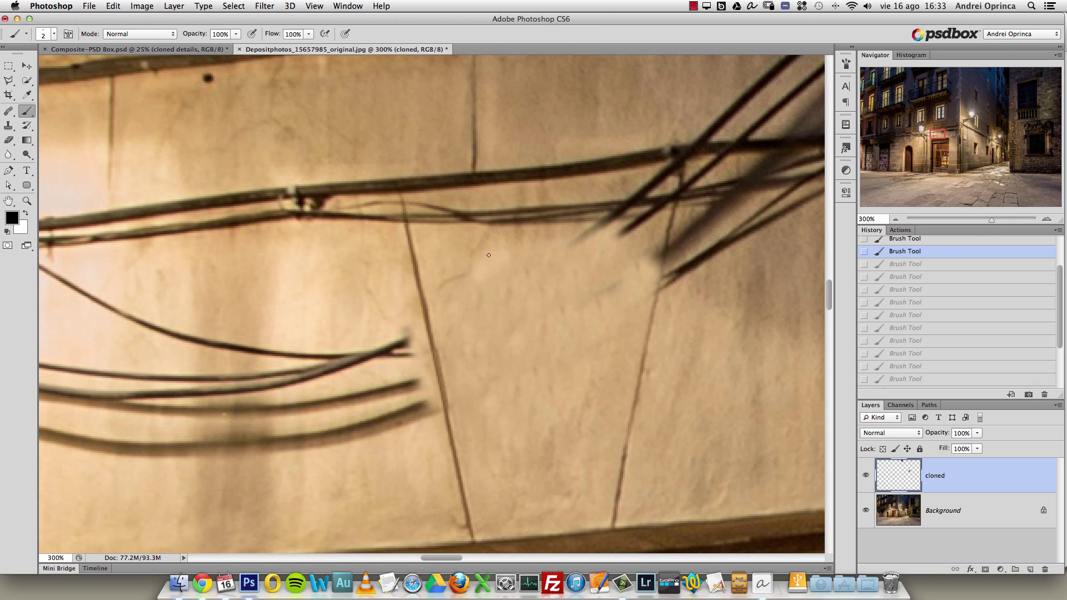
scroll(473, 319, "down", 3)
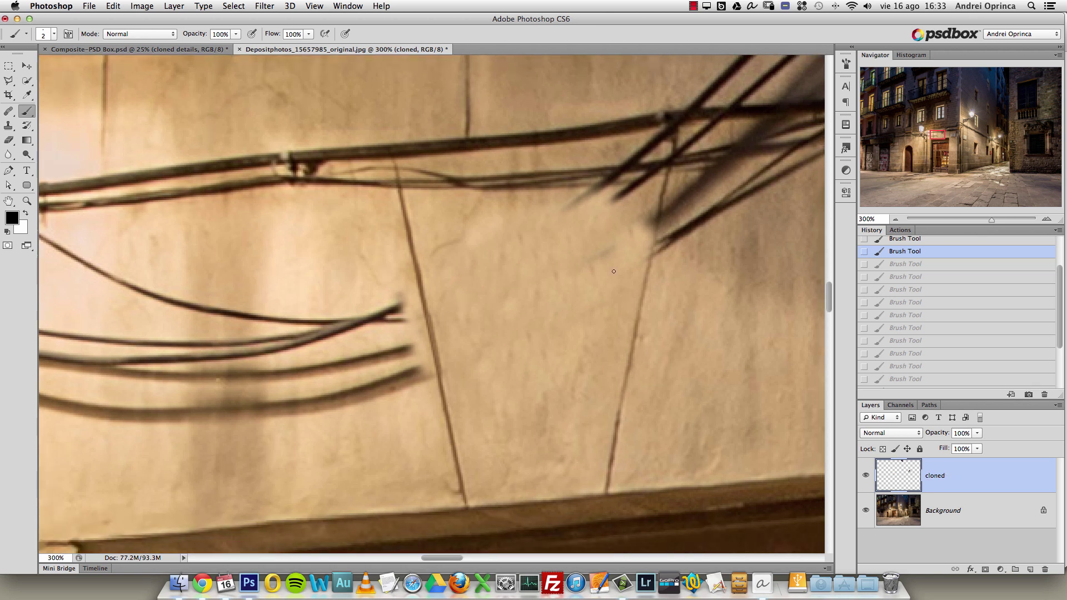
left_click(904, 240)
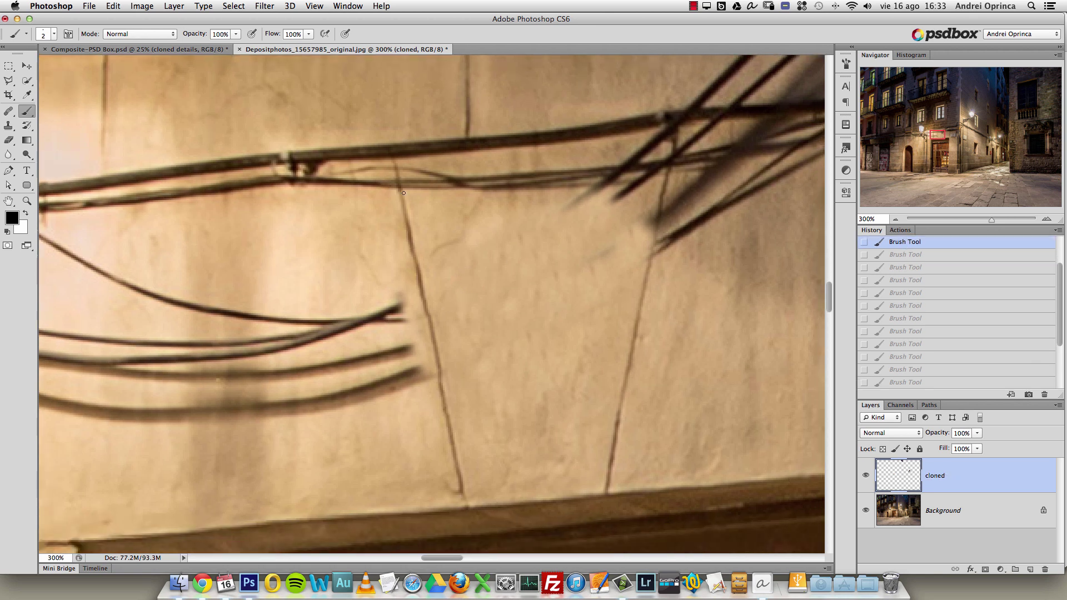
Sample a brown from the wall and repaint a straight 2 px line down the left crack to the door lintel.
left_click_drag(403, 193, 404, 210)
key("alt+super+z")
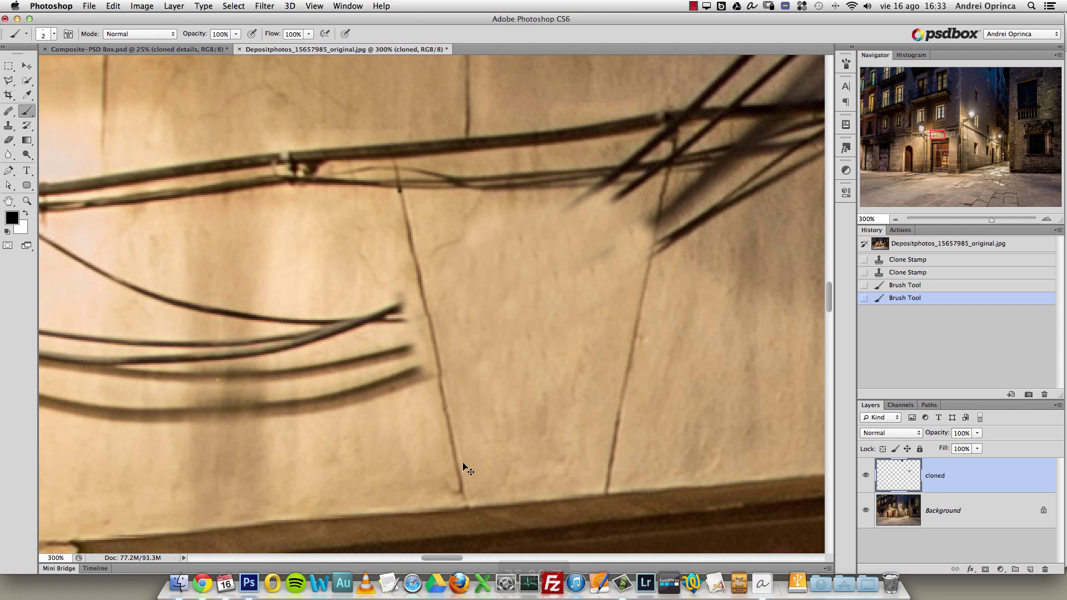
left_click(417, 292, "alt")
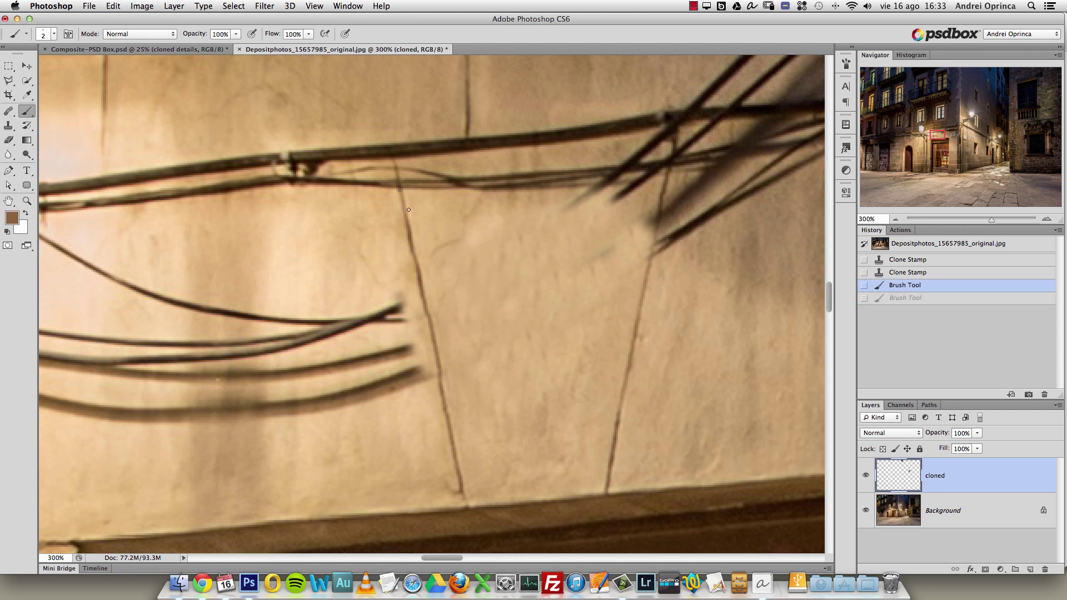
left_click_drag(400, 192, 460, 351)
left_click(466, 495, "shift")
key("alt+space")
left_click(495, 430, "alt")
left_click(926, 299)
left_click(924, 310)
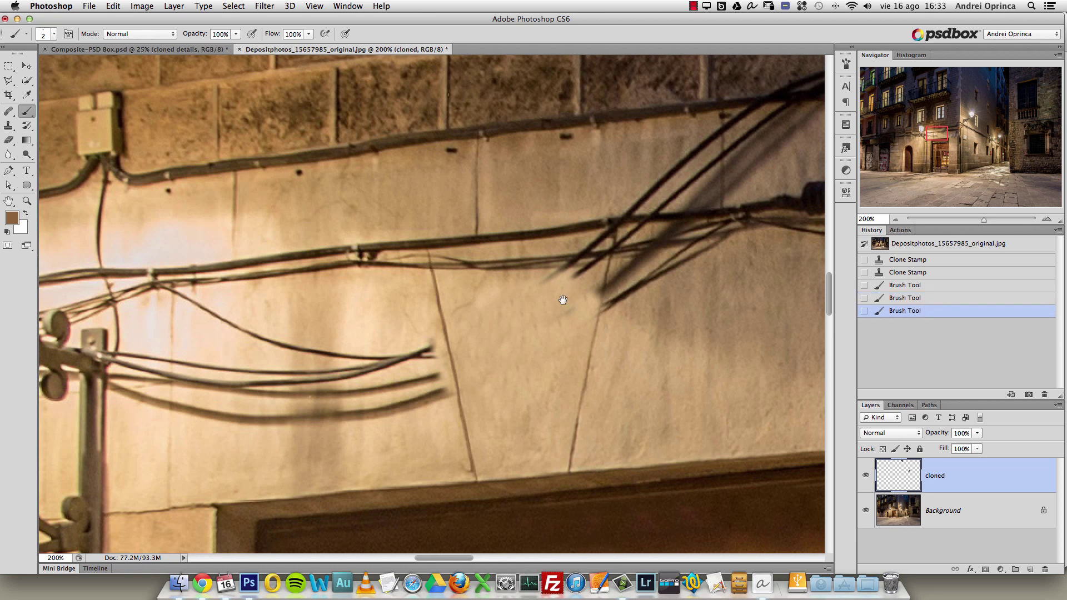
Switch to a 25 px Clone Stamp and cover the outer ends of the hanging cables beside the left crack with wall texture.
left_click_drag(562, 300, 581, 262)
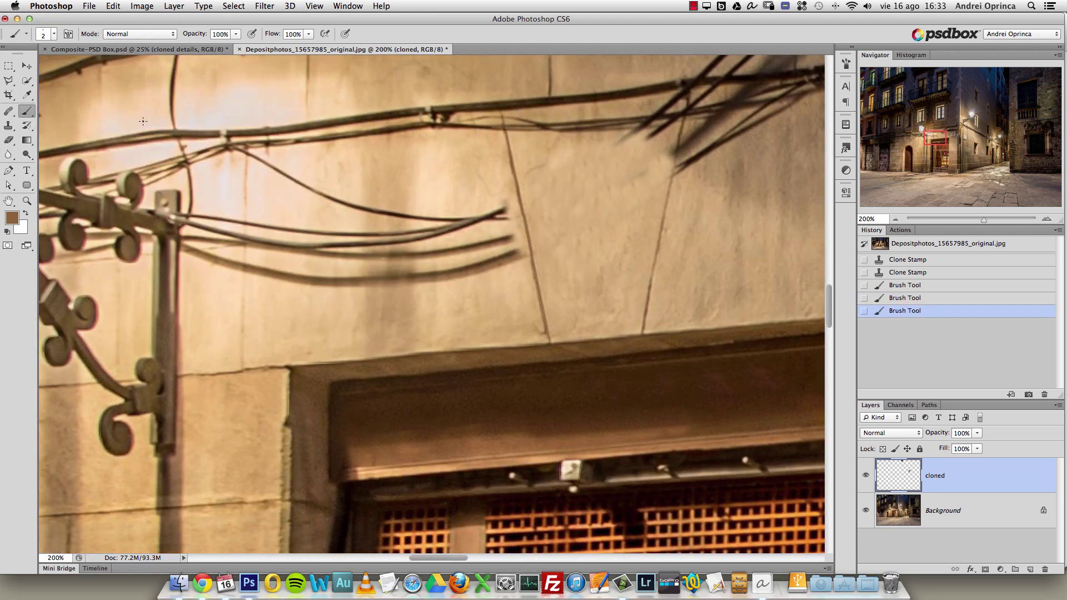
left_click(8, 130)
left_click_drag(347, 211, 402, 231)
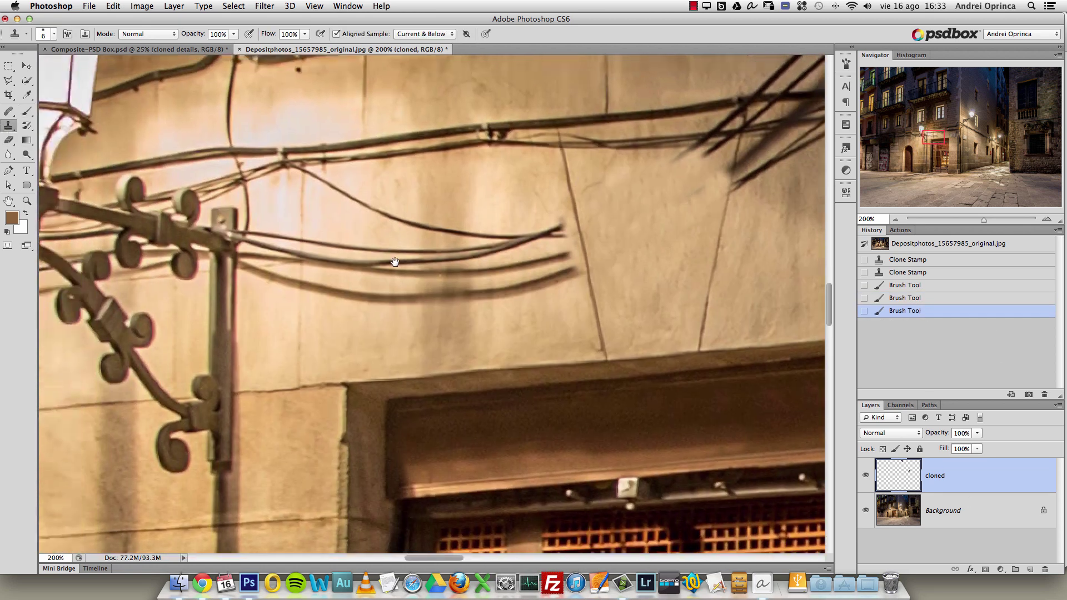
left_click_drag(479, 221, 411, 248)
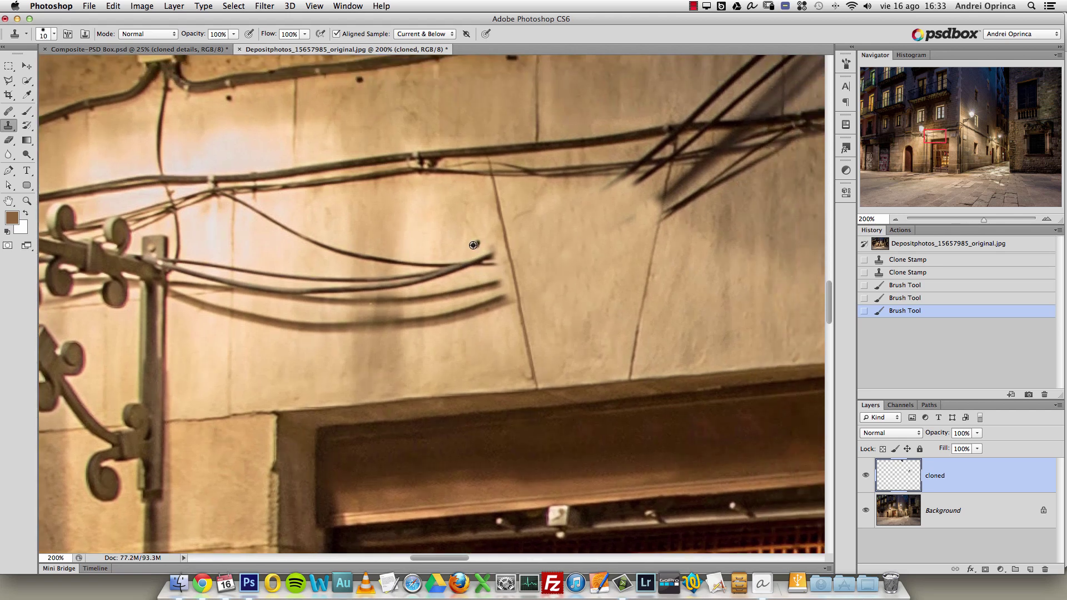
right_click(479, 228)
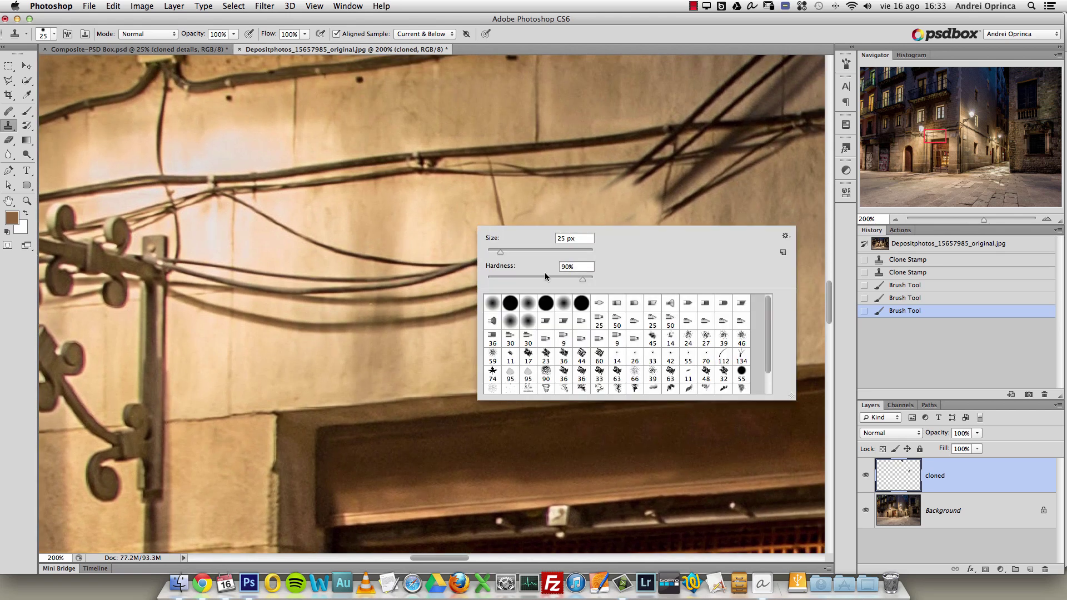
key("Return")
mouse_move(453, 267)
left_mouse_down()
mouse_move(483, 255)
mouse_move(464, 262)
mouse_move(489, 268)
mouse_move(483, 253)
mouse_move(496, 279)
mouse_move(488, 311)
mouse_move(498, 303)
mouse_move(451, 311)
mouse_move(469, 325)
mouse_move(423, 320)
left_mouse_up()
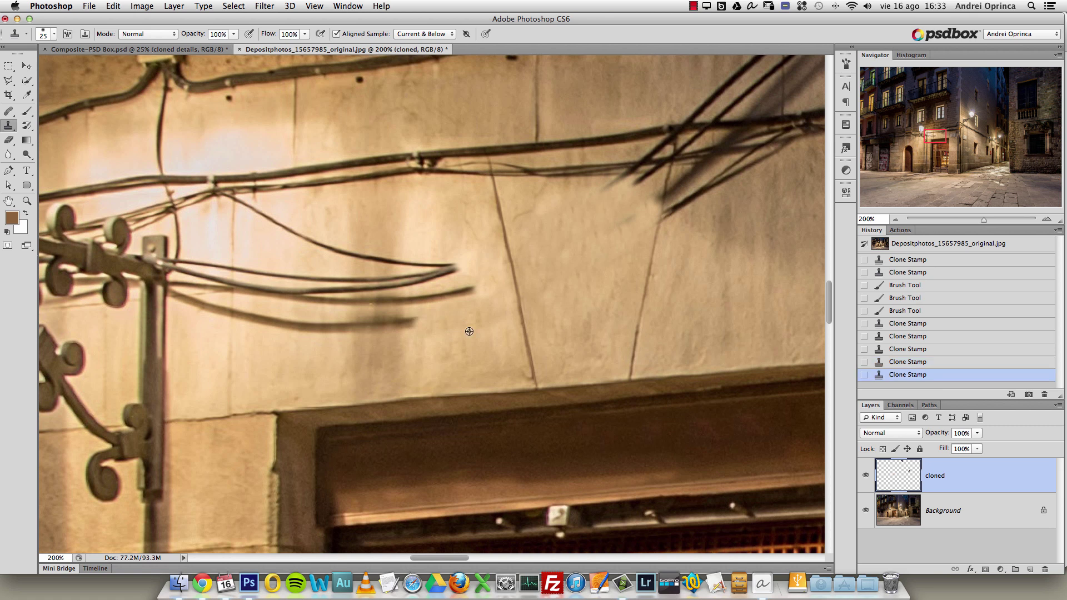
mouse_move(478, 285)
left_mouse_down()
mouse_move(433, 299)
mouse_move(481, 312)
mouse_move(482, 288)
mouse_move(468, 294)
mouse_move(461, 275)
mouse_move(425, 279)
mouse_move(469, 313)
mouse_move(428, 267)
mouse_move(399, 265)
left_mouse_up()
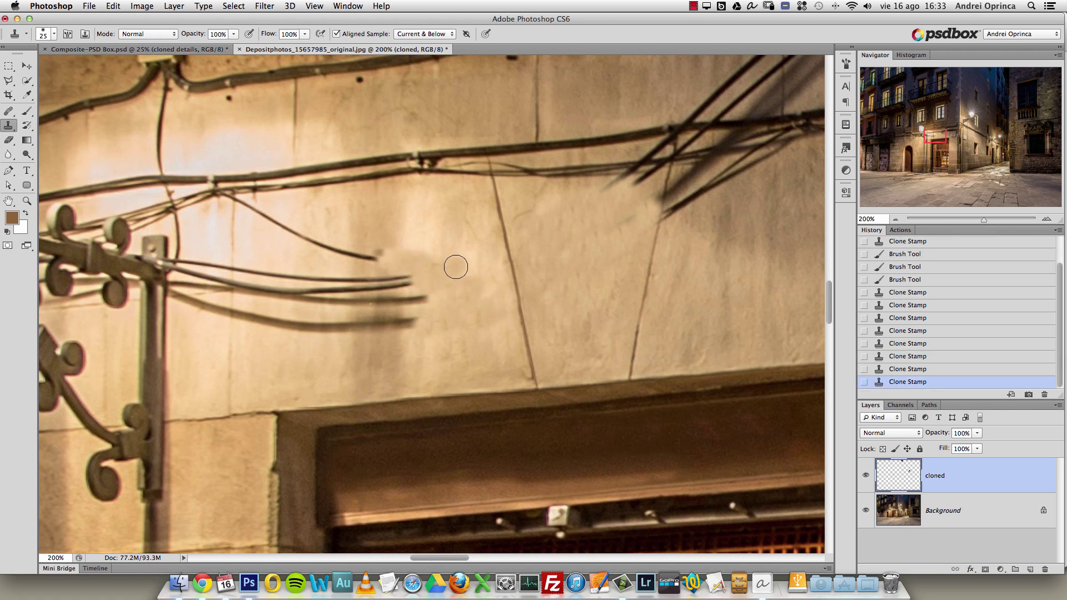
Enlarge the clone brush to 30 px and cover the lower hanging cables with wall texture back toward the lamp bracket.
key("[")
key("[")
key("[")
left_click_drag(482, 333, 486, 342)
key("]")
left_click_drag(393, 317, 347, 323)
mouse_move(412, 323)
left_mouse_down()
mouse_move(430, 302)
mouse_move(394, 281)
mouse_move(426, 295)
mouse_move(321, 285)
left_mouse_up()
left_click_drag(364, 334, 316, 325)
key("super+z")
left_click_drag(341, 319, 239, 314)
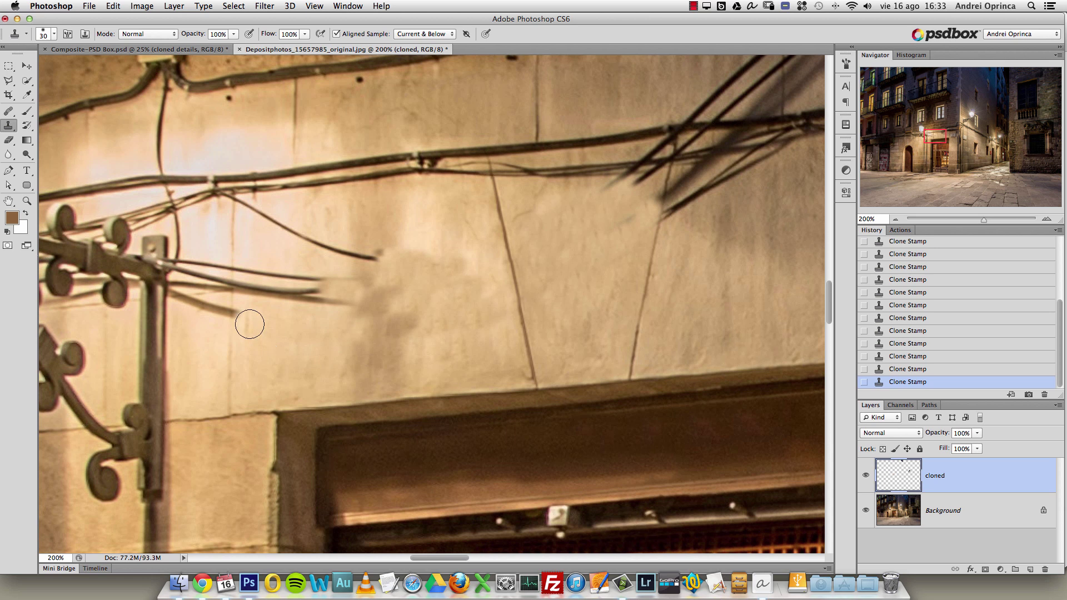
Resample clean wall and clone out the middle hanging cables and the diagonal cable above them.
mouse_move(328, 297)
left_mouse_down()
mouse_move(296, 298)
mouse_move(307, 311)
mouse_move(279, 292)
mouse_move(248, 287)
left_mouse_up()
left_click(307, 312, "alt")
left_click_drag(345, 280, 278, 276)
left_click(383, 268, "alt")
mouse_move(381, 252)
left_mouse_down()
mouse_move(329, 248)
mouse_move(322, 232)
mouse_move(259, 211)
left_mouse_up()
Reduce the clone brush to 15 px, trim the cable stubs beside the lamp bracket, and undo the last faulty strokes.
left_click(329, 221, "alt")
key("bracketleft")
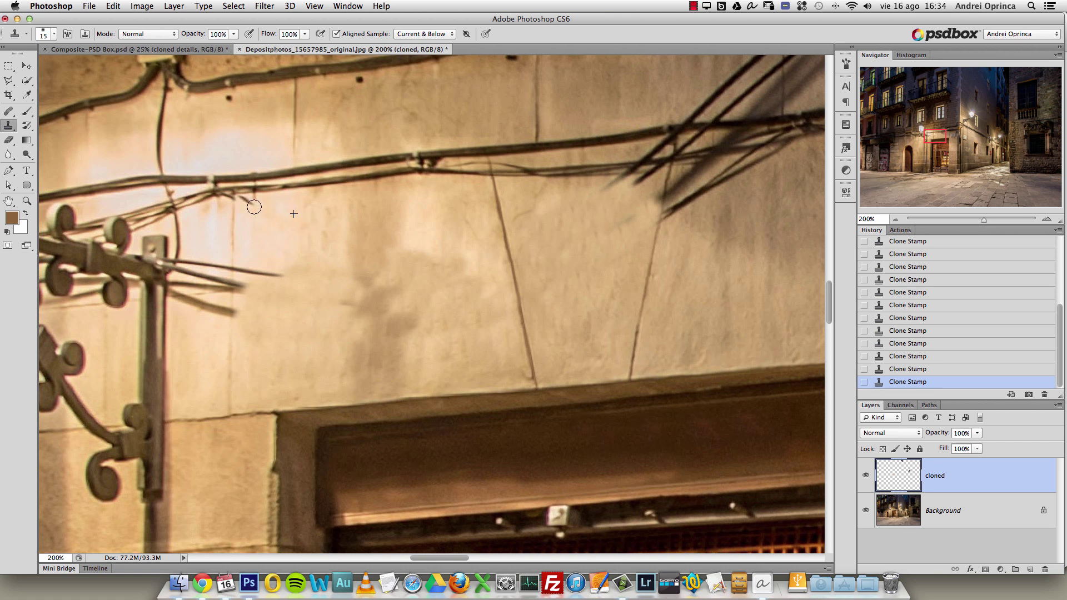
left_click_drag(285, 275, 259, 272)
key("super+z")
left_click_drag(269, 270, 240, 266)
left_click_drag(253, 289, 235, 288)
key("alt+super+z")
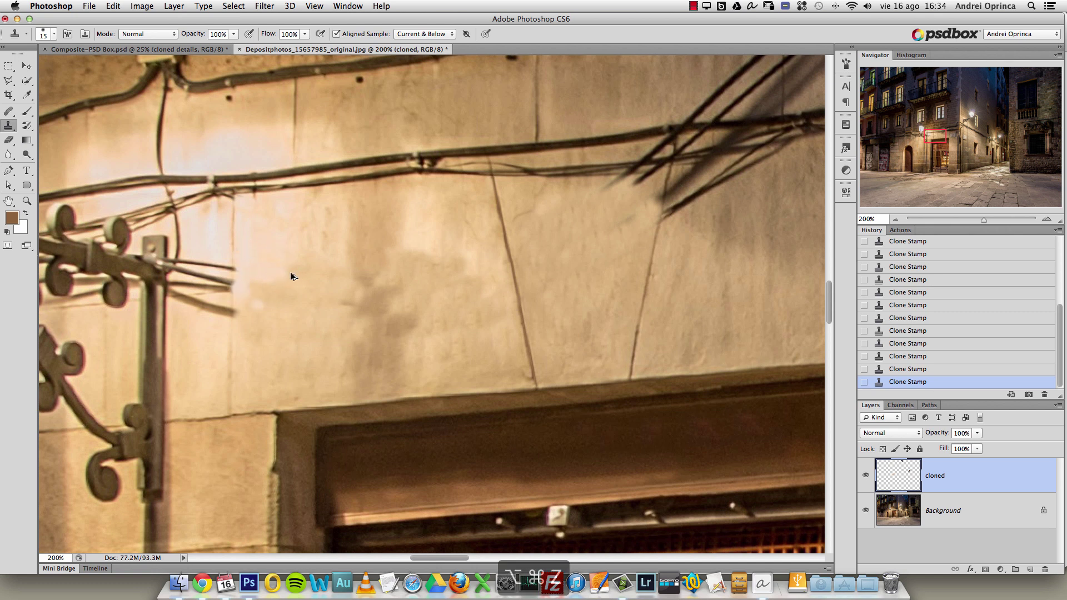
left_click_drag(314, 287, 296, 256)
left_click(330, 281)
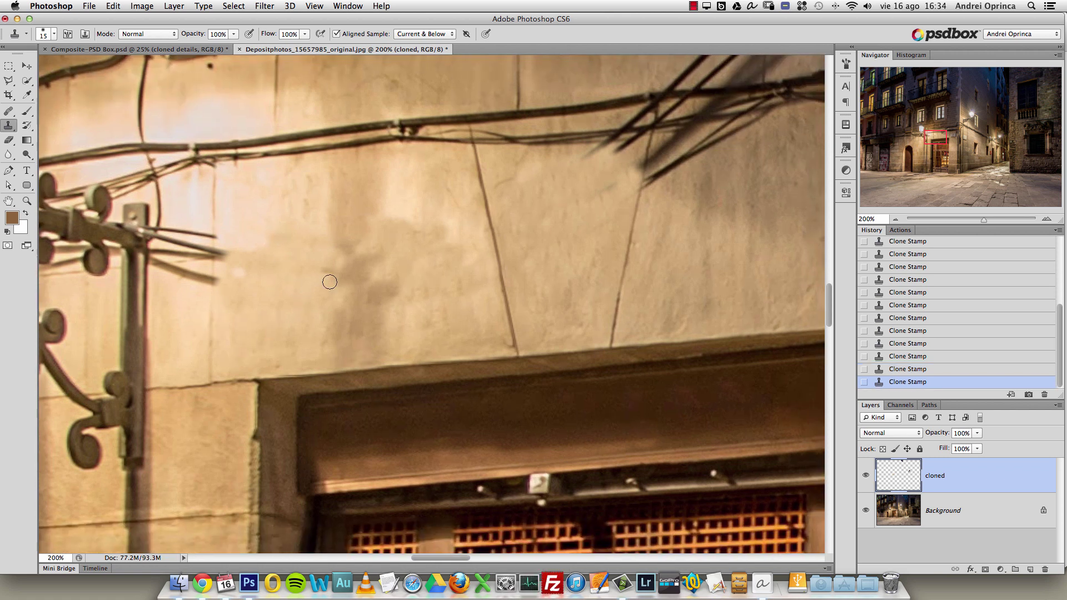
key("super+z")
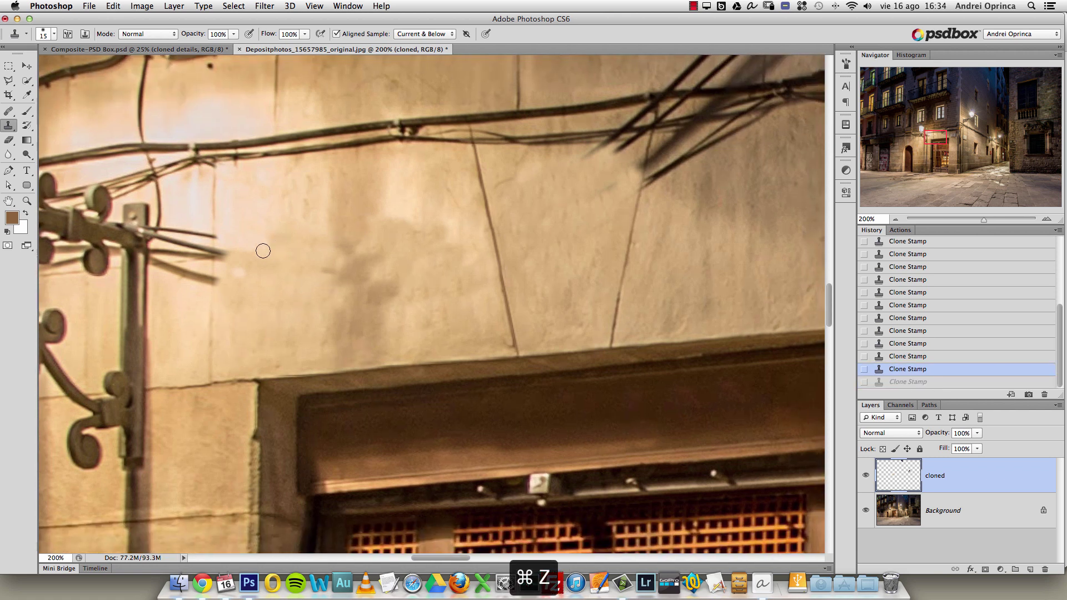
Smooth the blotchy cloned wall between the lamp bracket and the left crack with a 50 px Mixer Brush sampling all layers.
left_click(27, 111)
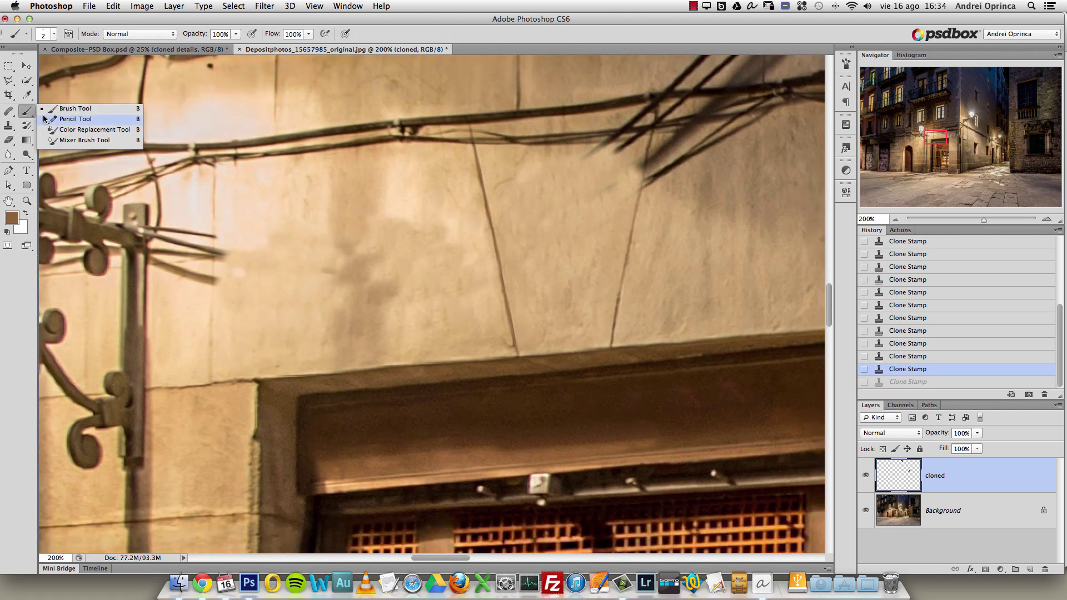
left_click(89, 141)
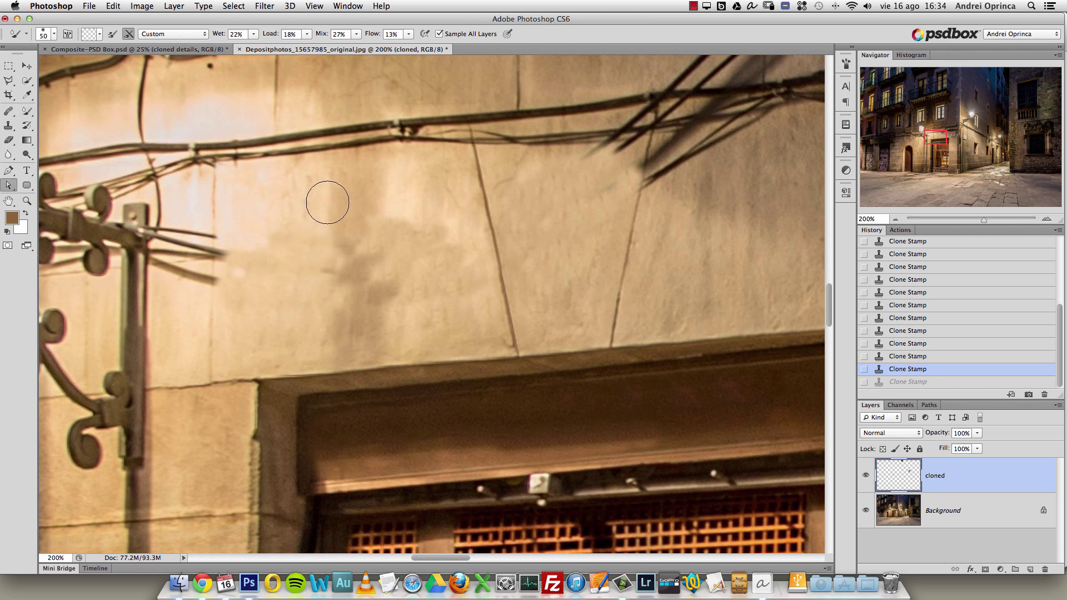
key("a")
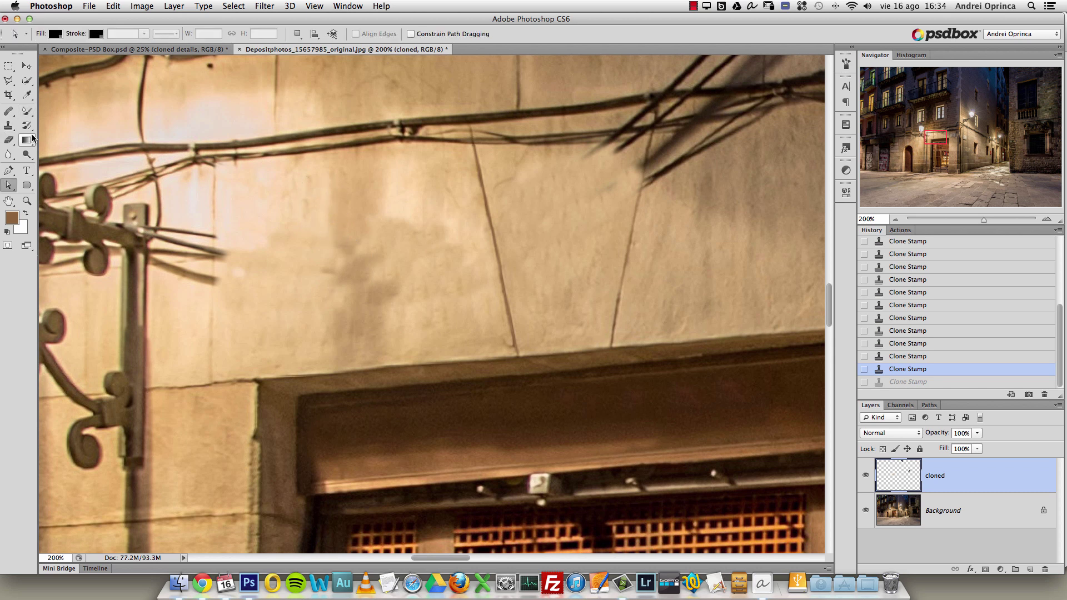
key("b")
mouse_move(363, 245)
left_mouse_down()
mouse_move(342, 316)
mouse_move(345, 206)
mouse_move(353, 329)
mouse_move(371, 300)
mouse_move(376, 350)
left_mouse_up()
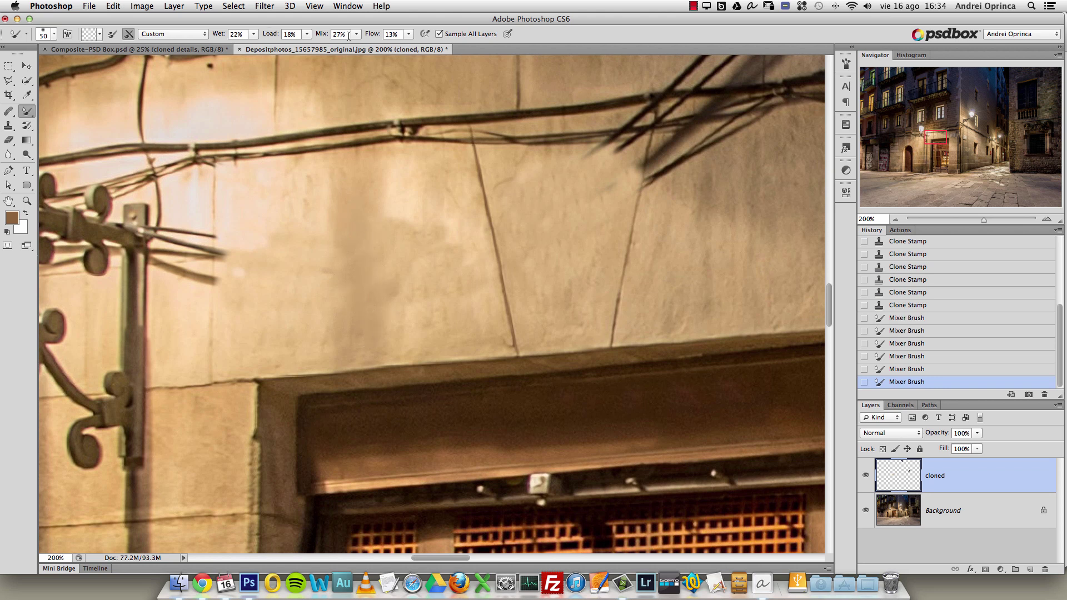
left_click(133, 35)
mouse_move(340, 308)
left_mouse_down()
mouse_move(349, 326)
mouse_move(400, 288)
mouse_move(459, 268)
mouse_move(424, 300)
mouse_move(398, 261)
mouse_move(438, 198)
mouse_move(469, 298)
mouse_move(429, 321)
left_mouse_up()
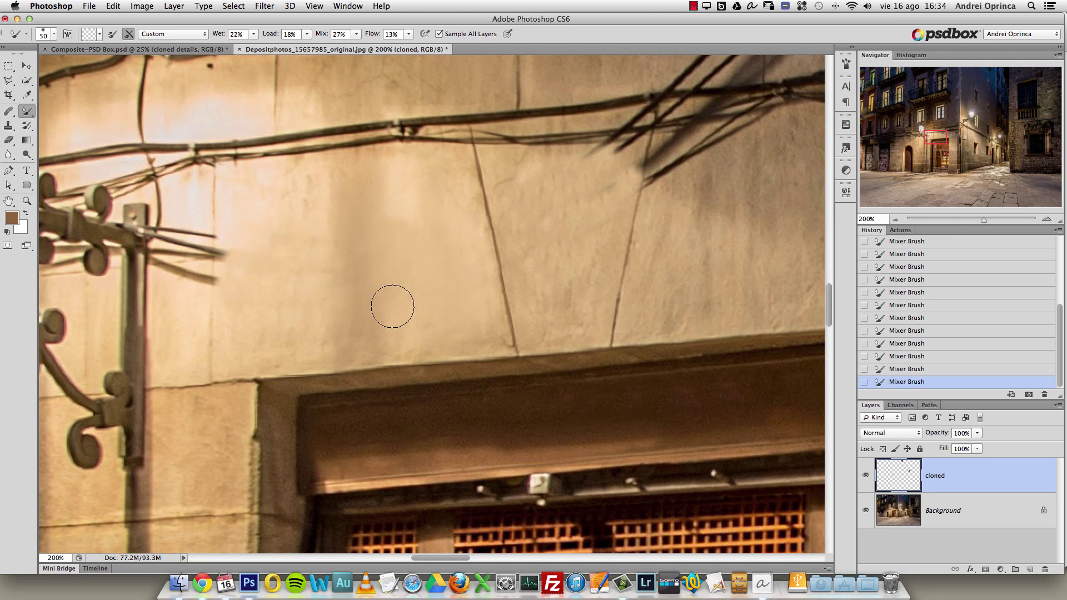
Compare the wall with and without the cloned layer, and examine the retouched area at lower magnifications.
key("space")
mouse_move(425, 229)
left_mouse_down()
mouse_move(412, 233)
mouse_move(424, 240)
left_mouse_up()
left_click(865, 475)
left_click(865, 475)
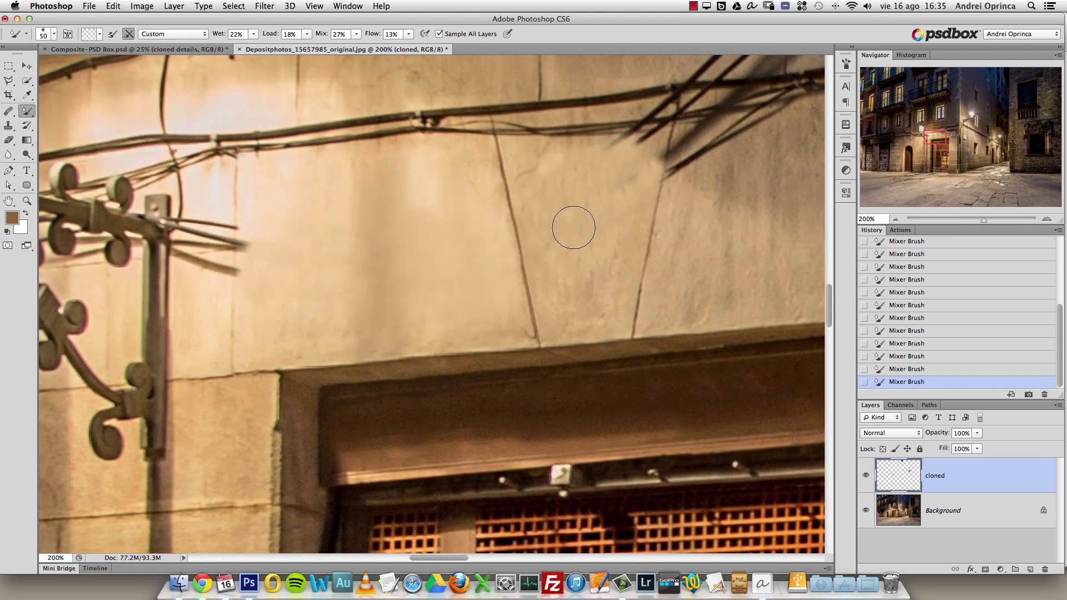
left_click(342, 242, "alt")
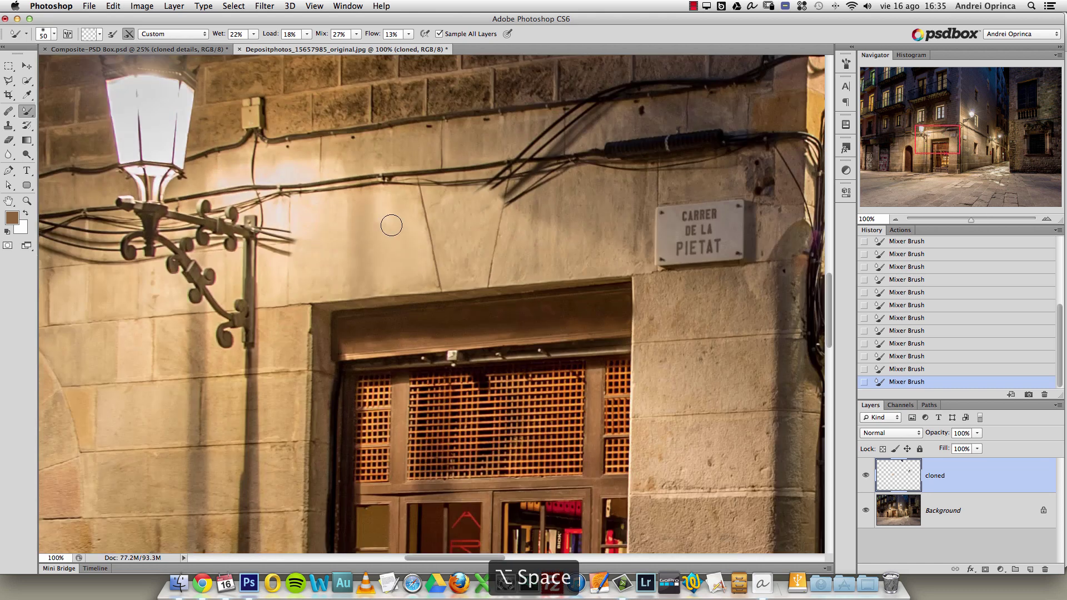
left_click_drag(484, 237, 416, 249)
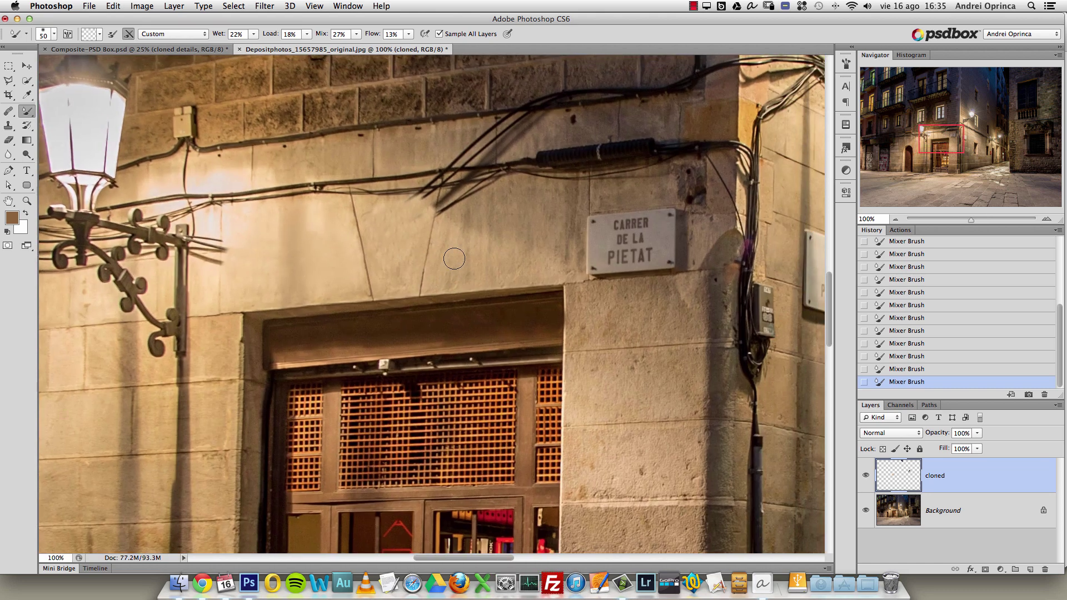
left_click(436, 255, "alt")
left_click(416, 278, "alt")
left_click_drag(427, 268, 399, 261)
left_click_drag(404, 202, 368, 273)
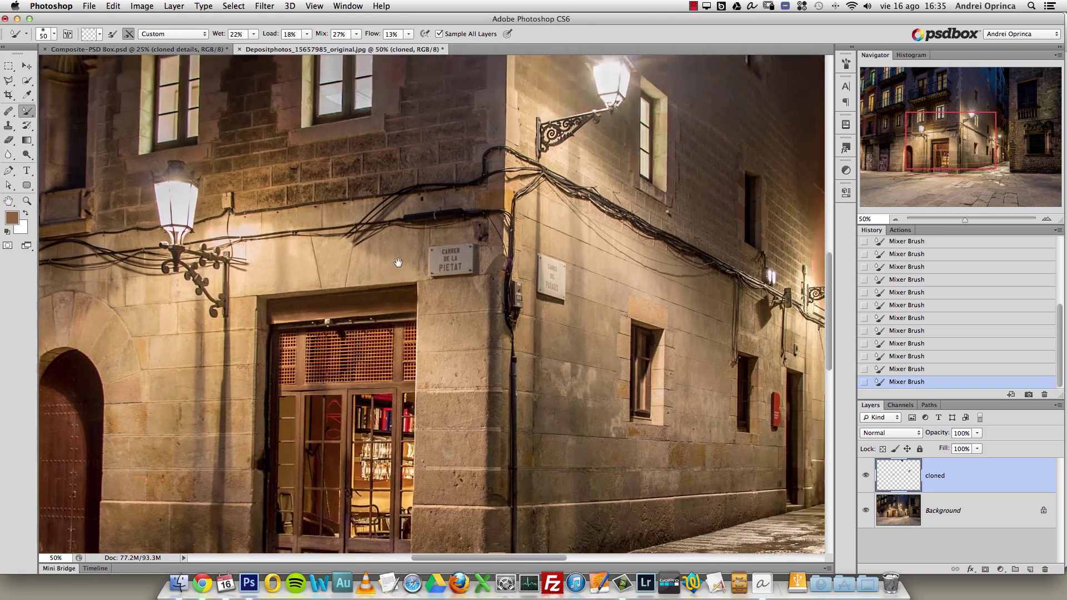
Examine the same wall area in Composite-PSD Box.psd for comparison, and return to the street photo.
left_click(203, 50)
left_click(270, 333, "super")
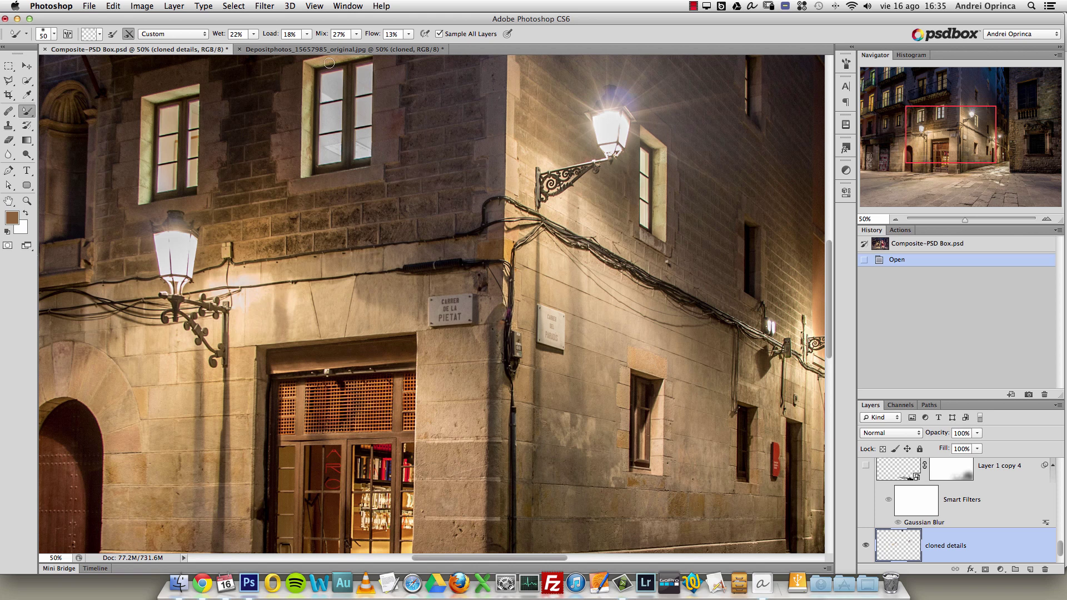
left_click(279, 302, "super")
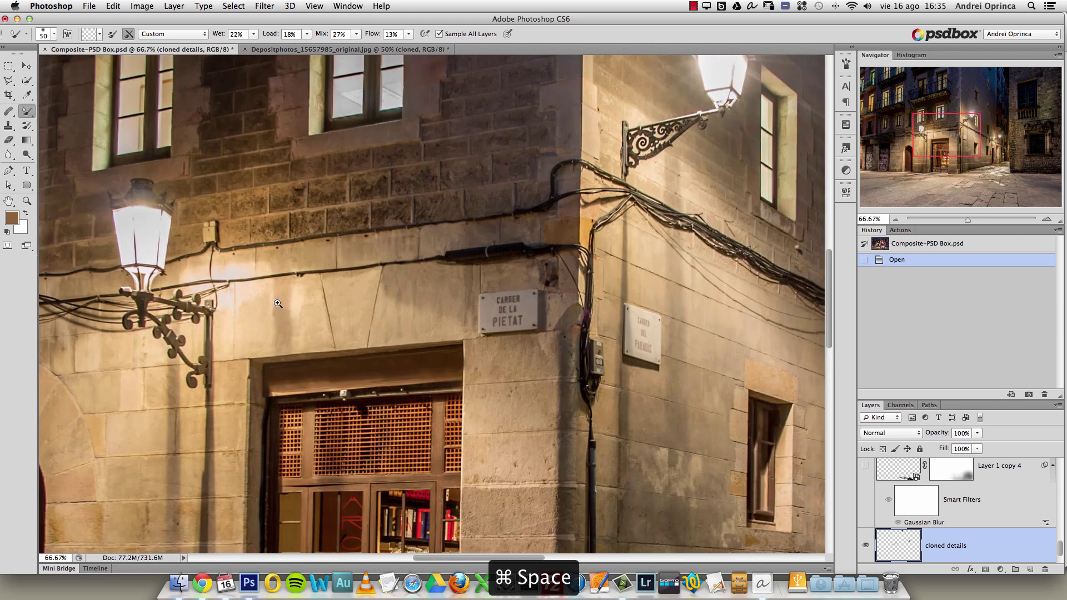
left_click(334, 50)
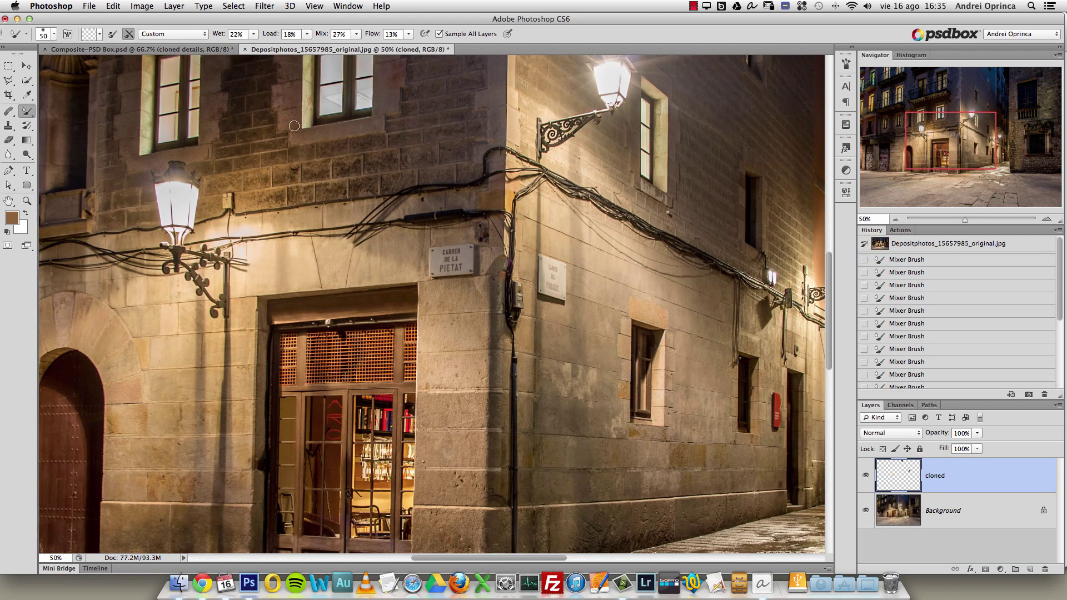
Activate the Healing Brush Tool for the street photo.
left_click(366, 223, "alt")
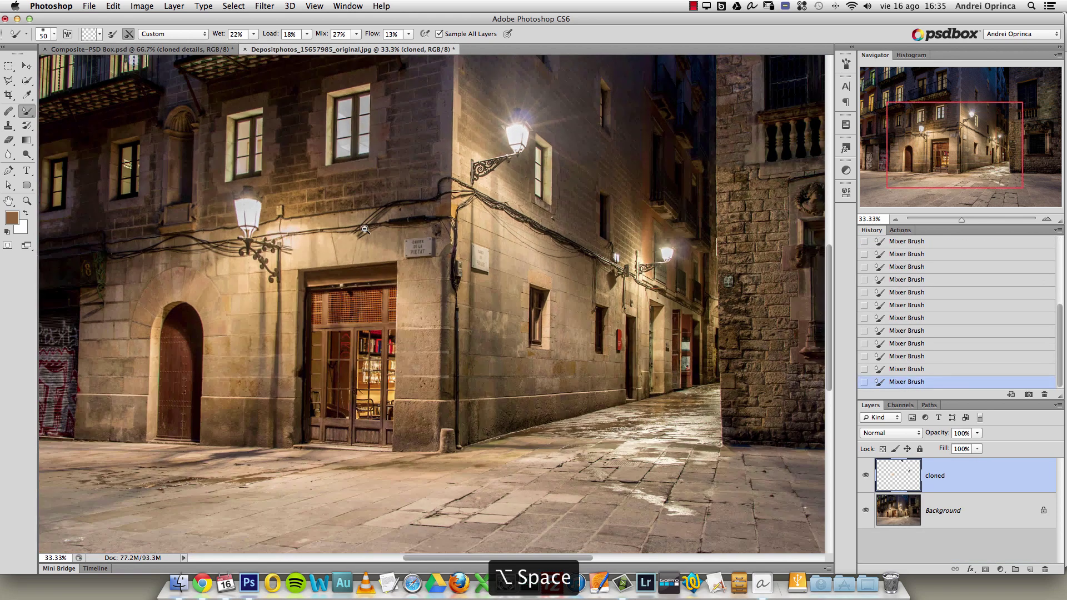
left_click(364, 229, "alt")
left_click_drag(221, 155, 147, 227)
left_click(8, 110)
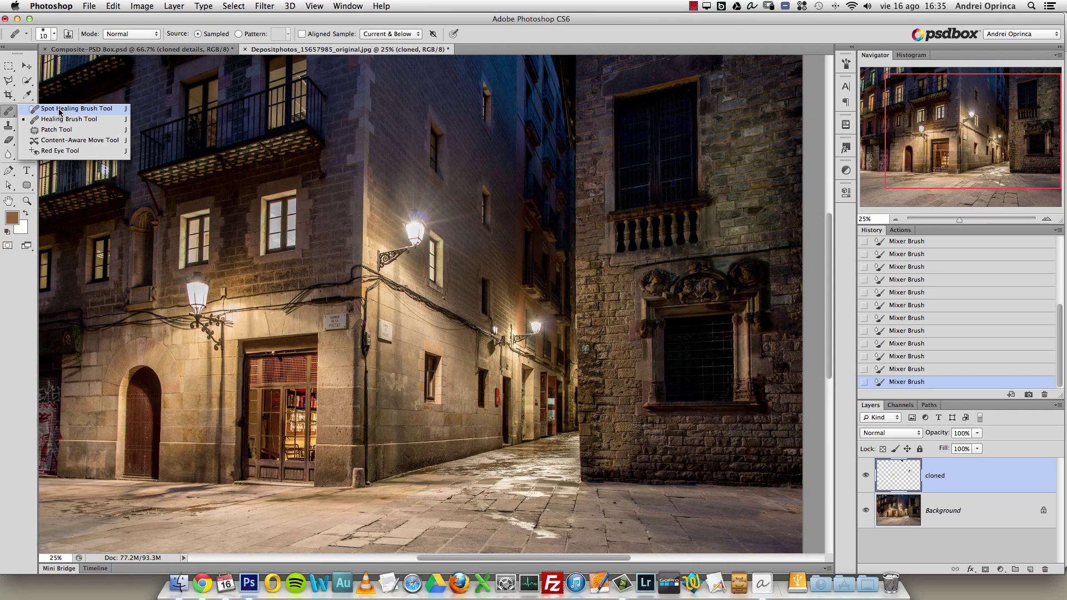
left_click(66, 119)
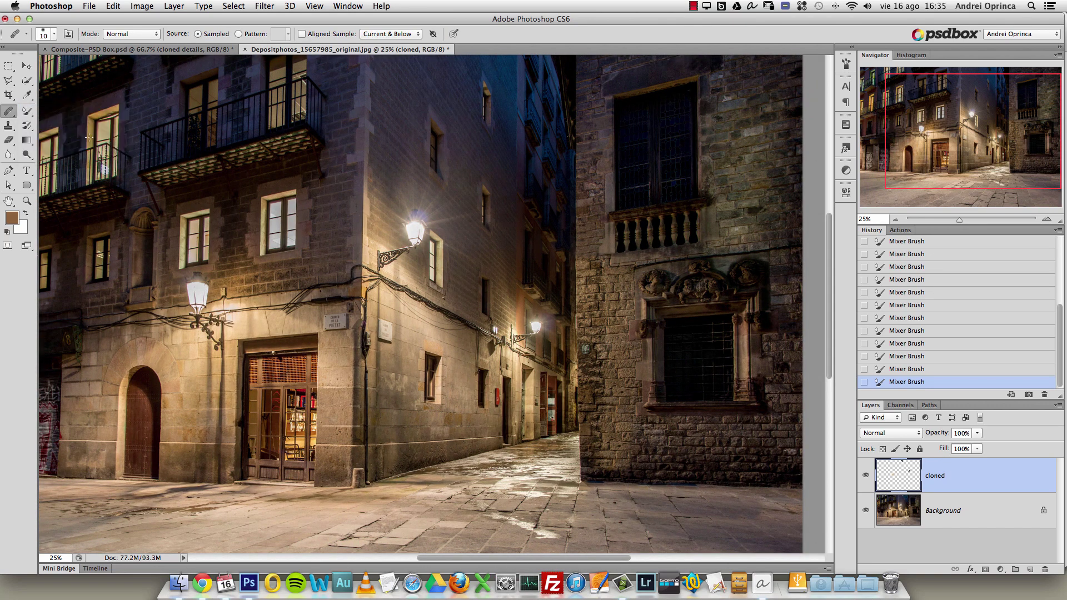
Examine the remaining wall cables and signs around the shop entrance up close, and review the whole street photo.
left_click(240, 335, "super")
left_click(261, 316, "super")
left_click(283, 298, "super")
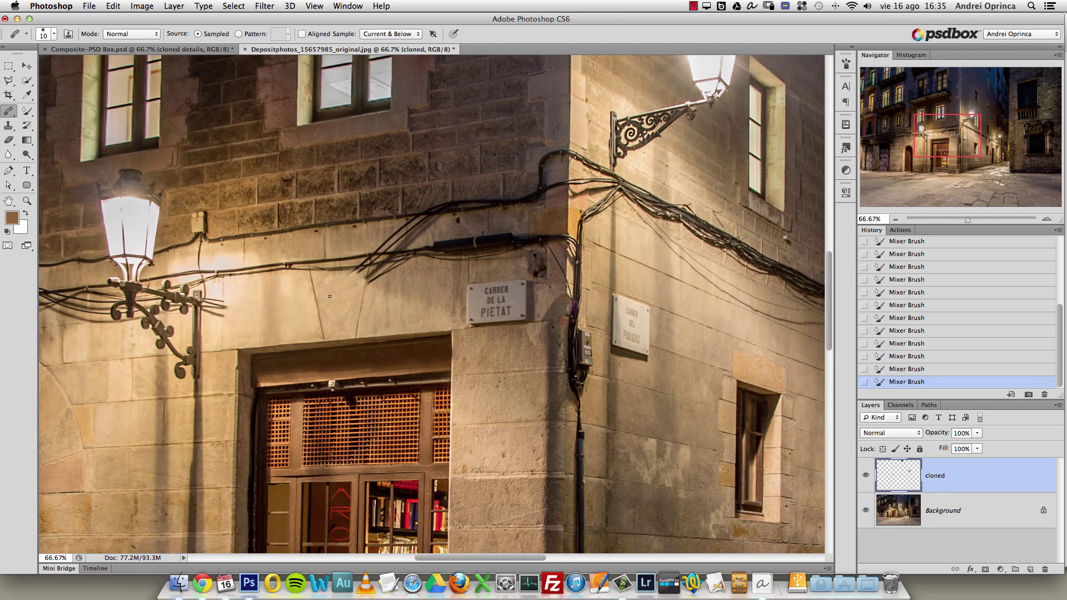
left_click_drag(395, 343, 328, 292)
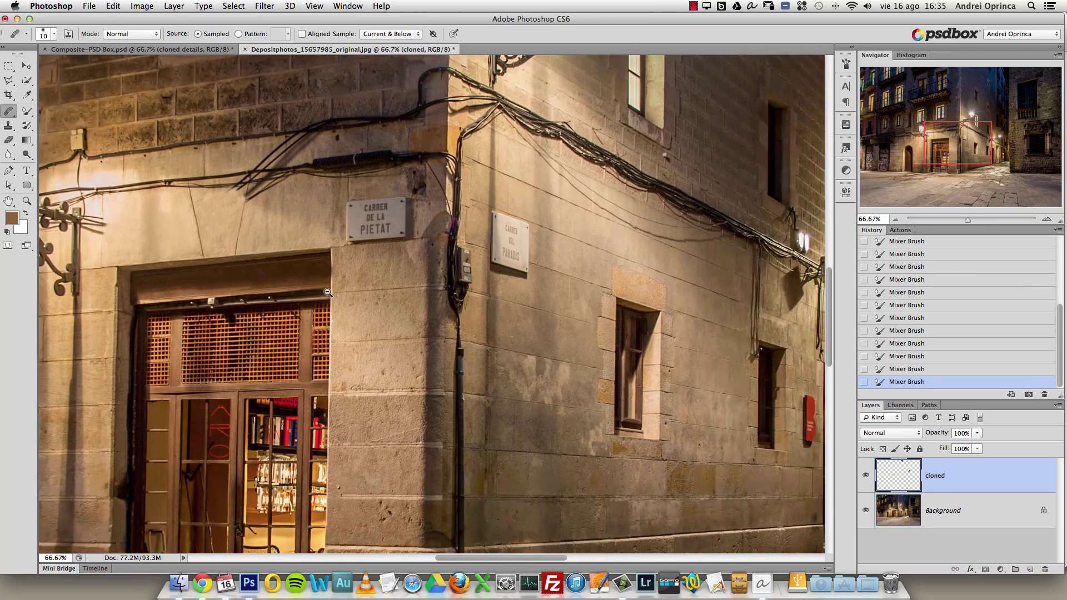
left_click(328, 303, "alt+super")
left_click(322, 299, "alt+super")
left_click(317, 295, "alt+super")
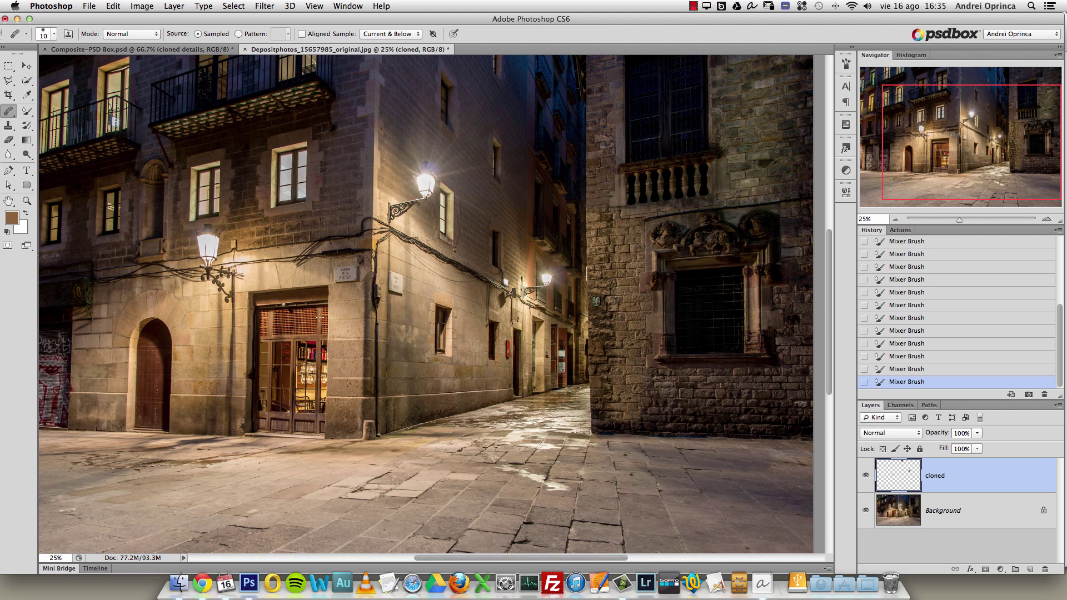
left_click(321, 318, "alt+super")
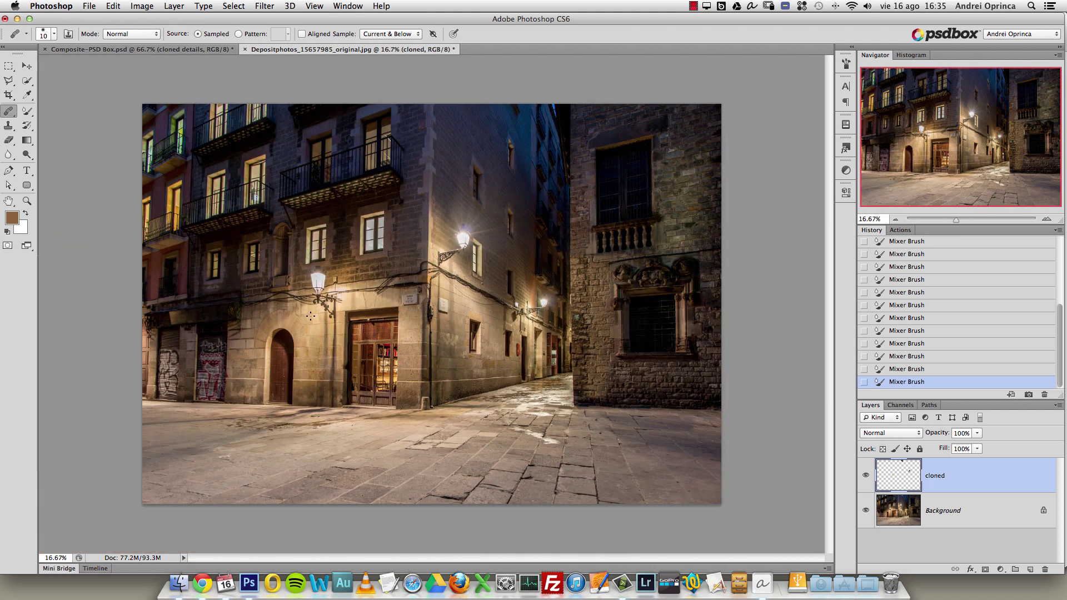
key("super+space")
left_click(319, 318, "super")
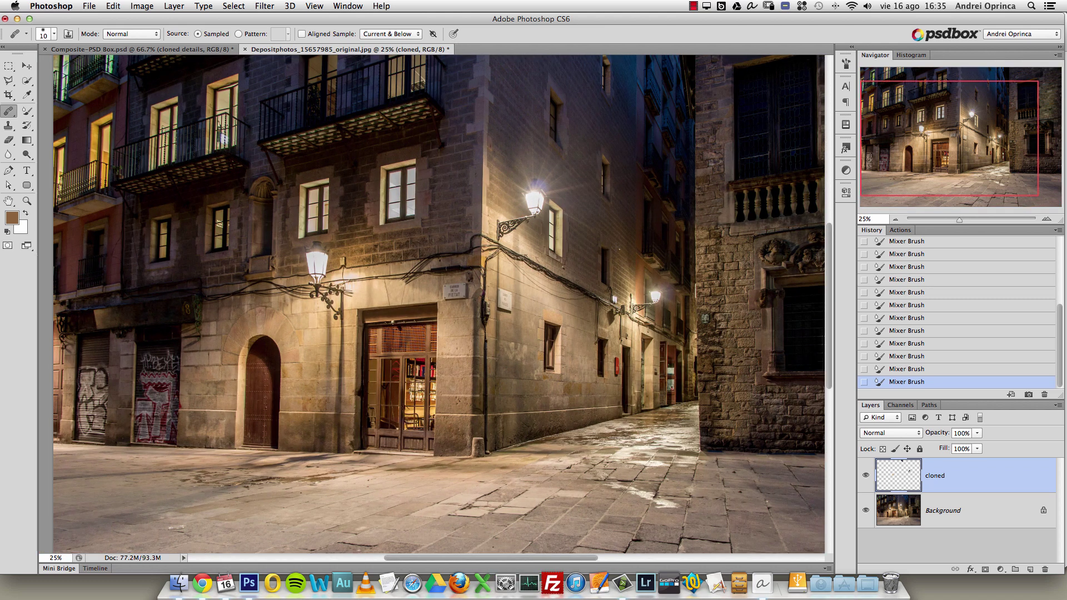
left_click(353, 139, "alt")
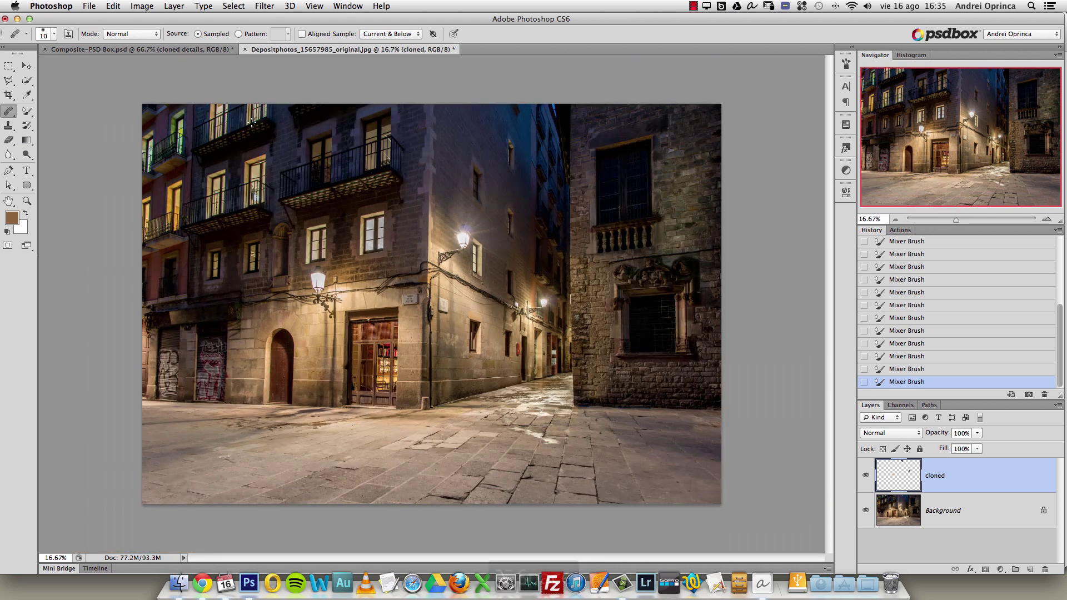
Switch to Finder and open Depositphotos_4708799_original.jpg from the Composite folder in Adobe Photoshop CS6.
key("super+h")
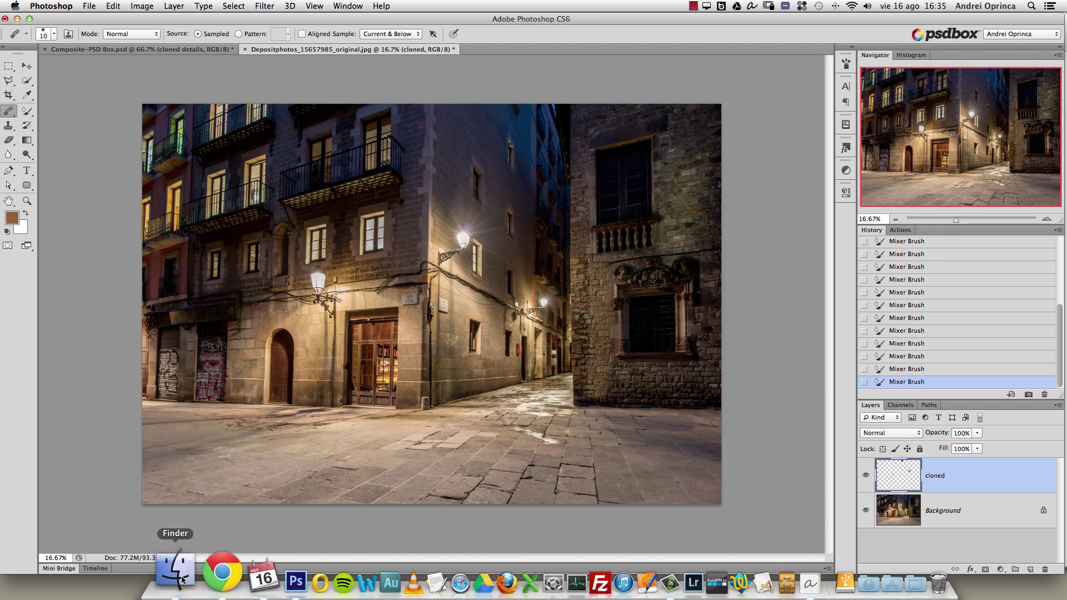
left_click(221, 95)
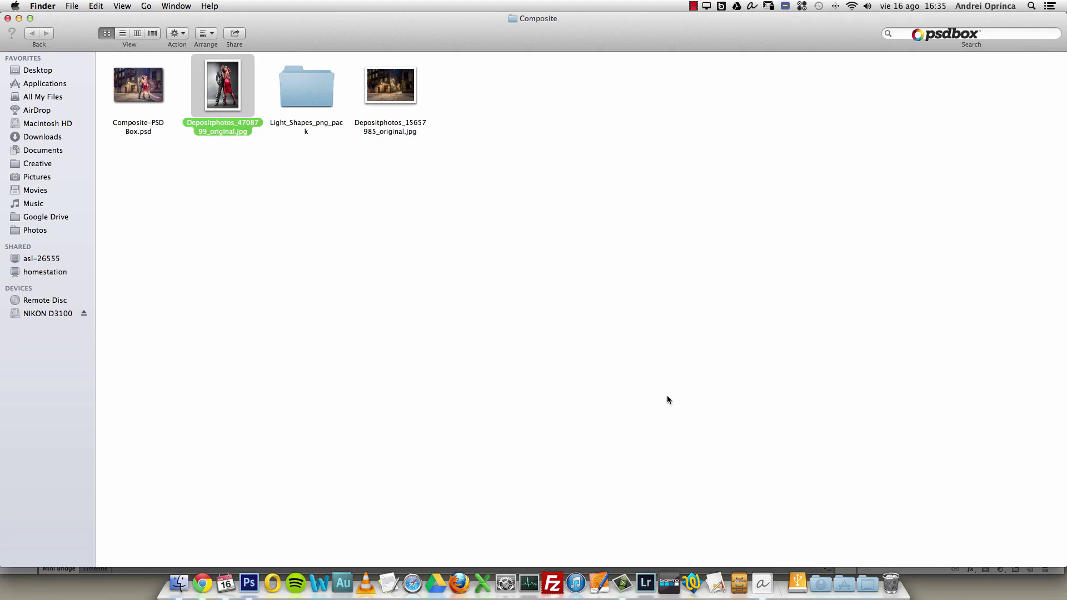
right_click(222, 97)
mouse_move(398, 112)
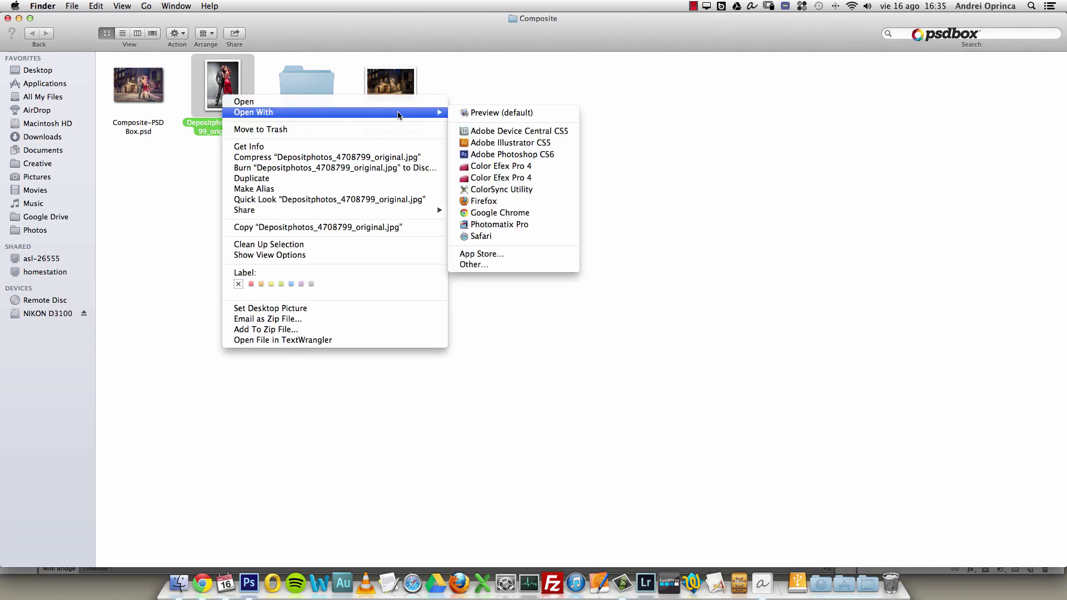
left_click(498, 155)
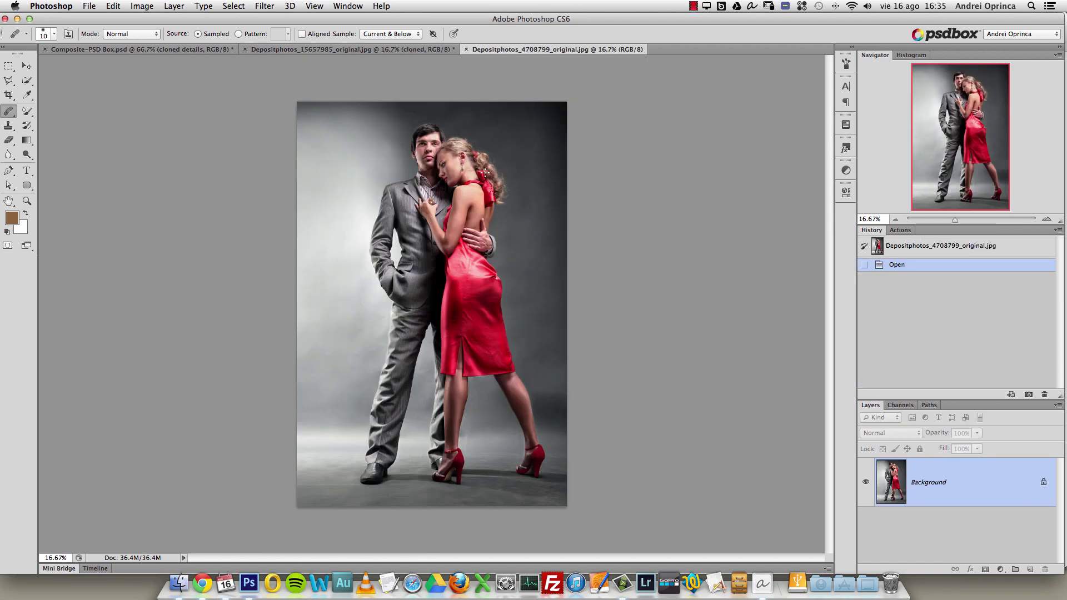
Activate the Pen Tool in Path mode for outlining the couple.
key("super+space")
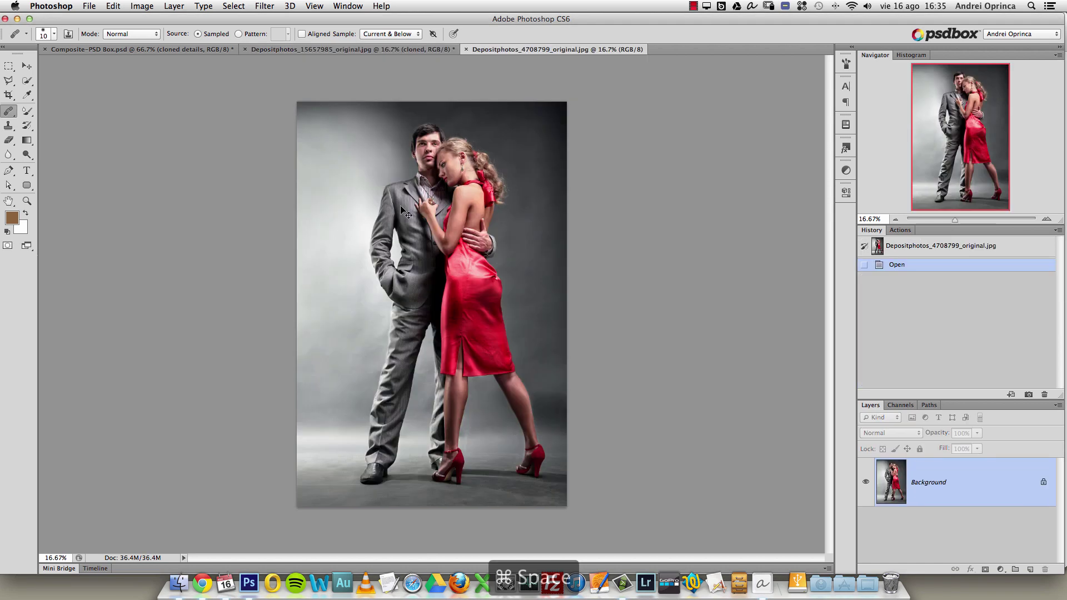
left_click(405, 210)
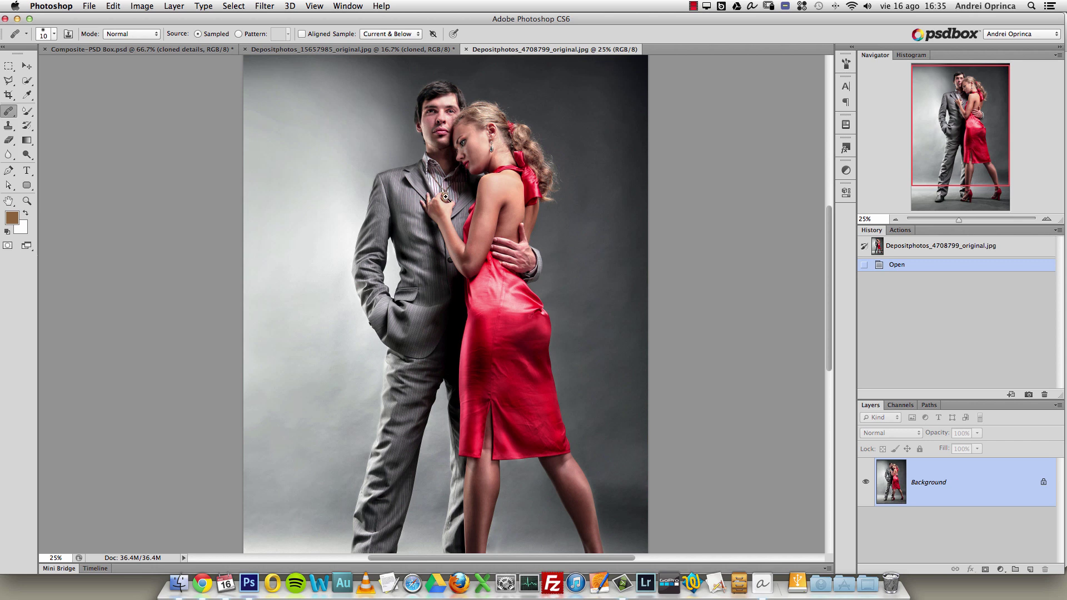
left_click(445, 196)
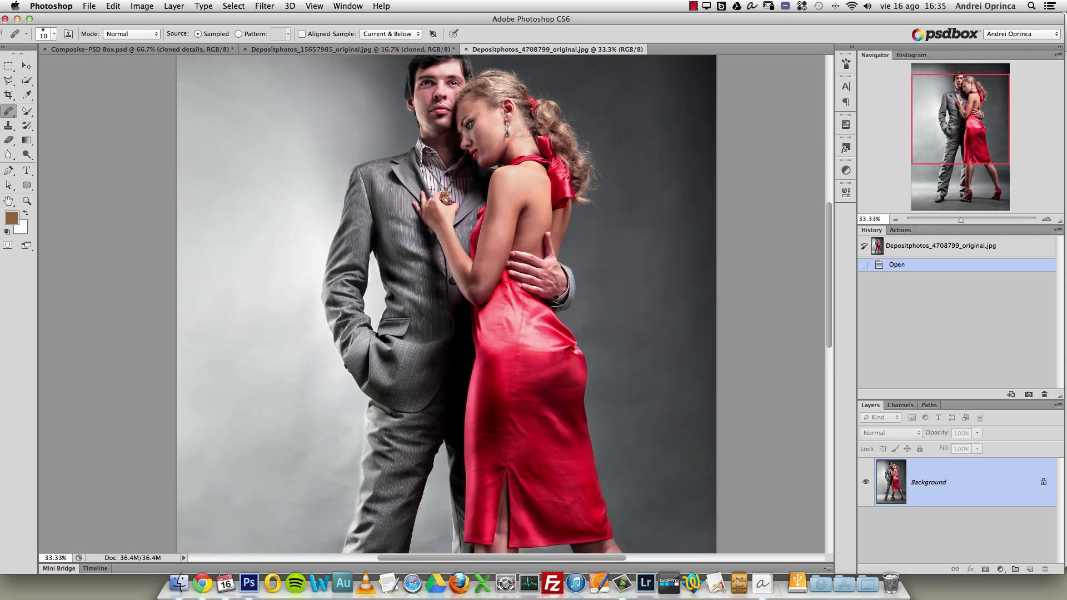
left_click(416, 236)
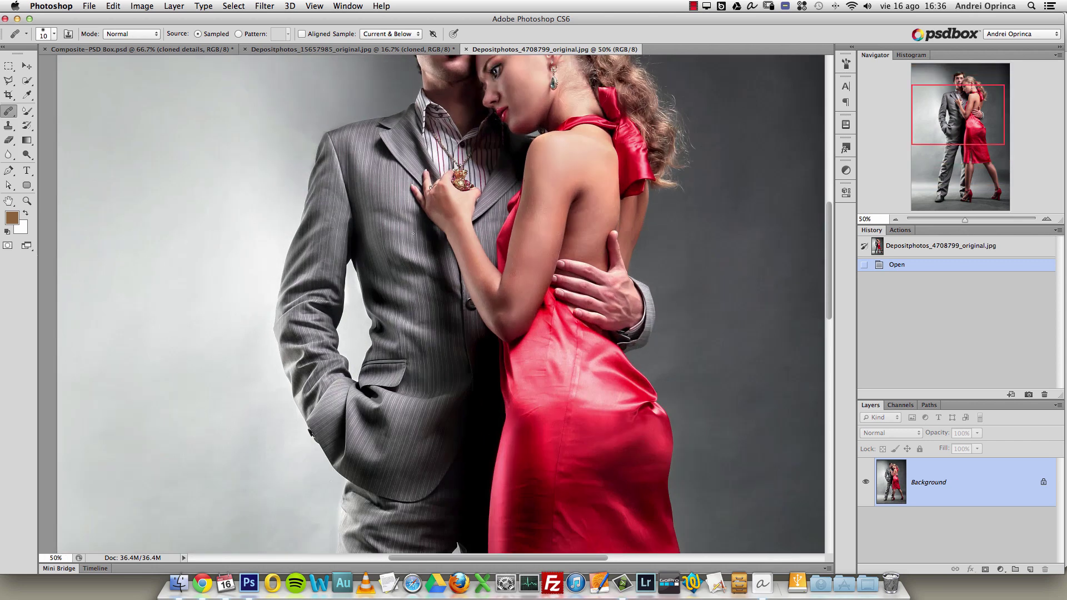
scroll(429, 162, "up", 5)
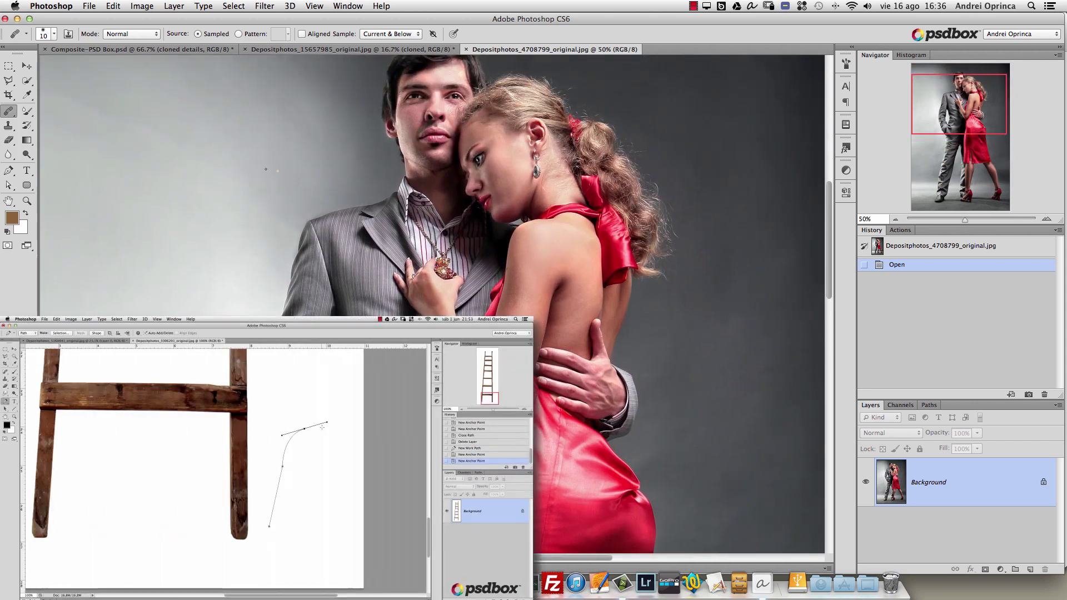
left_click(15, 174)
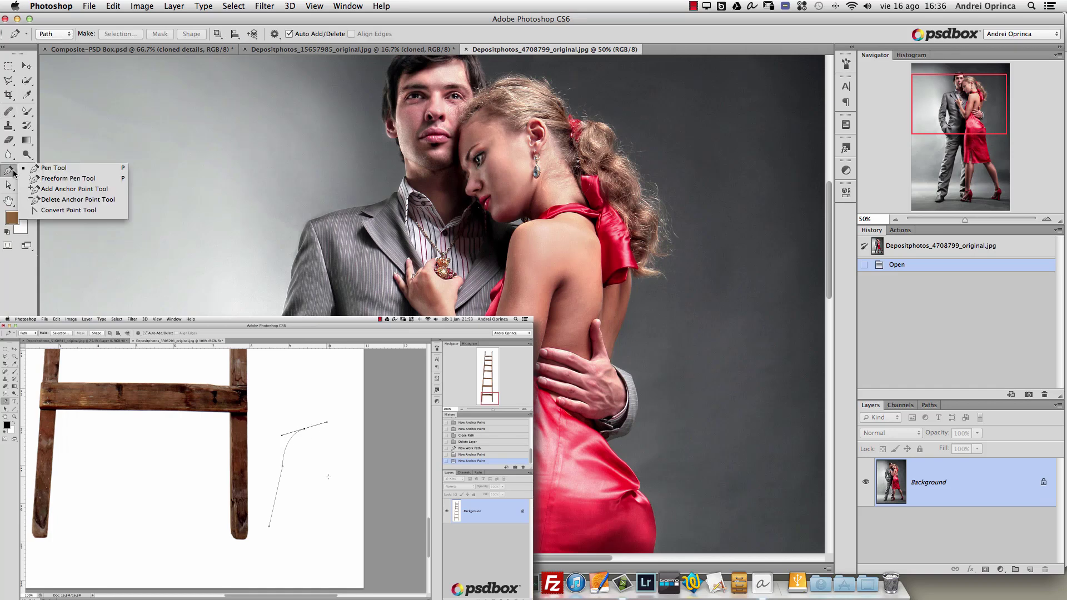
left_click(56, 166)
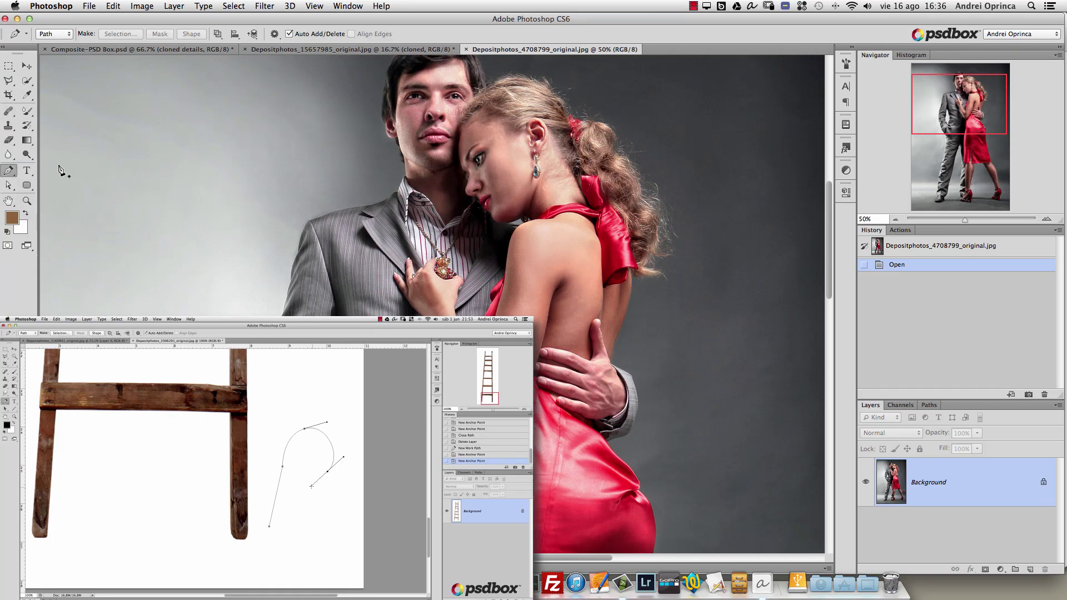
left_click(55, 35)
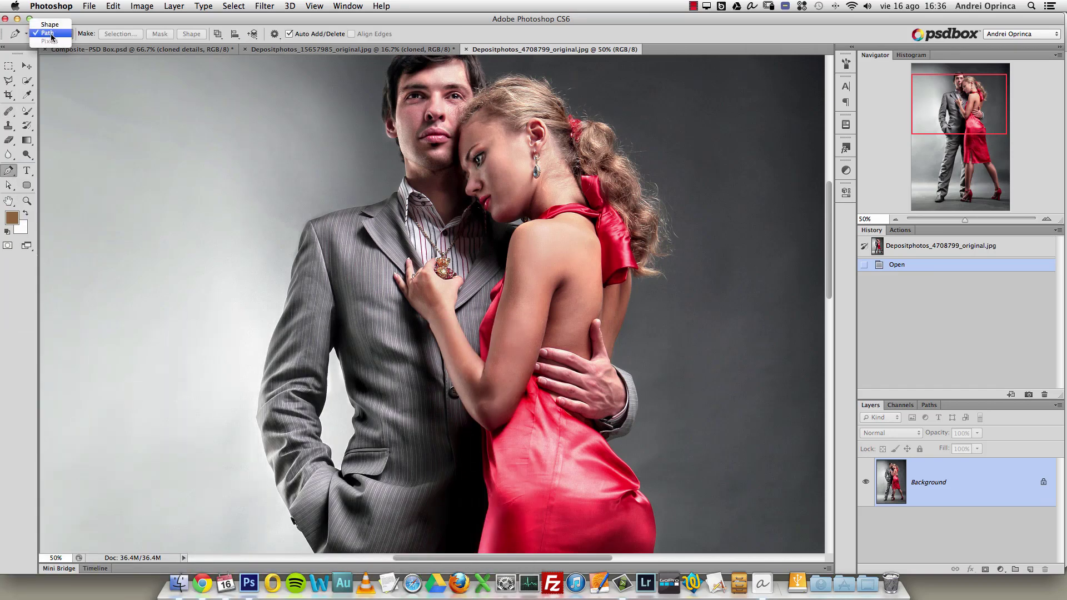
left_click(48, 34)
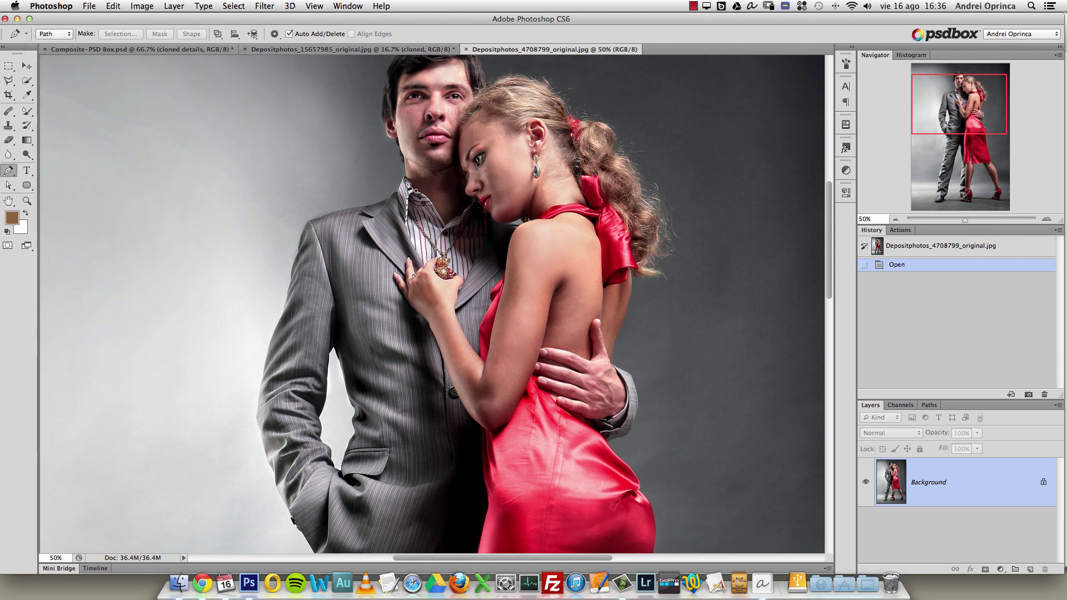
Start a work path at the man's jacket collar and trace it along his shoulder line to the top of the sleeve.
left_click(381, 179, "super")
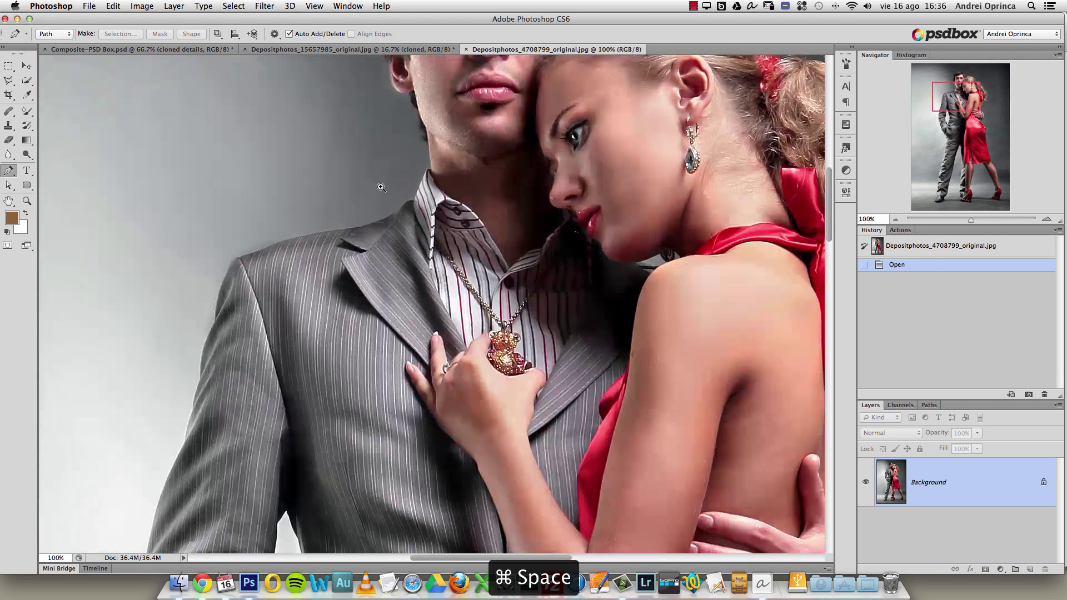
left_click(383, 180, "super")
scroll(455, 166, "left", 5)
scroll(456, 166, "down", 2)
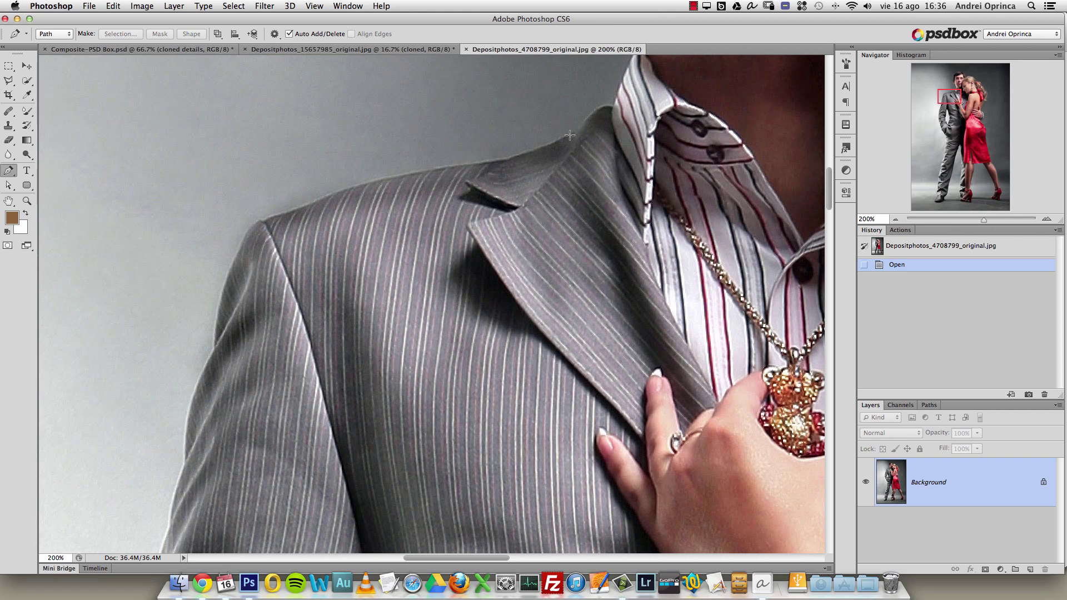
left_click_drag(567, 134, 552, 136)
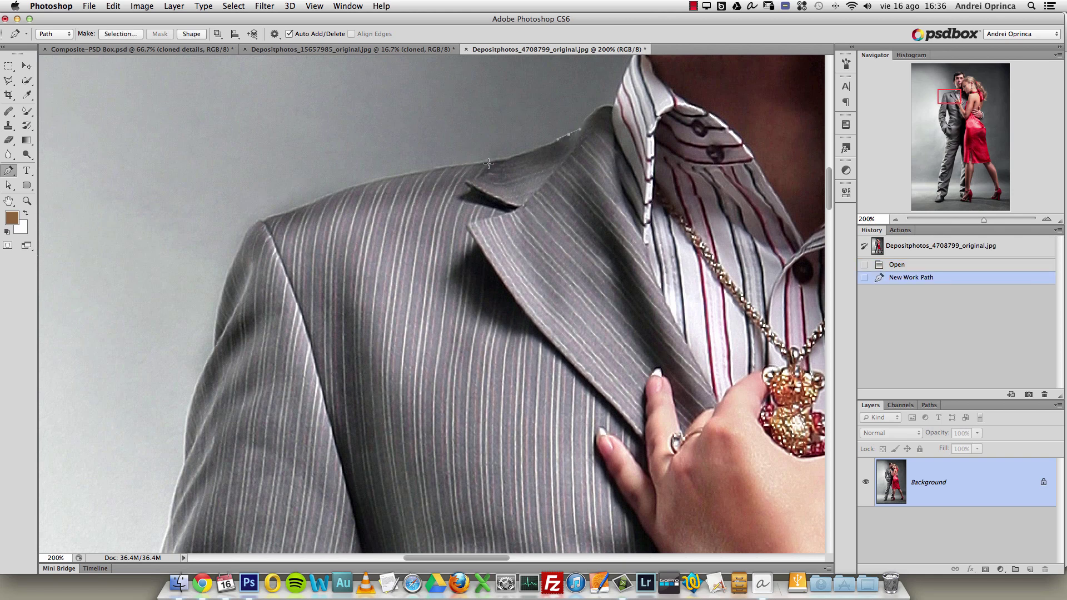
left_click(457, 165)
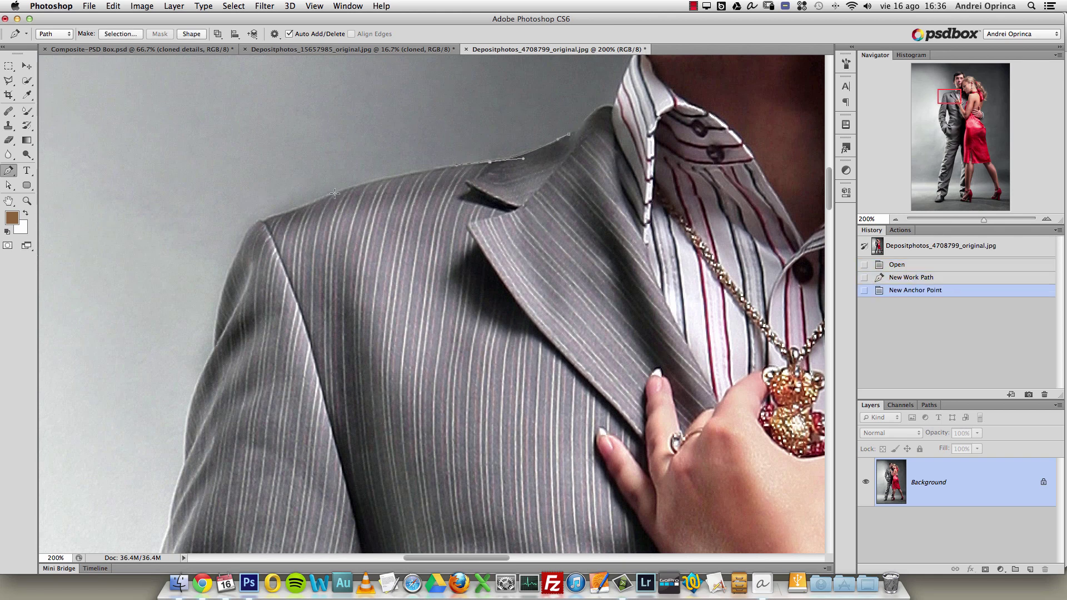
left_click_drag(308, 203, 320, 224)
left_click(312, 232, "alt")
left_click(313, 232, "alt")
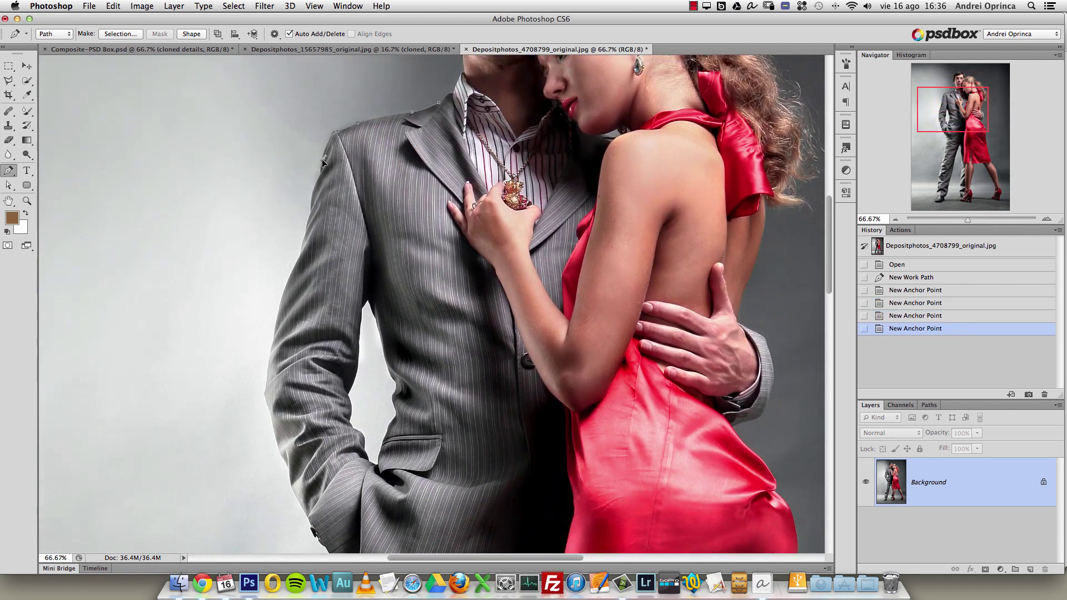
Continue the path down the outer edge of the man's jacket sleeve past the elbow to the forearm.
left_click(309, 198)
left_click(302, 231)
left_click(299, 259)
left_click(280, 307)
left_click(271, 333)
left_click(265, 367)
left_click(268, 428)
left_click(289, 488)
Trace the path around the man's pocketed forearm and the jacket hem onto the top of his trousers.
left_click_drag(293, 492, 294, 264)
left_click(334, 332)
left_click(345, 353)
left_click(352, 366)
left_click_drag(359, 380, 354, 405)
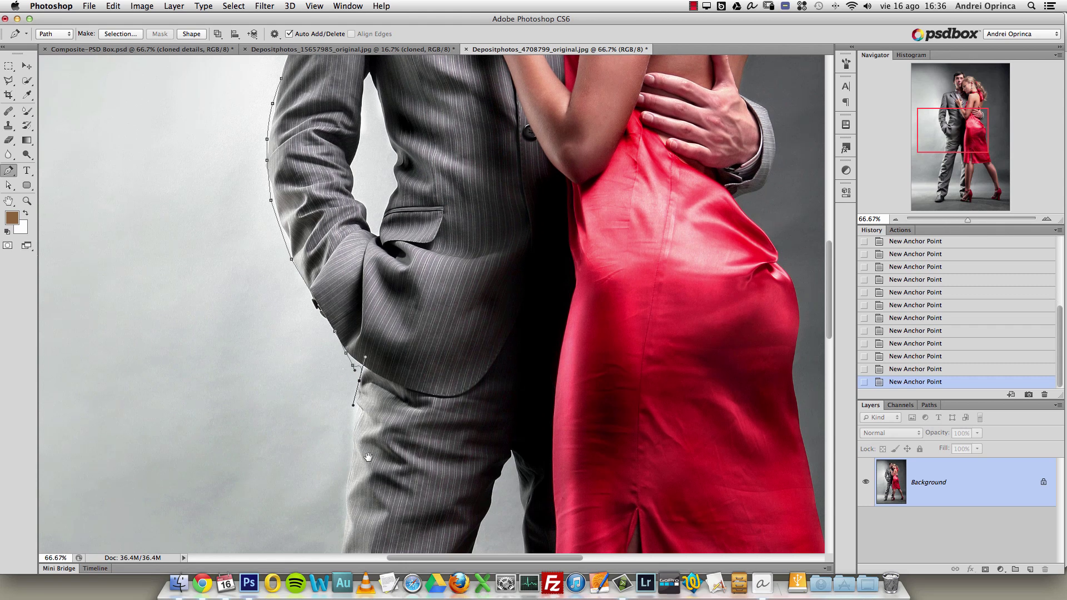
Extend the path down the outer edge of the man's trousers along the thigh.
left_click_drag(368, 457, 367, 261)
left_click(345, 282)
left_click(341, 328)
left_click(341, 345)
left_click_drag(331, 400, 328, 412)
Continue the path down the outer edge of the same trouser leg to the hem above the shoe.
left_click_drag(344, 503, 425, 270)
left_click(408, 253)
left_click(395, 294)
left_click(379, 427)
left_click(370, 443)
Trace the path around the toe, sole and heel of the man's black shoe back up to the trouser hem.
left_click_drag(383, 484, 433, 259)
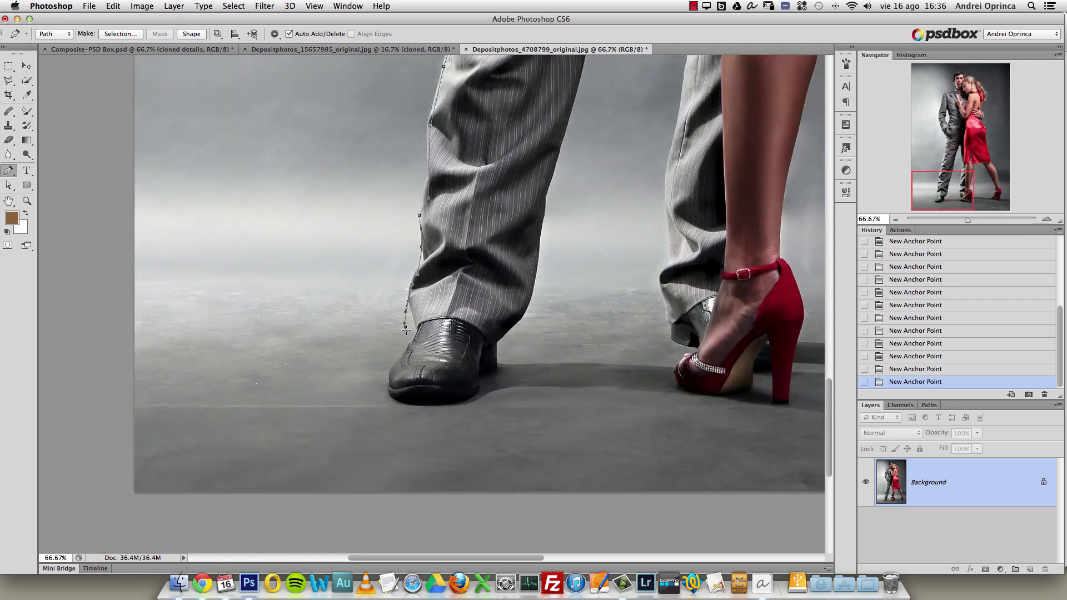
left_click(392, 374)
left_click(392, 392)
left_click(405, 401)
left_click(413, 403)
left_click(429, 406)
left_click(462, 389)
left_click(488, 373)
left_click(494, 363)
left_click(503, 344)
left_click(509, 326)
left_click(514, 321)
Carry the path up the inner edge of the same trouser leg from the hem towards the knee.
left_click_drag(605, 261, 407, 325)
left_click(342, 361)
left_click(364, 255)
left_click_drag(409, 181, 383, 295)
left_click(362, 283)
left_click(367, 262)
left_click(371, 247)
left_click(378, 219)
Trace the path up the inner thigh and around the point where the man's trouser legs meet.
left_click_drag(445, 76, 433, 188)
left_click(409, 139)
left_click(421, 107)
left_click(428, 86)
left_click(436, 72)
left_click(442, 67)
left_click(446, 73)
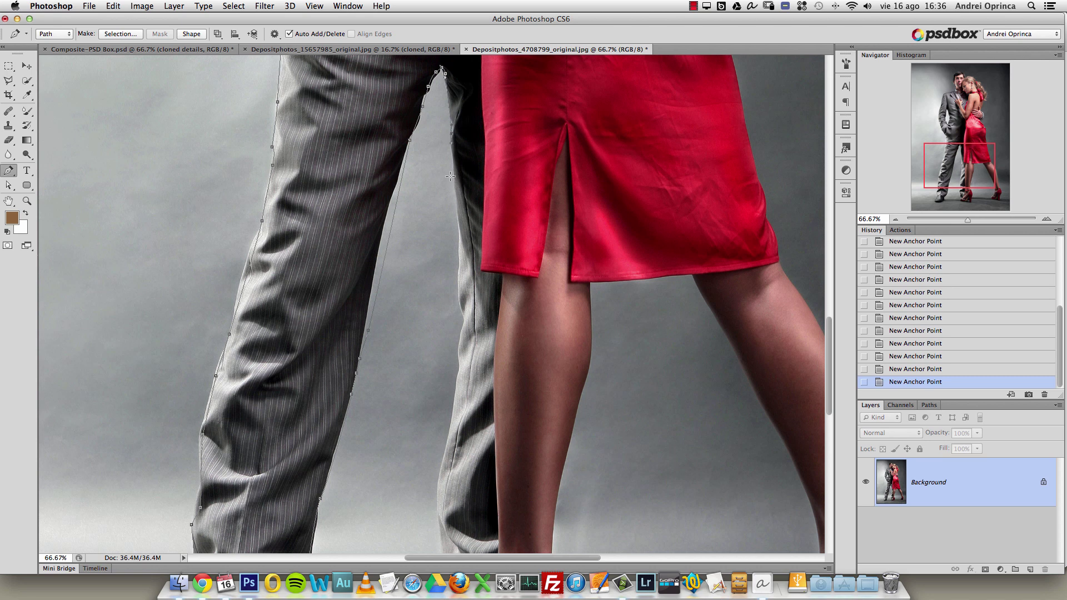
Undo the last anchor point and trace the path down the inner edge of the man's other trouser leg to its hem.
key("super+z")
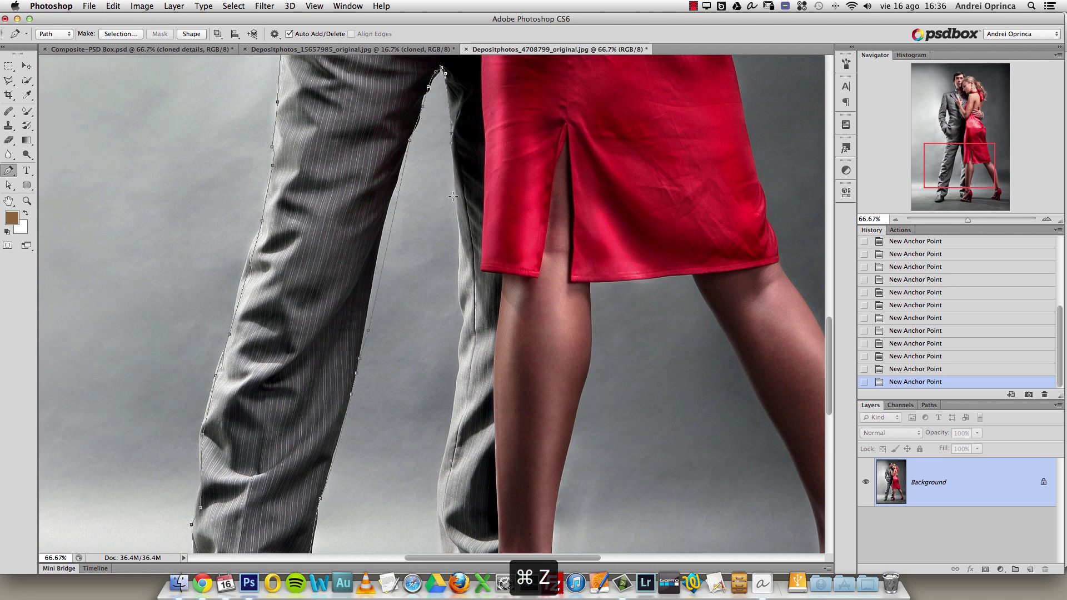
left_click(459, 241)
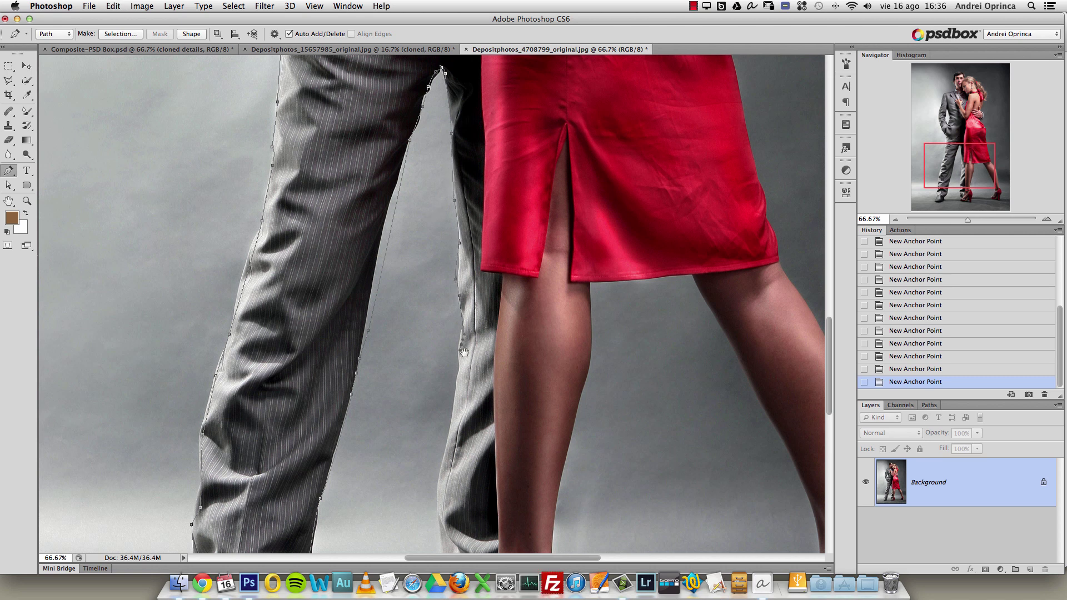
left_click_drag(464, 352, 461, 209)
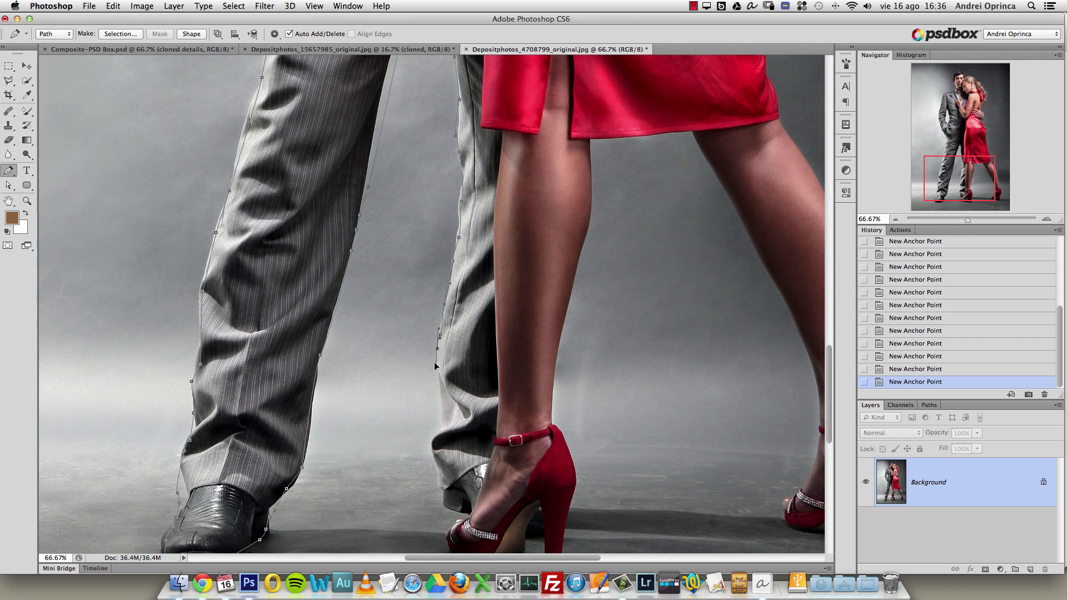
left_click_drag(437, 412, 448, 432)
Trace the path along the sole and around the stiletto heel of the woman's front red shoe up its back edge.
left_click(488, 428)
left_click(495, 416)
left_click(502, 410)
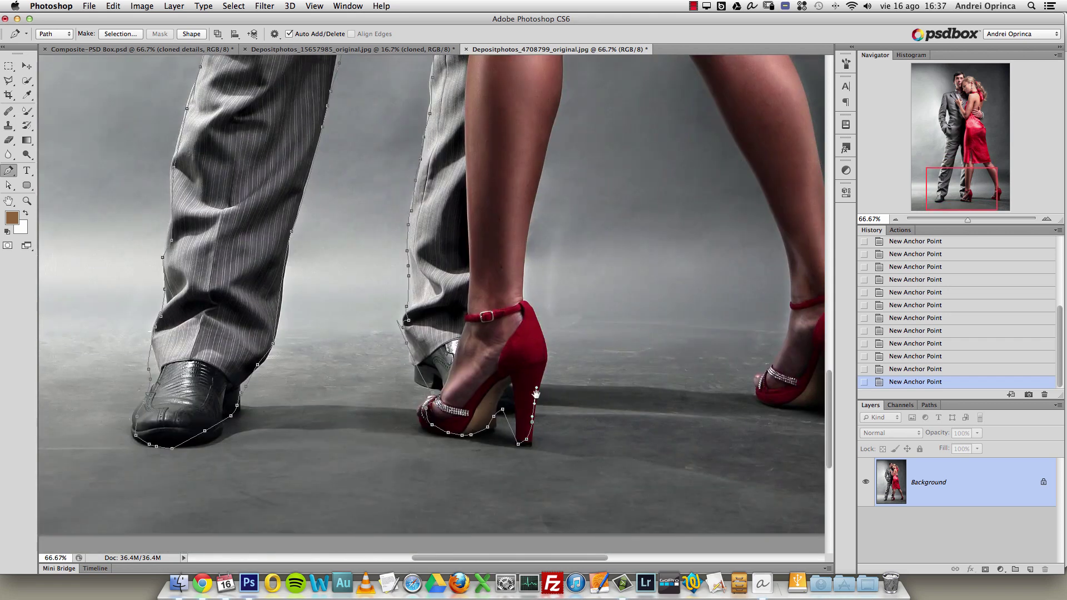
scroll(534, 401, "down", 2)
key("super+minus")
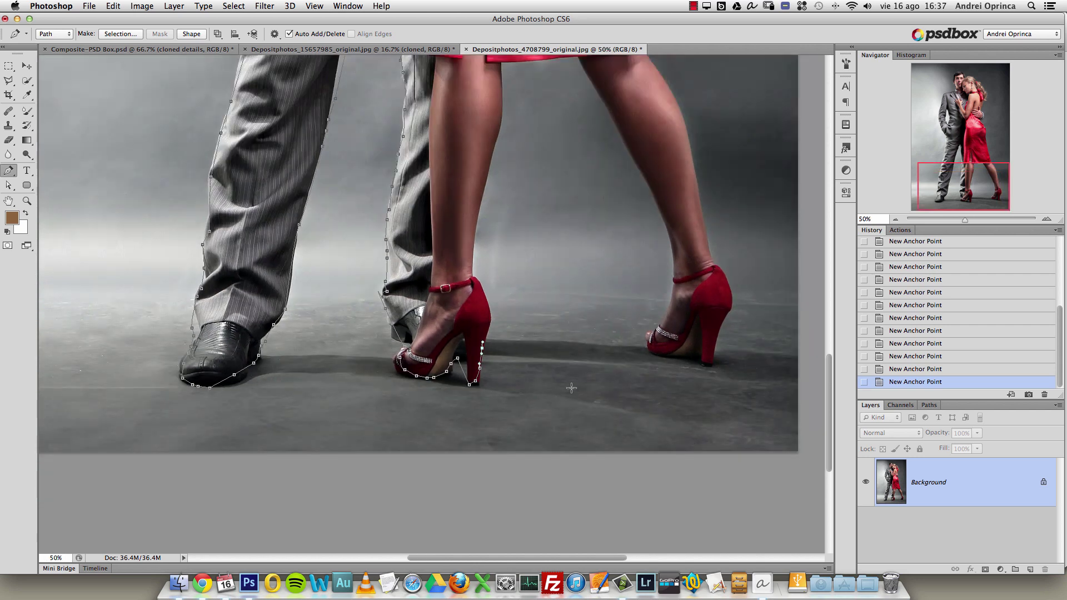
scroll(537, 361, "up", 3)
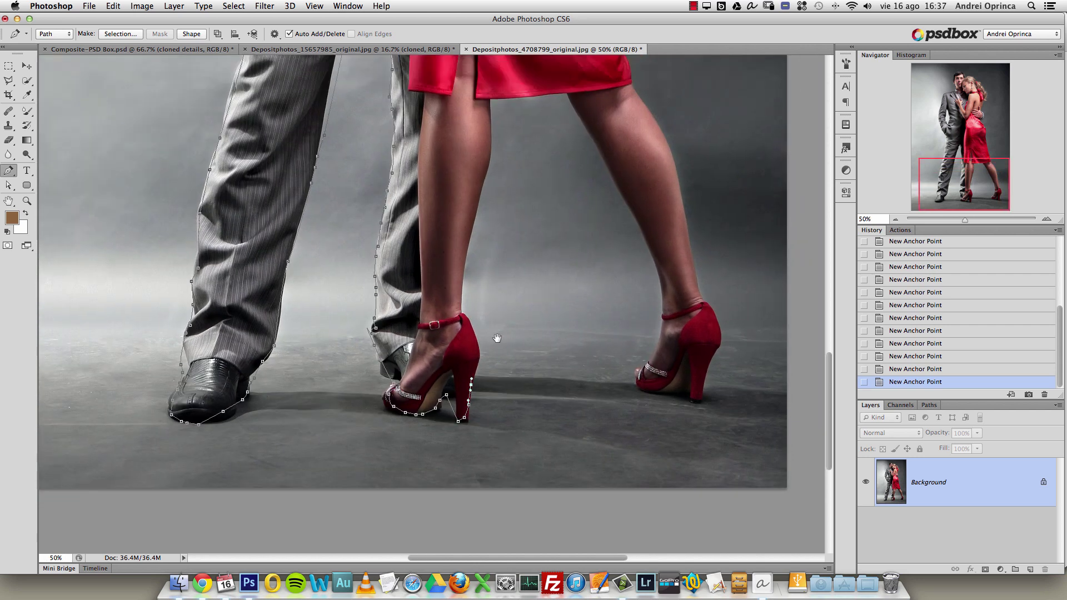
left_click(472, 369)
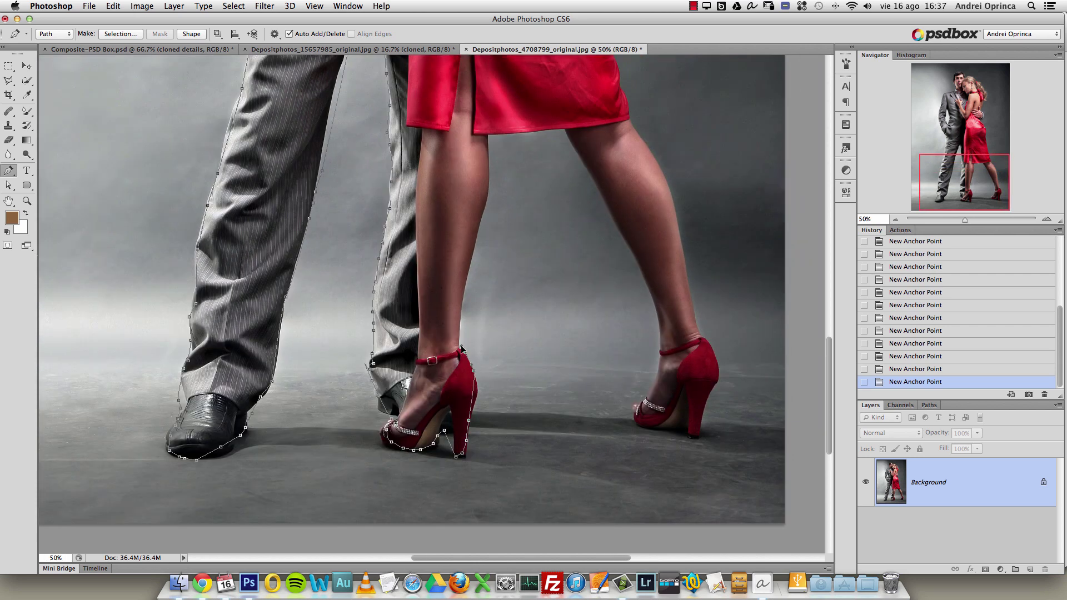
Carry the path up the woman's front calf, along the dress hem and down the inner edge of her rear leg.
left_click_drag(477, 235, 484, 218)
left_click(488, 133)
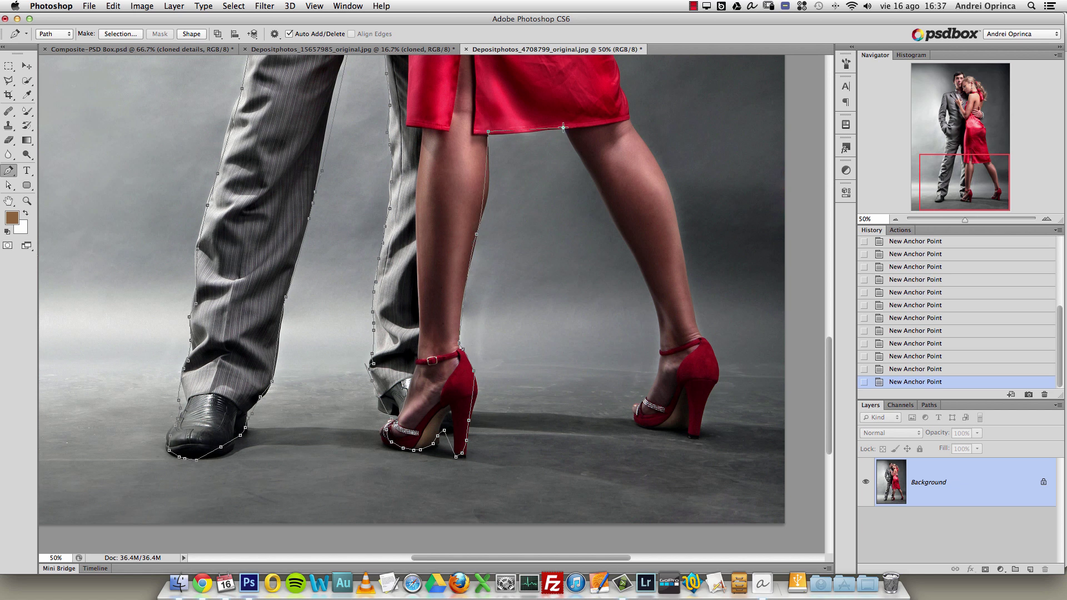
left_click_drag(631, 254, 646, 297)
Trace the path around the woman's rear red shoe and up the back of her calf to the dress hem.
left_click_drag(659, 340, 654, 364)
left_click_drag(638, 409, 683, 436)
left_click(711, 388)
left_click(718, 350)
left_click(712, 335)
left_click(707, 324)
left_click(684, 204)
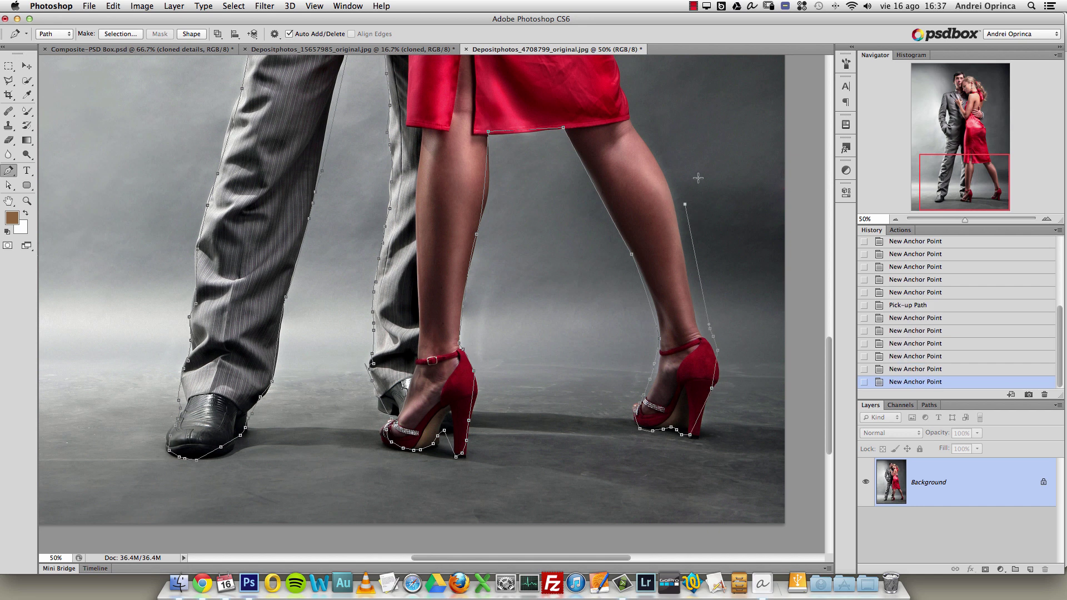
left_click(633, 118)
Trace the path up the back edge of the red dress, over the hip to the waist below the man's cuff.
scroll(644, 134, "up", 10)
left_click(643, 234)
left_click(641, 203)
left_click(636, 150)
left_click(628, 136)
left_click(597, 84)
scroll(647, 105, "up", 10)
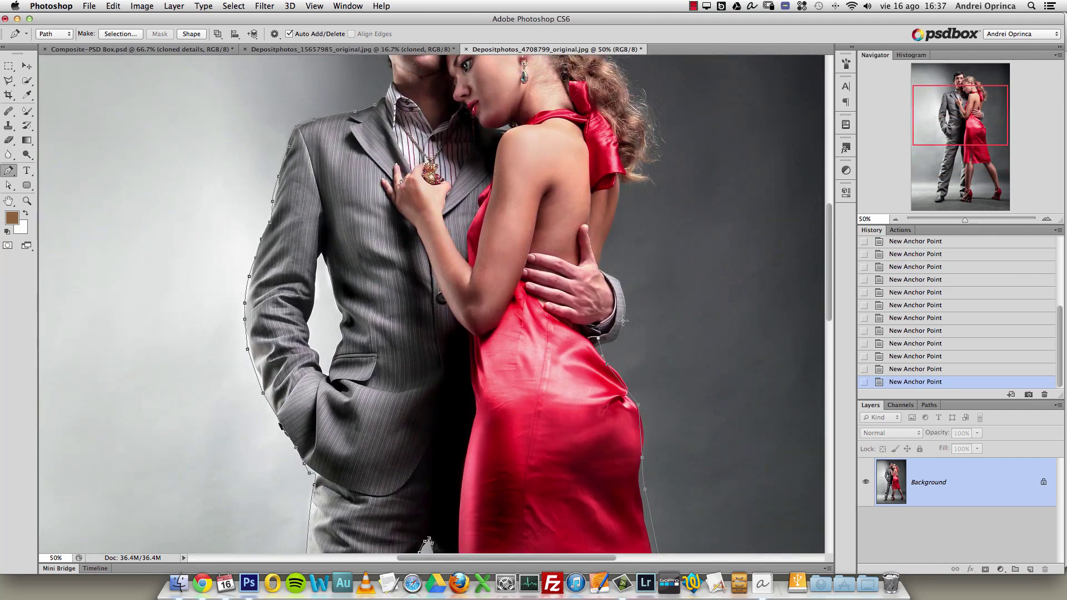
Continue the path around the man's cuff and up the woman's upper arm to the ends of her hair.
left_click(617, 278)
left_click(603, 248)
left_click(620, 187)
left_click(634, 199, "super")
left_click(618, 211, "alt")
left_click_drag(618, 195, 685, 370)
Loop the path loosely around the woman's curly hair, leaving a wide margin of background.
left_click(714, 306)
left_click(644, 152)
left_click(535, 112)
left_click(487, 99)
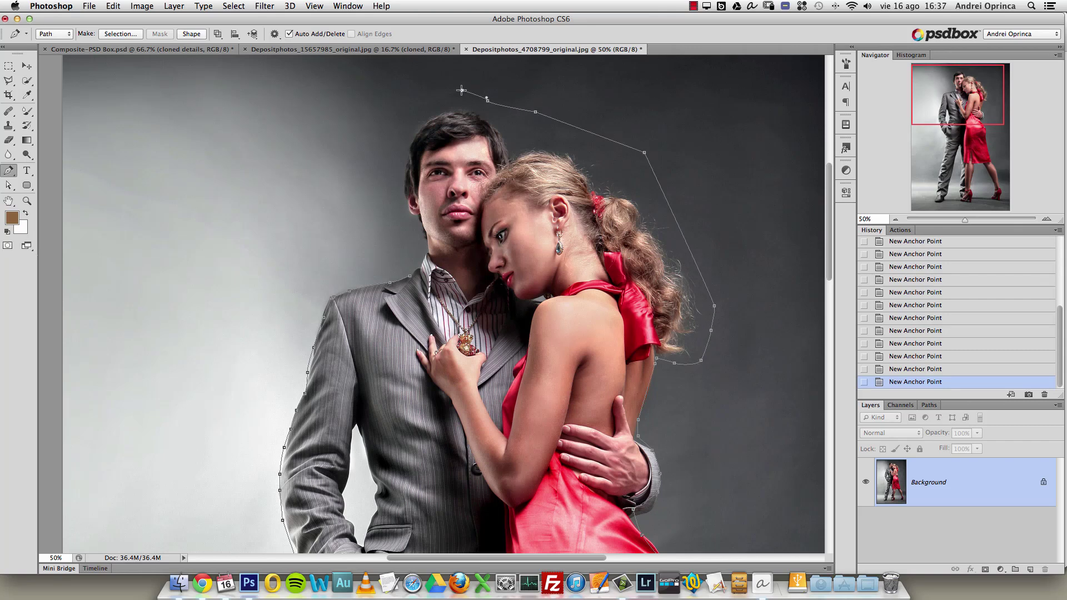
Carry the path loosely around the man's head, down his neck to the collar, and close it at his shoulder.
left_click(435, 107)
left_click(410, 125)
left_click(394, 143)
left_click(392, 161)
left_click(393, 181)
left_click(404, 205)
left_click(413, 222)
left_click(422, 241)
left_click(409, 276)
Convert the closed path into a new anti-aliased selection with a feather radius of 0 pixels.
right_click(581, 221)
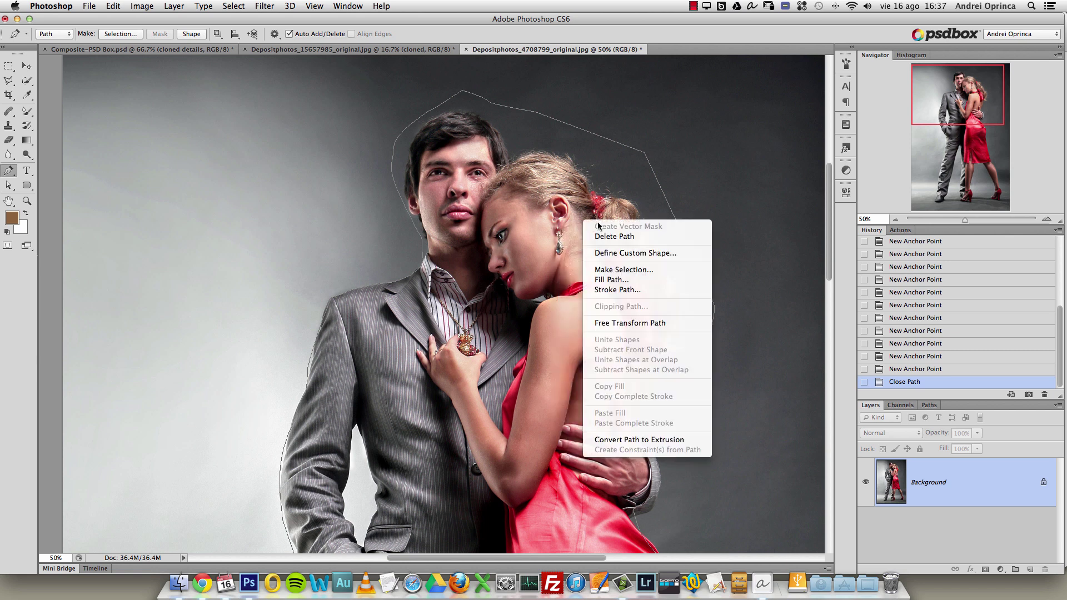
left_click(631, 272)
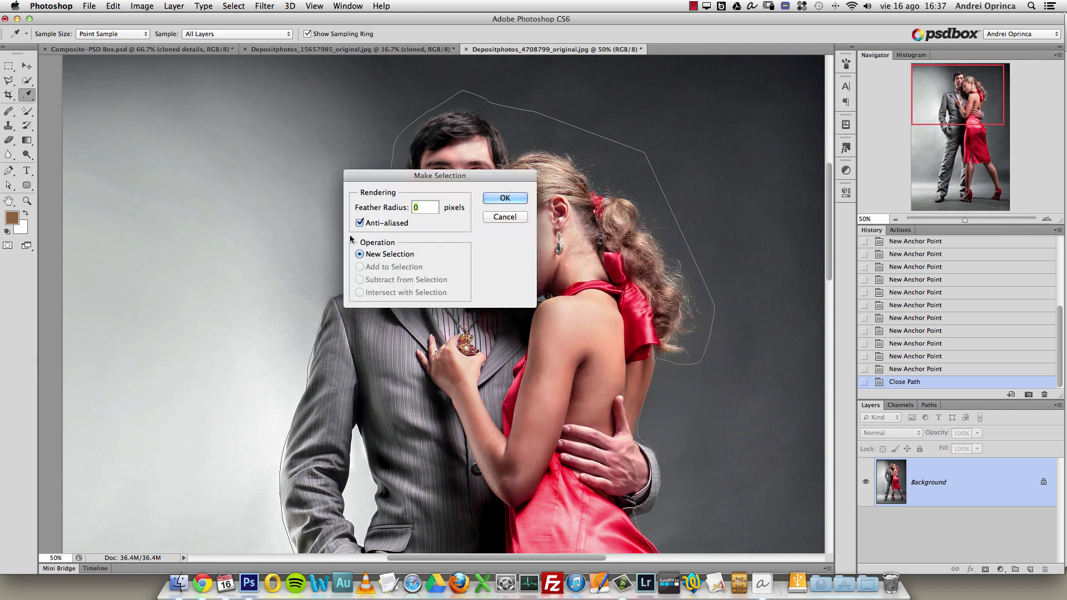
left_click(505, 199)
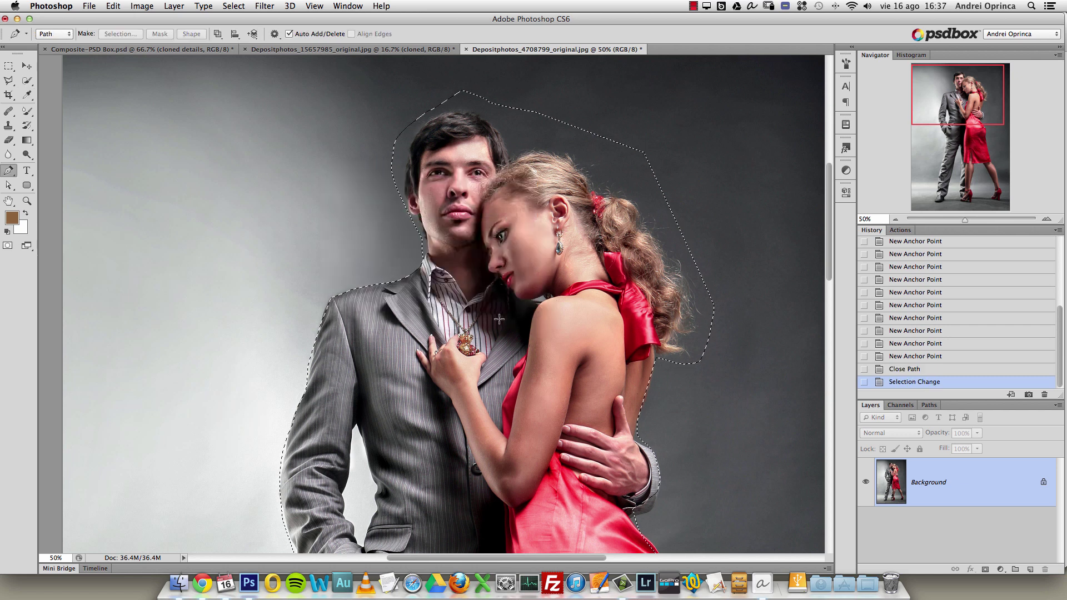
left_click_drag(538, 308, 520, 237)
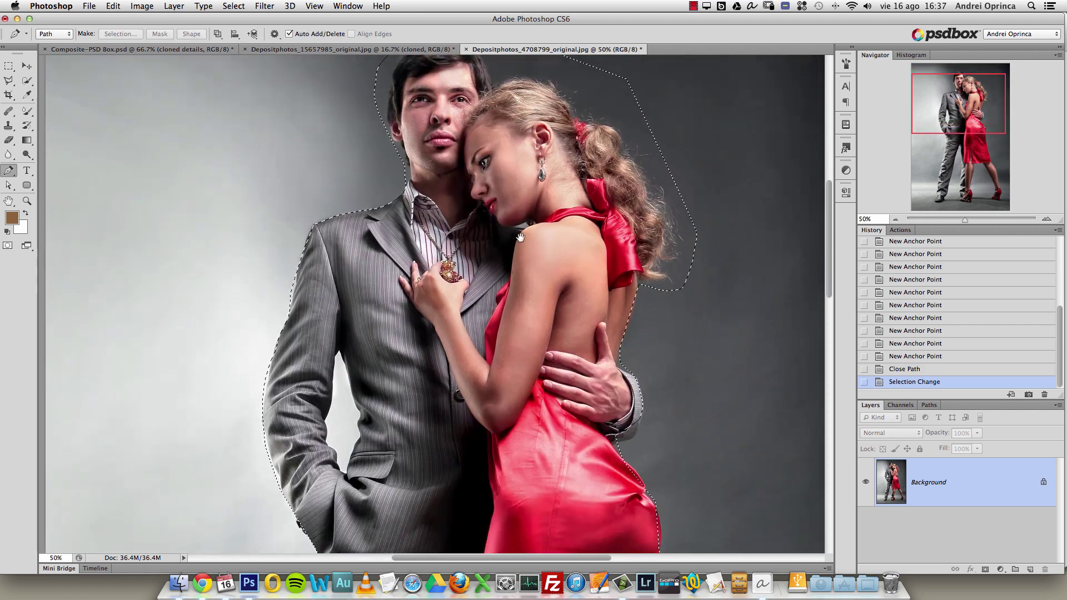
Add a layer mask from the selection to hide the studio background, and look over the cut-out couple.
left_click(985, 569)
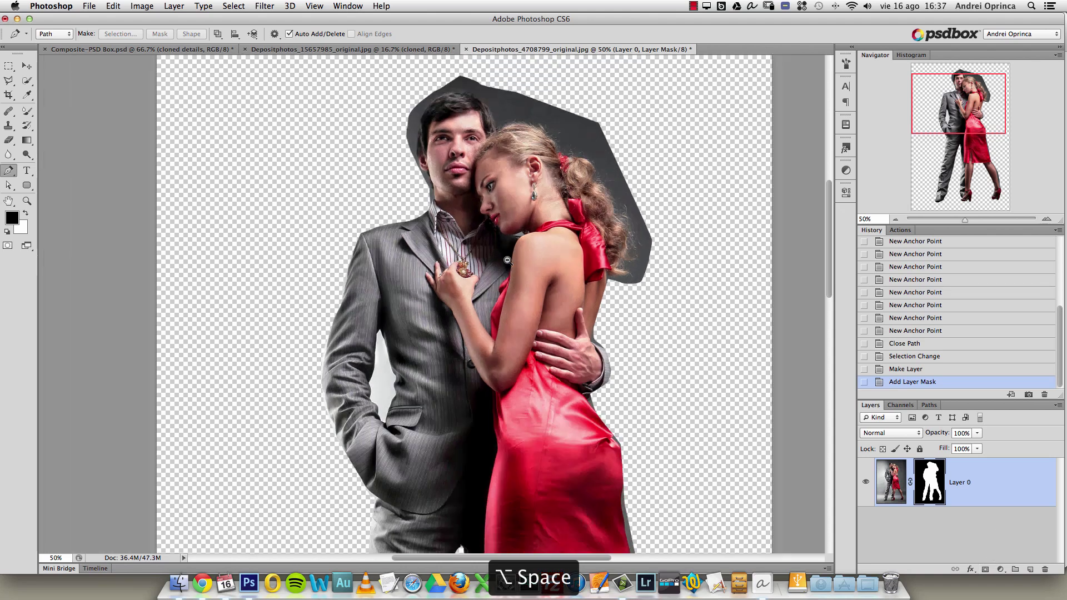
left_click(508, 261, "alt")
left_click(506, 272, "alt")
scroll(431, 247, "down", 3)
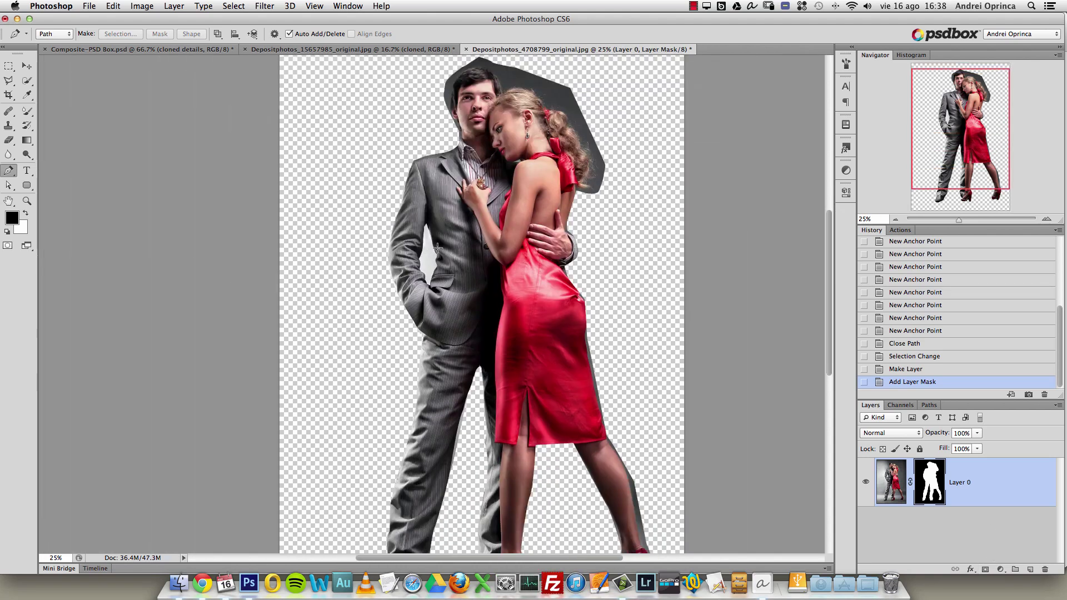
scroll(437, 248, "down", 3)
scroll(570, 158, "up", 5)
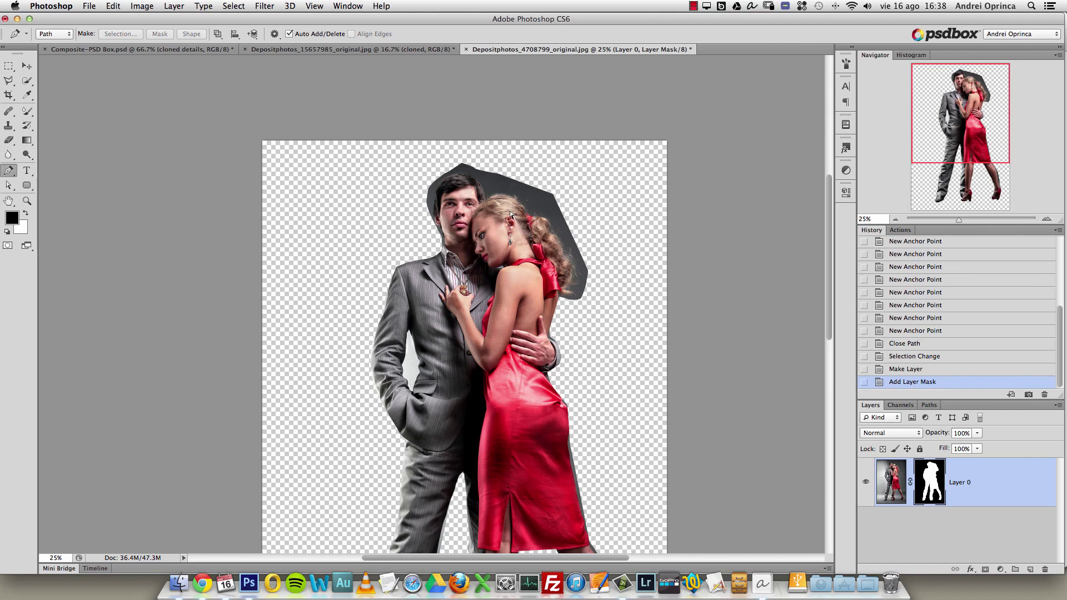
Undo the layer mask and deselect the couple.
key("alt+super+z")
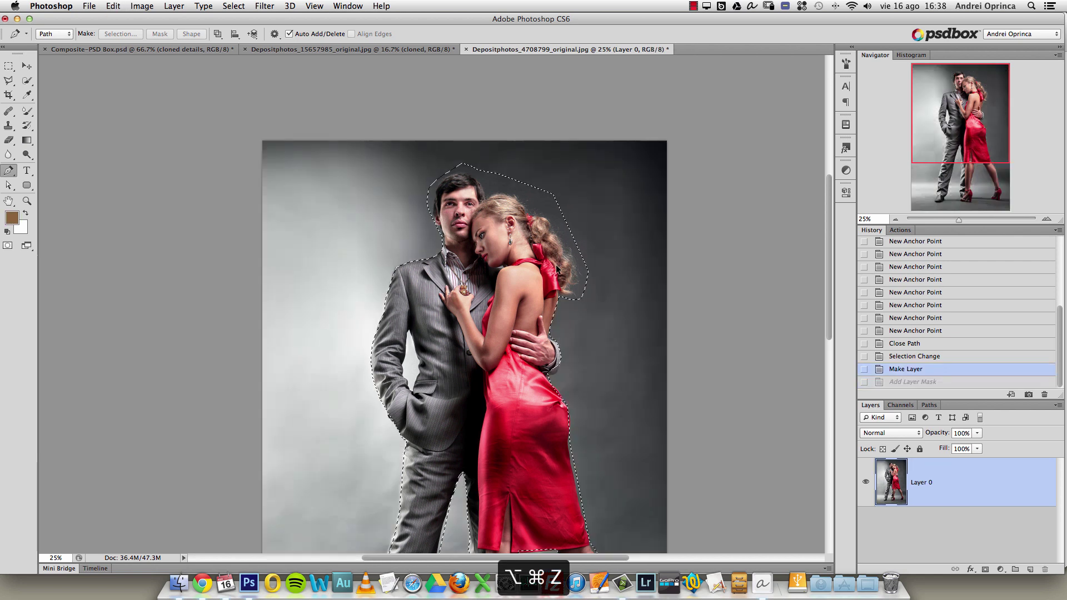
key("super+d")
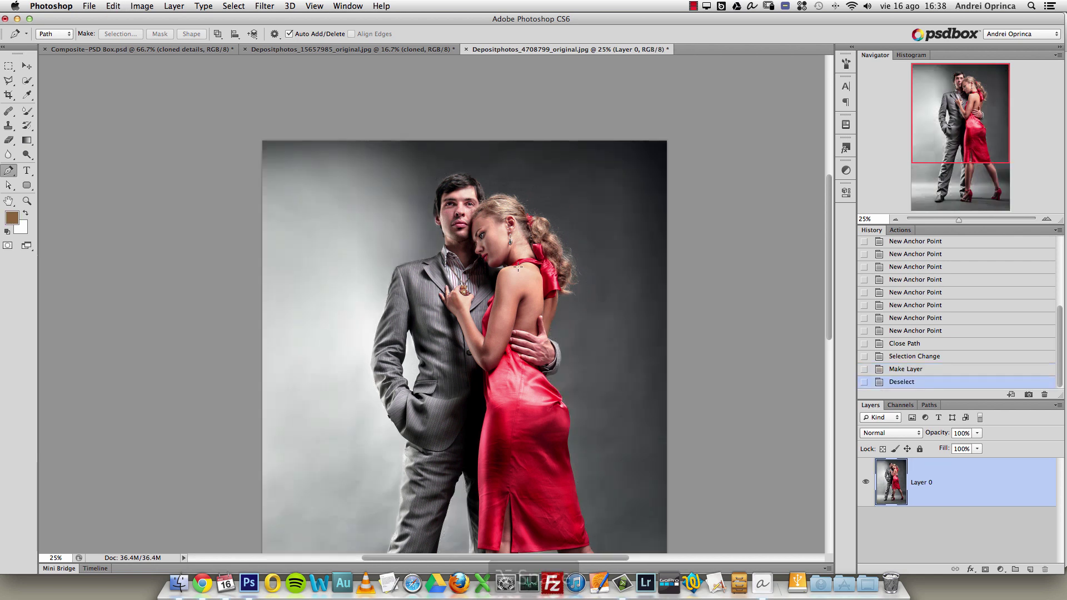
Switch to the Magnetic Lasso tool and start a selection outline at the man's jacket collar.
left_click(435, 227, "super")
left_click(435, 227, "super")
left_click(10, 82)
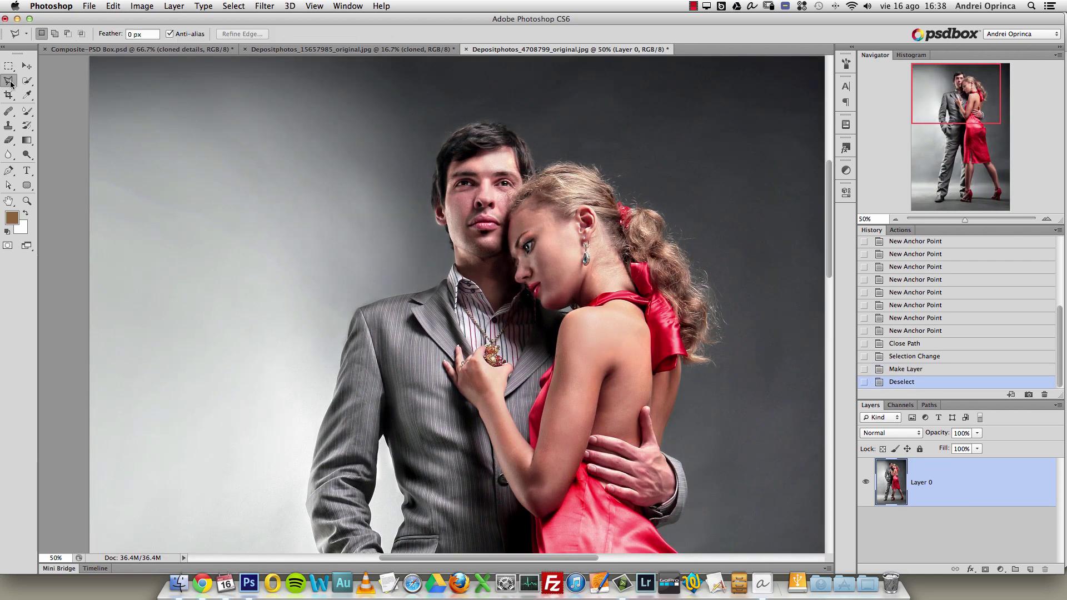
left_click(61, 99)
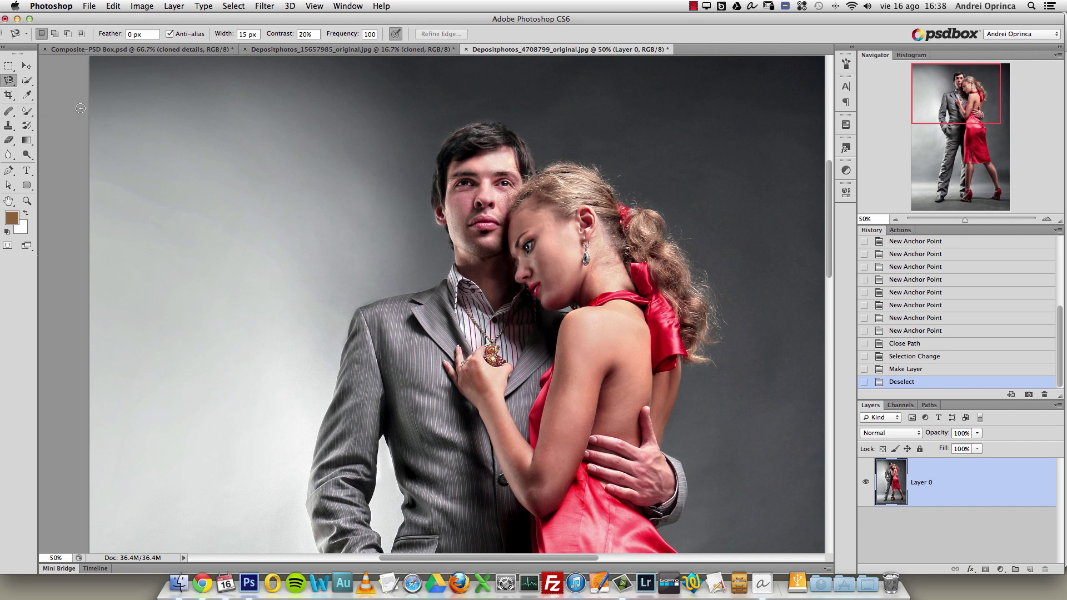
left_click_drag(419, 308, 419, 309)
key("super+space")
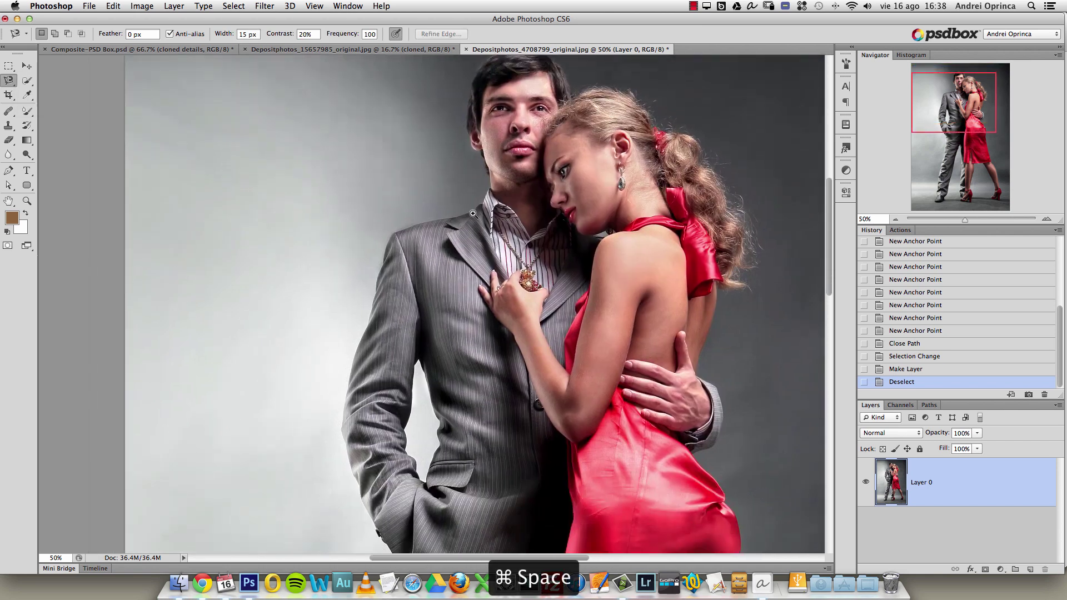
left_click(471, 217)
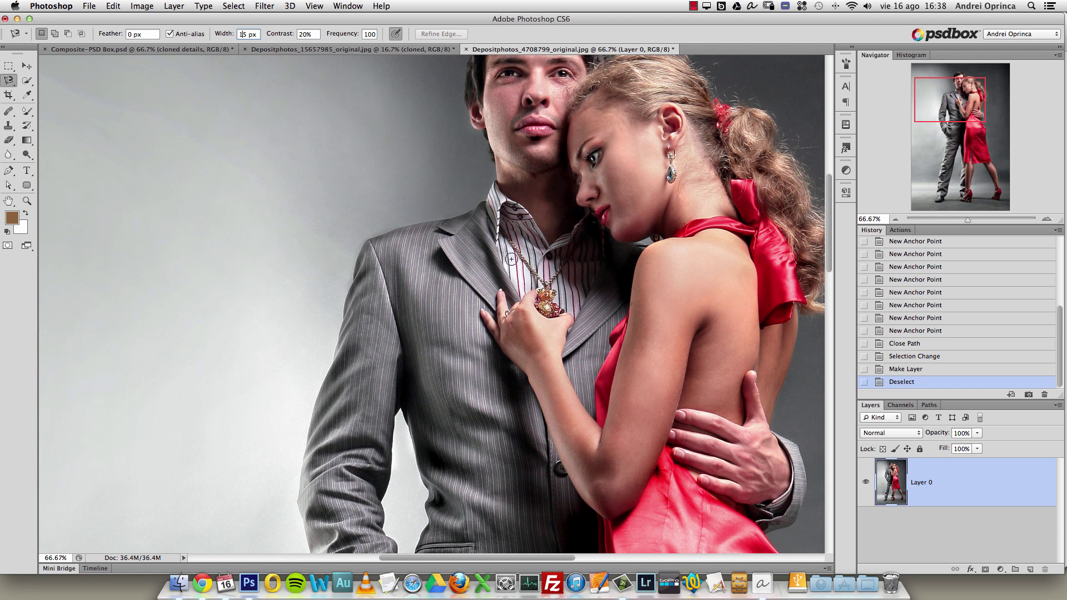
left_click(478, 205)
Trace the Magnetic Lasso outline down the man's shoulder, sleeve and jacket edge and along the outside of his trouser leg.
mouse_move(336, 340)
left_mouse_down()
mouse_move(400, 173)
mouse_move(420, 170)
left_mouse_up()
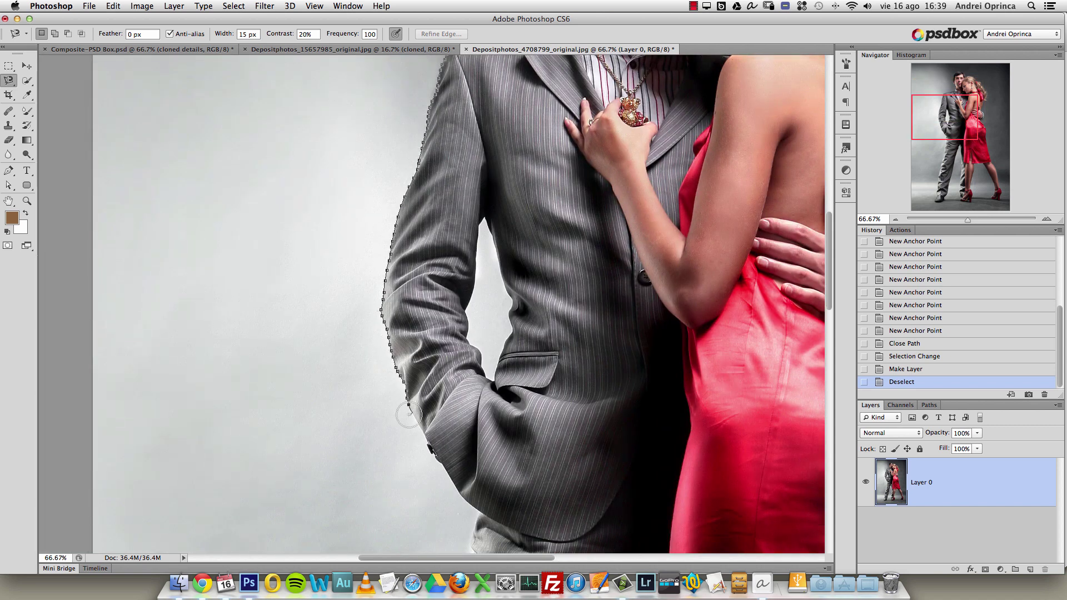
left_click_drag(414, 425, 331, 236)
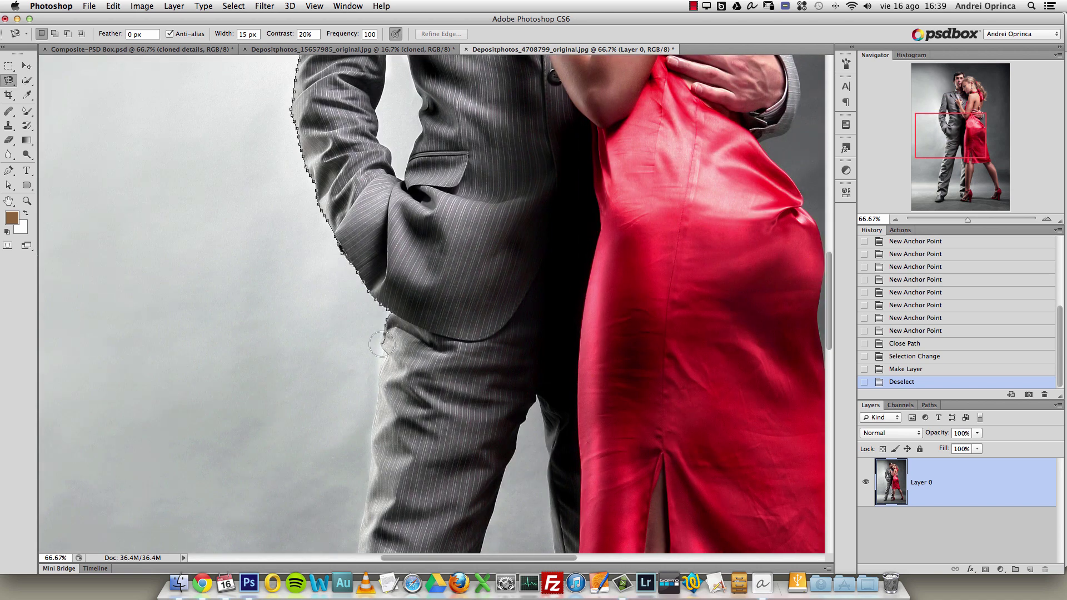
left_click_drag(369, 436, 388, 198)
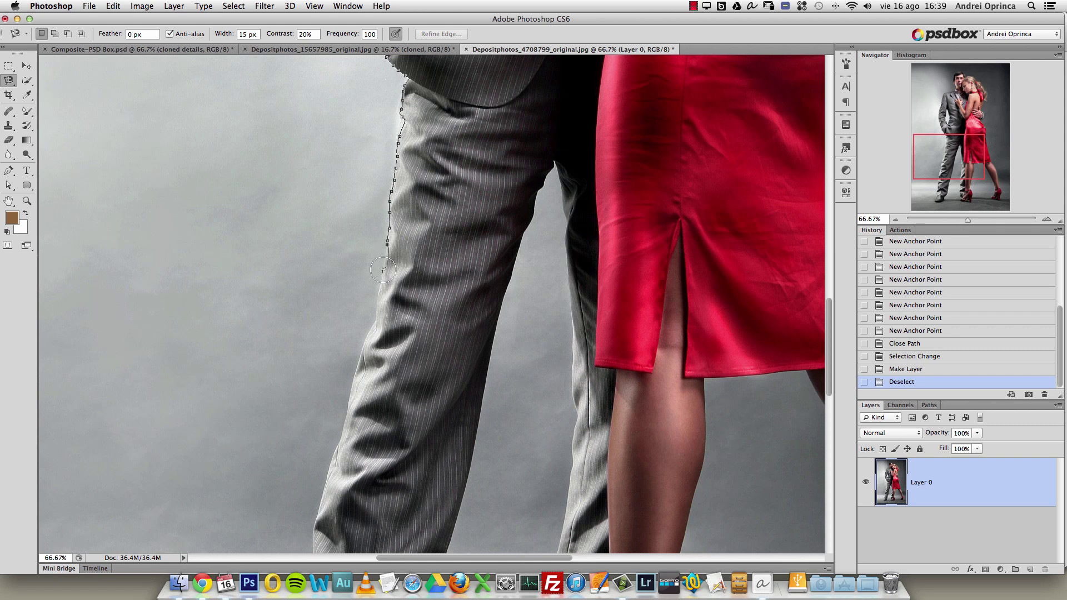
left_click_drag(340, 406, 400, 182)
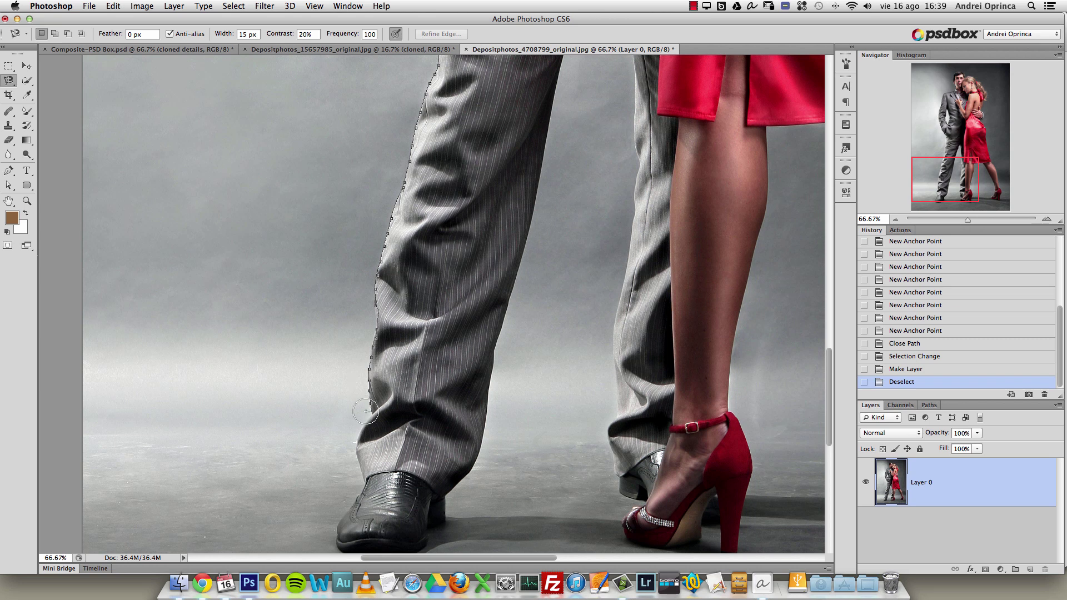
Carry the lasso outline around the man's black shoe, up the inner trouser edge and over the crotch to his other leg.
left_click_drag(335, 523, 312, 385)
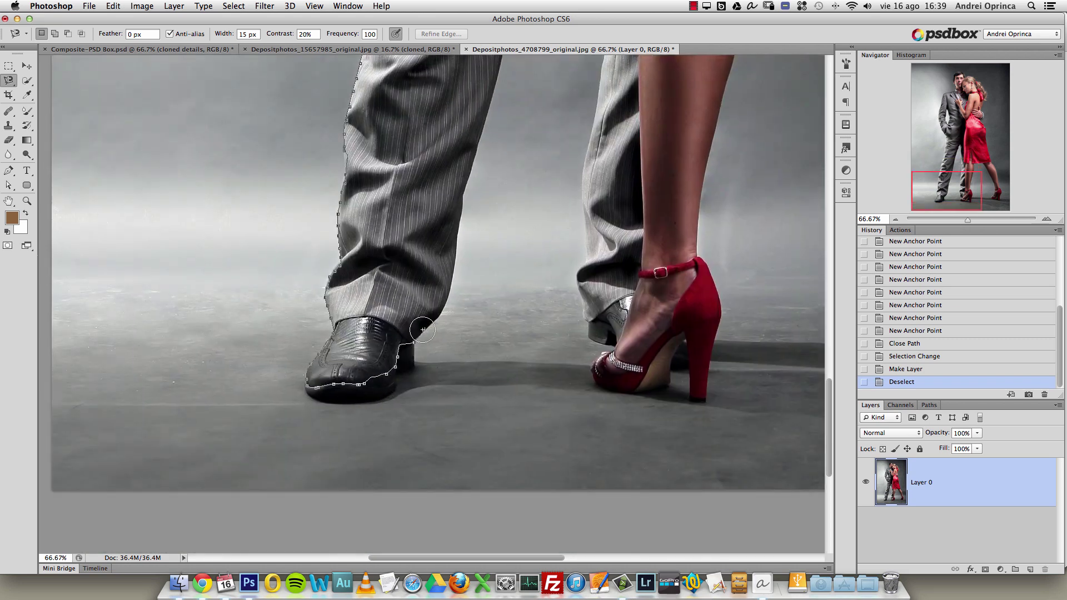
mouse_move(482, 136)
left_mouse_down()
mouse_move(443, 209)
mouse_move(432, 308)
left_mouse_up()
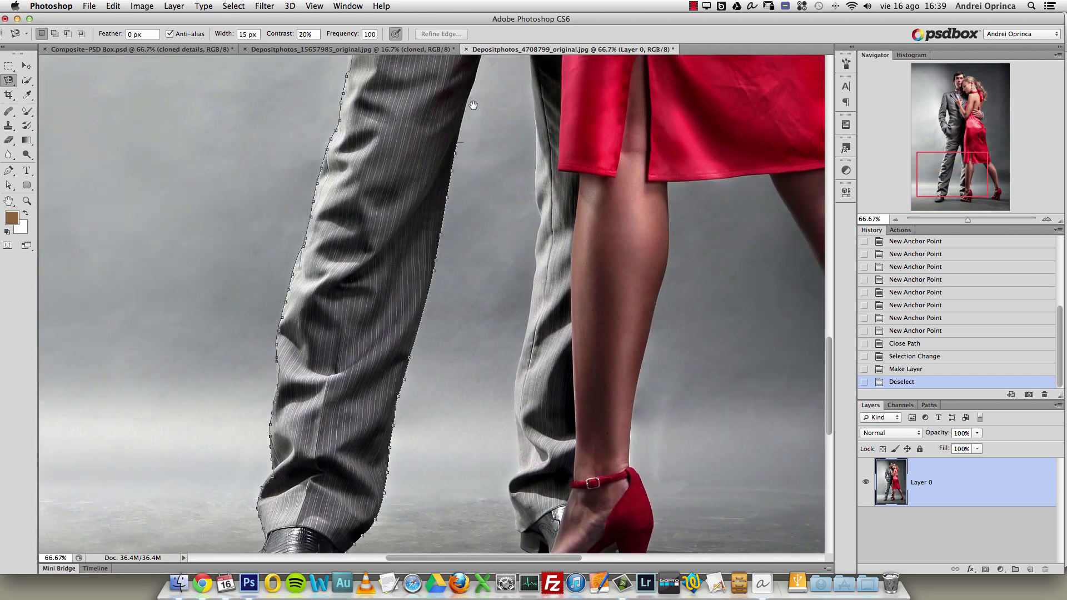
left_click_drag(473, 104, 441, 250)
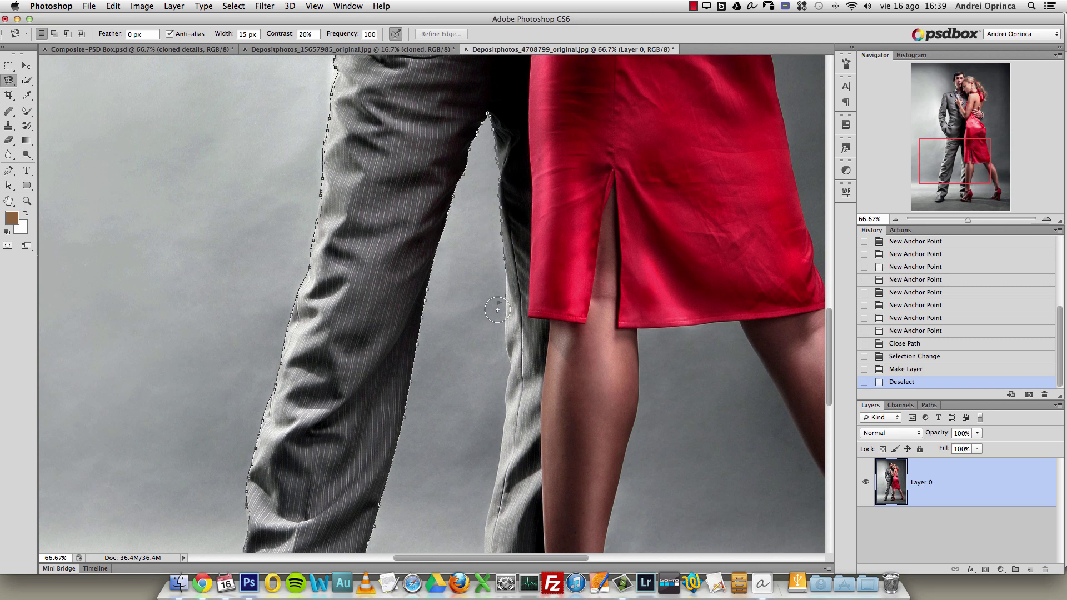
Continue the lasso outline down the second trouser leg, around the woman's front shoe and leg, and around her rear shoe.
left_click_drag(500, 410, 504, 161)
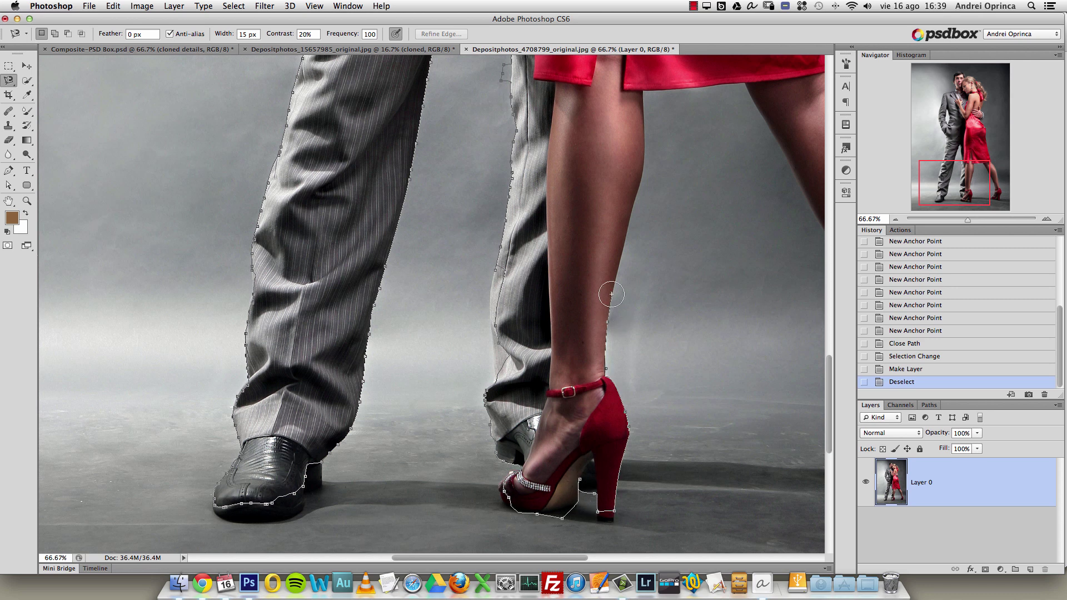
mouse_move(653, 103)
left_mouse_down()
mouse_move(489, 184)
mouse_move(464, 210)
left_mouse_up()
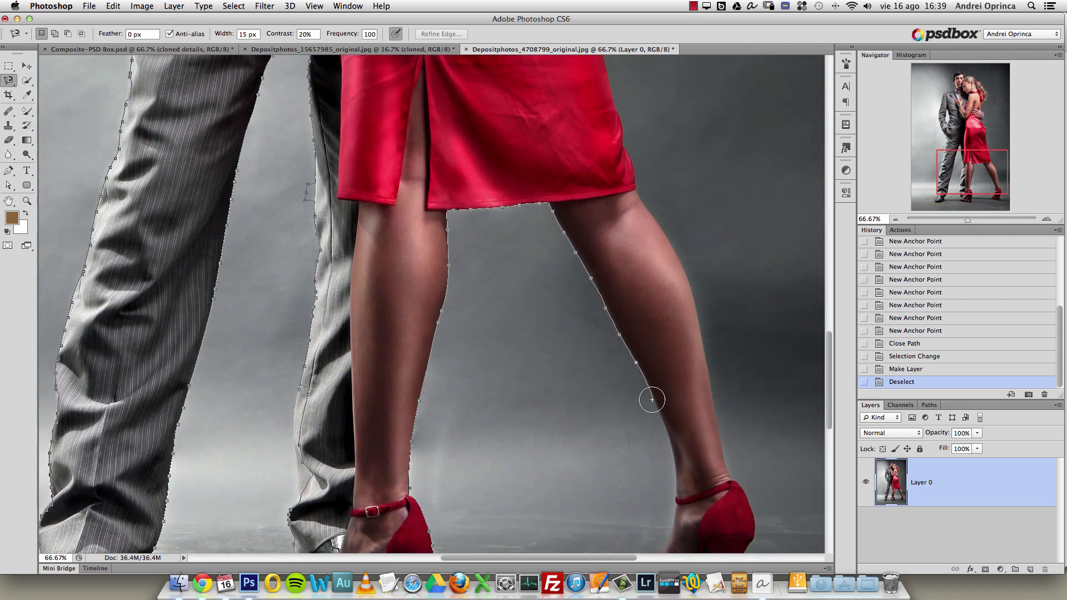
left_click_drag(670, 466, 559, 228)
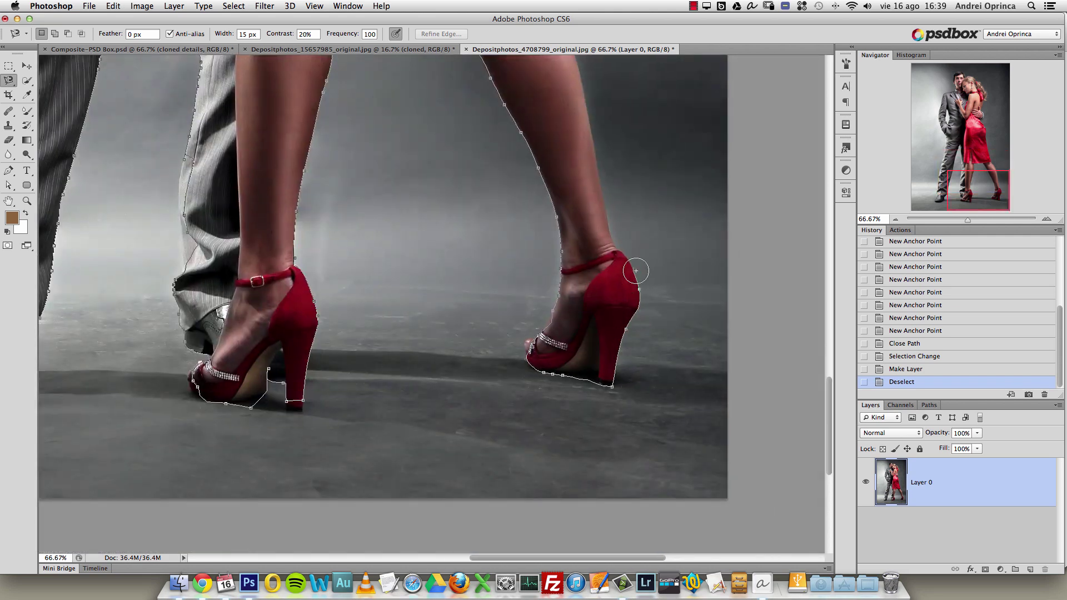
Continue the lasso outline up the woman's rear leg, dress and back, then loosely around the couple's hair, and close the selection.
left_click_drag(588, 124, 609, 429)
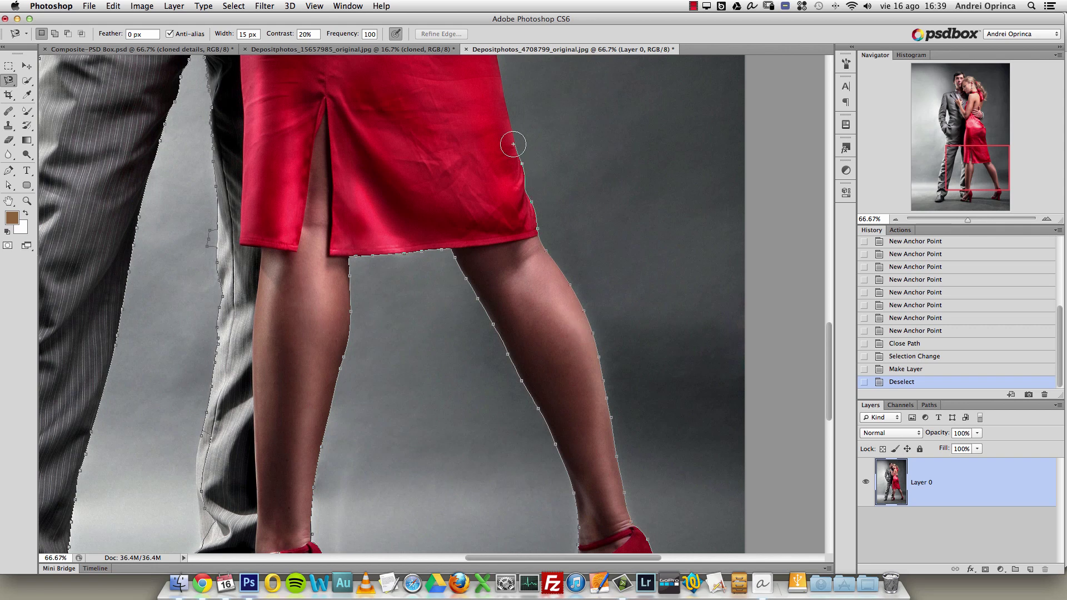
left_click_drag(500, 100, 525, 382)
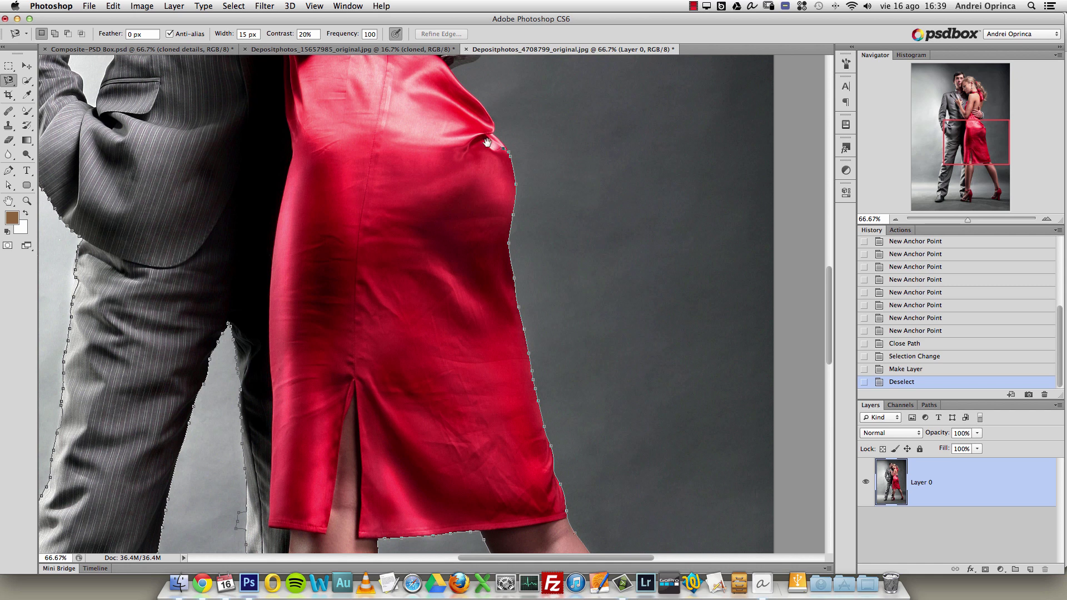
left_click_drag(506, 142, 549, 330)
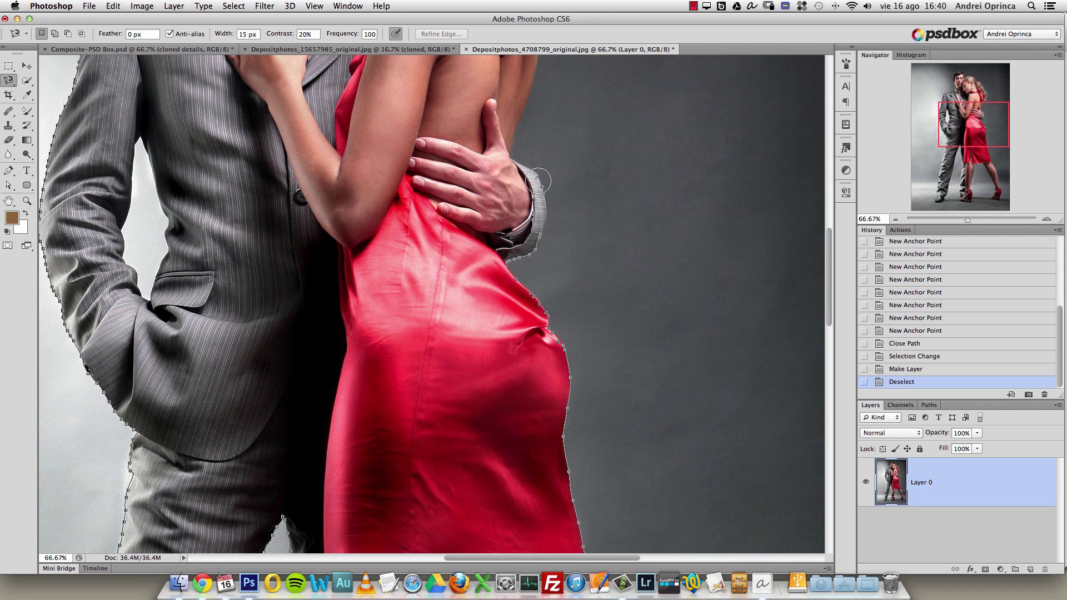
left_click_drag(517, 139, 514, 323)
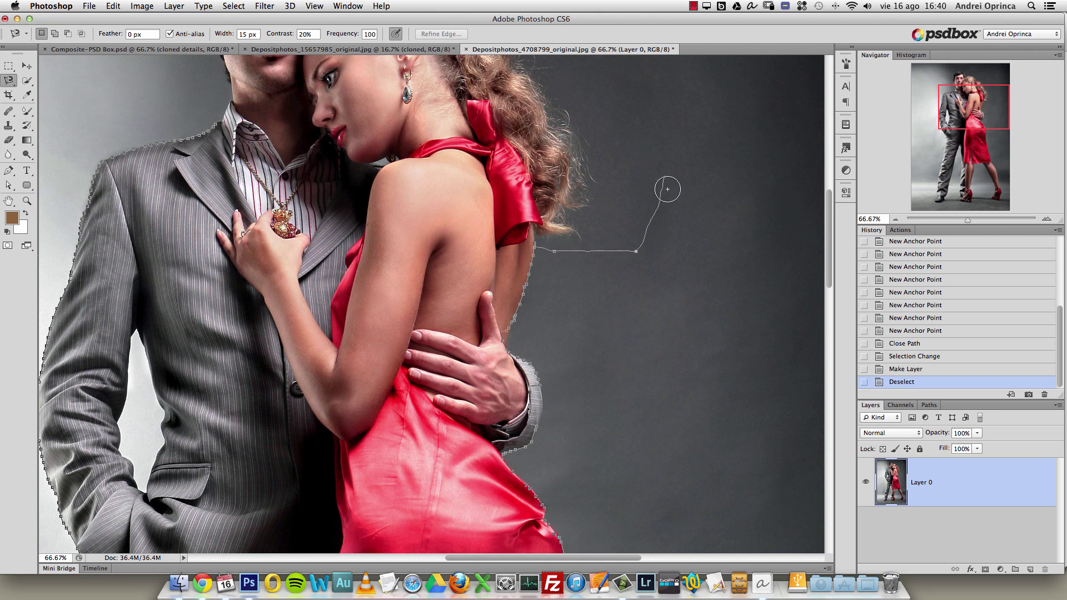
scroll(661, 178, "up", 10)
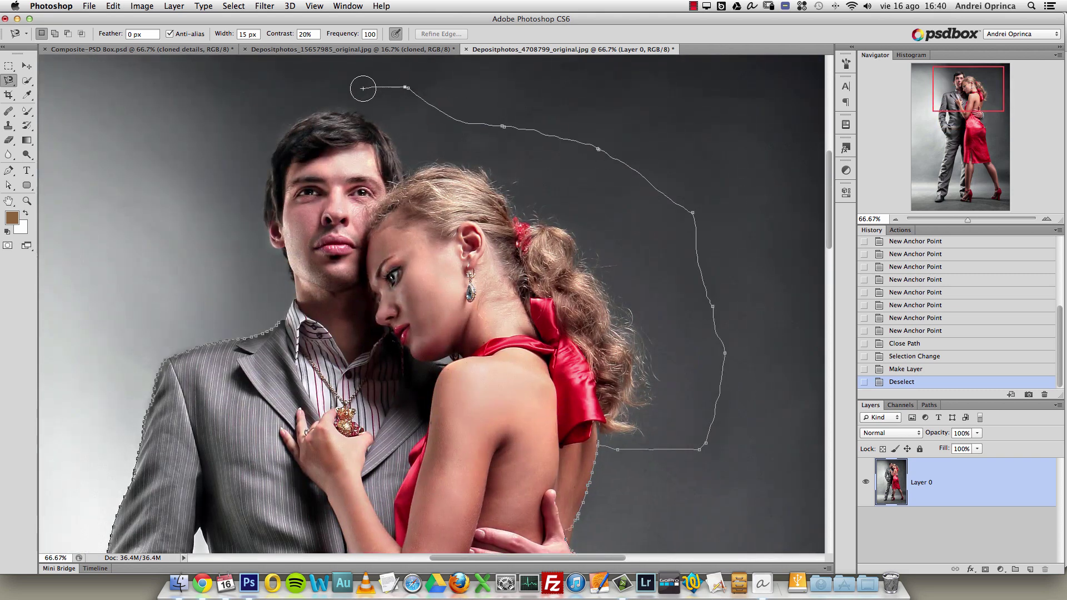
left_click(283, 320)
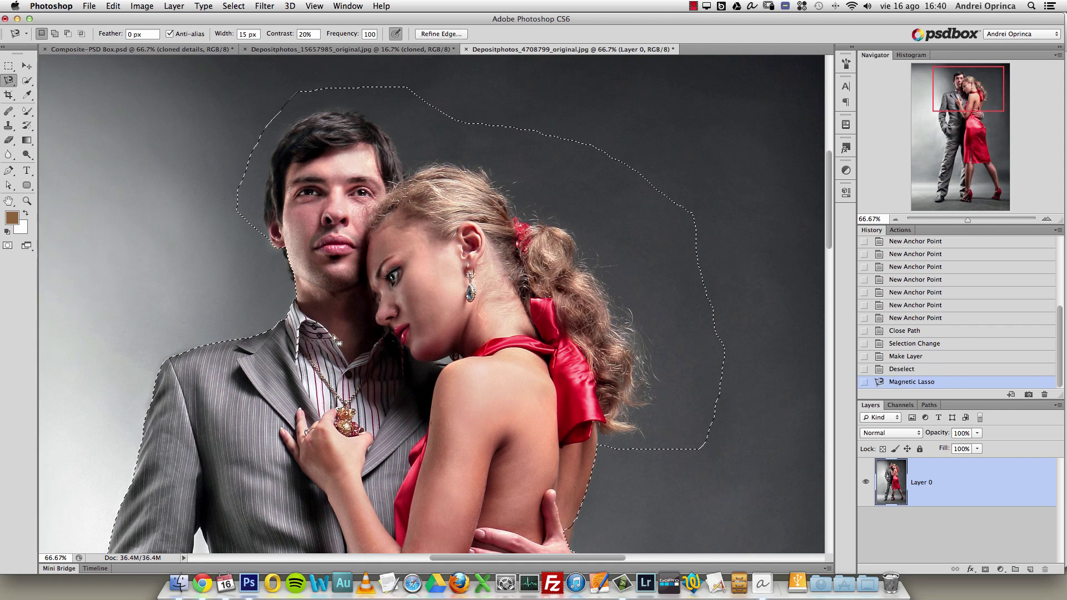
Turn the lasso selection into a layer mask on Layer 0 and check the cutout from heads to shoes.
left_click_drag(295, 327, 304, 312)
left_click(385, 266, "alt")
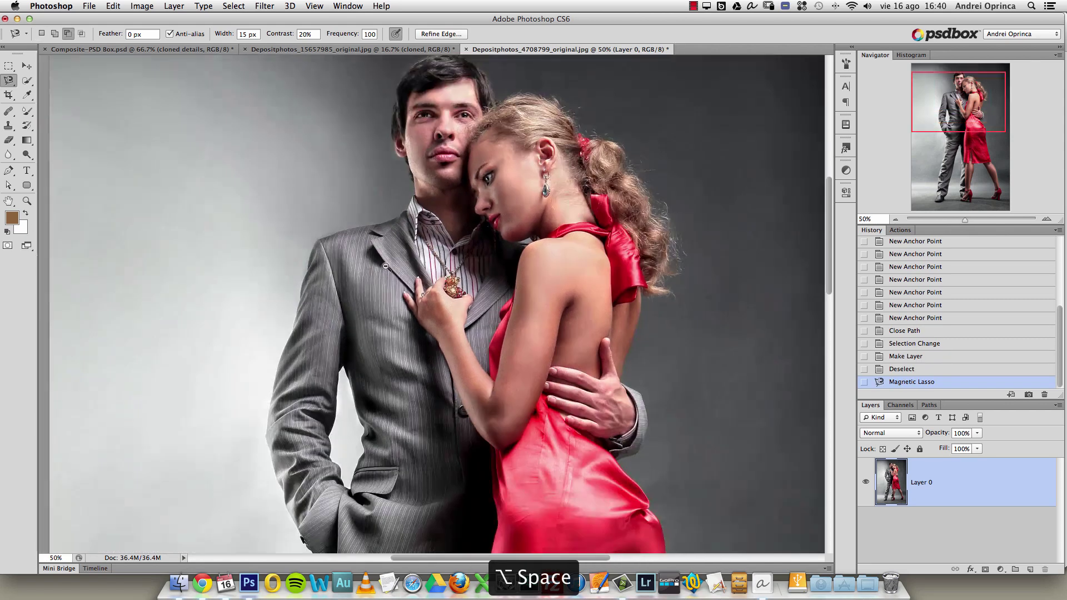
left_click(385, 266, "alt")
left_click(985, 569)
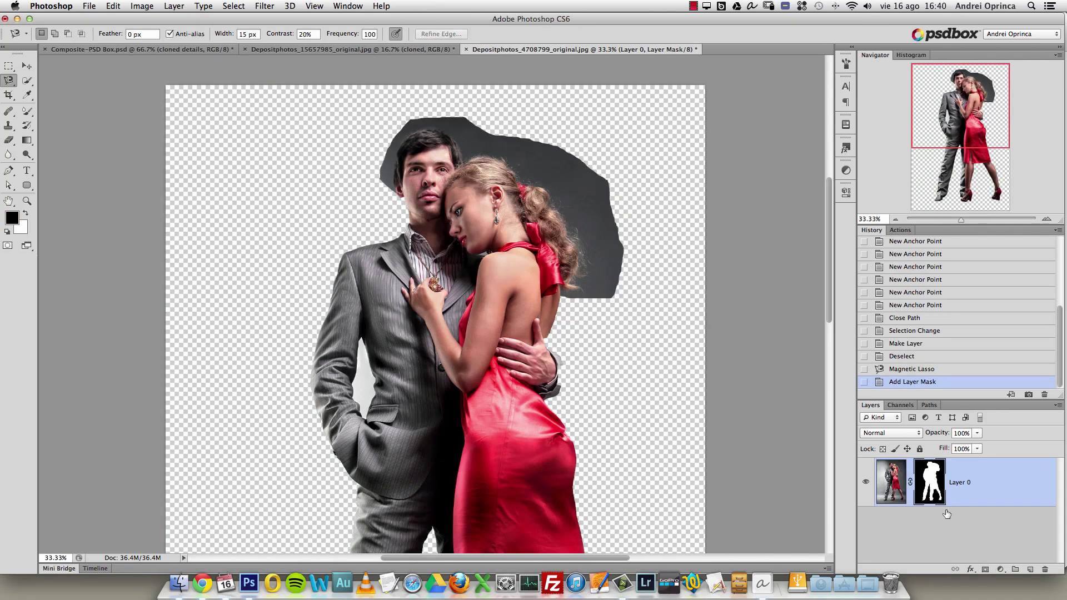
scroll(422, 250, "down", 10)
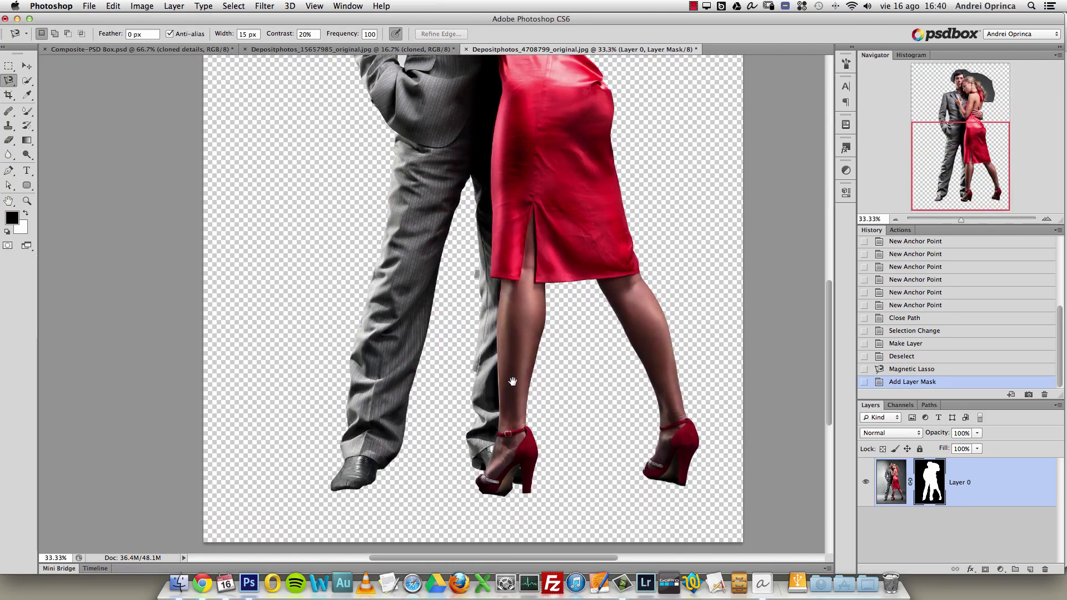
scroll(512, 382, "up", 10)
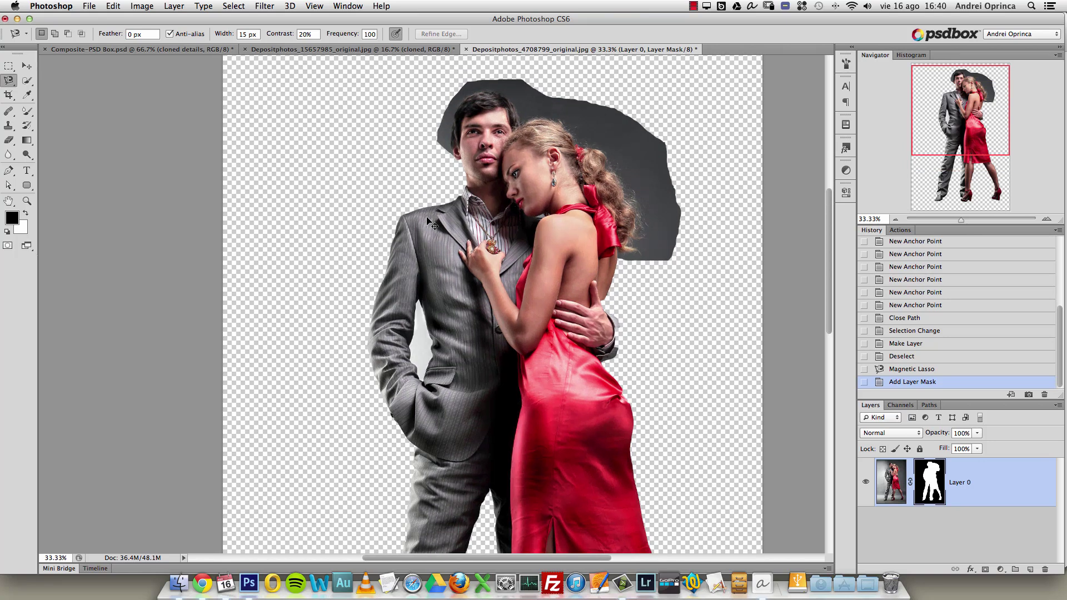
Close the couple photo without saving and bring up the Composite-PSD Box.psd document.
key("super+w")
key("super+d")
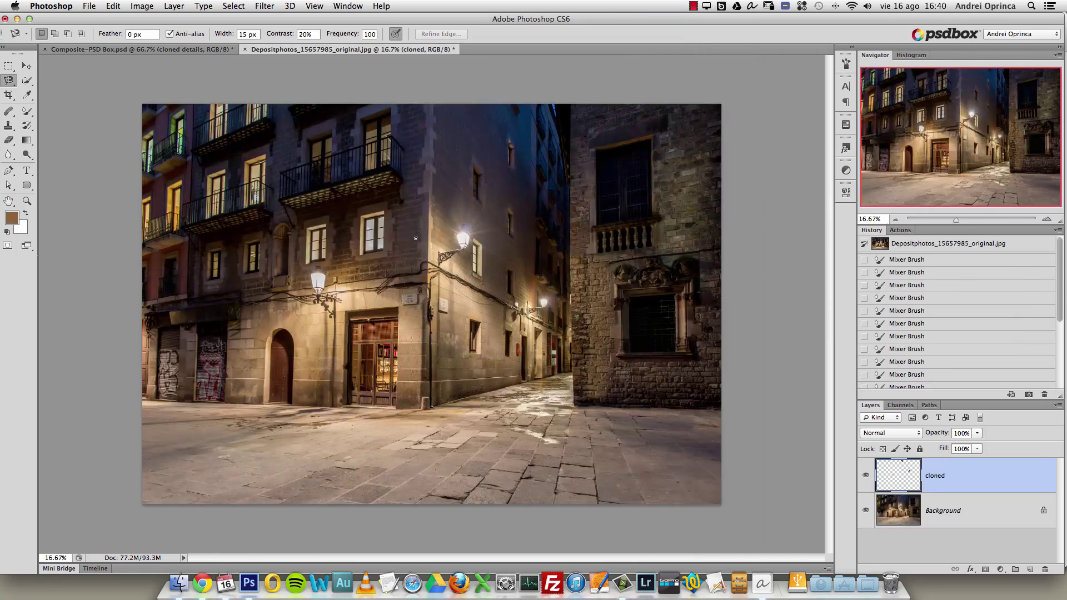
left_click(144, 49)
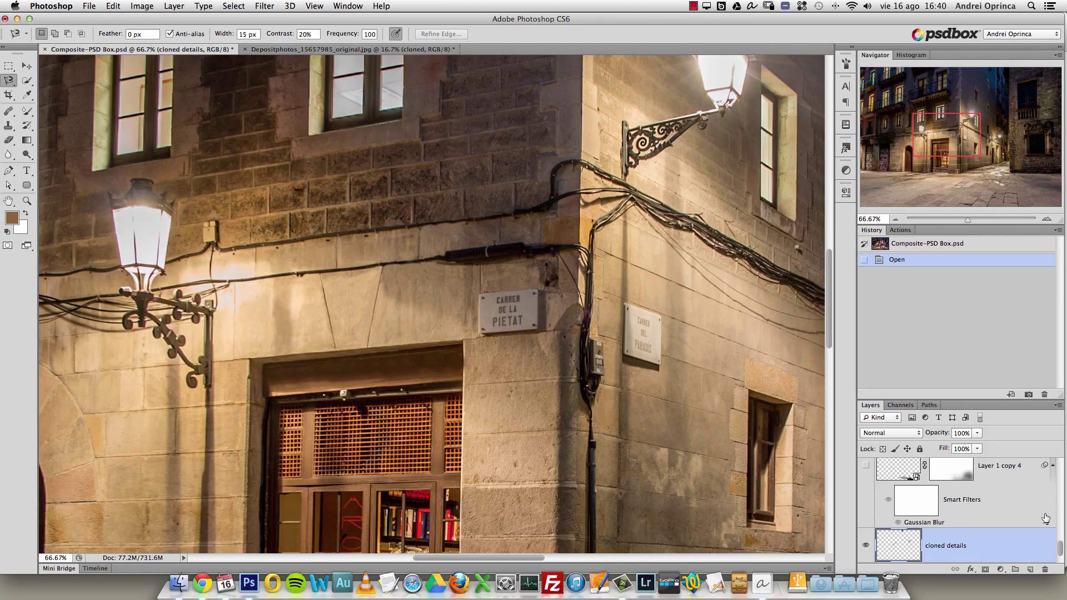
Make the couple visible in the composite, select Layer 1 copy 3 and open its smart object contents.
mouse_move(1060, 549)
left_mouse_down()
mouse_move(1061, 471)
mouse_move(1061, 549)
mouse_move(1061, 527)
left_mouse_up()
left_click(914, 479)
left_click(865, 476)
left_click(879, 476)
left_click_drag(1058, 521, 1059, 526)
left_click(916, 496)
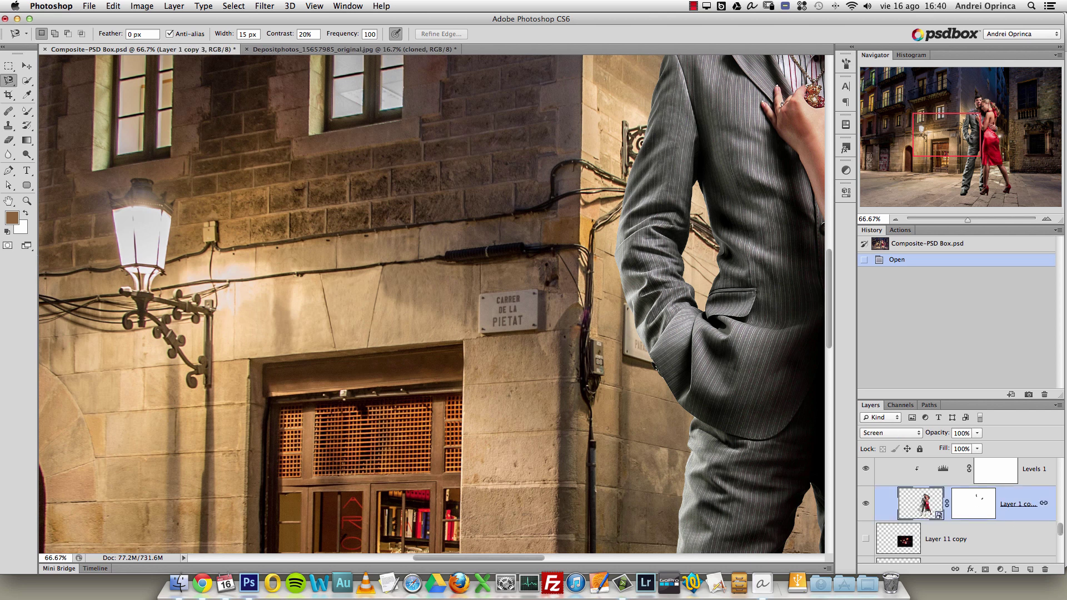
double_click(921, 503)
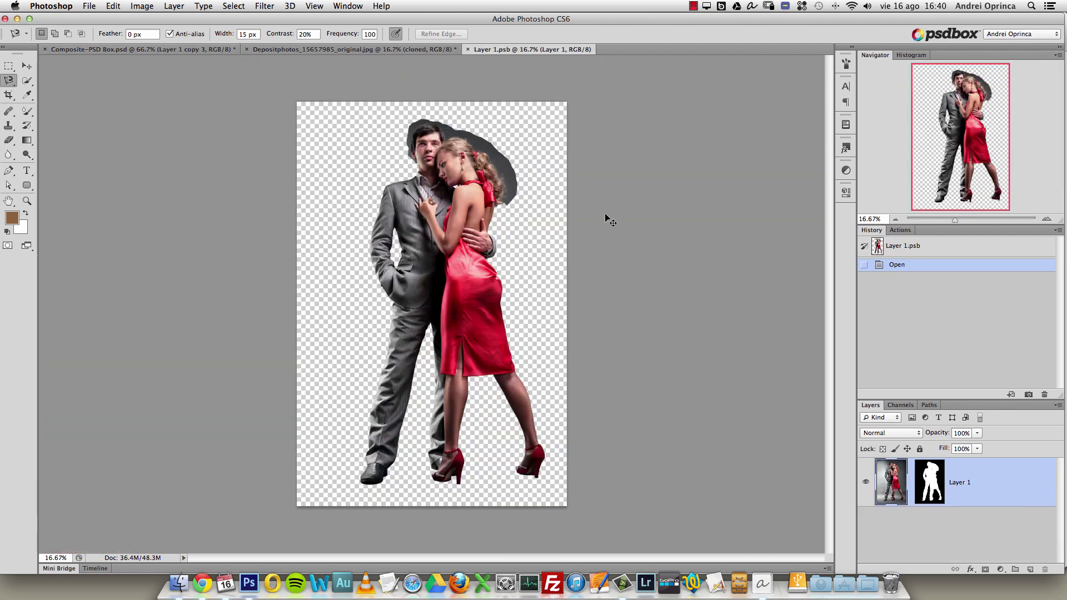
Examine the finished couple cutout in Layer 1.psb up close, turning its layer mask off and back on to compare.
key("super+1")
left_click_drag(940, 135, 965, 85)
left_click(501, 272, "alt")
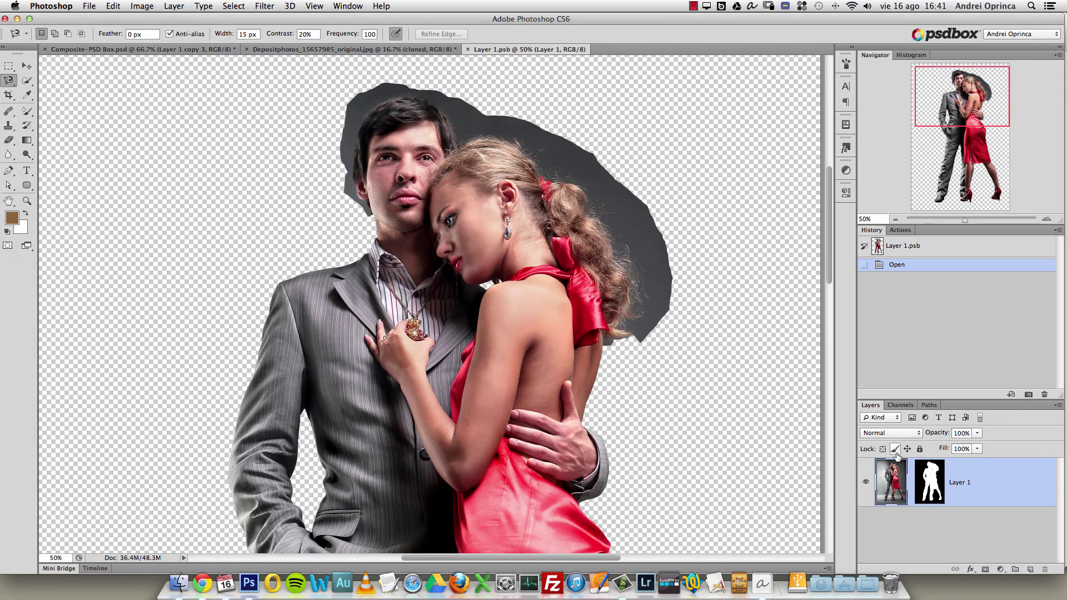
left_click(931, 485, "shift")
left_click(930, 486, "shift")
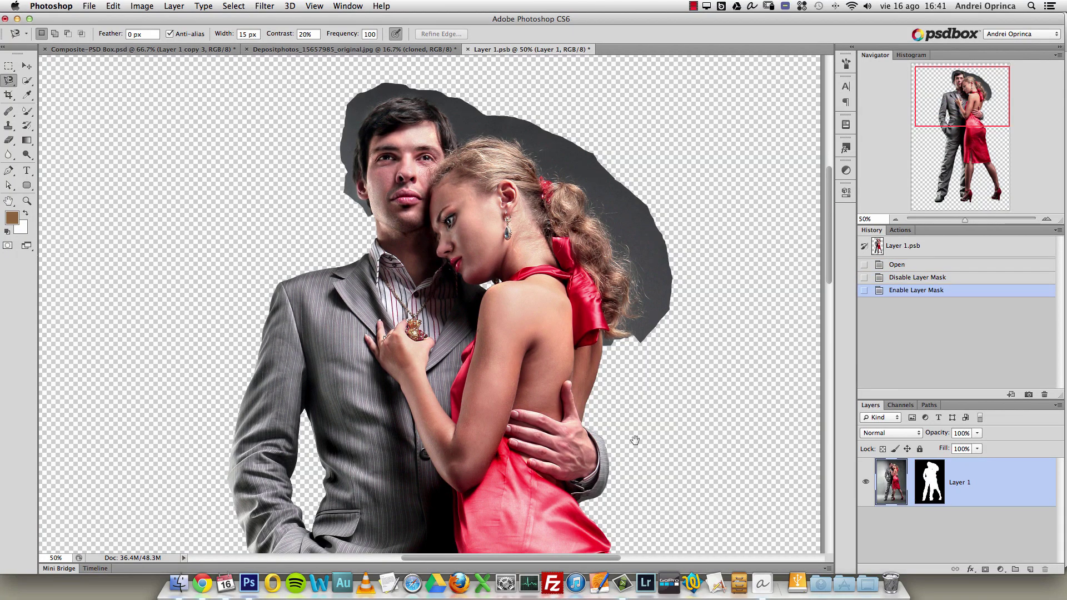
left_click_drag(635, 440, 656, 211)
left_click_drag(614, 340, 616, 172)
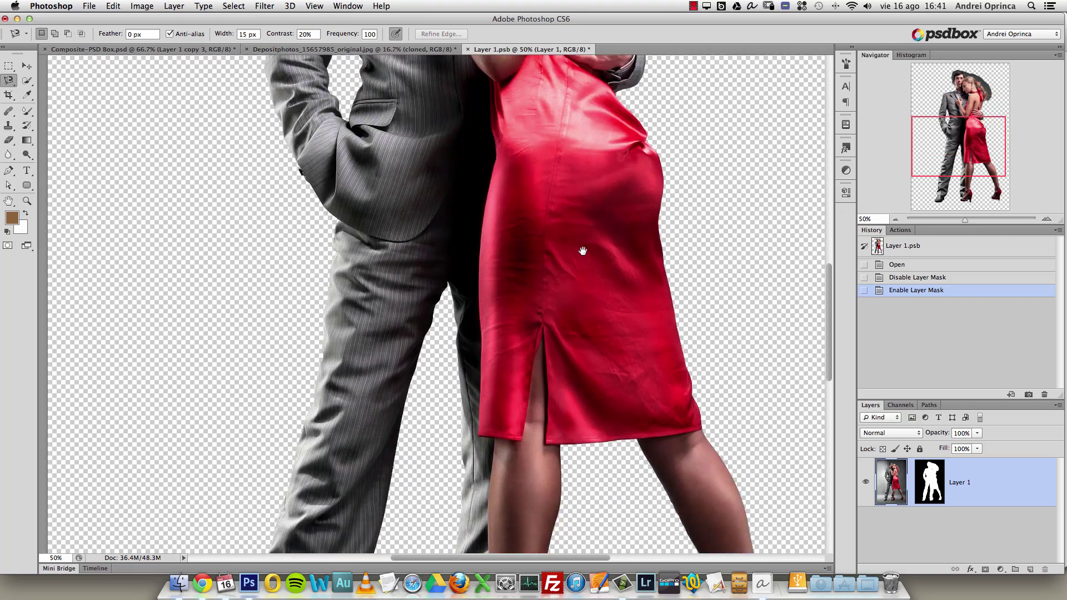
scroll(582, 251, "down", 2)
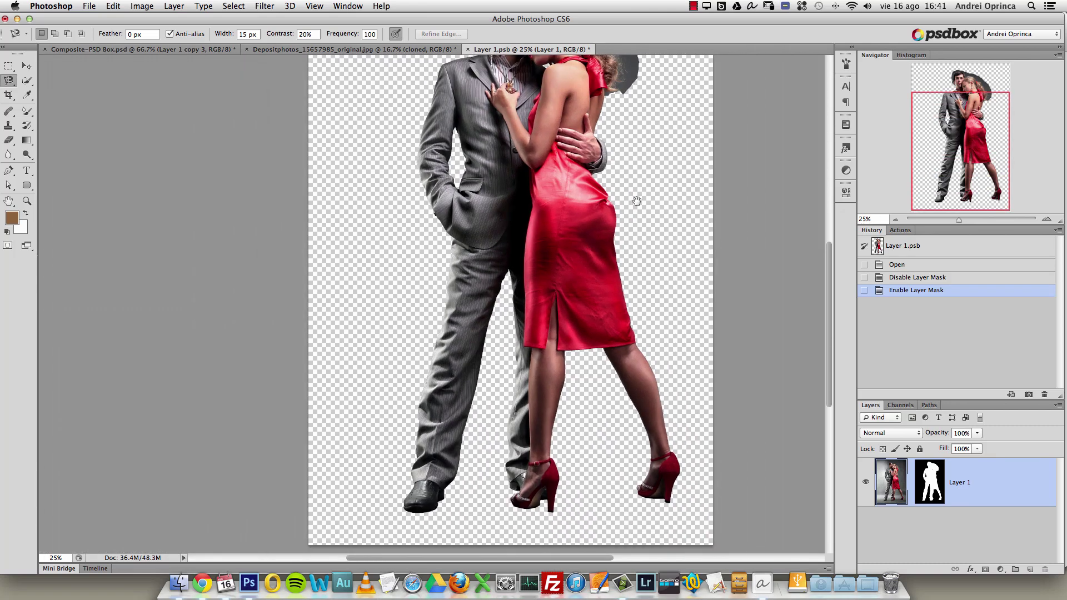
left_click_drag(635, 200, 608, 287)
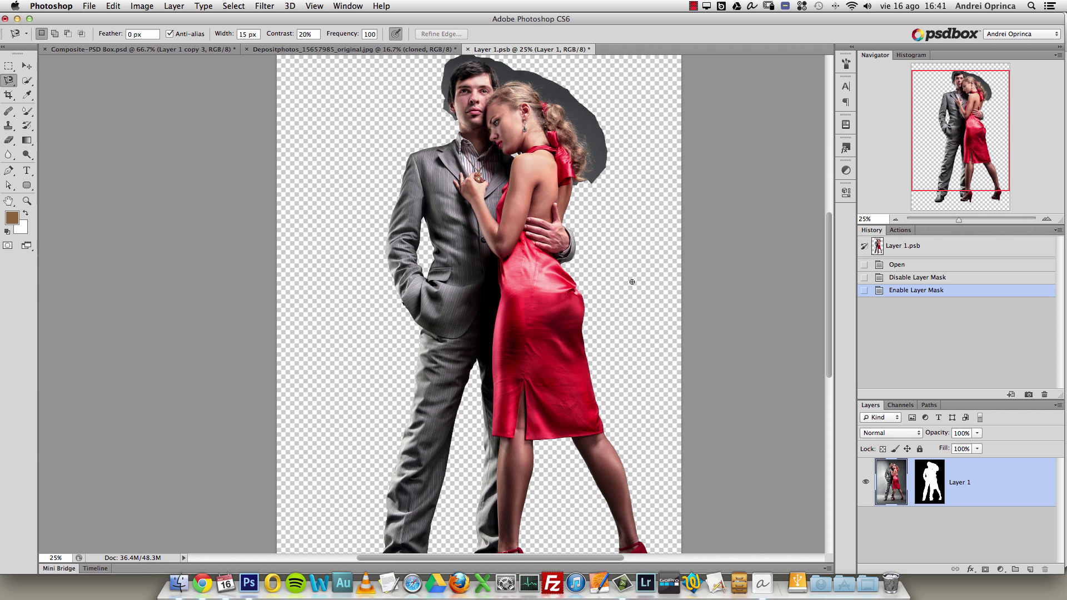
Copy the masked couple layer into the Depositphotos_15657985_original.jpg street photo, link its mask, and position the couple standing in front of the alley.
key("v")
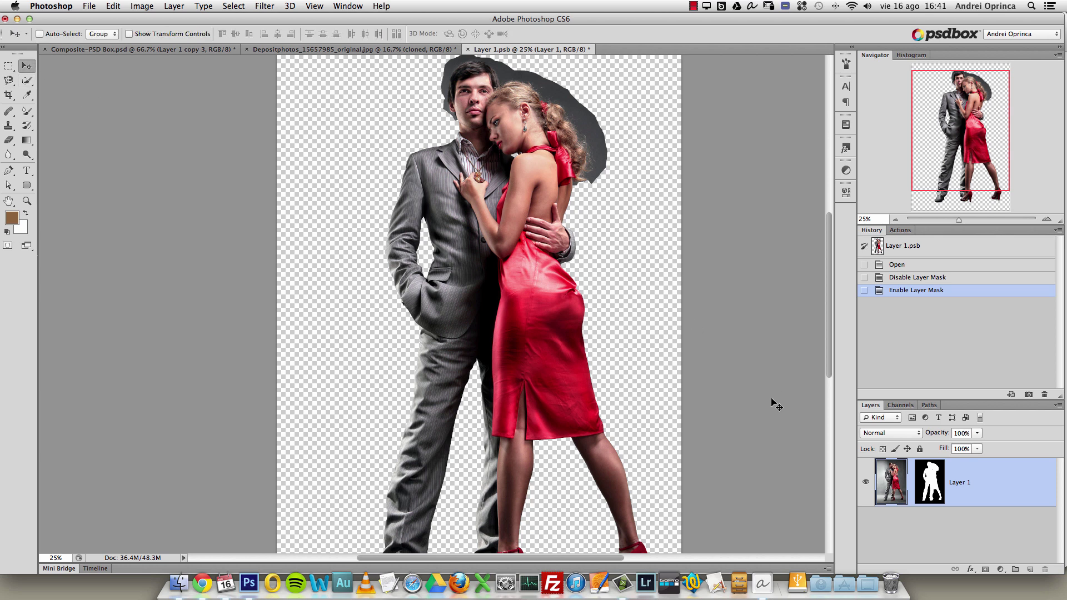
mouse_move(488, 141)
left_mouse_down()
mouse_move(371, 51)
mouse_move(450, 228)
mouse_move(451, 167)
left_mouse_up()
key("super+z")
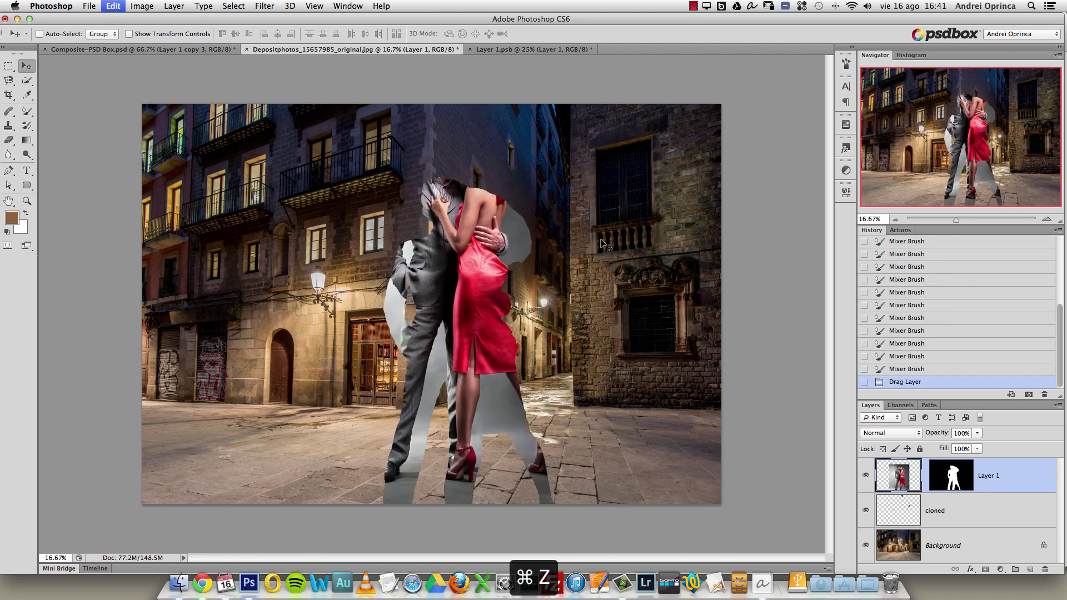
left_click(924, 475)
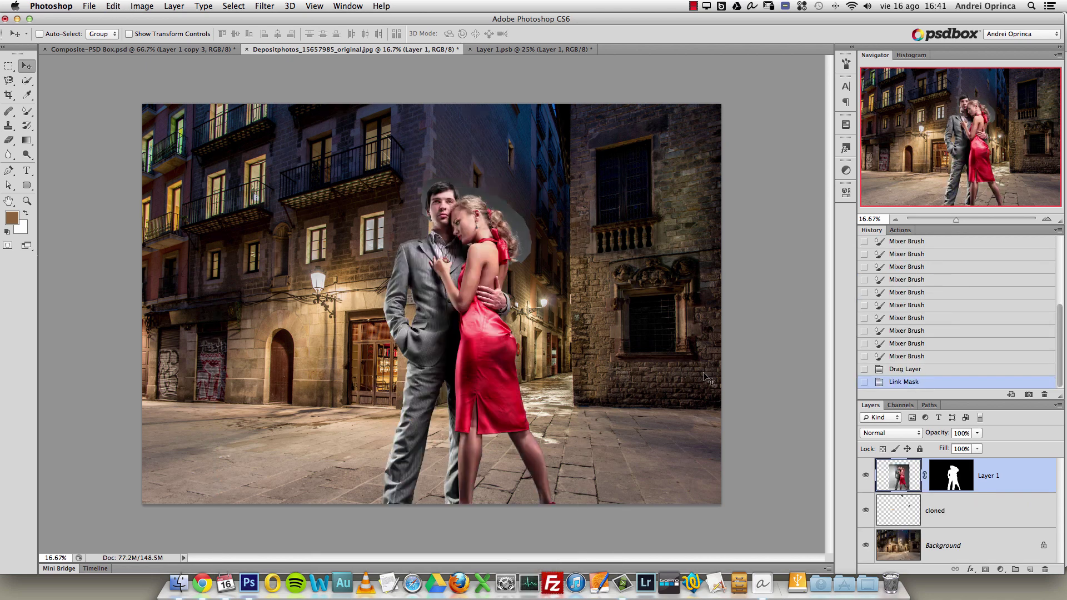
left_click_drag(428, 305, 520, 280)
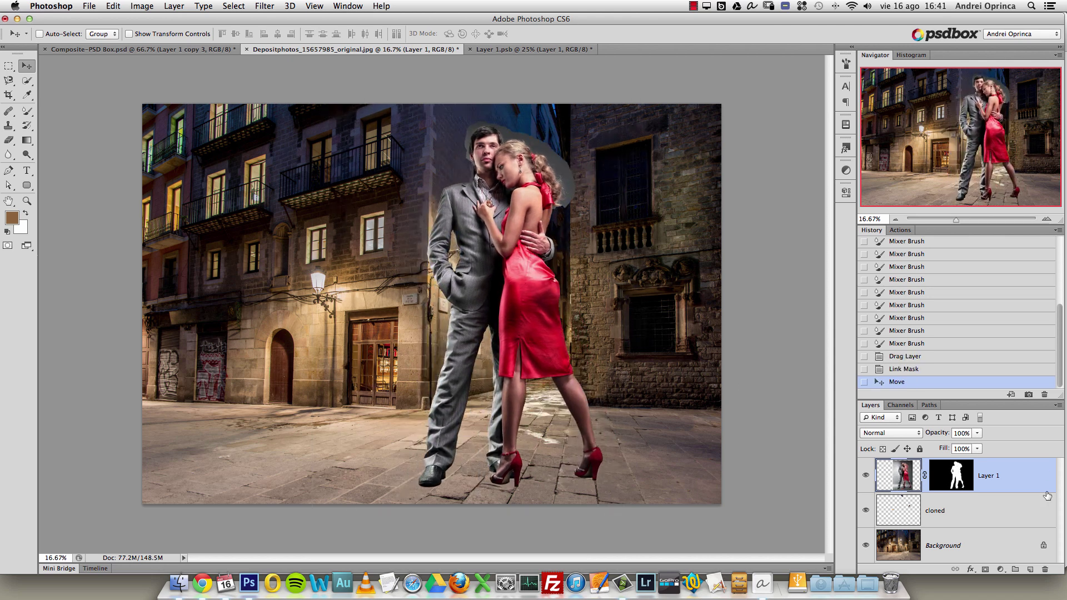
Duplicate Layer 1 beneath the hidden original and delete the copy's layer mask without applying it.
left_click_drag(1026, 491, 977, 494)
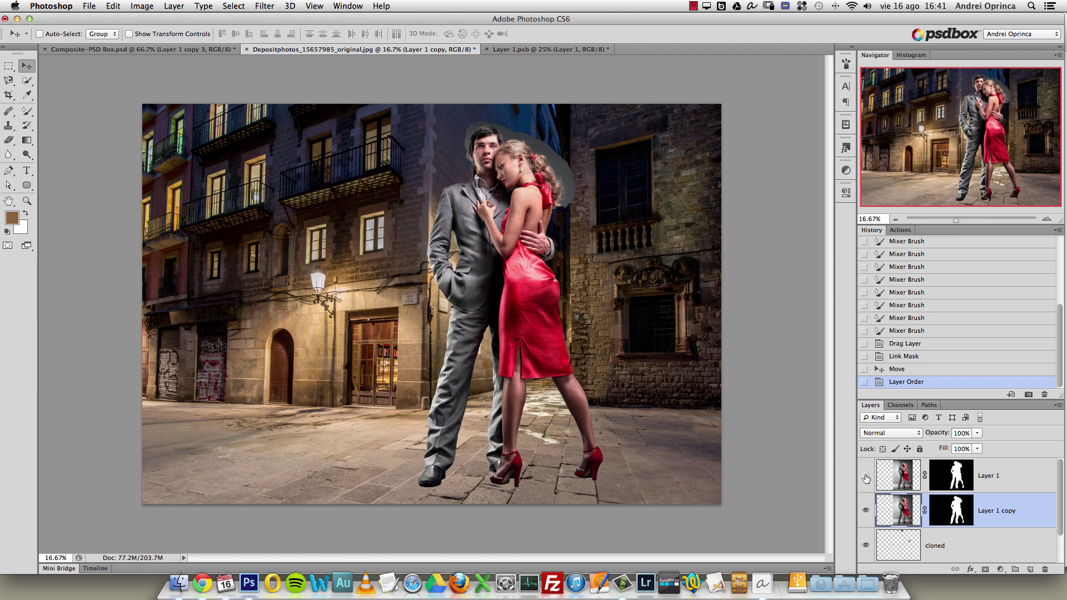
left_click(956, 508)
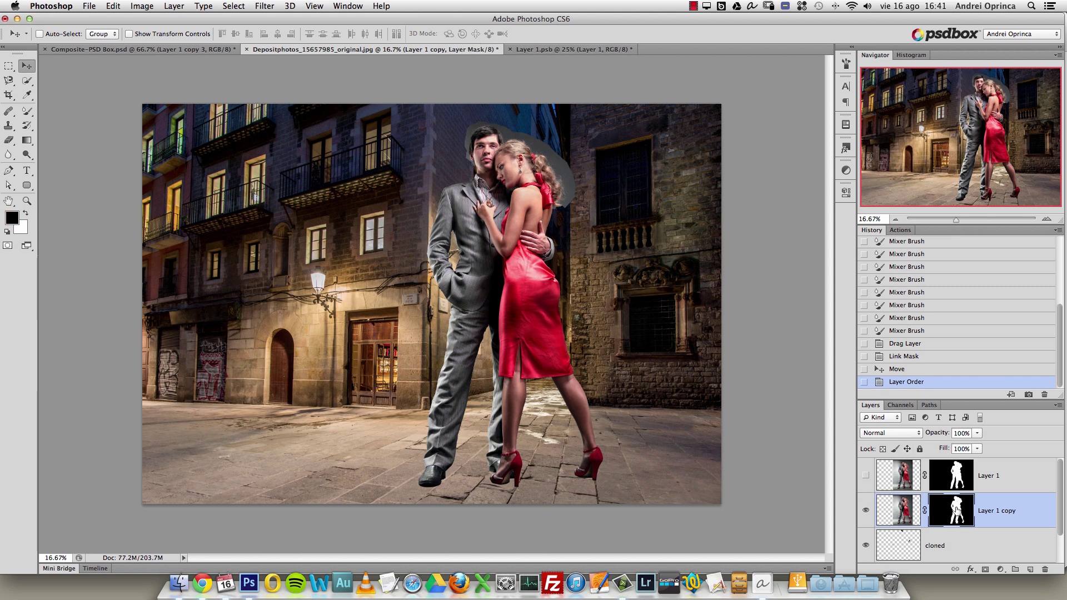
right_click(964, 509)
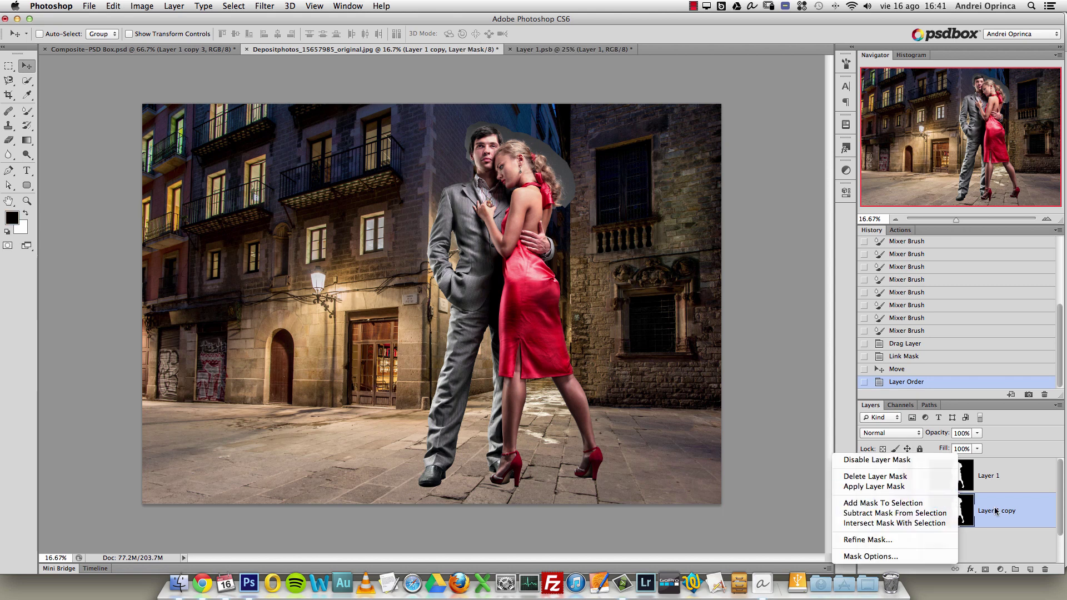
left_click(1005, 512)
double_click(959, 512)
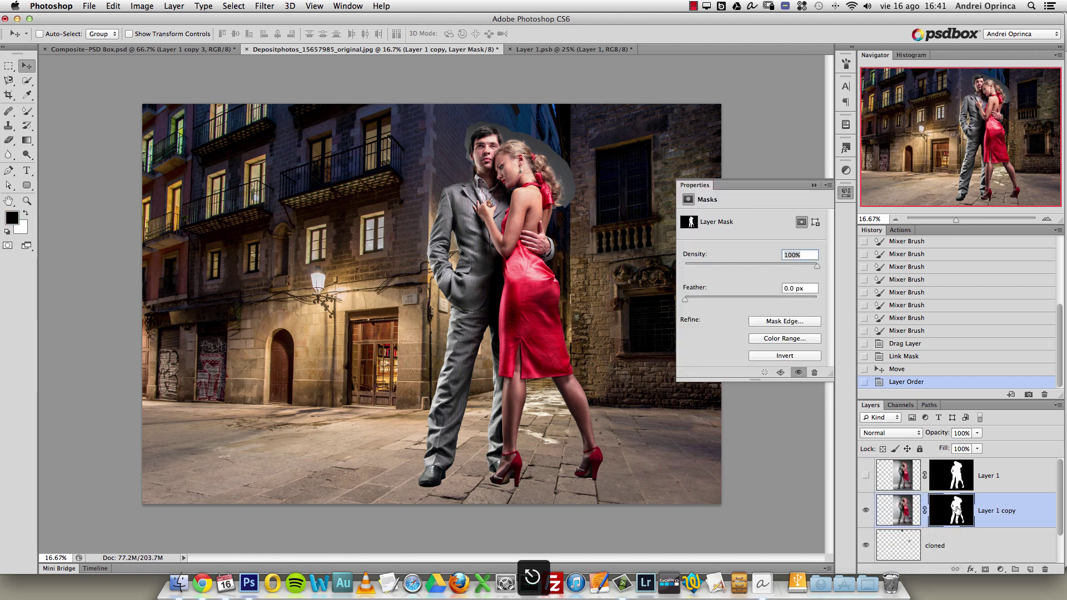
left_click(813, 185)
left_click_drag(959, 514, 1045, 569)
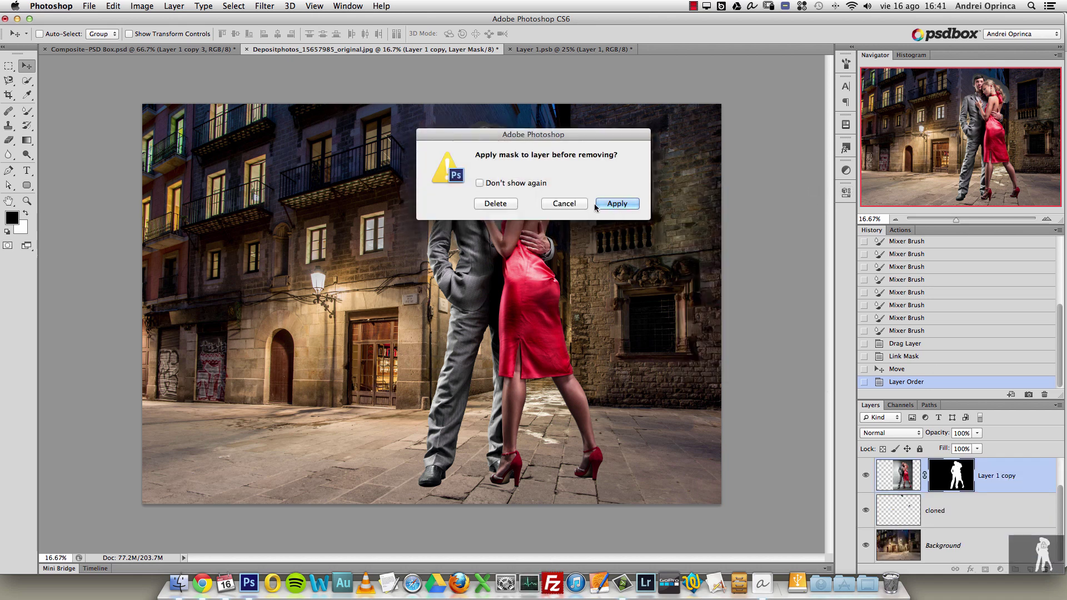
left_click(503, 205)
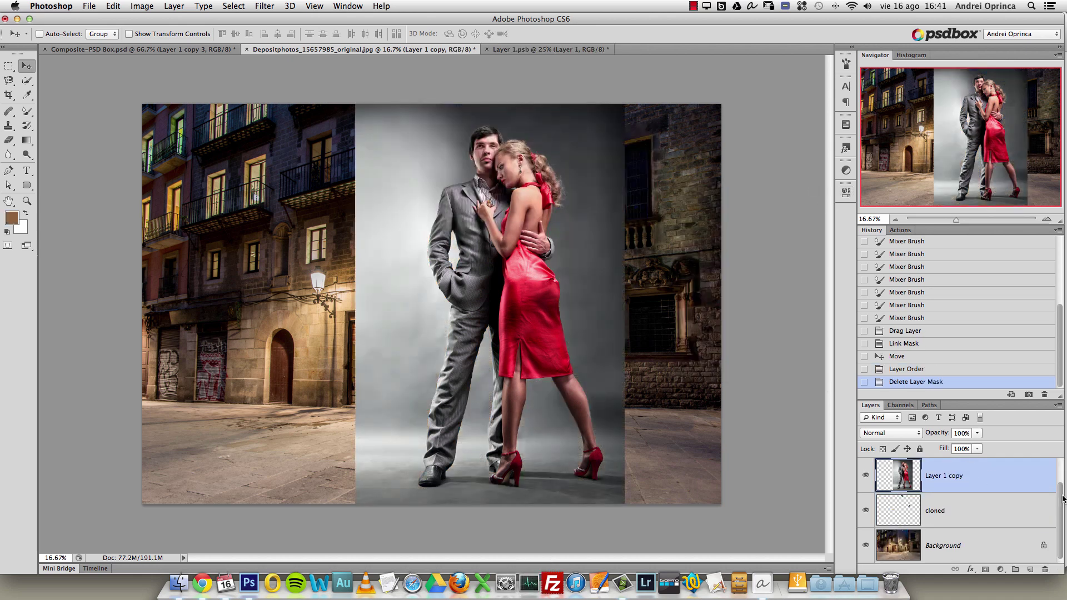
left_click_drag(1063, 499, 1063, 468)
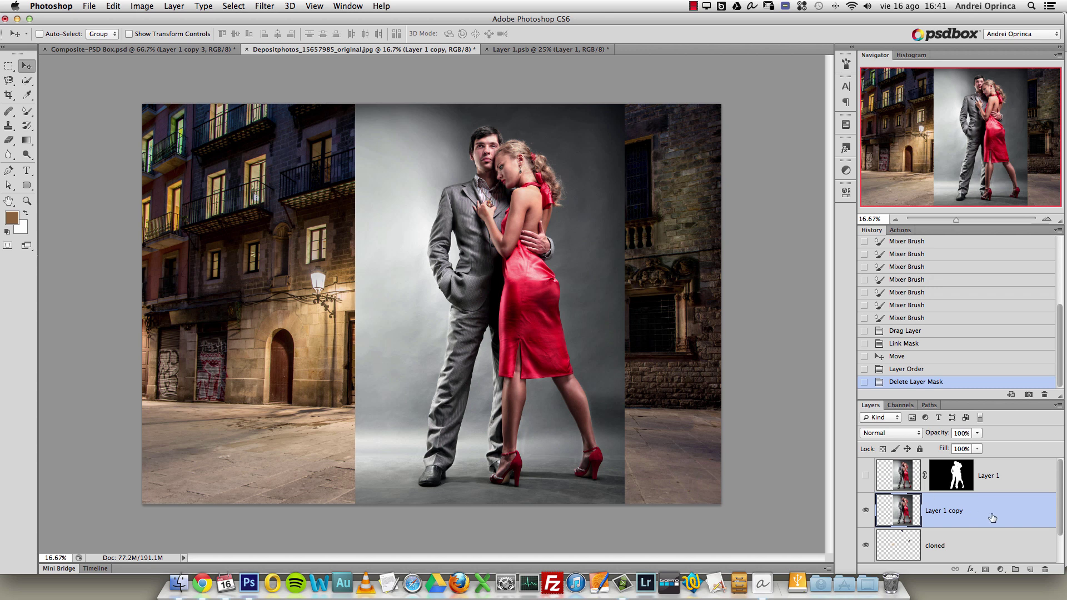
Shift Layer 1 copy slightly left and fully desaturate it using Hue/Saturation with Saturation at -100.
key("alt+ctrl+z")
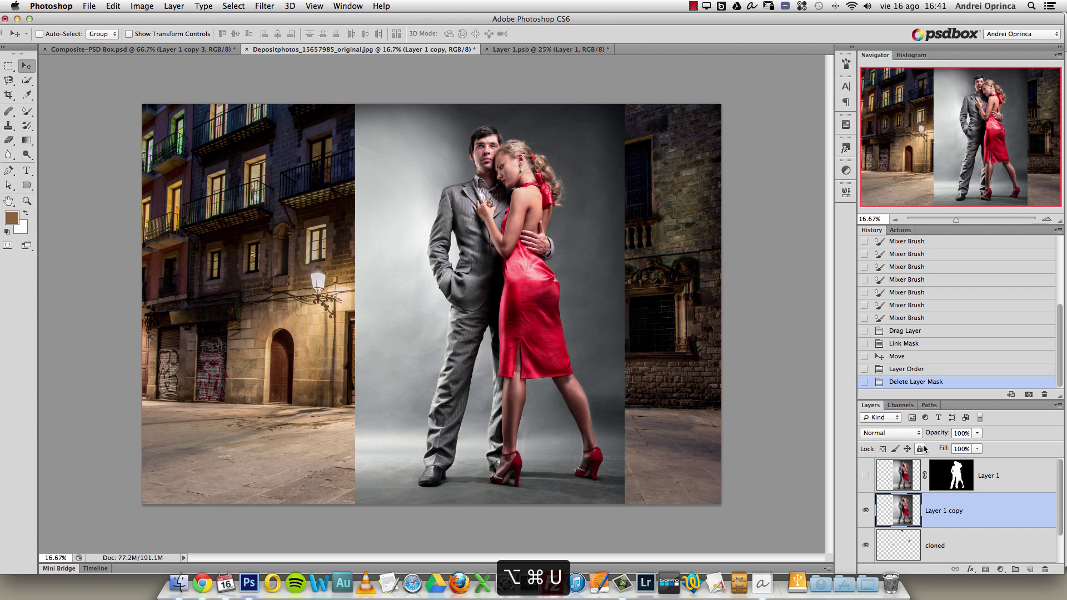
key("super+u")
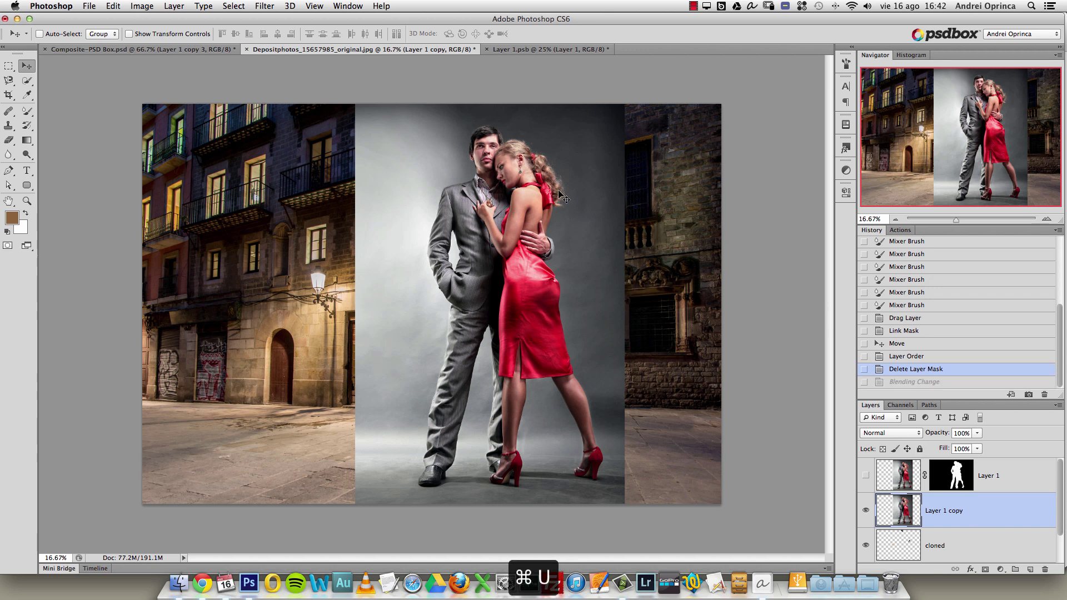
left_click_drag(675, 417, 673, 416)
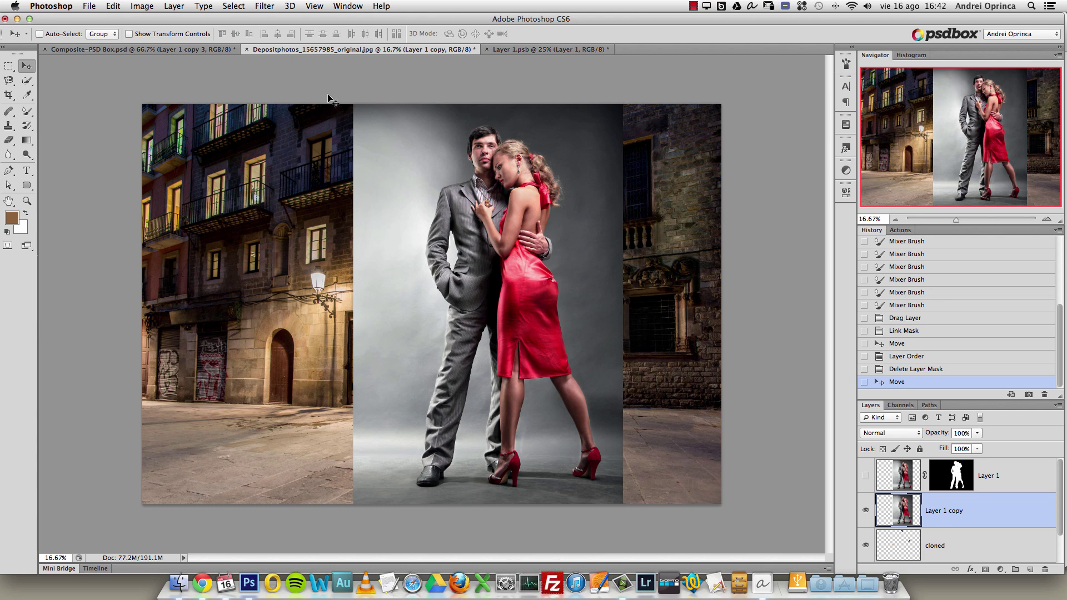
left_click(142, 6)
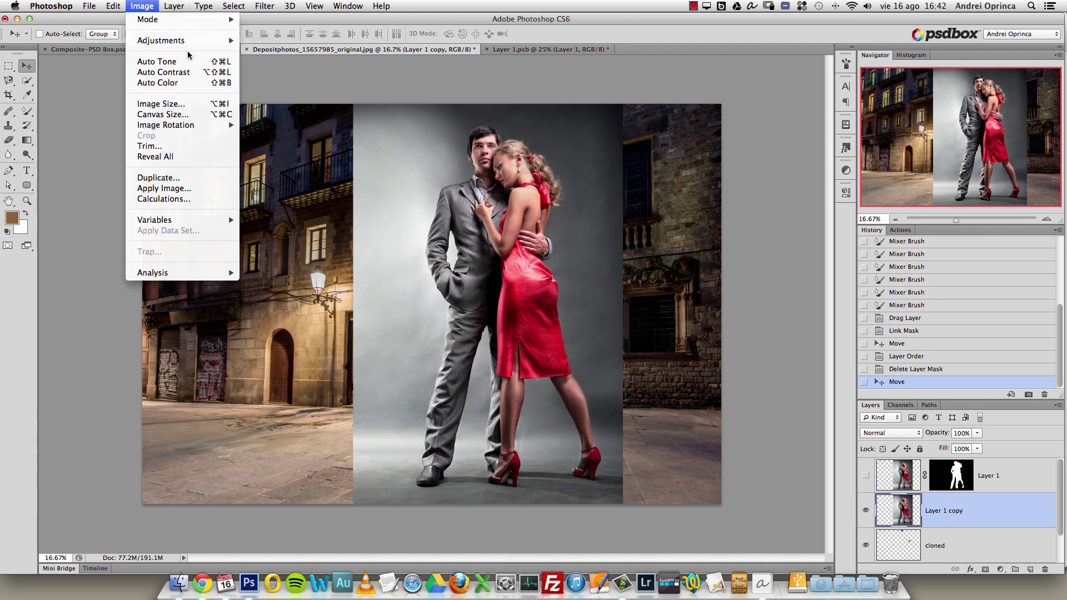
mouse_move(190, 41)
left_click(277, 105)
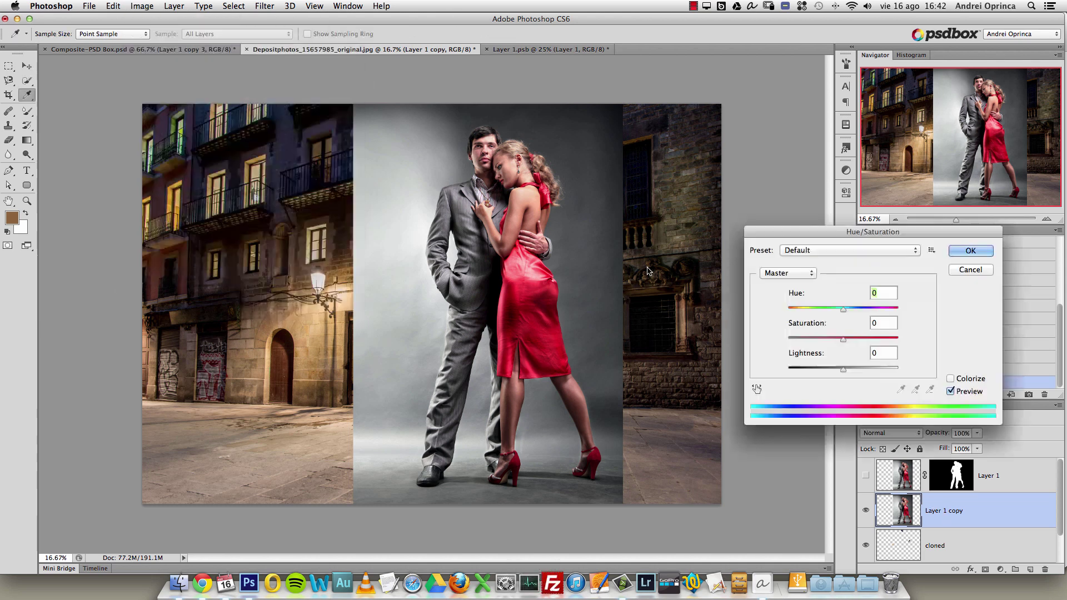
left_click_drag(842, 337, 673, 332)
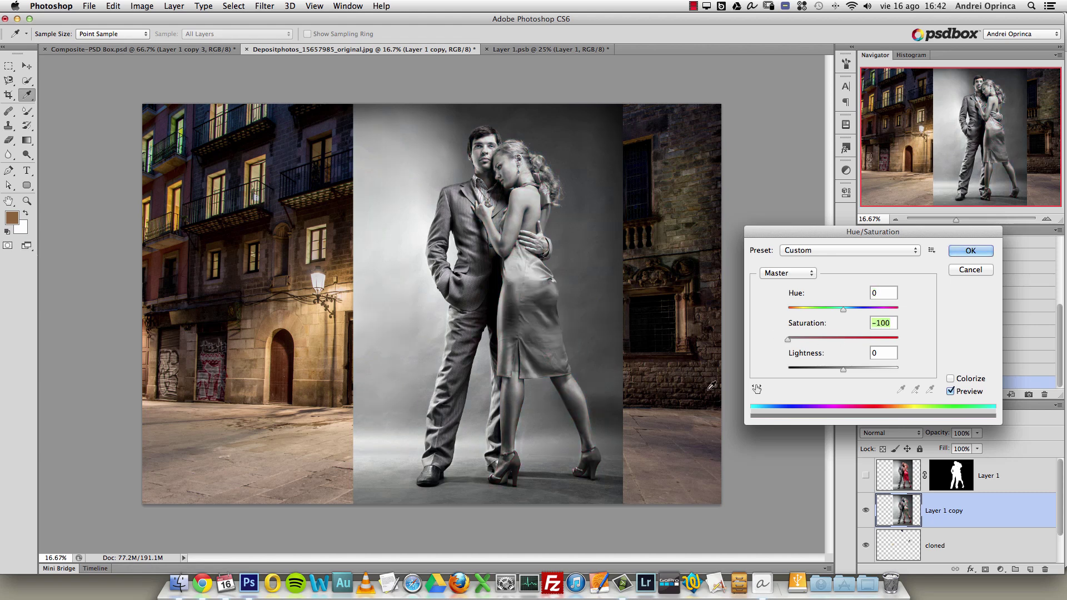
left_click(969, 251)
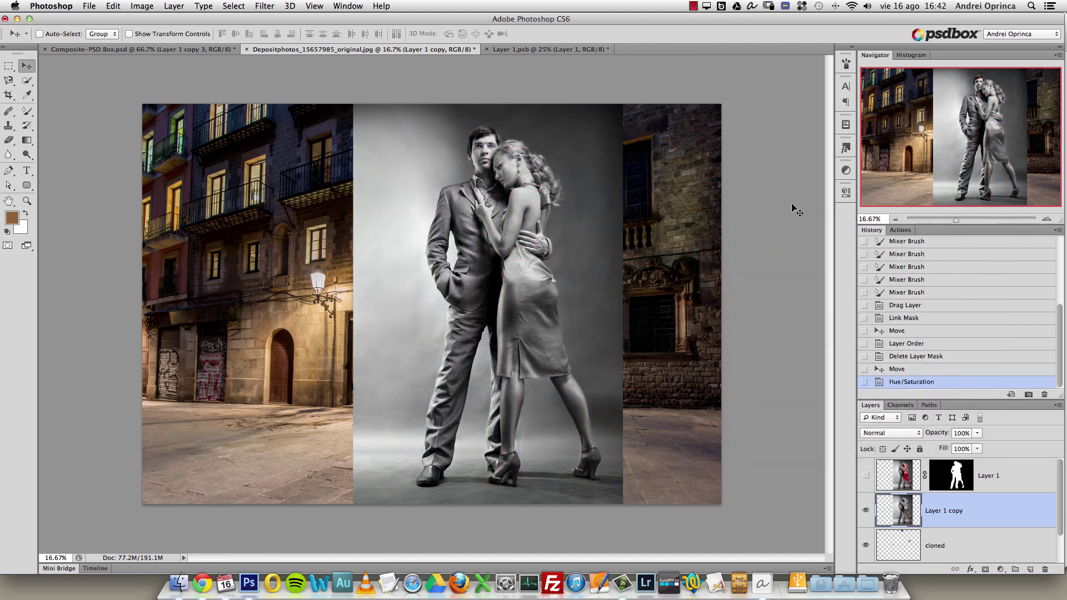
Push Layer 1 copy to harsh black-and-white contrast with Levels at 43, 1.32, 121, and again with black at 52 and a lowered white point.
key("super+l")
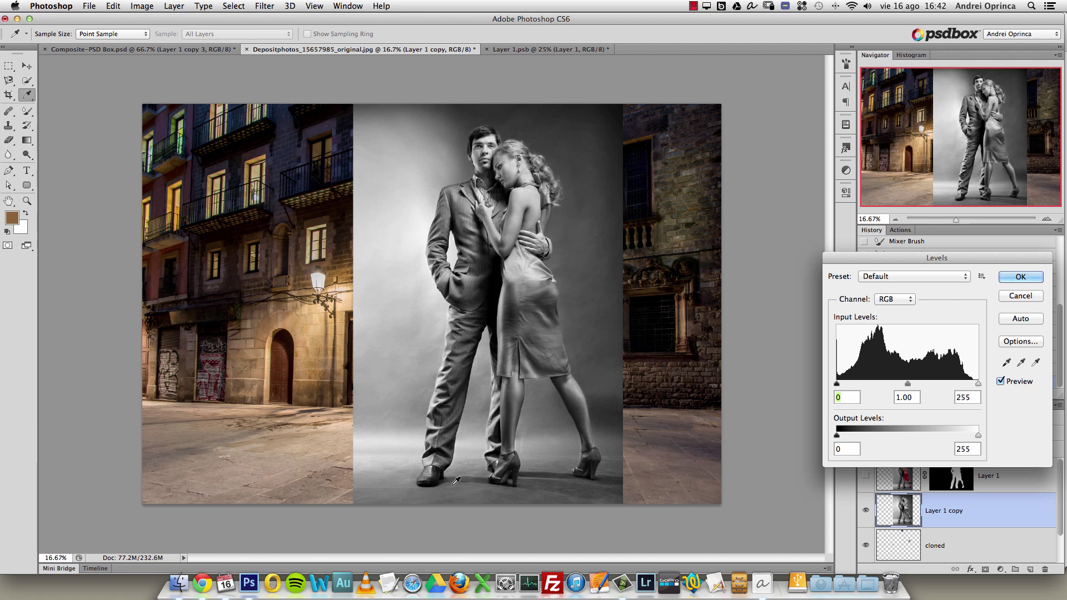
mouse_move(977, 383)
left_mouse_down()
mouse_move(851, 384)
mouse_move(914, 385)
mouse_move(860, 384)
left_mouse_up()
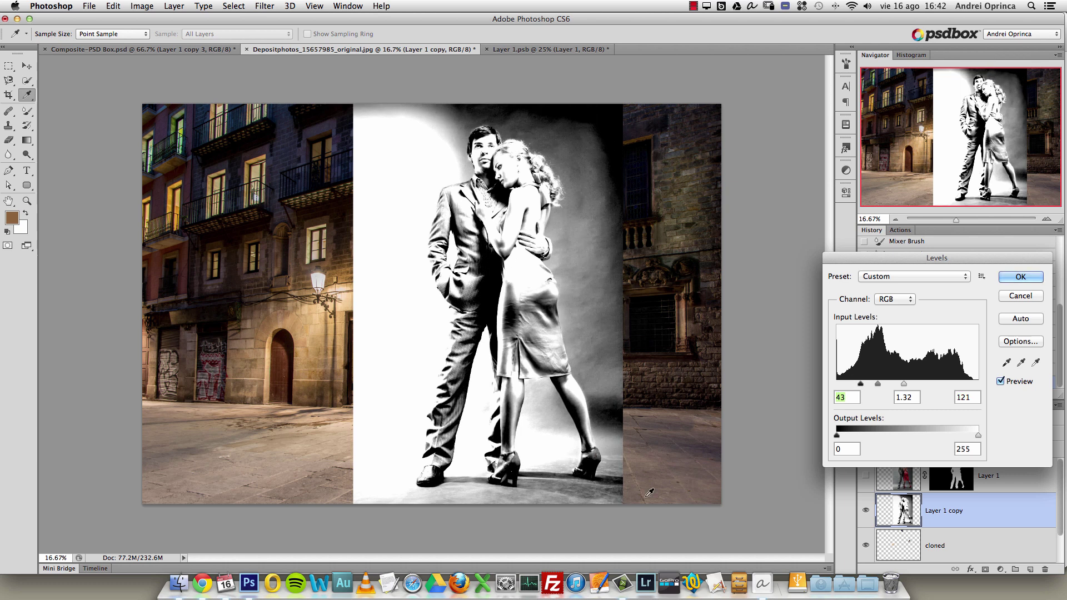
left_click(1017, 276)
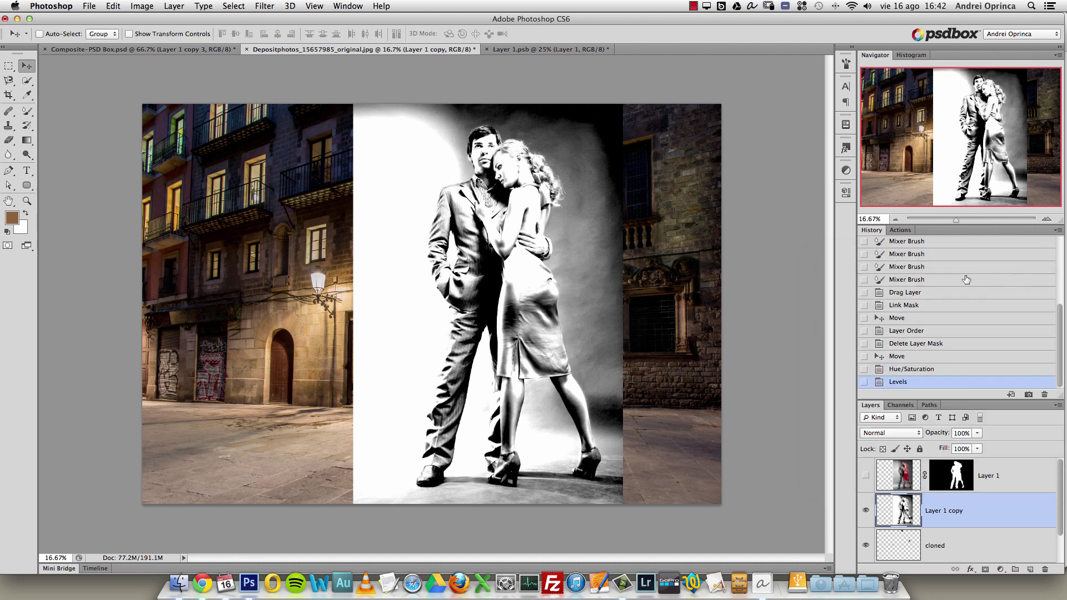
key("super+l")
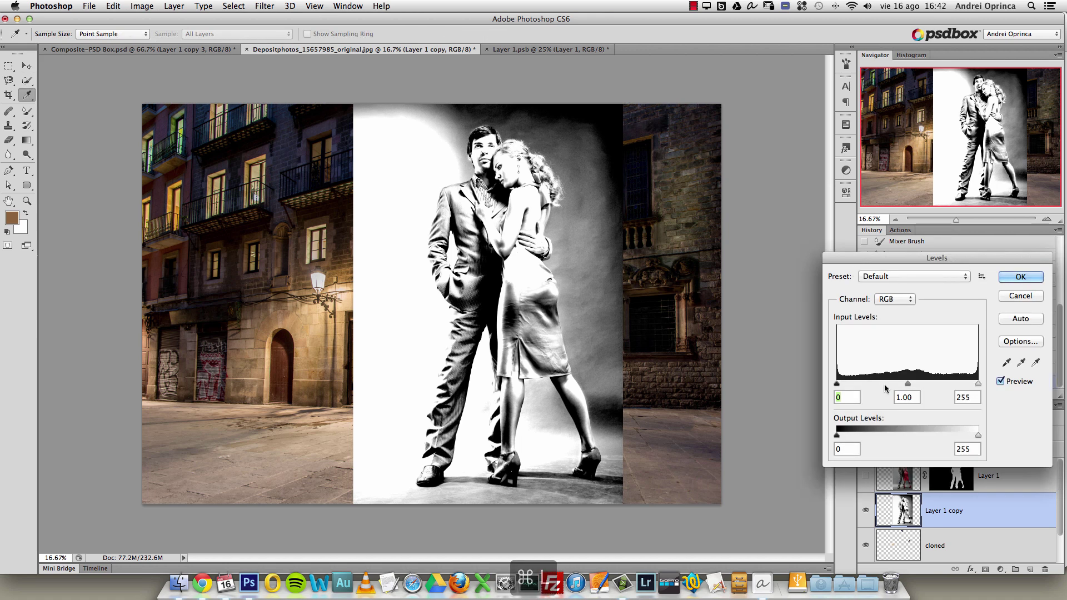
left_click_drag(907, 384, 865, 385)
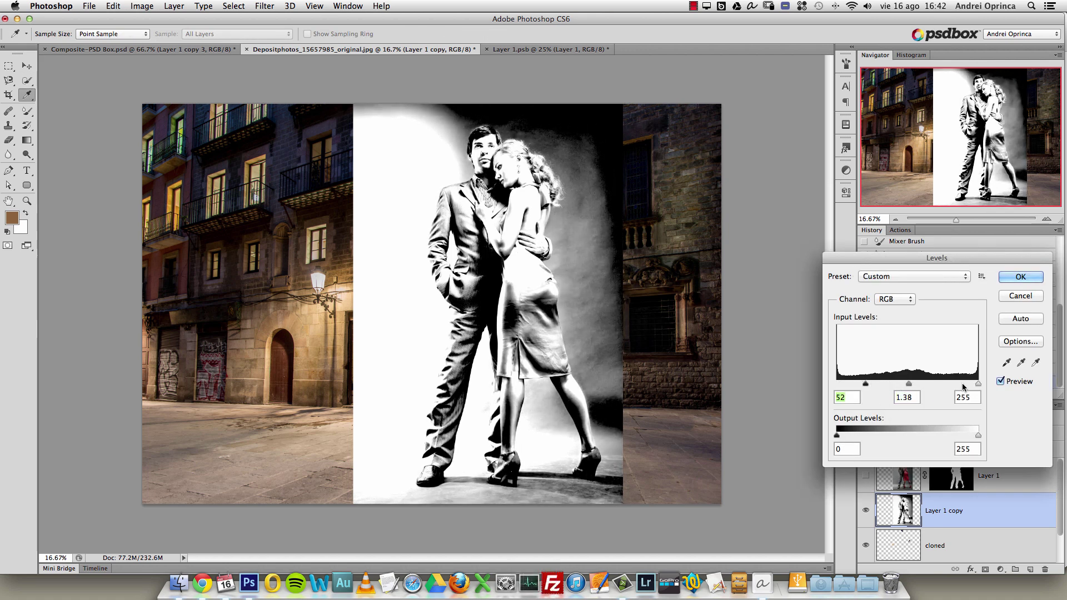
left_click_drag(975, 383, 903, 384)
left_click(1019, 279)
Set Layer 1 copy to Multiply and make the masked Layer 1 visible above it, checking the shadows at the feet.
left_click(901, 439)
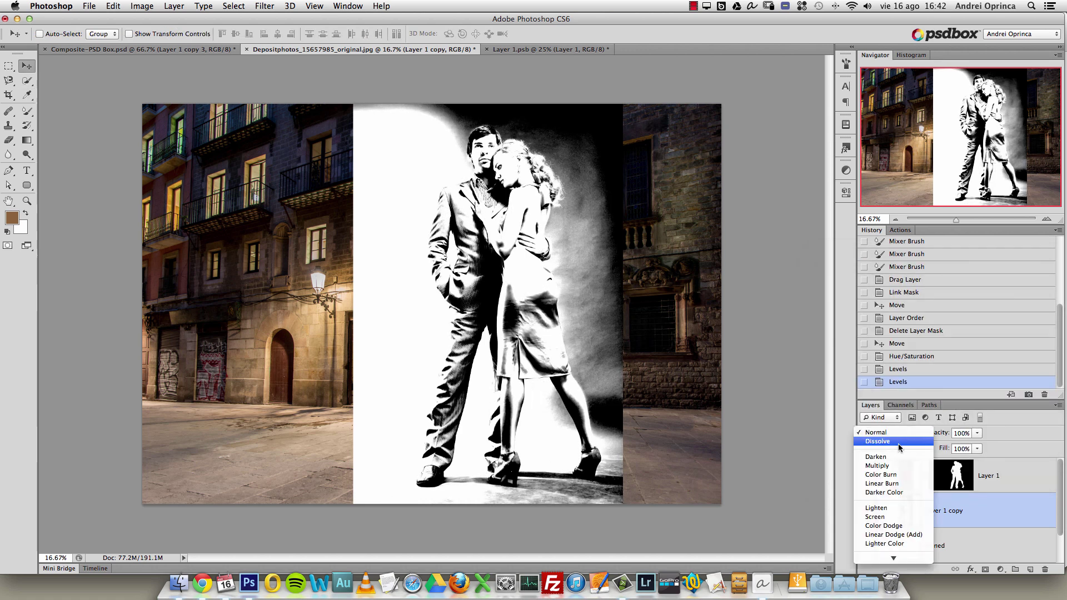
left_click(885, 474)
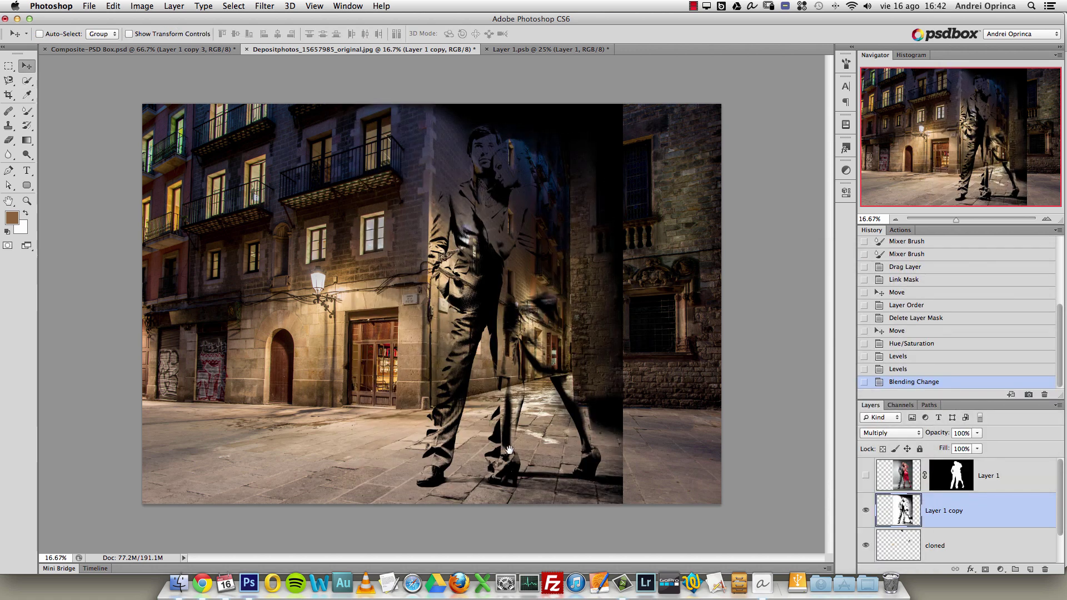
left_click(477, 472, "super")
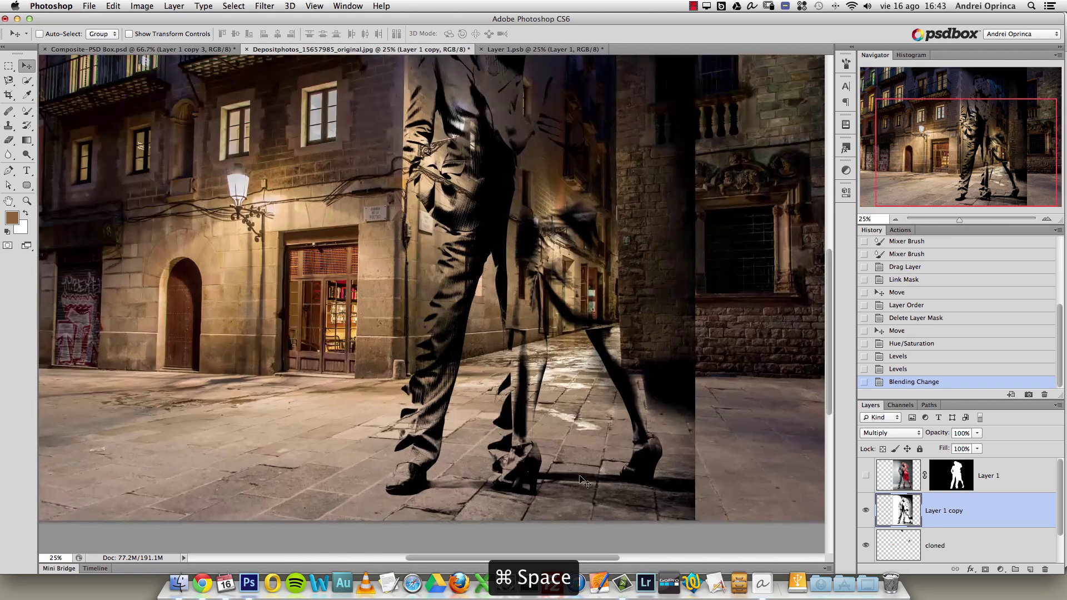
left_click(866, 476)
left_click_drag(564, 458, 524, 341)
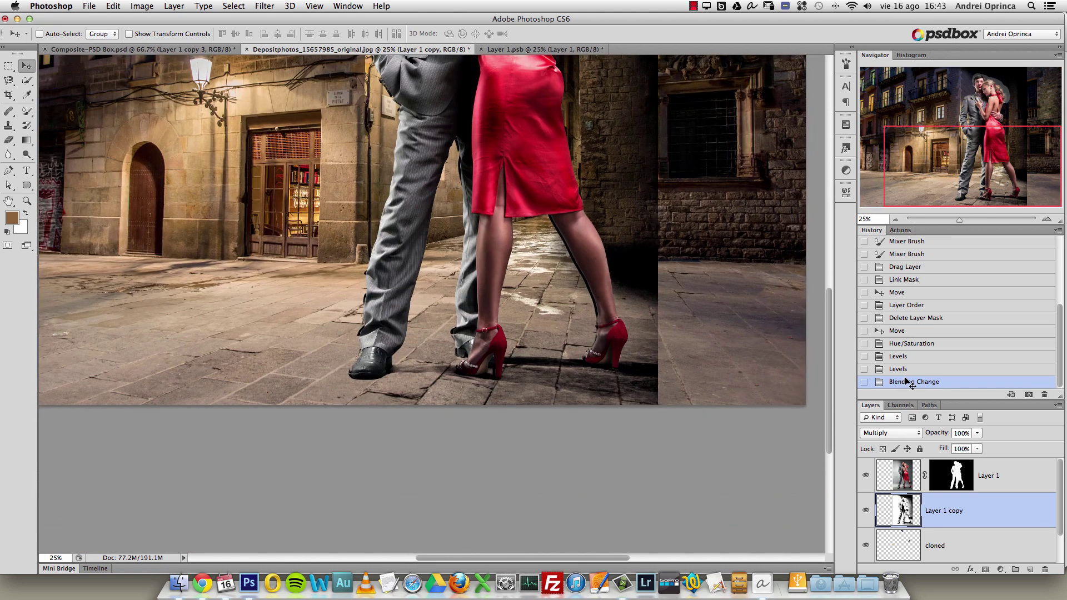
Undo the Multiply blending of Layer 1 copy for comparison and reapply it, keeping Layer 1 in Normal mode.
key("super+z")
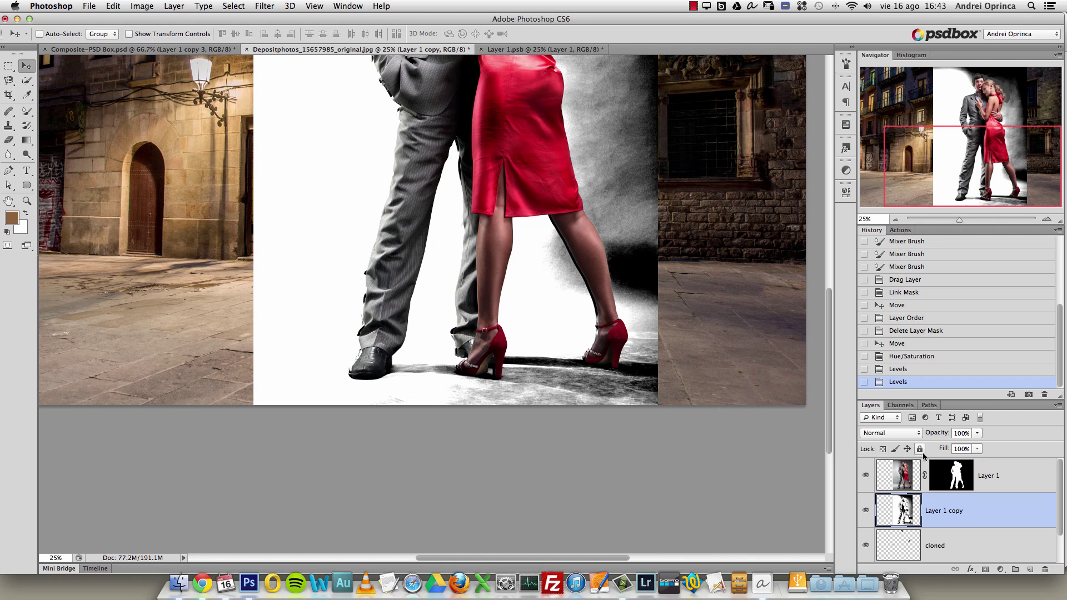
left_click(986, 477)
left_click(897, 433)
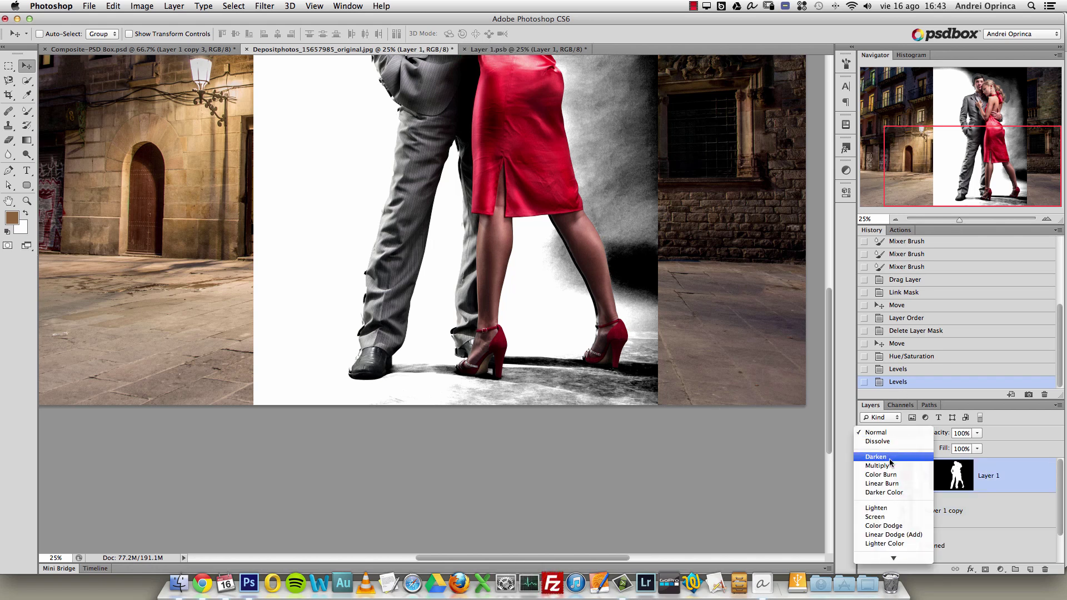
left_click(877, 432)
left_click(864, 476)
left_click(864, 476)
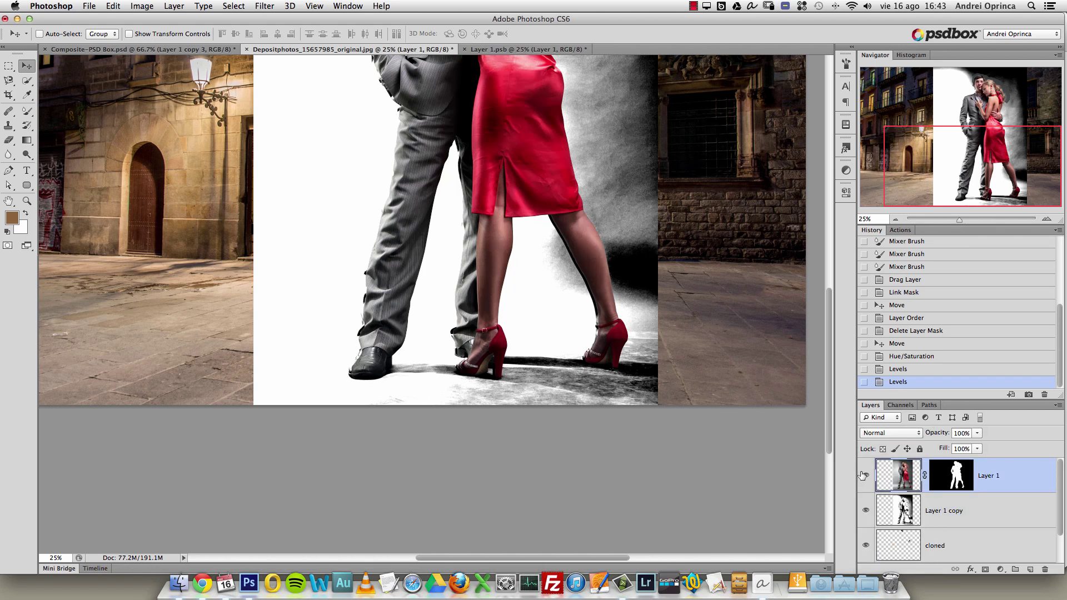
left_click(960, 511)
left_click(892, 432)
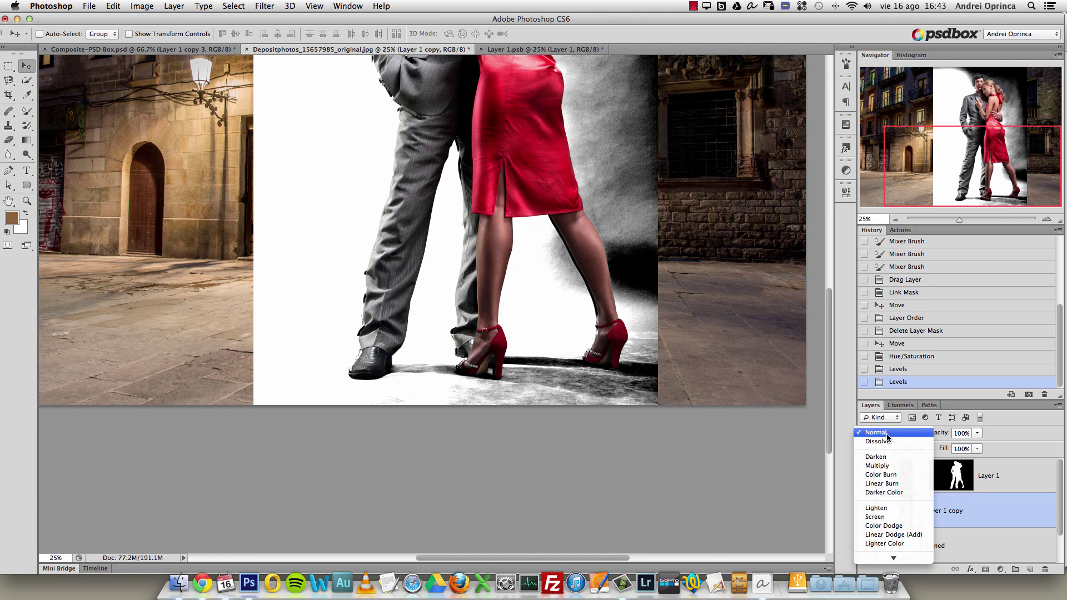
left_click(885, 466)
Nudge the masked Layer 1 slightly left so the couple lines up with the multiplied copy beneath.
left_click(987, 483)
key("Left")
key("Left")
key("Left")
key("Left")
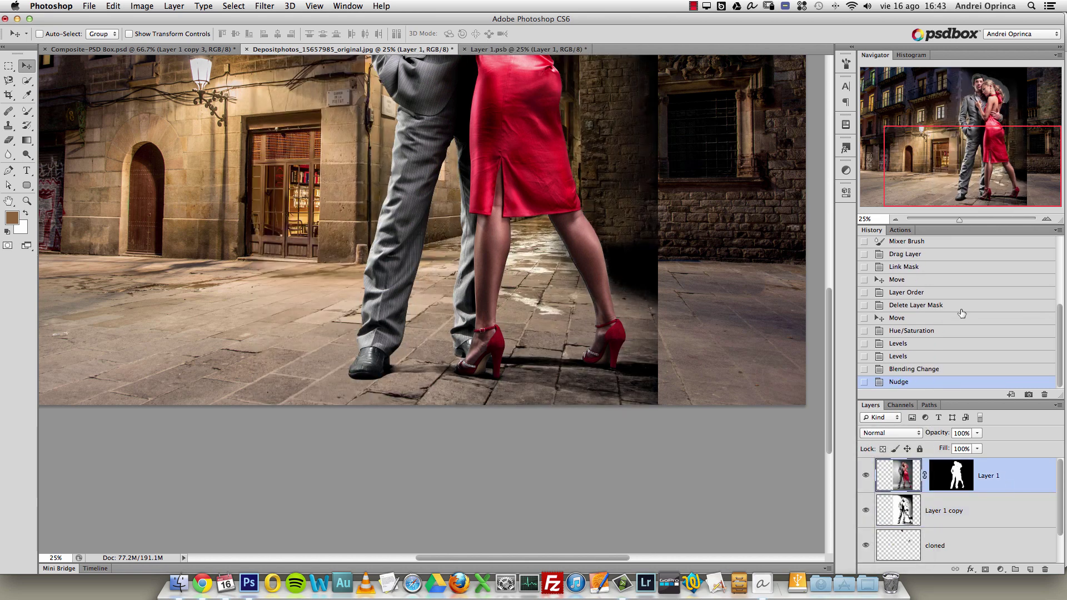
key("Right")
key("Right")
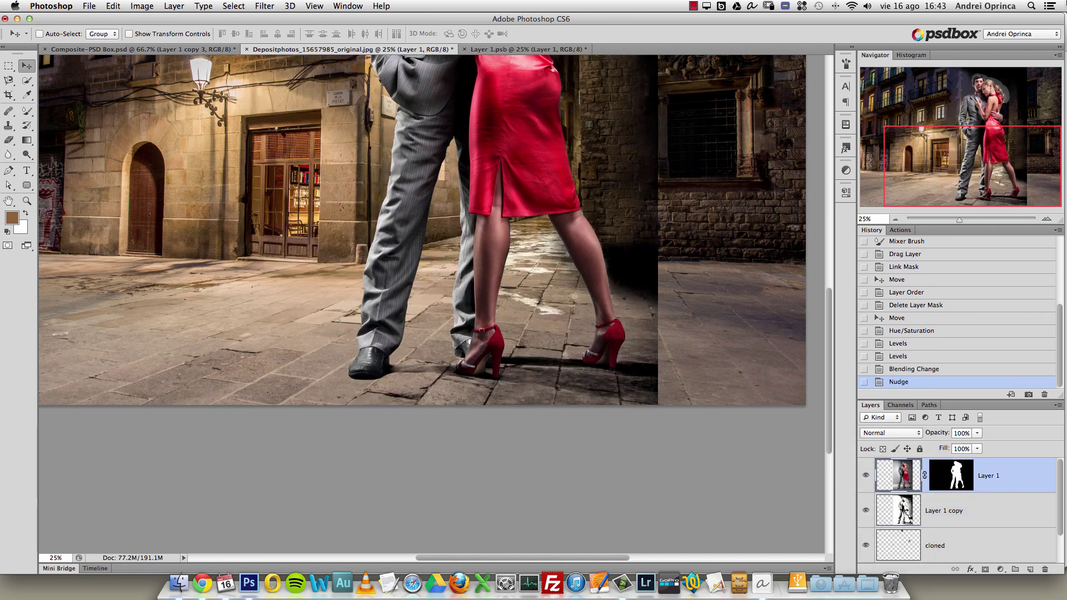
Add a layer mask to Layer 1 copy and set up a large, black Brush with 0% hardness.
left_click(979, 511)
left_click(985, 570)
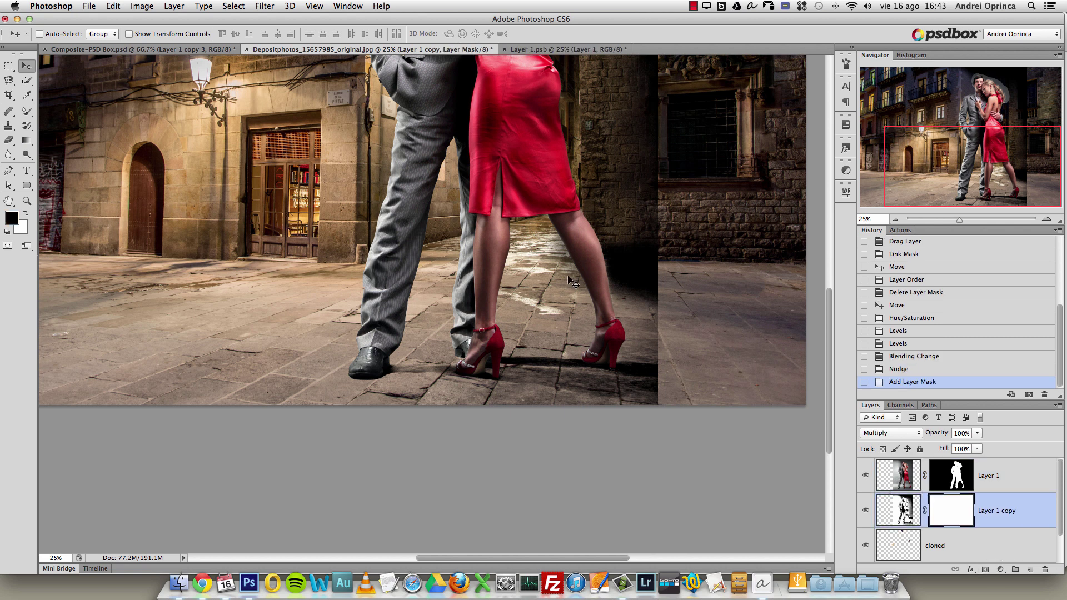
key("b")
left_click(537, 274, "alt")
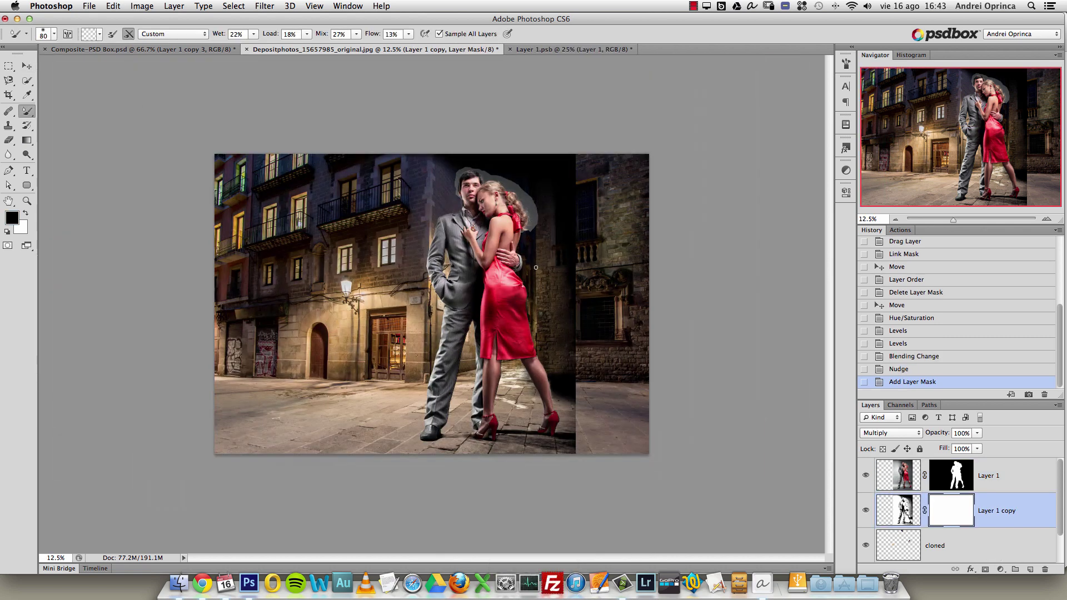
right_click(534, 267)
left_click_drag(608, 292, 641, 292)
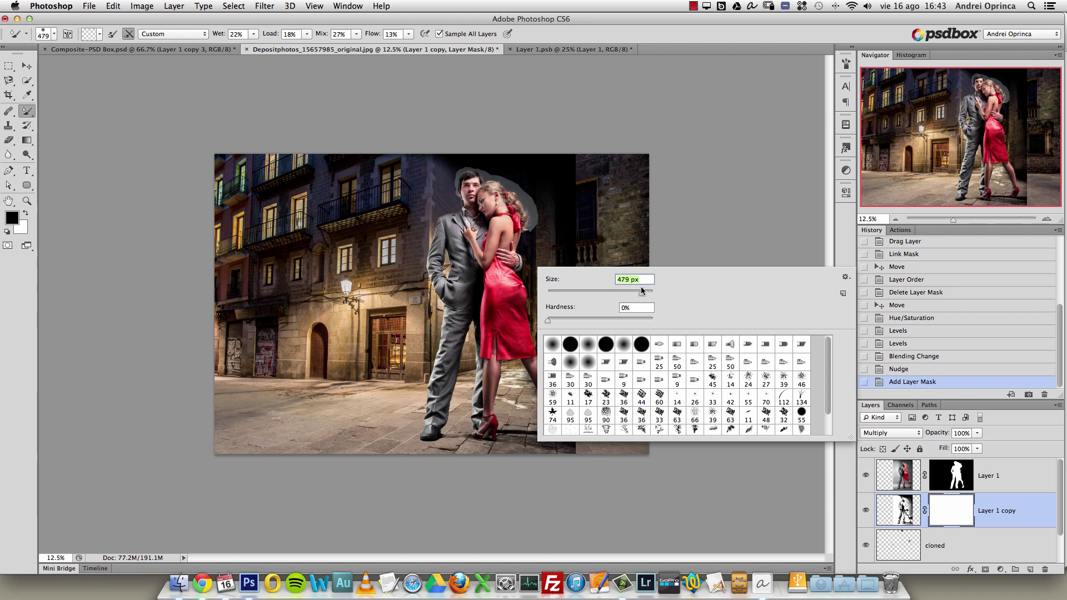
left_click_drag(27, 111, 66, 109)
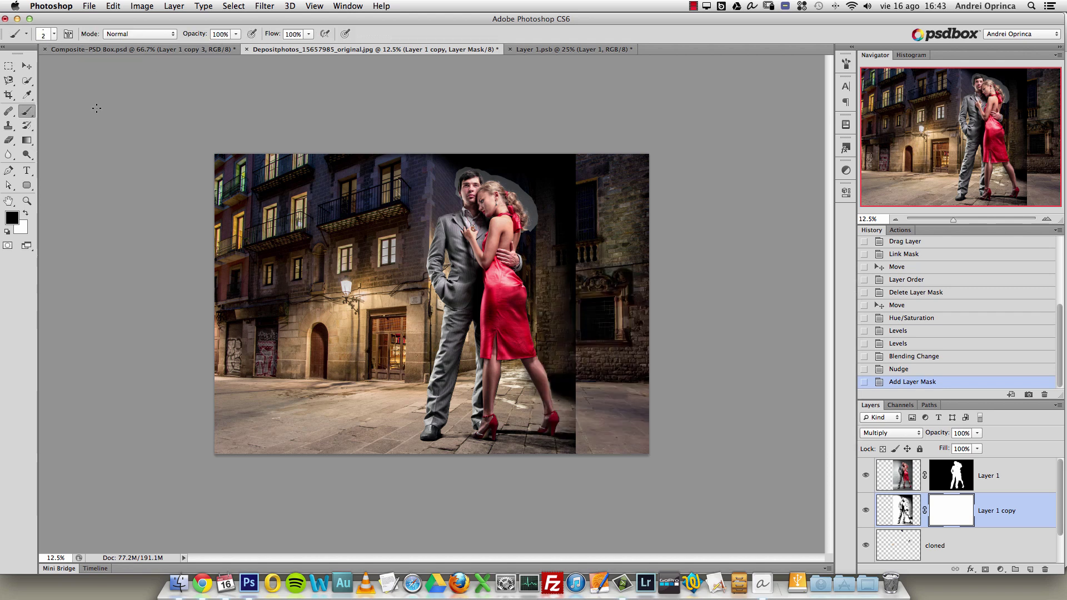
right_click(468, 194)
mouse_move(479, 219)
left_mouse_down()
mouse_move(565, 218)
mouse_move(477, 246)
left_mouse_up()
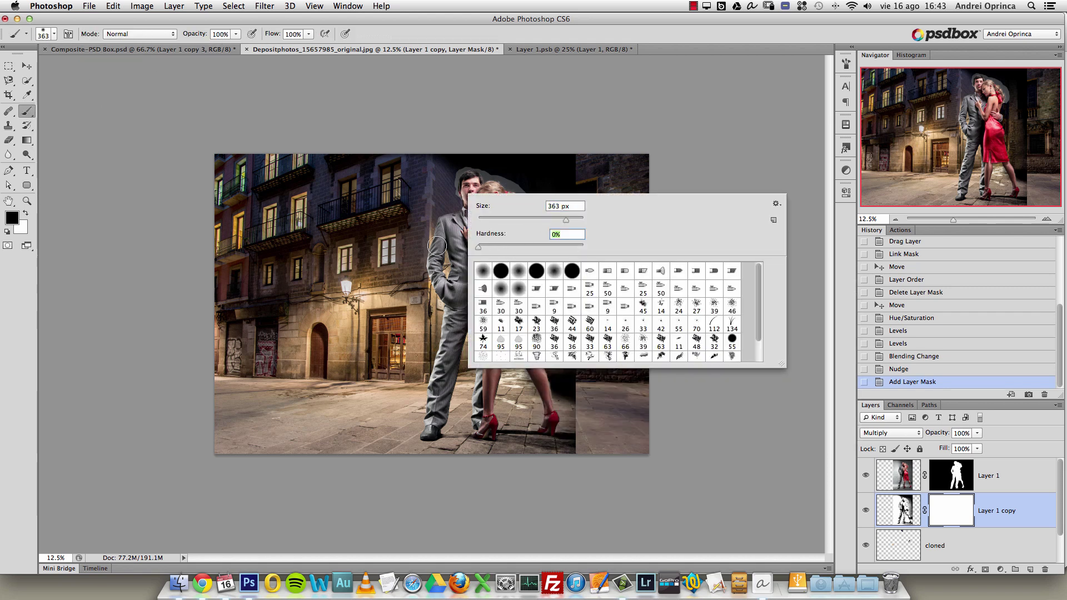
left_click_drag(566, 222, 578, 222)
Mask out the dark studio backdrop and its hard edge on Layer 1 copy, keeping the foot shadows, and compare with the layer hidden.
mouse_move(476, 172)
left_mouse_down()
mouse_move(513, 182)
mouse_move(485, 270)
mouse_move(528, 316)
mouse_move(553, 322)
mouse_move(580, 364)
mouse_move(572, 388)
left_mouse_up()
key("alt+space")
left_click(548, 441)
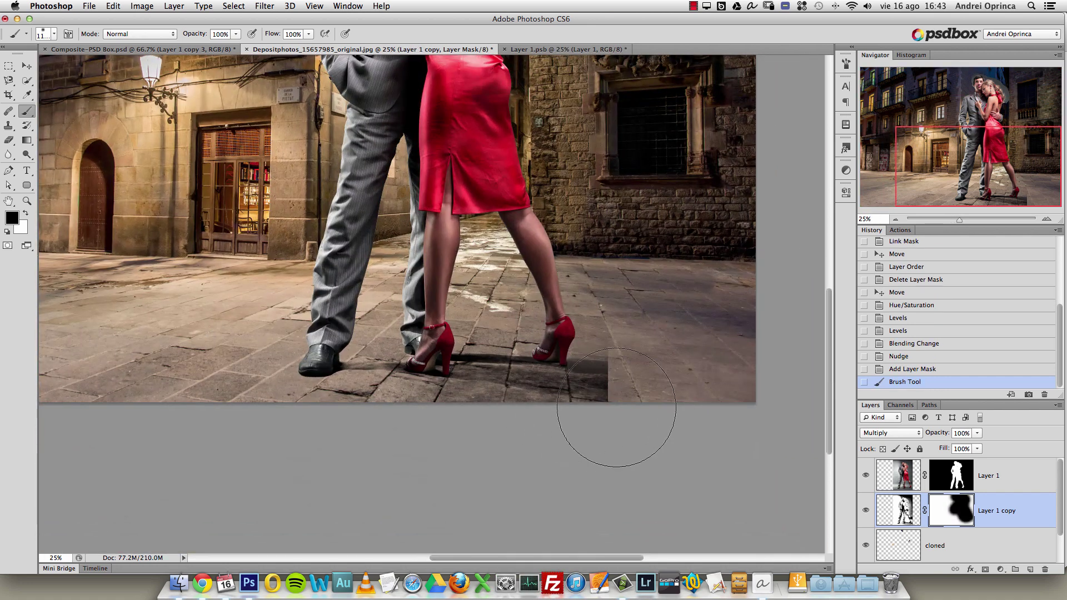
mouse_move(616, 407)
left_mouse_down()
mouse_move(629, 340)
mouse_move(649, 320)
mouse_move(668, 386)
mouse_move(589, 440)
mouse_move(469, 452)
left_mouse_up()
key("bracketleft")
left_click(475, 448)
left_click(487, 442)
left_click(500, 436)
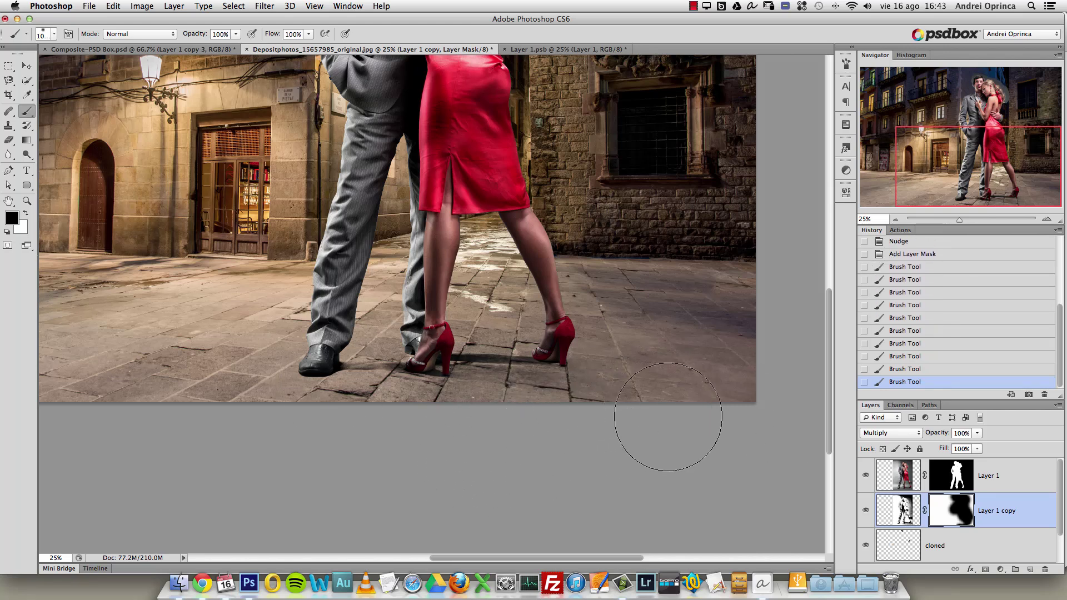
left_click(866, 510)
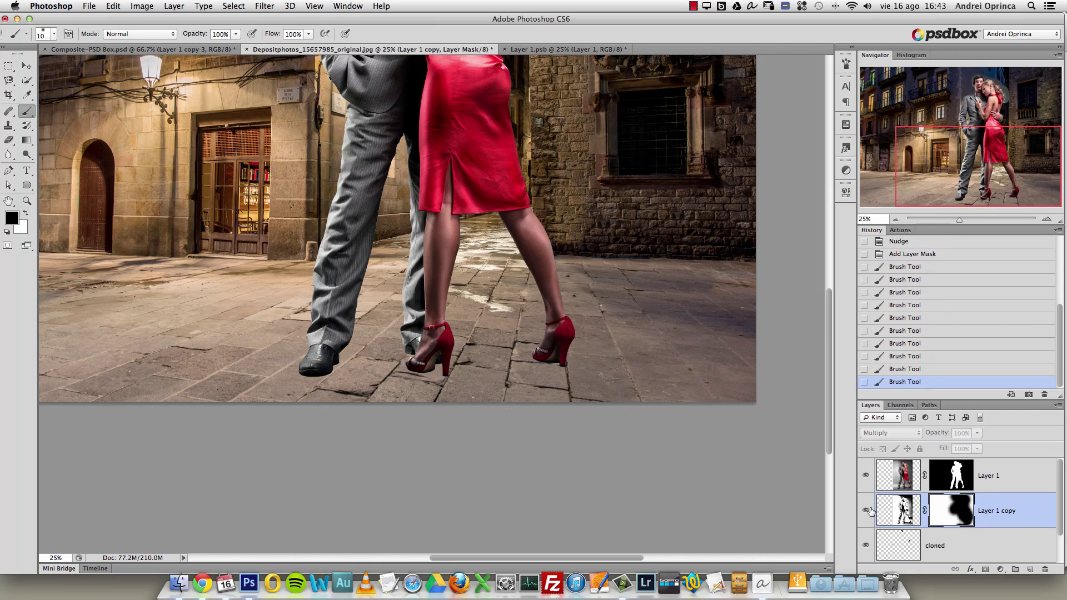
left_click(866, 511)
Soften the shadow image of Layer 1 copy, not its mask, with Gaussian Blur at a radius below 8 pixels.
left_click(897, 510)
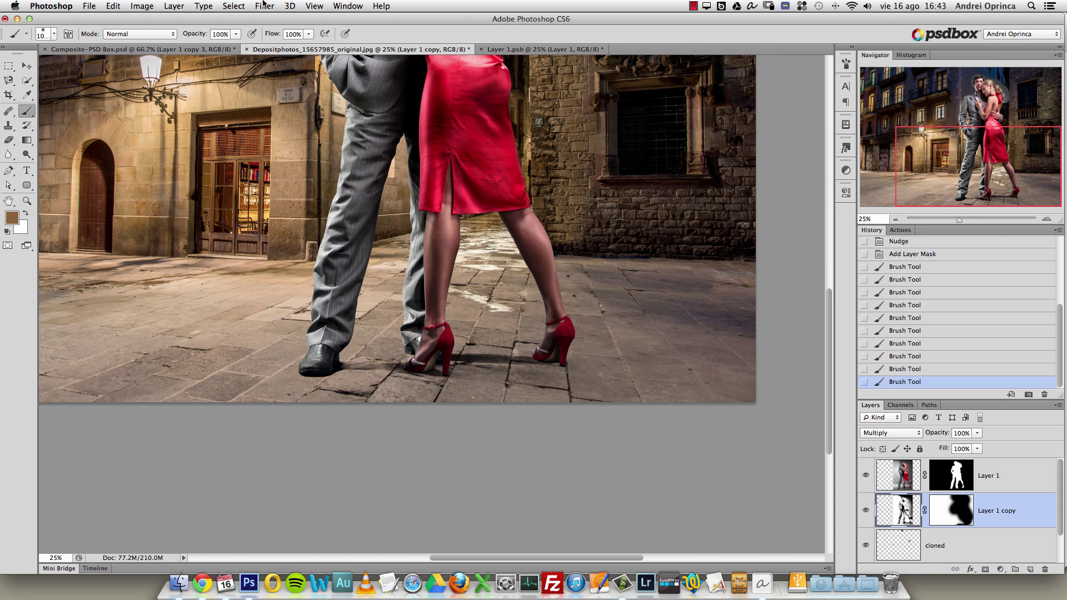
left_click(289, 6)
mouse_move(337, 140)
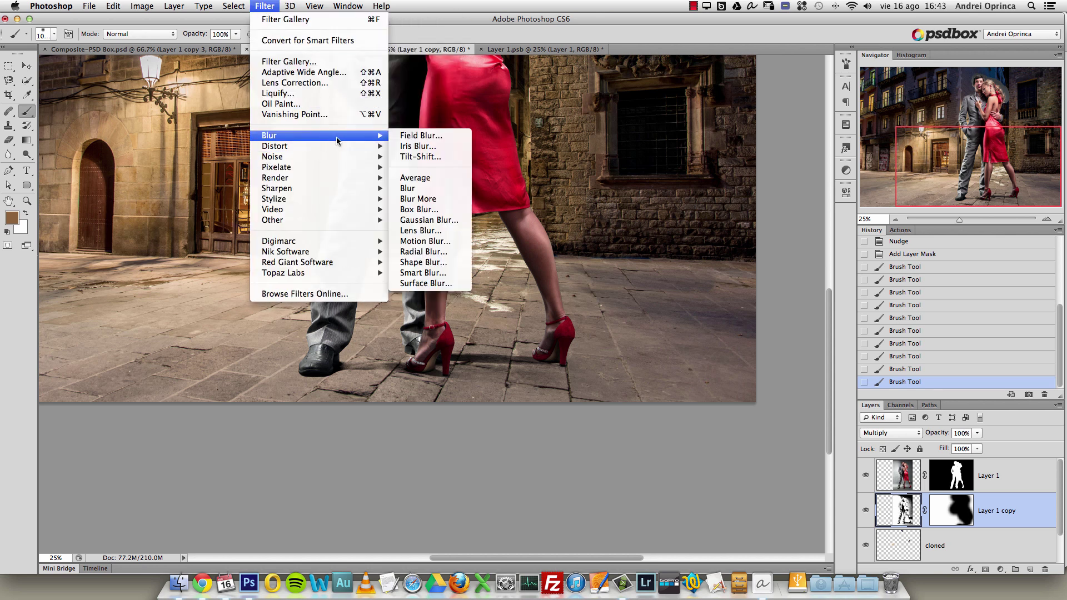
left_click(428, 220)
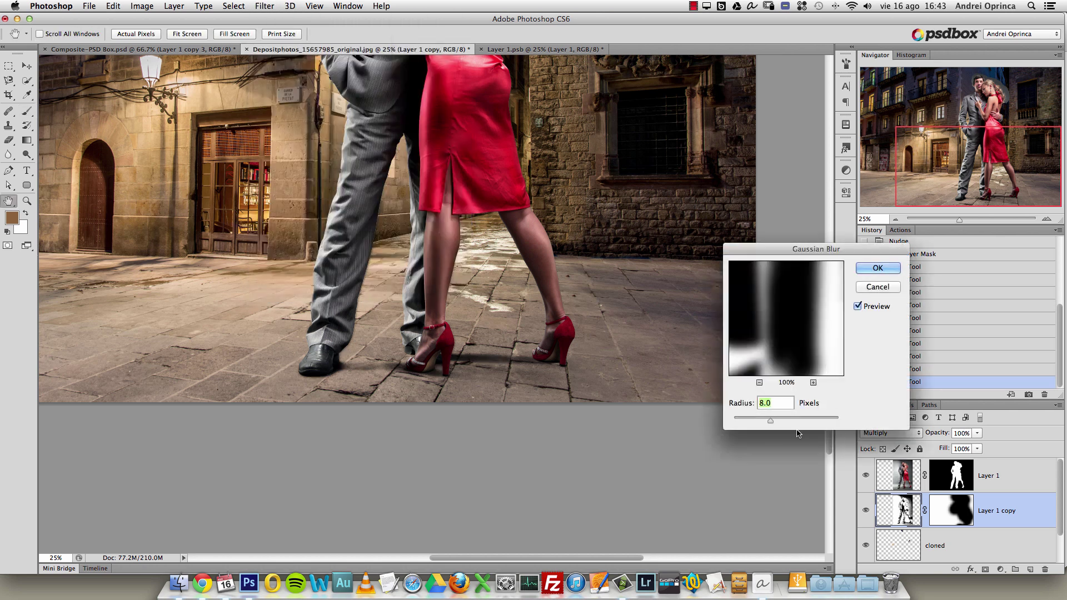
left_click_drag(775, 419, 758, 421)
left_click(878, 268)
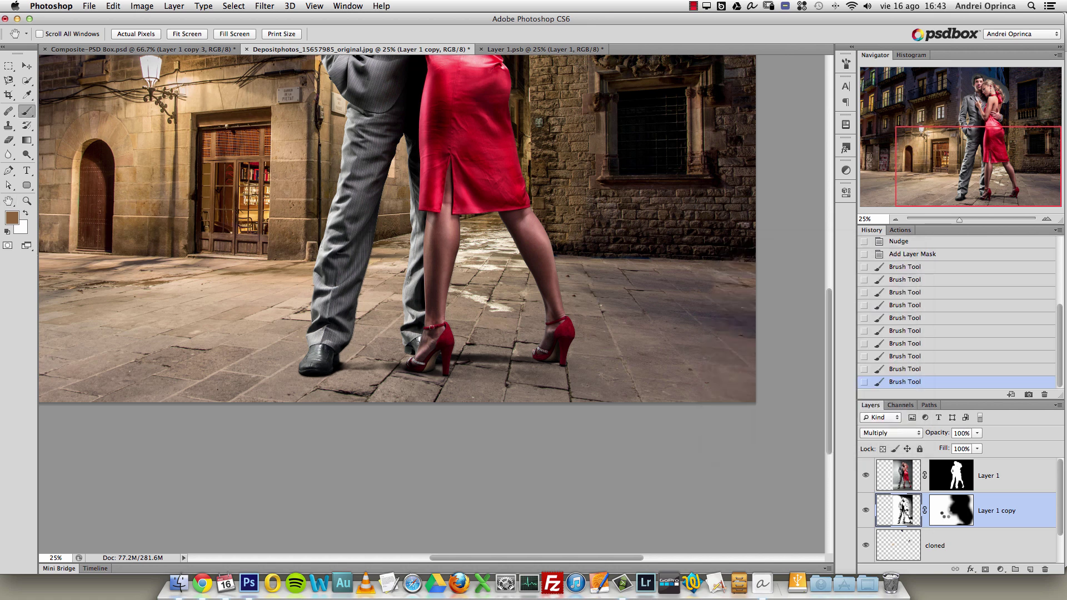
Paint black with a smaller soft brush on Layer 1 copy's mask to hide leftover darkening around the man's legs.
key("b")
key("bracketleft")
key("bracketleft")
key("bracketleft")
left_click_drag(369, 236, 366, 244)
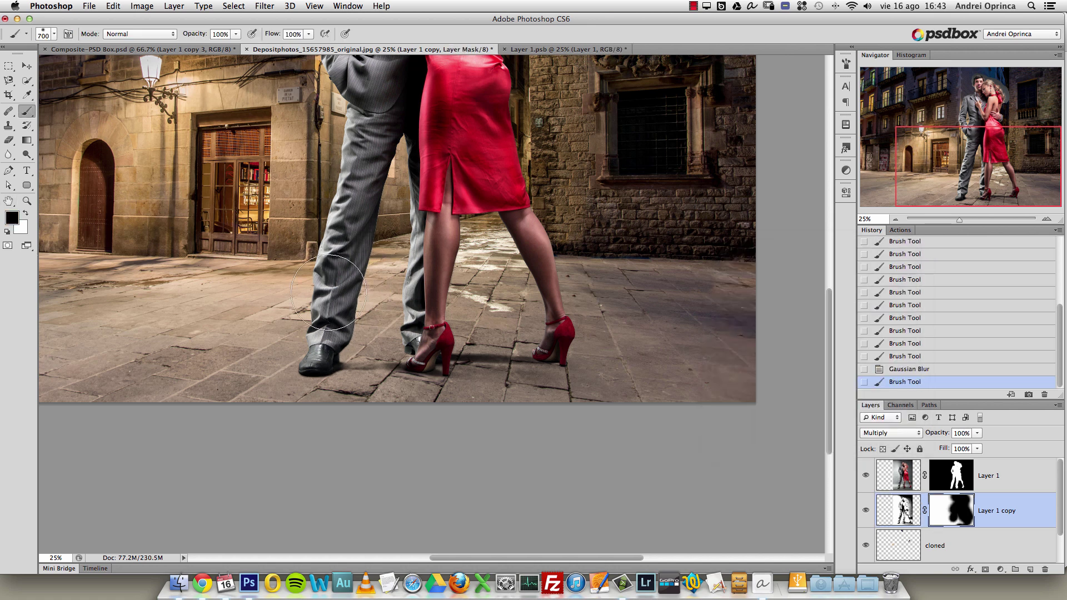
Try refining Layer 1 copy's mask with black between the legs and white along the foot shadows.
left_click_drag(484, 267, 492, 278)
key("x")
mouse_move(334, 376)
left_mouse_down()
mouse_move(484, 385)
mouse_move(478, 377)
mouse_move(559, 370)
left_mouse_up()
key("alt+super+z")
key("alt+super+z")
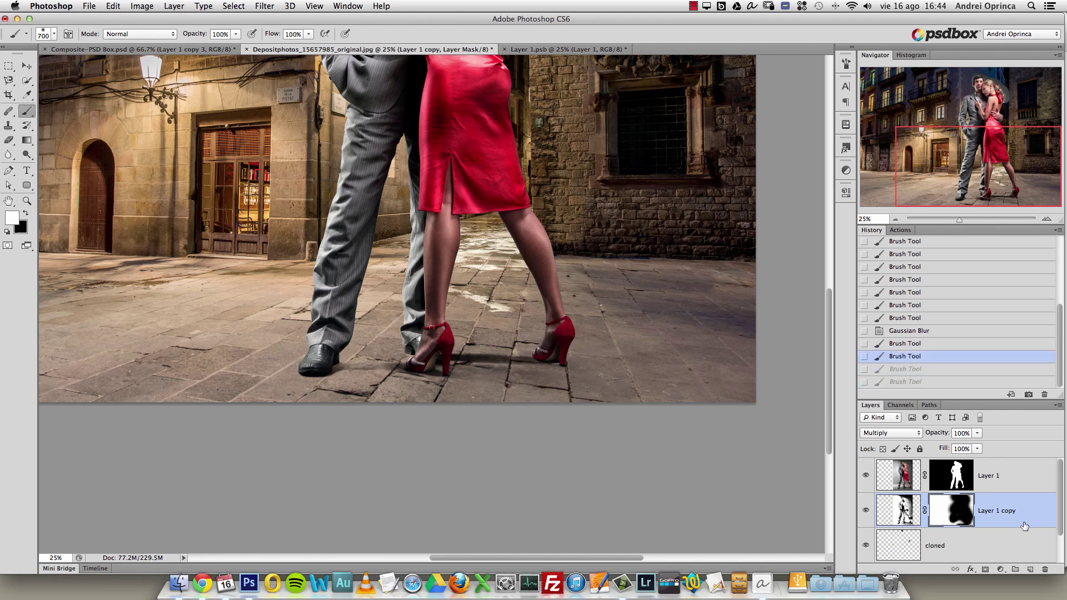
Delete Layer 1 copy and rename the couple's masked layer, Layer 1, as models.
left_click_drag(1033, 521, 1045, 569)
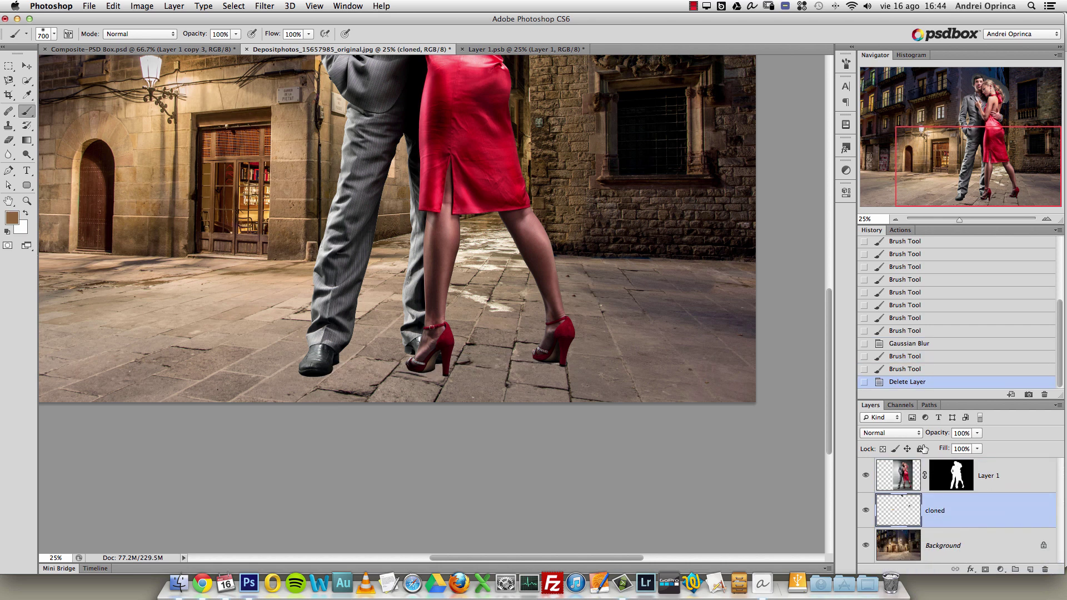
double_click(988, 481)
type("models")
key("Return")
Duplicate the models layer and rename the lower of the two layers as screen.
key("super+minus")
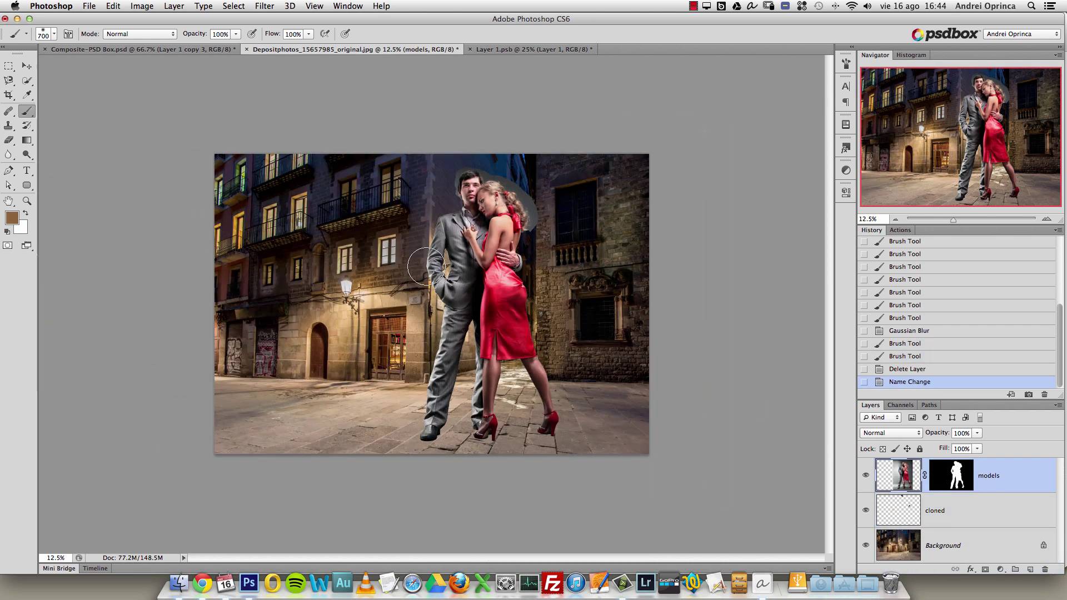
left_click(474, 280, "super")
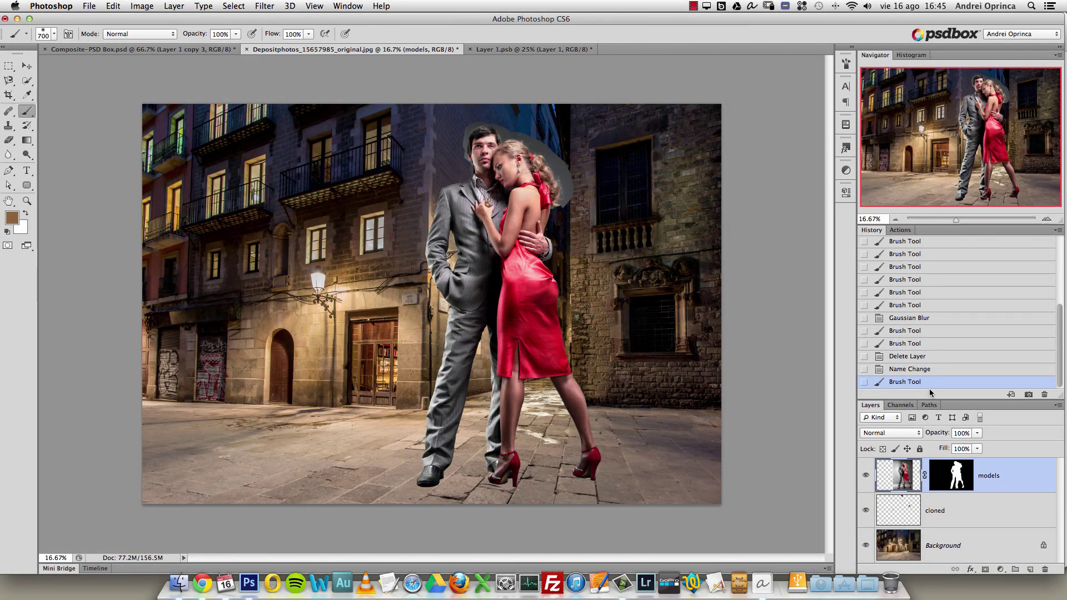
key("super+j")
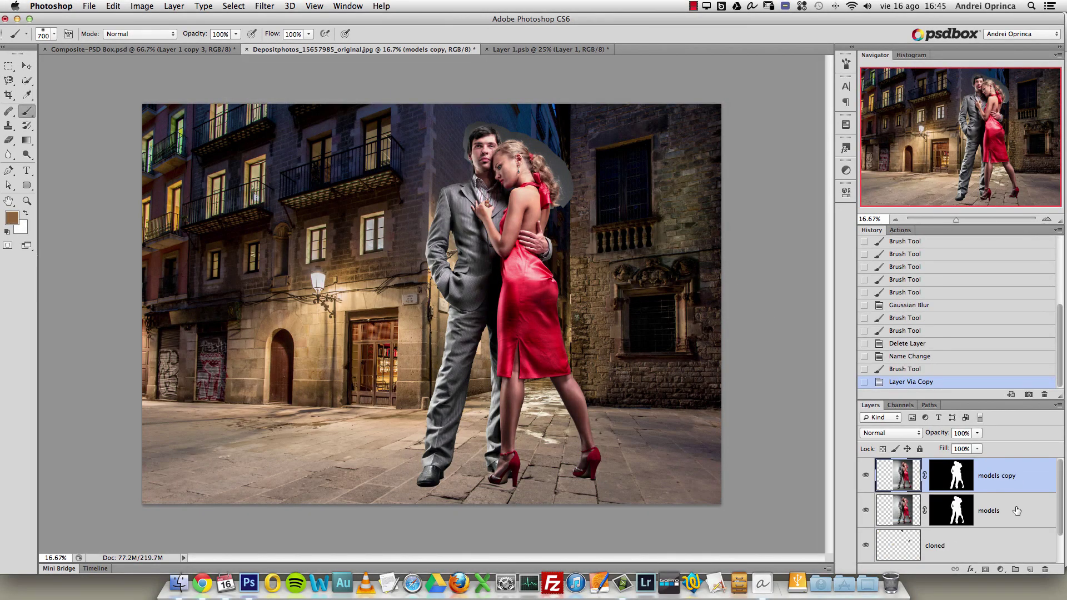
left_click(1017, 514)
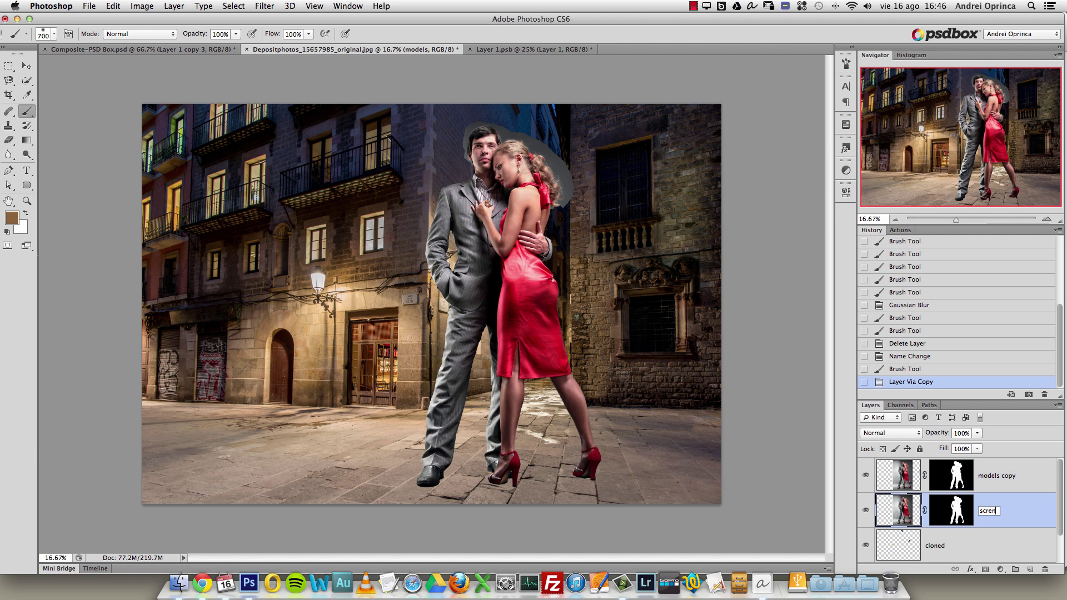
key("Return")
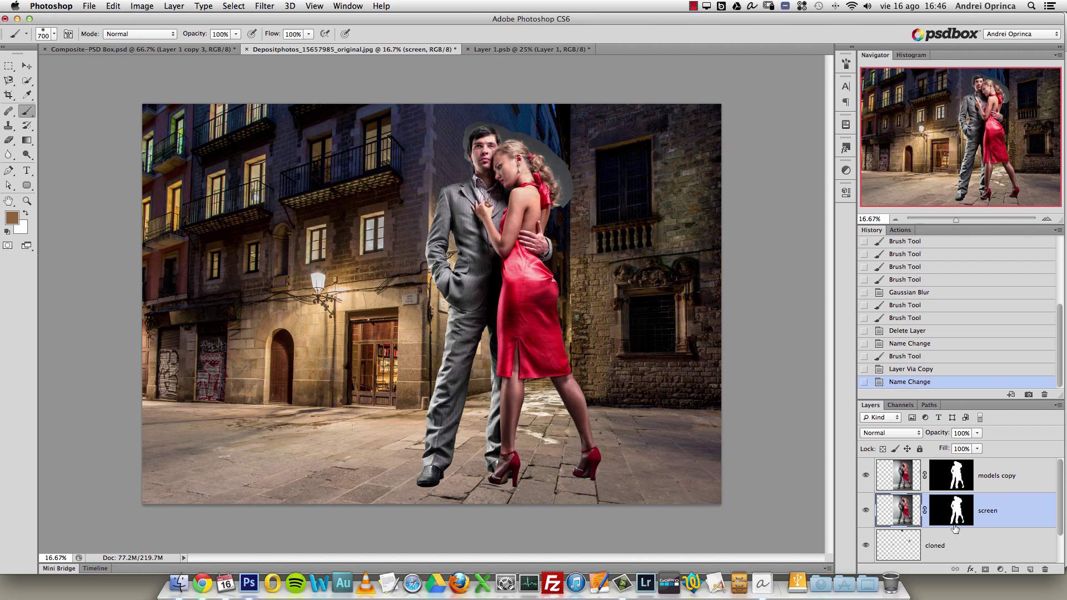
Apply the layer mask of the screen layer permanently to its pixels.
right_click(955, 500)
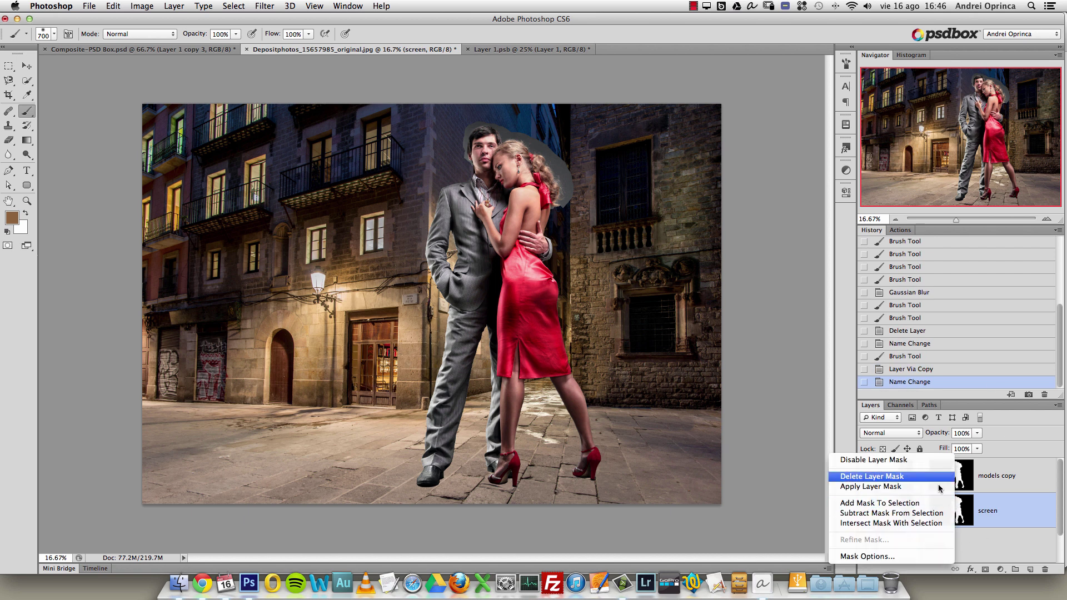
left_click(879, 489)
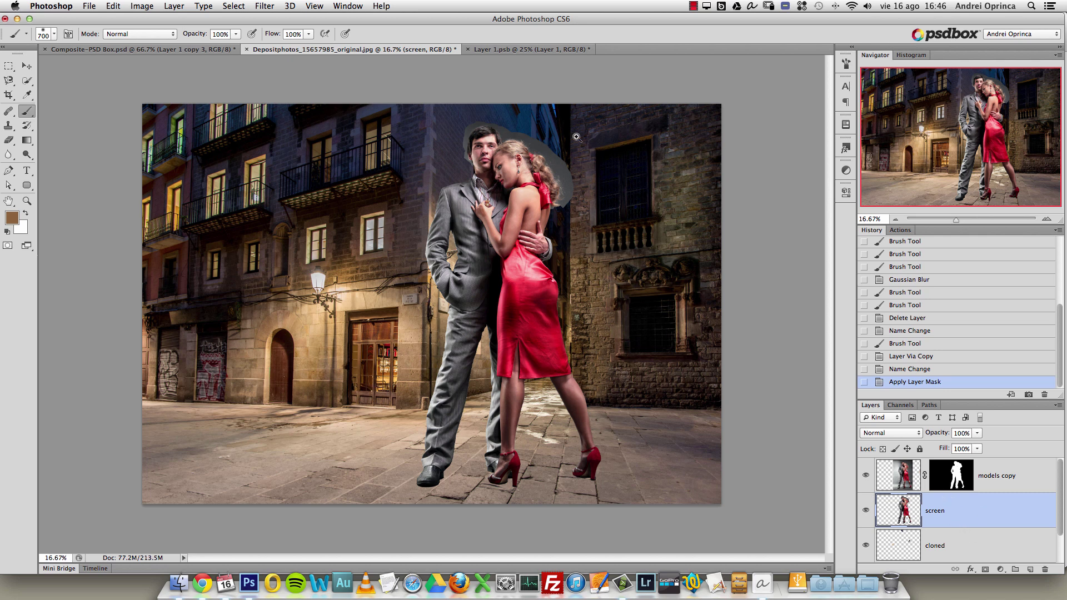
left_click(564, 152)
left_click(564, 151)
left_click(564, 152)
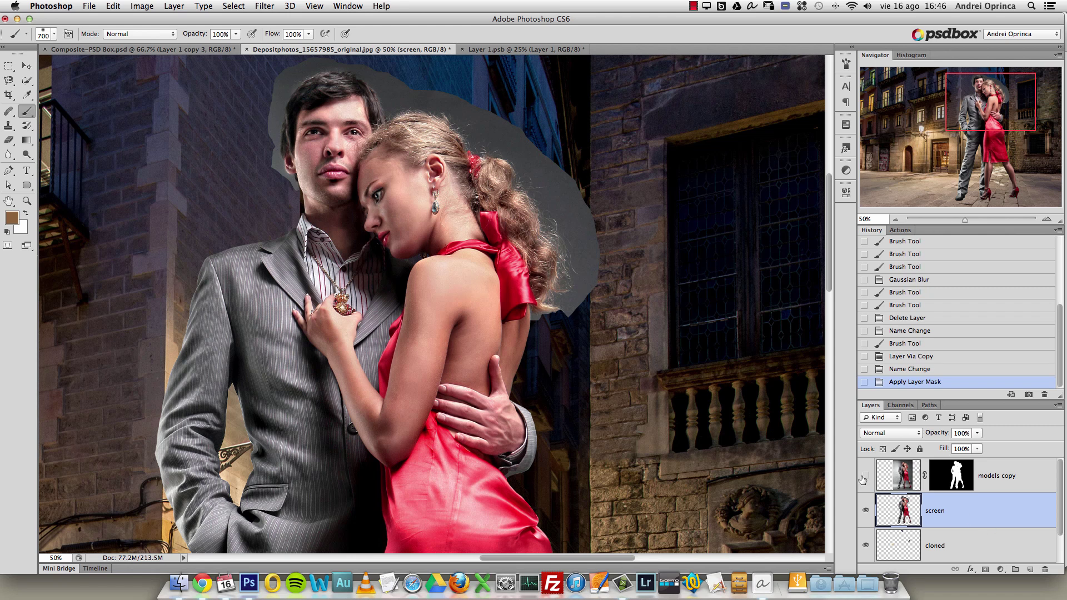
Link the models copy and screen layers together.
left_click(1021, 475, "shift")
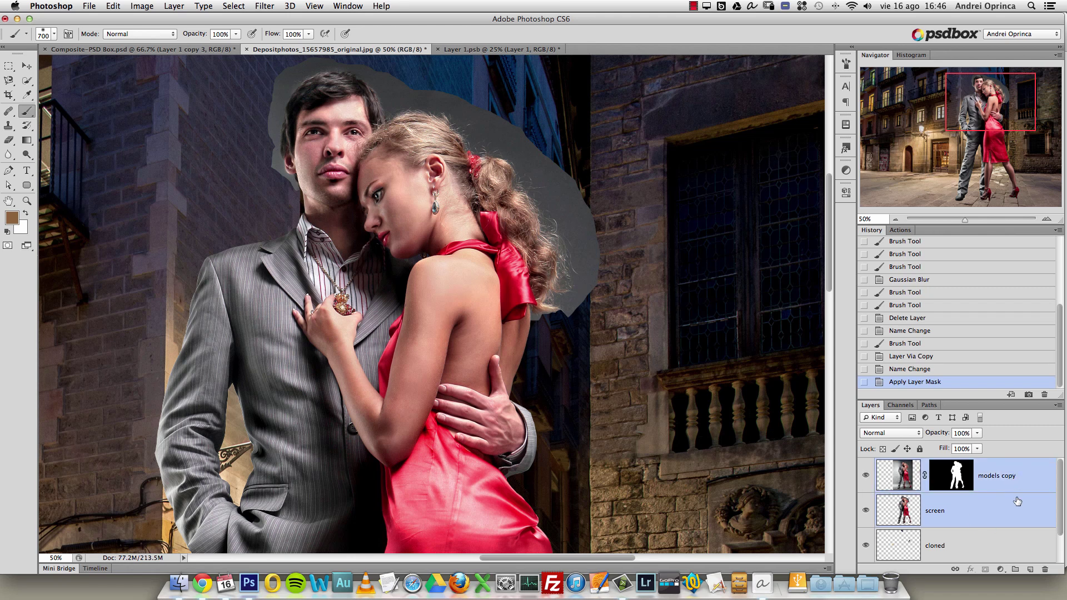
right_click(1021, 481)
left_click(906, 325)
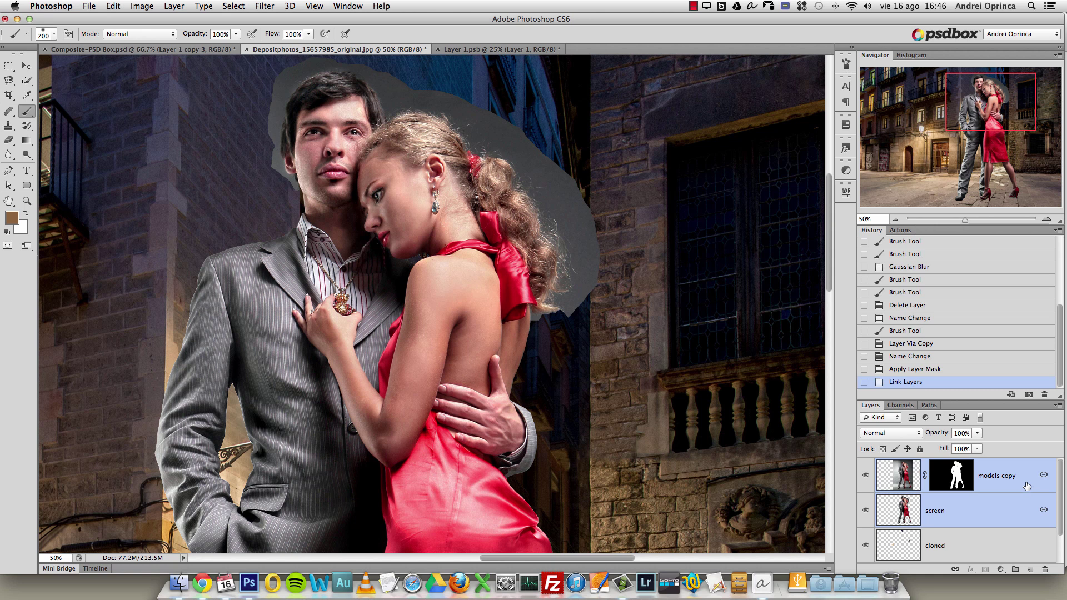
Try the Screen blend mode on the screen layer with models copy hidden.
left_click(1019, 507)
mouse_move(465, 319)
left_mouse_down()
mouse_move(490, 318)
mouse_move(546, 191)
left_mouse_up()
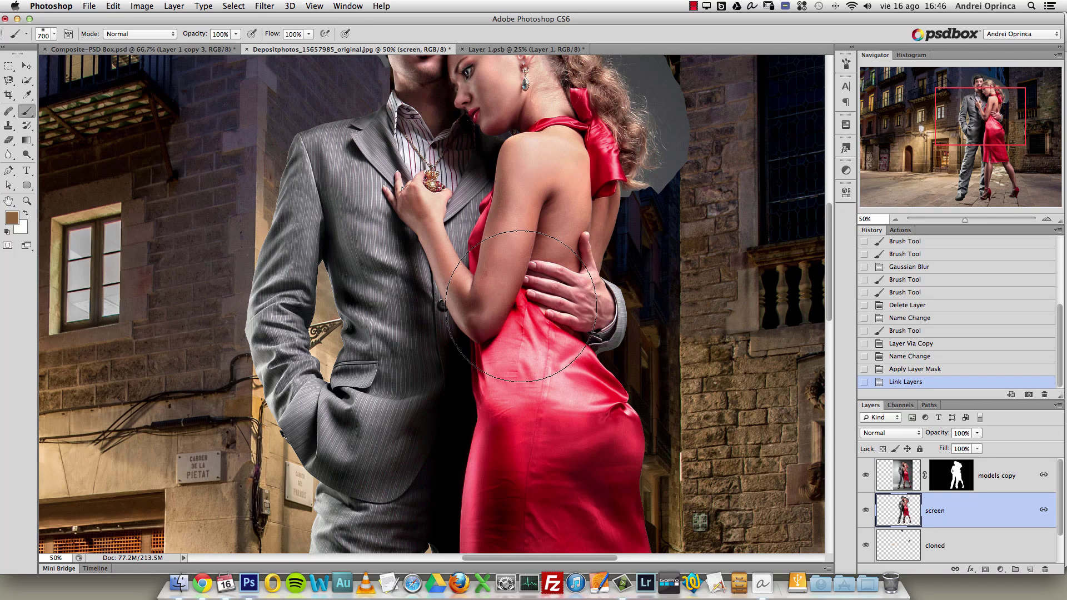
left_click(896, 434)
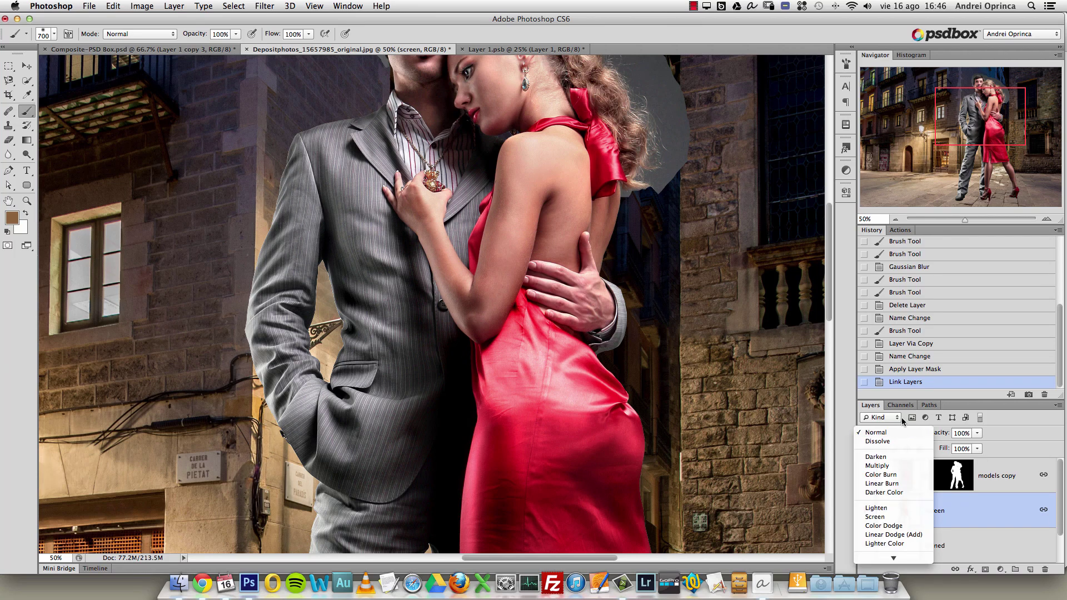
left_click(875, 517)
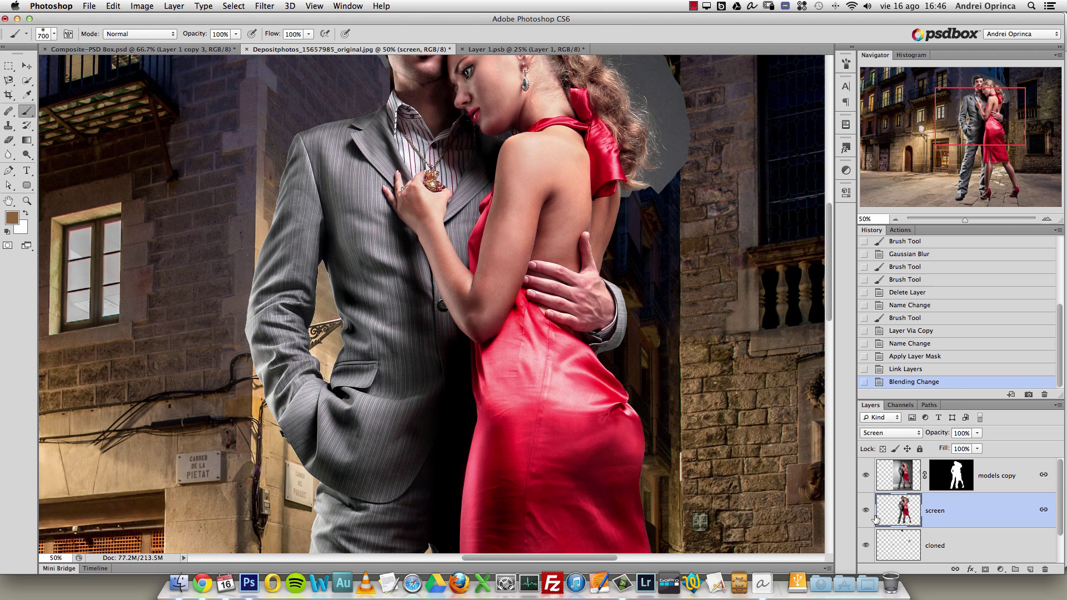
left_click(867, 477)
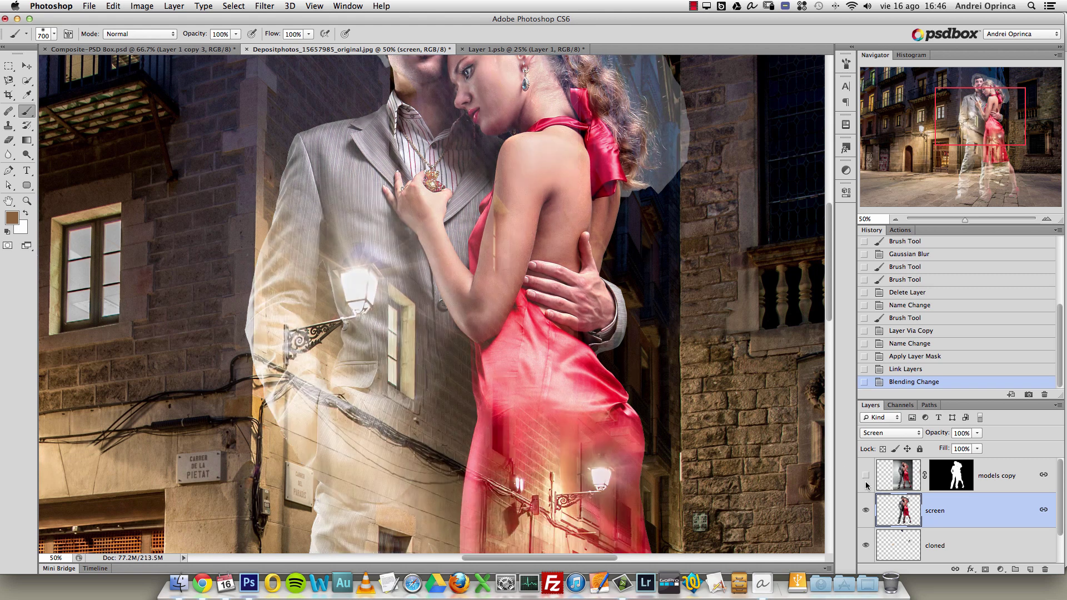
left_click_drag(582, 236, 580, 374)
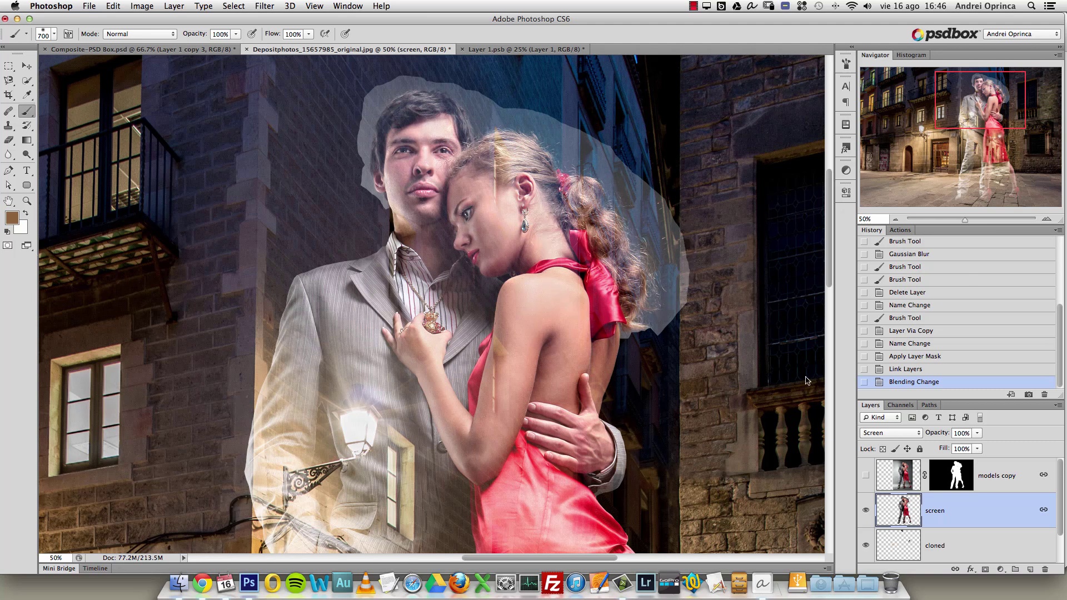
left_click(907, 368)
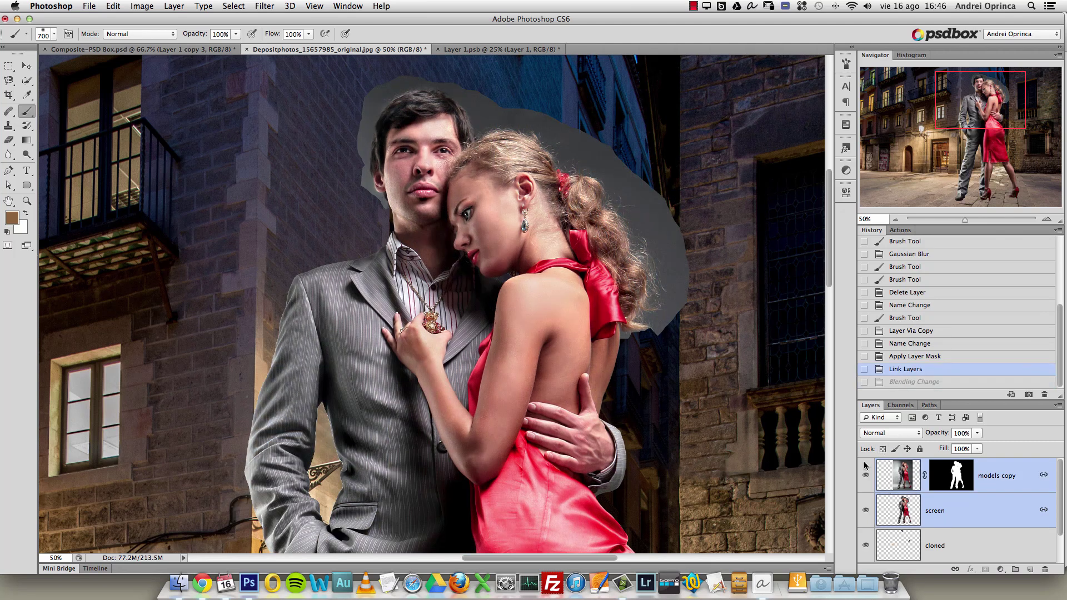
Hide the models copy layer and open the blend mode choices for the screen layer.
left_click(26, 65)
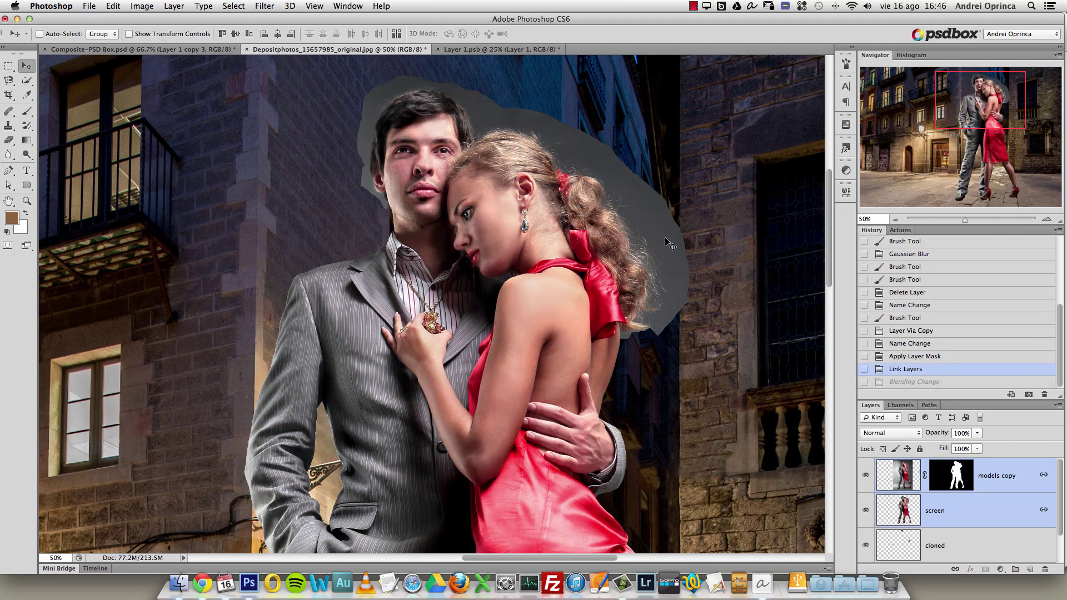
left_click(865, 473)
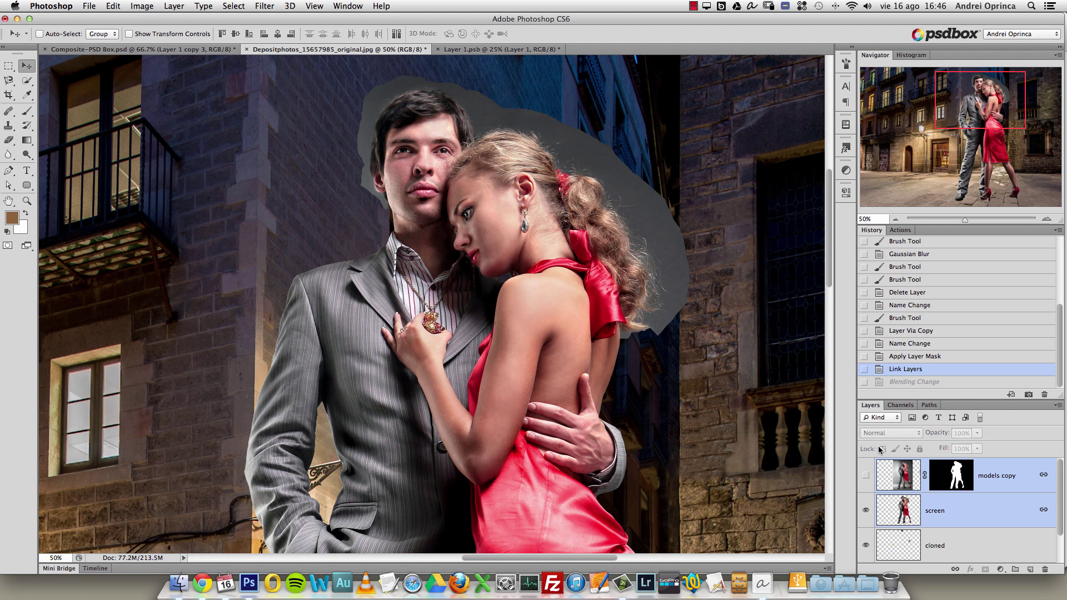
left_click(946, 516)
left_click(891, 432)
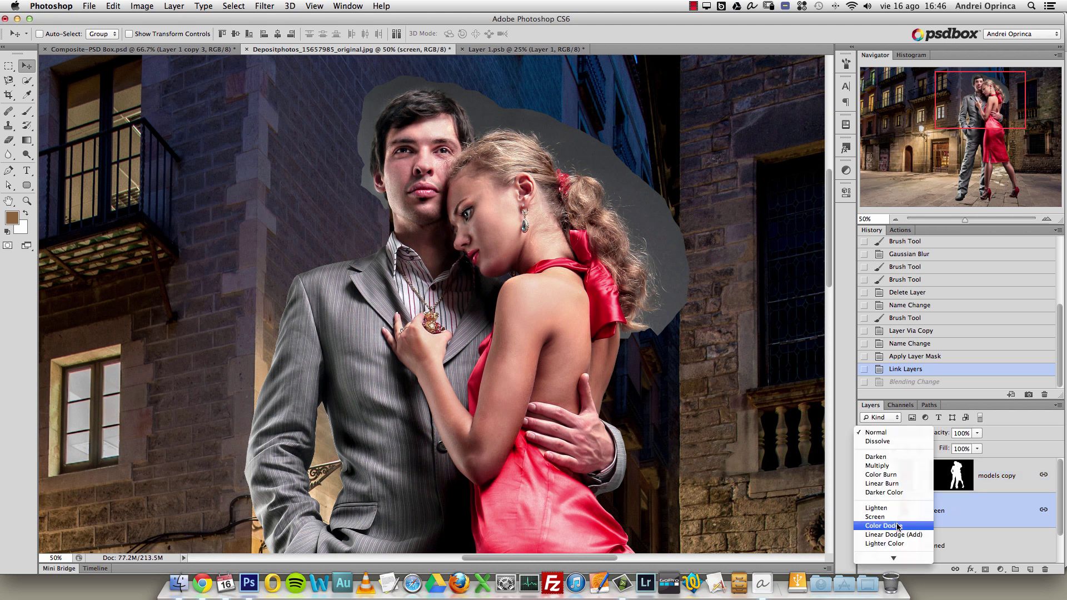
Try the Soft Light and Overlay blend modes on the screen layer.
mouse_move(894, 551)
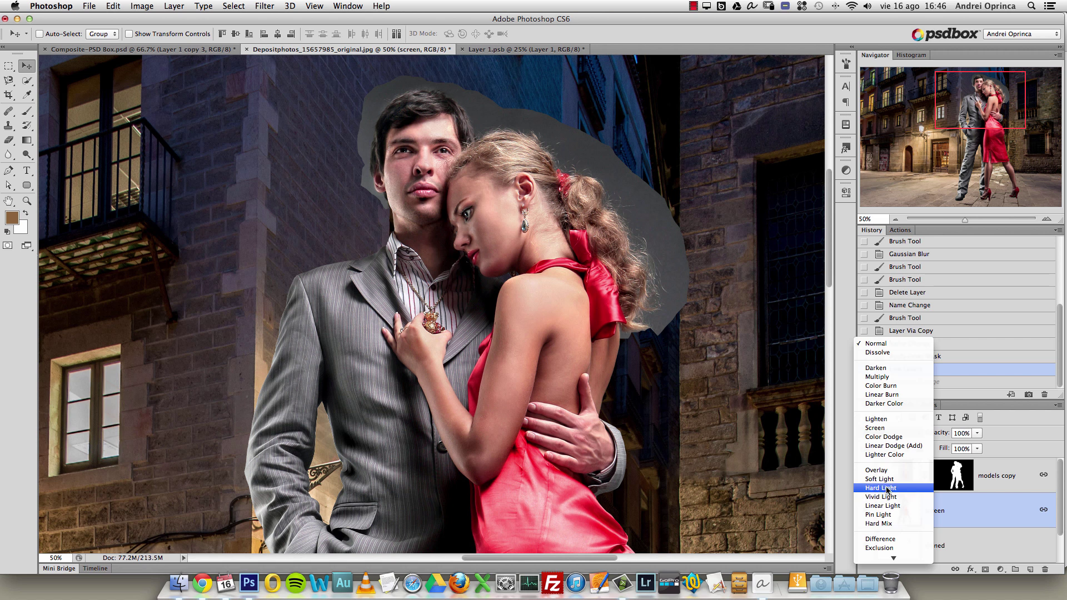
left_click(883, 480)
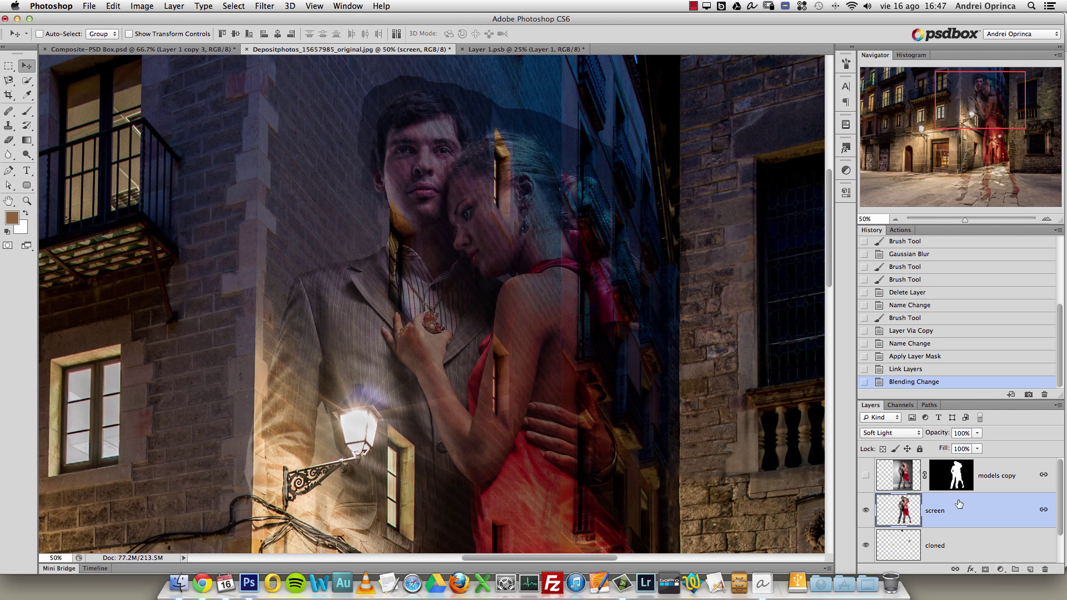
left_click(894, 433)
left_click(886, 427)
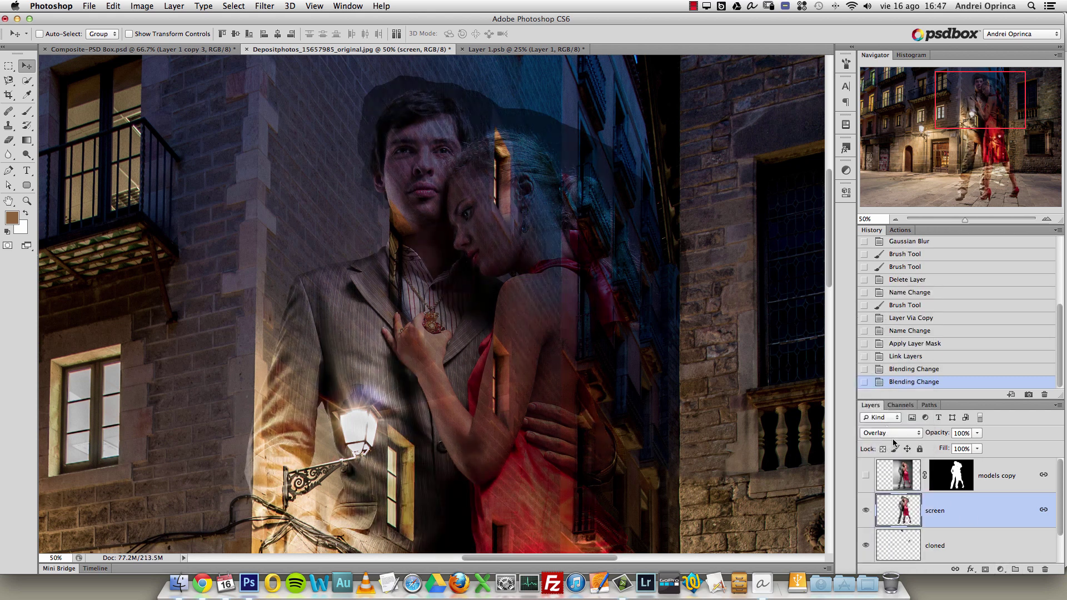
left_click(892, 434)
left_click(891, 442)
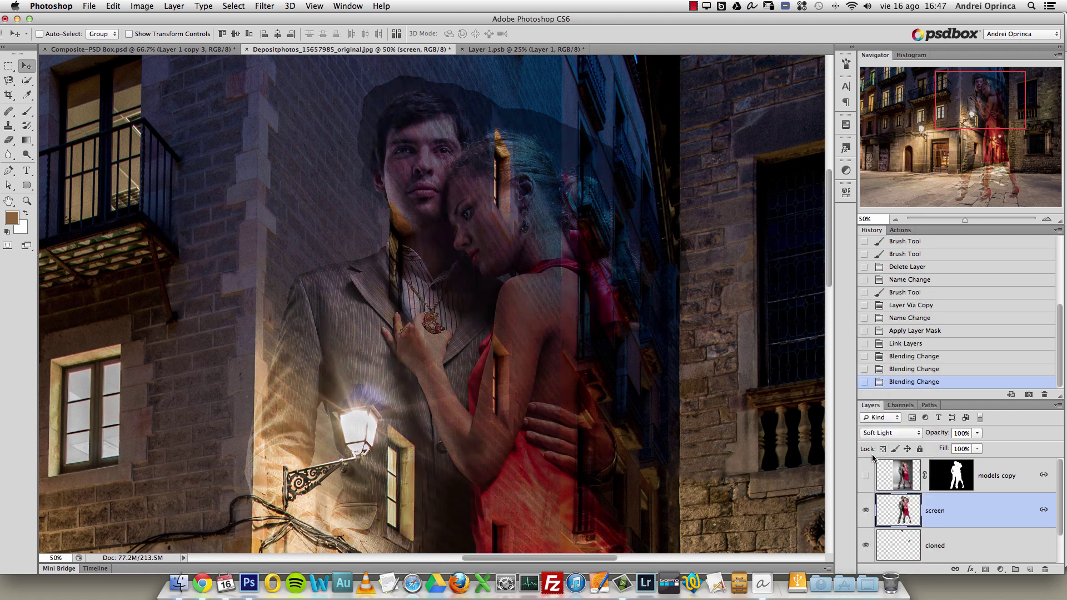
Set the screen layer's blend mode to Screen and clip a Levels adjustment layer to it.
left_click(887, 434)
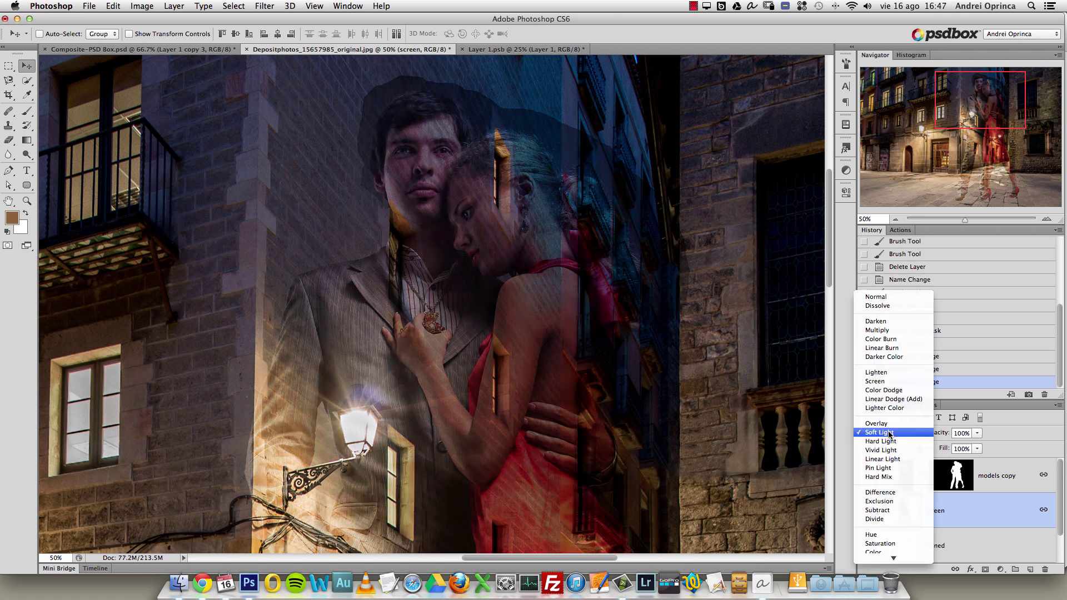
left_click(886, 381)
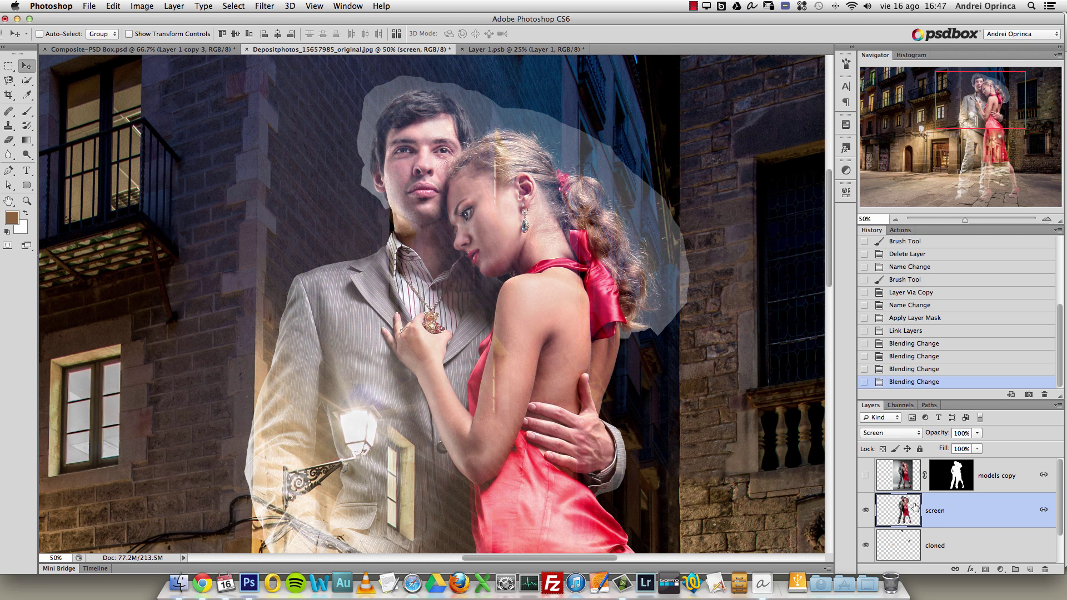
left_click(1000, 568)
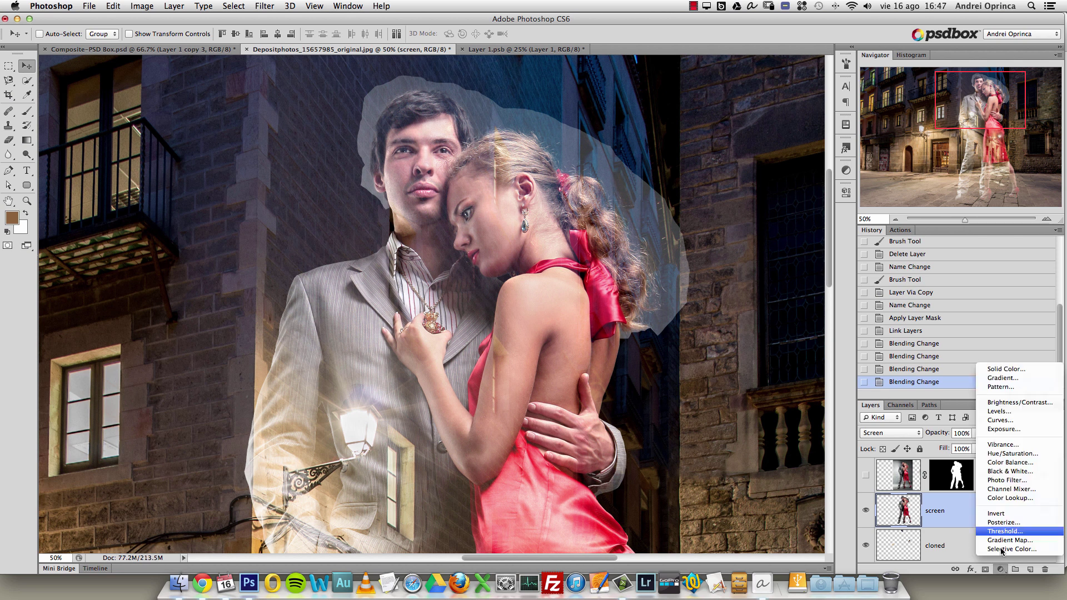
left_click(999, 412)
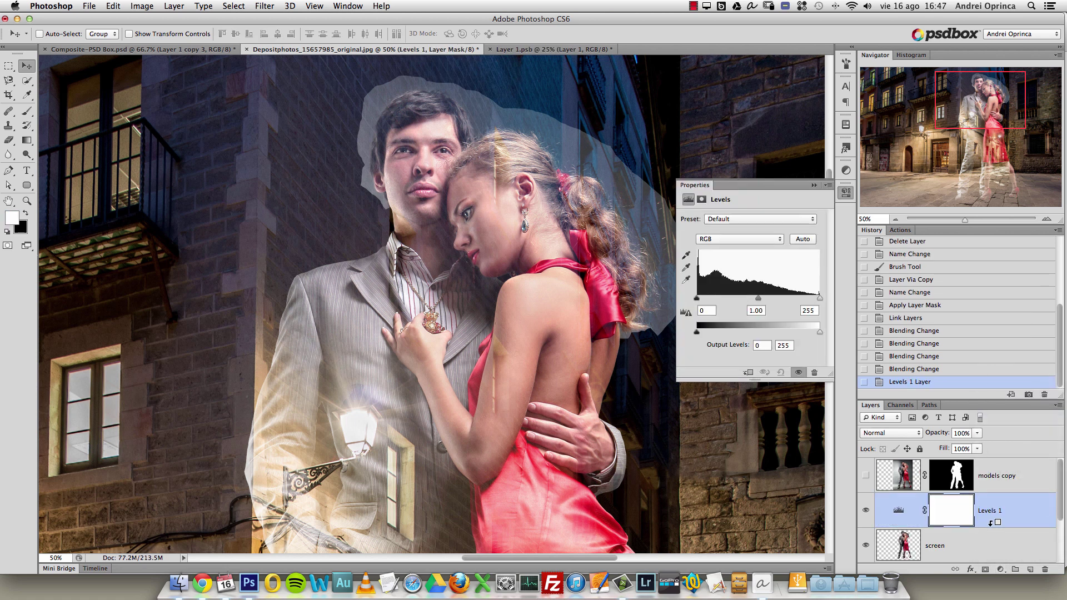
left_click(990, 524, "alt")
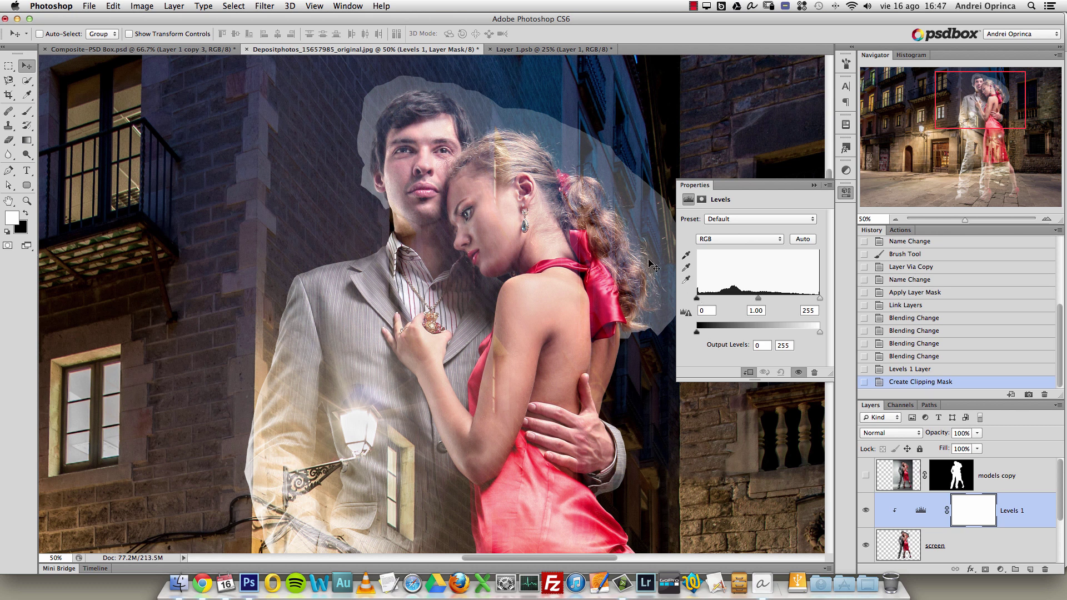
Darken the grey halo around the couple by setting the Levels black input to 61 and the midtones to 1.20.
scroll(611, 283, "right", 5)
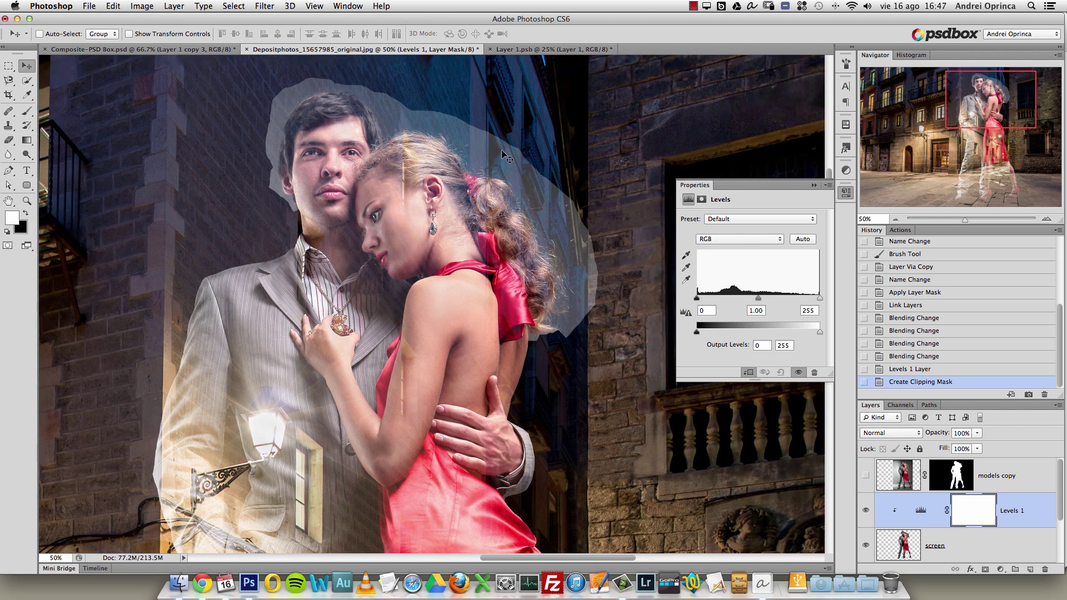
left_click_drag(696, 298, 715, 298)
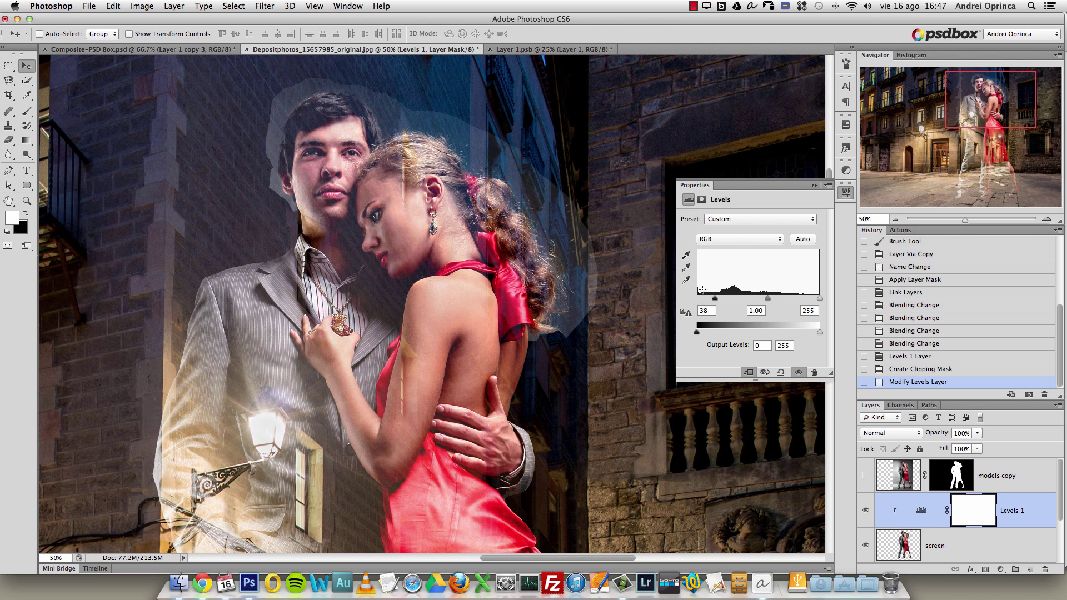
left_click_drag(772, 302, 780, 299)
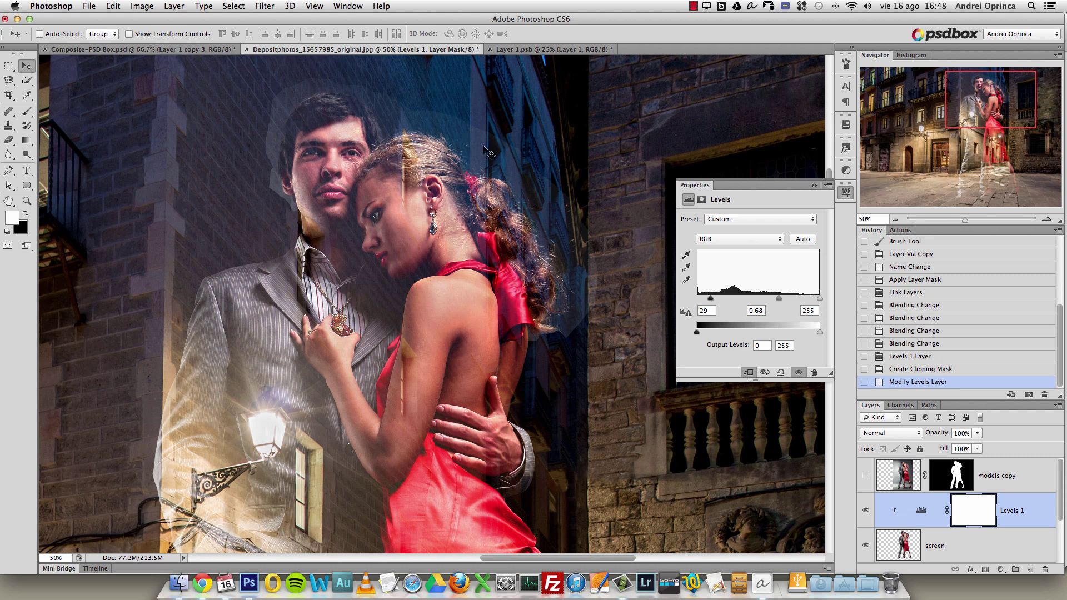
left_click_drag(714, 299, 731, 298)
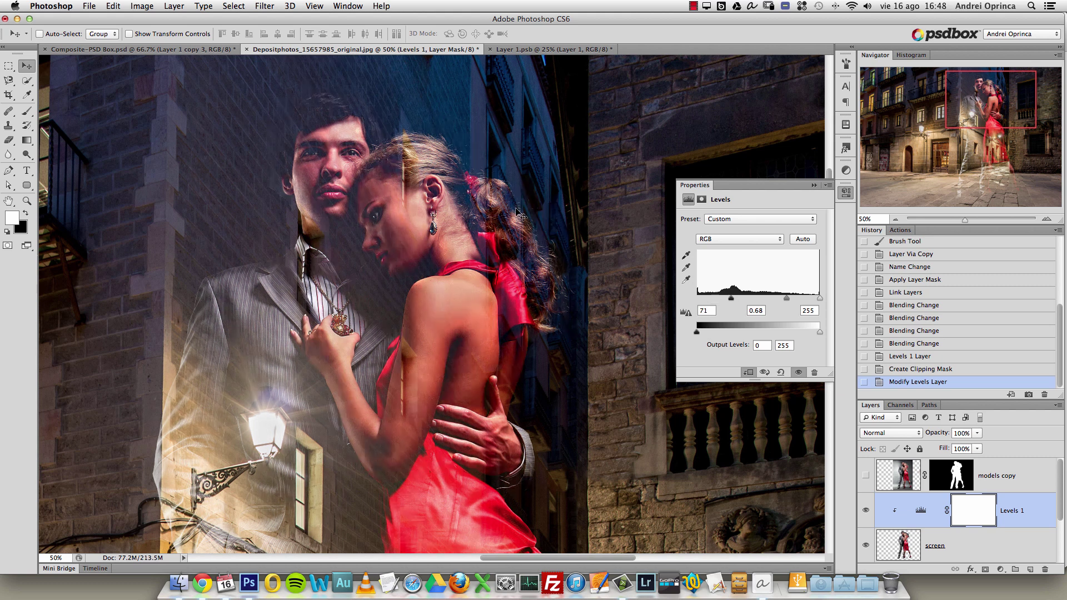
left_click(533, 218, "super")
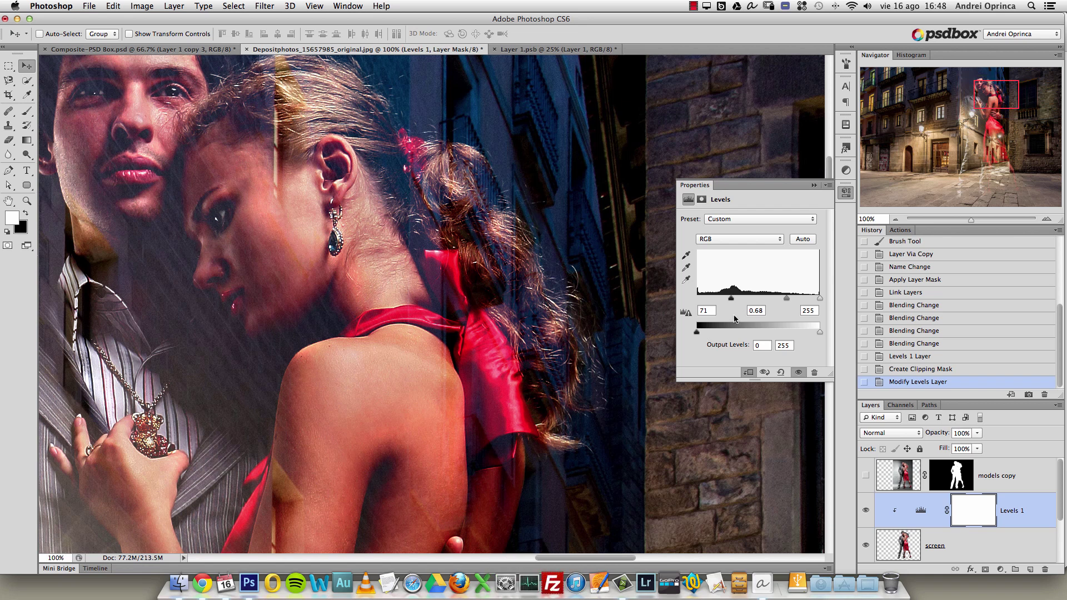
left_click_drag(731, 299, 707, 298)
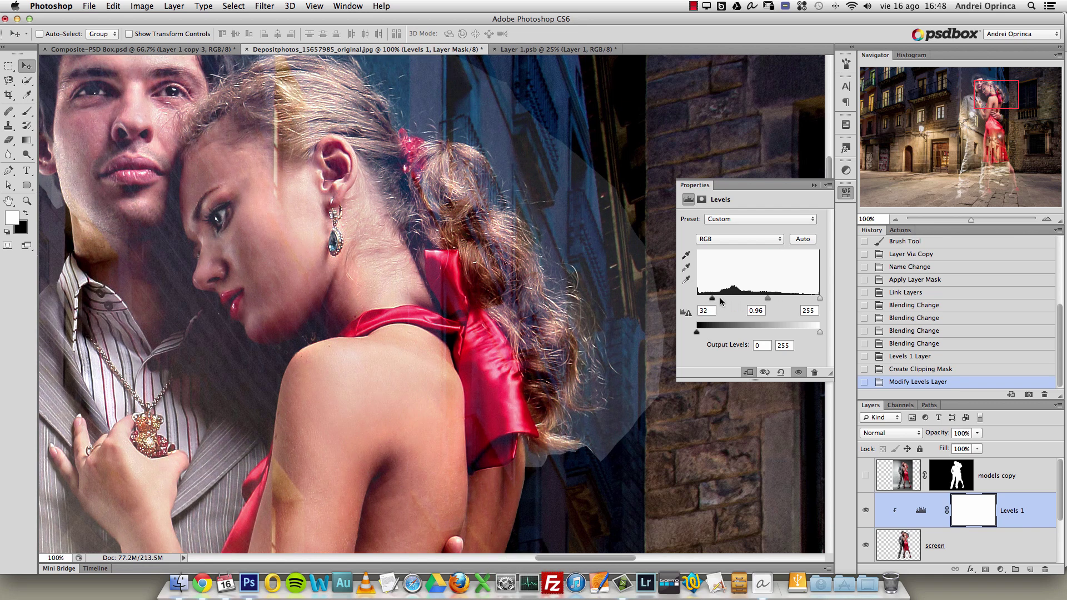
left_click_drag(711, 298, 722, 299)
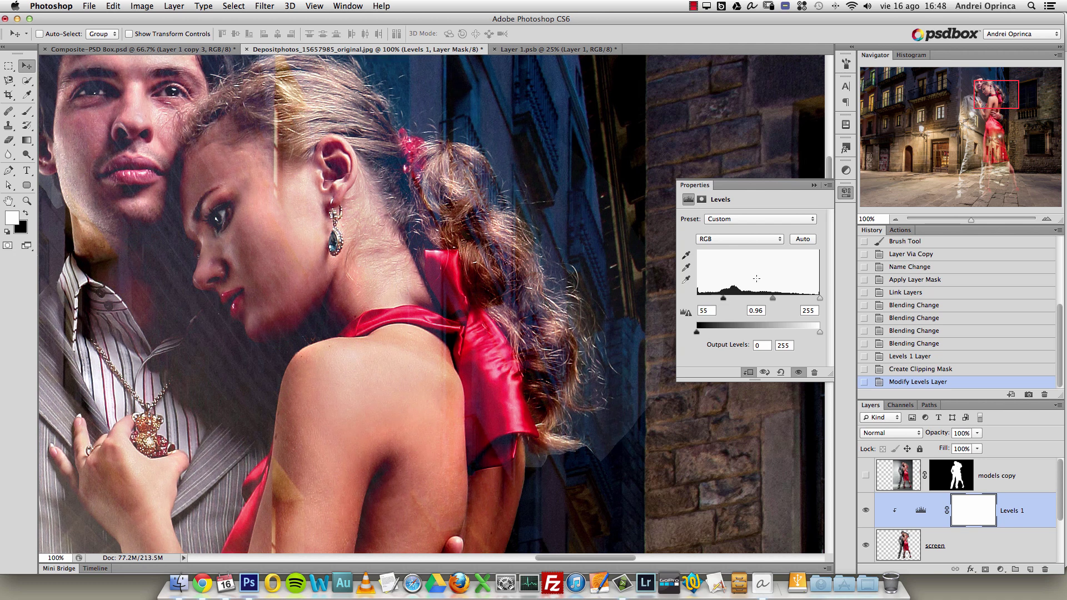
left_click_drag(770, 302, 726, 300)
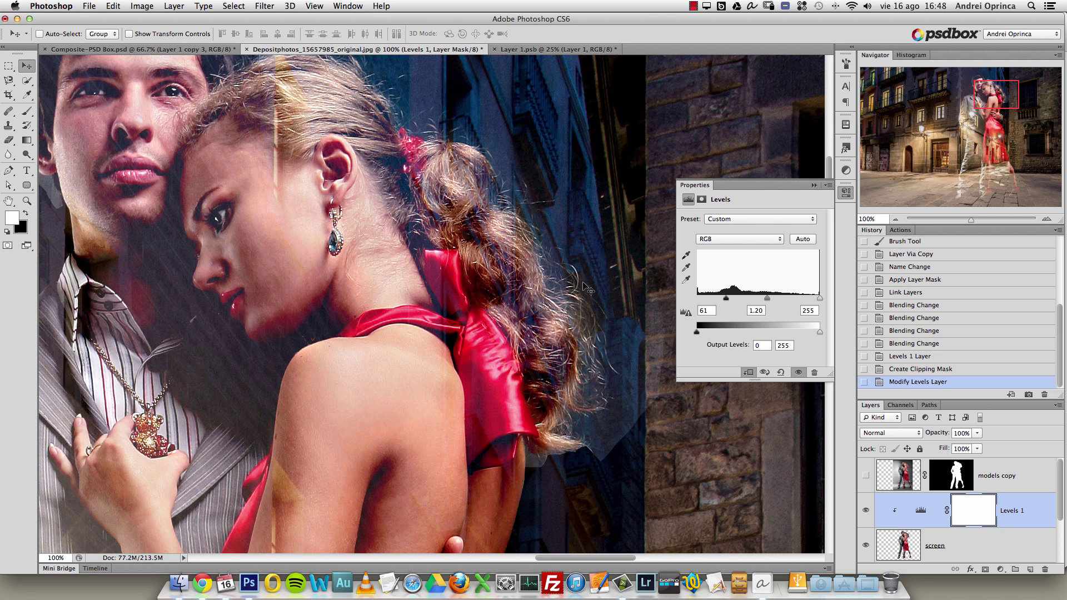
left_click_drag(575, 252, 594, 359)
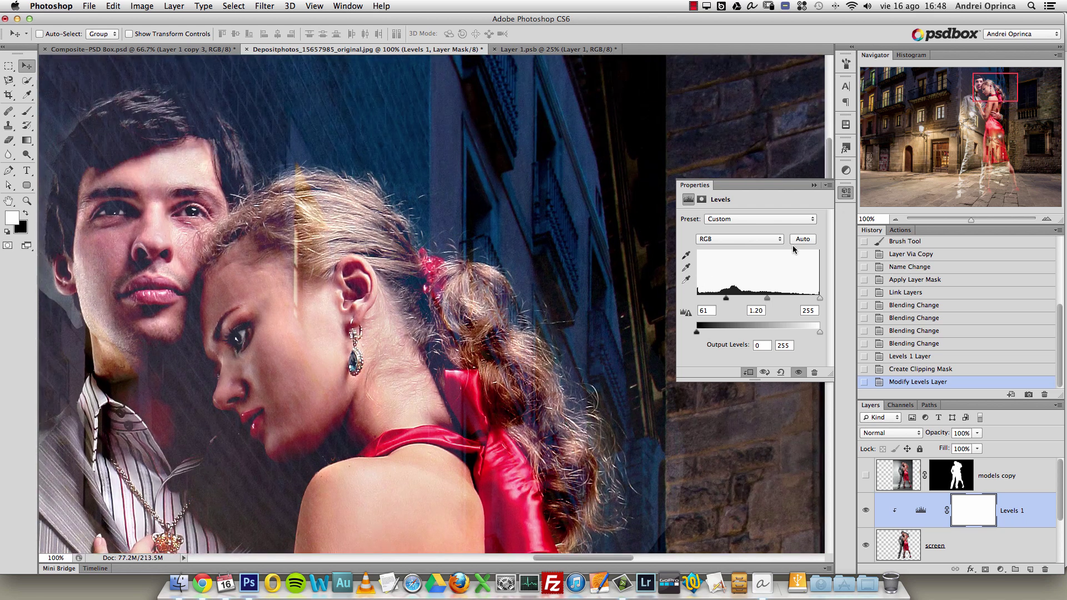
left_click(814, 185)
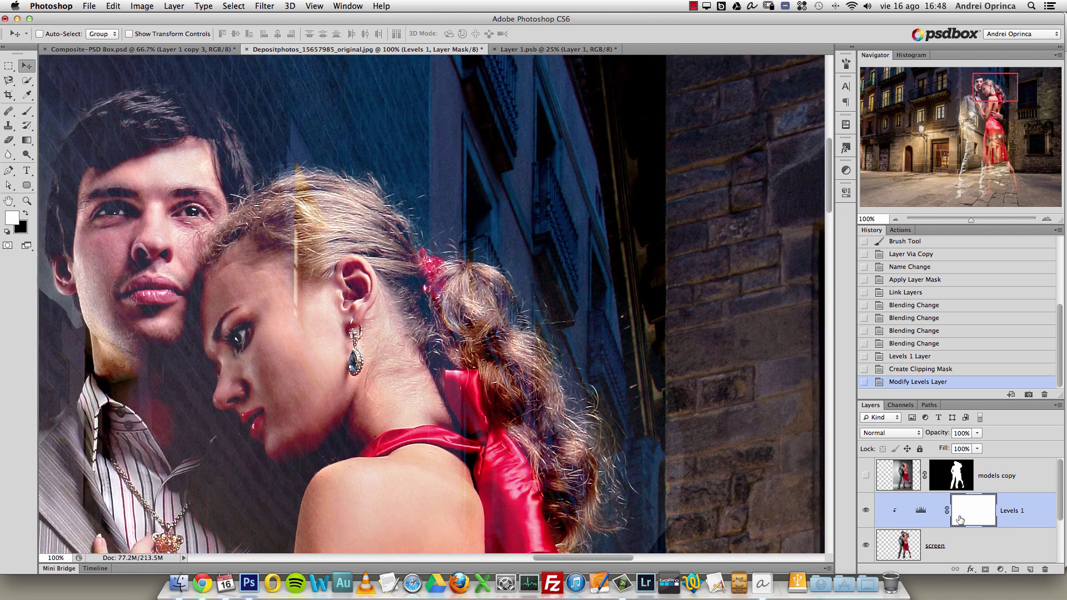
Add a white layer mask to the screen layer.
left_click(951, 545)
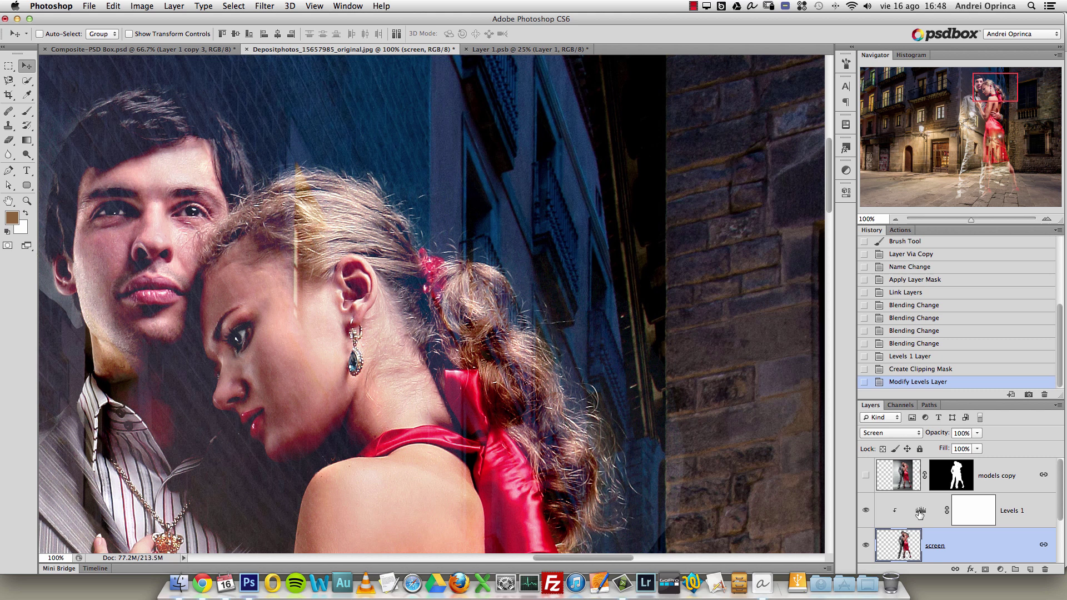
left_click(985, 569)
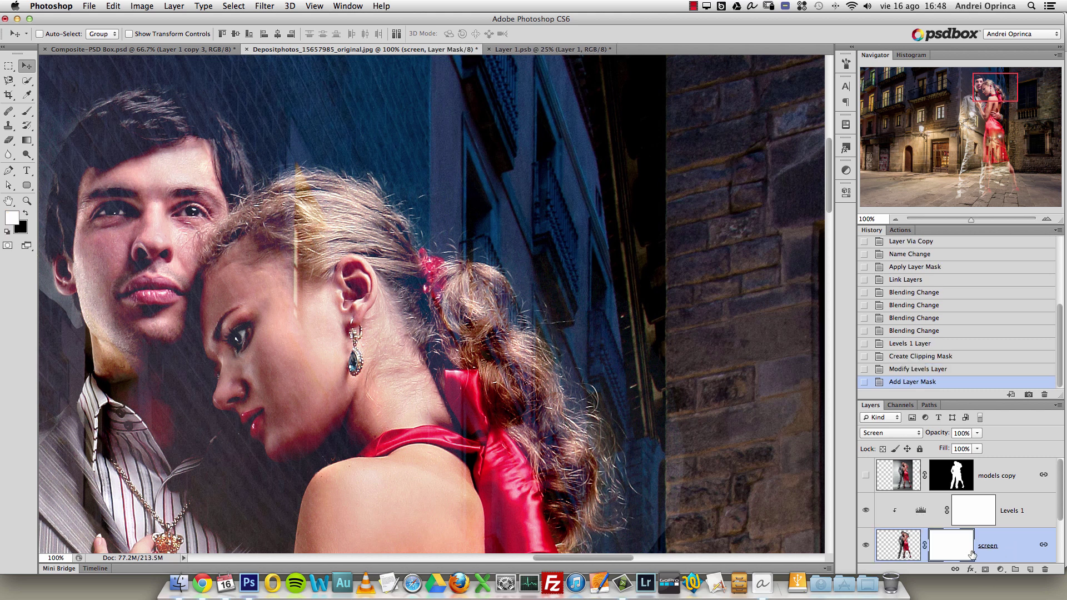
Rename the models copy layer as models and make it visible.
double_click(996, 475)
left_click(1006, 475)
key("BackSpace")
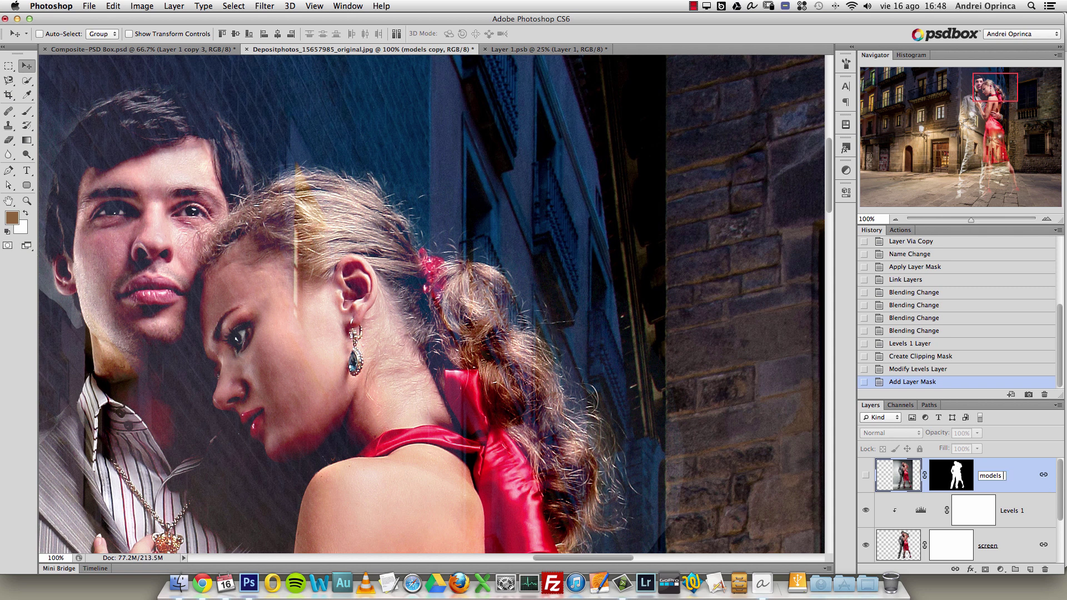
key("Return")
left_click(865, 474)
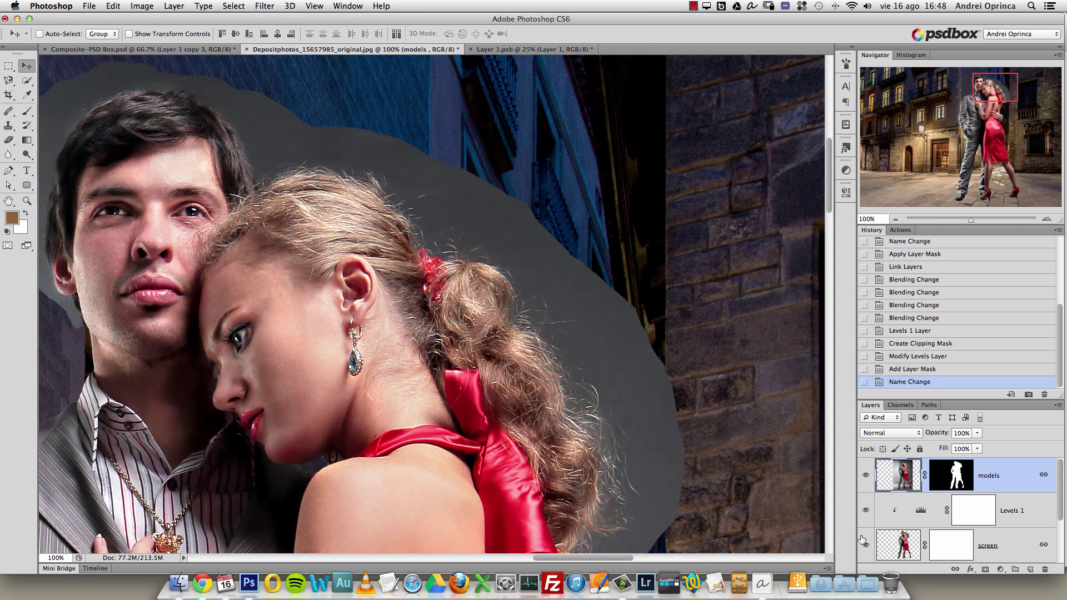
Convert the models layer, together with its layer mask, to a smart object.
left_click(958, 477)
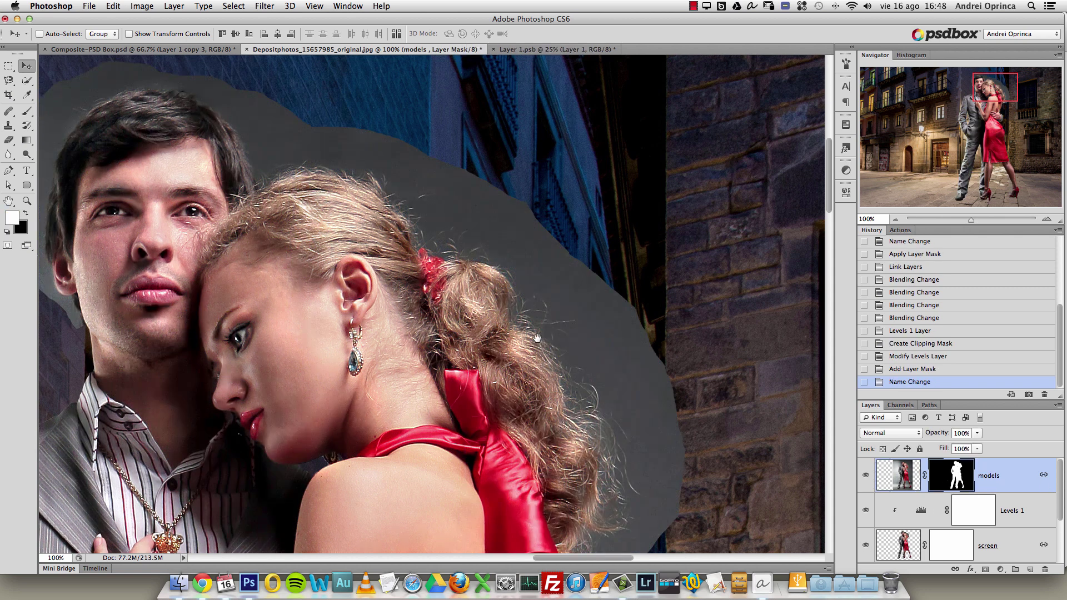
scroll(537, 338, "left", 5)
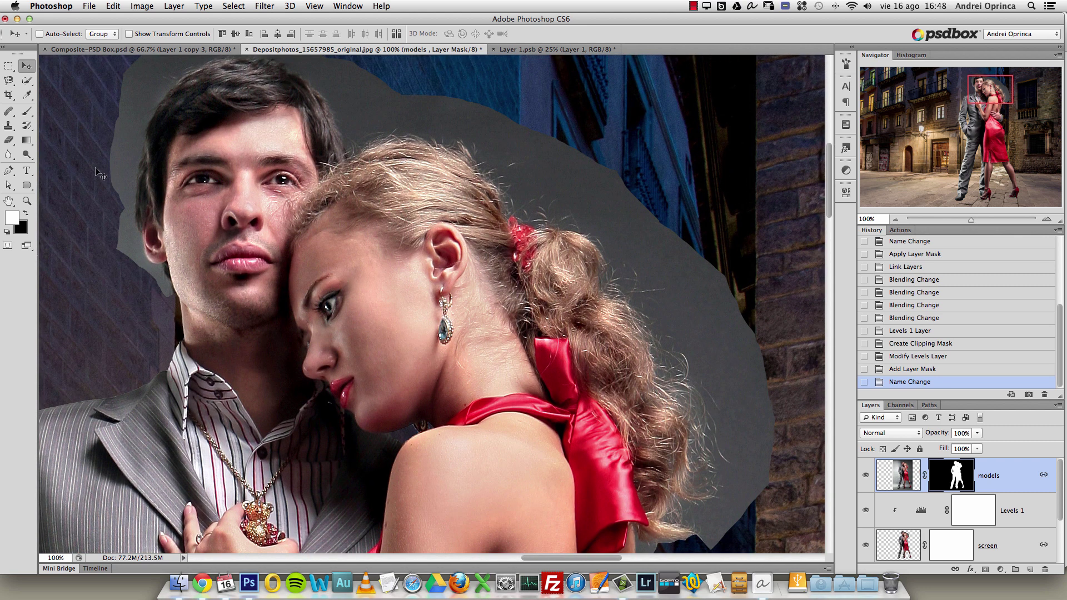
left_click_drag(313, 347, 363, 295)
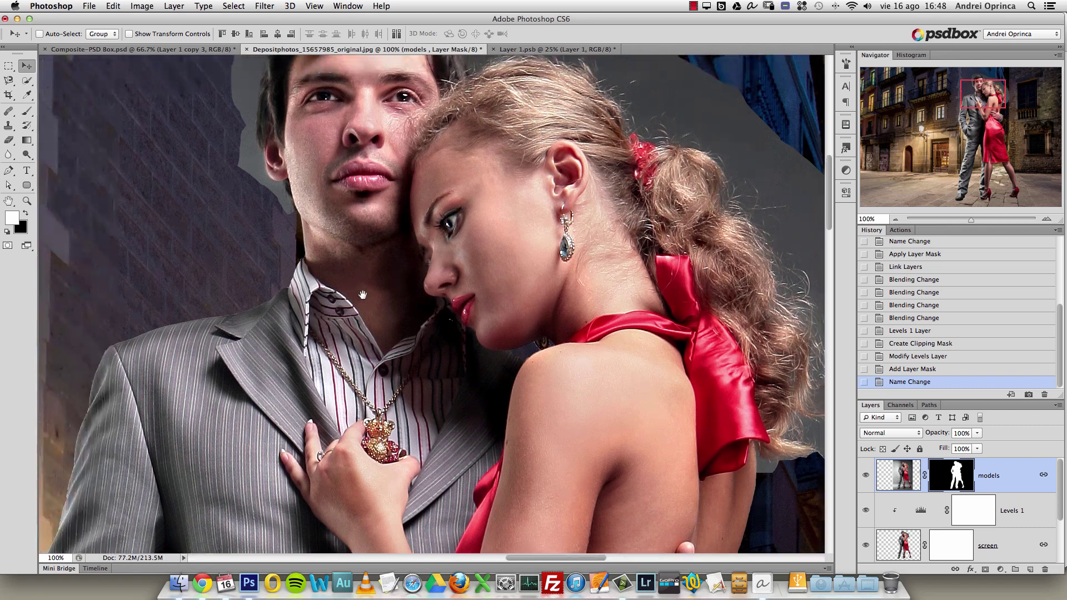
scroll(480, 253, "up", 5)
scroll(480, 254, "left", 1)
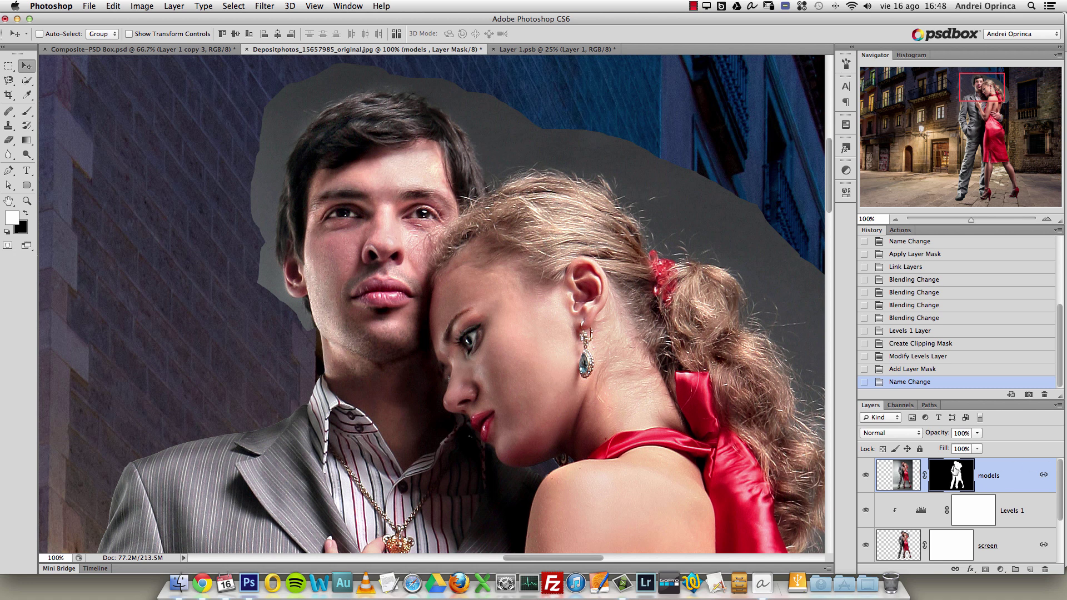
right_click(956, 476)
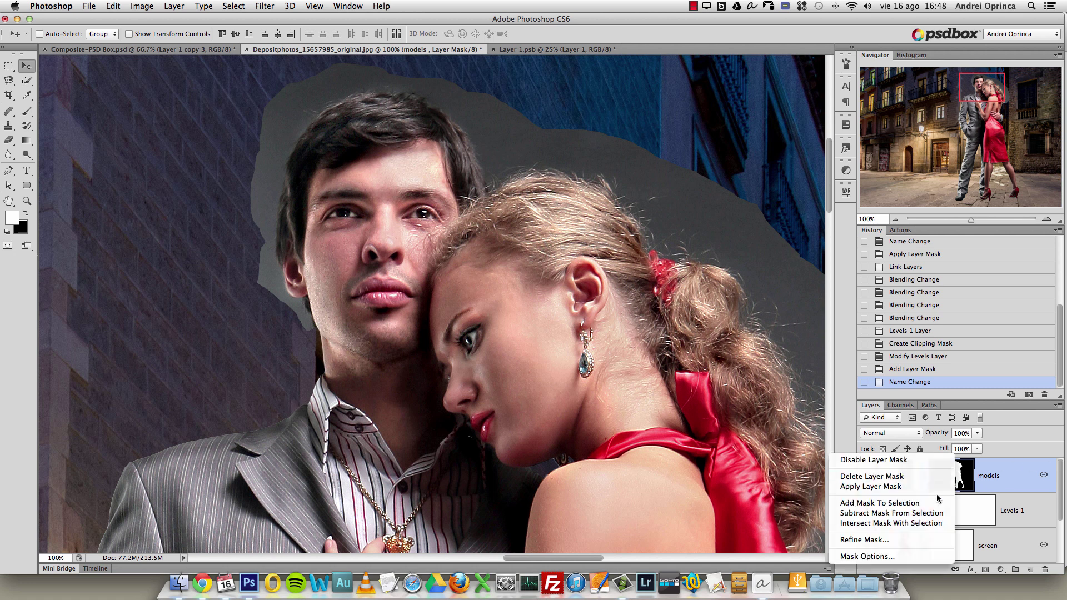
left_click(1016, 469)
right_click(1017, 470)
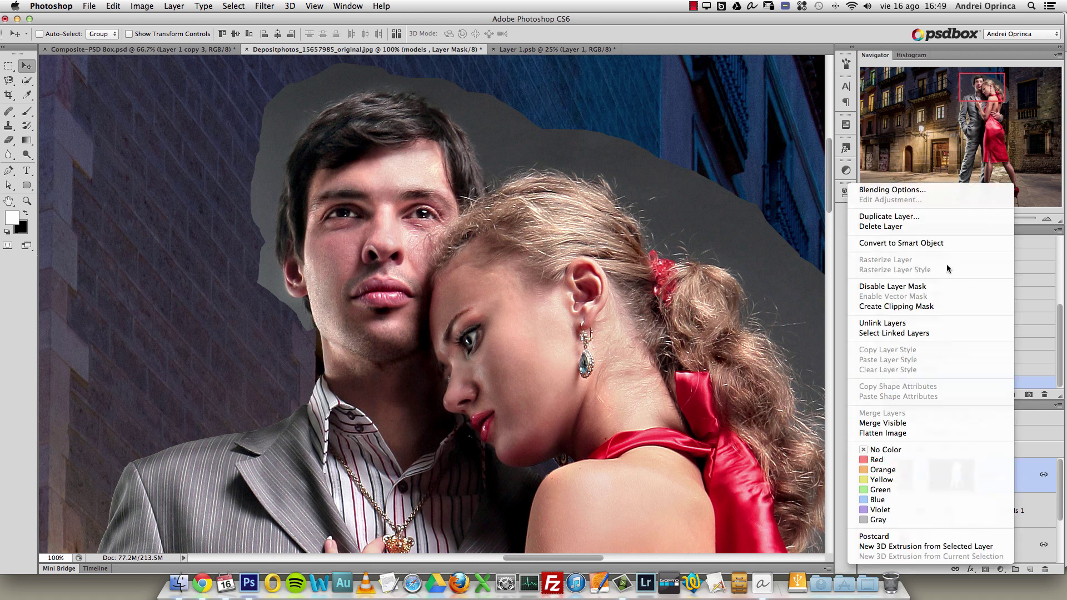
left_click(929, 243)
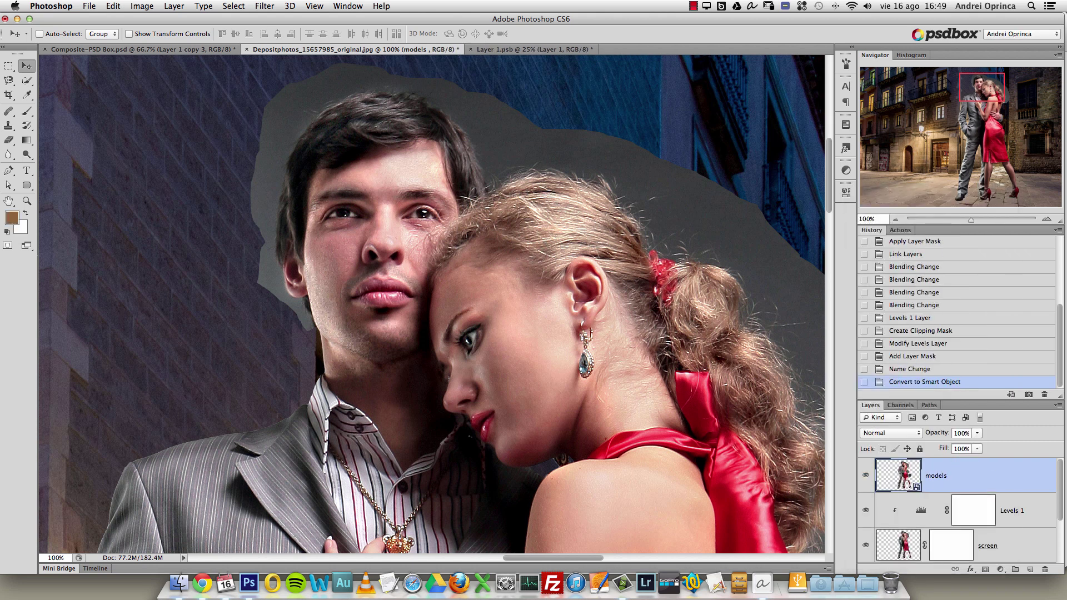
Open the models smart object's contents with the layer mask disabled, and close them without saving.
double_click(904, 483)
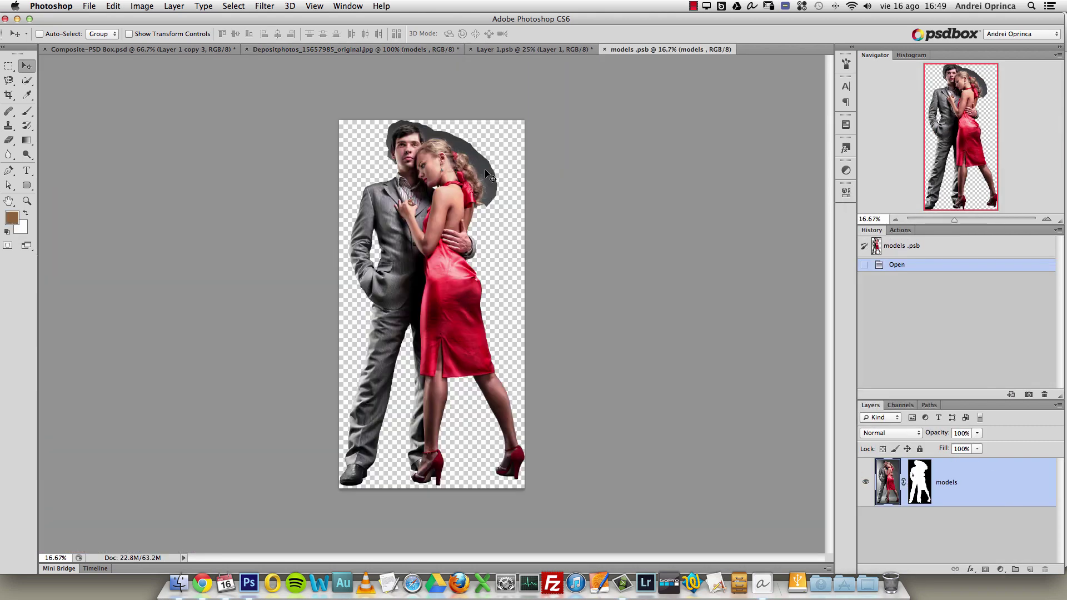
left_click(910, 472, "shift")
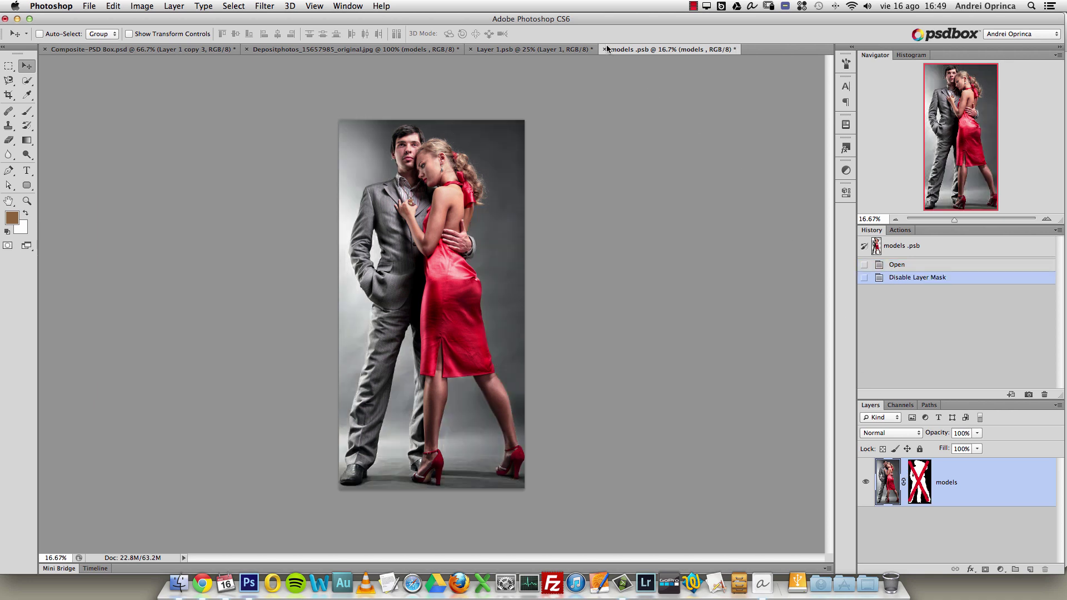
key("super+w")
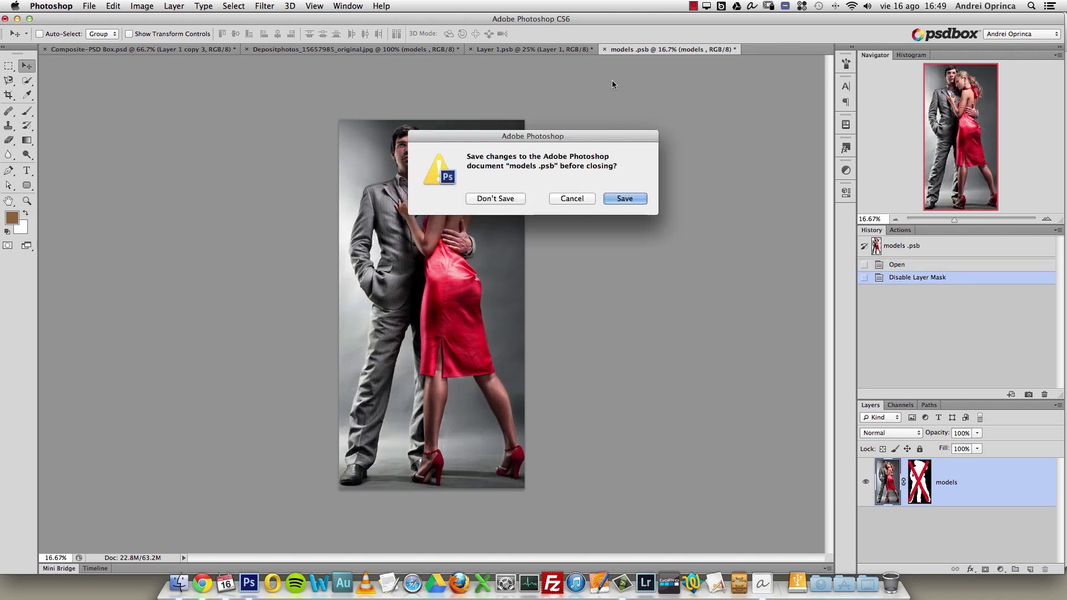
key("Return")
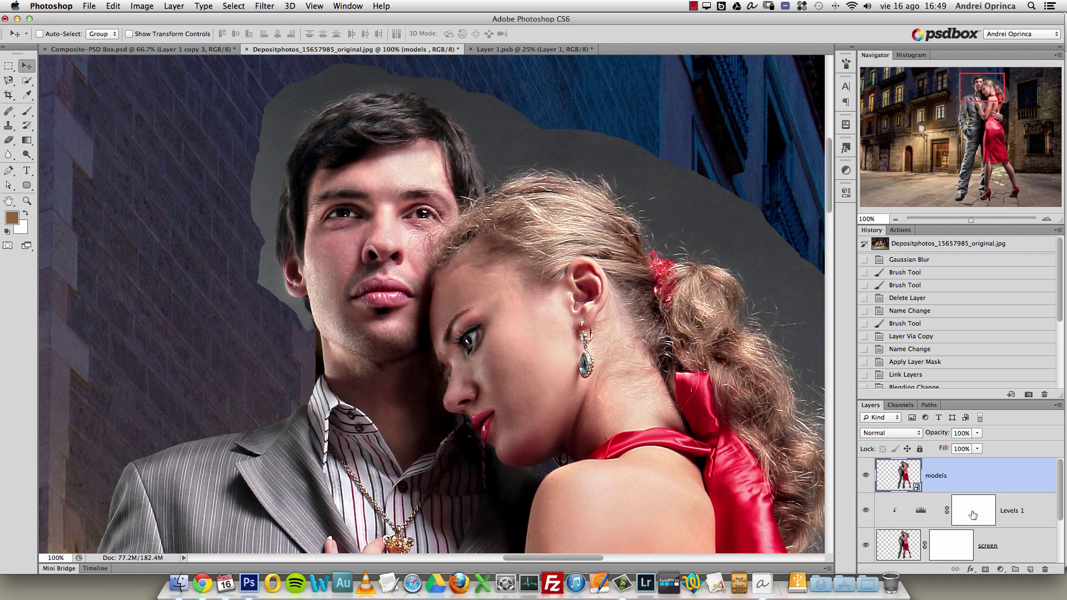
Add a white layer mask to the models smart object layer.
left_click(985, 569)
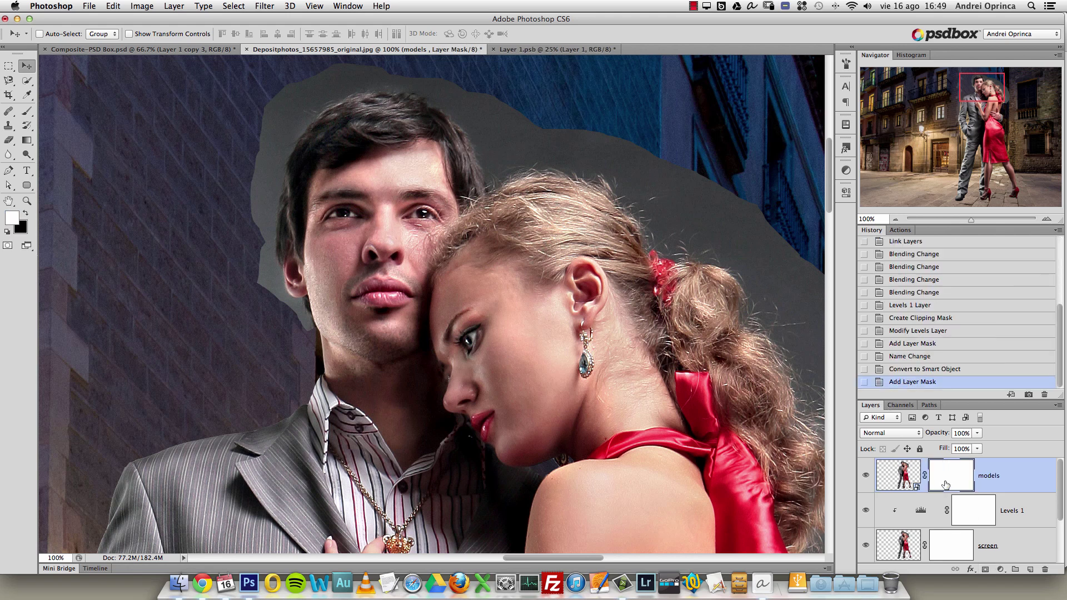
Set up a soft round brush at 175 px and 0% hardness with black as the painting colour.
key("b")
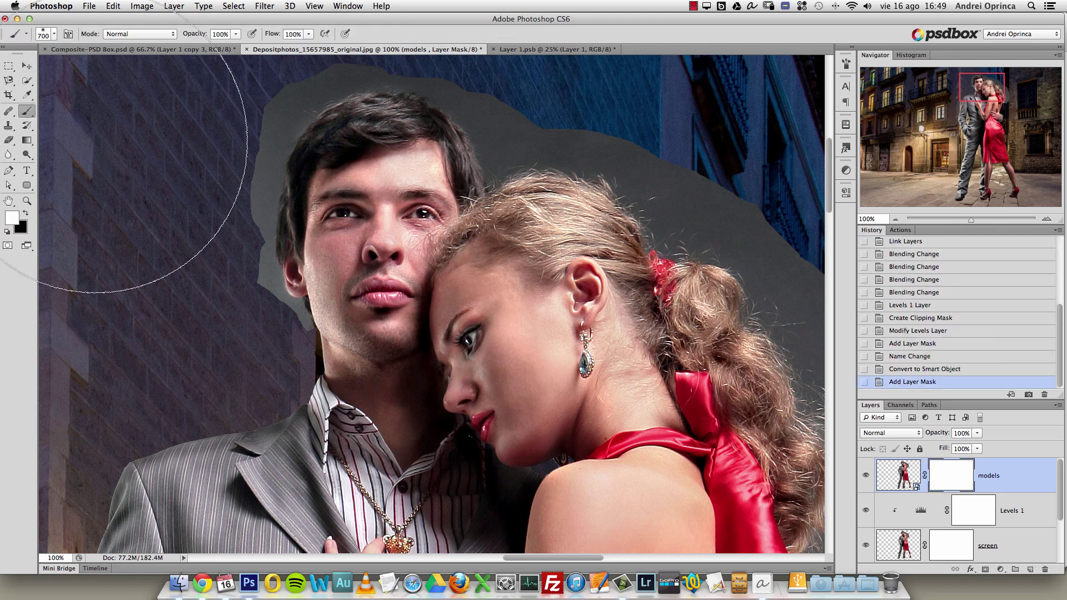
left_click(26, 214)
key("bracketleft")
key("bracketleft")
key("bracketleft")
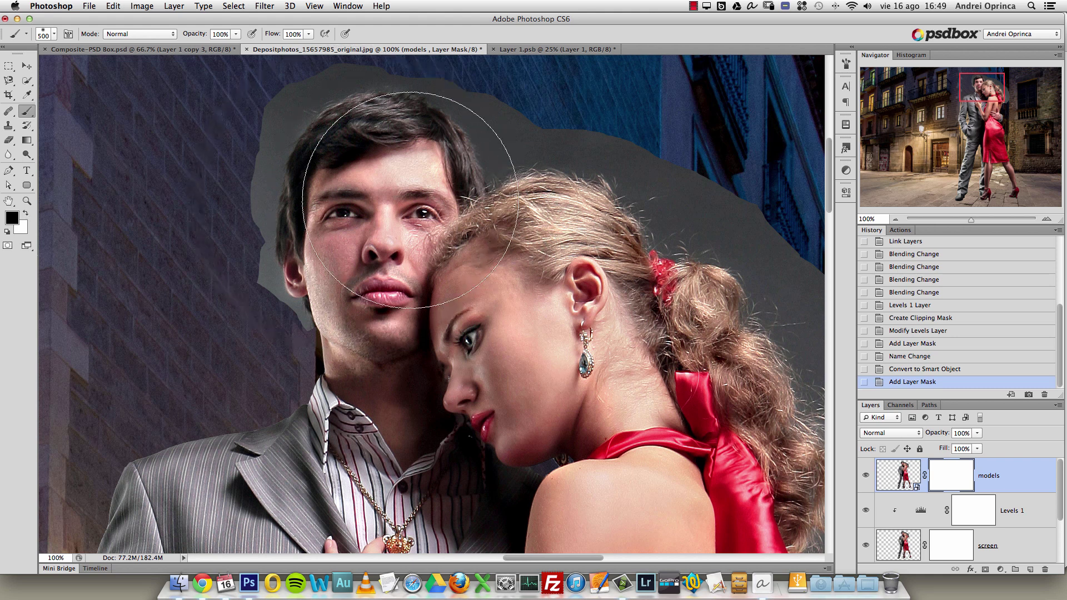
mouse_move(564, 257)
left_mouse_down()
mouse_move(404, 161)
mouse_move(310, 71)
left_mouse_up()
key("bracketleft")
key("bracketleft")
key("bracketleft")
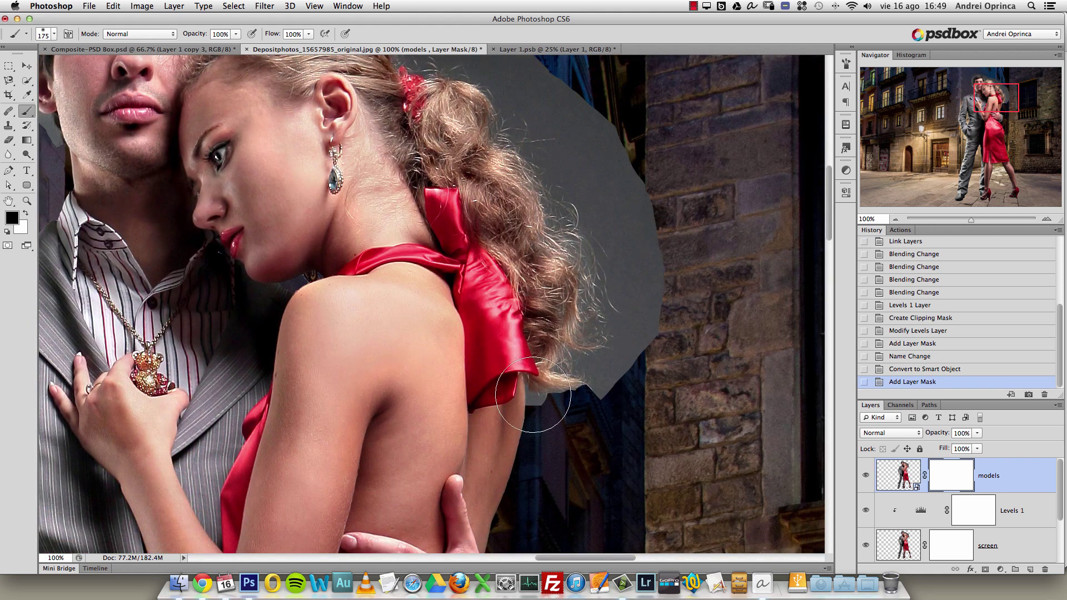
right_click(554, 251)
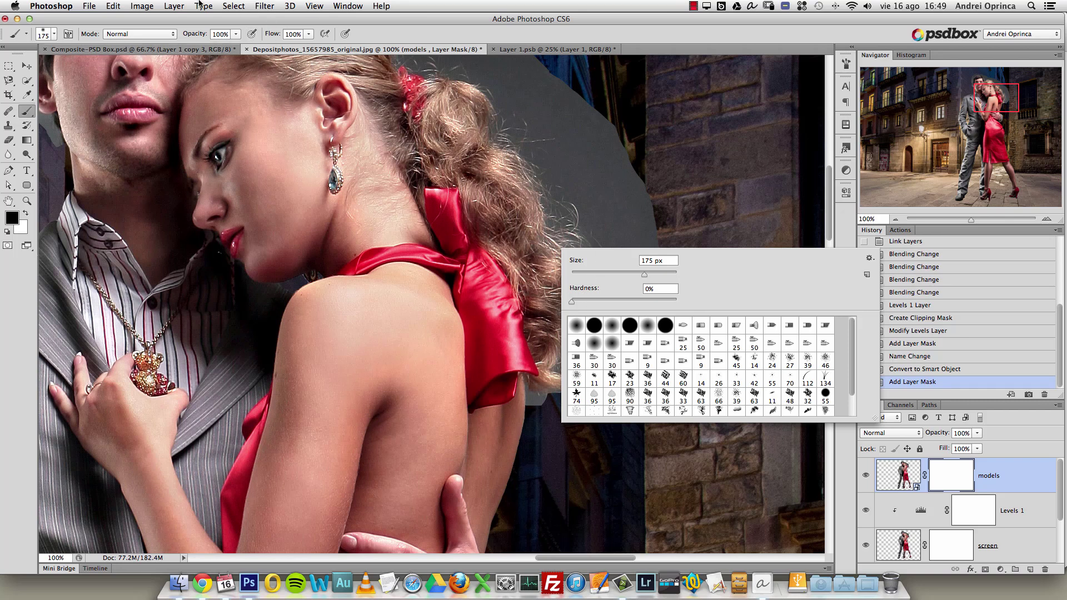
left_click(401, 40)
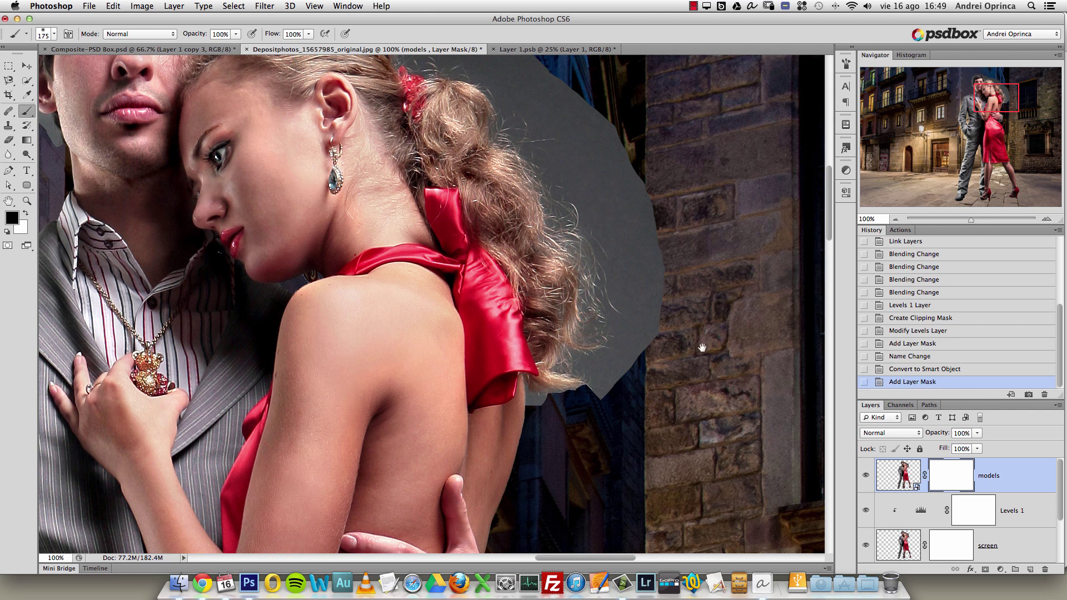
Paint black on the models layer mask to hide the grey halo around the woman's ponytail, reducing the brush to 70 px.
scroll(657, 372, "up", 2)
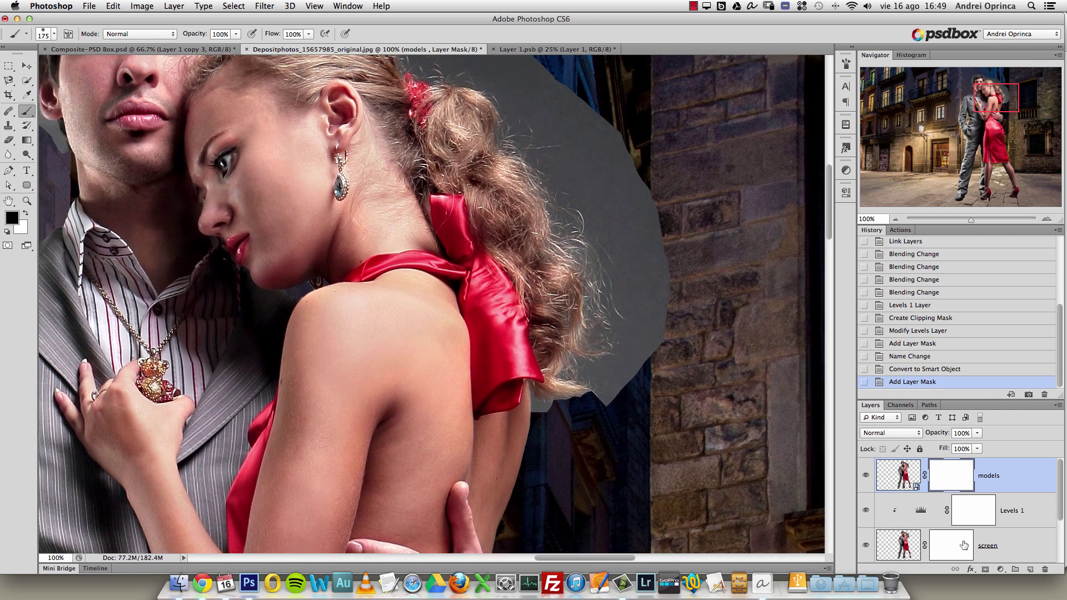
mouse_move(602, 424)
left_mouse_down()
mouse_move(646, 320)
mouse_move(626, 364)
mouse_move(614, 190)
left_mouse_up()
key("bracketleft")
key("bracketleft")
key("bracketleft")
mouse_move(591, 393)
left_mouse_down()
mouse_move(567, 412)
mouse_move(541, 397)
mouse_move(572, 372)
left_mouse_up()
key("bracketleft")
key("bracketleft")
key("bracketleft")
left_click(587, 296)
left_click(589, 390)
key("v")
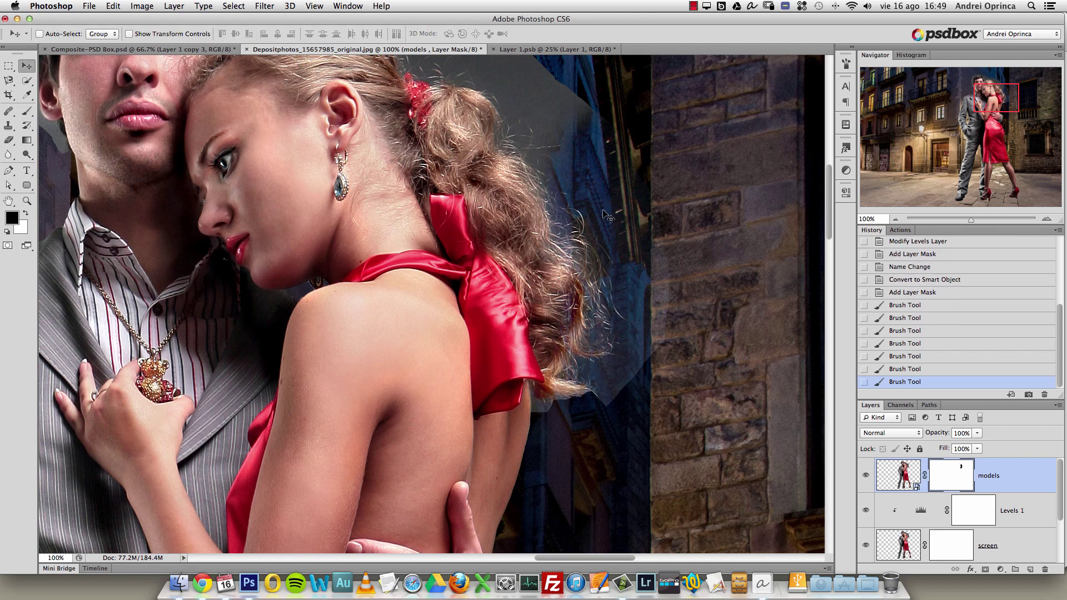
Mask out the grey halo from the ponytail across the top of the woman's head to the man's hair with a 100 px brush.
left_click_drag(594, 215, 638, 356)
key("b")
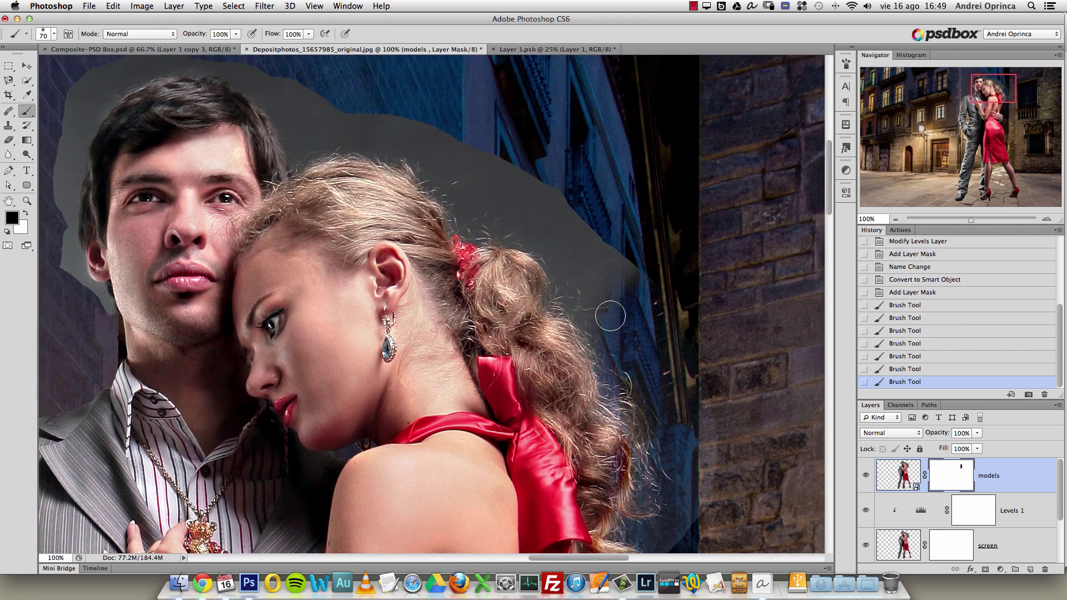
key("bracketright")
key("bracketright")
mouse_move(618, 311)
left_mouse_down()
mouse_move(621, 252)
mouse_move(601, 273)
mouse_move(645, 355)
mouse_move(635, 383)
mouse_move(613, 348)
mouse_move(611, 384)
left_mouse_up()
mouse_move(603, 333)
left_mouse_down()
mouse_move(564, 281)
mouse_move(584, 239)
mouse_move(575, 208)
mouse_move(693, 334)
left_mouse_up()
mouse_move(622, 262)
left_mouse_down()
mouse_move(571, 317)
mouse_move(431, 245)
mouse_move(429, 281)
mouse_move(412, 226)
mouse_move(383, 210)
mouse_move(530, 220)
left_mouse_up()
Restore the man's hair edge nearest the woman by painting white on the models mask with a 40 px brush.
left_click(505, 250, "super")
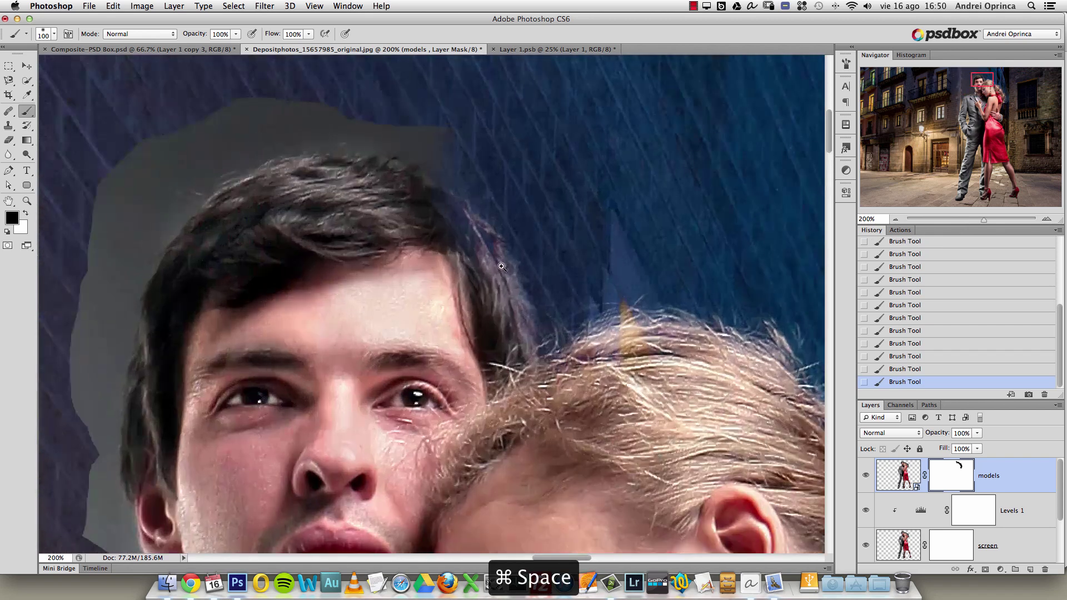
key("bracketleft")
key("bracketleft")
key("bracketleft")
key("bracketleft")
key("bracketleft")
key("bracketleft")
key("x")
left_click_drag(478, 252, 475, 240)
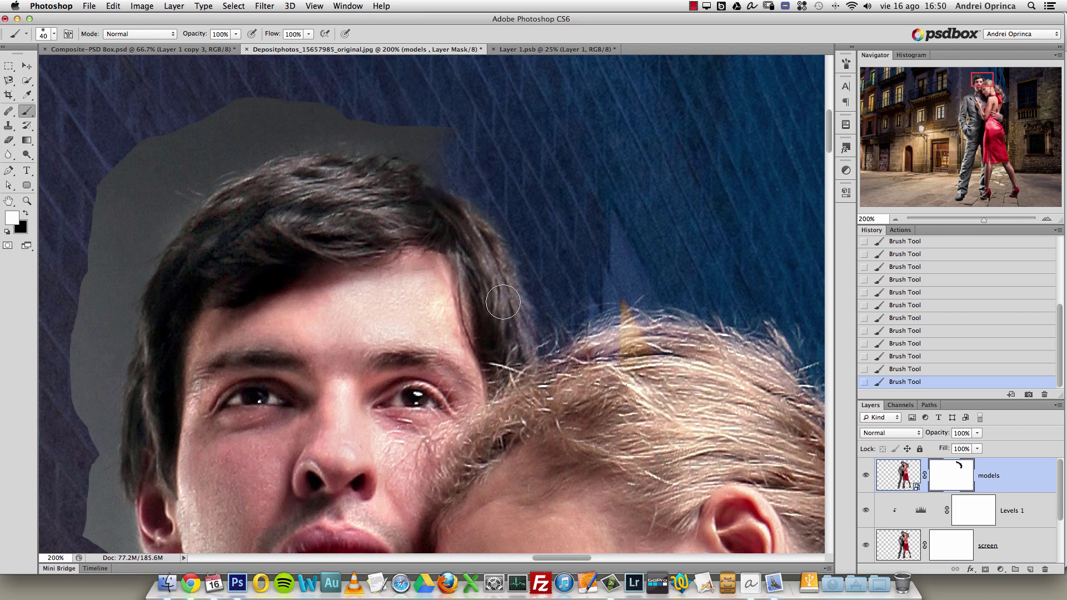
Paint black on the models mask to hide the grey area above the man's hair with the 40 px brush.
left_click_drag(420, 224, 553, 284)
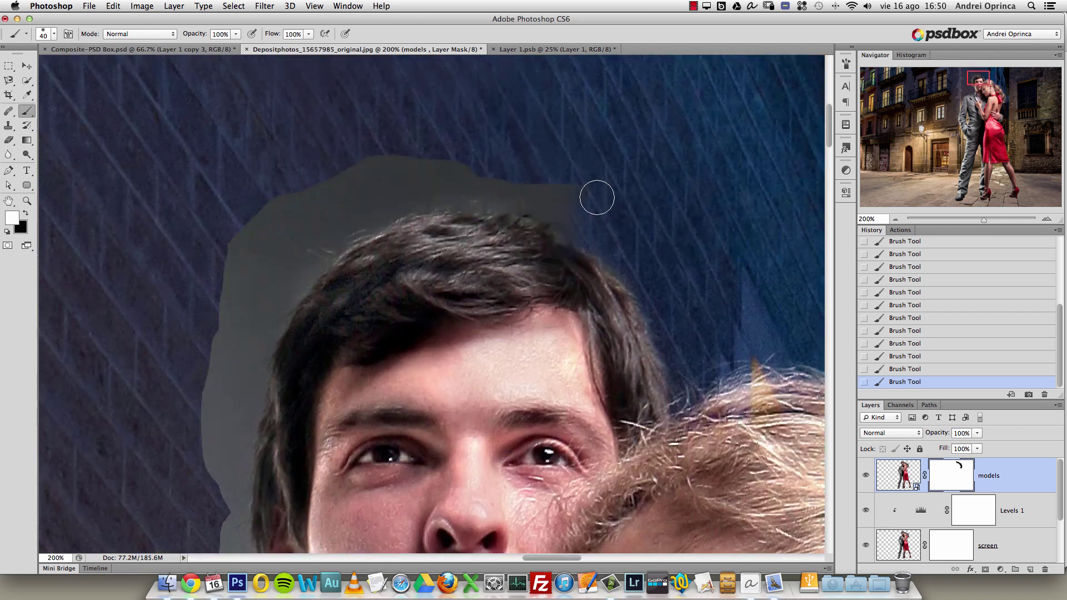
key("x")
mouse_move(569, 184)
left_mouse_down()
mouse_move(581, 216)
mouse_move(508, 180)
mouse_move(483, 183)
mouse_move(485, 194)
mouse_move(467, 166)
mouse_move(399, 166)
mouse_move(446, 190)
mouse_move(417, 193)
mouse_move(413, 180)
mouse_move(339, 168)
mouse_move(311, 195)
mouse_move(366, 191)
mouse_move(363, 200)
mouse_move(410, 223)
mouse_move(392, 231)
mouse_move(495, 225)
mouse_move(460, 260)
mouse_move(419, 256)
mouse_move(367, 274)
mouse_move(412, 276)
mouse_move(402, 272)
mouse_move(444, 254)
mouse_move(380, 261)
mouse_move(432, 239)
left_mouse_up()
key("x")
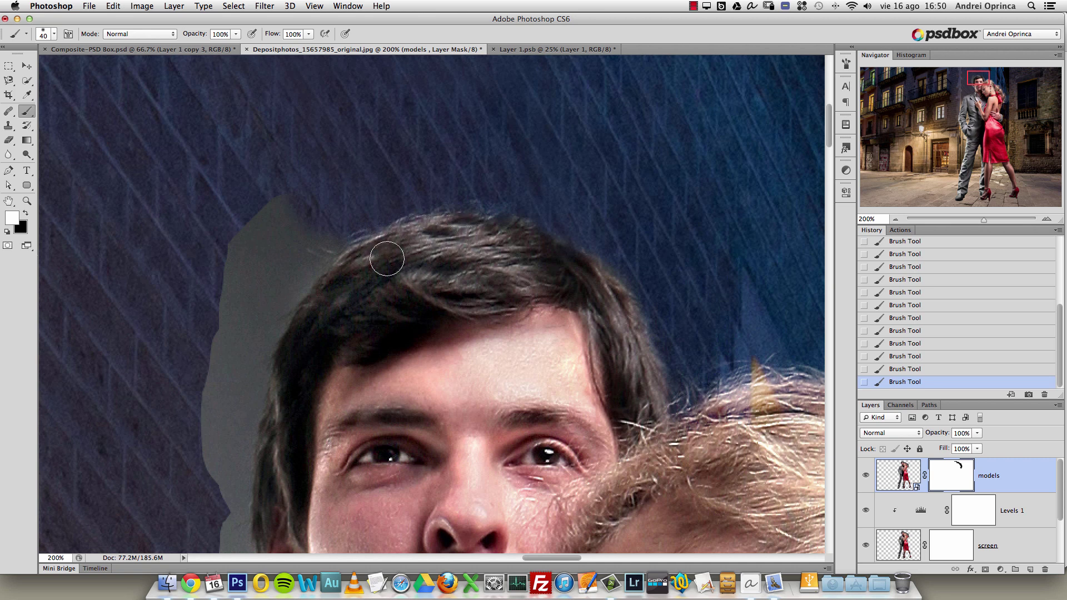
Mask out the grey halo along the outer side of the man's hair with a 60 px brush.
scroll(439, 245, "left", 5)
scroll(473, 223, "down", 2)
key("x")
key("bracketright")
key("bracketright")
mouse_move(481, 155)
left_mouse_down()
mouse_move(446, 144)
mouse_move(354, 235)
mouse_move(385, 207)
mouse_move(445, 185)
mouse_move(416, 216)
left_mouse_up()
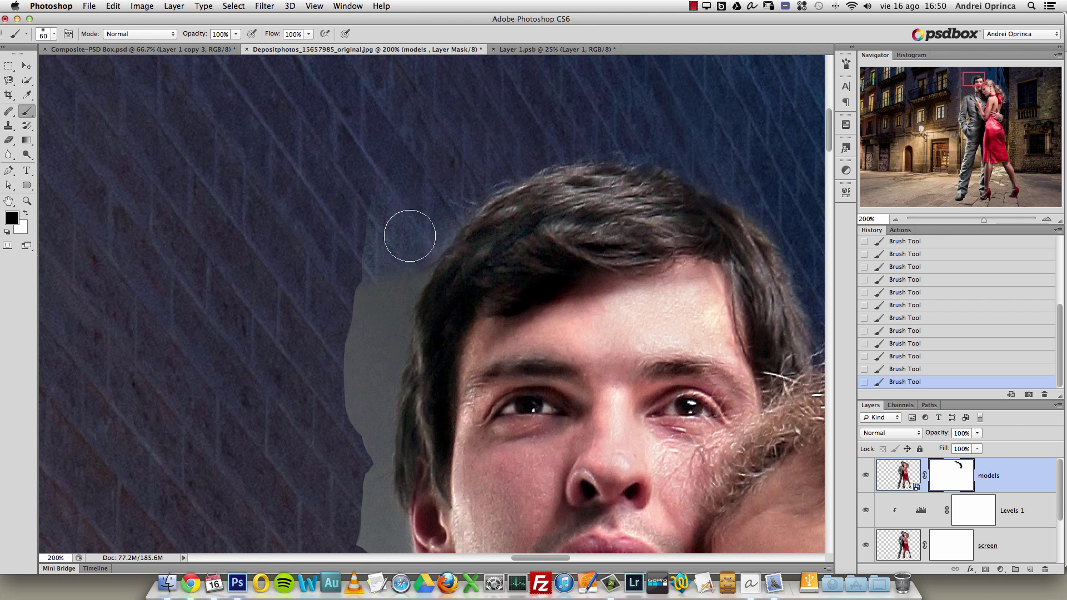
mouse_move(364, 281)
left_mouse_down()
mouse_move(369, 221)
mouse_move(395, 210)
mouse_move(381, 228)
left_mouse_up()
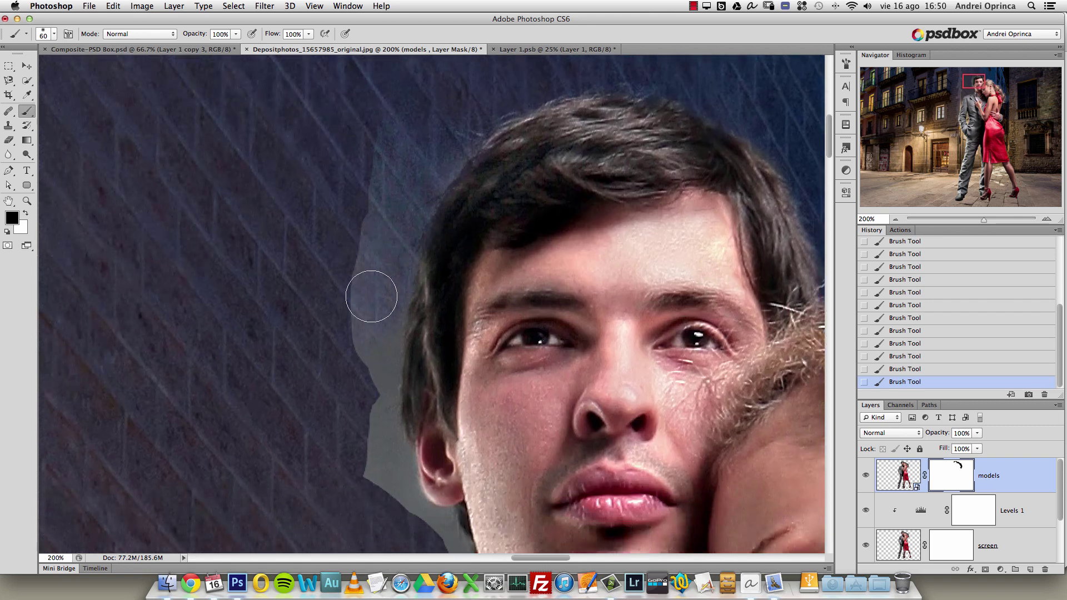
Continue hiding the grey halo down past the man's ear to his jaw, reducing the brush to 35 px.
mouse_move(375, 382)
left_mouse_down()
mouse_move(341, 281)
mouse_move(350, 291)
left_mouse_up()
key("bracketleft")
key("bracketleft")
key("bracketleft")
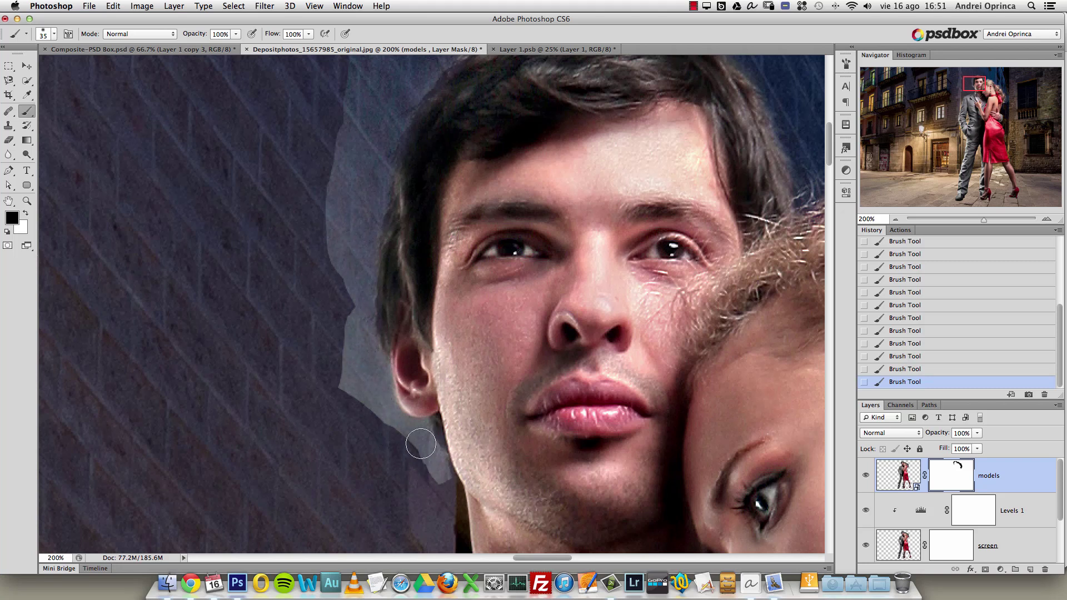
left_click(400, 389, "alt")
Select the screen layer's mask and toggle the layer's visibility to compare the fine hair around the ponytail.
left_click_drag(819, 542, 450, 353)
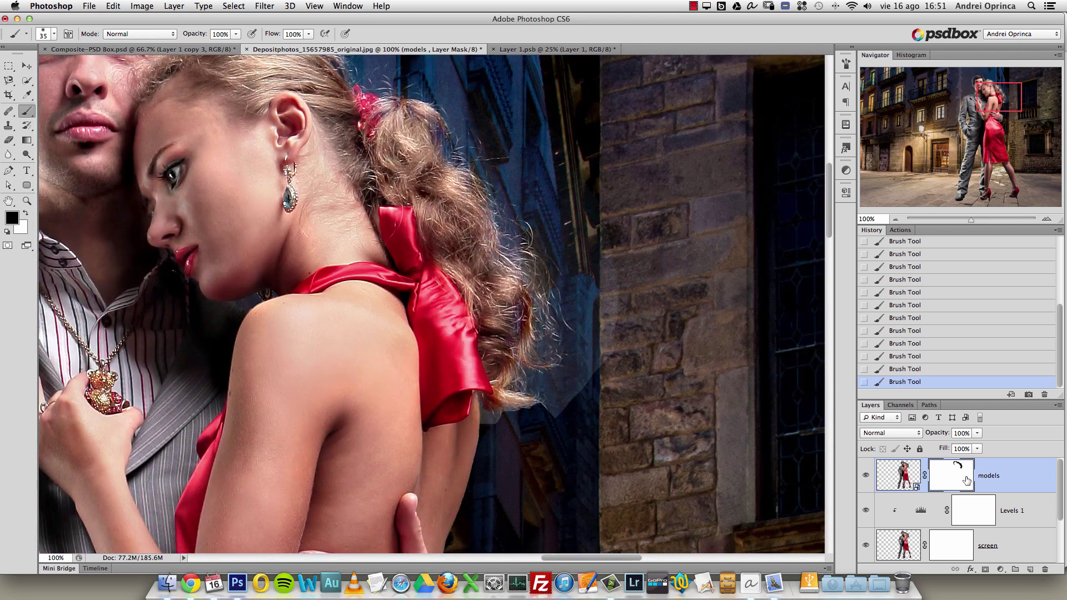
left_click(954, 550)
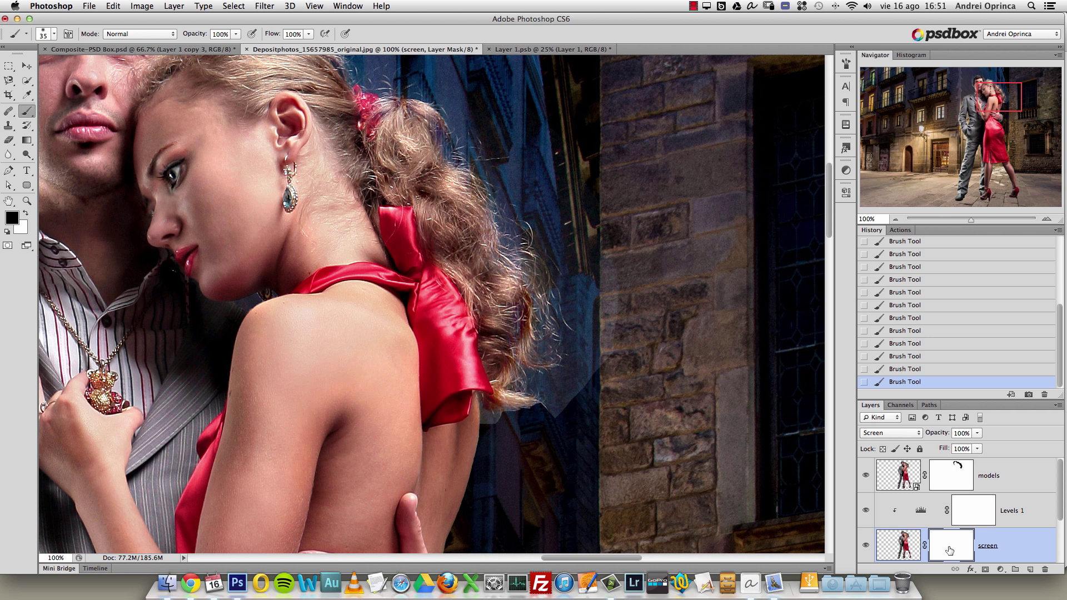
left_click(865, 549)
left_click(865, 550)
left_click(865, 547)
left_click_drag(561, 343, 542, 290)
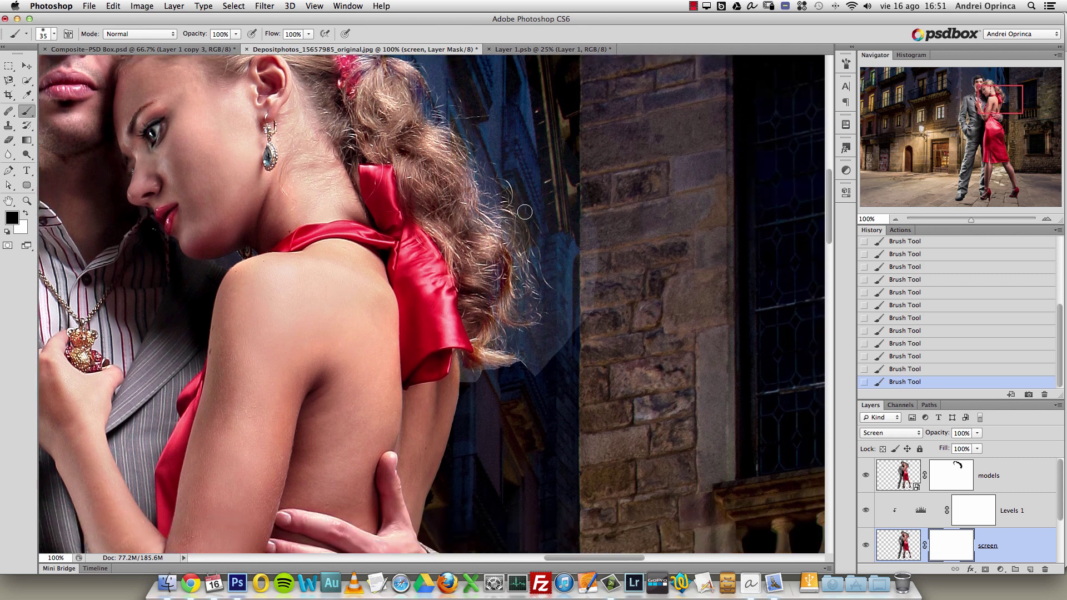
Try hiding the leftover halo beside the ponytail with a 125 px black brush on the screen layer's mask, and undo the strokes.
key("bracketright")
key("bracketright")
key("bracketright")
left_click_drag(595, 282, 528, 385)
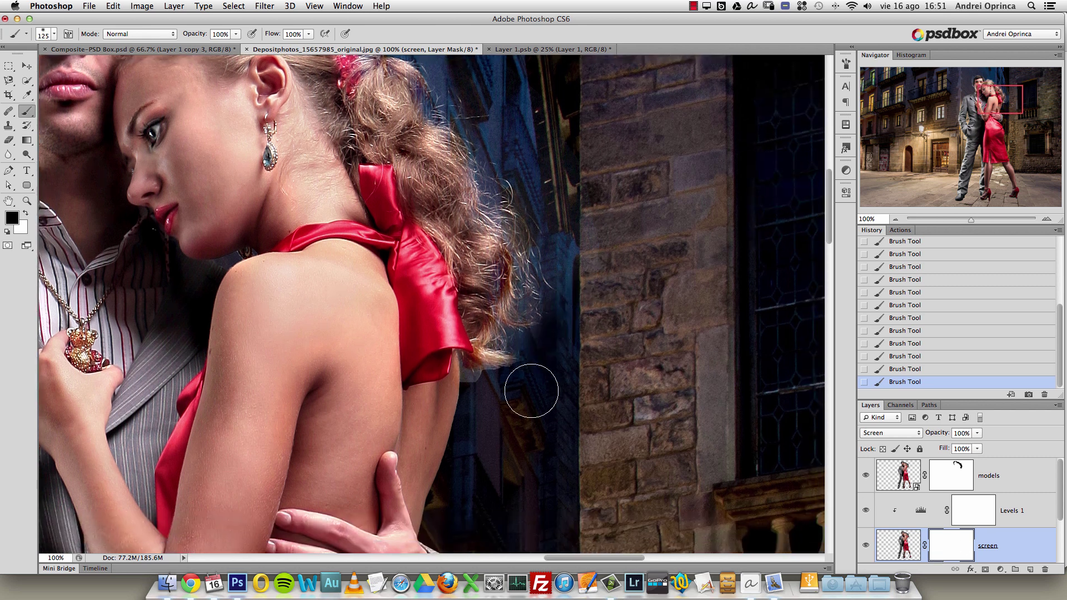
mouse_move(605, 286)
left_mouse_down()
mouse_move(597, 251)
mouse_move(578, 239)
left_mouse_up()
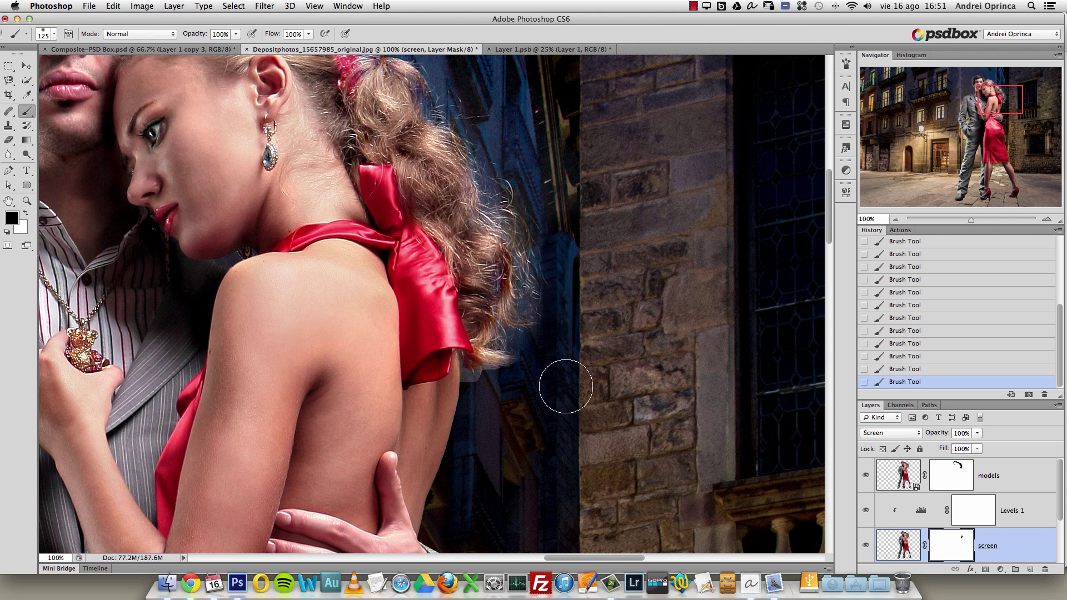
key("super+alt+z")
key("super+alt+z")
key("super+alt+z")
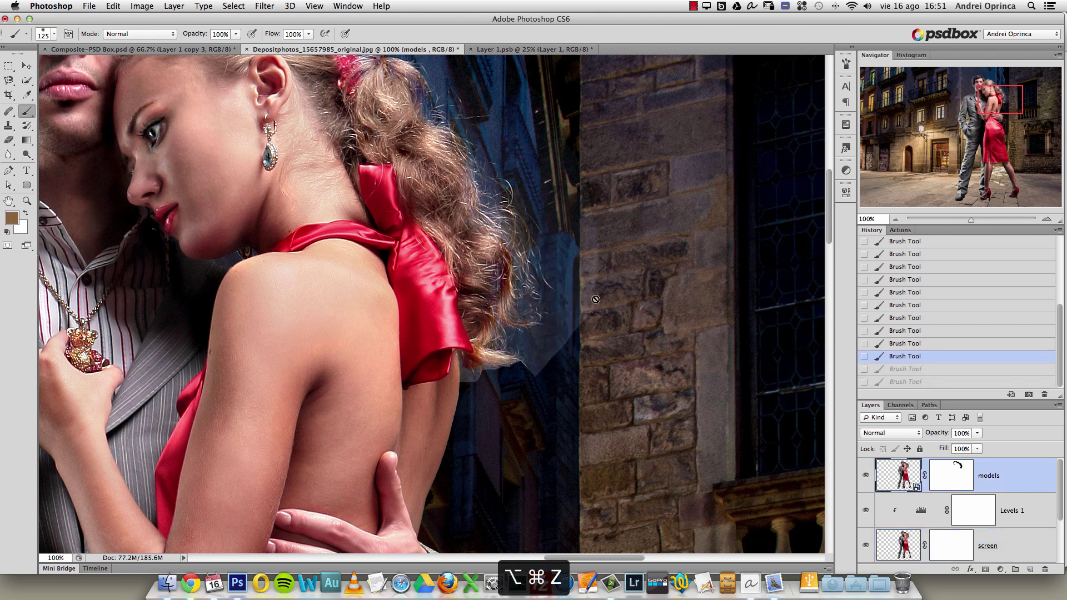
Set the brush opacity to 52% and flow to 47%, and target the screen layer's image instead of its mask.
left_click(954, 551)
left_click(236, 34)
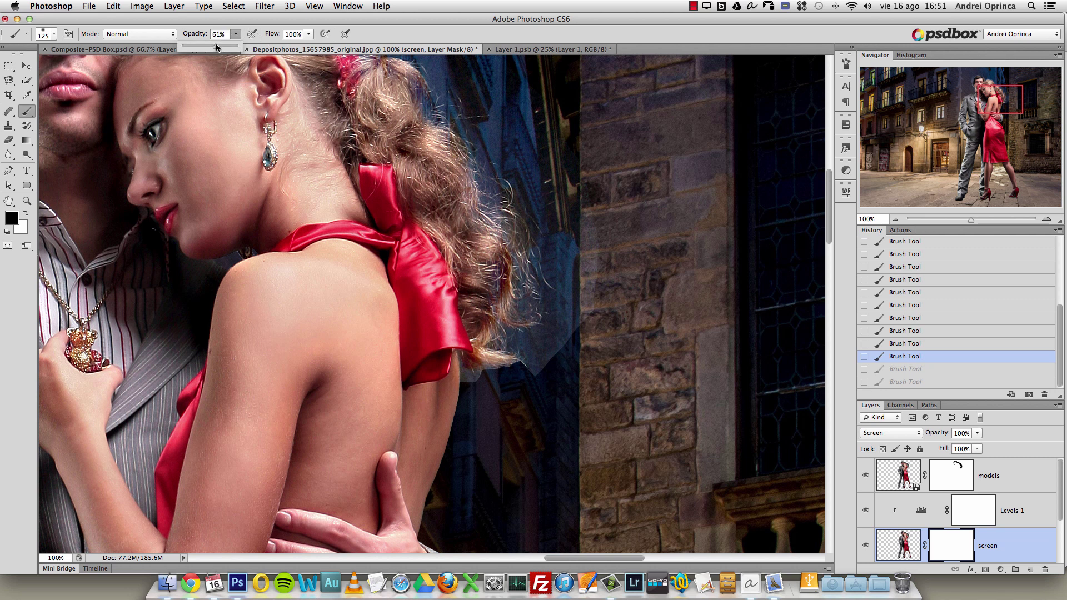
left_click(308, 34)
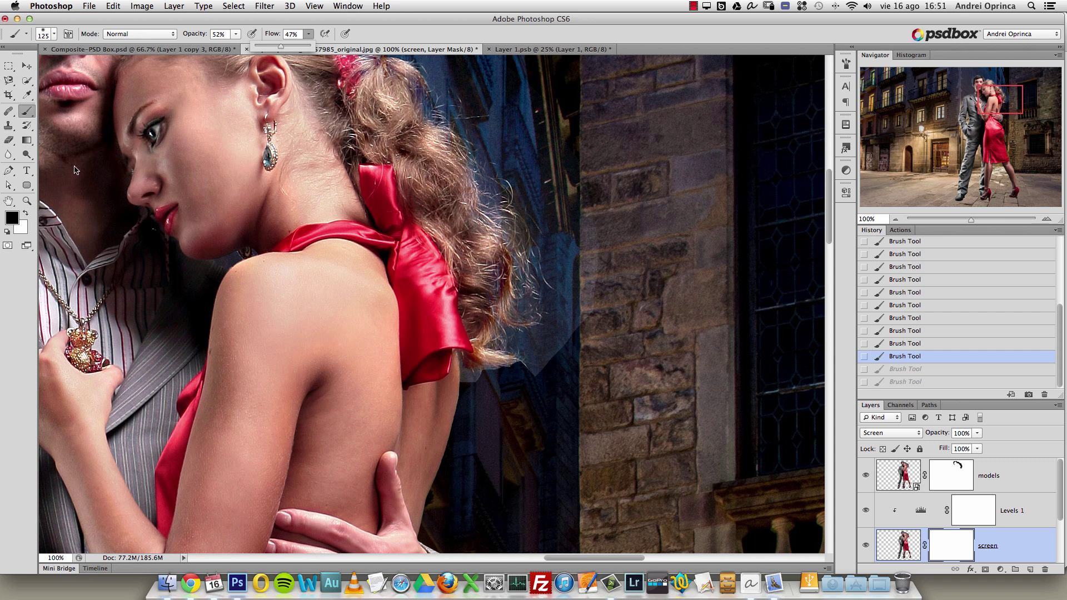
left_click(911, 545)
left_click(911, 545)
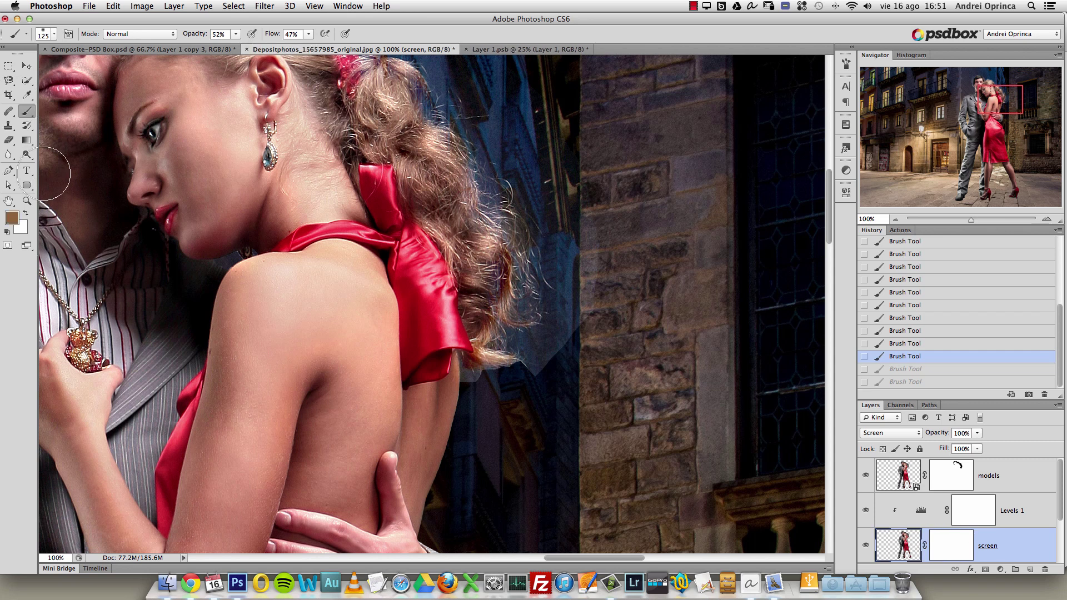
Switch to the Burn tool, try it beside the ponytail, and set its range to Shadows.
left_click_drag(27, 156, 62, 164)
mouse_move(482, 269)
left_mouse_down()
mouse_move(543, 262)
mouse_move(536, 322)
mouse_move(534, 311)
left_mouse_up()
left_click(134, 34)
left_click(130, 25)
Try burning the halo beside the ponytail, revert to before the burn strokes, and reselect the screen layer's image.
mouse_move(496, 315)
left_mouse_down()
mouse_move(541, 301)
mouse_move(547, 310)
mouse_move(575, 290)
mouse_move(568, 304)
mouse_move(546, 298)
mouse_move(537, 276)
mouse_move(556, 275)
mouse_move(544, 222)
mouse_move(536, 320)
mouse_move(589, 263)
mouse_move(580, 286)
mouse_move(571, 278)
mouse_move(564, 344)
mouse_move(531, 381)
mouse_move(593, 227)
mouse_move(590, 266)
mouse_move(606, 275)
mouse_move(597, 285)
mouse_move(631, 289)
left_mouse_up()
left_click(923, 293)
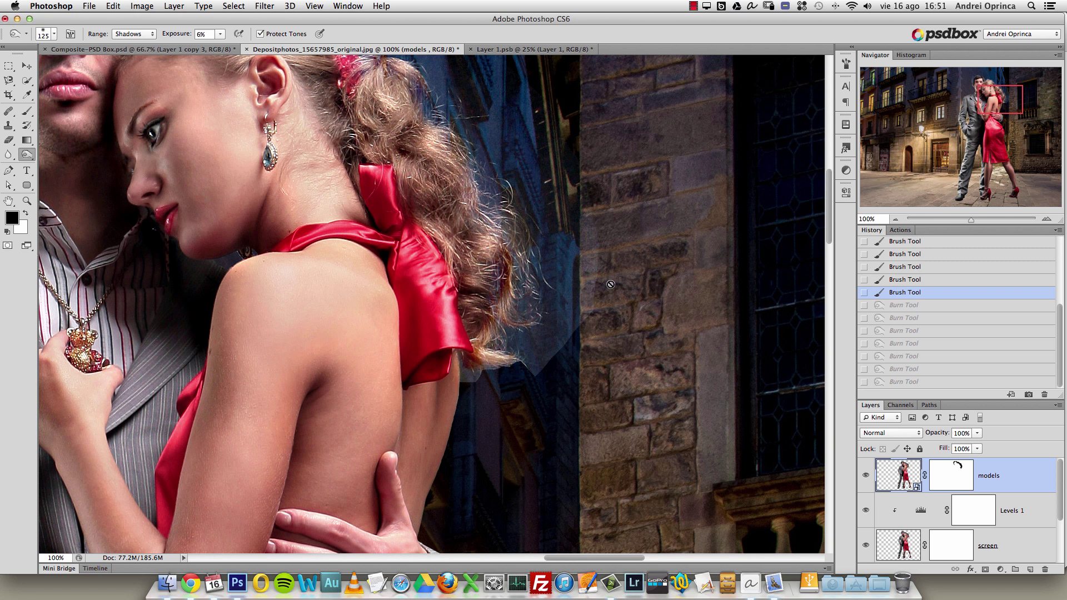
left_click(905, 548)
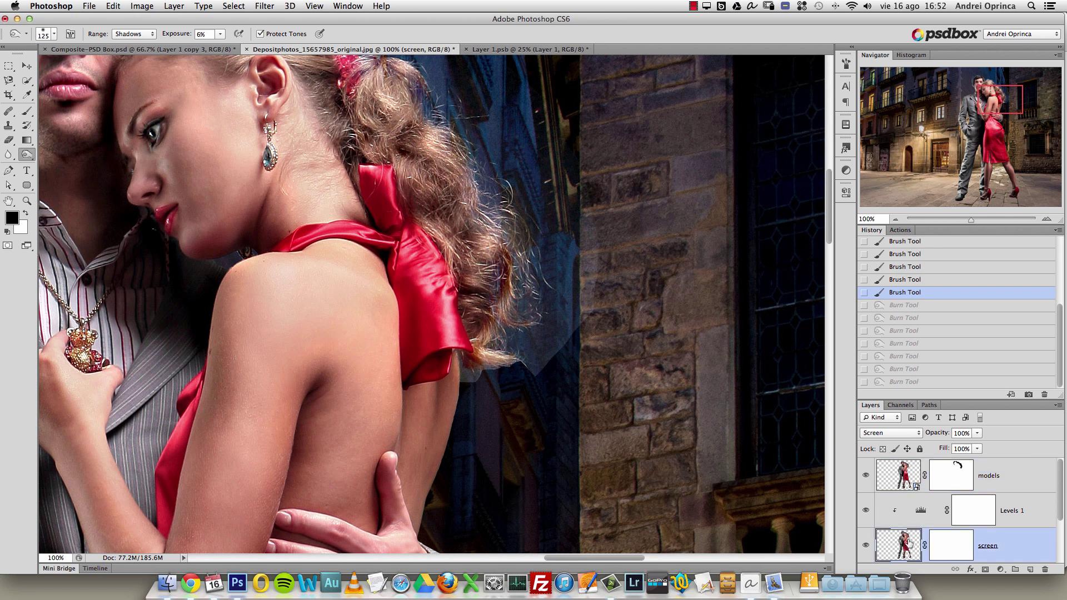
Enlarge the layer list and burn away the leftover halo beside the ponytail on the screen layer.
scroll(1059, 491, "down", 1)
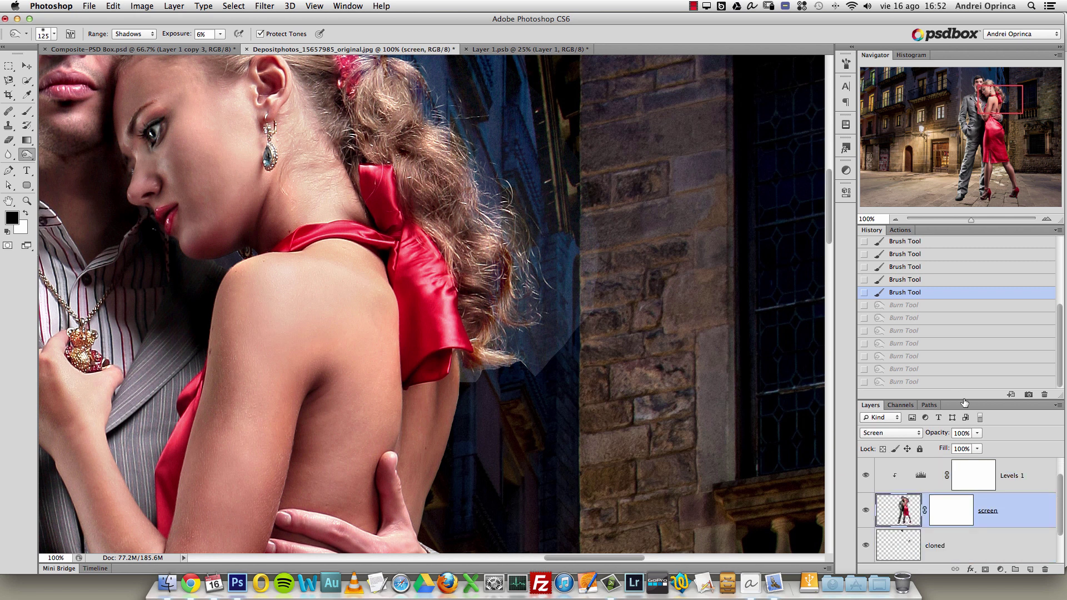
left_click_drag(961, 398, 966, 328)
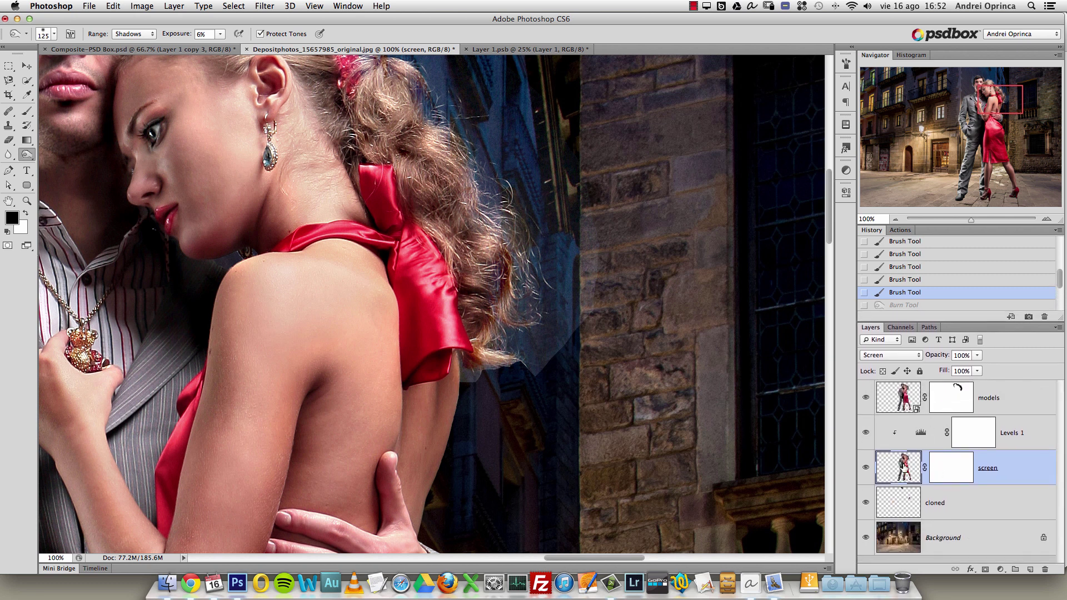
key("bracketleft")
key("bracketleft")
key("bracketleft")
mouse_move(555, 260)
left_mouse_down()
mouse_move(577, 264)
mouse_move(581, 209)
mouse_move(561, 328)
mouse_move(599, 297)
mouse_move(530, 383)
mouse_move(552, 345)
mouse_move(521, 307)
mouse_move(541, 237)
mouse_move(568, 228)
mouse_move(576, 293)
mouse_move(534, 382)
mouse_move(528, 342)
left_mouse_up()
key("bracketright")
key("bracketright")
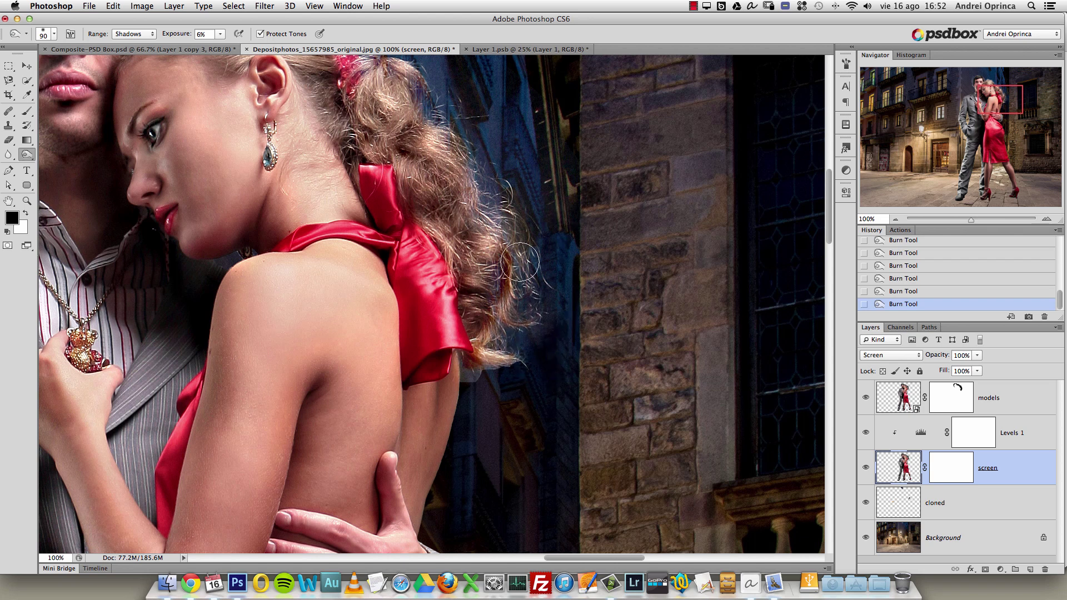
Try painting black directly on the screen layer over the hair strands beside the ponytail, and undo the stroke.
key("b")
left_click_drag(503, 167, 543, 274)
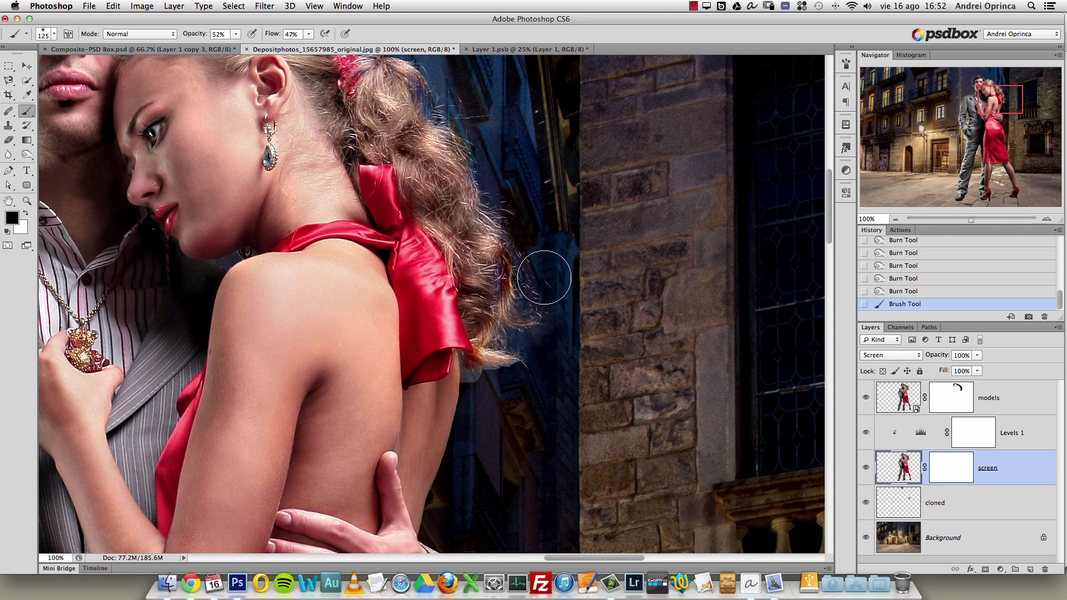
key("o")
key("super+z")
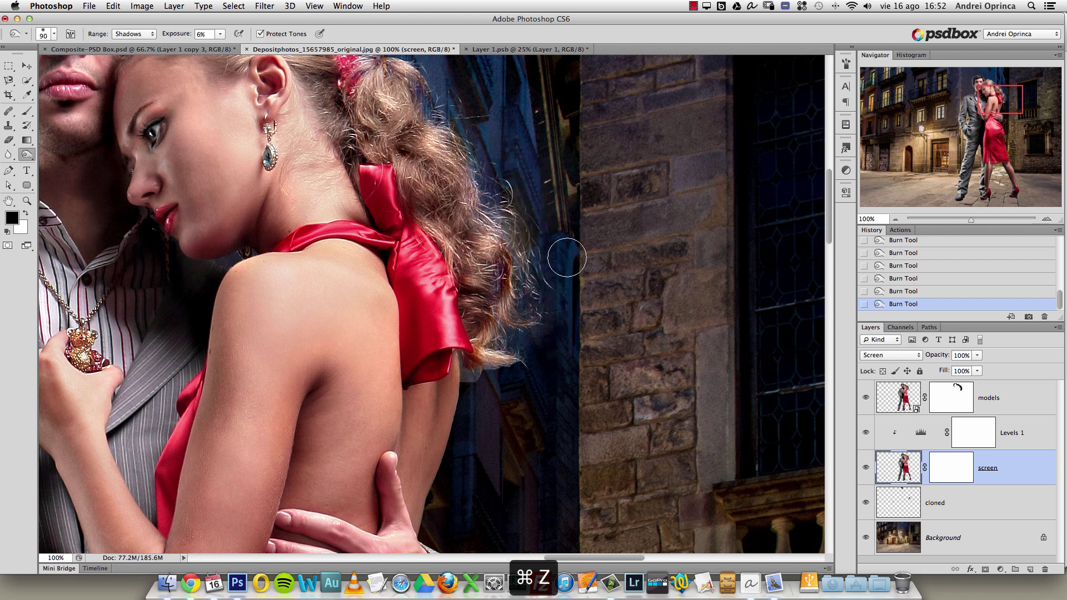
Burn the remaining halo around the lower tip of the ponytail on the screen layer.
left_click_drag(499, 390, 567, 346)
key("bracketleft")
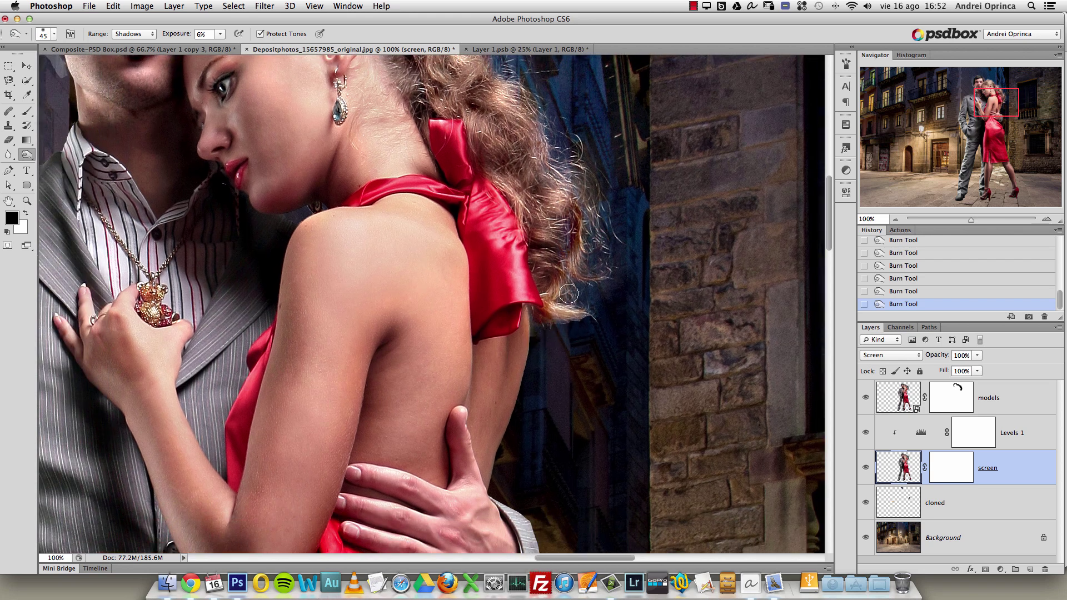
left_click_drag(585, 287, 560, 300)
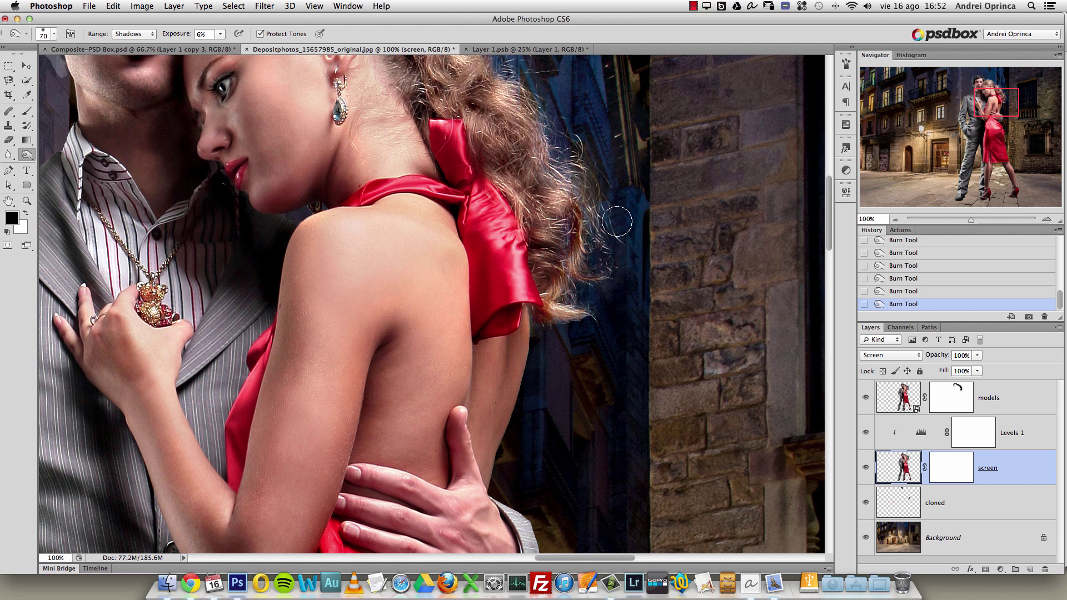
Burn away the gray halo beside the man's hair and ear on the screen layer.
scroll(612, 240, "up", 10)
scroll(612, 240, "left", 12)
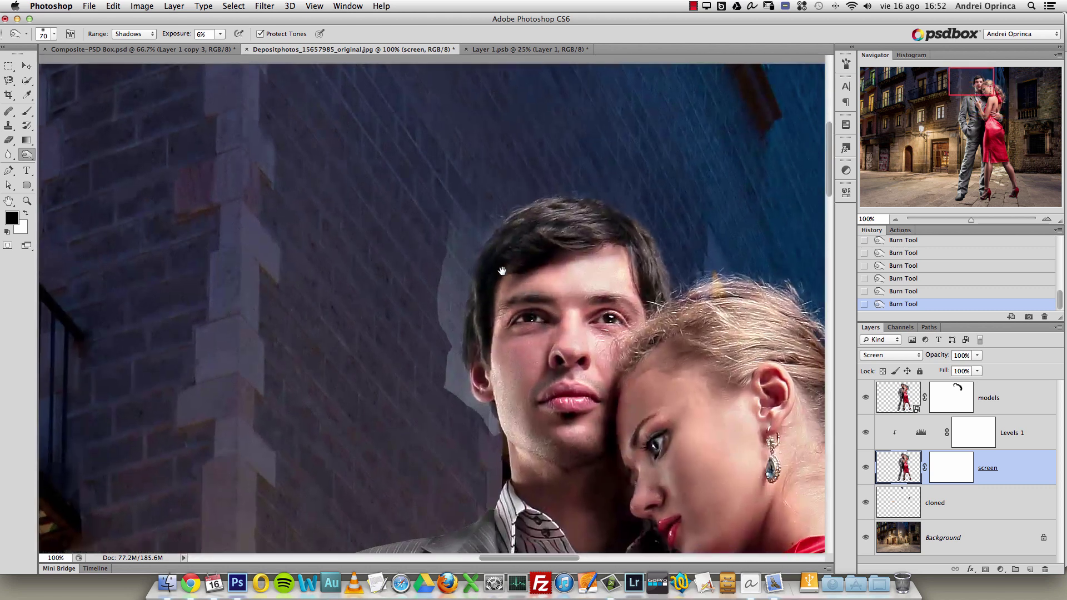
mouse_move(446, 286)
left_mouse_down()
mouse_move(452, 240)
mouse_move(438, 345)
mouse_move(450, 280)
mouse_move(432, 322)
left_mouse_up()
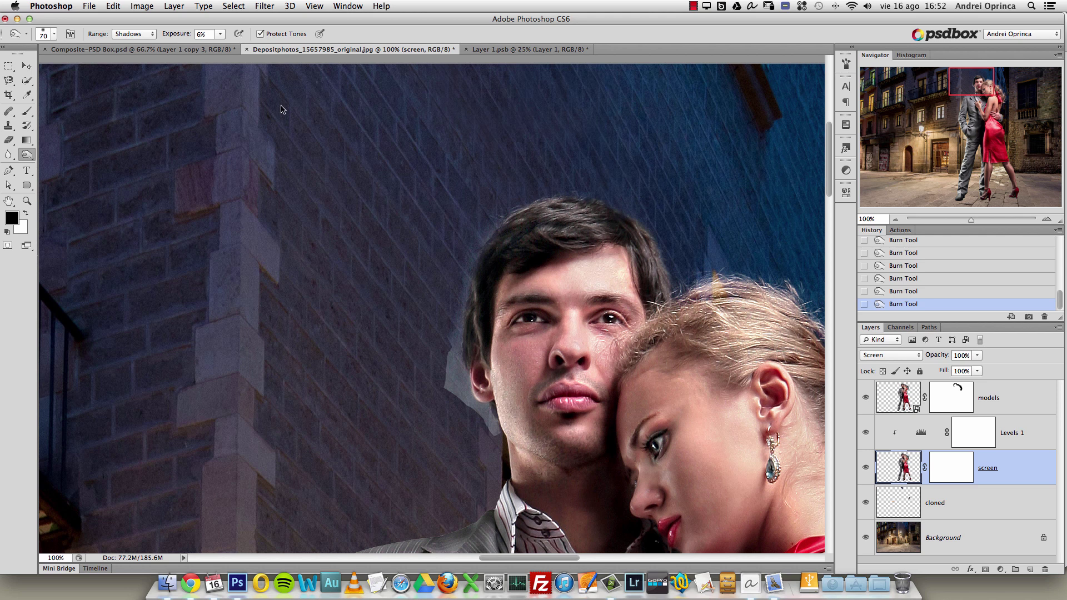
left_click_drag(452, 262, 465, 232)
left_click_drag(465, 291, 449, 385)
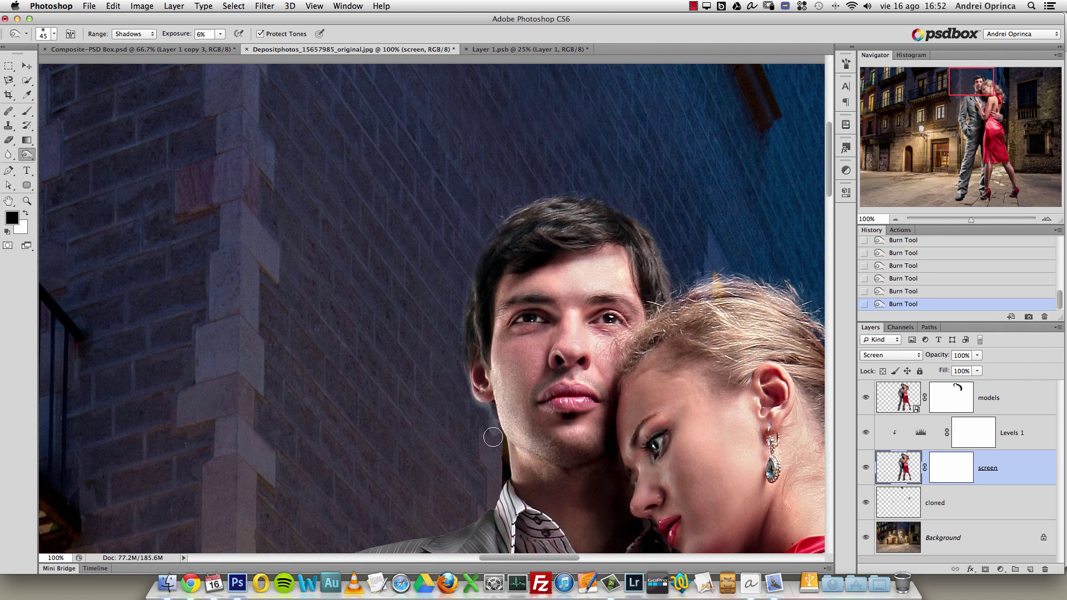
Reduce the burn brush to 25 px and burn the leftover halo around the man's jaw and earlobe on the screen layer.
left_click(493, 436, "super")
left_click(493, 437, "super")
key("bracketleft")
key("bracketleft")
mouse_move(504, 421)
left_mouse_down()
mouse_move(490, 367)
mouse_move(514, 394)
mouse_move(509, 384)
mouse_move(512, 399)
mouse_move(428, 268)
mouse_move(443, 325)
left_mouse_up()
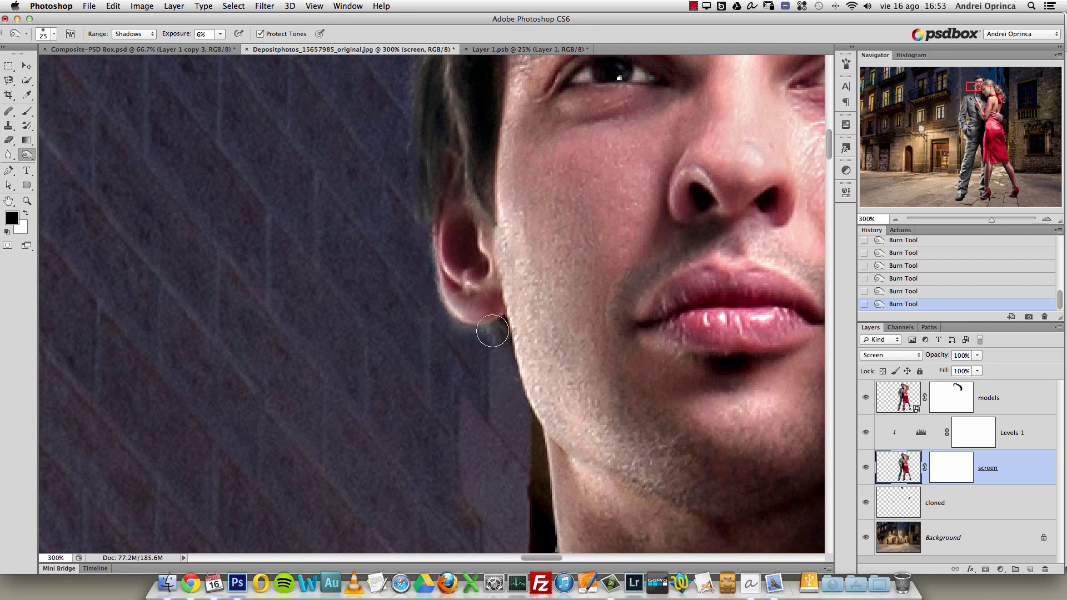
mouse_move(434, 319)
left_mouse_down()
mouse_move(416, 307)
mouse_move(409, 276)
mouse_move(399, 148)
mouse_move(416, 225)
left_mouse_up()
Enlarge the burn brush to 45 px and burn the remaining halo beside the upper part of the ponytail on the screen layer.
scroll(415, 225, "up", 5)
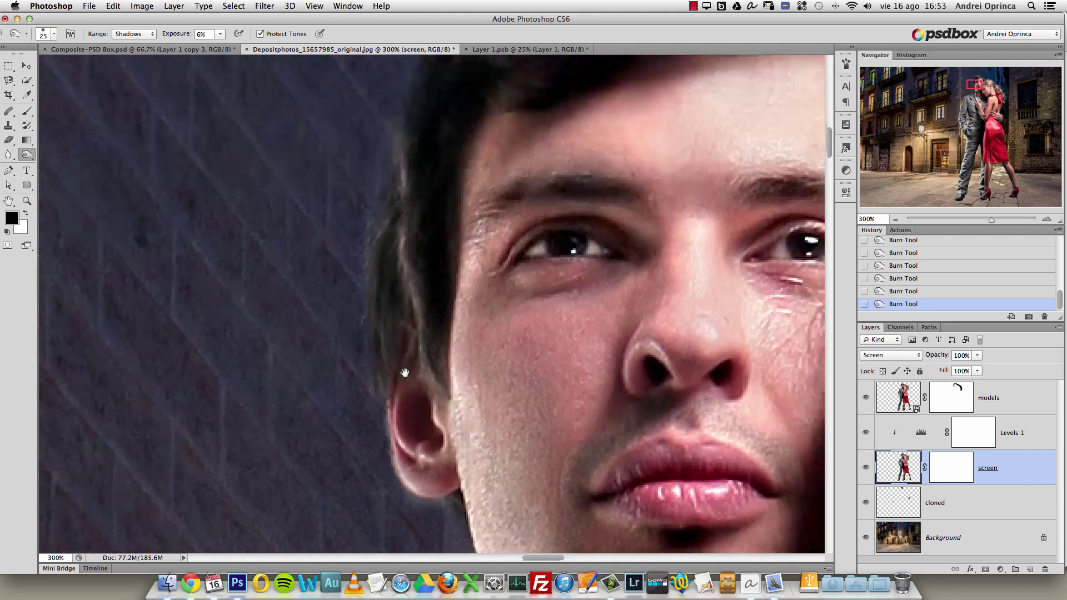
scroll(362, 298, "up", 6)
scroll(390, 297, "up", 4)
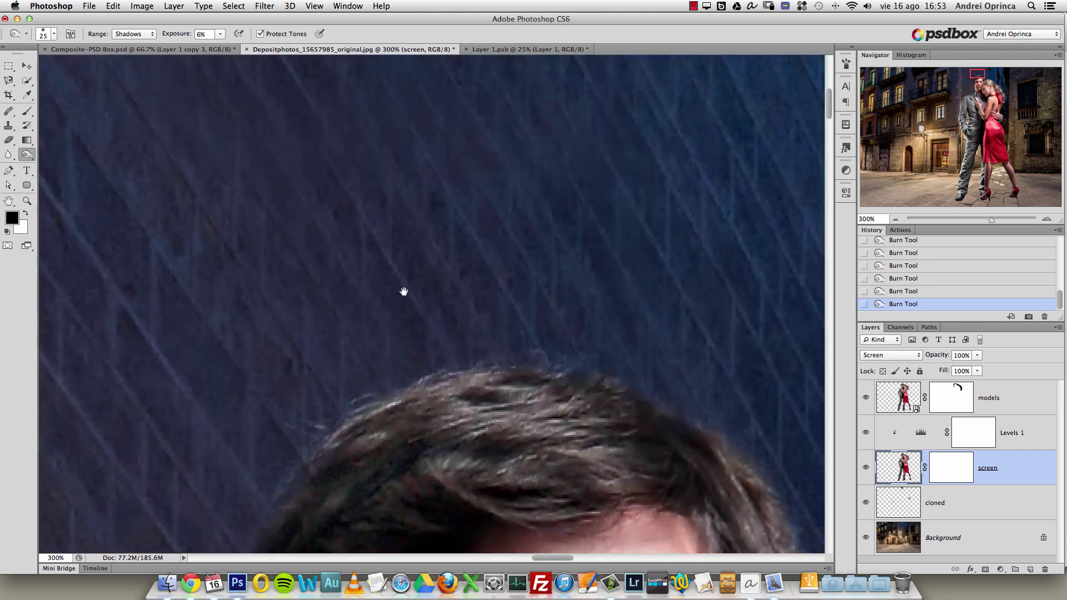
scroll(405, 290, "down", 4)
scroll(294, 432, "right", 10)
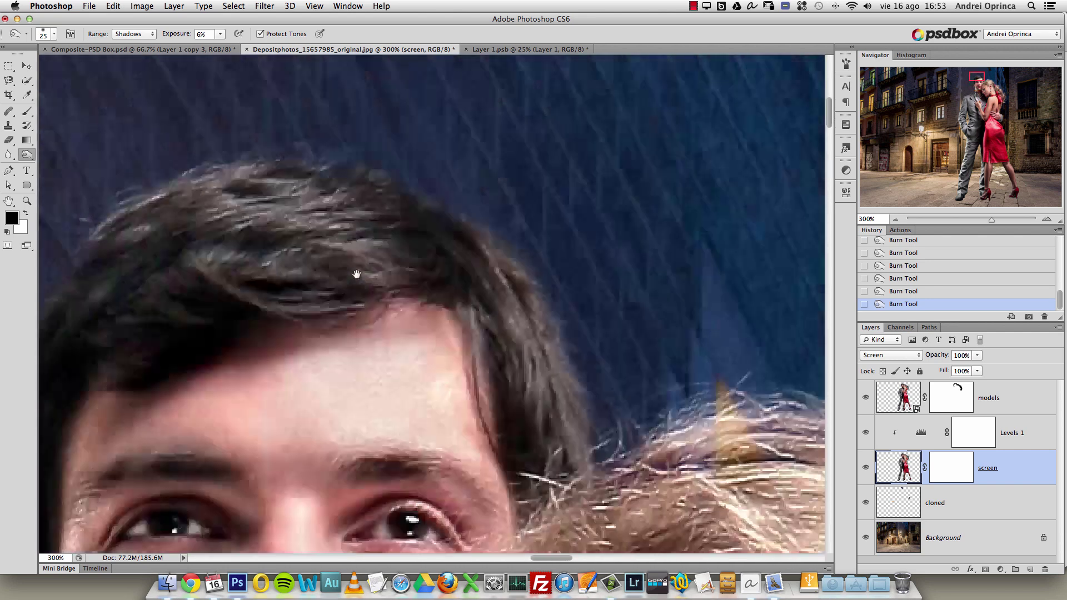
key("bracketright")
key("bracketright")
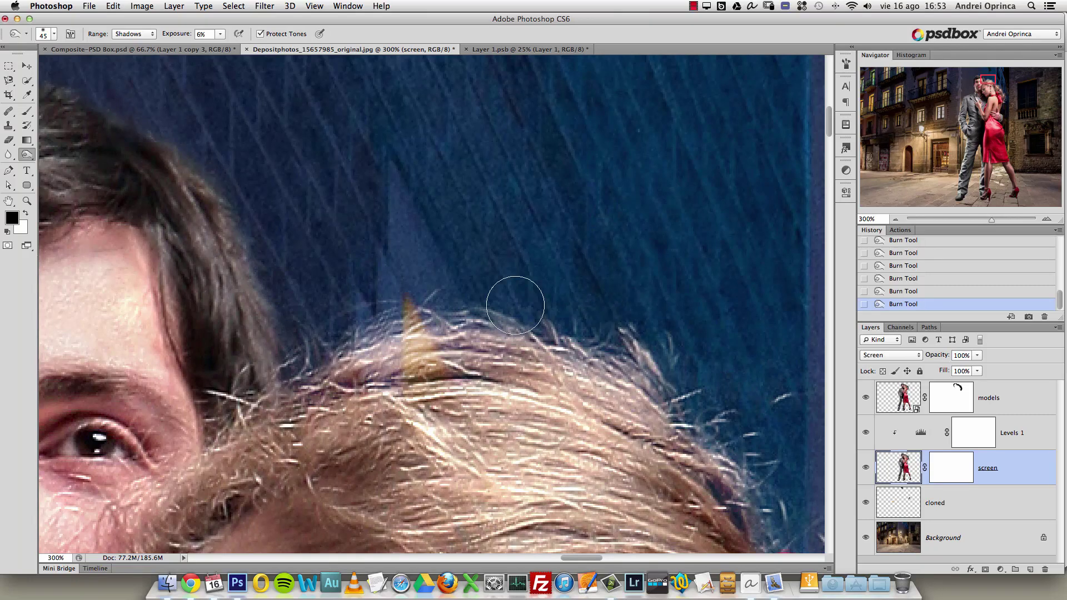
left_click_drag(453, 287, 238, 134)
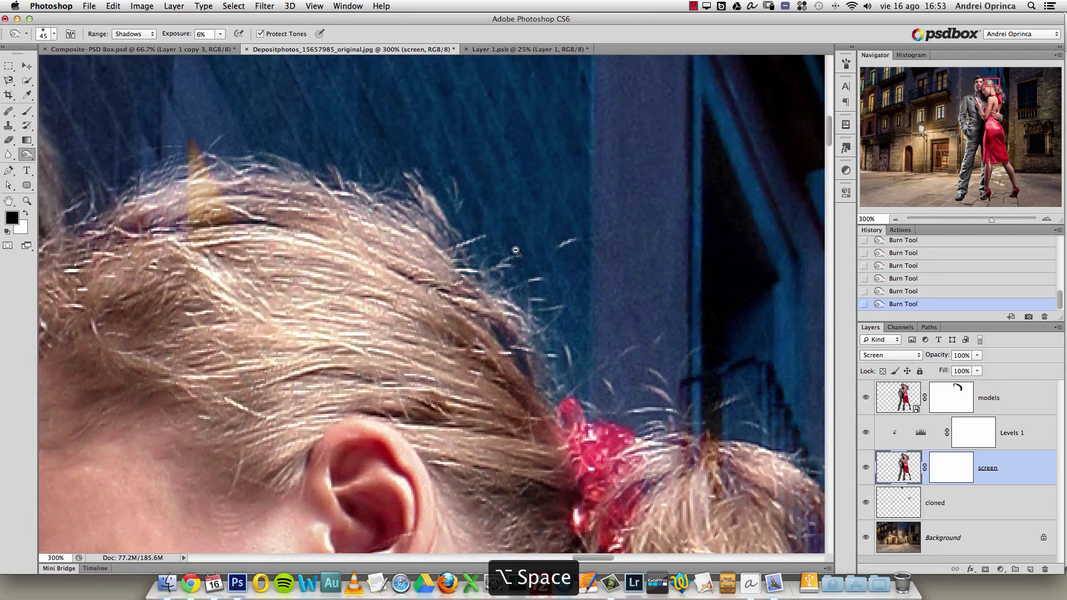
left_click(522, 233, "alt")
mouse_move(667, 411)
left_mouse_down()
mouse_move(656, 361)
mouse_move(518, 218)
left_mouse_up()
left_click_drag(564, 247, 628, 266)
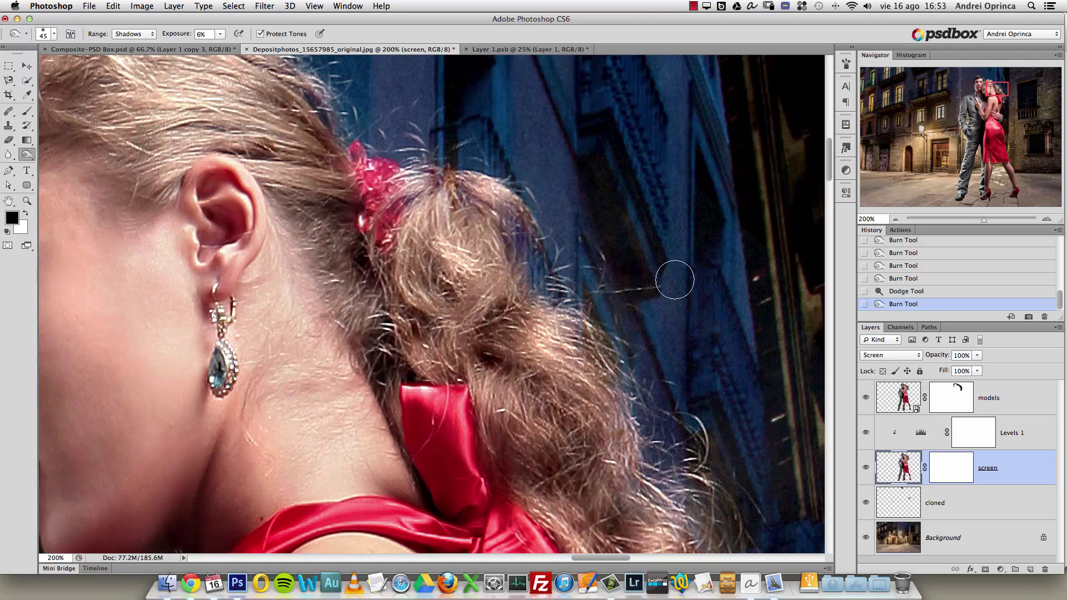
Set the screen layer's blend mode to Normal and hide the Levels 1 adjustment.
left_click(581, 264, "alt")
left_click(580, 264, "alt")
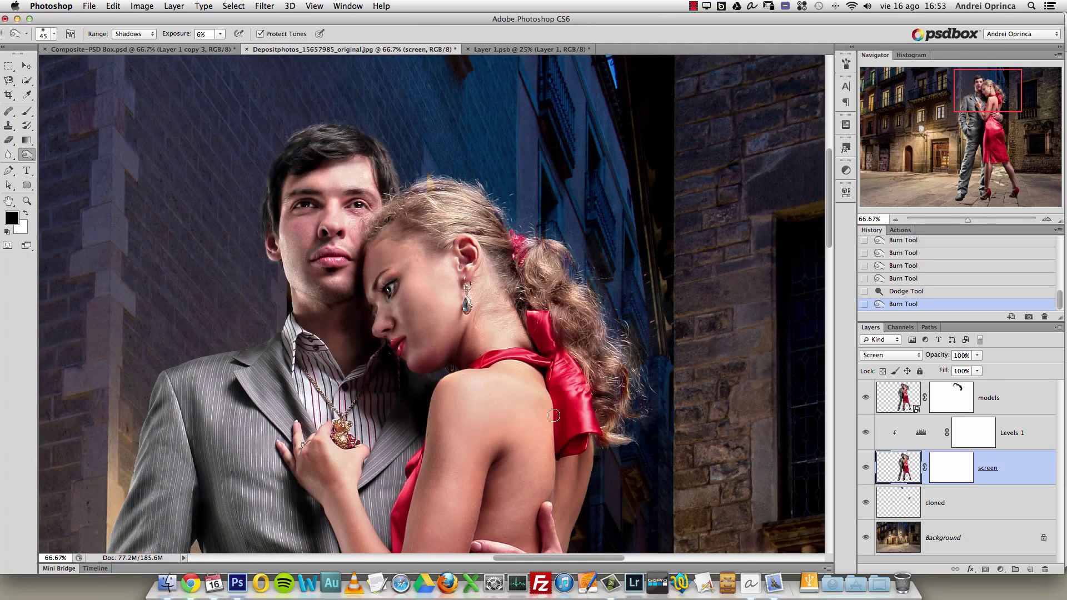
scroll(615, 305, "down", 3)
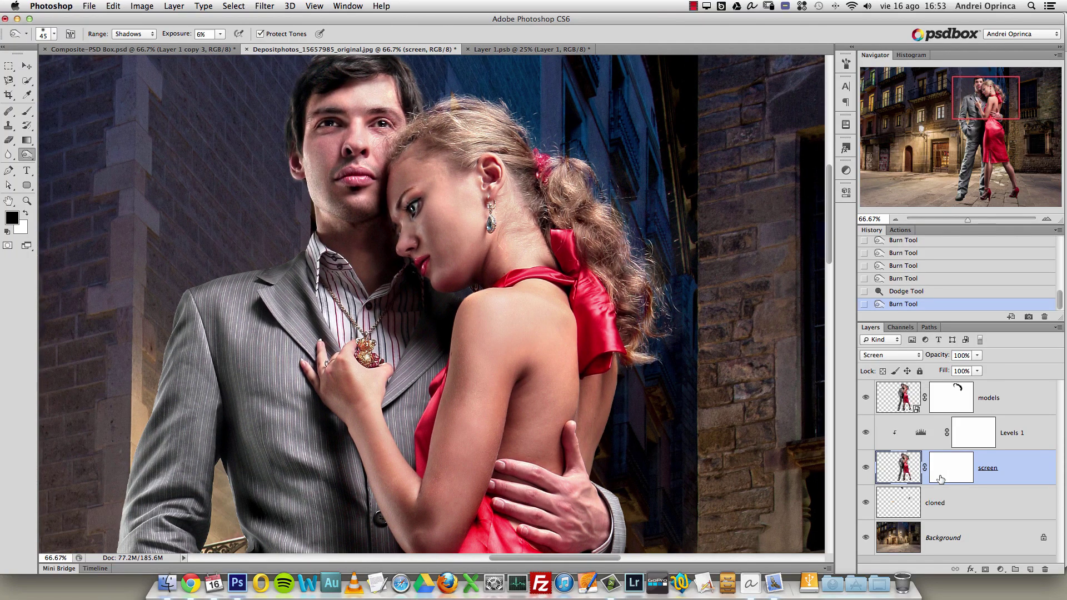
left_click(903, 358)
left_click(891, 272)
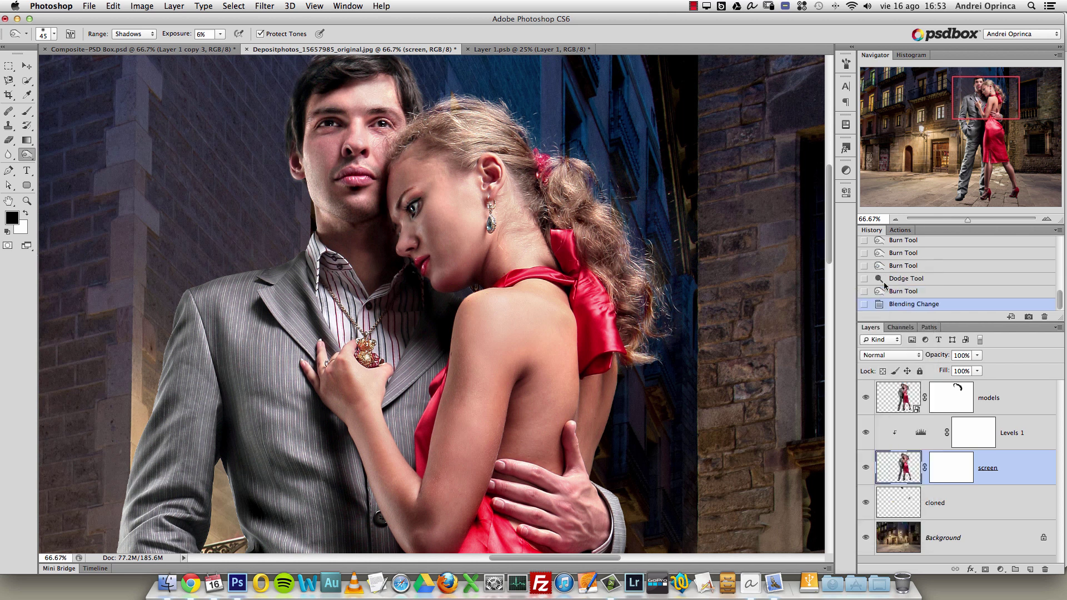
left_click(865, 437)
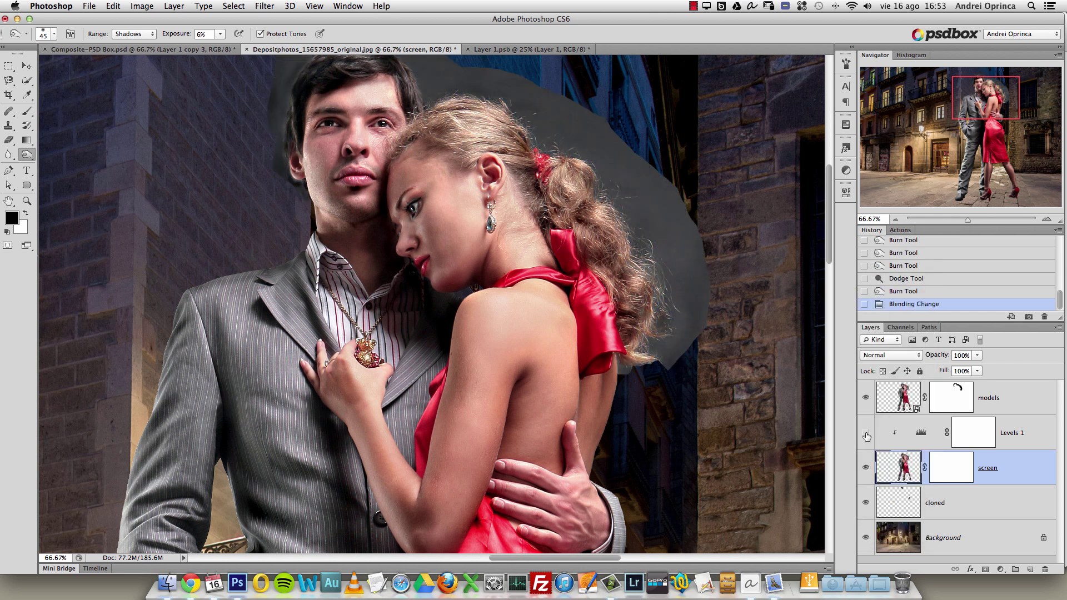
Burn the outer edge of the gray backdrop beside the ponytail on the screen layer, and show the Levels 1 adjustment again.
left_click(714, 315, "super")
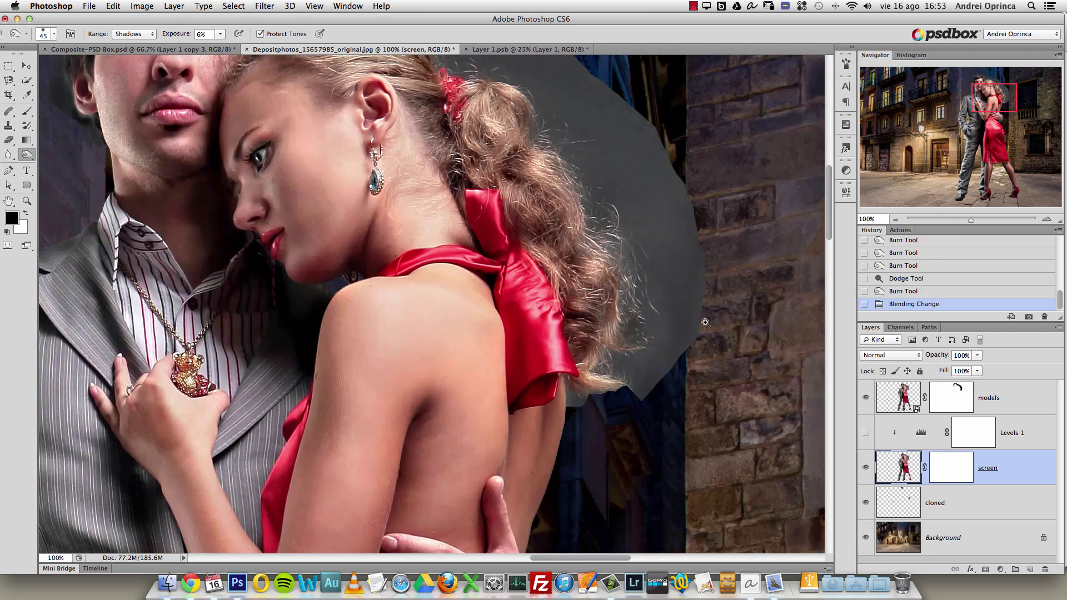
mouse_move(683, 290)
left_mouse_down()
mouse_move(655, 342)
mouse_move(667, 399)
left_mouse_up()
left_click(645, 370)
left_click(996, 434)
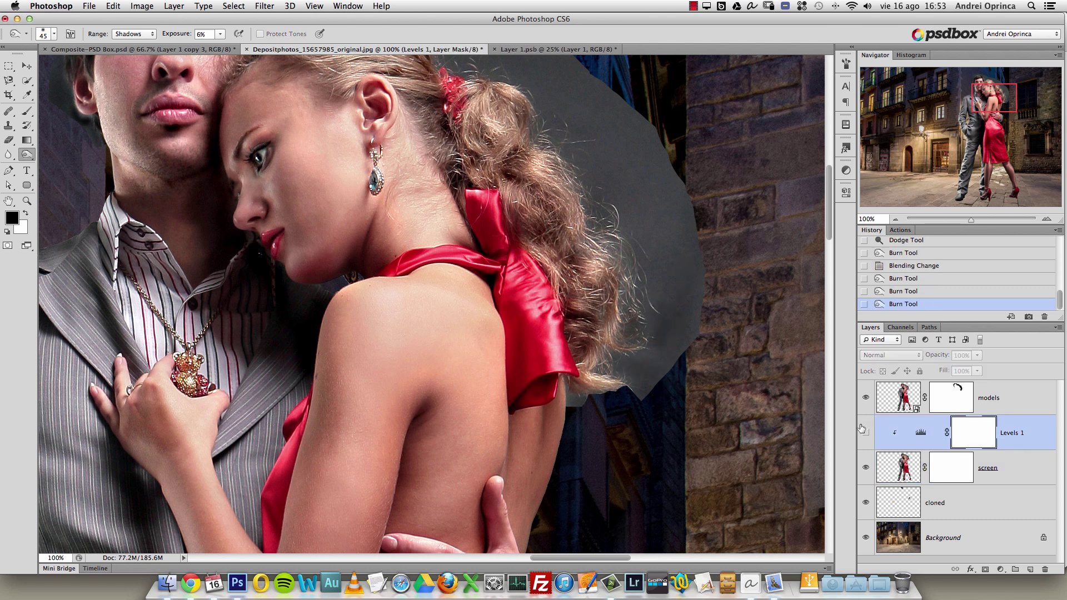
left_click(866, 432)
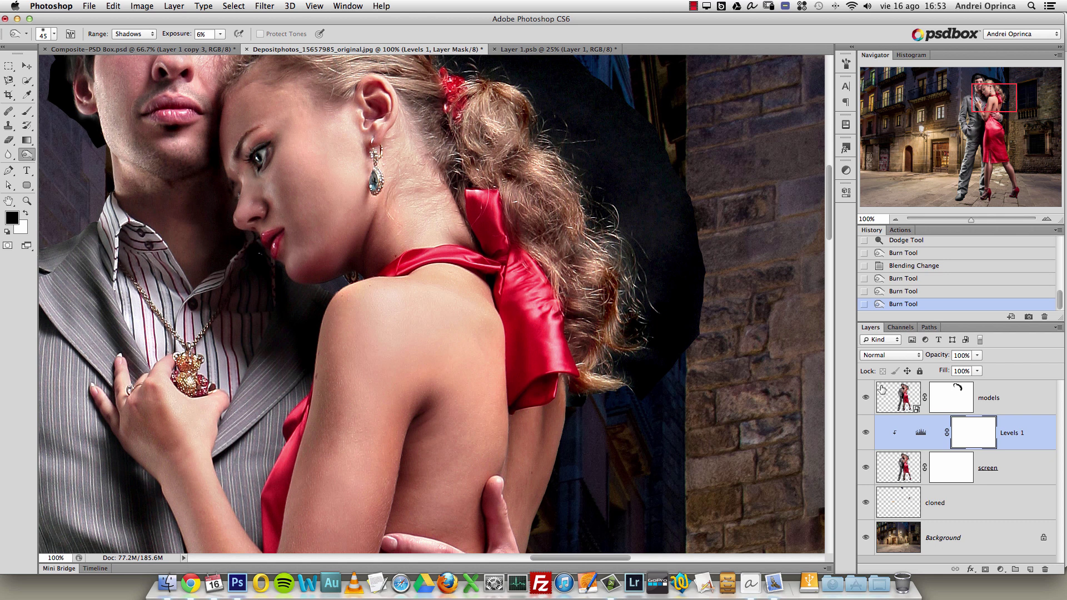
Try the Screen blend mode on the Levels 1 adjustment layer and undo the change.
left_click(892, 357)
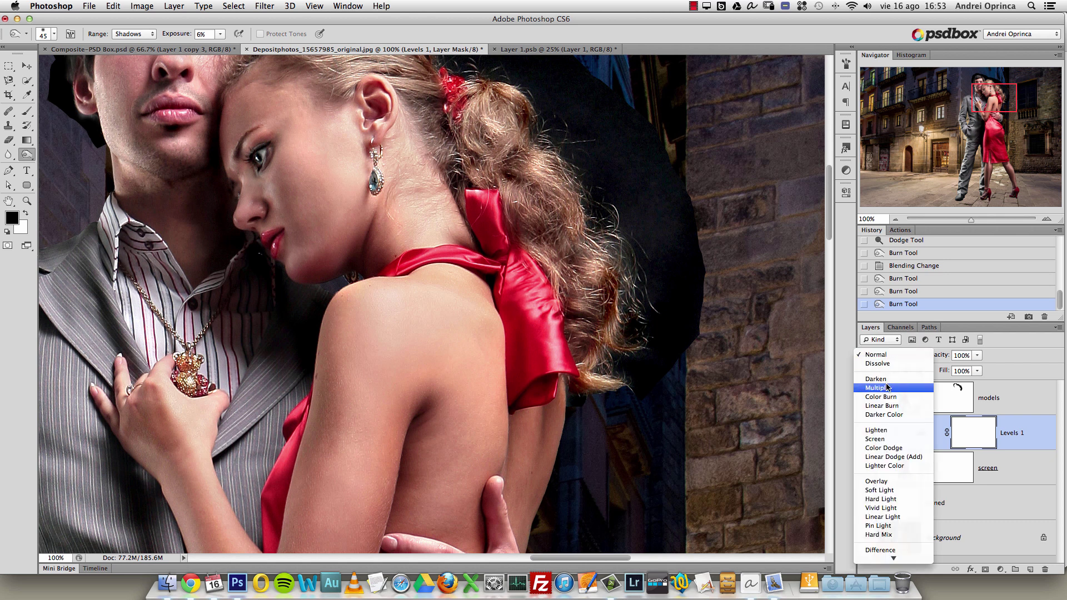
left_click(885, 440)
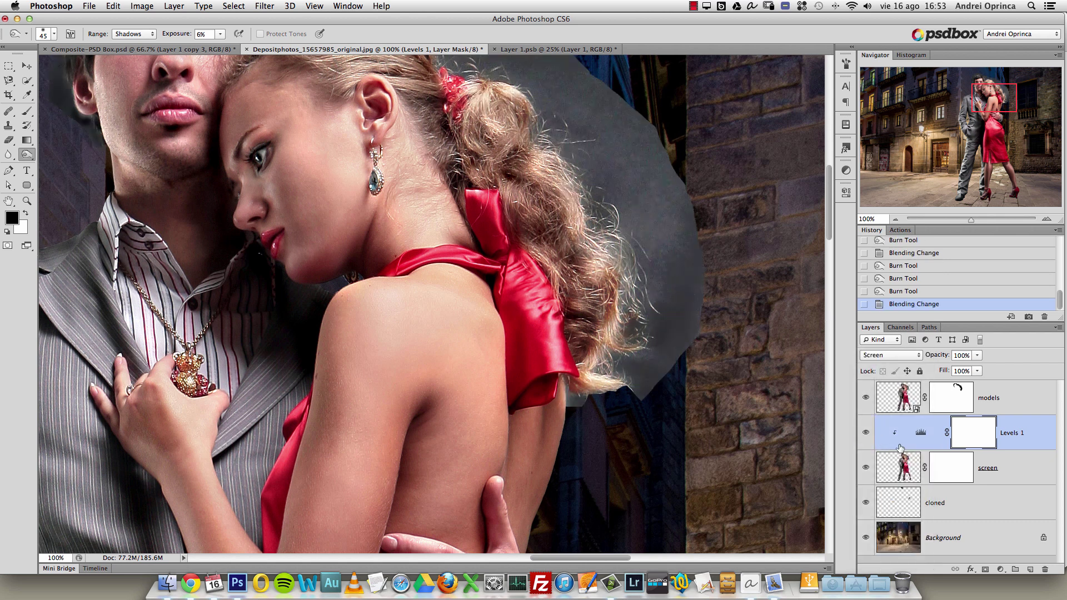
key("super+z")
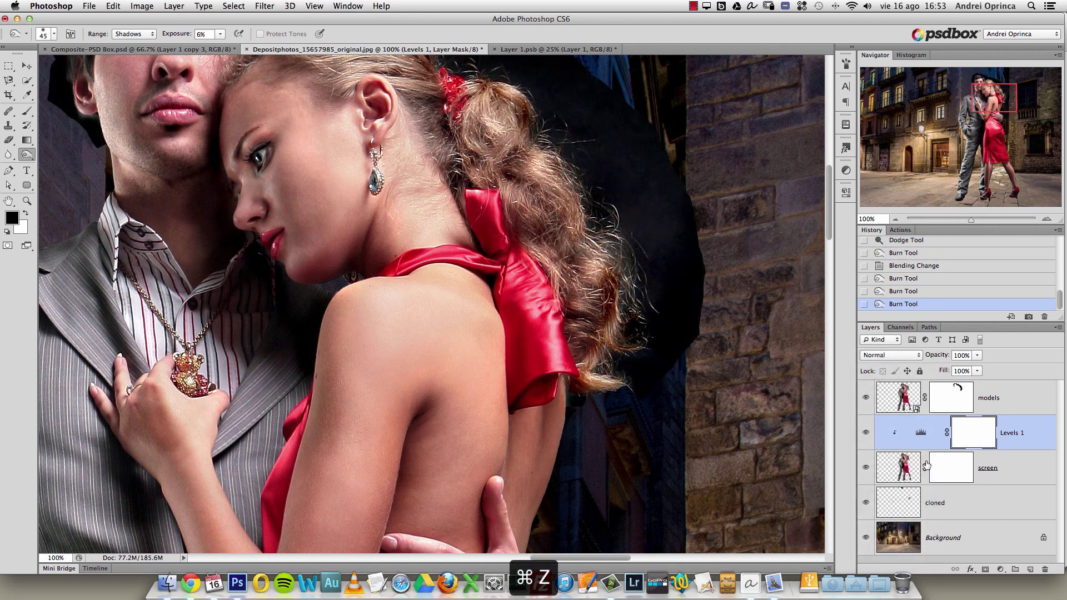
Set the screen layer's blend mode to Screen and check the whole composite.
left_click(982, 467)
left_click(891, 359)
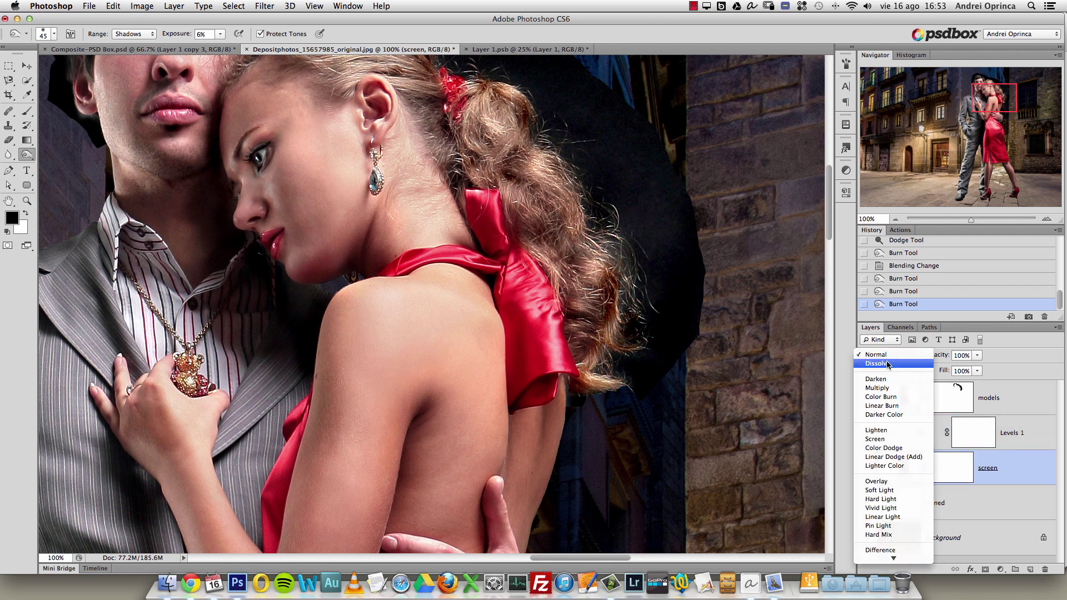
left_click(878, 439)
left_click(489, 270, "alt")
left_click(487, 284, "alt")
left_click(486, 288, "alt")
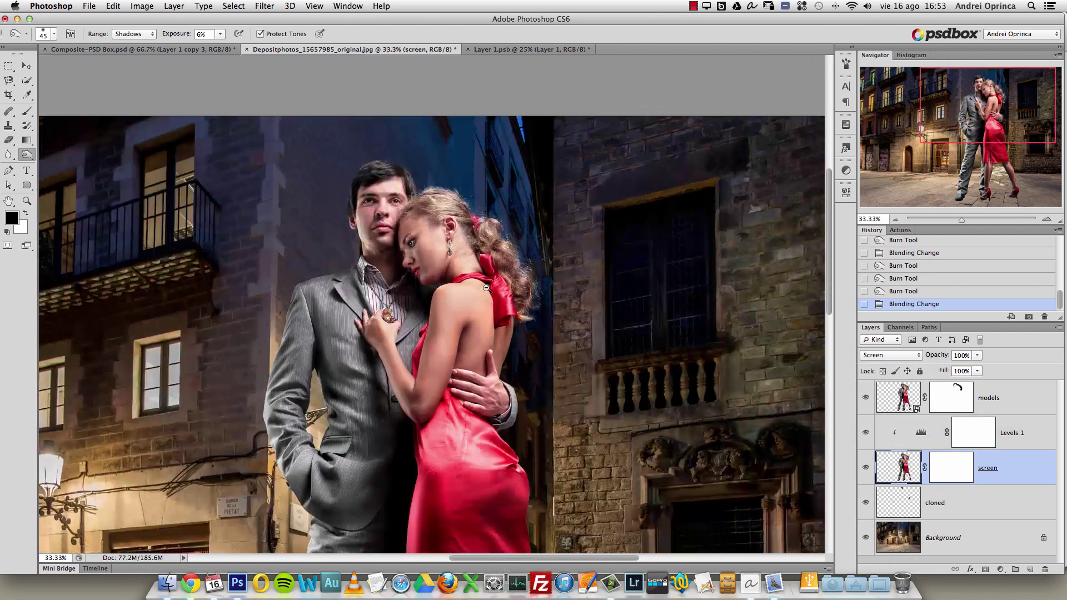
left_click(487, 288, "alt")
scroll(541, 250, "left", 5)
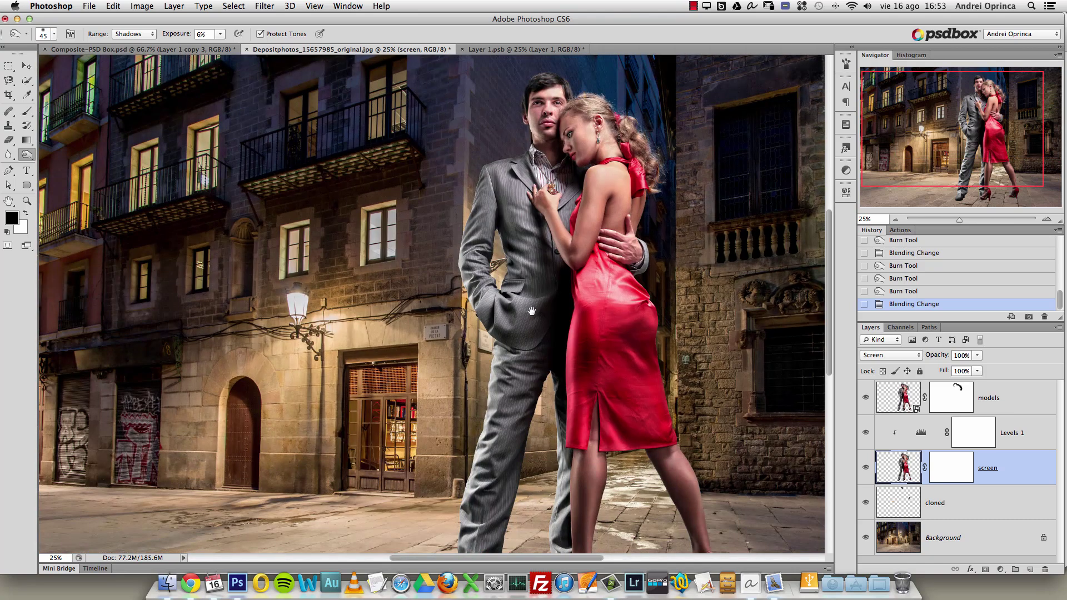
left_click(541, 270, "alt")
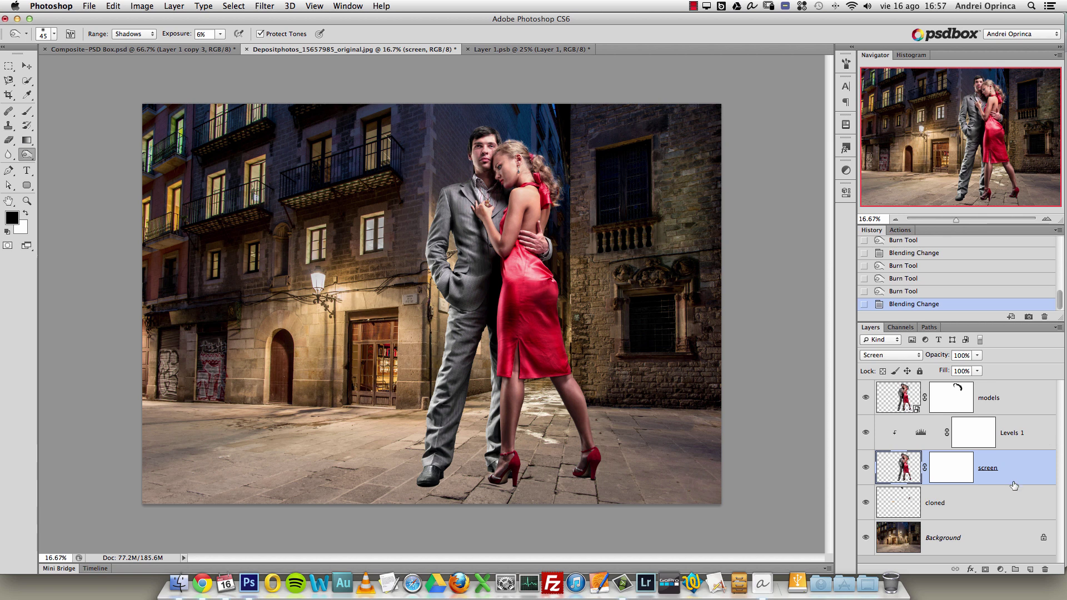
Group the models, Levels 1 and screen layers and name the group "models".
left_click(1019, 409, "super")
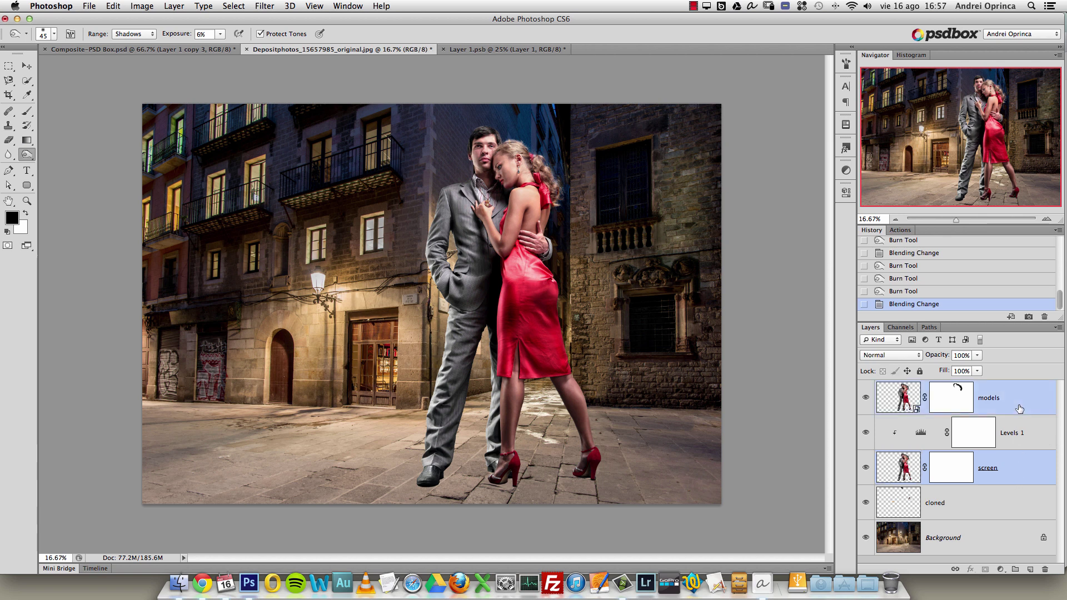
left_click(1024, 433, "super")
key("super+g")
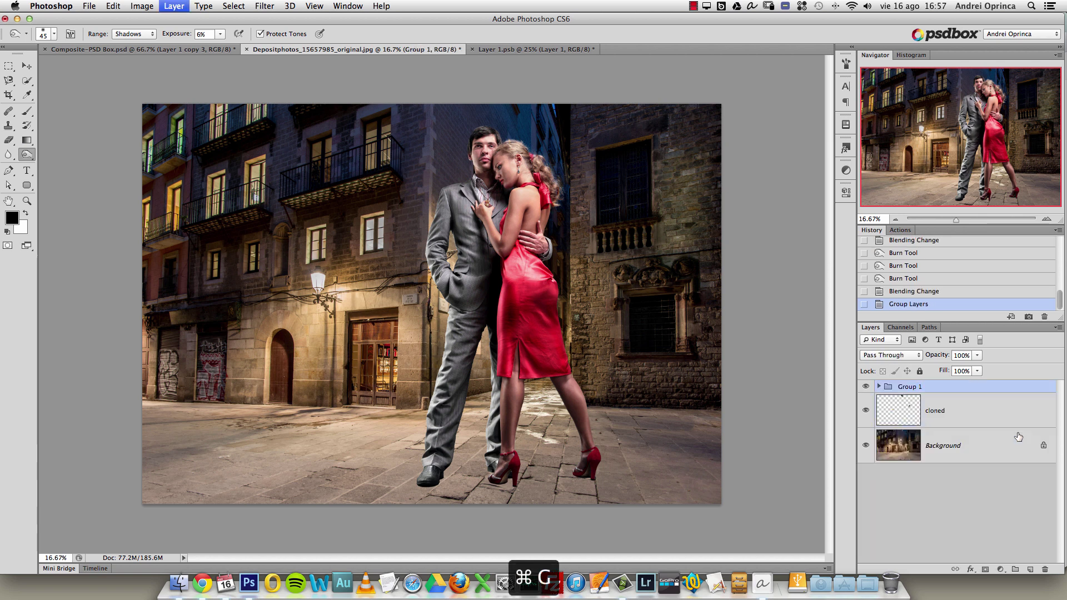
double_click(911, 387)
type("models")
key("Return")
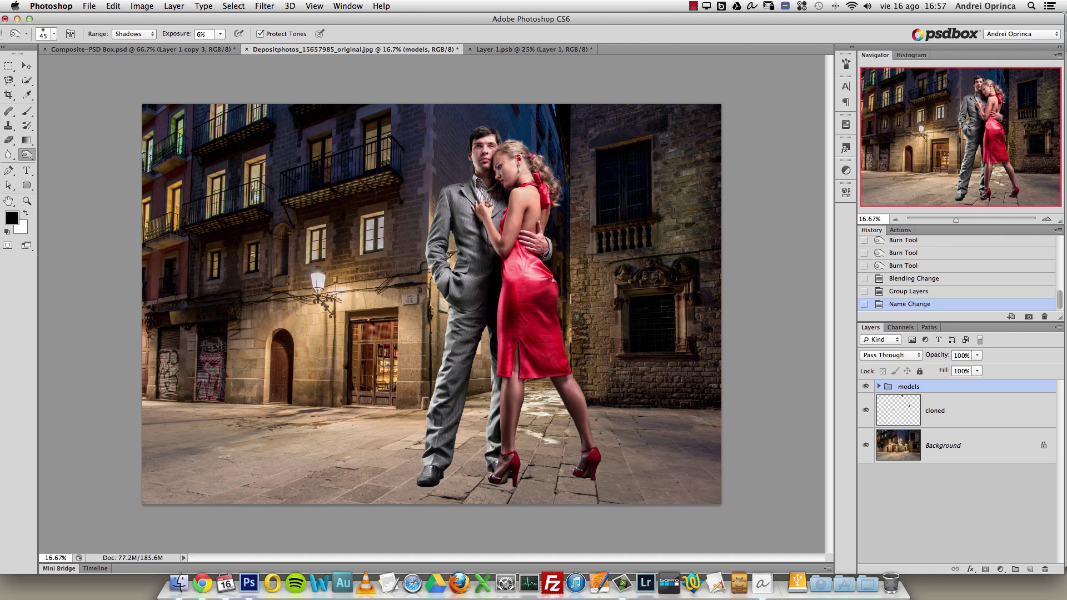
Close the Layer 1.psb document without saving its changes.
left_click(532, 49)
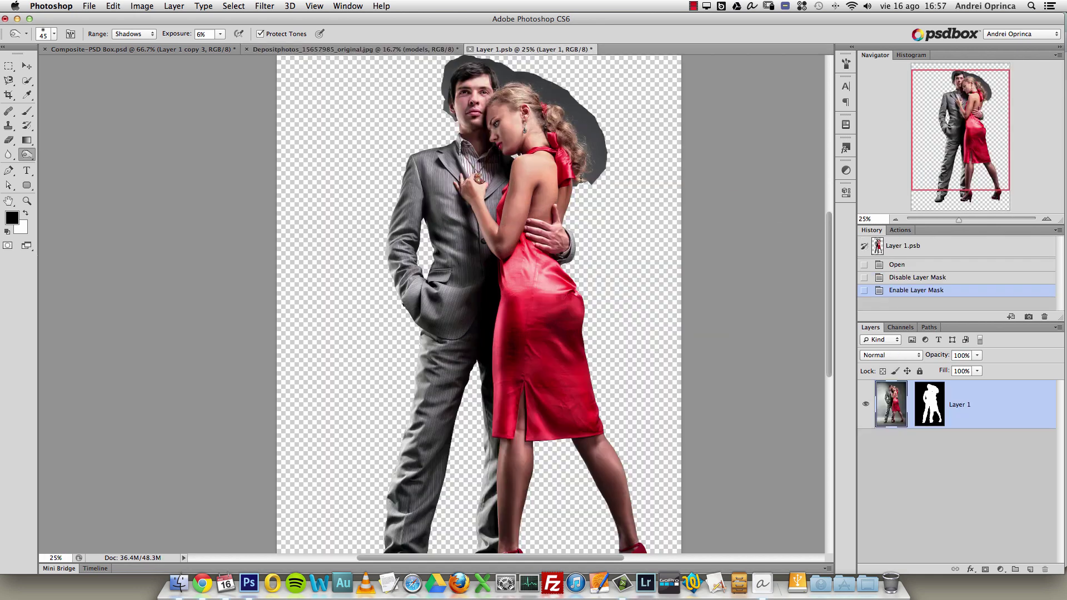
key("super+w")
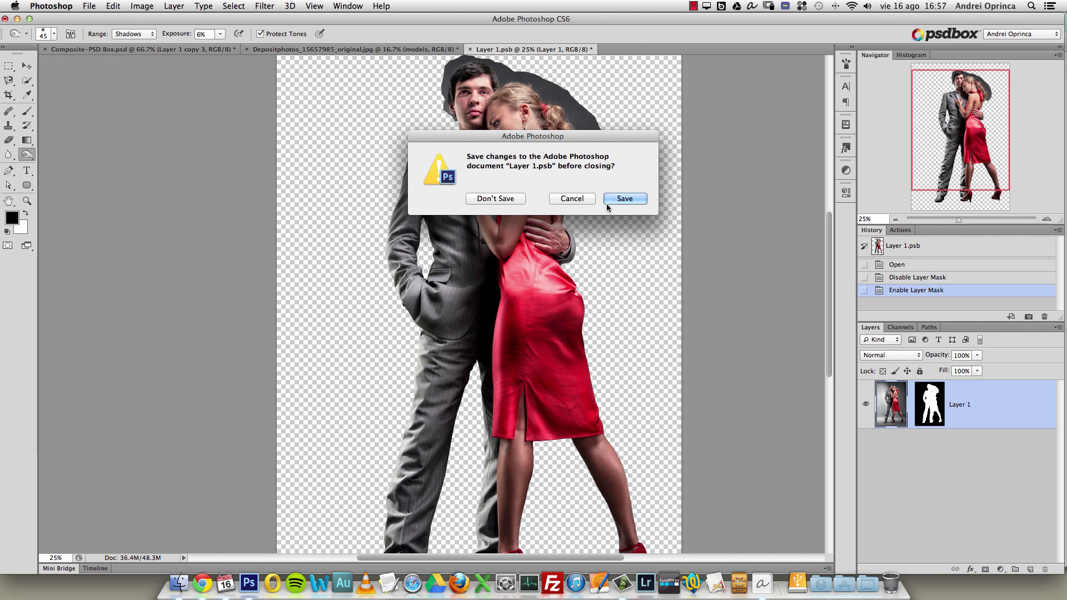
left_click(506, 200)
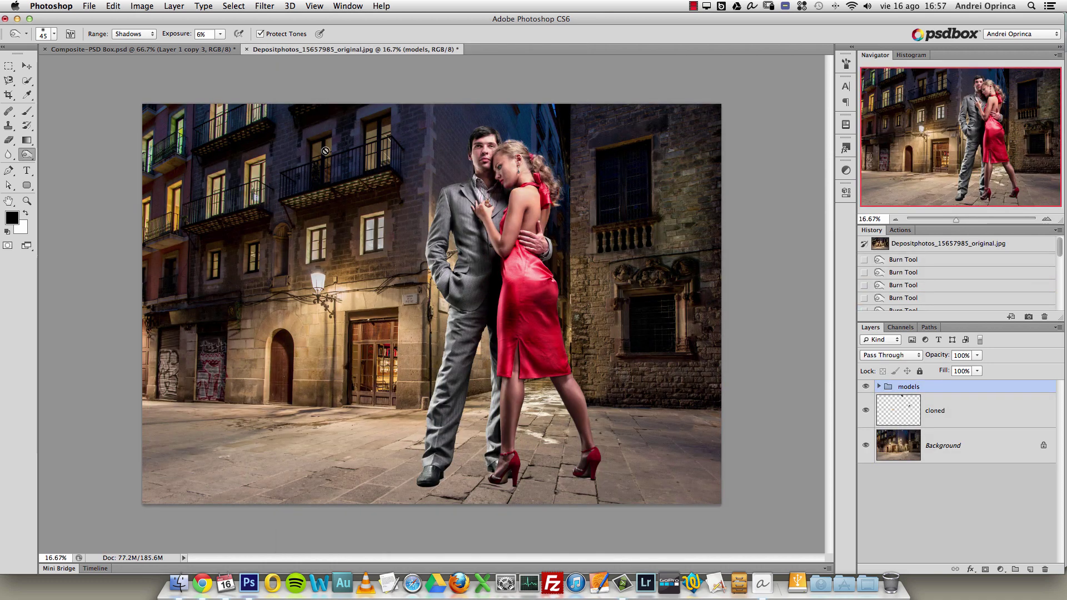
Expand the models group and duplicate the screen layer directly below the original.
left_click(878, 386)
left_click(1037, 486)
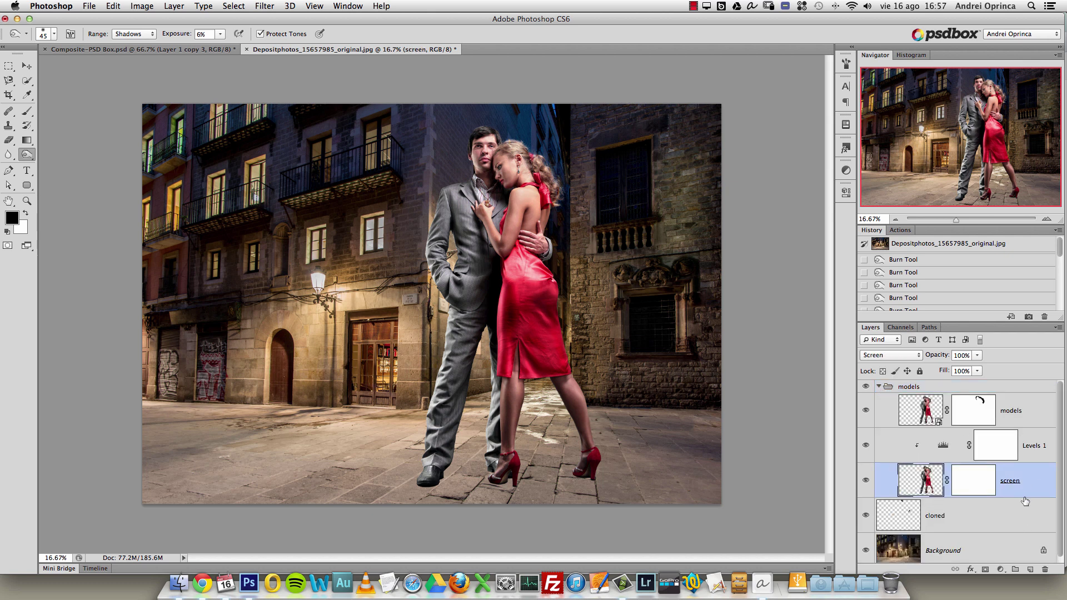
left_click_drag(1033, 494, 1024, 516)
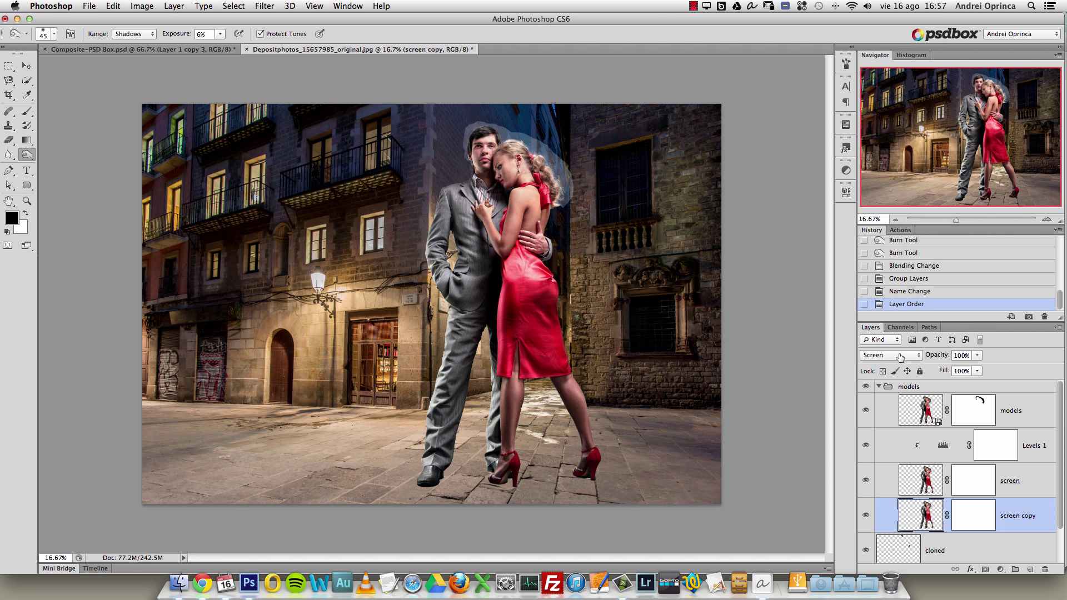
Delete the duplicate screen layer's mask without applying it and rename the layer "models shadow".
left_click_drag(981, 514, 1042, 576)
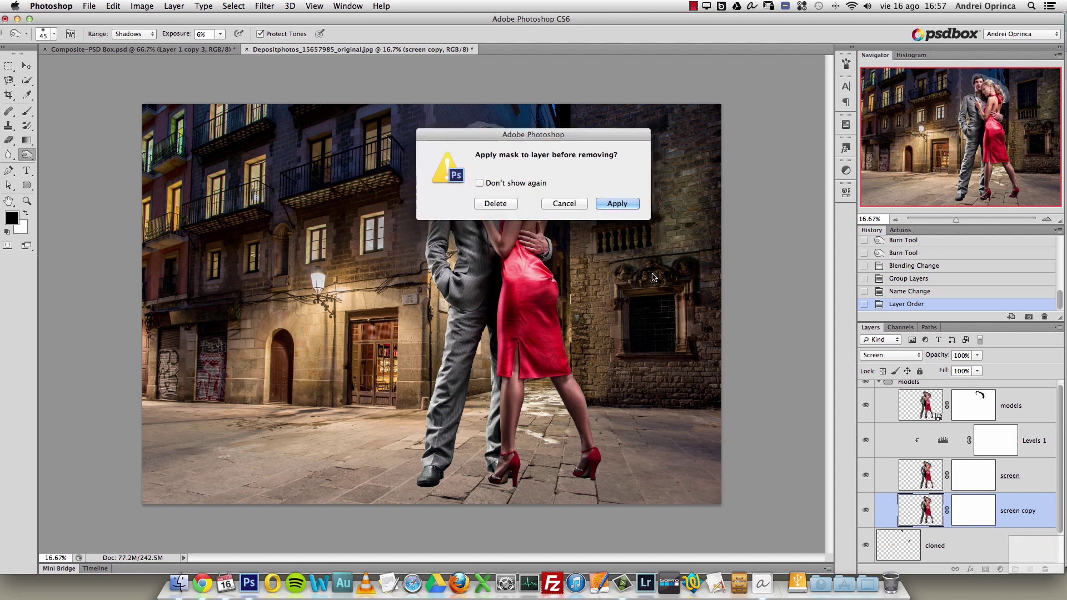
left_click(496, 204)
double_click(968, 511)
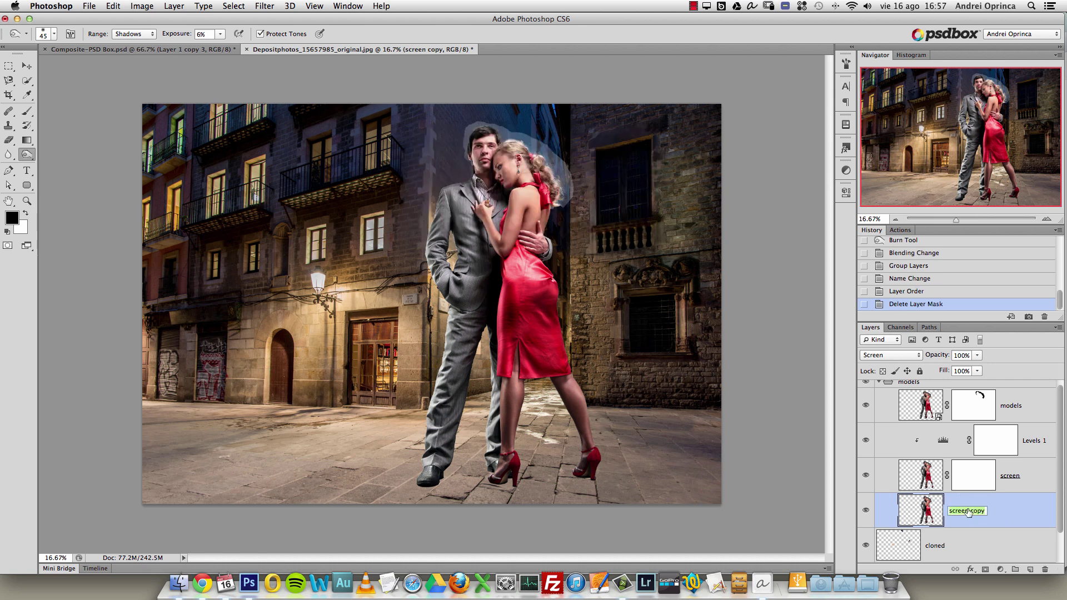
type("models shadow")
key("Return")
Set the models shadow layer's blend mode to Normal and turn it solid black with Hue/Saturation at minimum lightness.
left_click(889, 354)
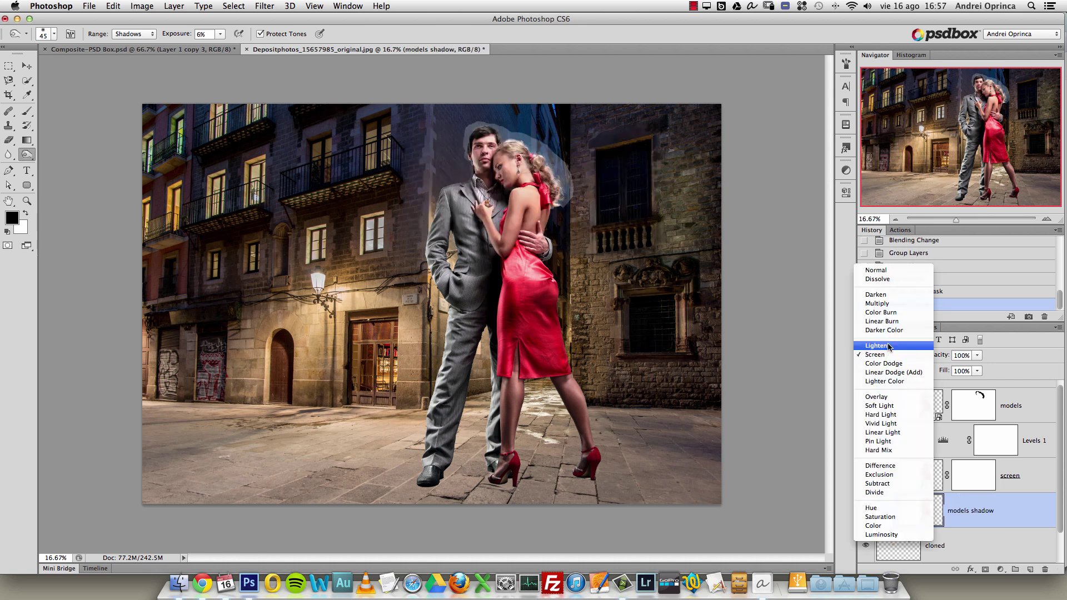
left_click(877, 272)
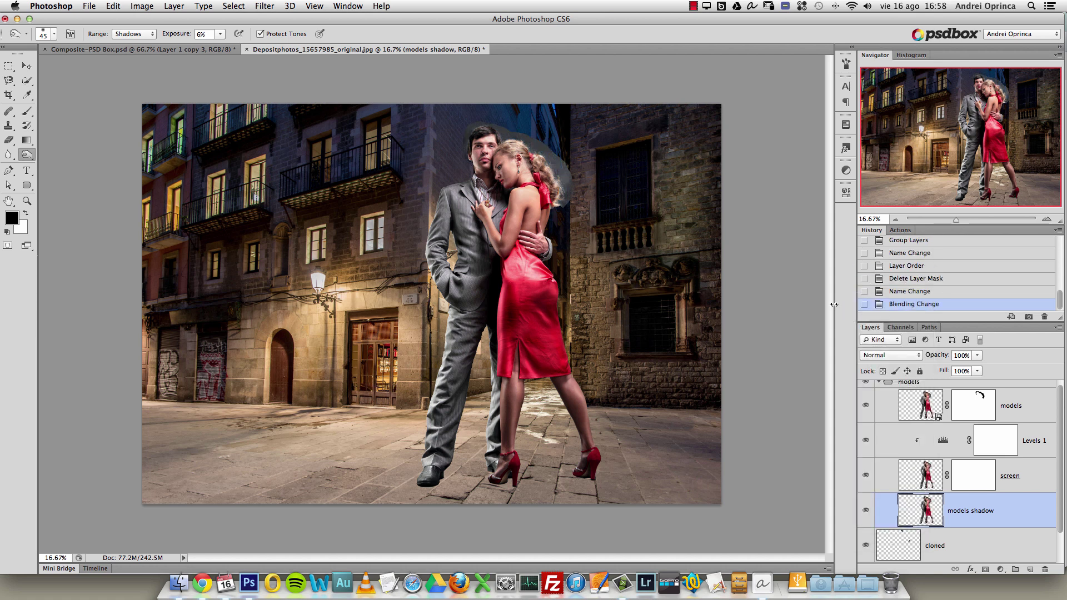
key("super+u")
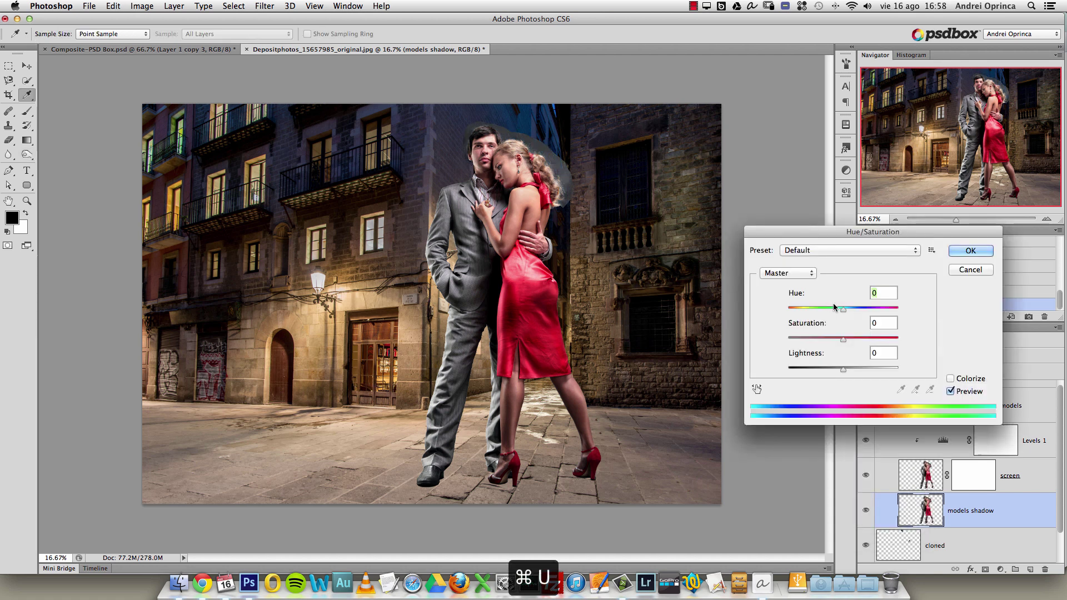
left_click_drag(841, 370, 743, 386)
left_click(970, 250)
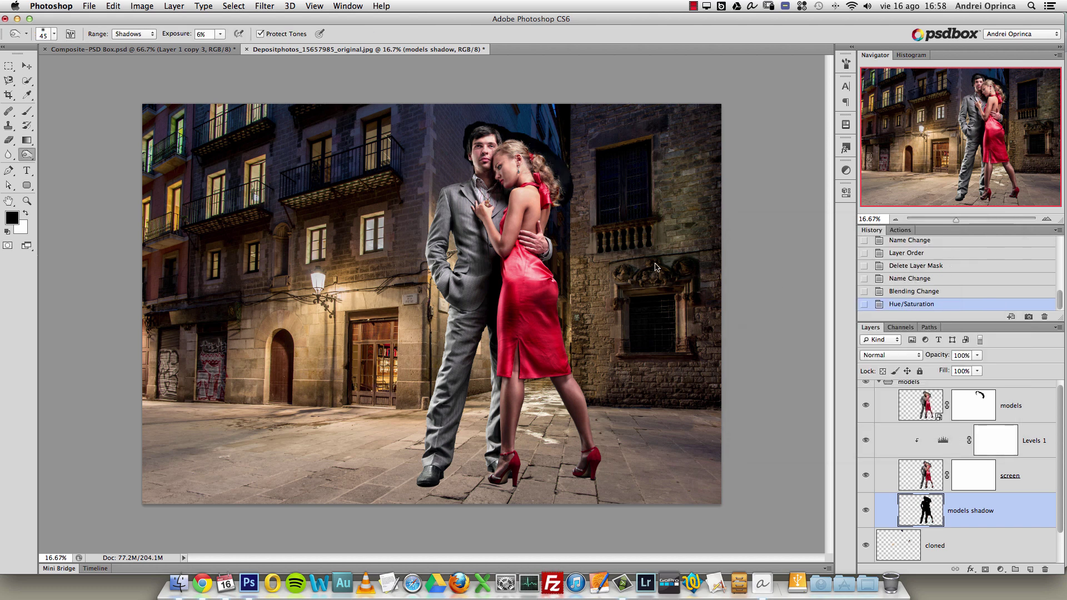
Move the black silhouette sideways so that it stands beside the man, on the lamp's side of the couple.
key("v")
left_click_drag(543, 292, 395, 295)
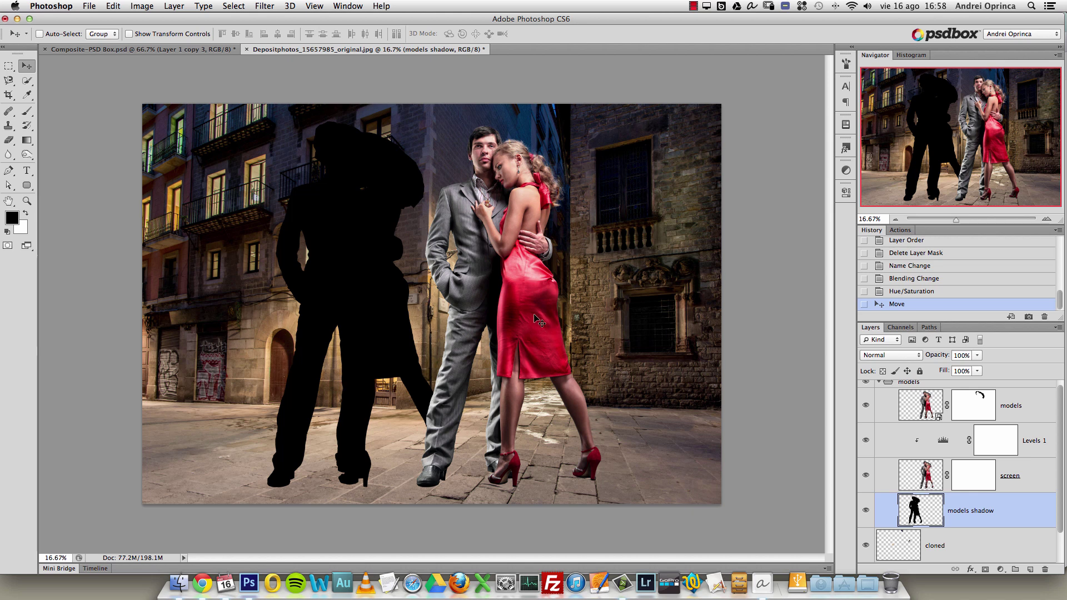
key("super+t")
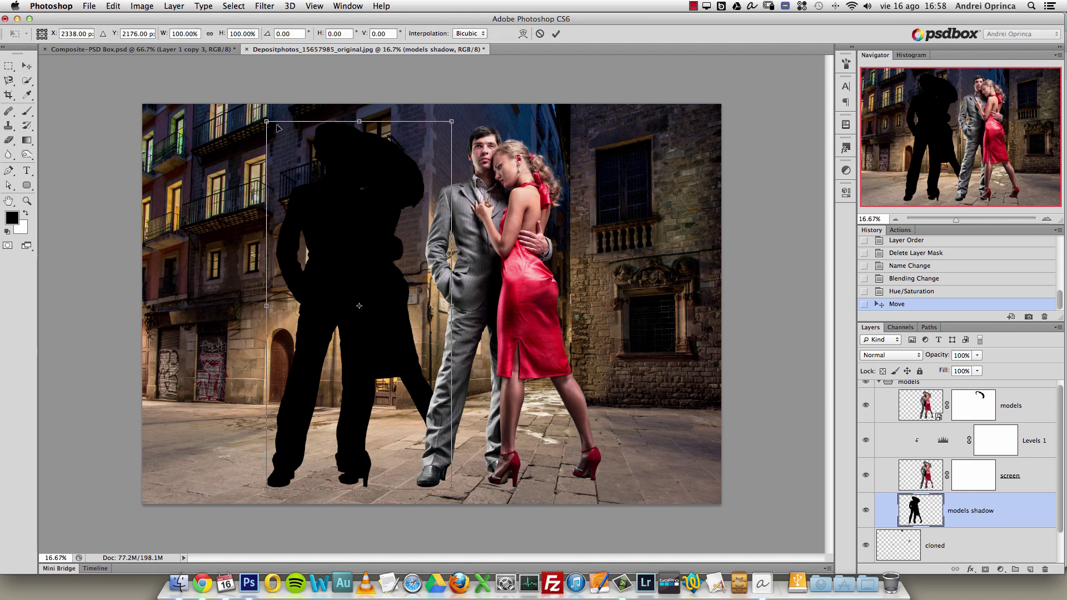
right_click(379, 213)
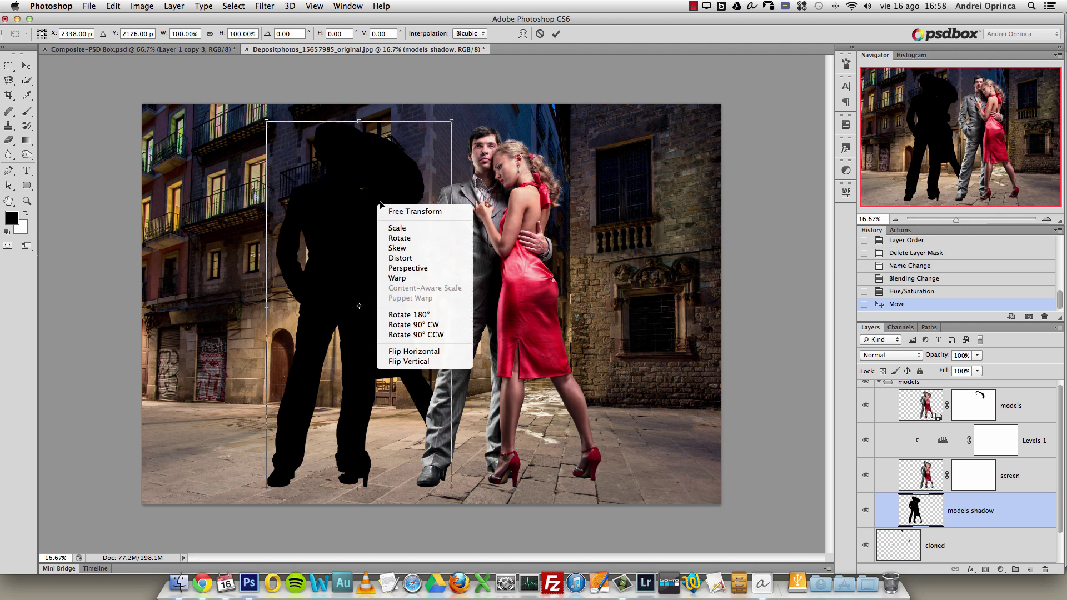
left_click(417, 362)
left_click_drag(416, 281, 559, 501)
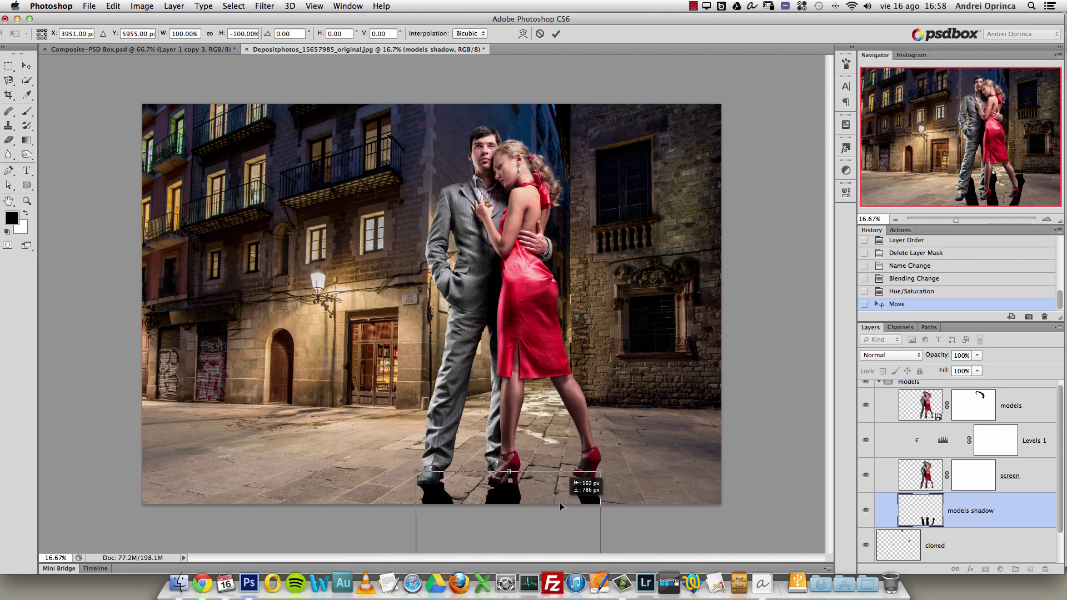
key("alt+space")
left_click(476, 314, "alt")
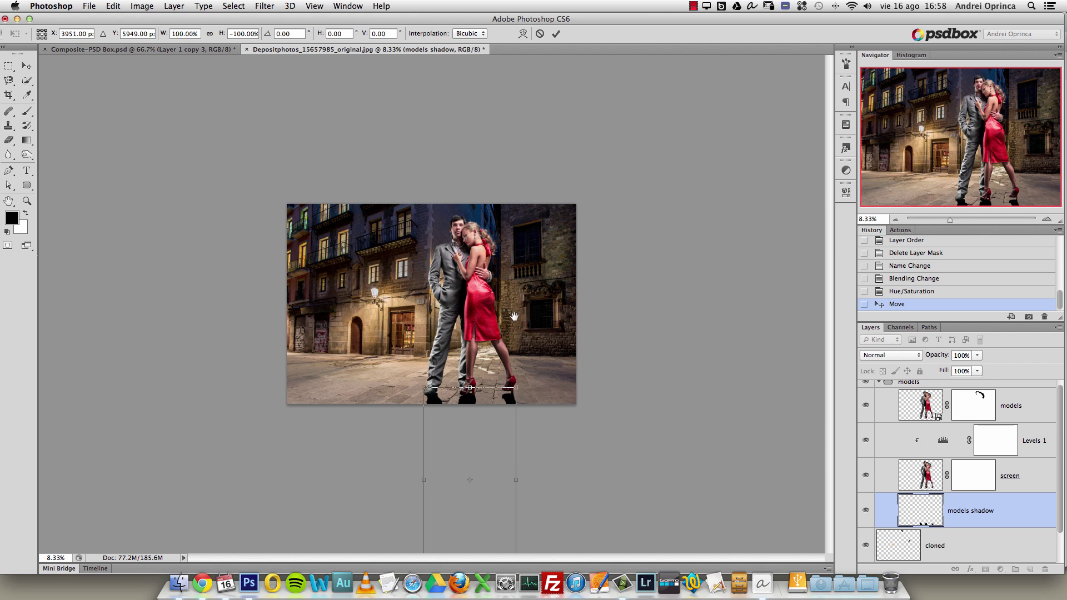
key("Tab")
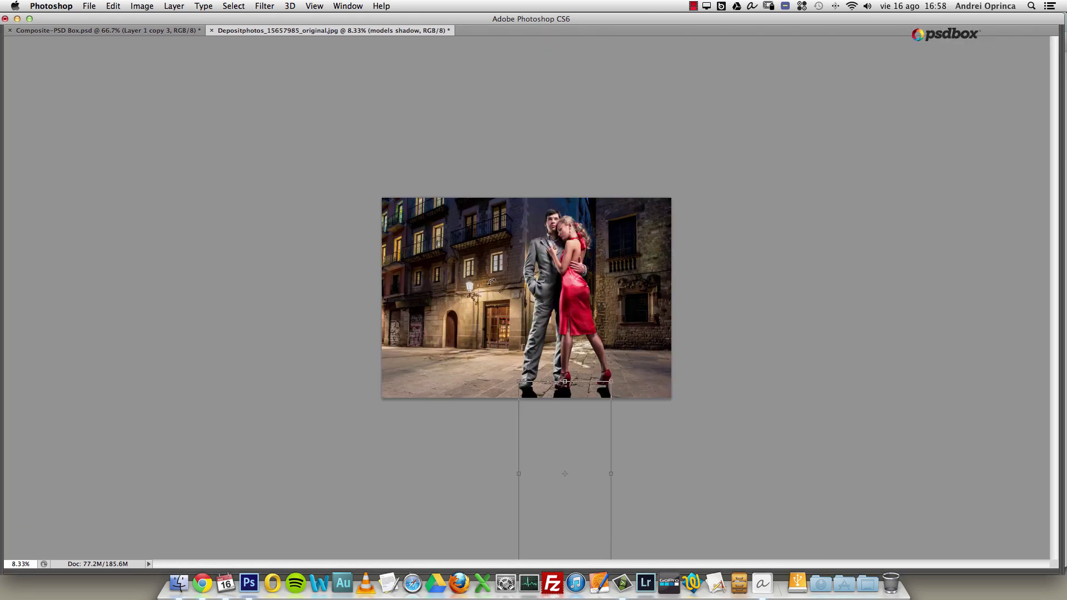
key("Tab")
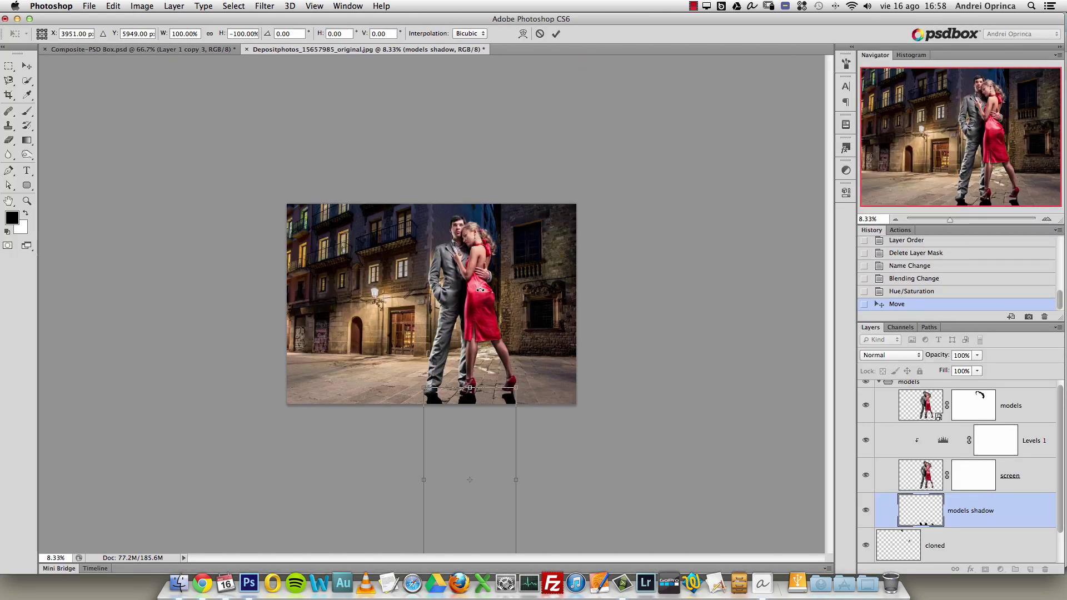
key("Escape")
Display the document in Full Screen Mode with Menu Bar, with empty workspace below the image.
key("f")
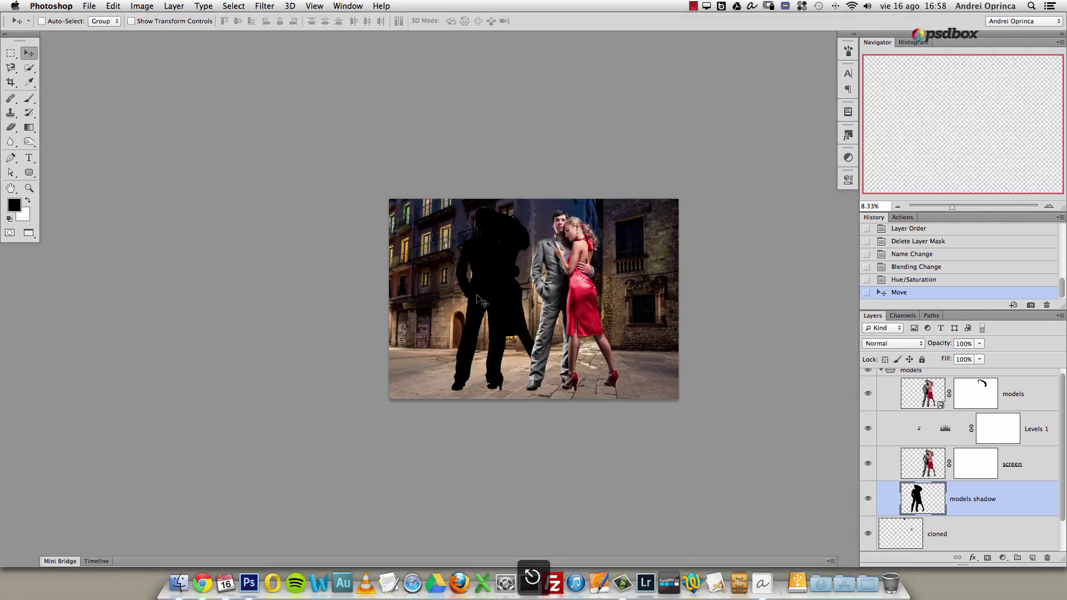
key("c")
scroll(515, 314, "right", 2)
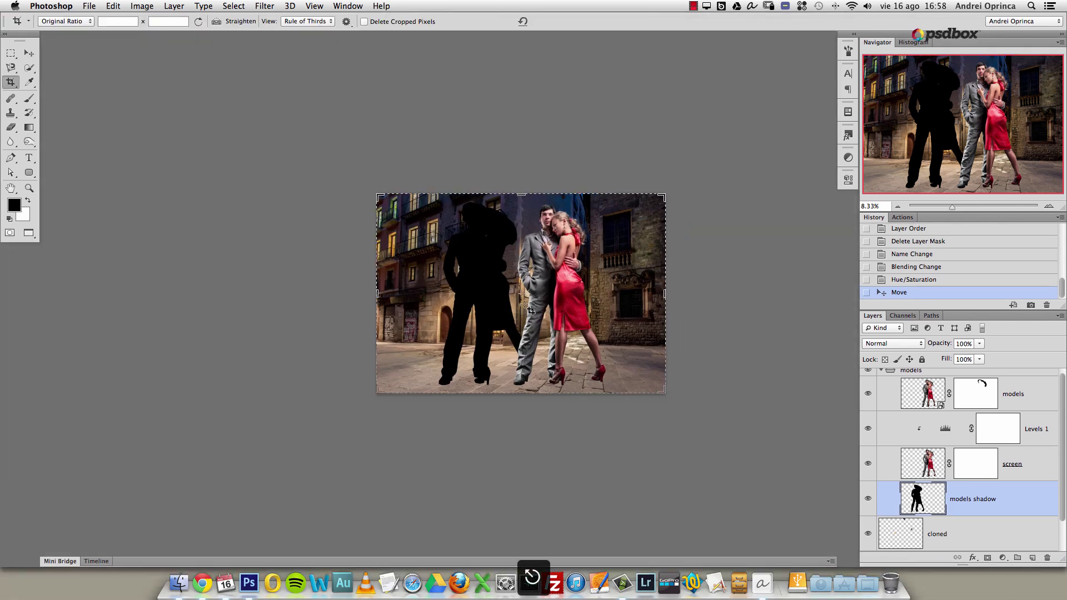
key("v")
key("super+space")
left_click(497, 228)
left_click(495, 231)
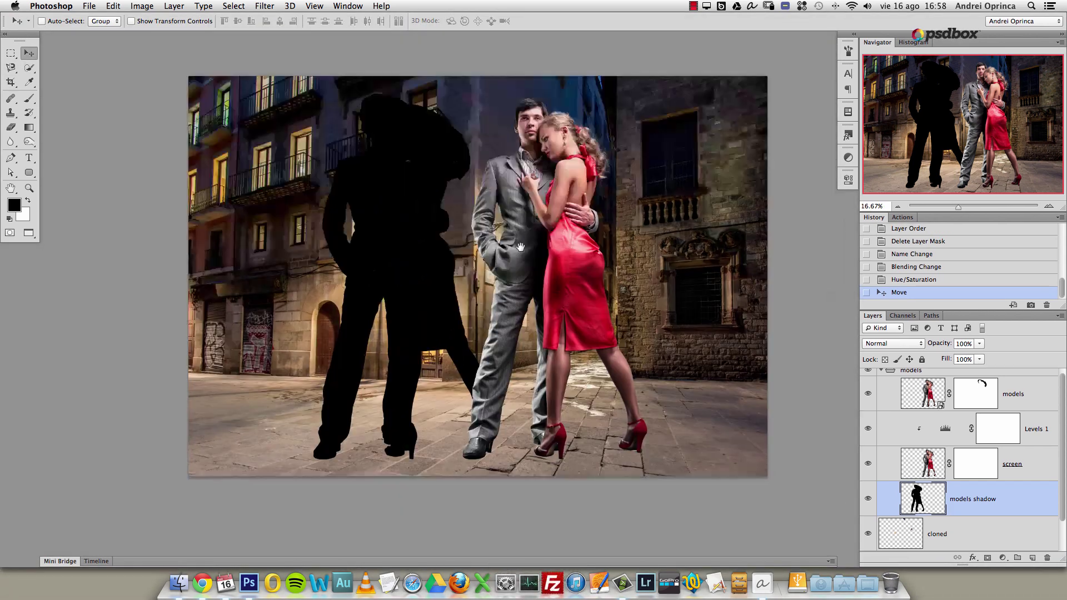
left_click_drag(514, 241, 437, 146)
key("f")
key("f")
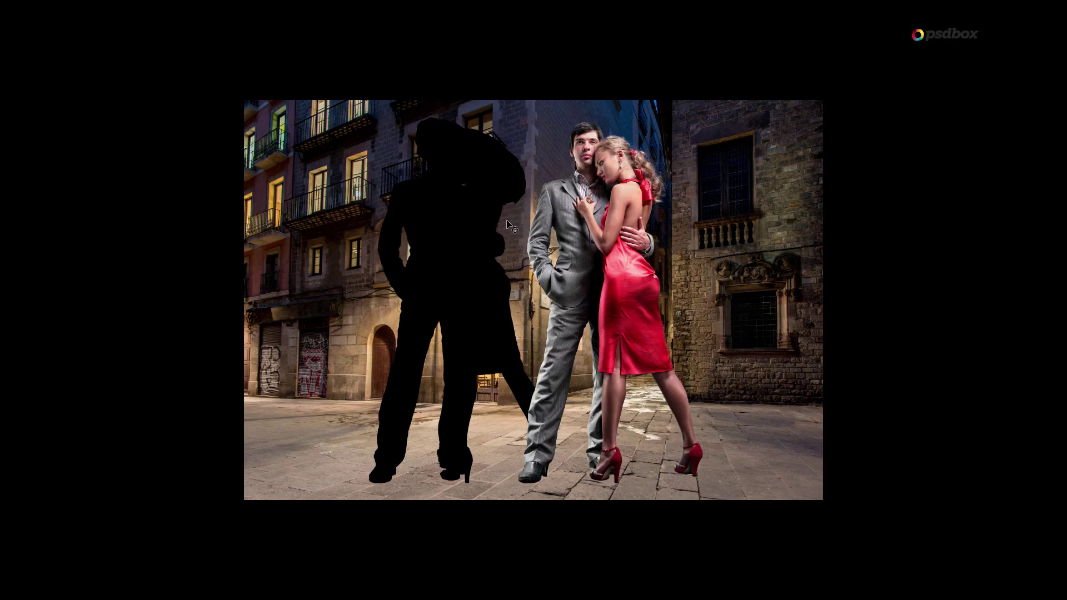
key("f")
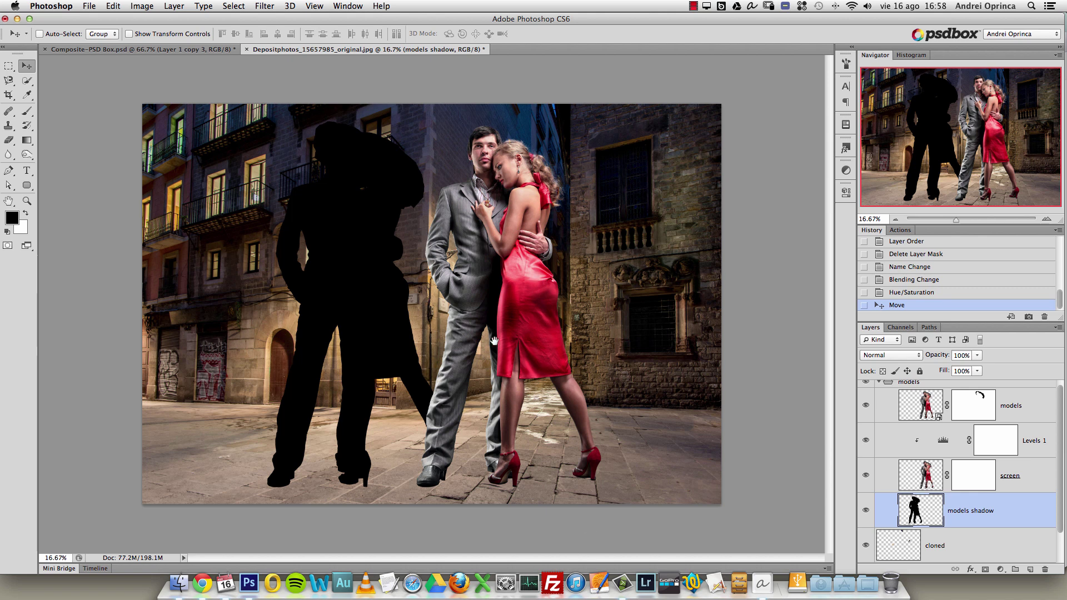
key("f")
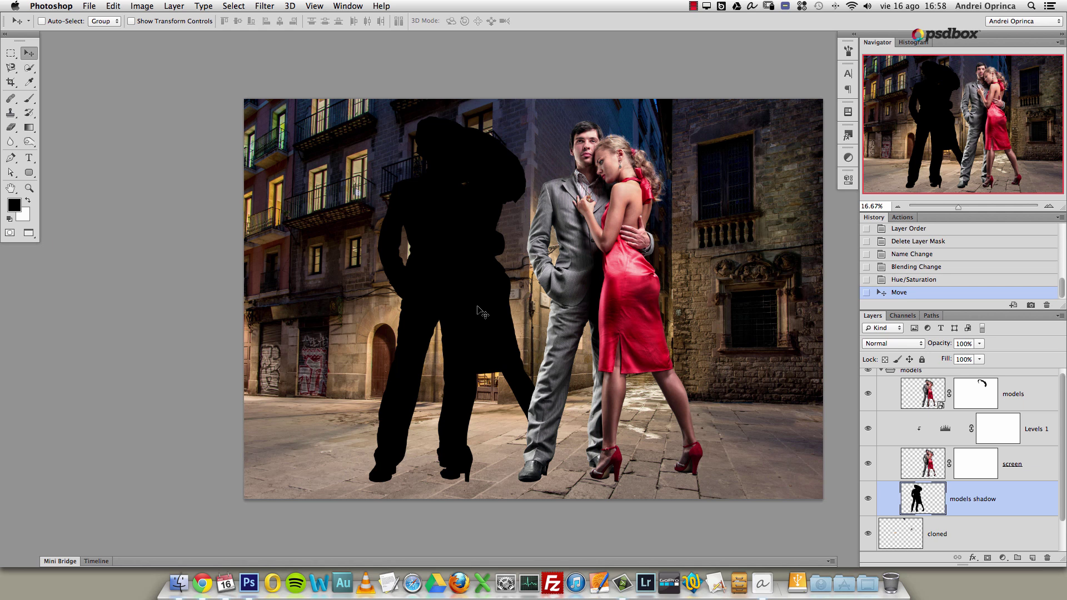
left_click_drag(550, 329, 426, 206)
Flip the black silhouette vertically with Free Transform and place it upside down directly below the couple's feet.
key("super+t")
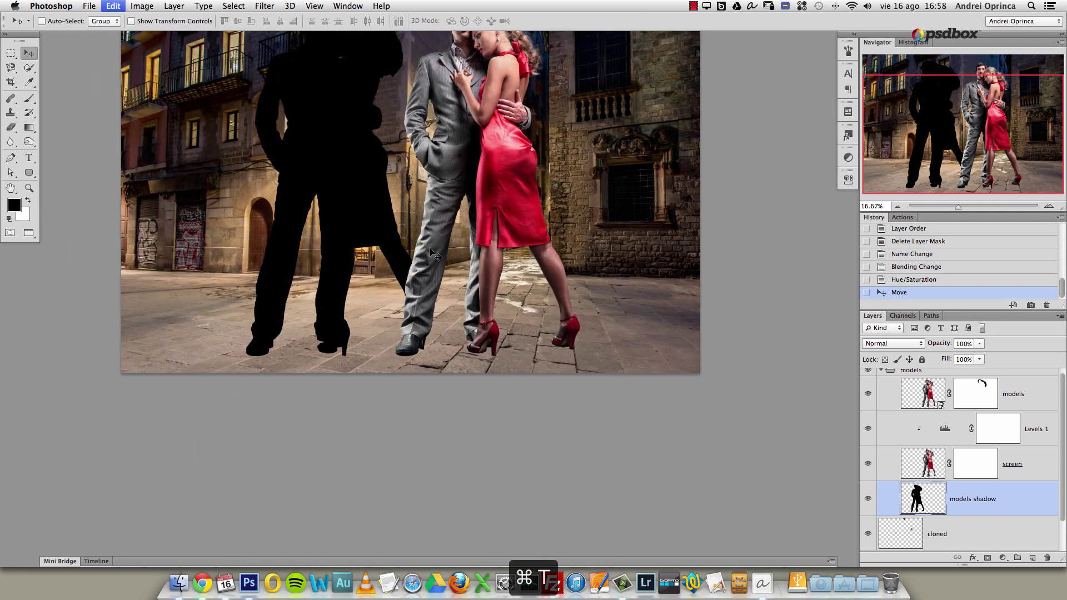
right_click(360, 218)
right_click(383, 309)
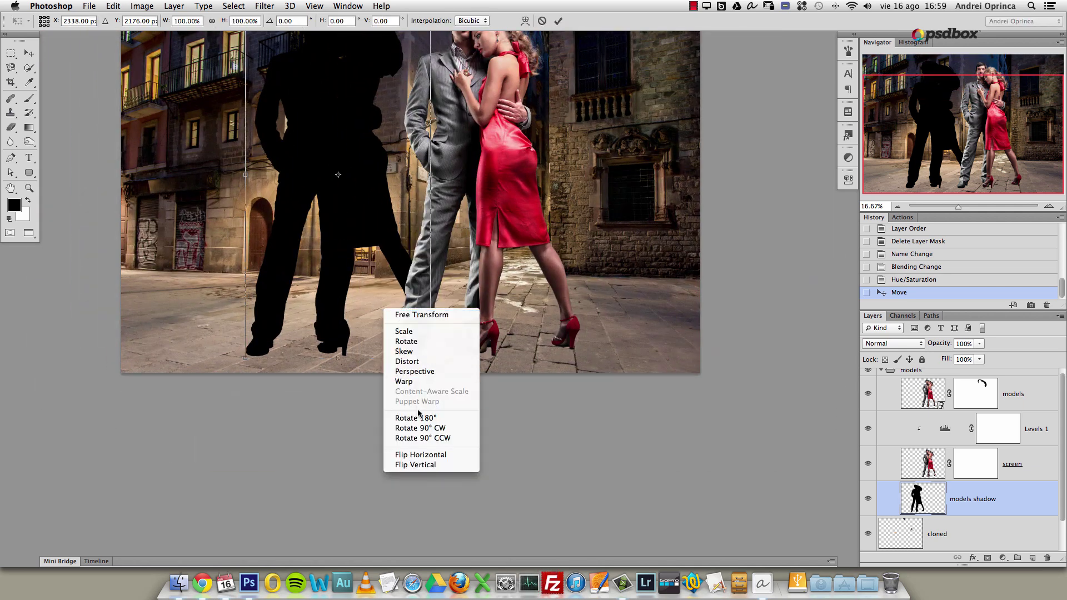
left_click(415, 464)
left_click_drag(358, 150, 524, 495)
left_click_drag(631, 418, 589, 208)
left_click_drag(606, 339, 571, 325)
key("shift+Up")
key("shift+Up")
key("shift+Up")
Distort the flipped shadow to about 50% height and slant it about 44° away from the street lamp.
right_click(467, 65)
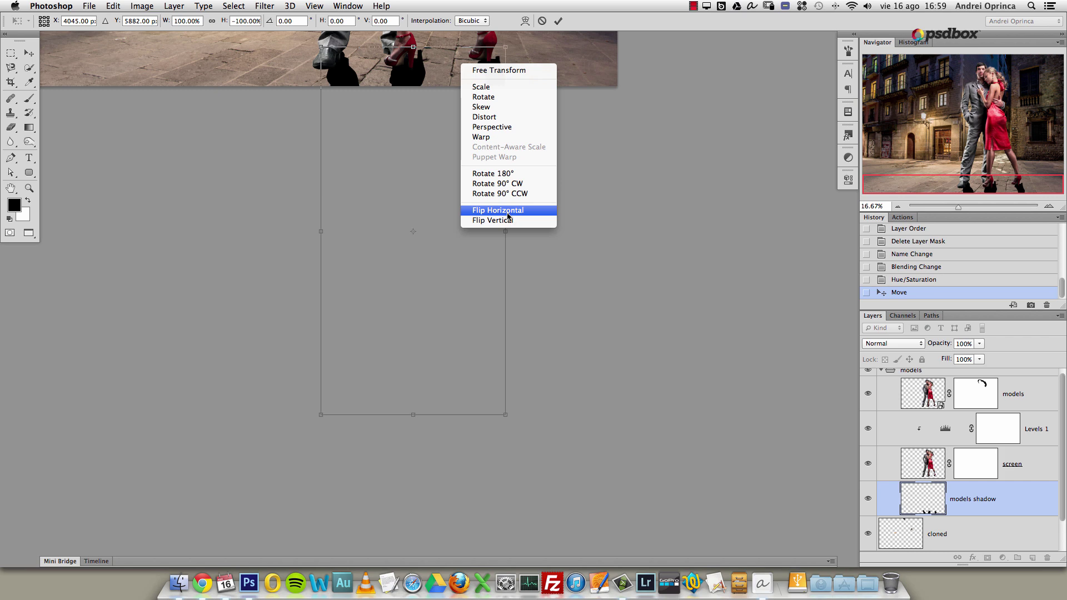
left_click(482, 117)
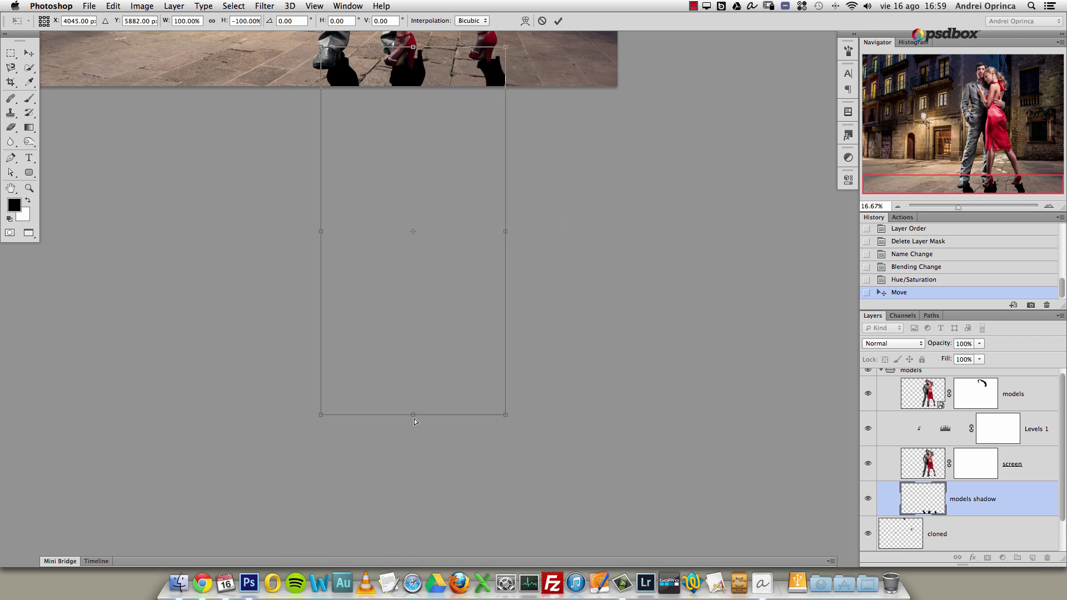
left_click_drag(412, 416, 589, 230)
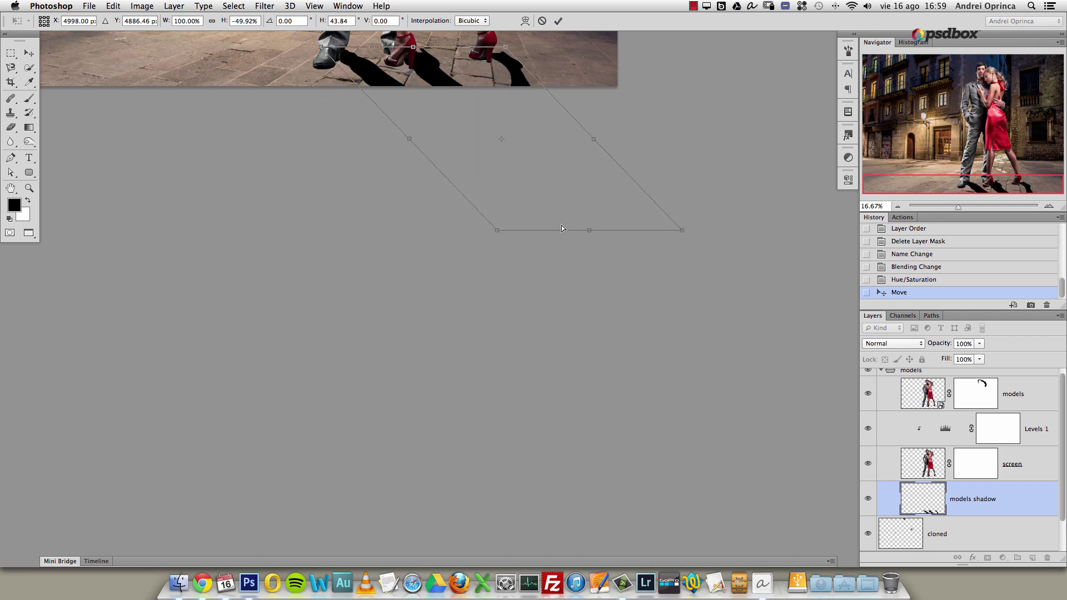
scroll(480, 73, "up", 10)
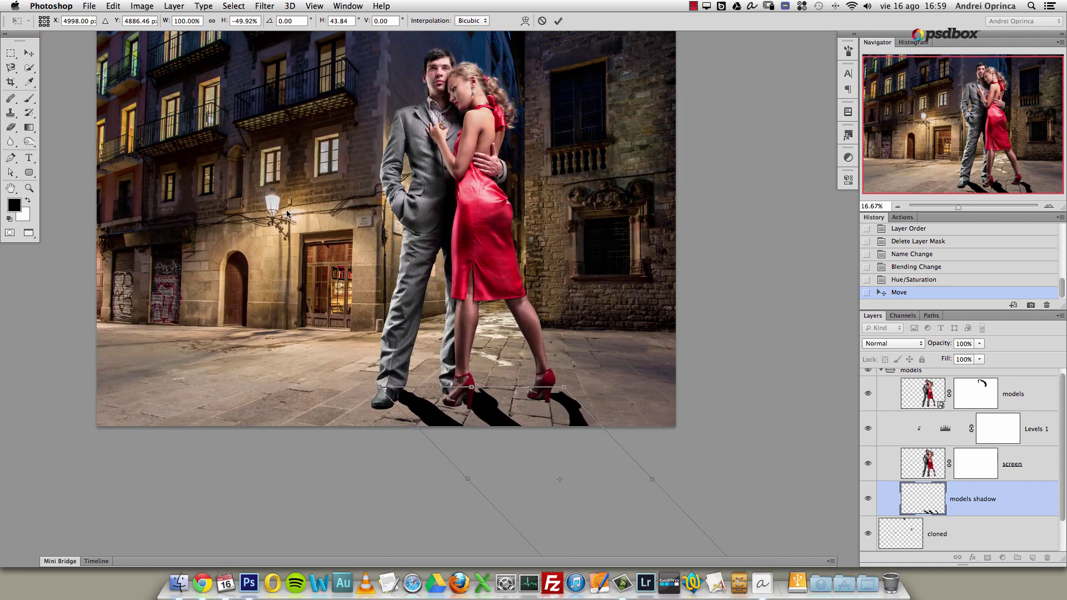
scroll(287, 213, "up", 5)
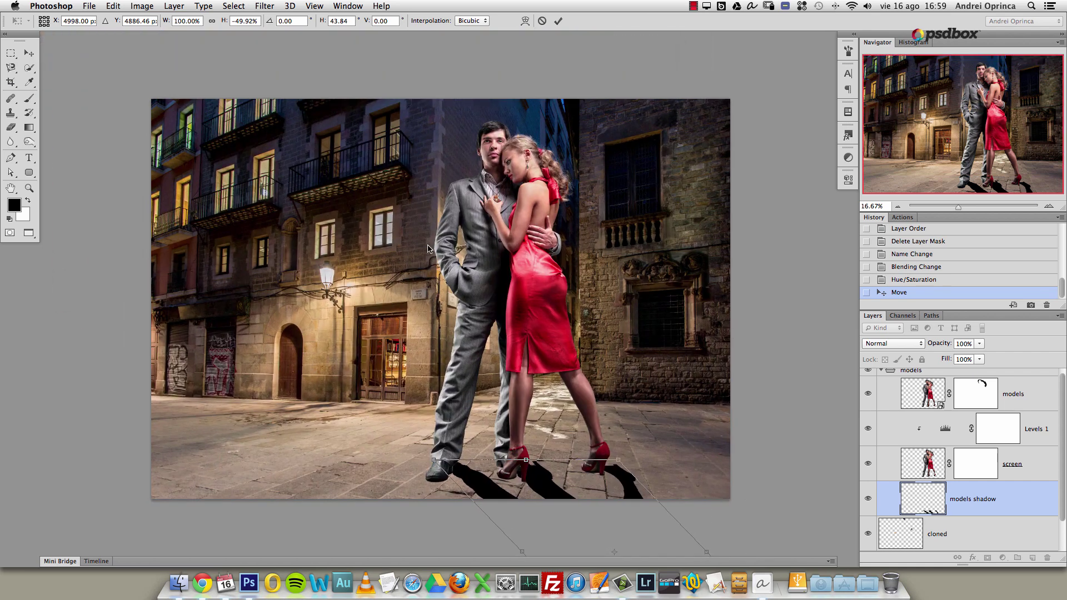
scroll(489, 278, "down", 2)
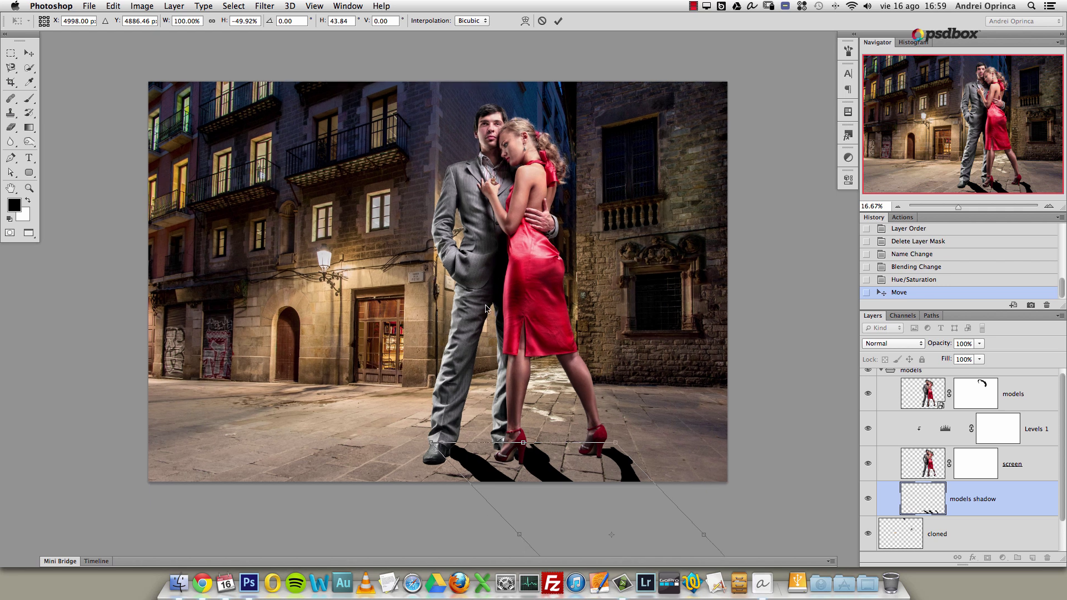
Refine the distortion by fitting the shadow's sides to the shoes and flattening it to about 32% height with a 53° skew.
scroll(472, 311, "down", 4)
scroll(443, 270, "down", 6)
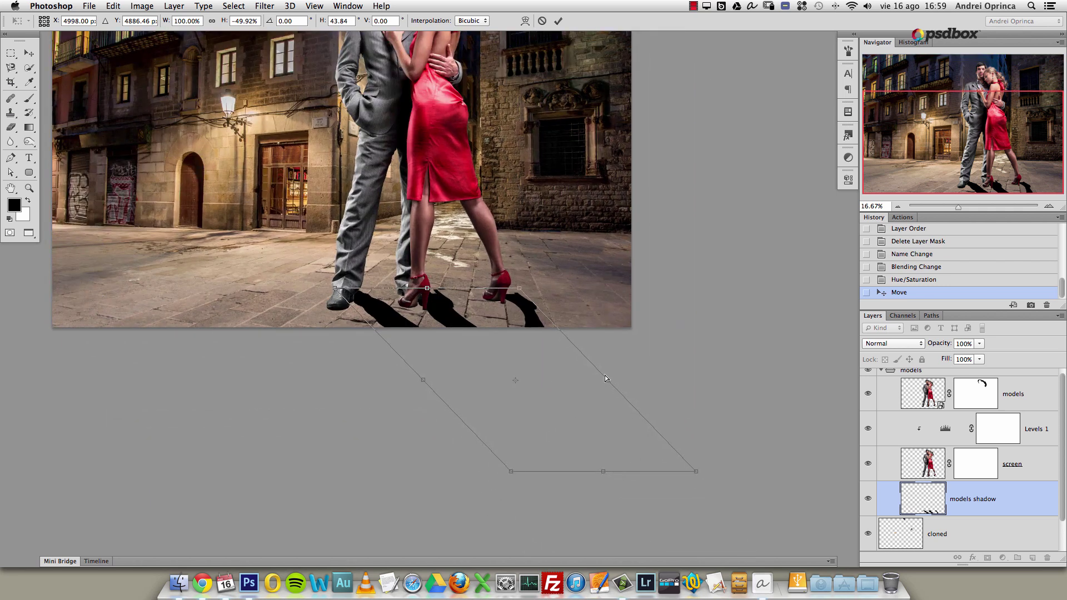
left_click_drag(617, 386, 599, 381)
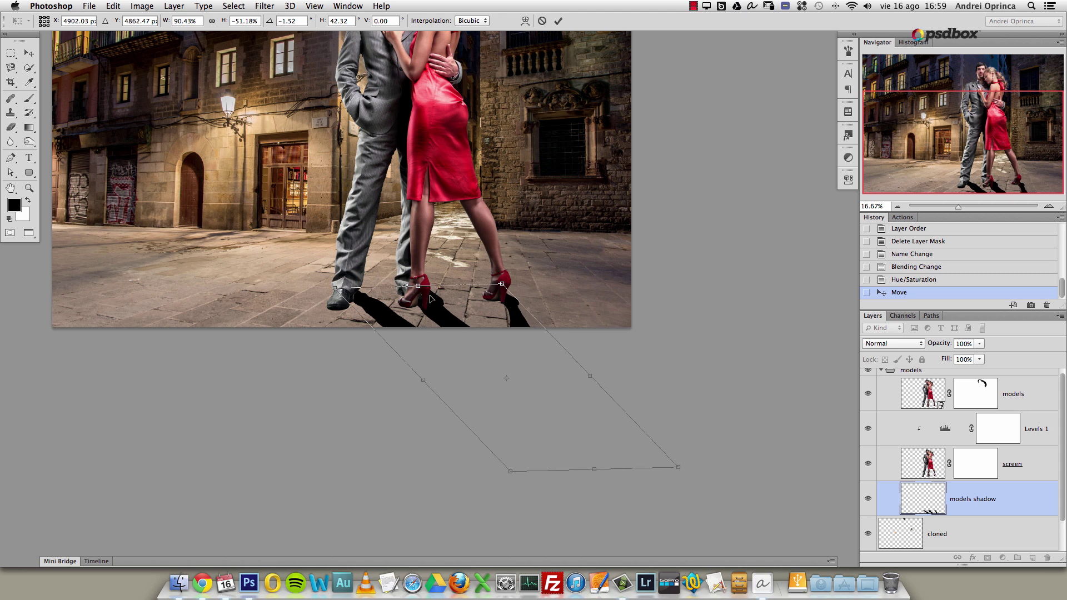
left_click_drag(420, 287, 417, 296)
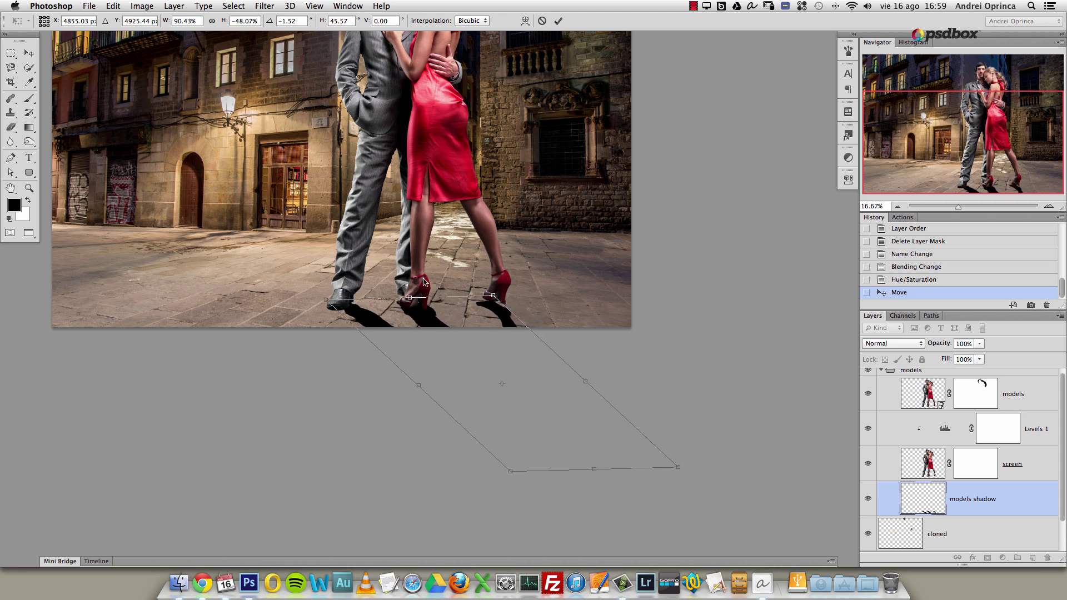
left_click_drag(587, 382, 587, 371)
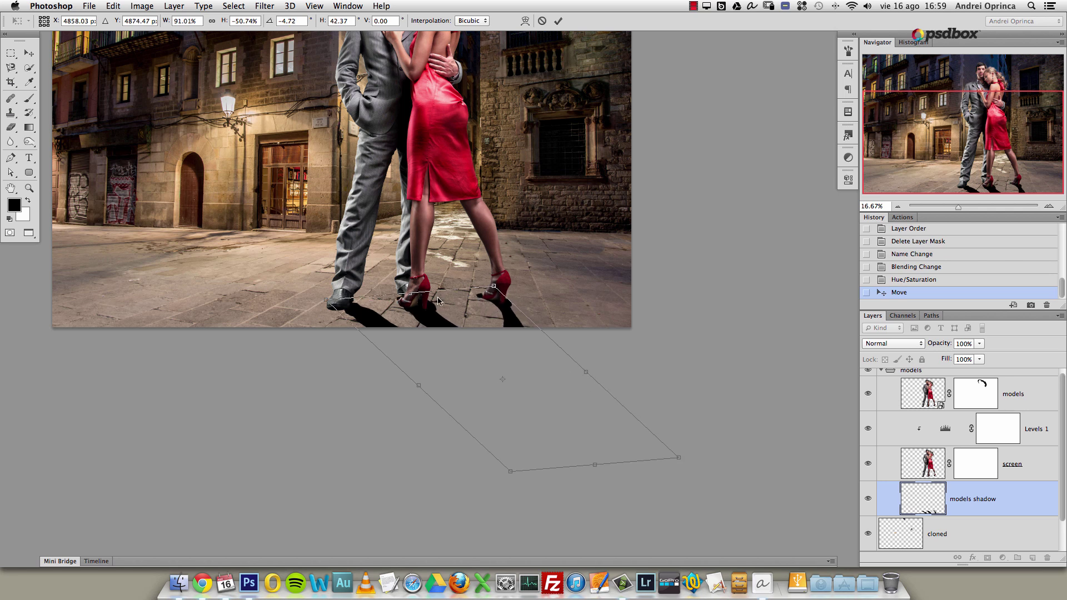
left_click_drag(594, 468, 575, 396)
left_click_drag(412, 294, 412, 292)
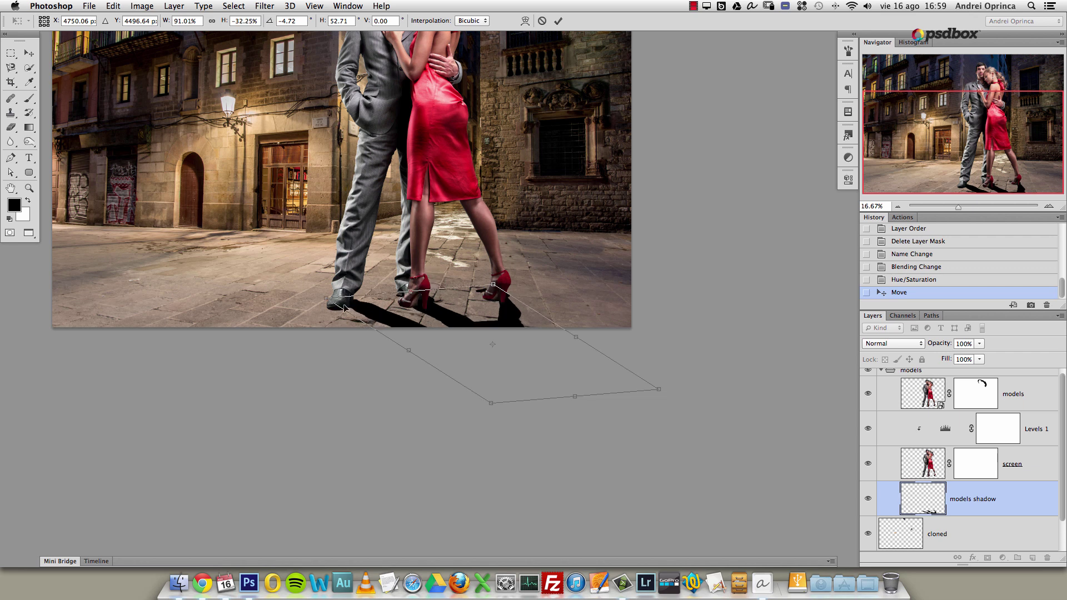
Warp the flattened shadow so its upper edge meets the soles of the man's and woman's shoes, and apply the transform.
left_click(418, 310, "super")
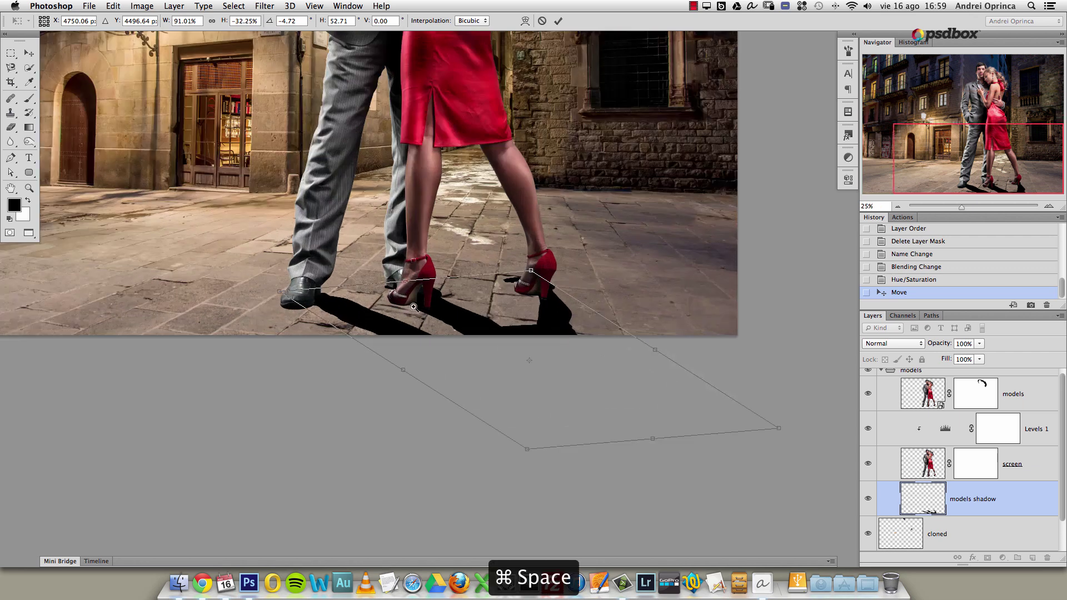
left_click_drag(407, 303, 412, 336)
right_click(433, 323)
left_click(442, 328)
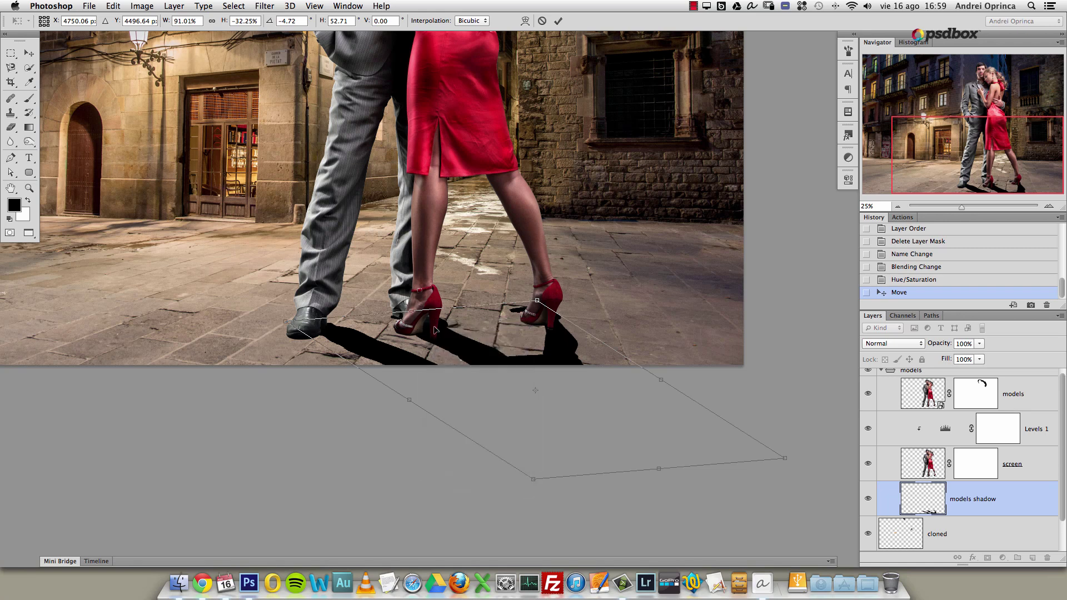
right_click(528, 332)
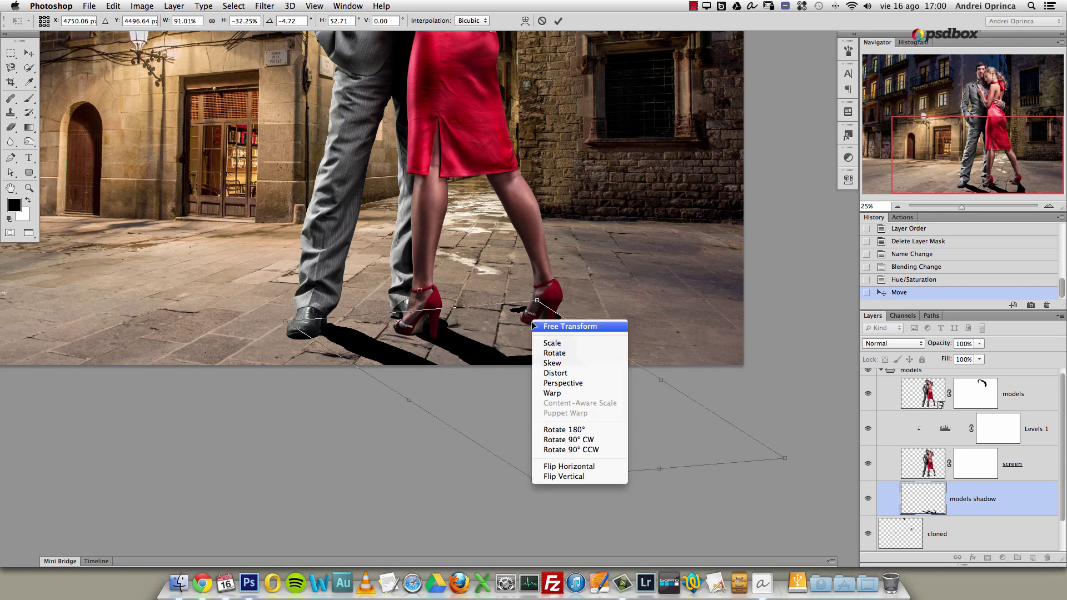
left_click(553, 393)
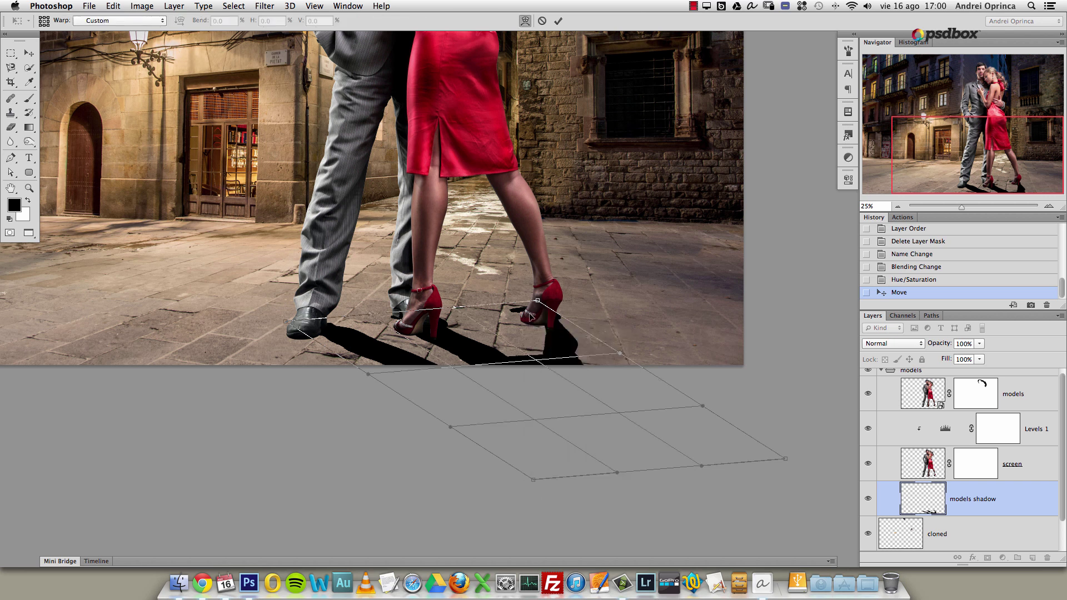
left_click_drag(535, 307, 550, 317)
left_click_drag(620, 356, 520, 328)
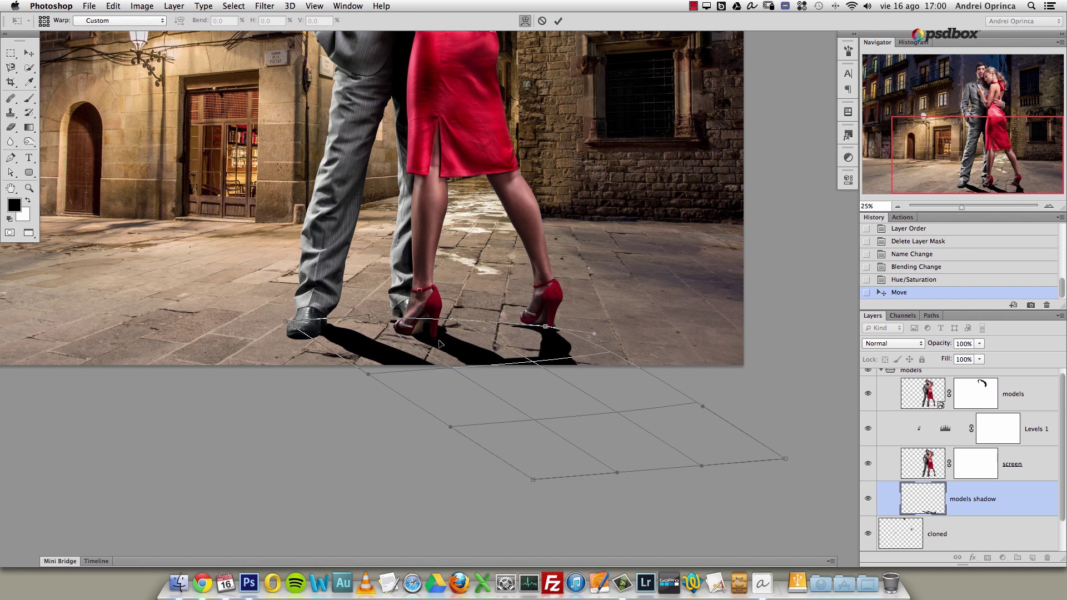
left_click_drag(323, 332, 324, 338)
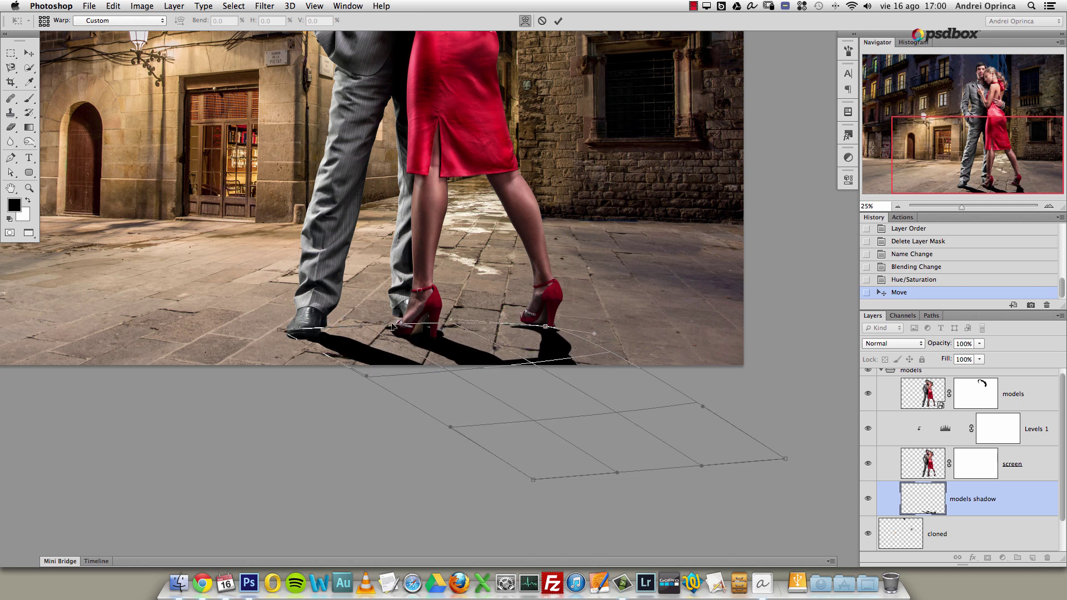
mouse_move(405, 330)
left_mouse_down()
mouse_move(415, 333)
mouse_move(365, 312)
mouse_move(404, 326)
left_mouse_up()
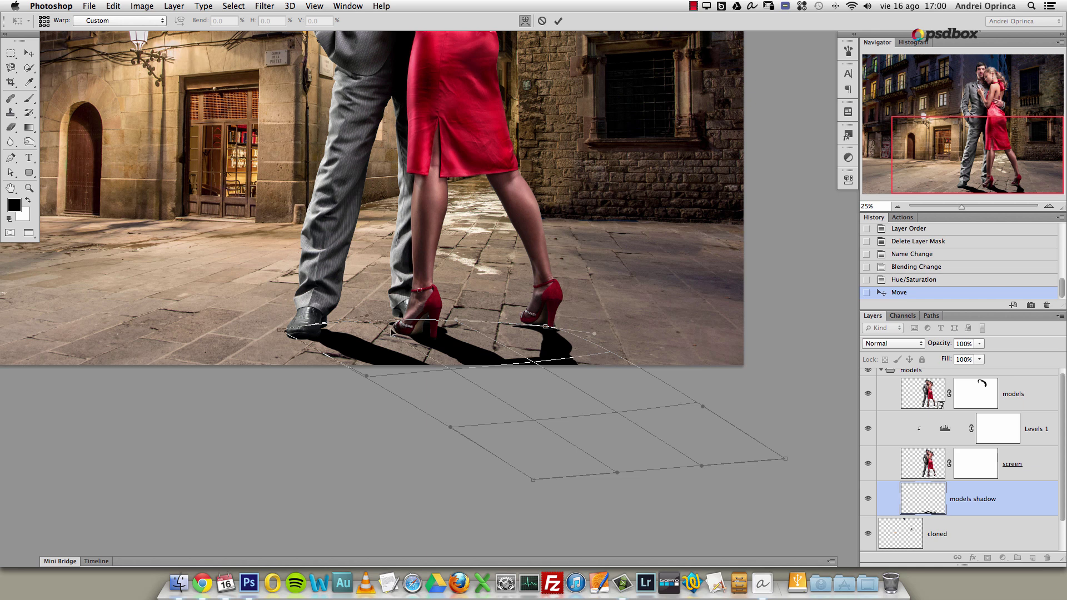
key("Return")
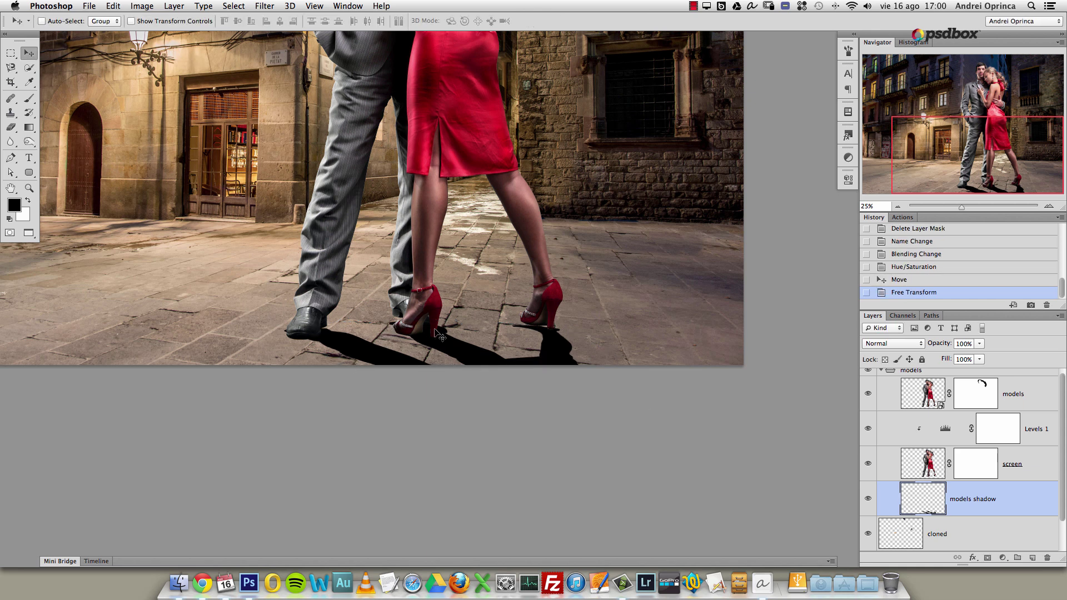
Add a layer mask to models shadow and paint out the shadow tip under the woman's rightmost toe with a soft 76 px black brush at 100% opacity.
scroll(533, 338, "down", 1)
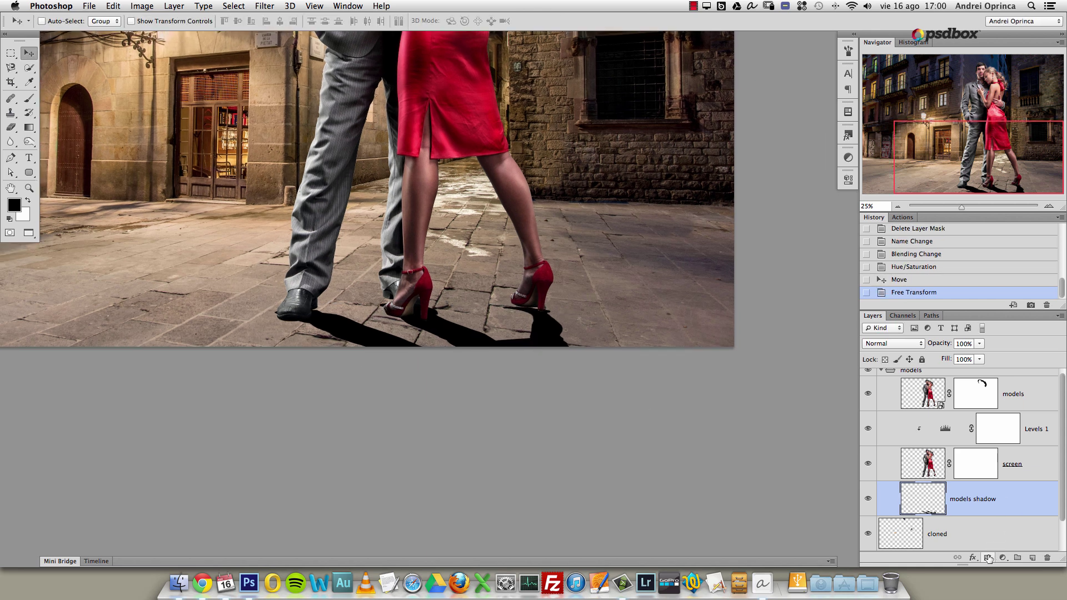
left_click(987, 558)
left_click(525, 332, "super")
left_click(527, 328, "super")
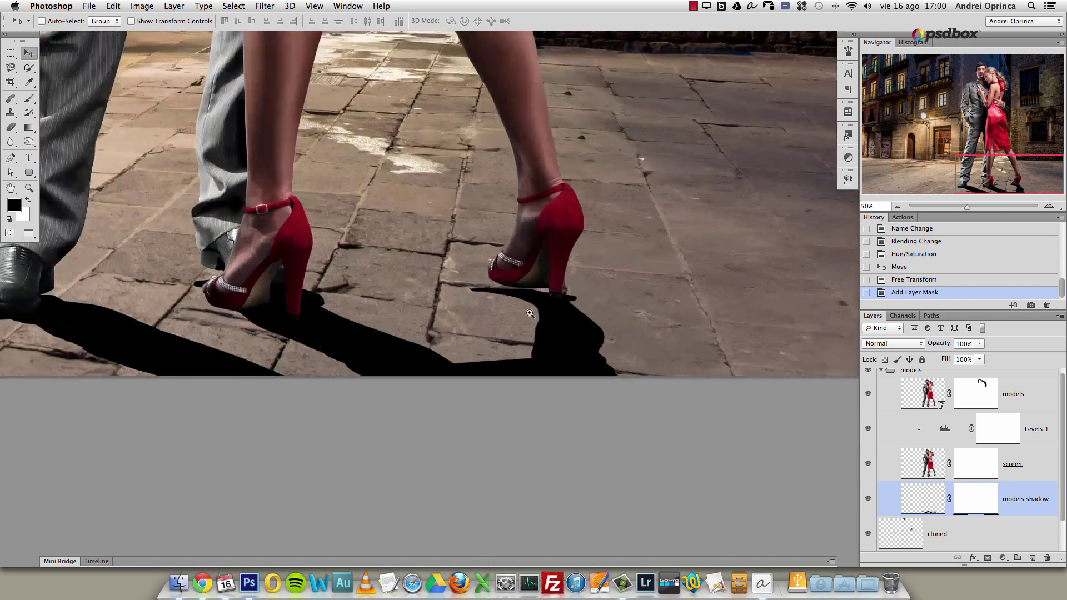
left_click(529, 309, "super")
left_click(528, 309, "super")
left_click(524, 309, "super")
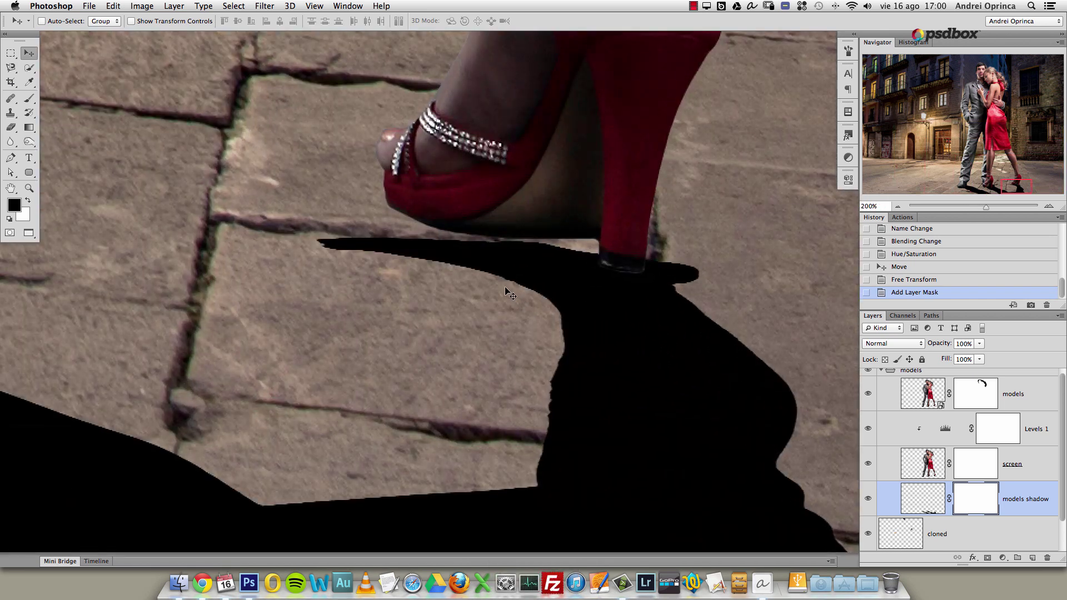
key("b")
right_click(505, 288)
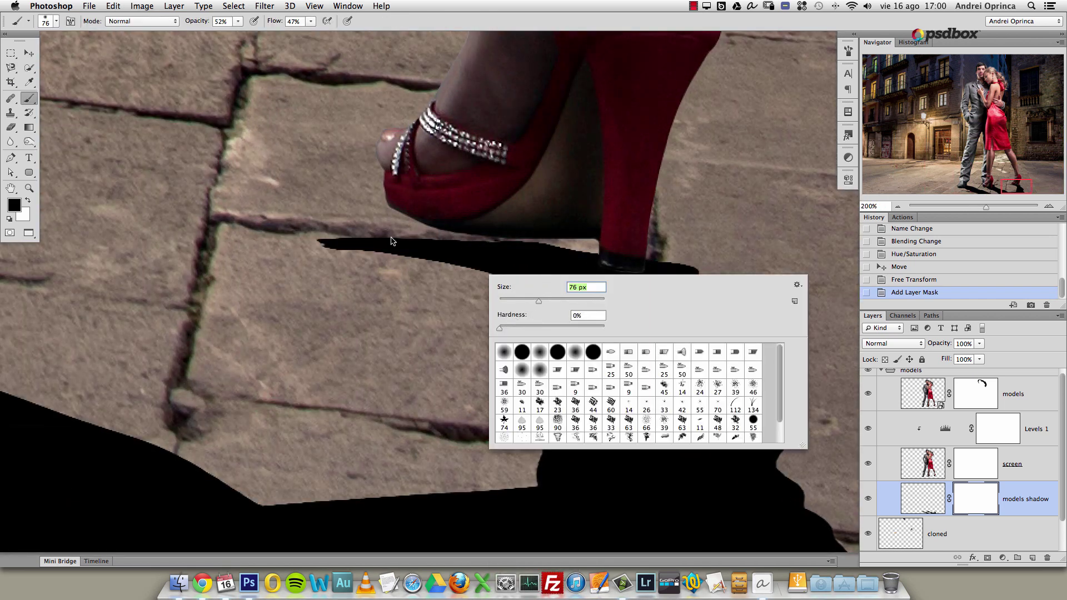
left_click(238, 22)
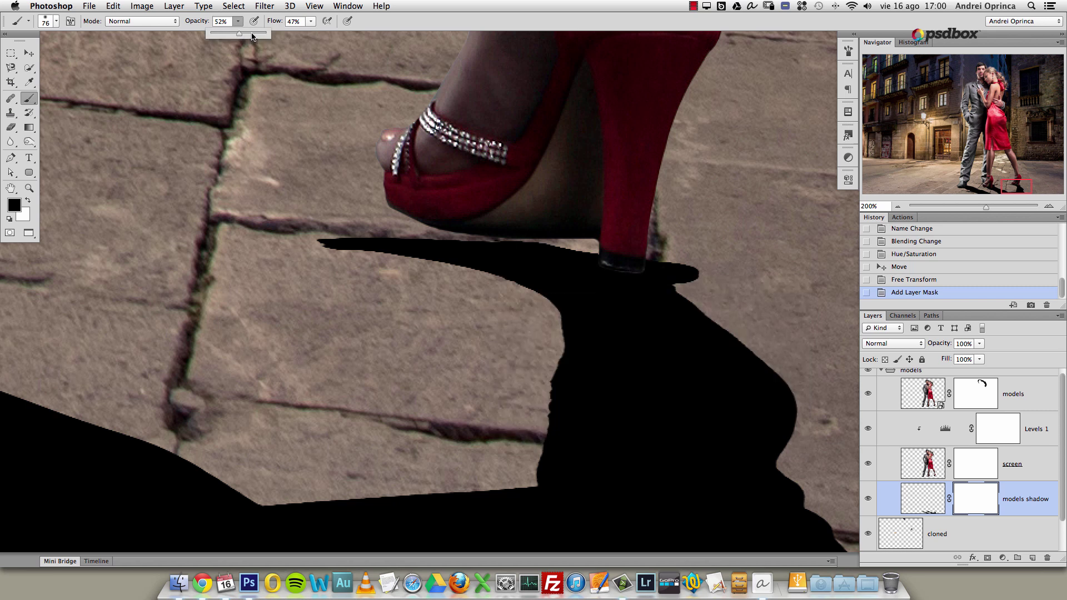
left_click(311, 21)
right_click(487, 280)
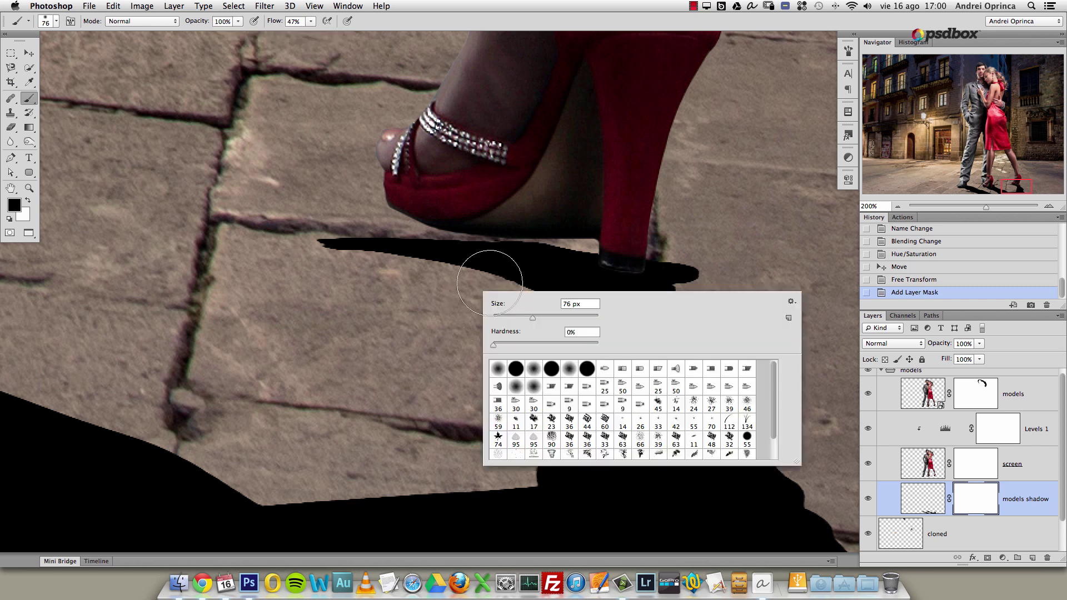
left_click(356, 261)
left_click_drag(334, 250, 450, 255)
mouse_move(444, 253)
left_mouse_down()
mouse_move(363, 252)
mouse_move(489, 274)
mouse_move(452, 279)
mouse_move(431, 305)
left_mouse_up()
Mask out the stray shadow tip beside the toe of the man's front shoe, using a 50 px brush.
scroll(431, 305, "left", 15)
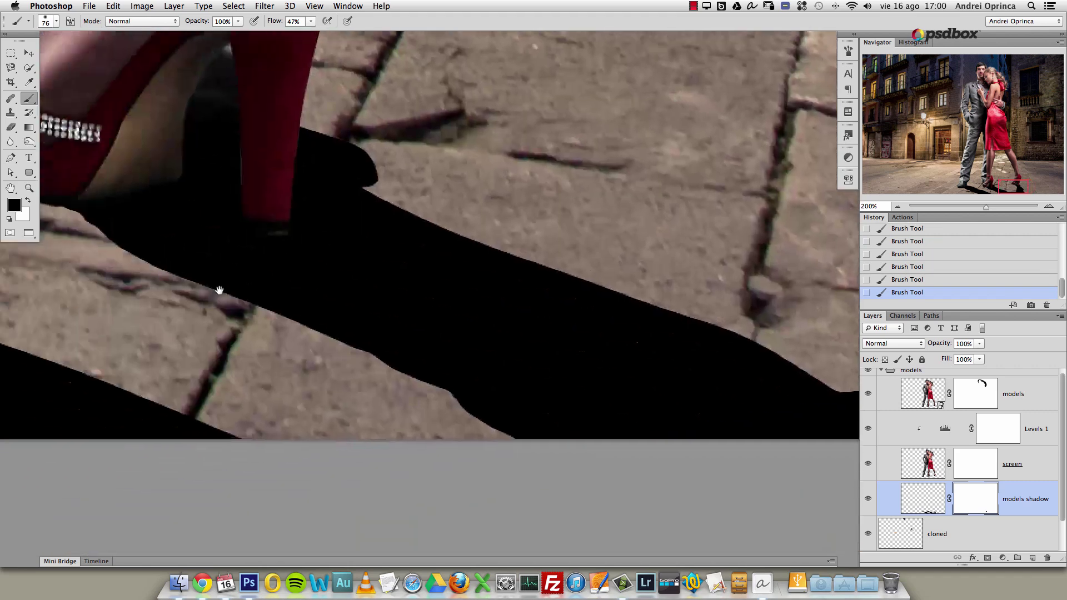
scroll(328, 257, "left", 20)
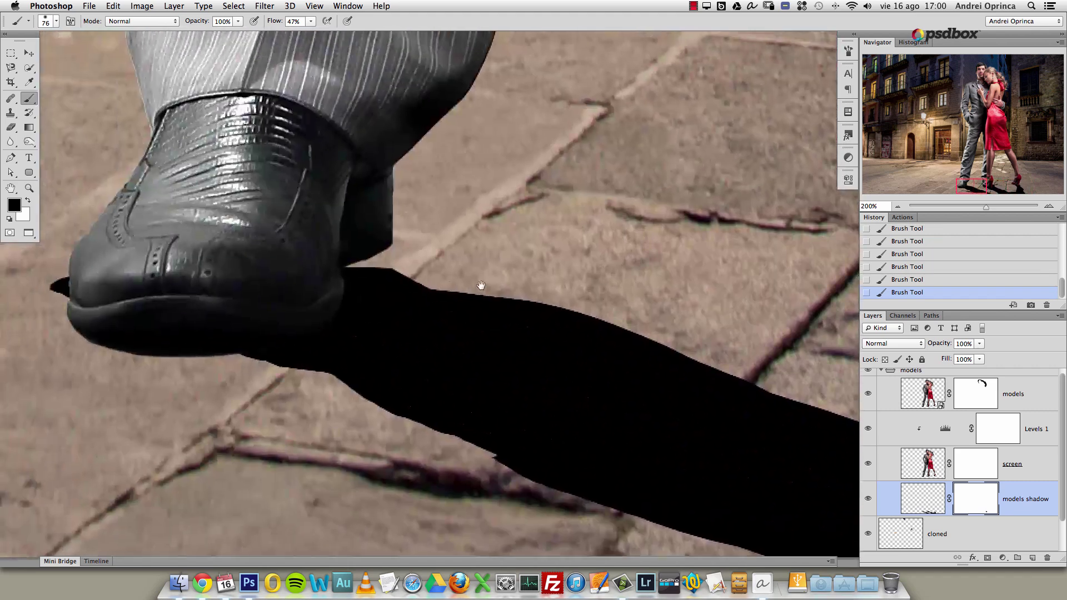
left_click_drag(110, 269, 66, 281)
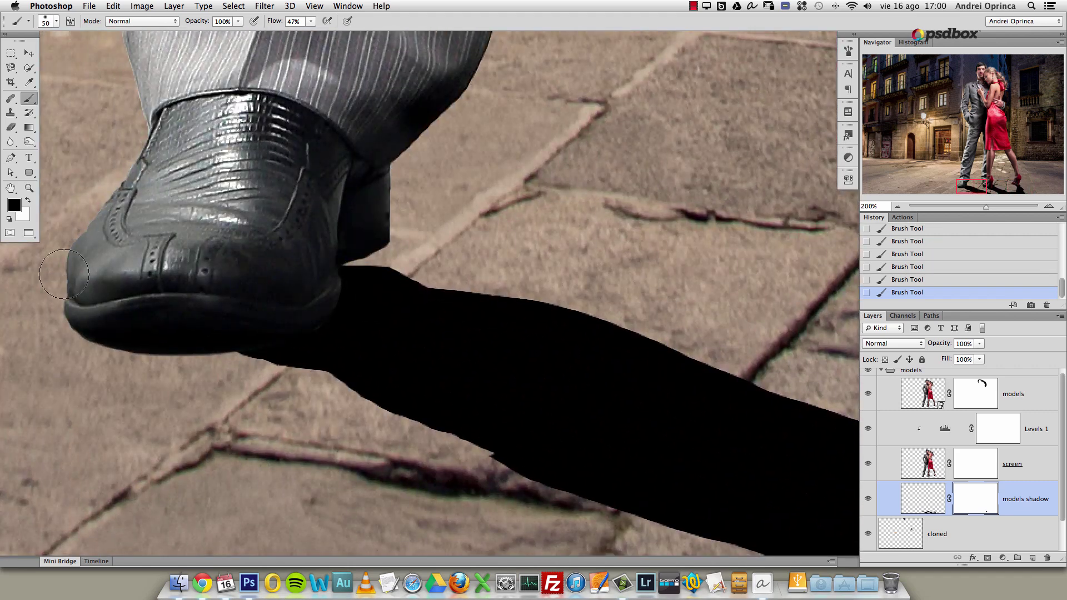
key("bracketleft")
key("bracketleft")
Create a new layer directly above models shadow and name it shadow 2.
left_click(146, 282, "alt")
left_click(176, 277, "alt")
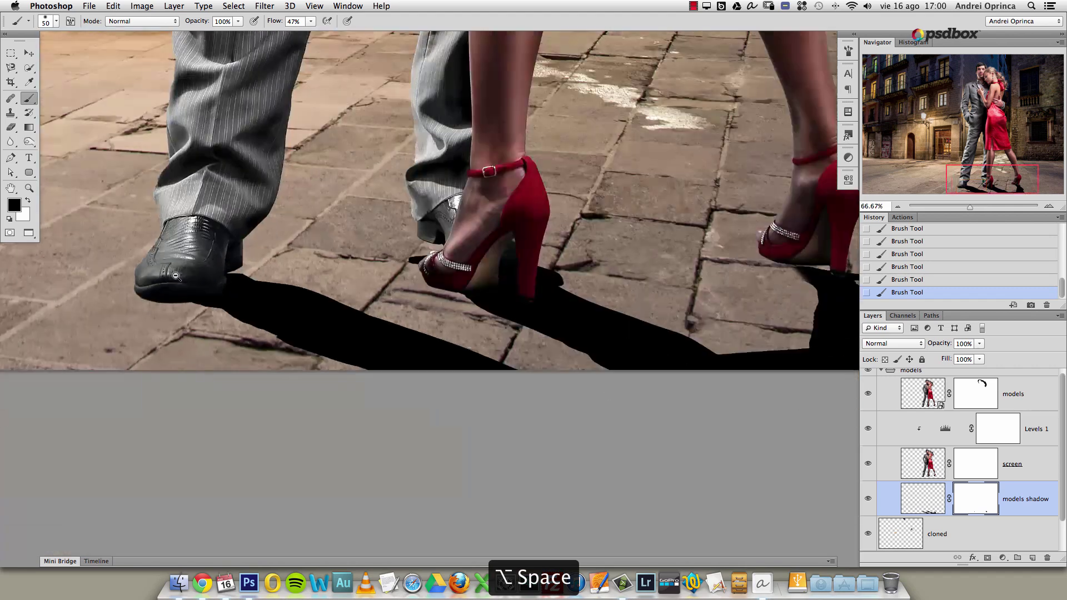
left_click(1033, 557)
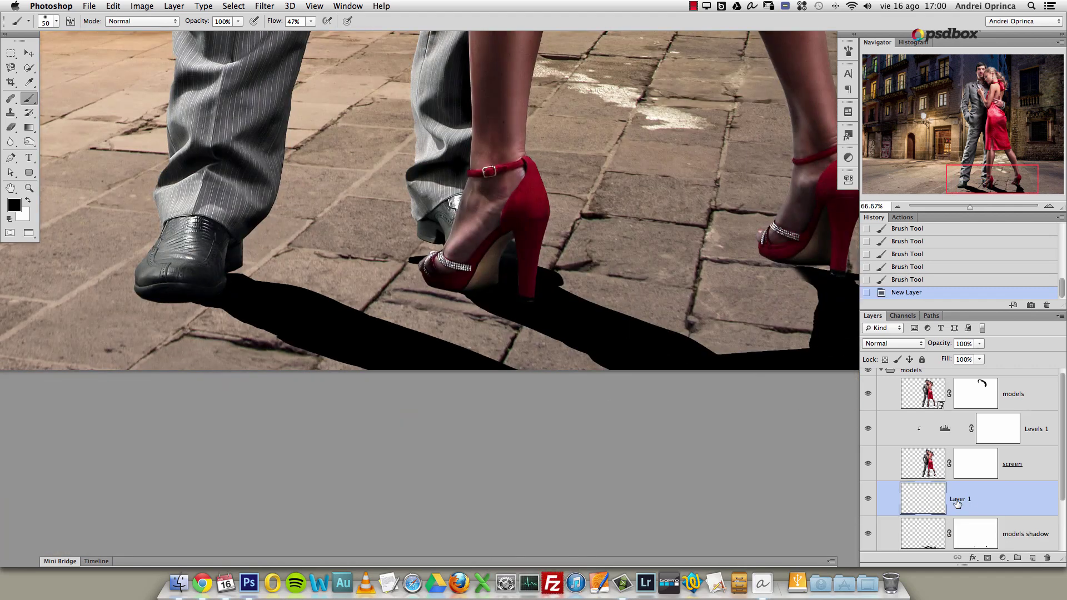
type("shadow 2")
key("Return")
Paint black contact shadow beneath the heel of the man's front shoe on shadow 2 with a 35 px brush at 41% hardness.
left_click(174, 251, "super")
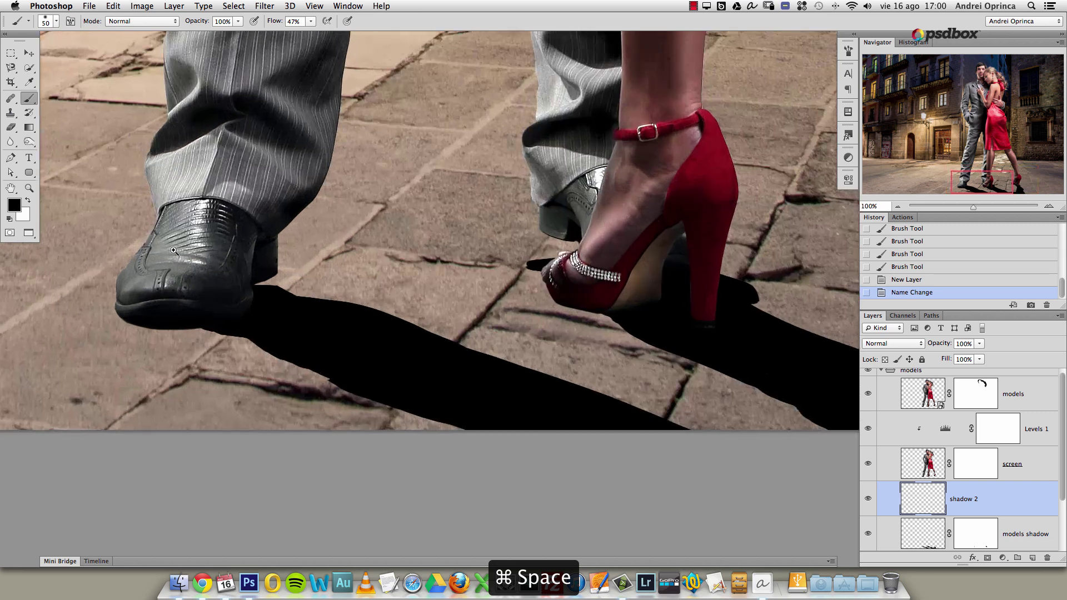
left_click(174, 251, "super")
right_click(377, 247)
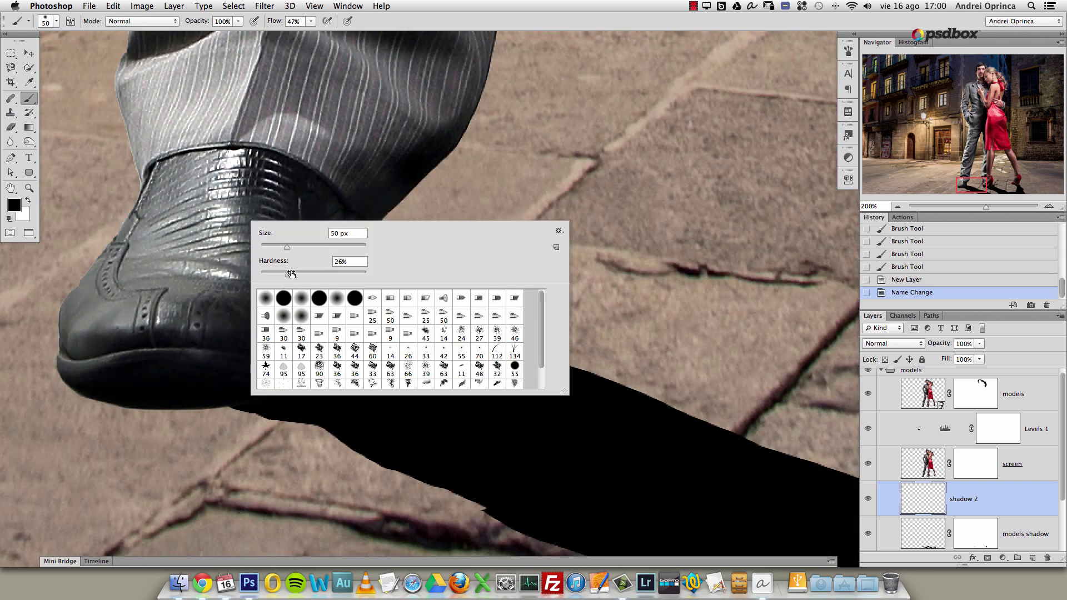
left_click(932, 500)
key("bracketleft")
mouse_move(363, 299)
left_mouse_down()
mouse_move(323, 328)
mouse_move(355, 300)
mouse_move(389, 352)
mouse_move(395, 343)
mouse_move(362, 305)
left_mouse_up()
Compare the heel area with and without the painted shadow by stepping back through the brush strokes and restoring them.
right_click(382, 307)
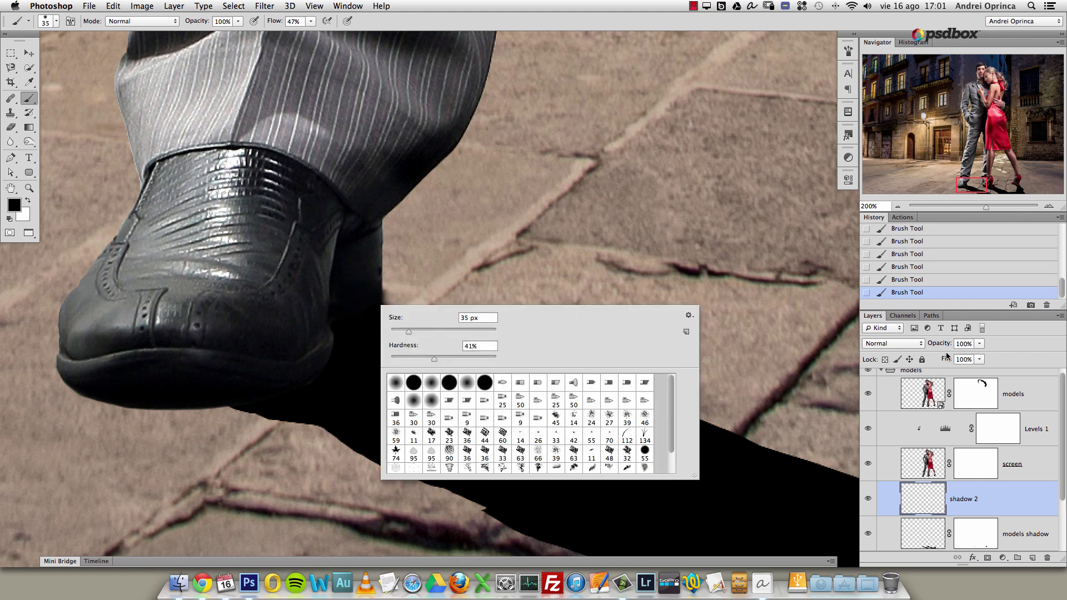
left_click(908, 230)
right_click(530, 309)
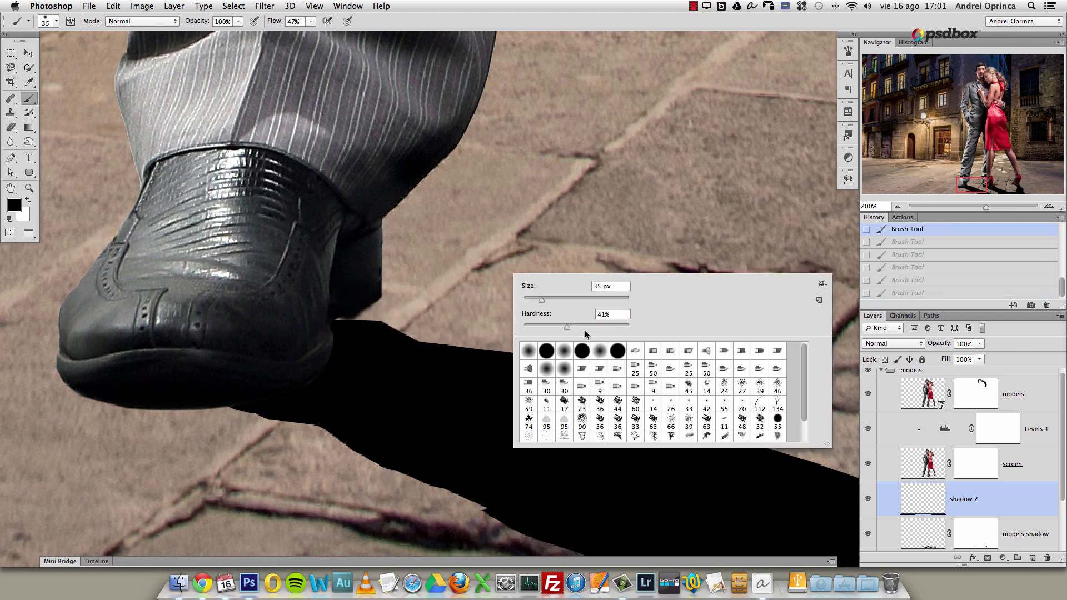
left_click(965, 497)
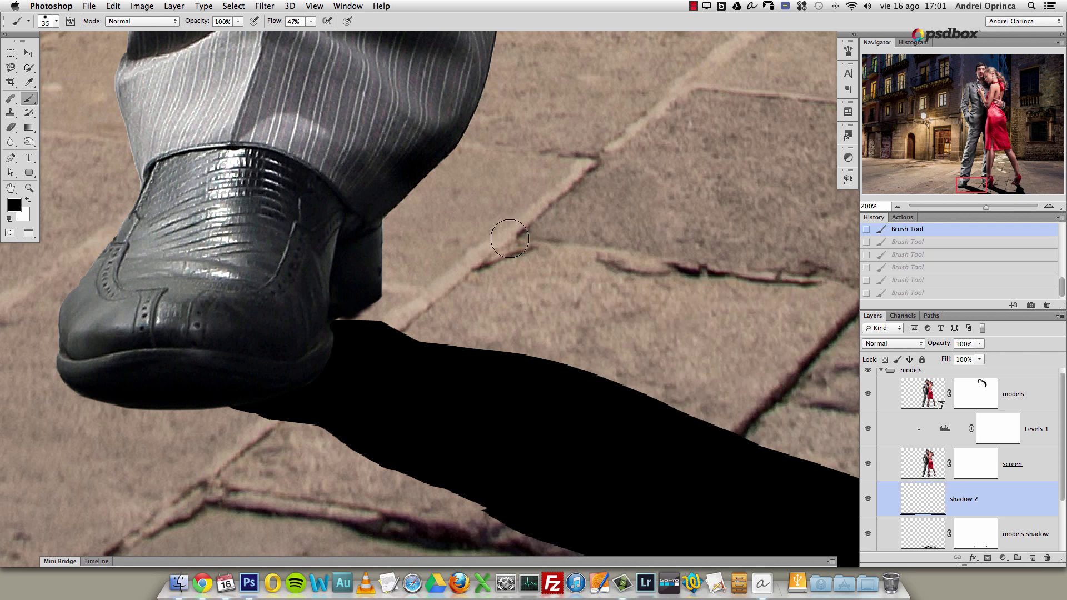
key("alt+super+z")
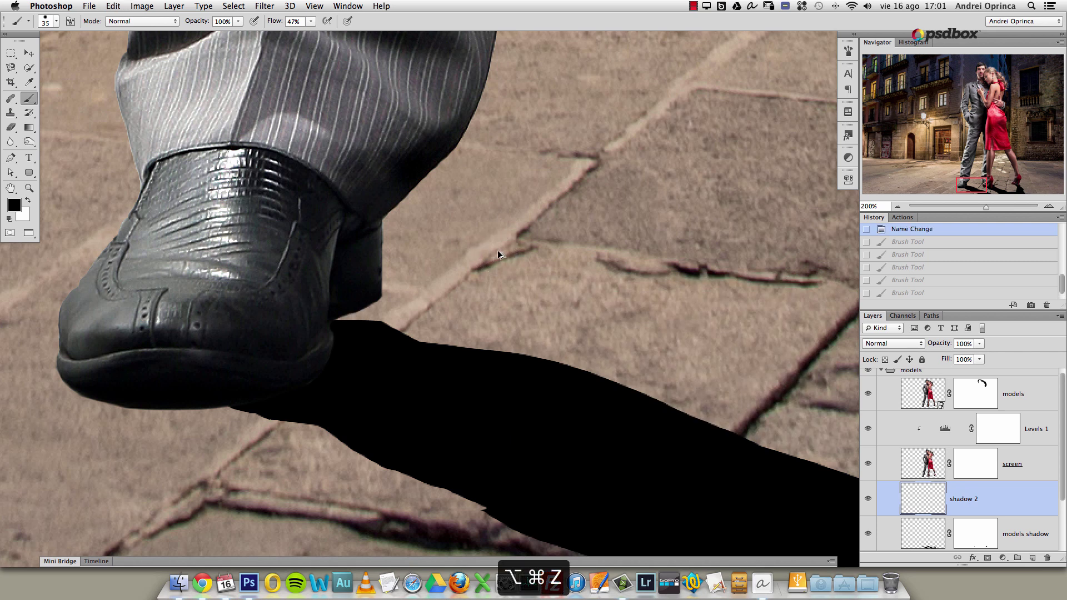
key("shift+super+z")
key("shift+super+z")
key("shift+super+z")
key("shift+super+z")
key("shift+super+z")
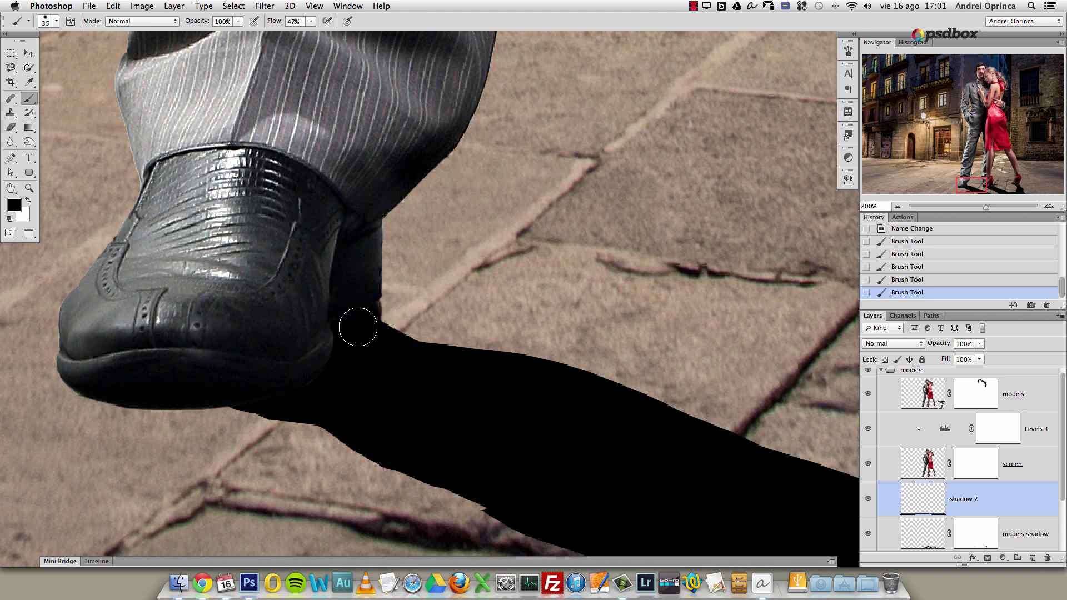
Blend the heel shadow into the cast shadow and continue it beneath the man's front sole, undoing a misplaced stroke.
mouse_move(367, 313)
left_mouse_down()
mouse_move(426, 366)
mouse_move(410, 341)
mouse_move(292, 362)
left_mouse_up()
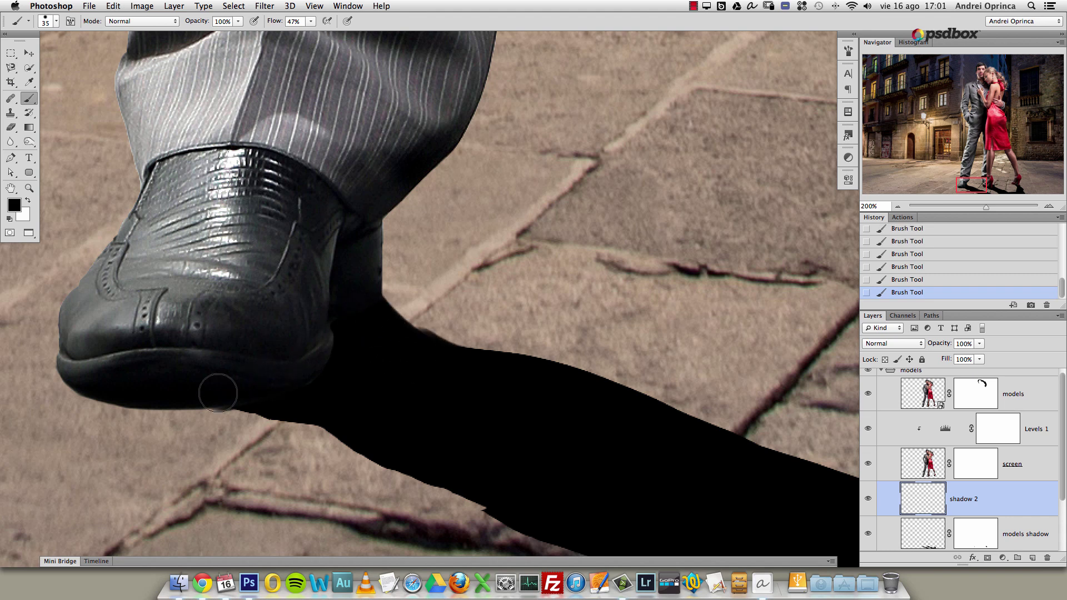
key("alt+super+z")
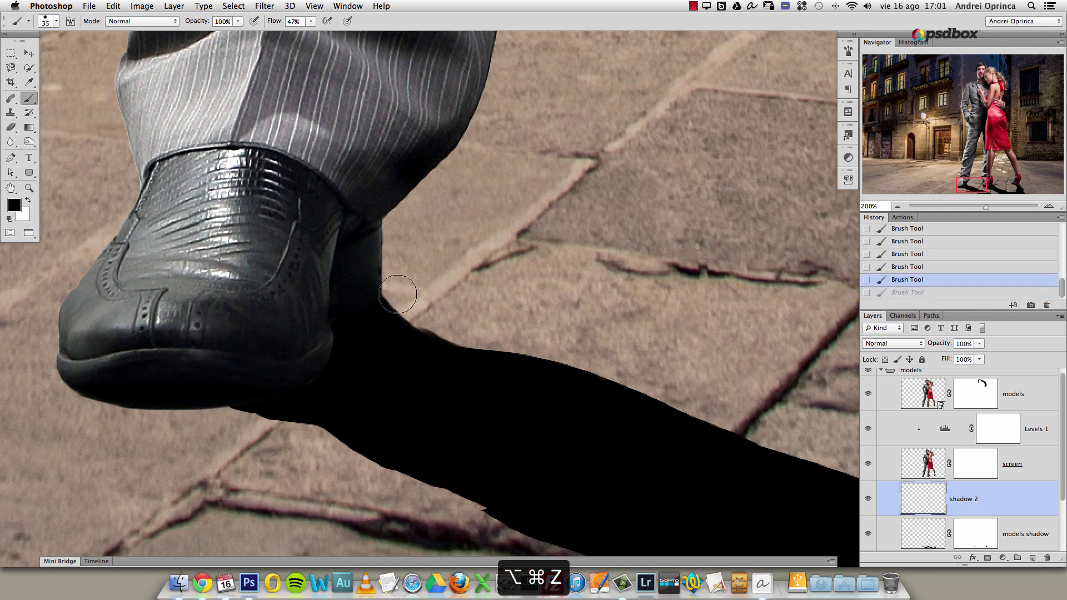
right_click(397, 294)
left_click(437, 348)
left_click(242, 367)
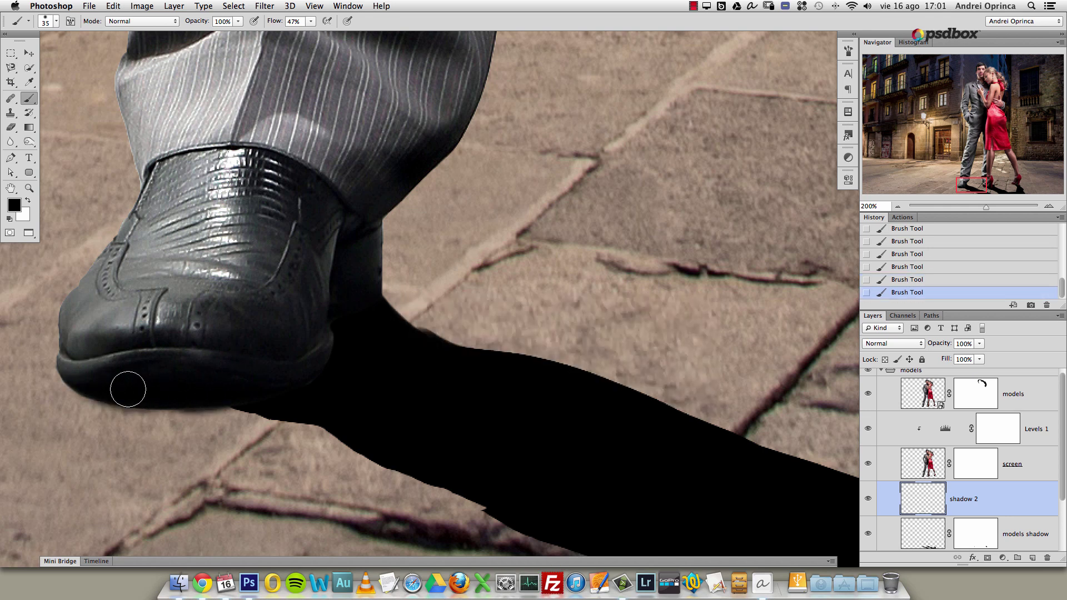
Darken the ground contact along the underside of the man's front sole with a 60 px black brush.
left_click_drag(151, 373, 347, 352)
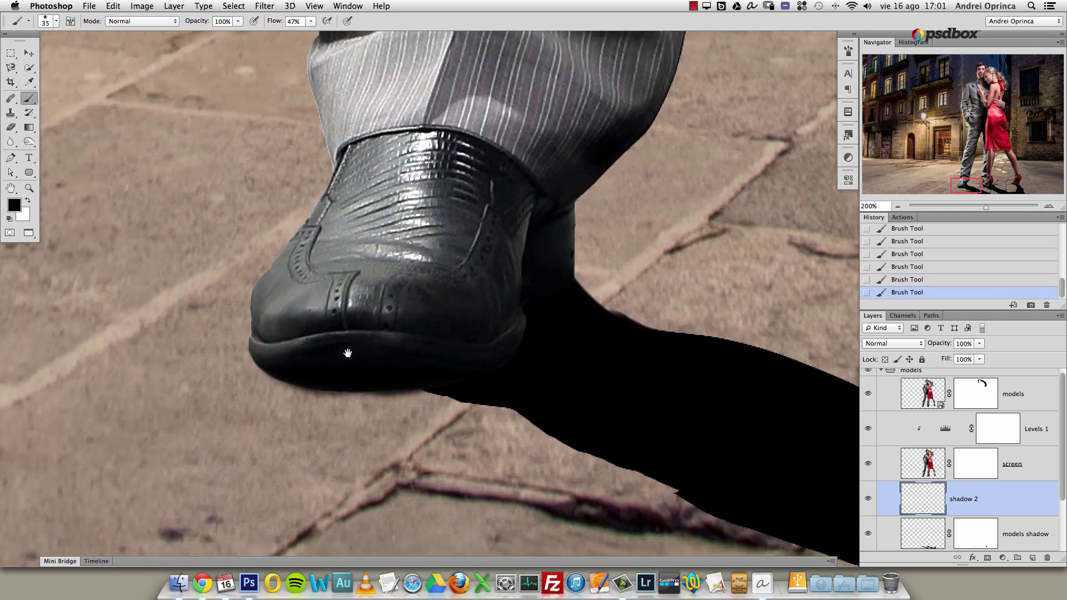
key("bracketright")
key("bracketright")
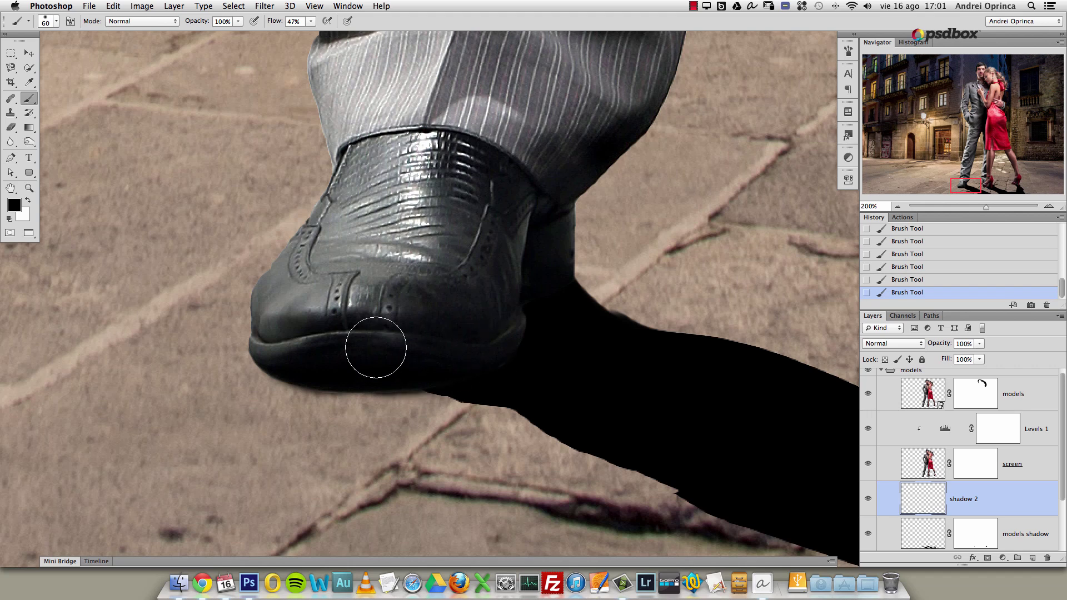
mouse_move(389, 354)
left_mouse_down()
mouse_move(332, 358)
mouse_move(351, 362)
mouse_move(368, 357)
mouse_move(292, 355)
mouse_move(518, 368)
mouse_move(416, 358)
mouse_move(473, 352)
left_mouse_up()
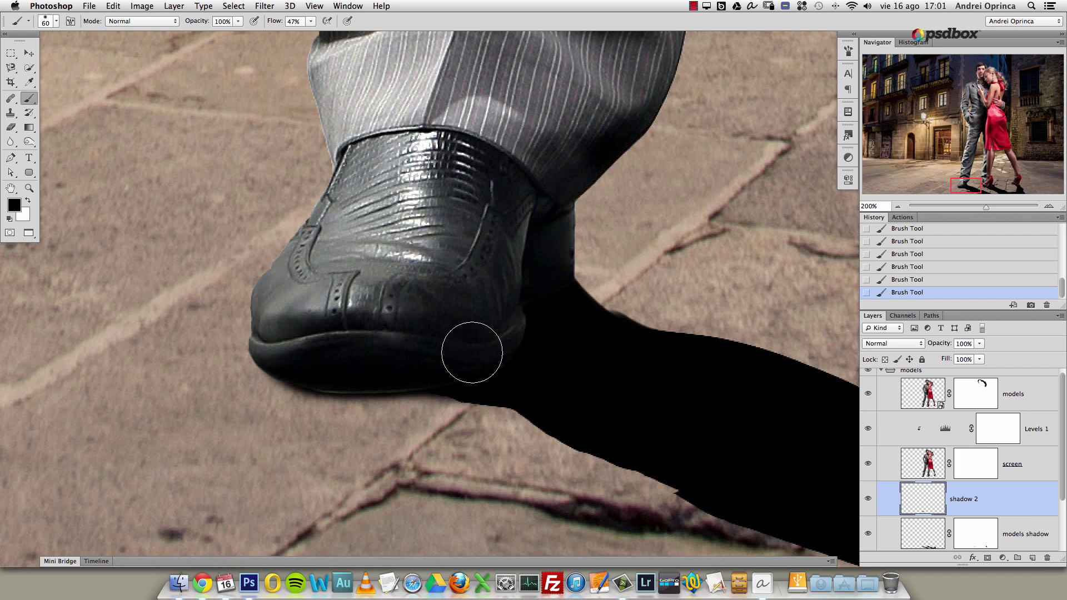
Set the brush to 20% opacity and 45 px, and compare the toe shadow with and without the last two strokes.
left_click(238, 23)
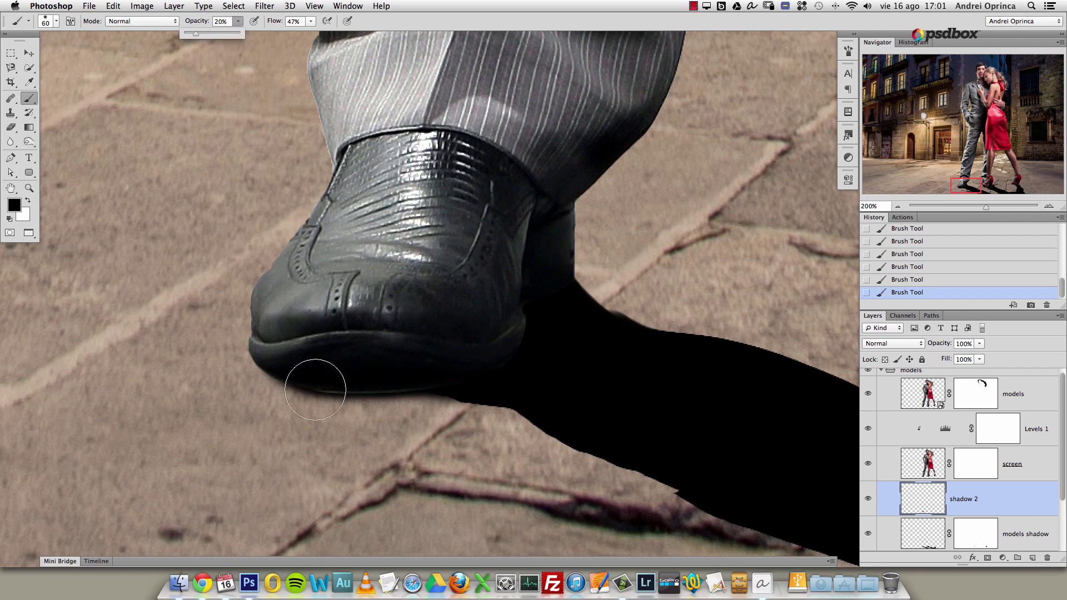
key("bracketleft")
key("bracketleft")
key("alt+super+z")
key("alt+super+z")
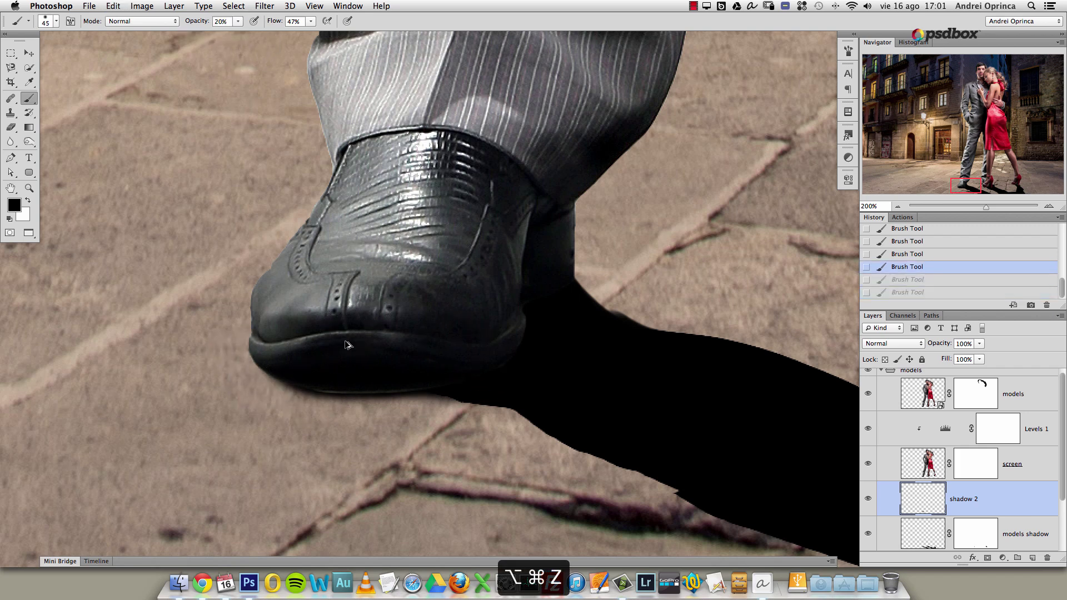
key("shift+super+z")
key("shift+super+z")
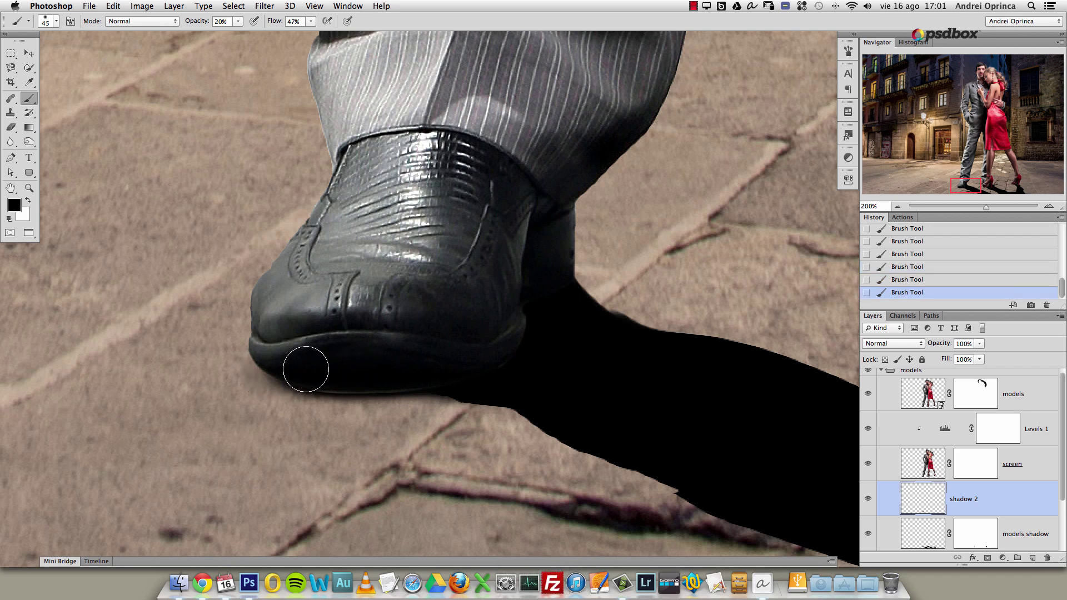
Start the contact shadow beneath the man's rear heel with a 20 px black brush at 61% opacity and 74% flow.
left_click(500, 300, "alt")
left_click(493, 311, "alt")
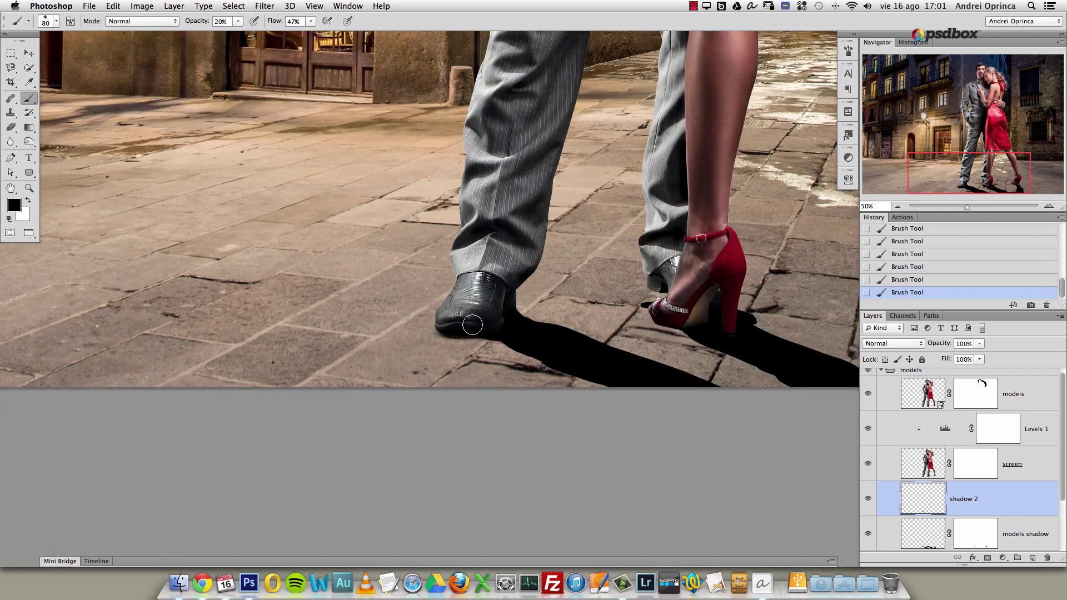
scroll(517, 327, "right", 10)
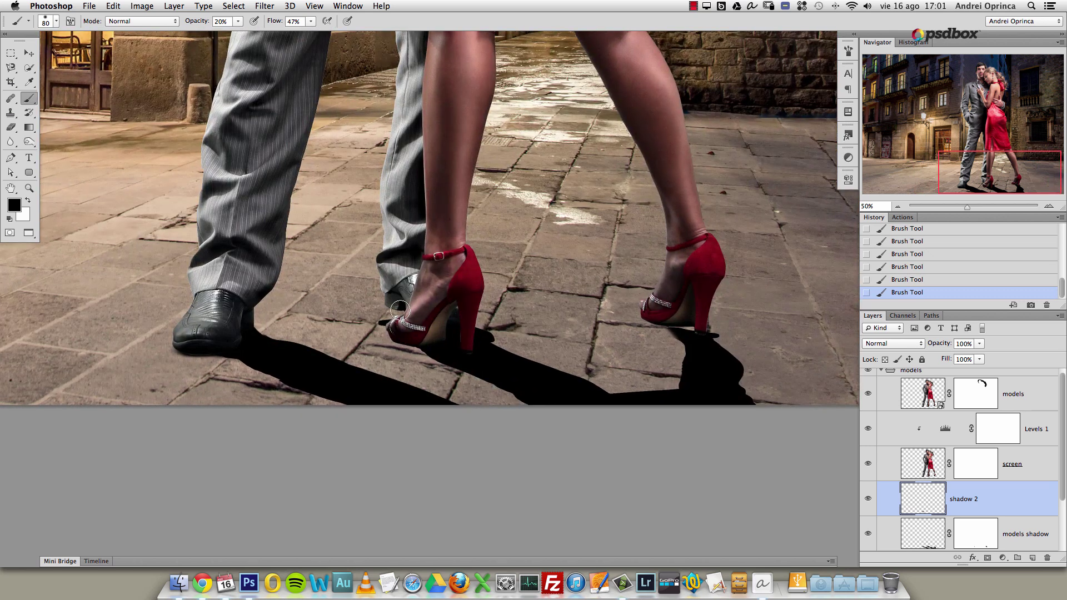
key("a")
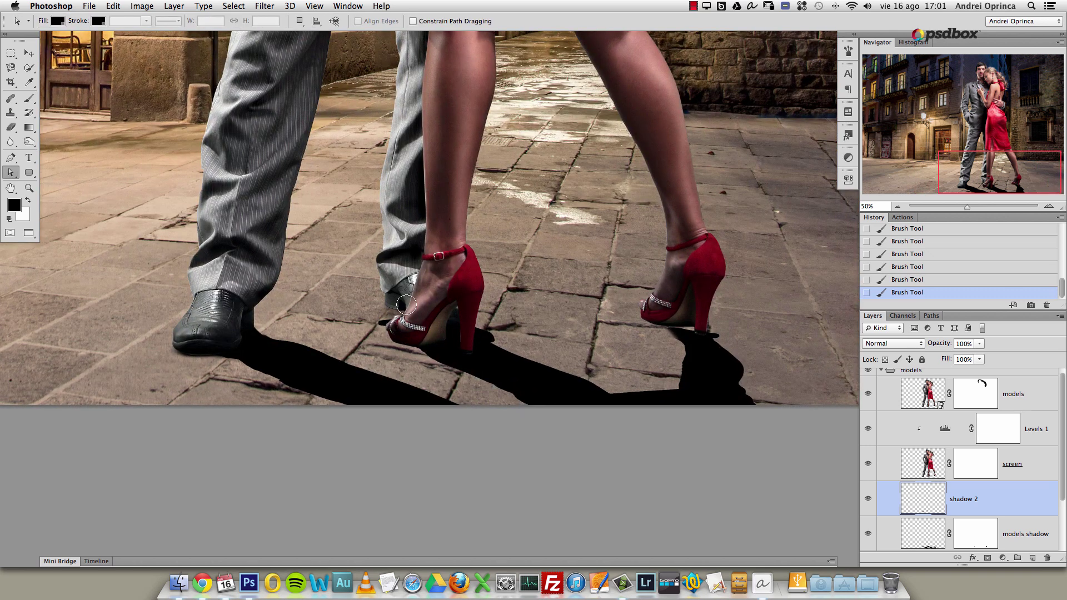
key("b")
left_click(404, 310, "super")
left_click(405, 310, "super")
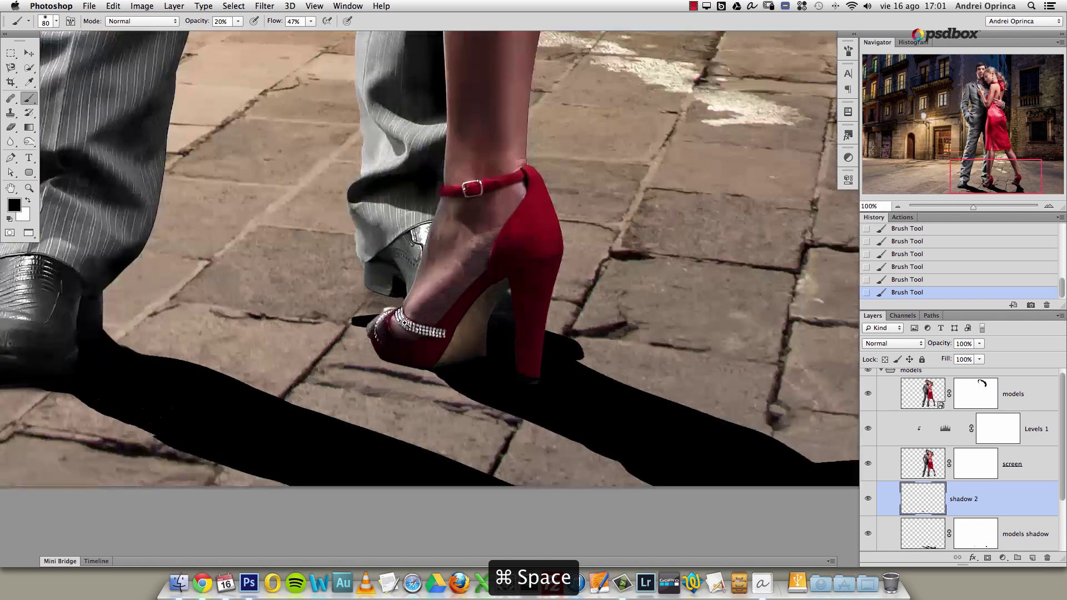
left_click(404, 310, "super")
key("bracketleft")
key("bracketleft")
key("bracketleft")
key("bracketleft")
key("bracketleft")
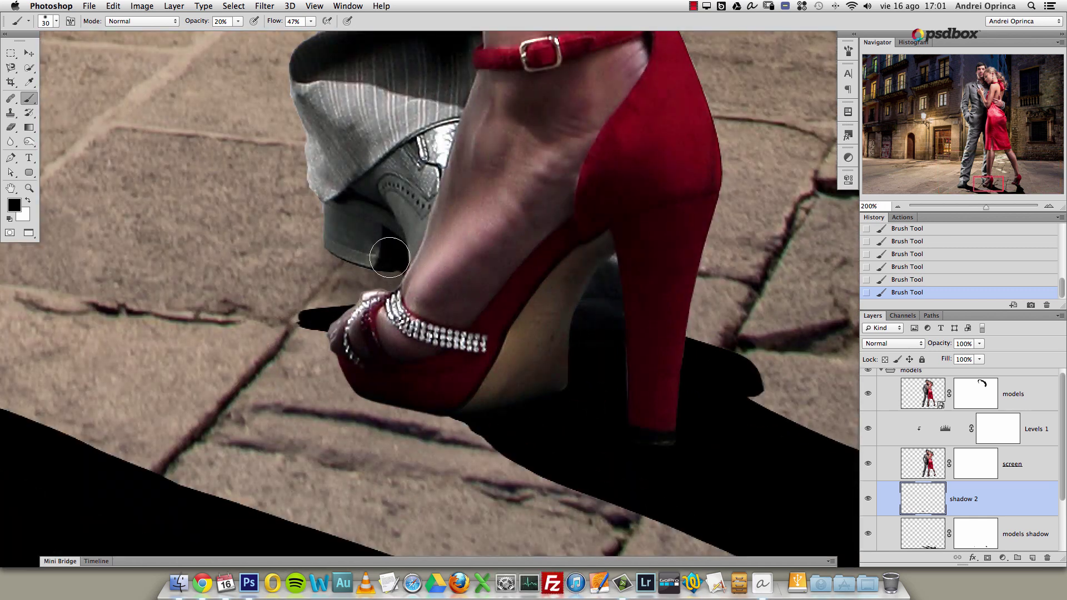
left_click_drag(238, 21, 248, 32)
left_click(312, 22)
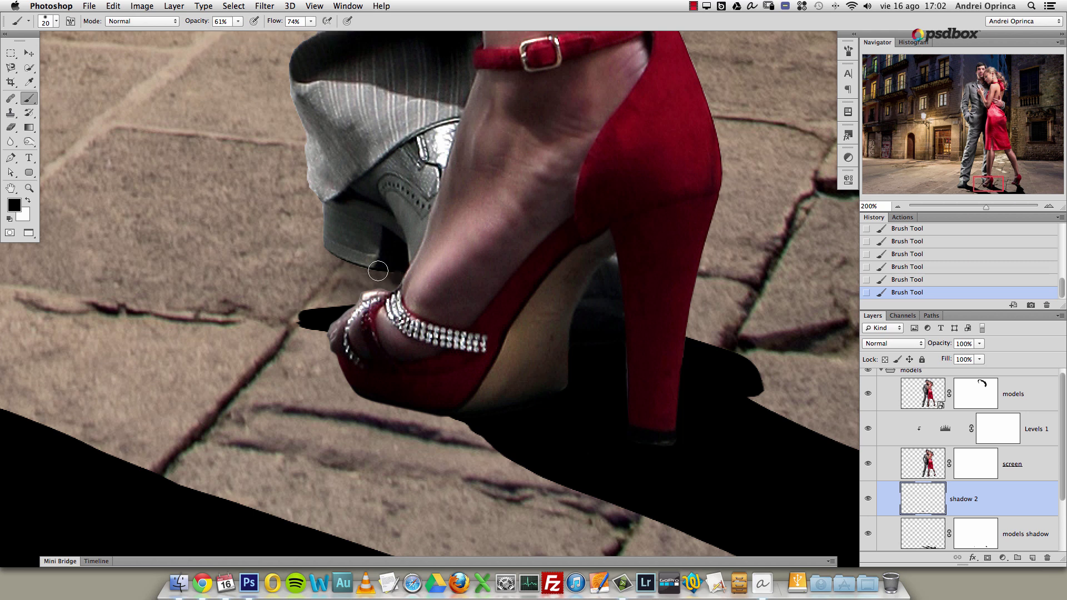
Undo the last heel stroke and repaint the shadow beneath the man's rear heel with a 50 px brush.
key("alt+super+z")
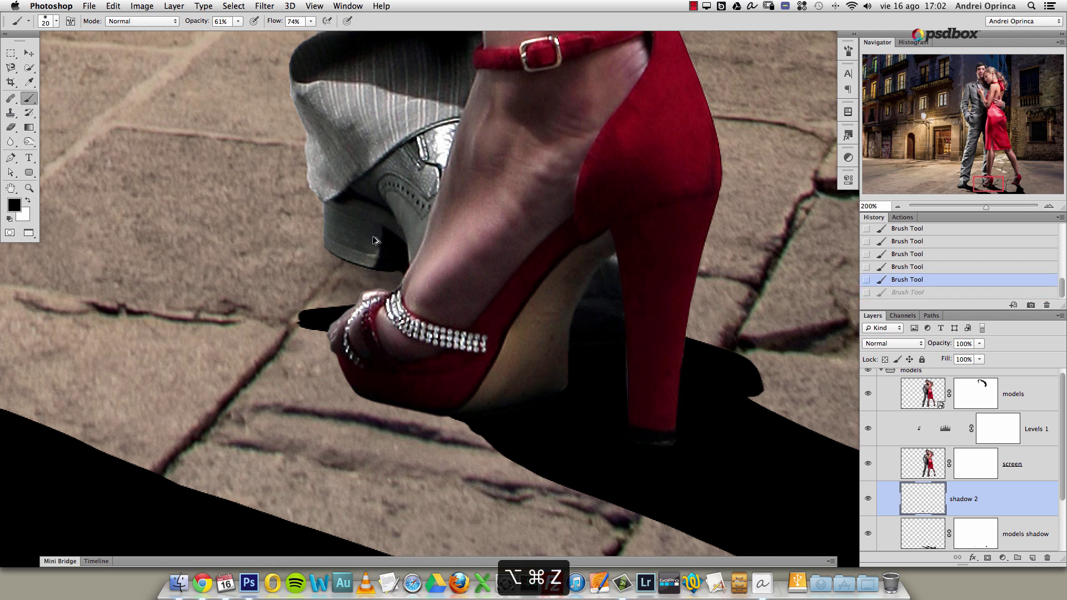
key("s")
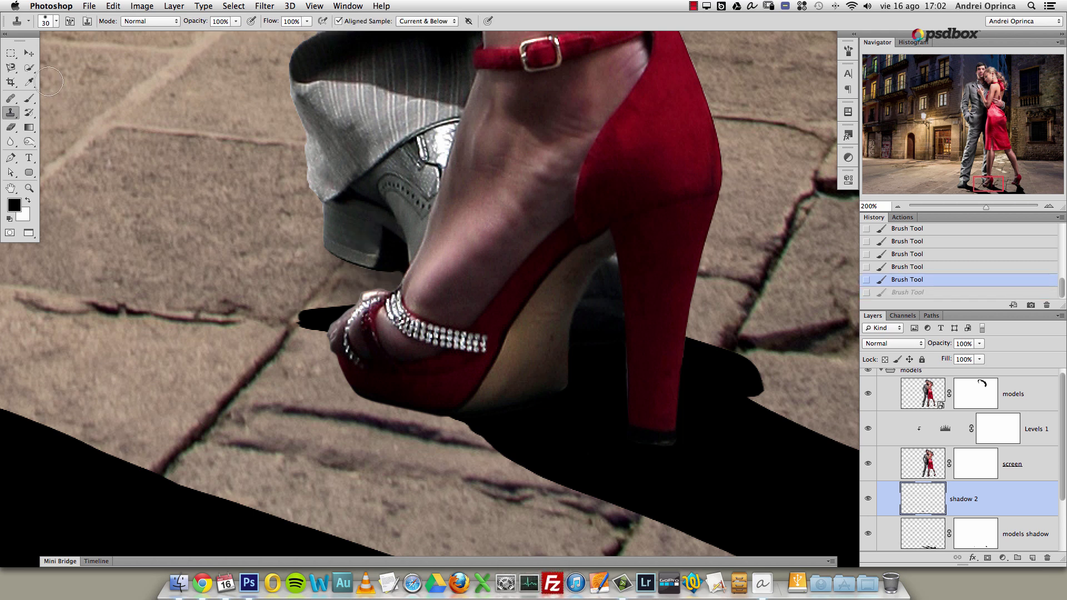
left_click(33, 102)
left_click_drag(452, 286, 384, 261)
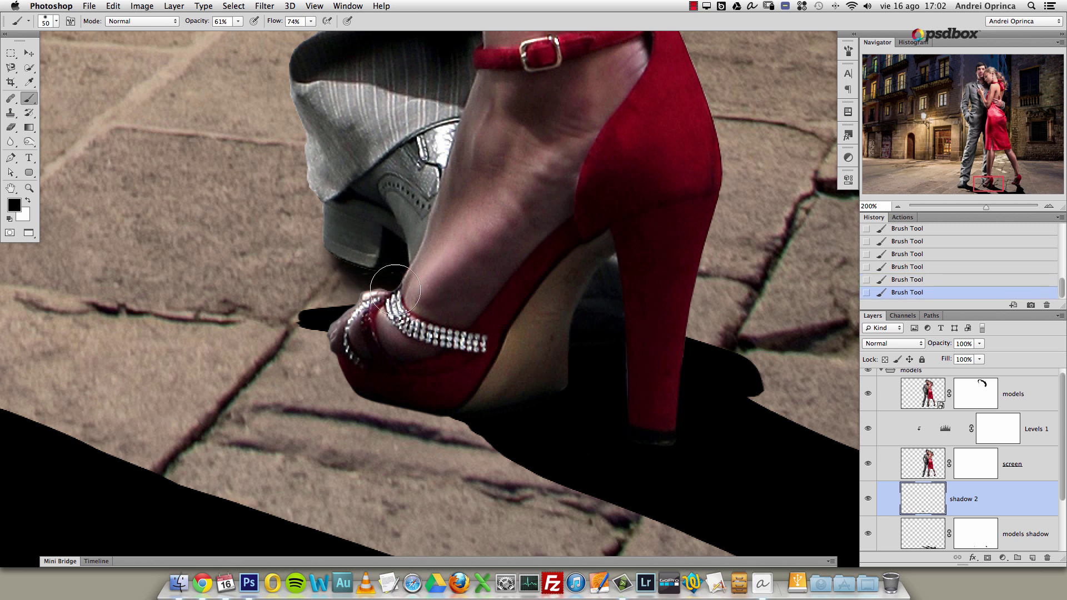
Compare the man's rear heel with and without the recent shadow strokes, restore them, and set the brush flow to 42%.
key("alt+super+z")
key("alt+super+z")
key("alt+super+z")
key("alt+super+z")
key("alt+super+z")
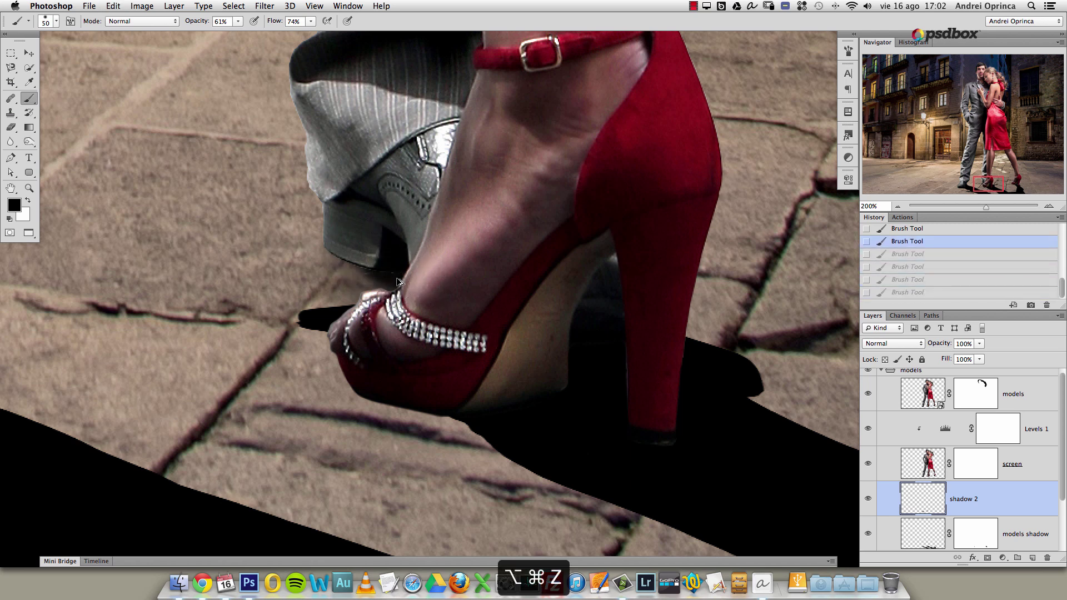
left_click(310, 21)
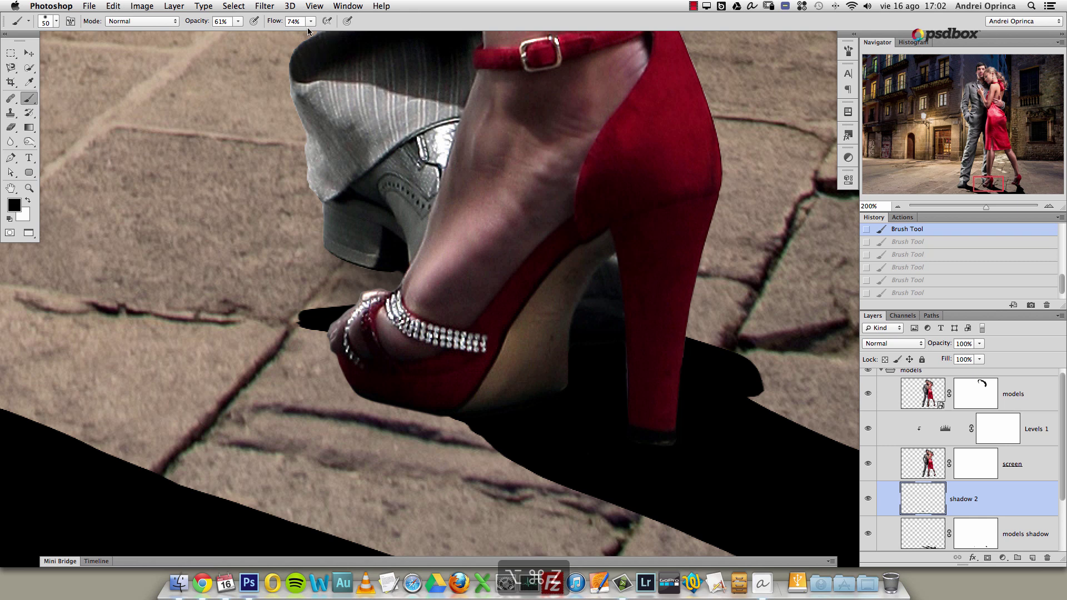
key("shift+super+z")
key("shift+super+z")
key("shift+super+z")
key("shift+super+z")
key("shift+super+z")
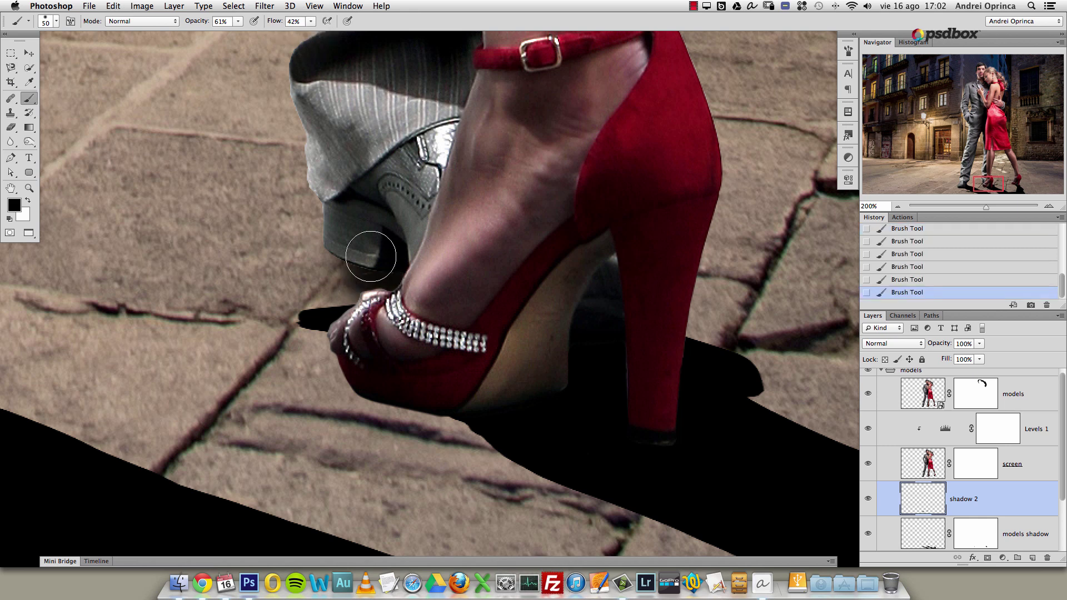
Mask out the stray cast-shadow tip beside the woman's front toes and paint a contact shadow around that shoe on the shadow 2 layer.
left_click(940, 519)
mouse_move(319, 317)
left_mouse_down()
mouse_move(305, 322)
mouse_move(335, 324)
mouse_move(320, 319)
left_mouse_up()
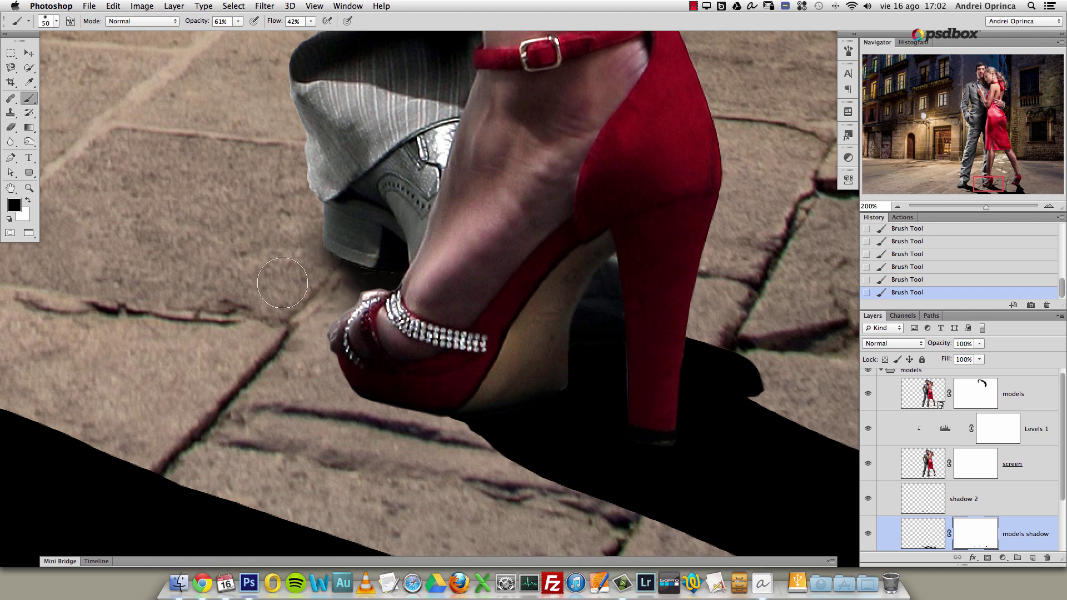
left_click(951, 499)
mouse_move(321, 261)
left_mouse_down()
mouse_move(385, 318)
mouse_move(332, 298)
mouse_move(346, 335)
mouse_move(438, 392)
left_mouse_up()
key("bracketleft")
key("bracketleft")
key("bracketleft")
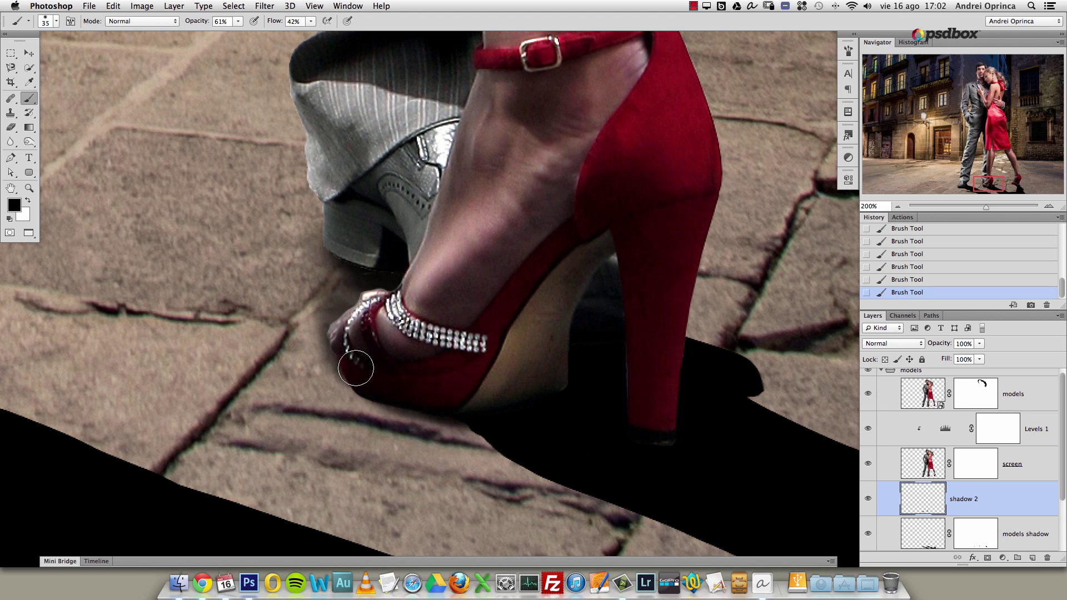
right_click(437, 358)
left_click_drag(461, 385, 461, 385)
key("Return")
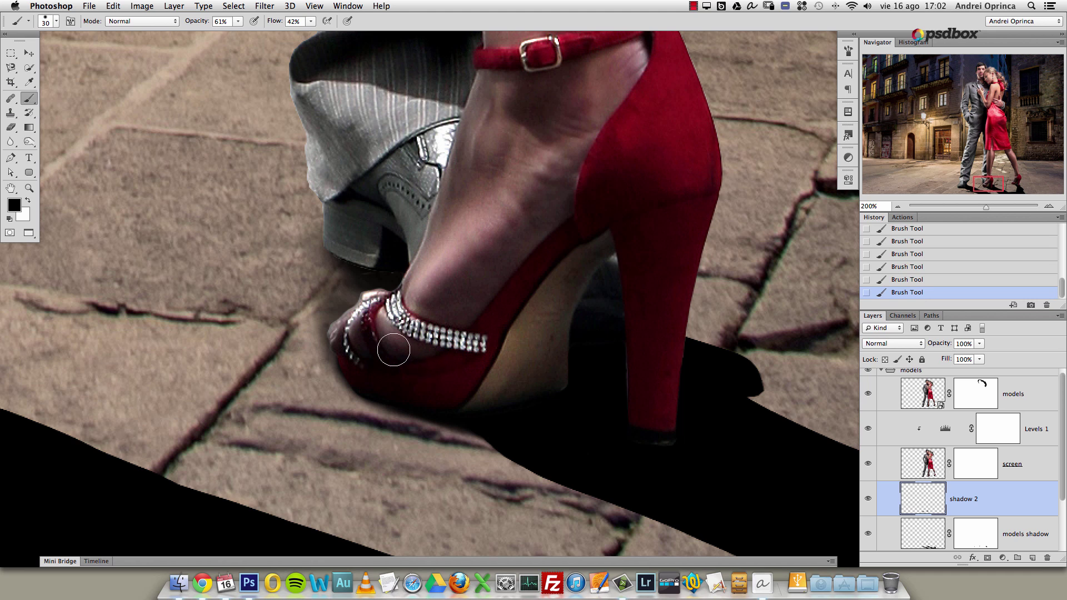
Soften the excess shadow around the man's rear heel and the woman's front toes with the Eraser at 29% opacity and 27% flow.
key("e")
left_click(194, 22)
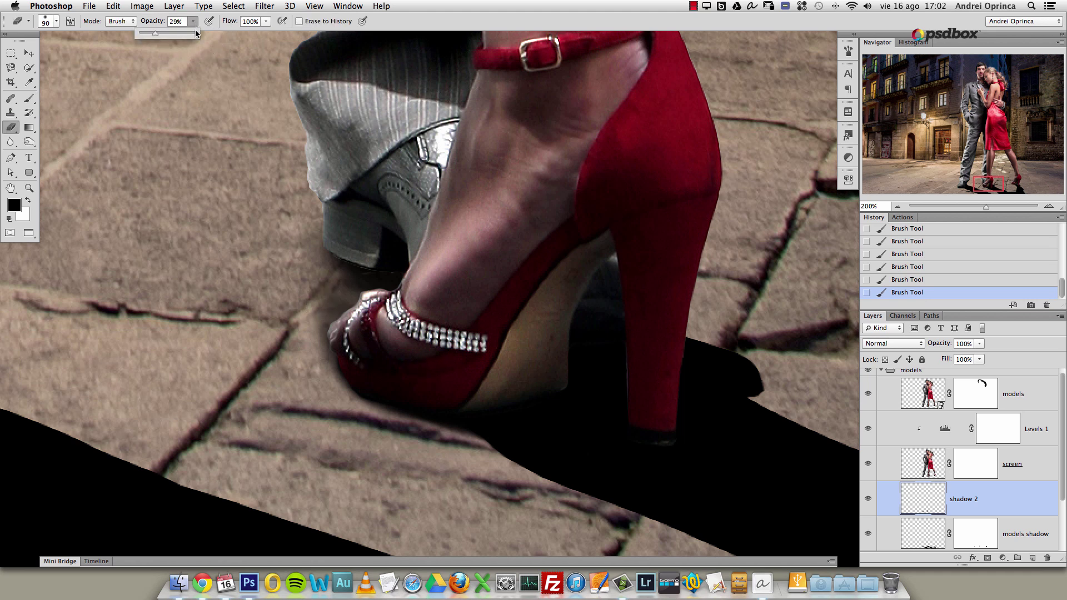
left_click(265, 22)
mouse_move(295, 267)
left_mouse_down()
mouse_move(278, 266)
mouse_move(300, 289)
left_mouse_up()
mouse_move(300, 291)
left_mouse_down()
mouse_move(311, 300)
mouse_move(289, 311)
left_mouse_up()
mouse_move(289, 309)
left_mouse_down()
mouse_move(345, 292)
mouse_move(316, 311)
mouse_move(323, 327)
mouse_move(324, 308)
left_mouse_up()
key("bracketleft")
key("bracketleft")
key("bracketleft")
key("bracketleft")
key("bracketleft")
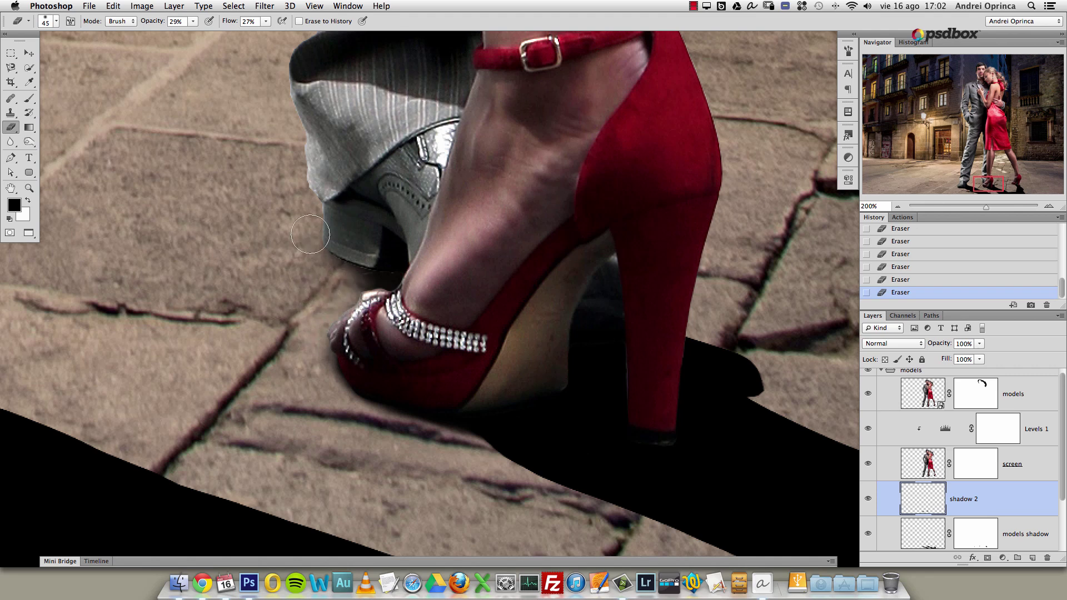
Rework the contact shadow beneath the man's rear heel with a 30 px black brush, stepping back through strokes and repainting.
key("b")
left_click(357, 261)
left_click_drag(357, 256, 356, 245)
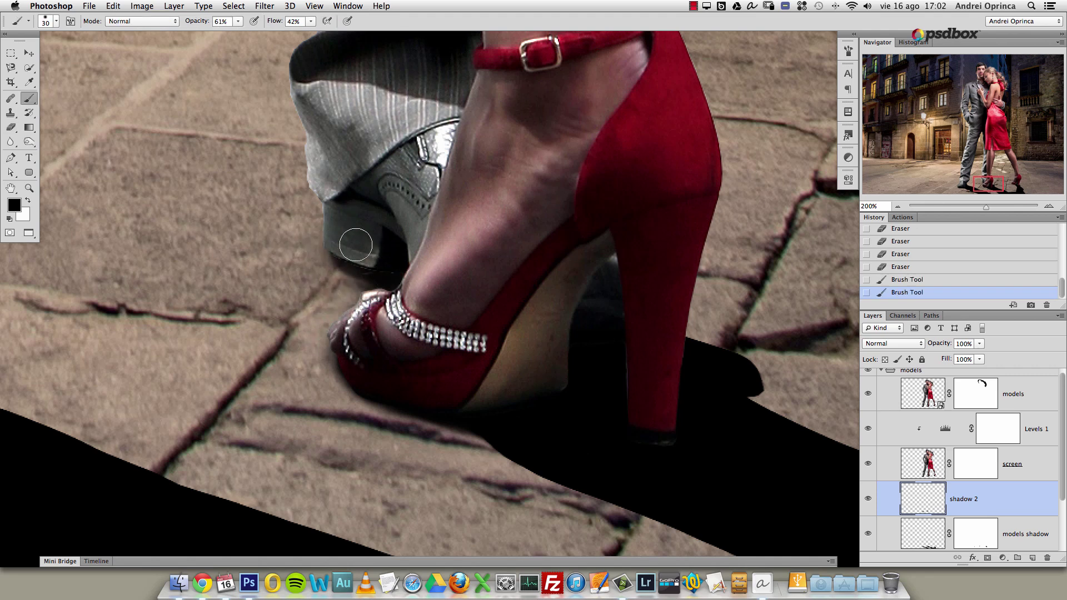
key("alt+super+z")
key("alt+super+z")
key("alt+super+z")
key("alt+super+z")
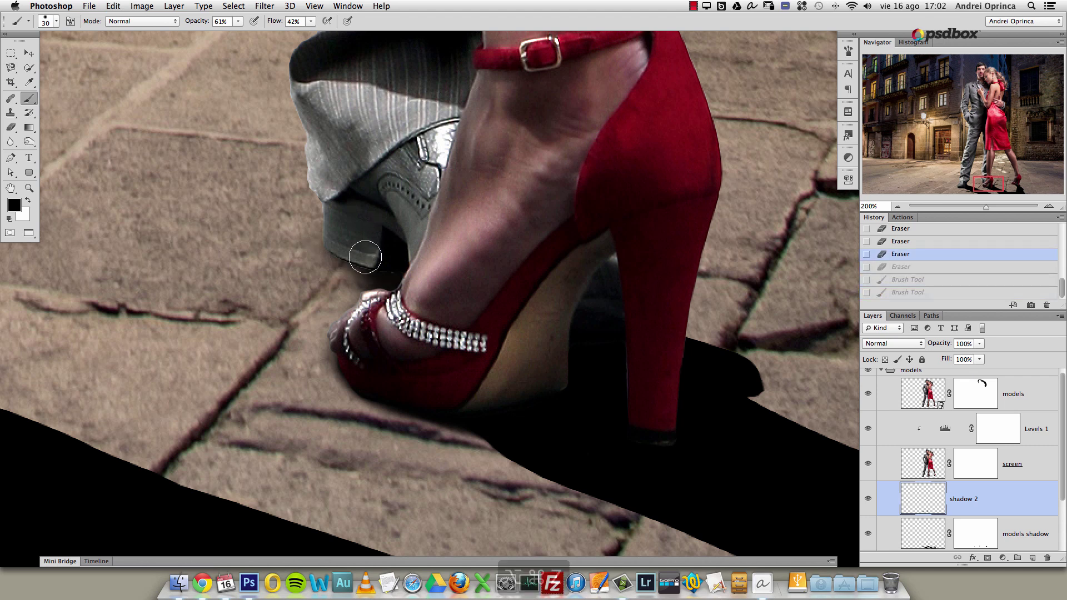
mouse_move(372, 263)
left_mouse_down()
mouse_move(348, 238)
mouse_move(367, 253)
left_mouse_up()
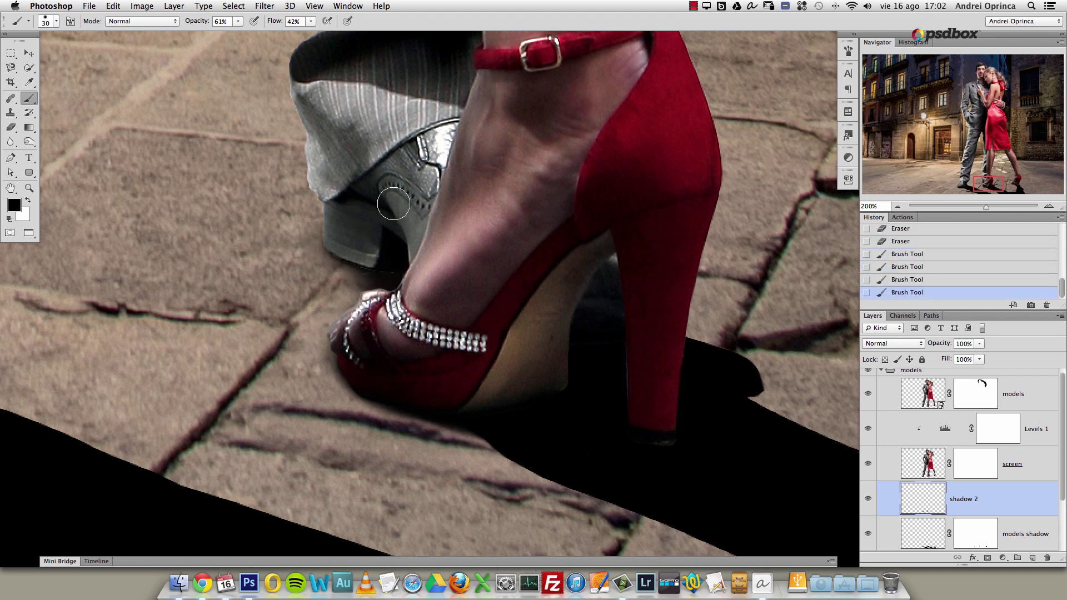
left_click(411, 241)
Paint a contact shadow beneath the sole of the woman's rear shoe with a 40 px black brush.
key("alt+space")
left_click(513, 272, "alt")
left_click(513, 271, "alt")
left_click_drag(588, 262, 515, 301)
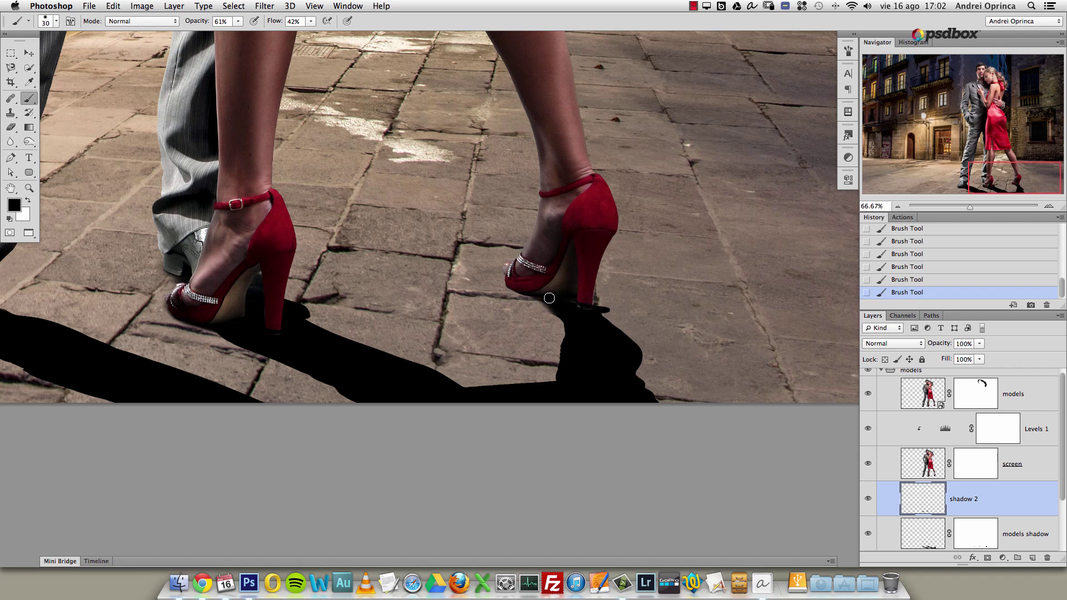
right_click(527, 288)
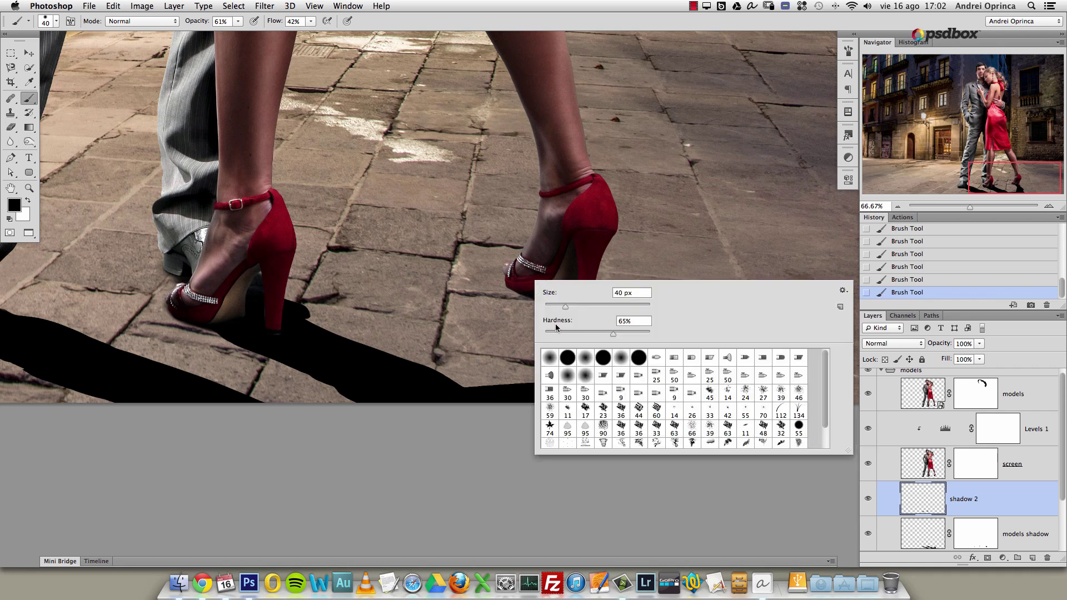
left_click(512, 278)
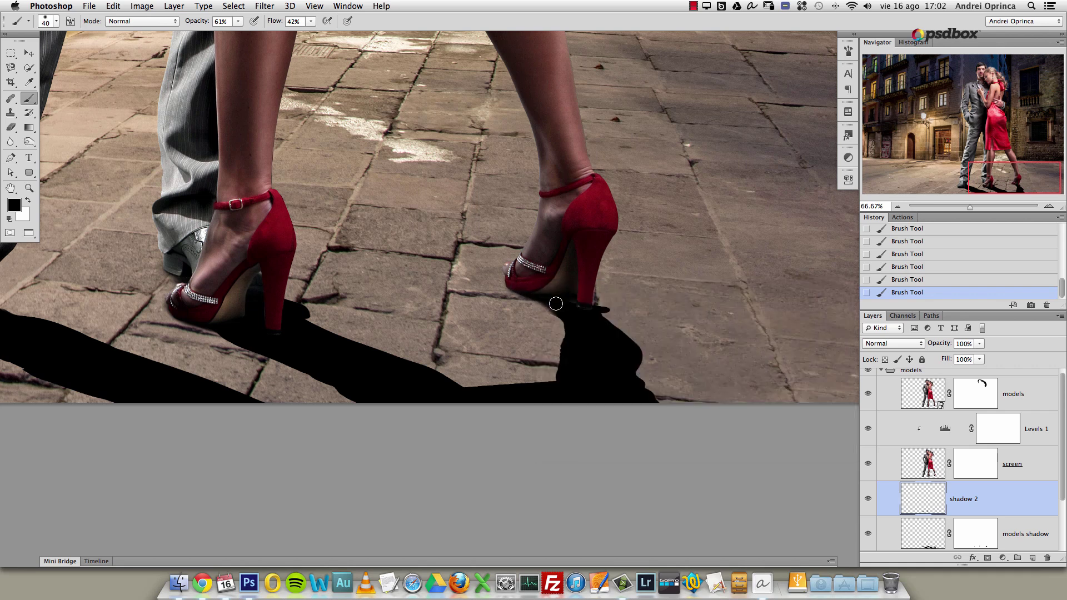
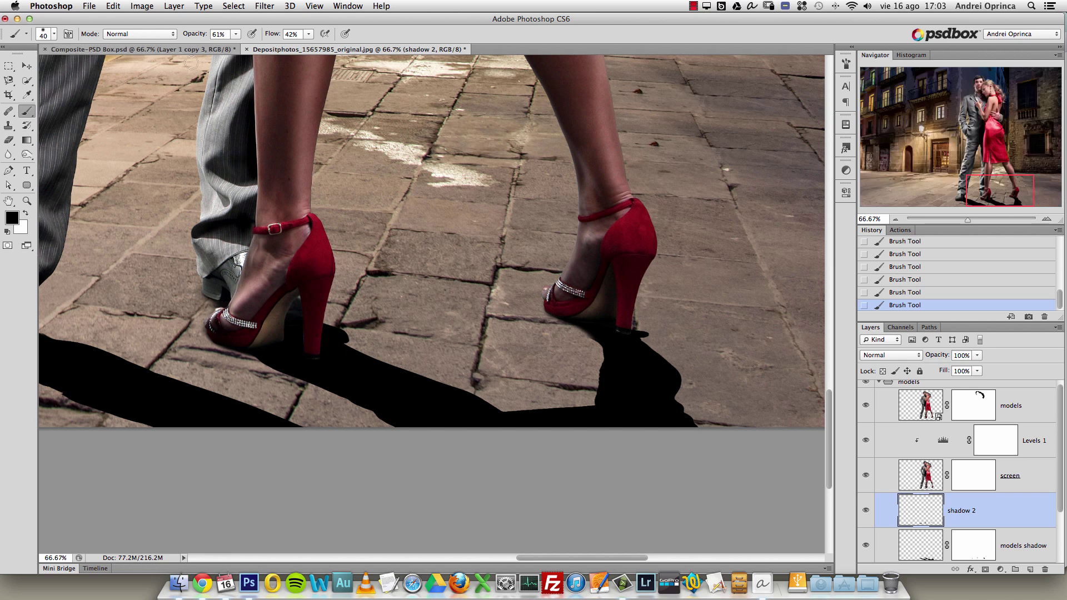
Switch to Composite-PSD Box.psd, restore its opening history snapshot, and select the feet shadows layer as a reference.
left_click(187, 50)
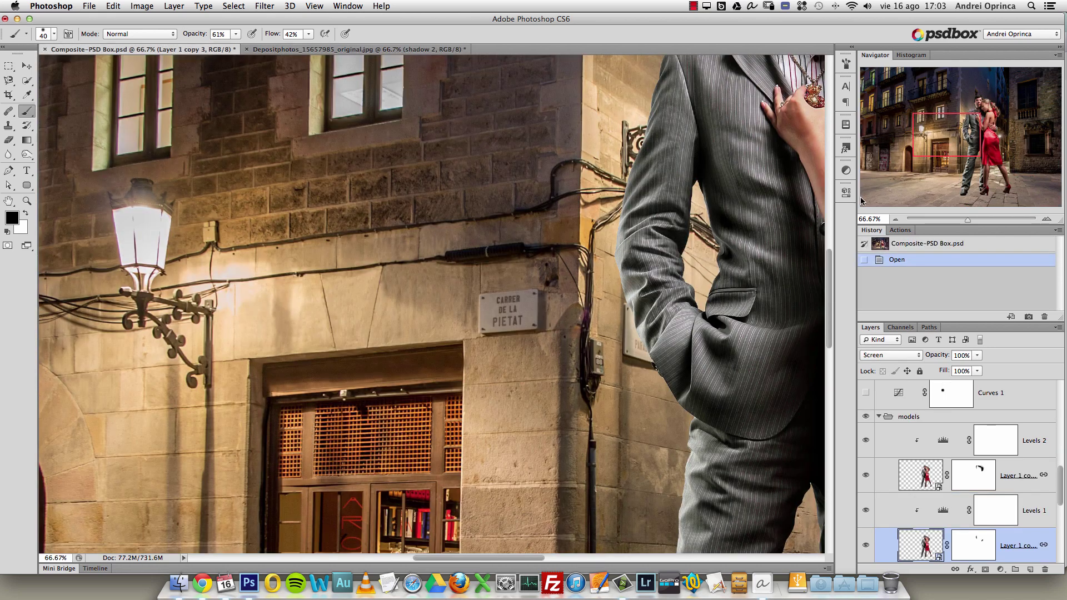
left_click(976, 192)
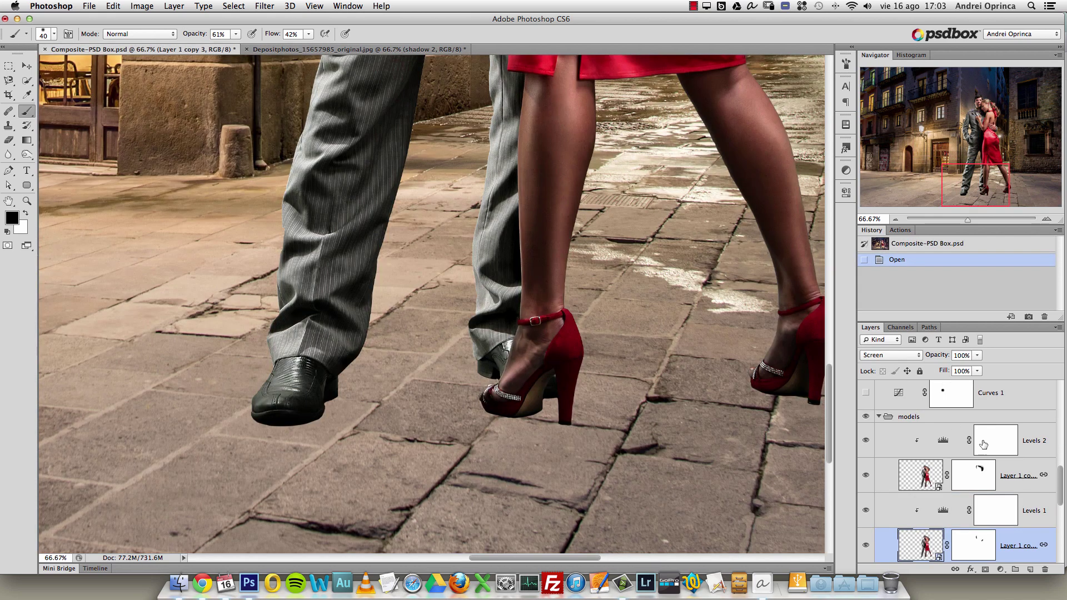
mouse_move(1061, 484)
left_mouse_down()
mouse_move(1061, 472)
mouse_move(1057, 525)
left_mouse_up()
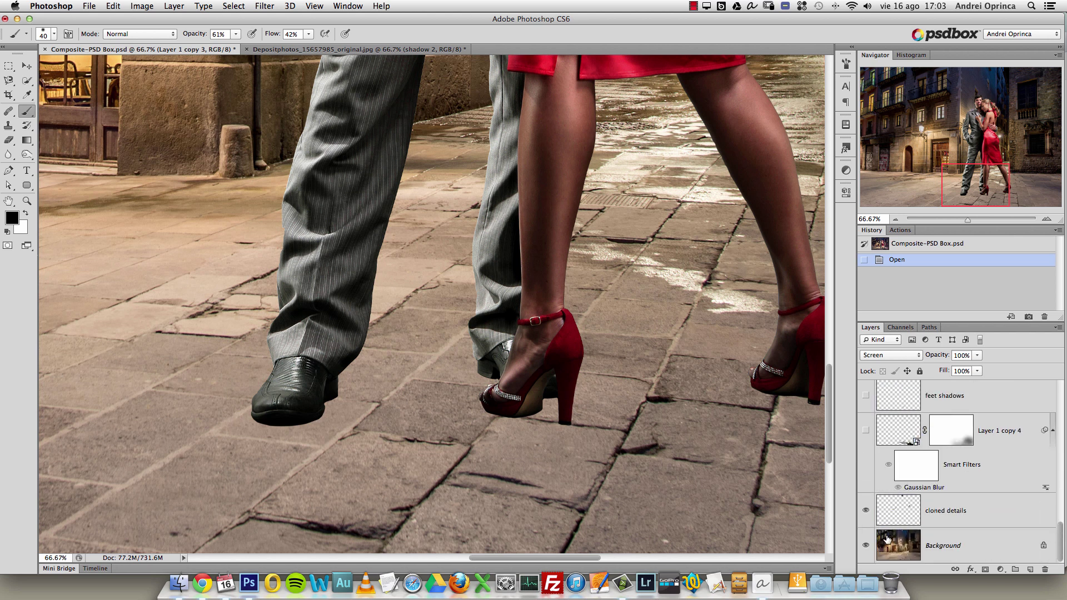
left_click(937, 245)
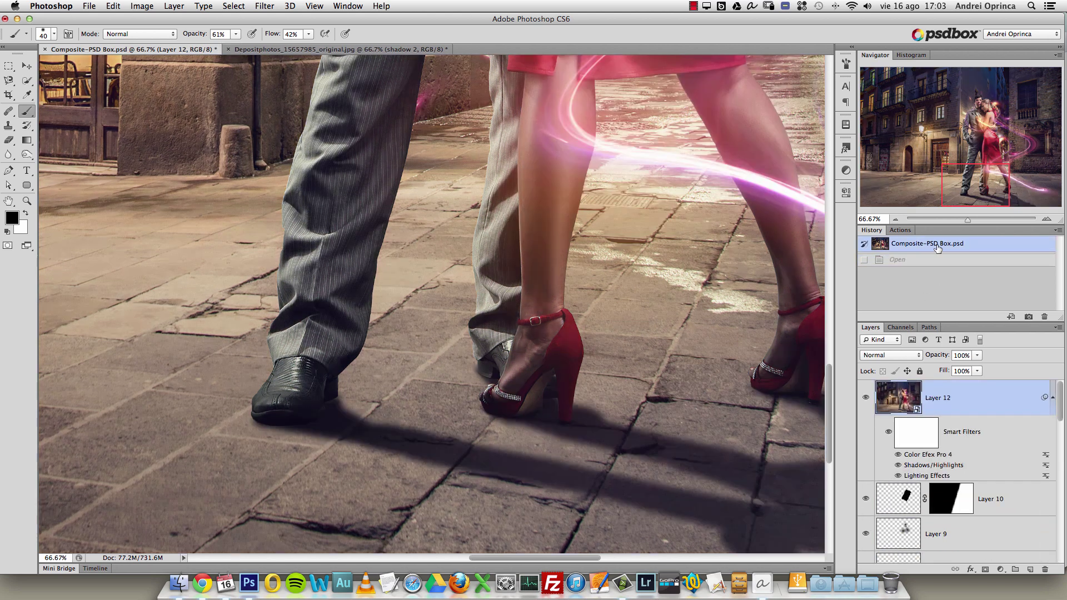
left_click_drag(1059, 434, 1047, 522)
left_click(865, 397)
left_click(940, 418)
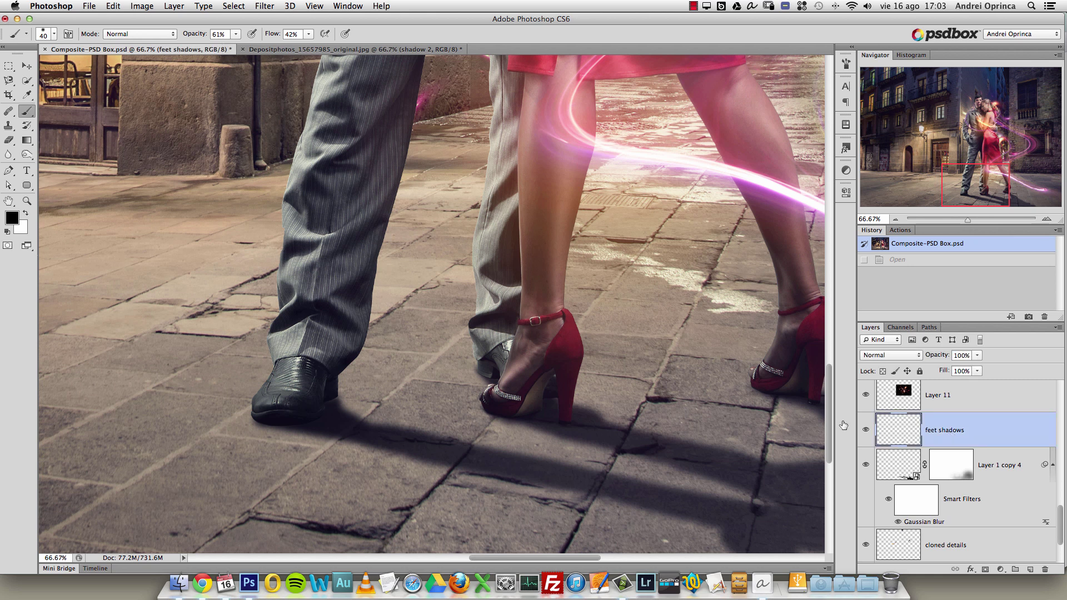
Compare the finished composite's feet with and without the feet shadows and Layer 1 copy 4 layers by toggling their visibility.
left_click(433, 410, "super")
left_click_drag(671, 468, 618, 418)
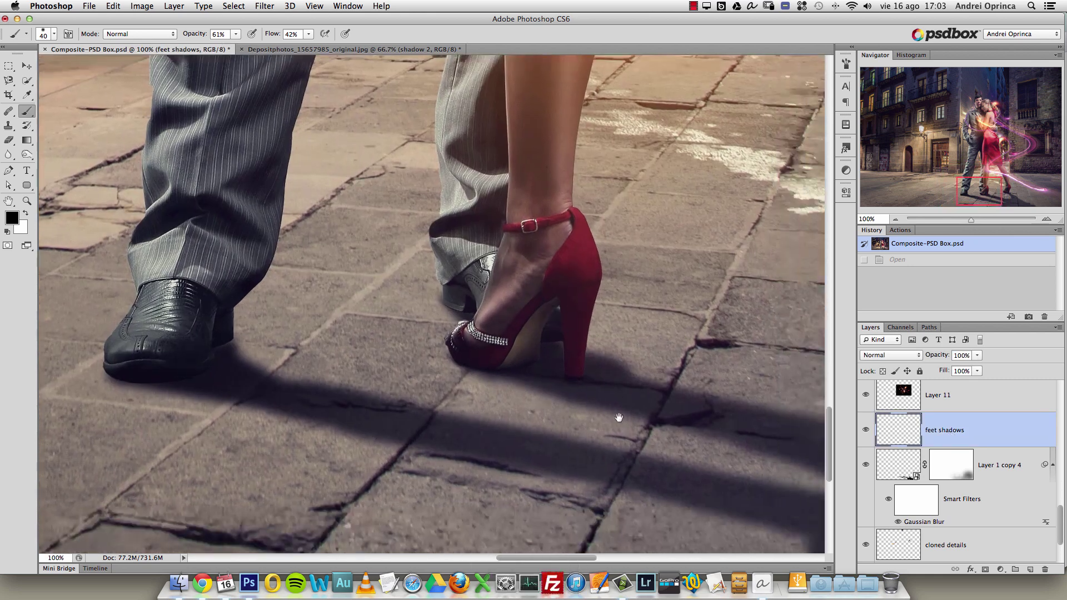
left_click(867, 433)
left_click(865, 434)
left_click(865, 434)
left_click(865, 464)
left_click(866, 464)
left_click(530, 376, "alt")
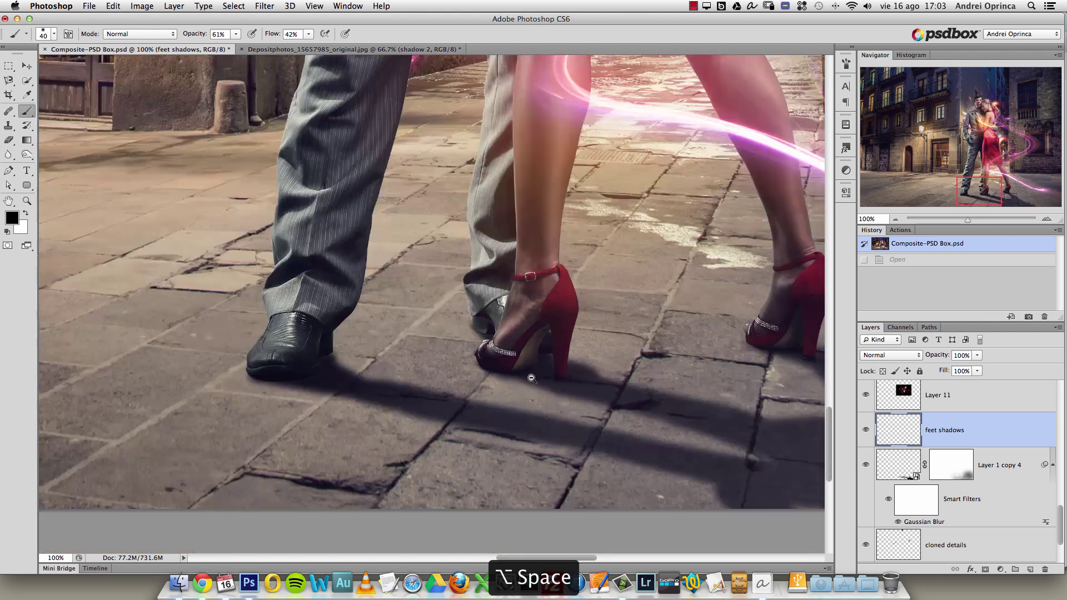
left_click(545, 382, "alt")
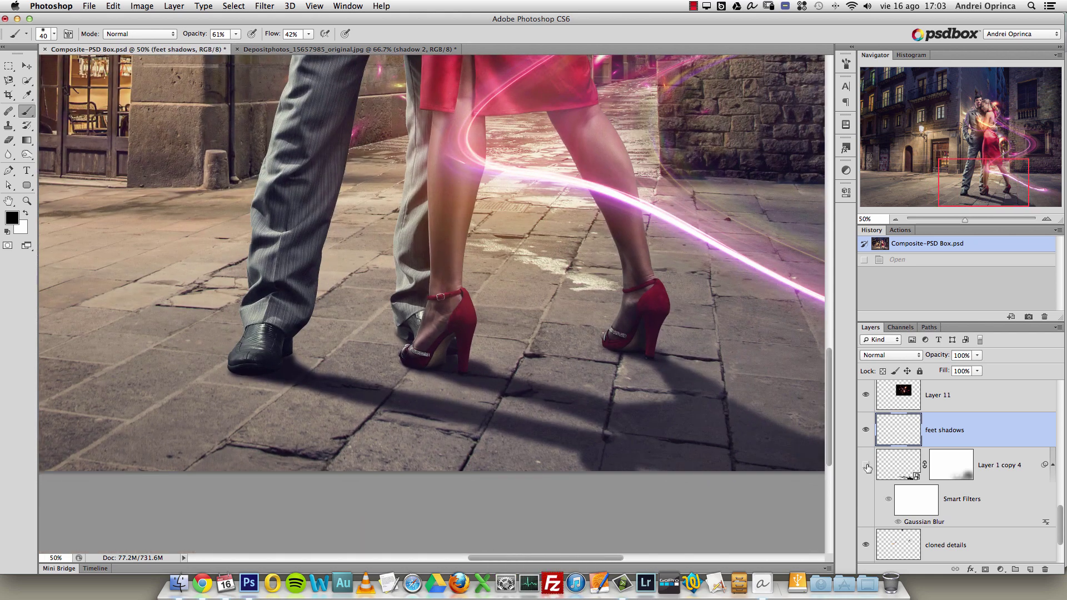
left_click(865, 466)
Switch to Depositphotos_15657985_original.jpg and apply a 6-pixel Gaussian Blur to the models shadow layer.
left_click(345, 49)
left_click_drag(555, 517, 635, 336)
left_click(931, 487)
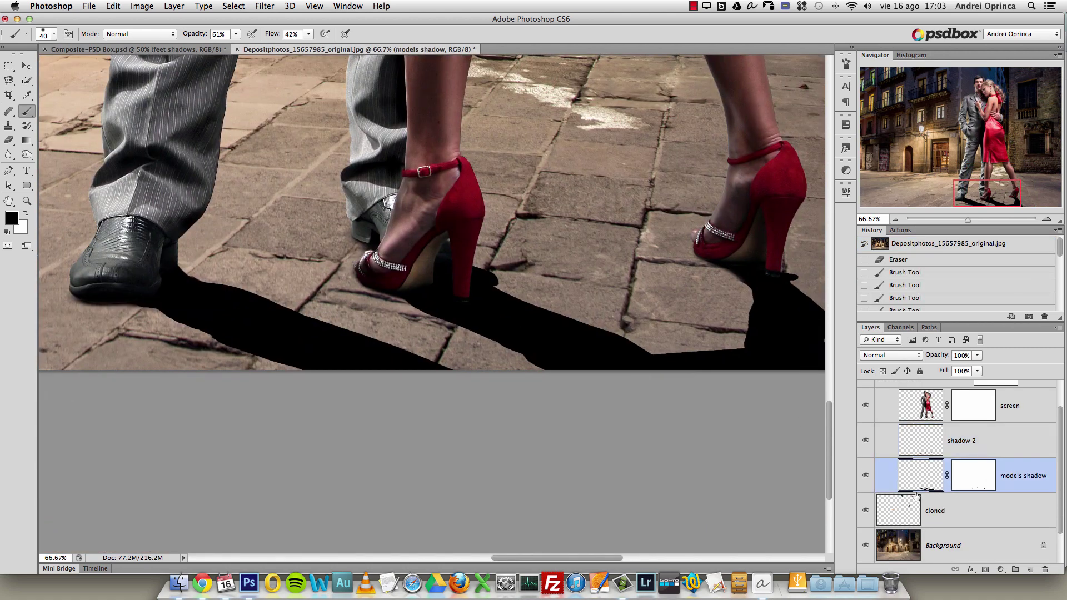
left_click(264, 6)
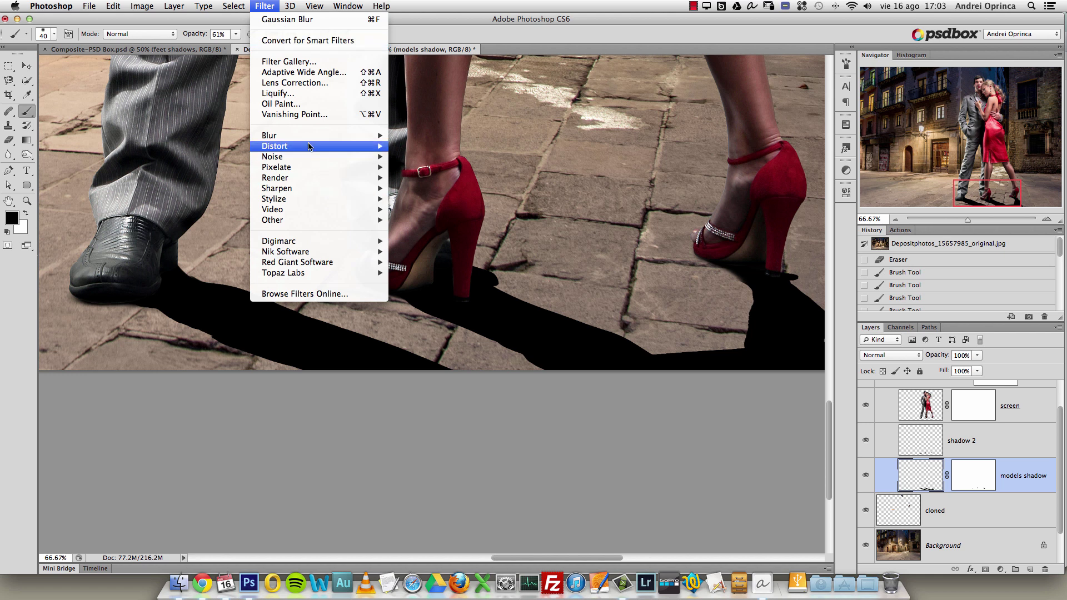
mouse_move(305, 136)
left_click(466, 222)
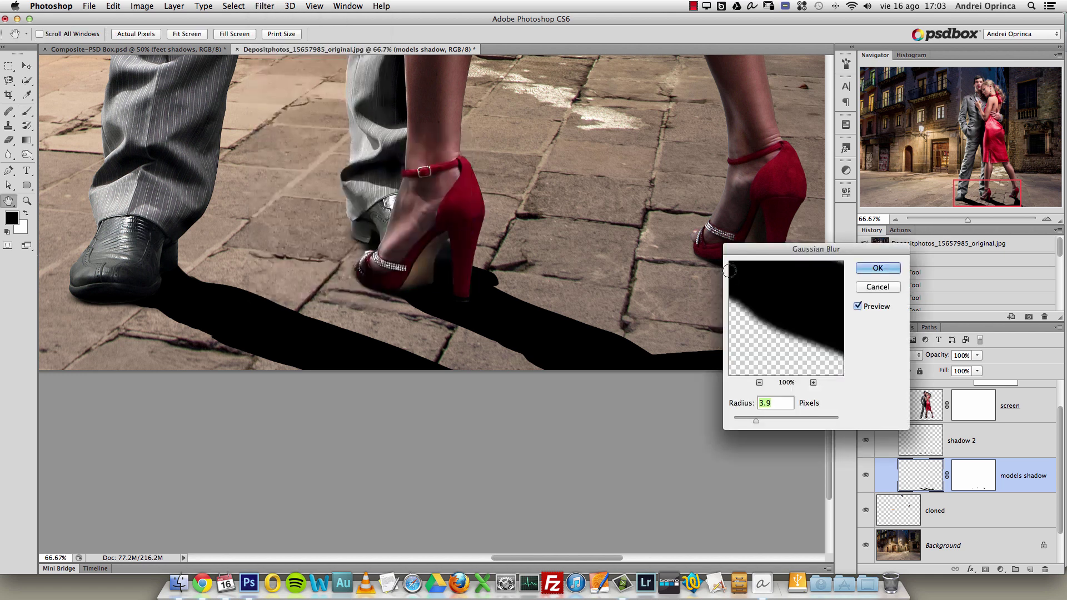
type("6")
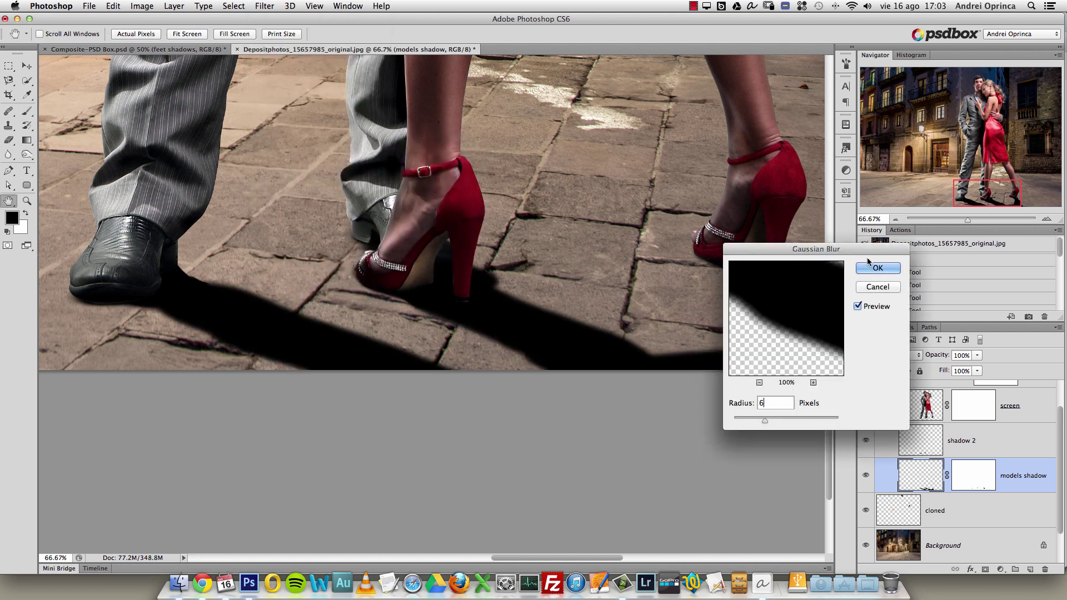
left_click(877, 268)
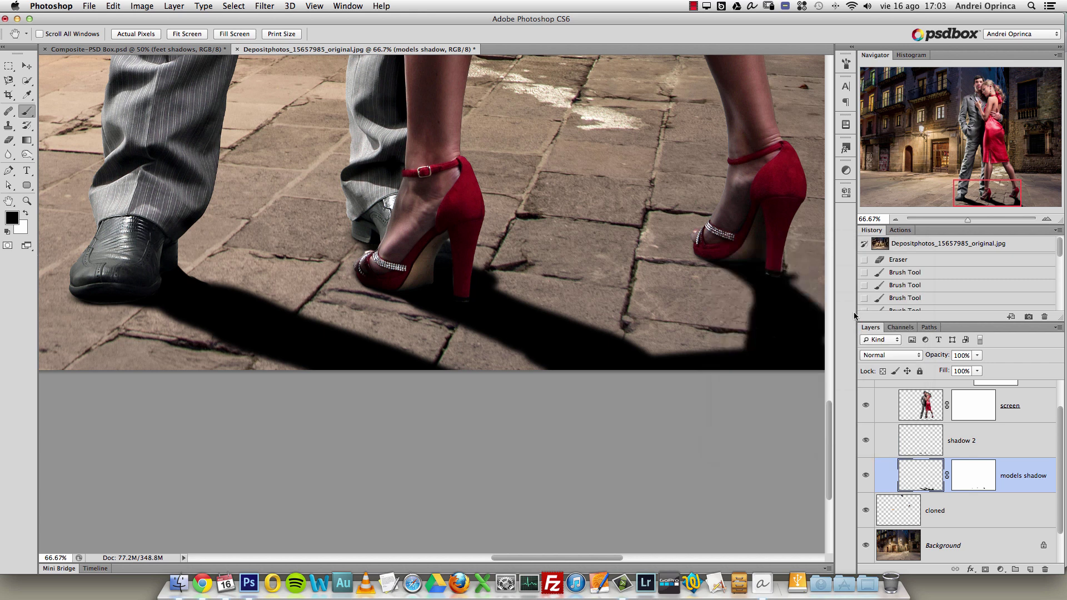
Lower the models shadow layer's opacity to 61% and compare the cast shadow with the street's existing floor shadows.
left_click(977, 355)
mouse_move(962, 370)
left_mouse_down()
mouse_move(944, 367)
mouse_move(956, 367)
left_mouse_up()
scroll(830, 213, "up", 10)
scroll(830, 214, "left", 10)
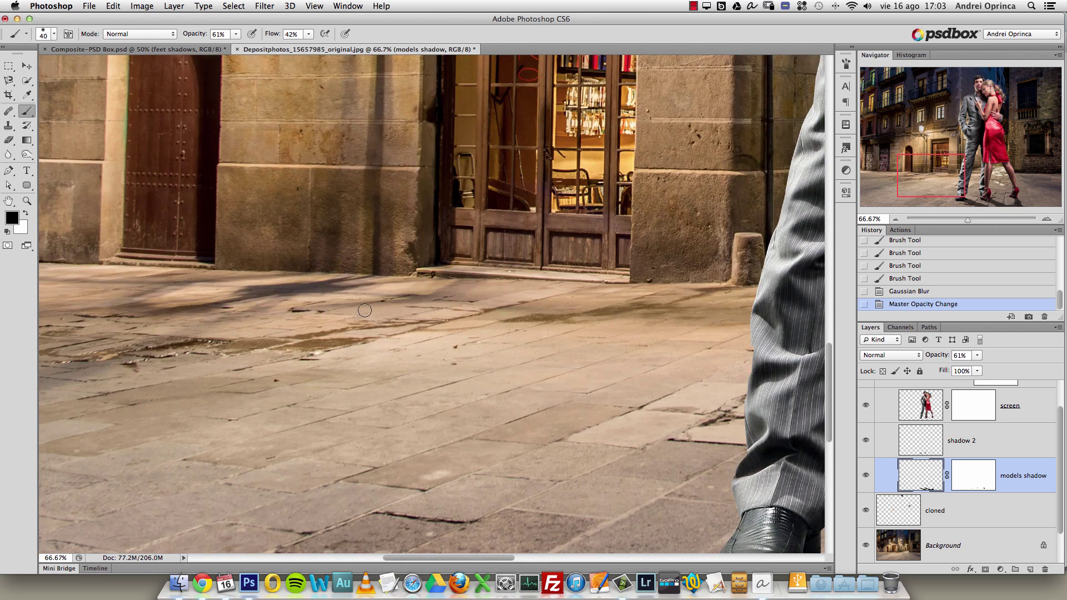
key("super+minus")
left_click_drag(305, 385, 548, 317)
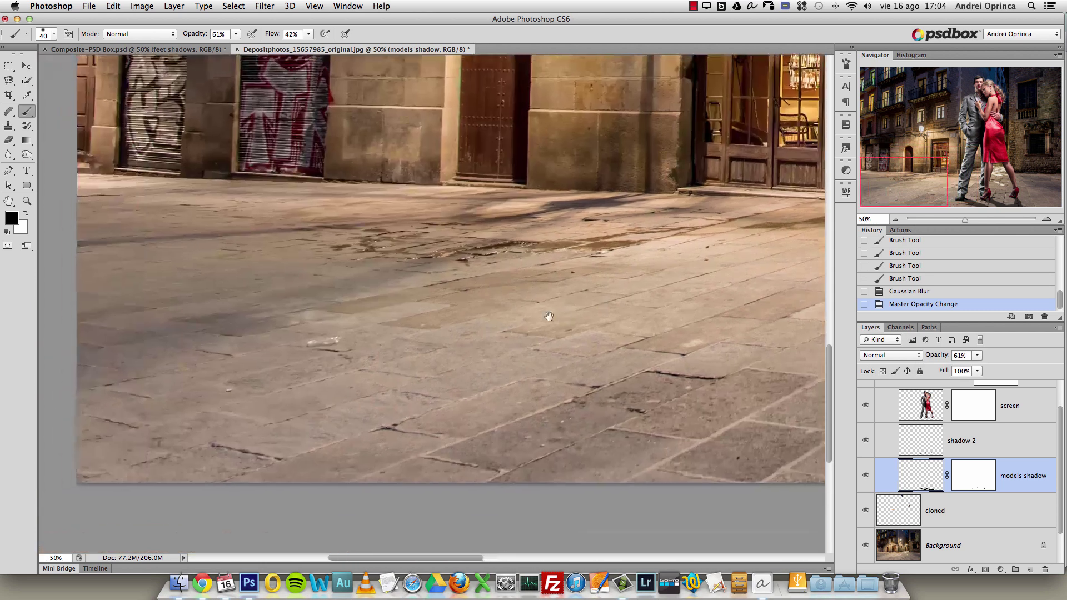
key("super+minus")
left_click_drag(656, 222, 391, 387)
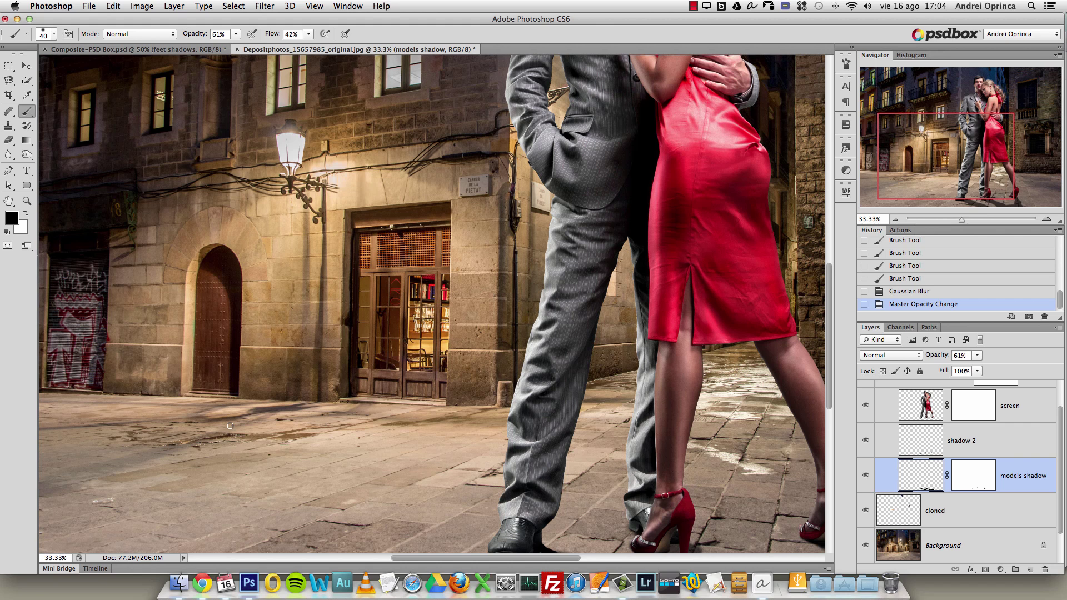
left_click_drag(465, 442, 344, 301)
left_click_drag(550, 420, 482, 368)
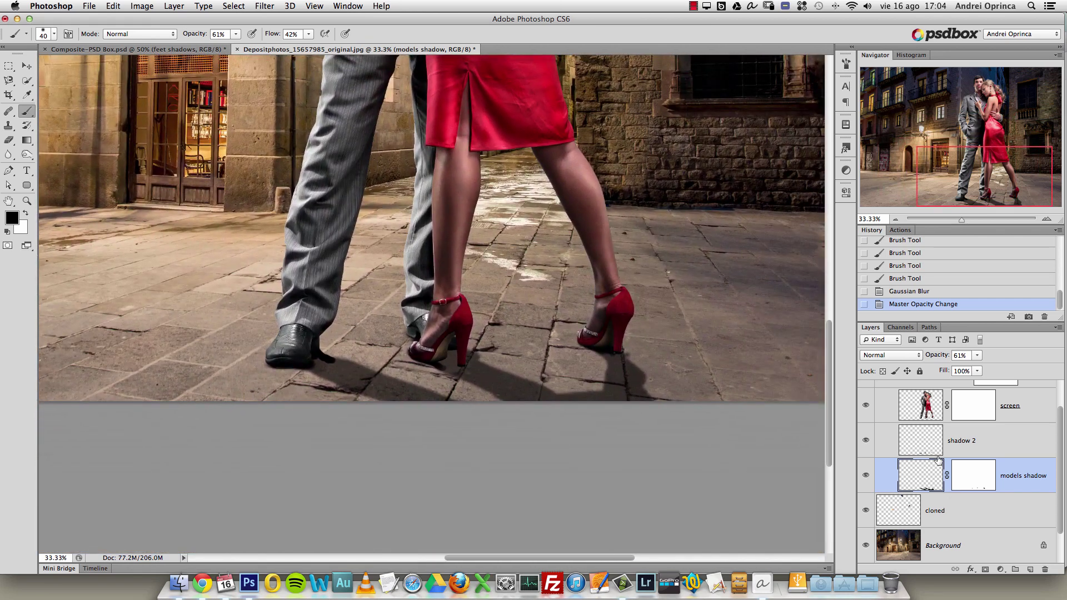
Apply the models shadow layer's existing mask and add a new blank mask for a gradient.
right_click(975, 477)
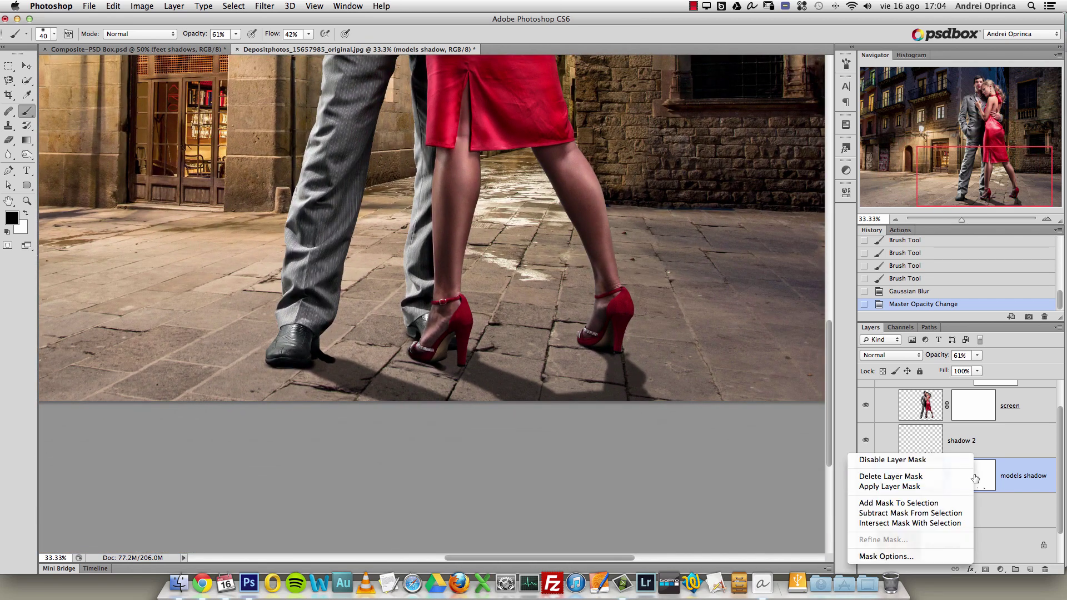
left_click(932, 490)
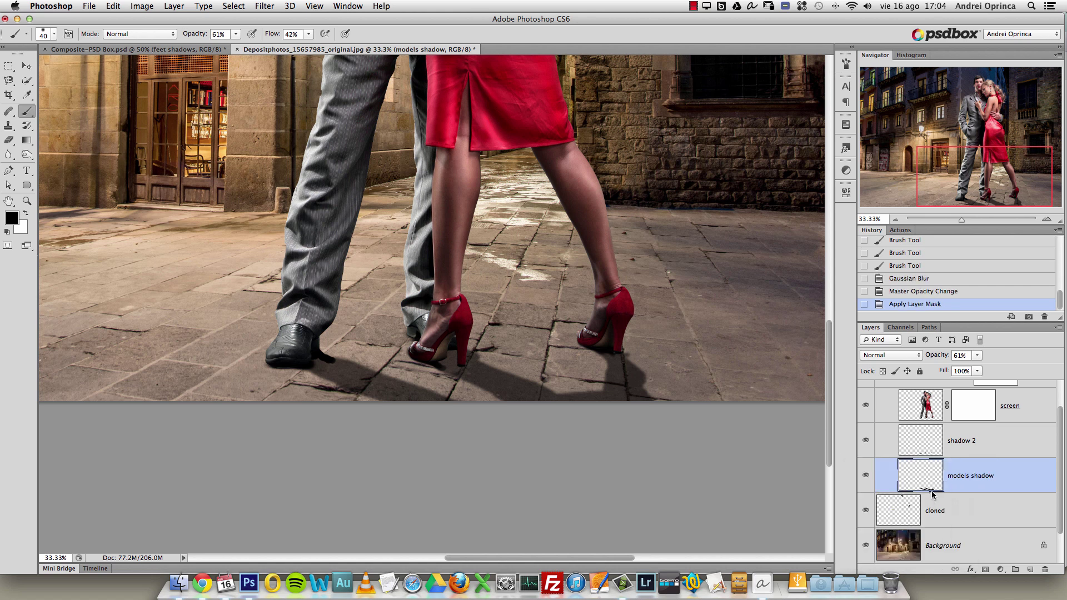
left_click(985, 569)
left_click(31, 144)
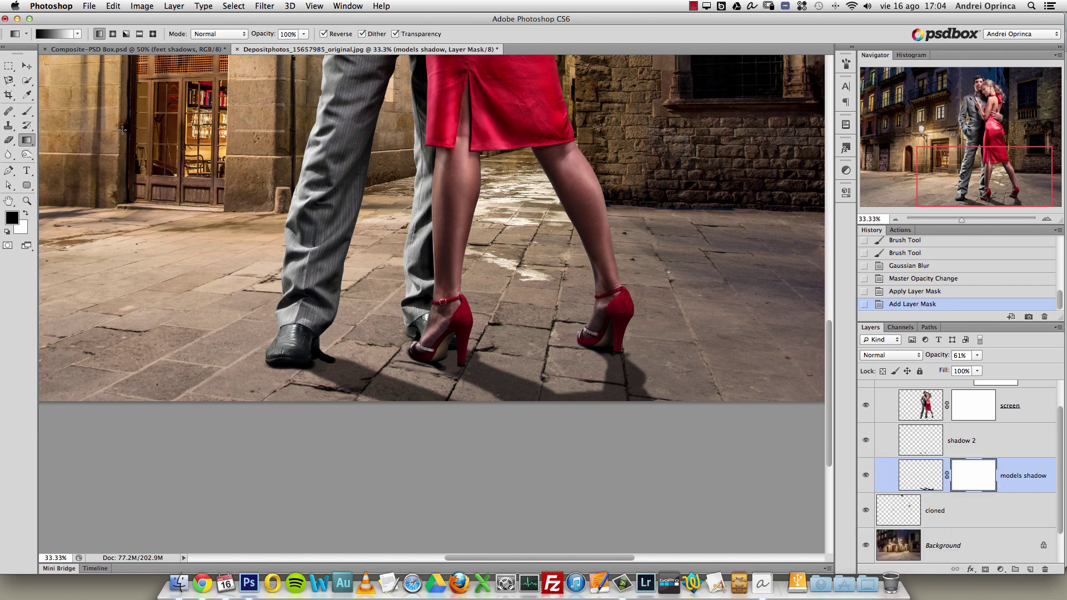
Check what the models shadow and shadow 2 layers each contribute by toggling their visibility, ending on shadow 2.
left_click(865, 475)
left_click(865, 475)
left_click(865, 440)
left_click(865, 440)
left_click(969, 444)
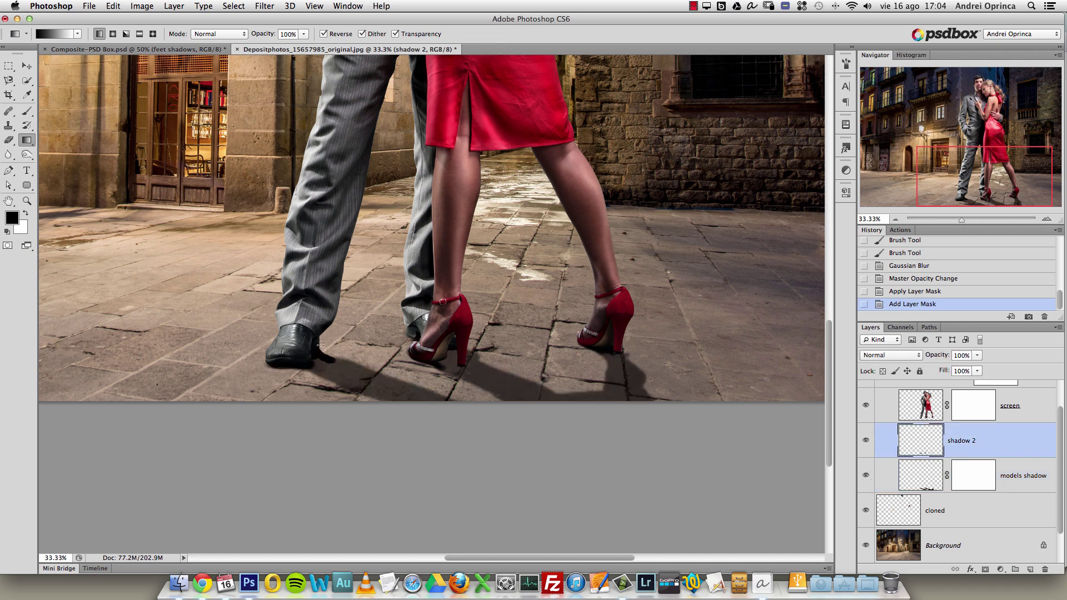
key("s")
right_click(342, 345)
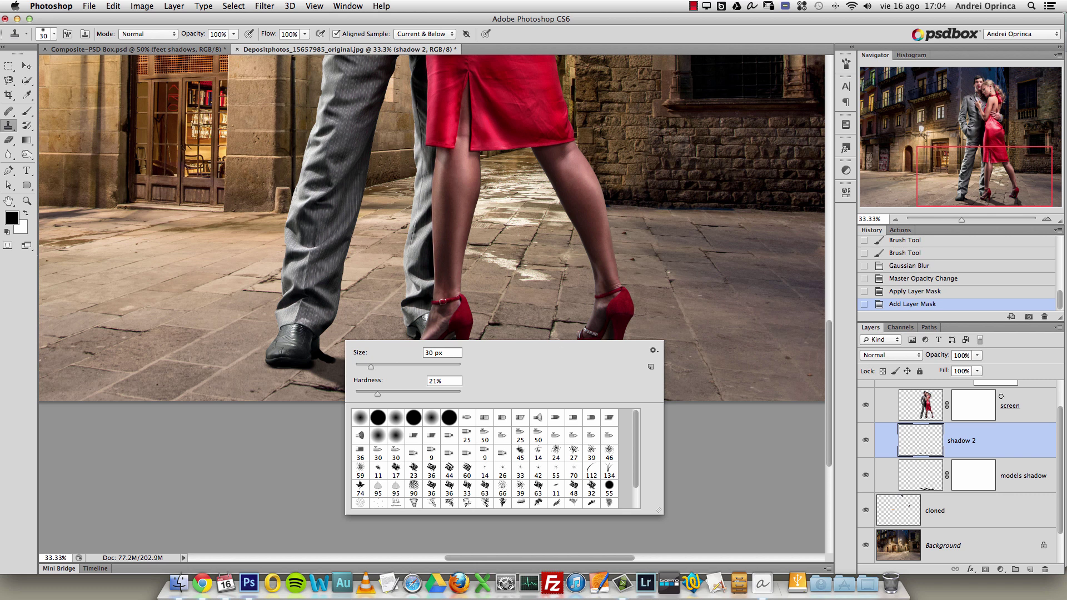
Roll the history back to the opacity change on models shadow, before its mask was applied.
left_click(898, 253)
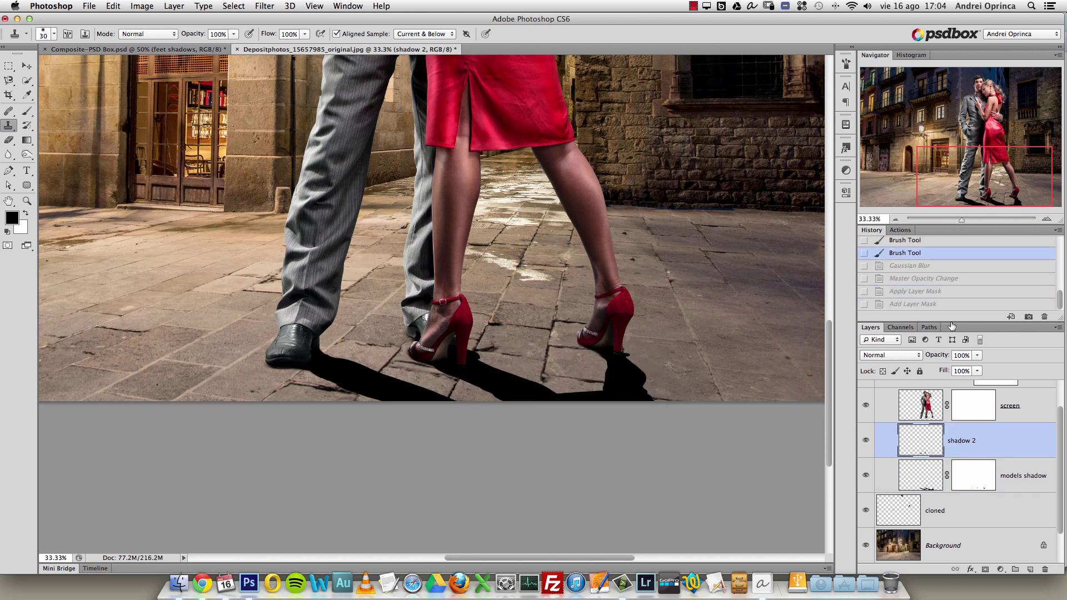
left_click(914, 304)
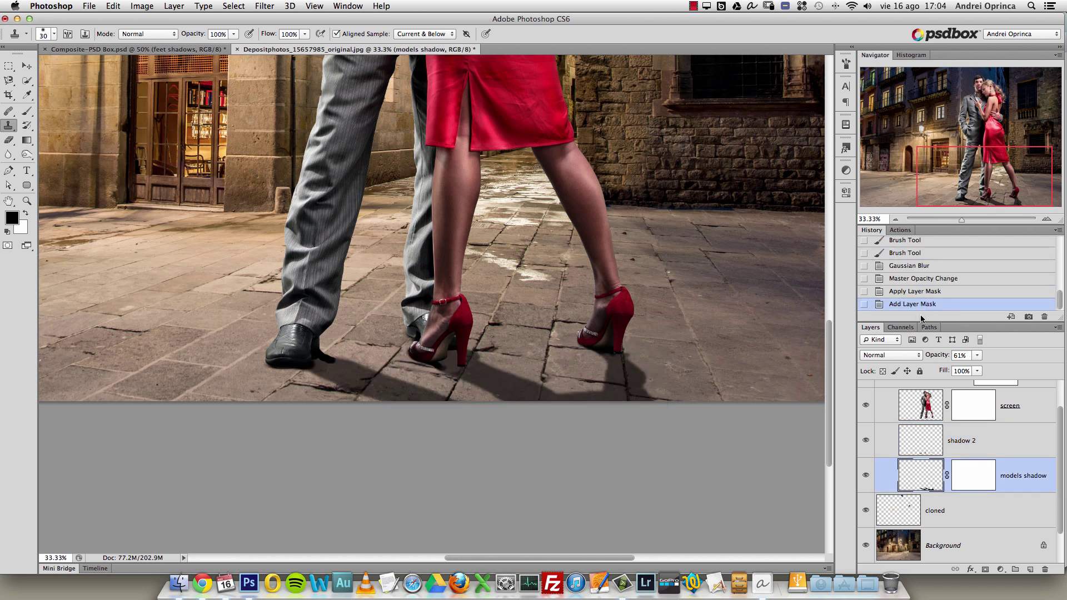
left_click(922, 279)
left_click(994, 439)
left_click(1008, 470)
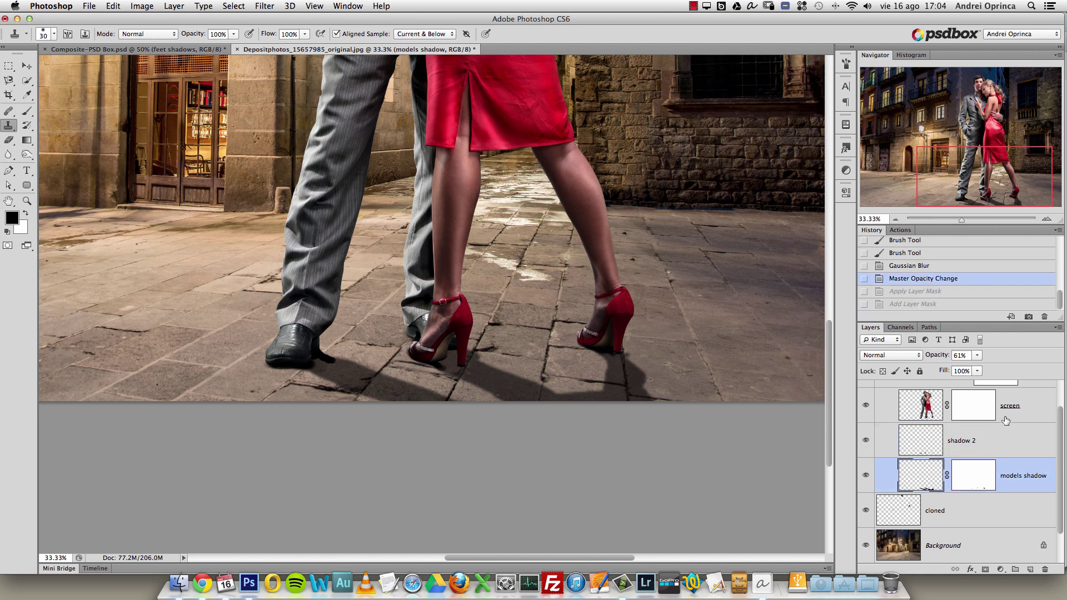
Try the shadow 2 layer at 60% opacity, and undo the opacity changes on both shadow layers.
left_click(1007, 442)
left_click(969, 355)
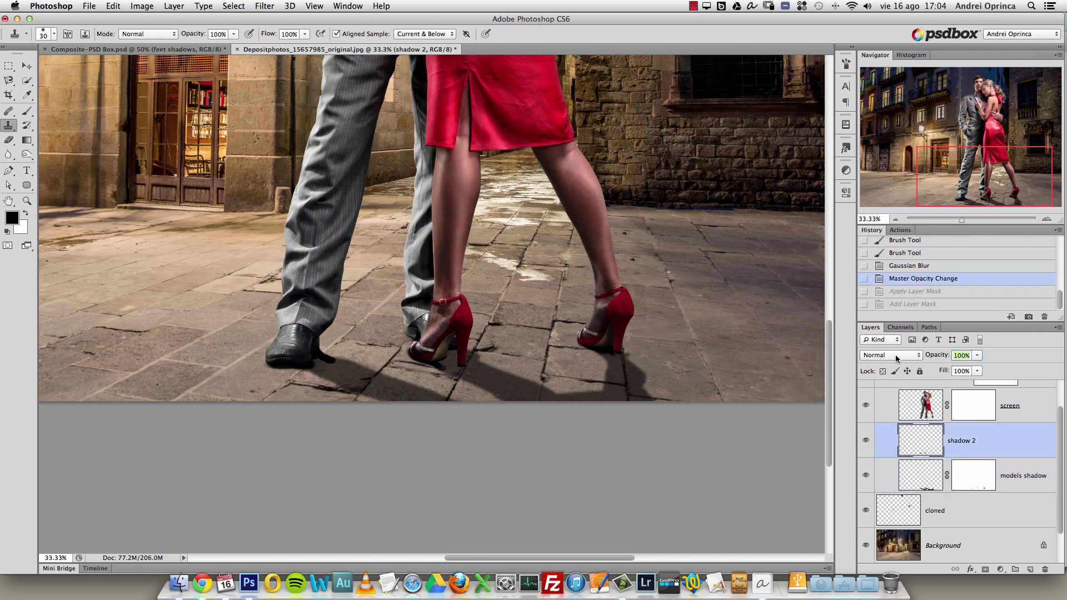
type("60")
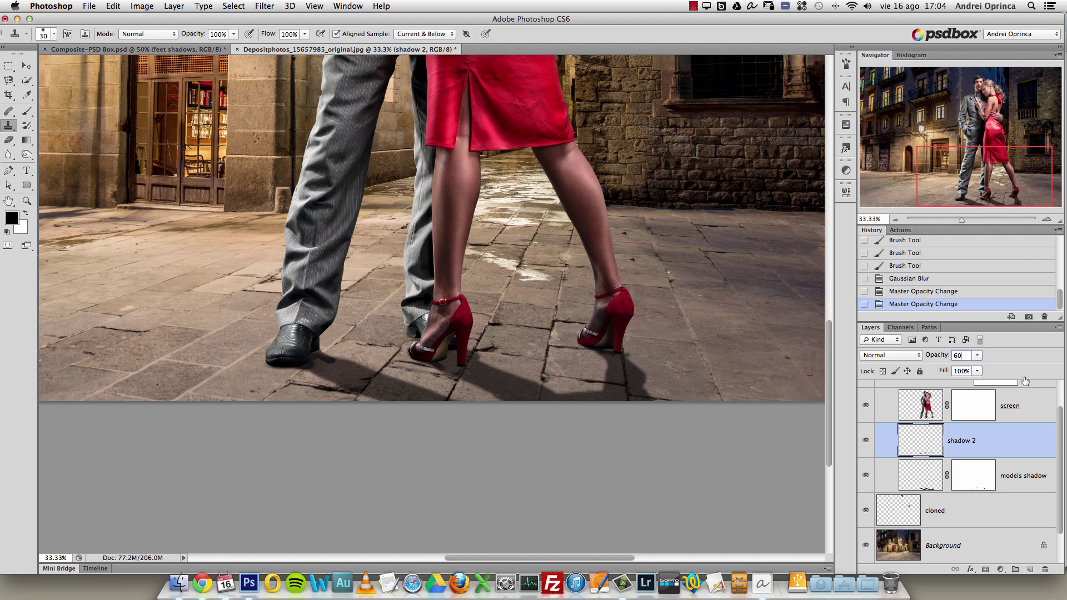
right_click(322, 364)
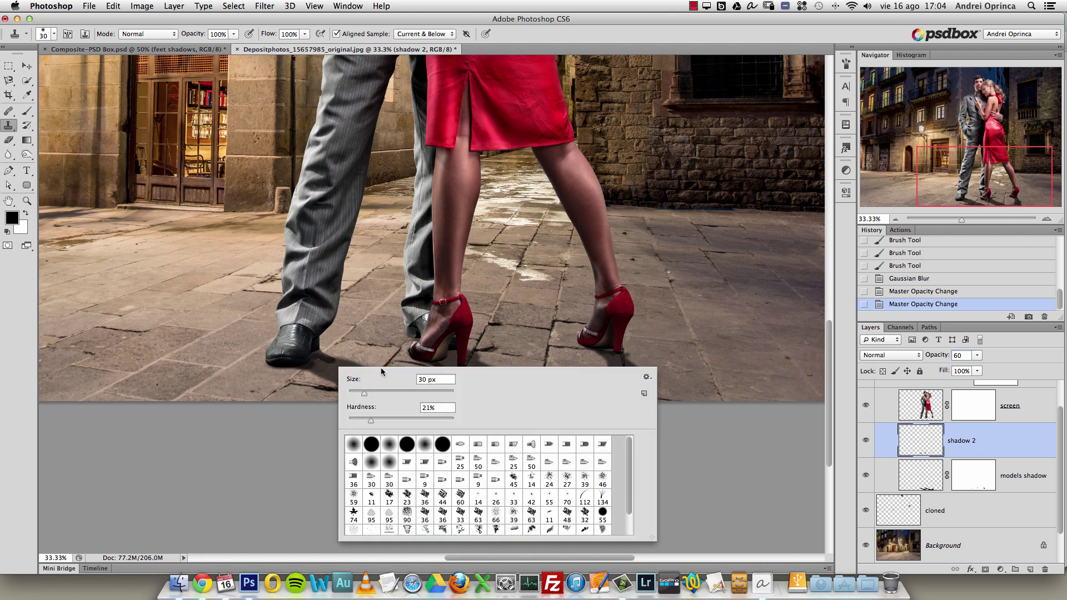
key("super+alt+z")
key("super+alt+z")
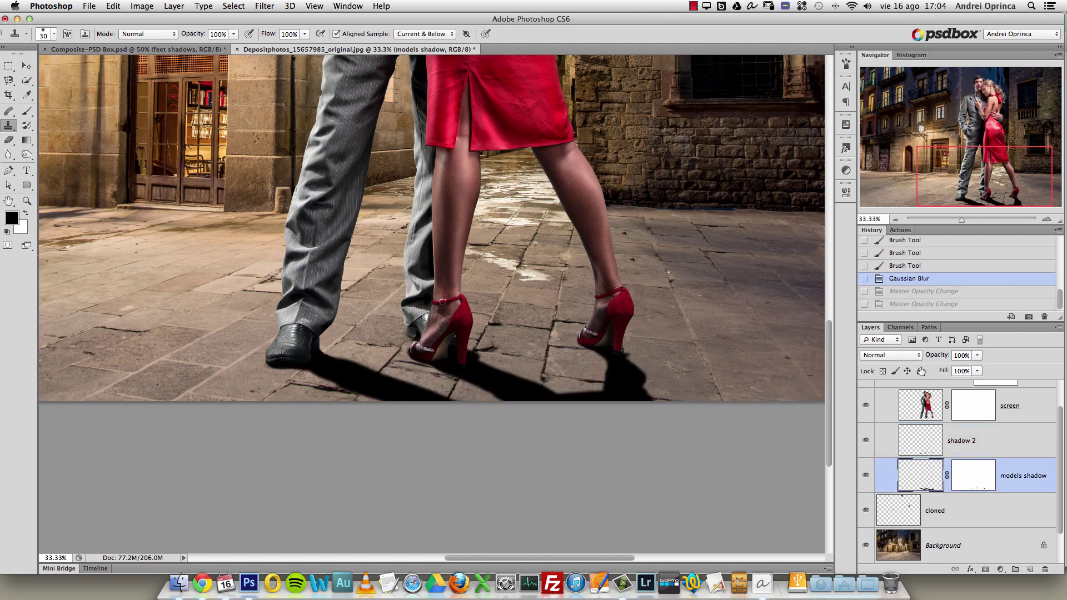
Merge the shadow 2 and models shadow layers and add a layer mask to the merged layer.
left_click(1021, 448, "super")
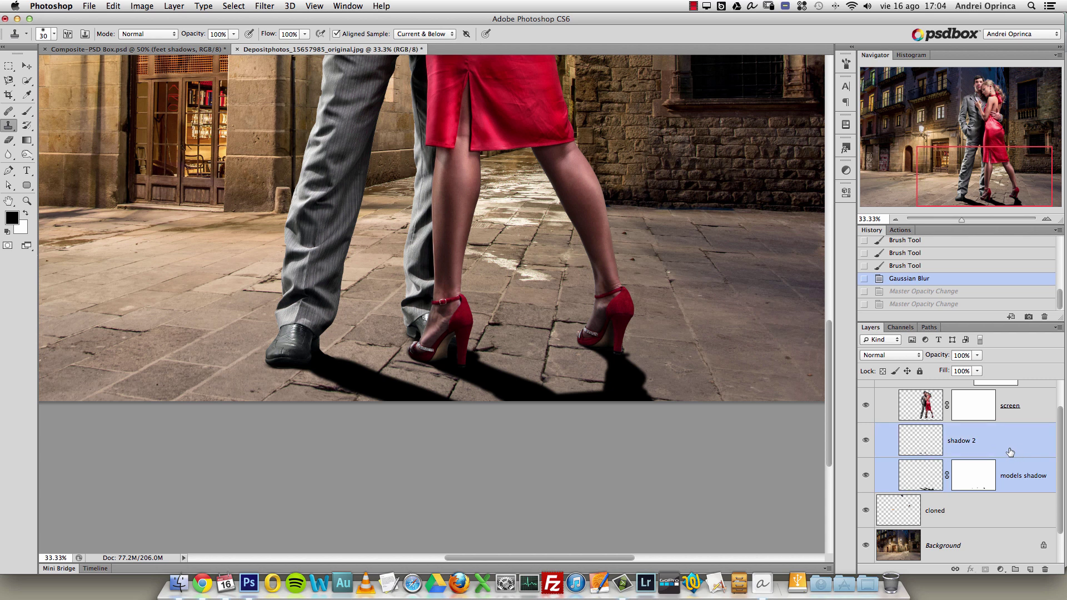
key("super+e")
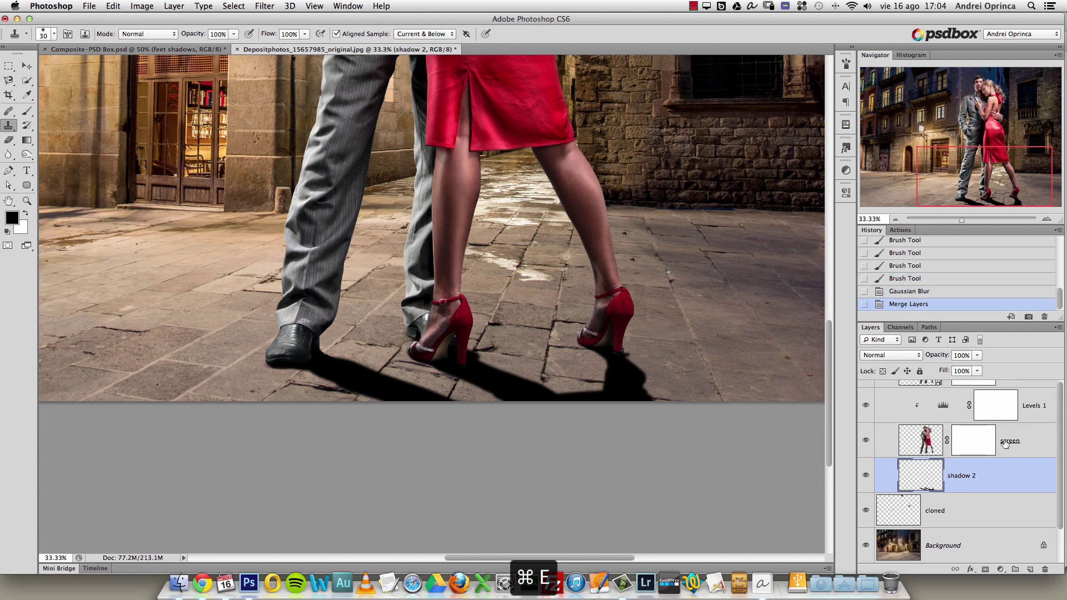
left_click(985, 570)
Set the merged shadow layer's opacity to 65% and keep its mask active.
left_click(977, 355)
left_click_drag(979, 367, 959, 369)
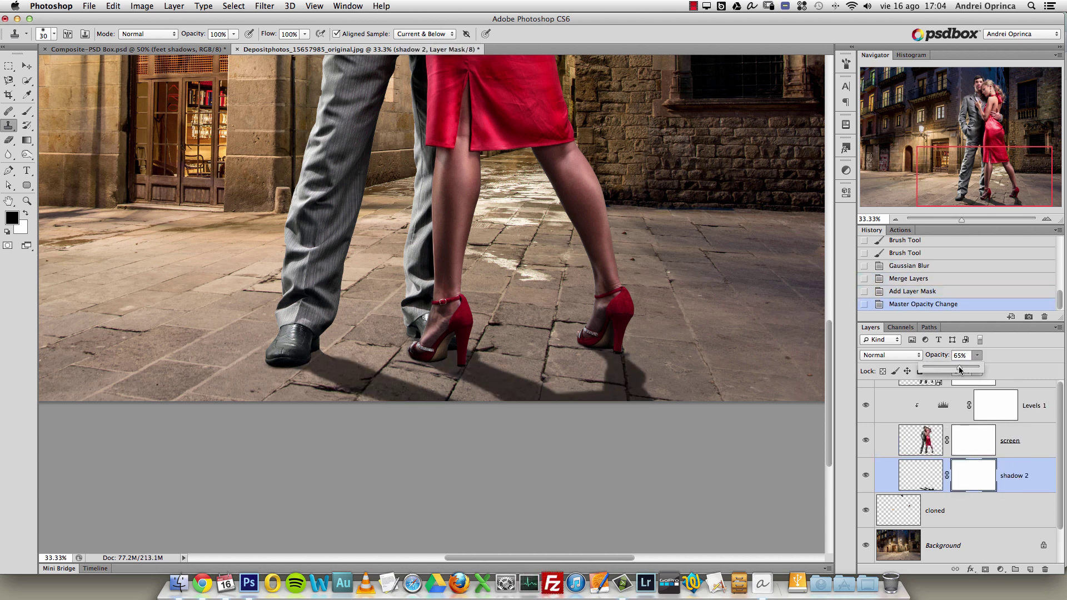
left_click(989, 483)
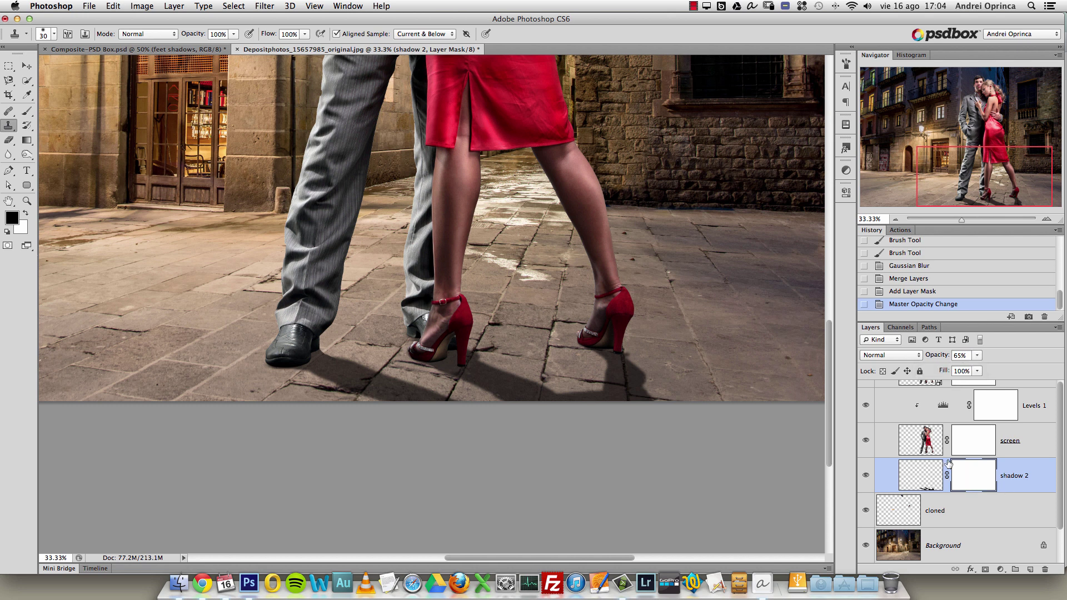
Fade the cast shadow toward the image's lower-right corner with a diagonal black-to-white mask gradient, and compare it with the mask disabled.
key("g")
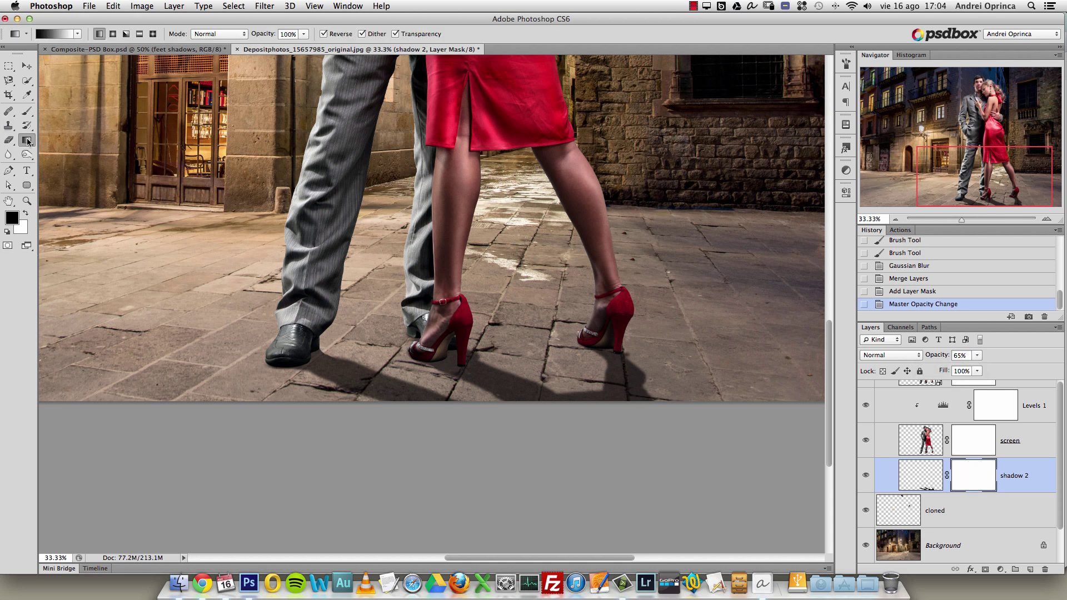
left_click(359, 273, "alt")
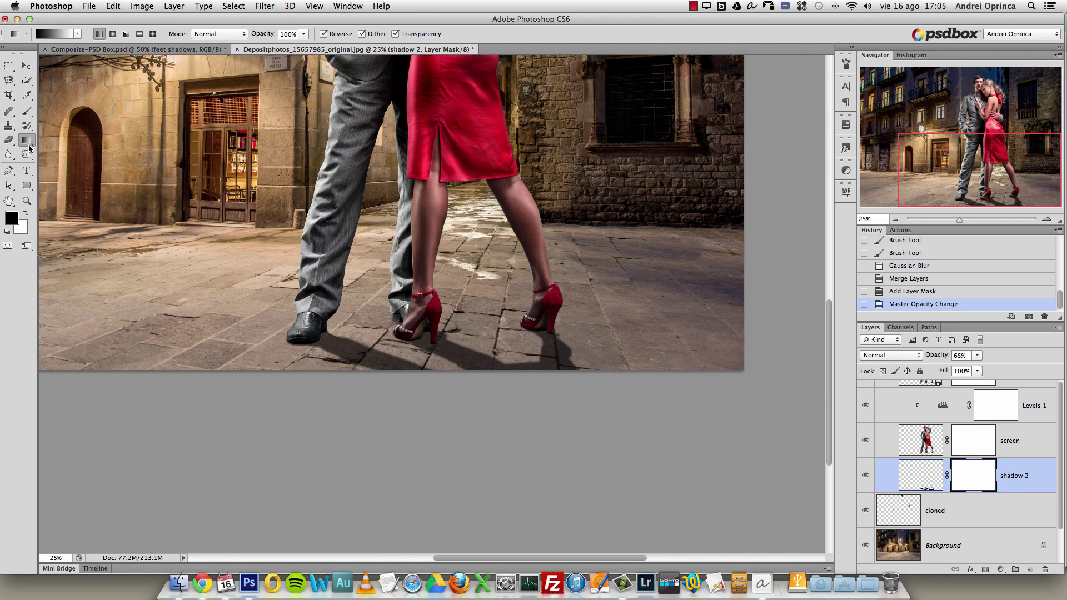
left_click_drag(416, 295, 577, 397)
left_click_drag(334, 294, 601, 457)
left_click_drag(424, 290, 542, 437)
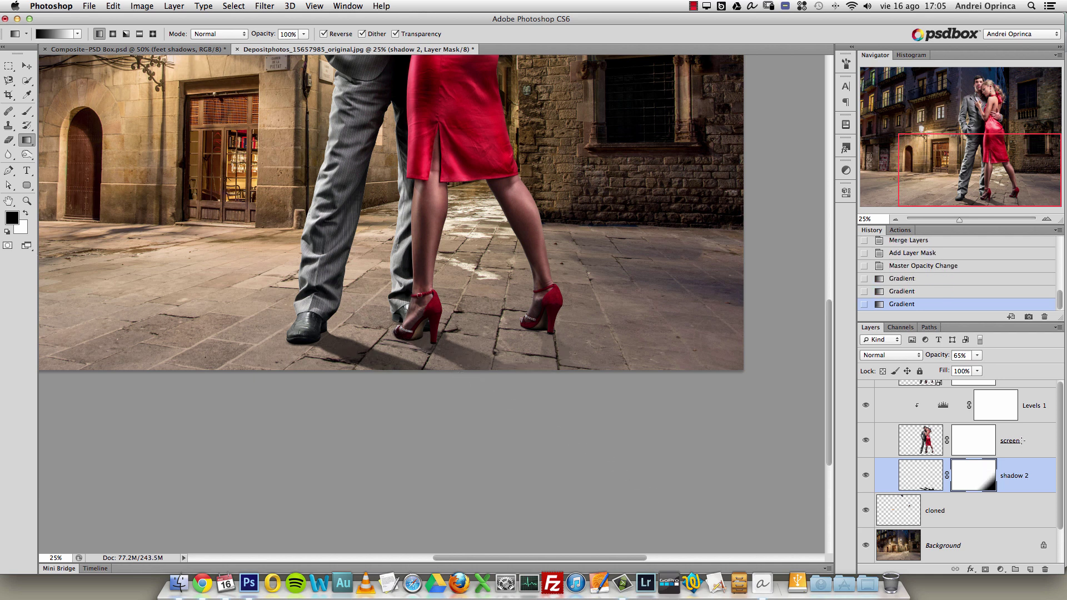
left_click_drag(409, 253, 543, 517)
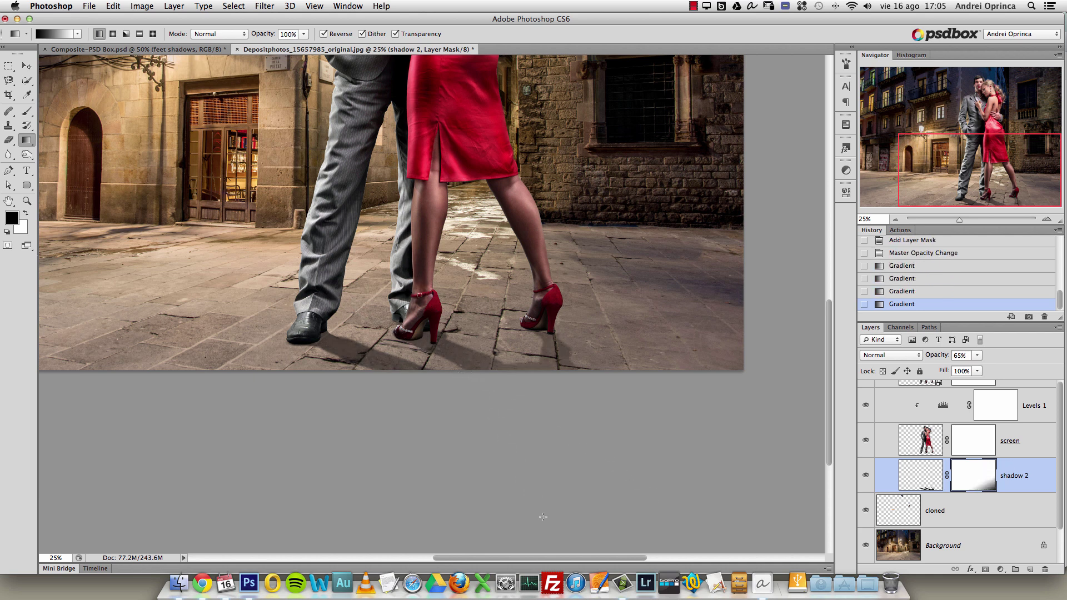
left_click_drag(591, 457, 586, 457)
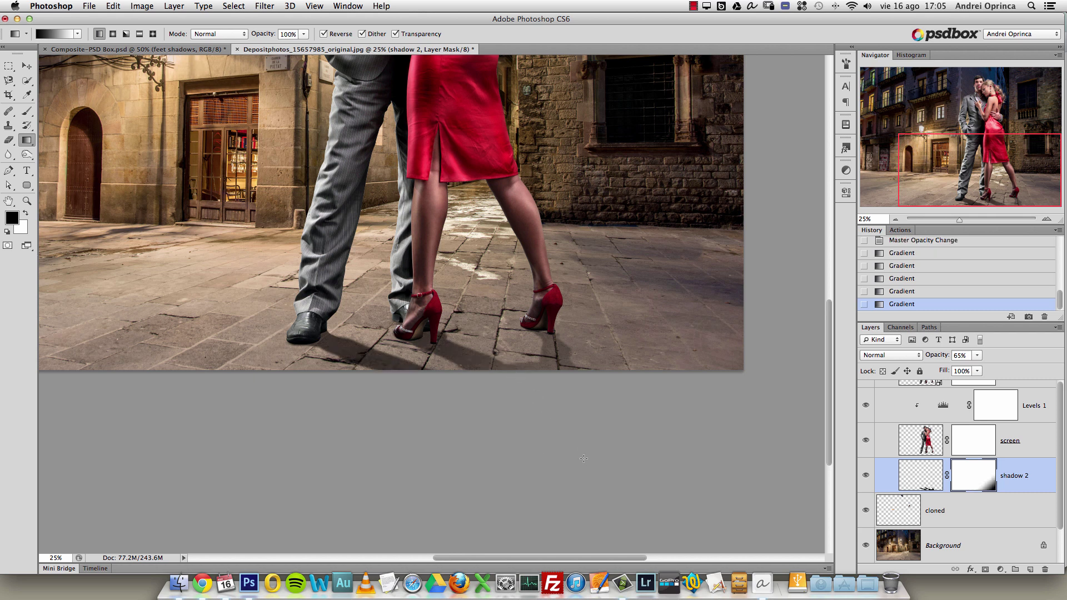
left_click(968, 483, "shift")
left_click(966, 479, "shift")
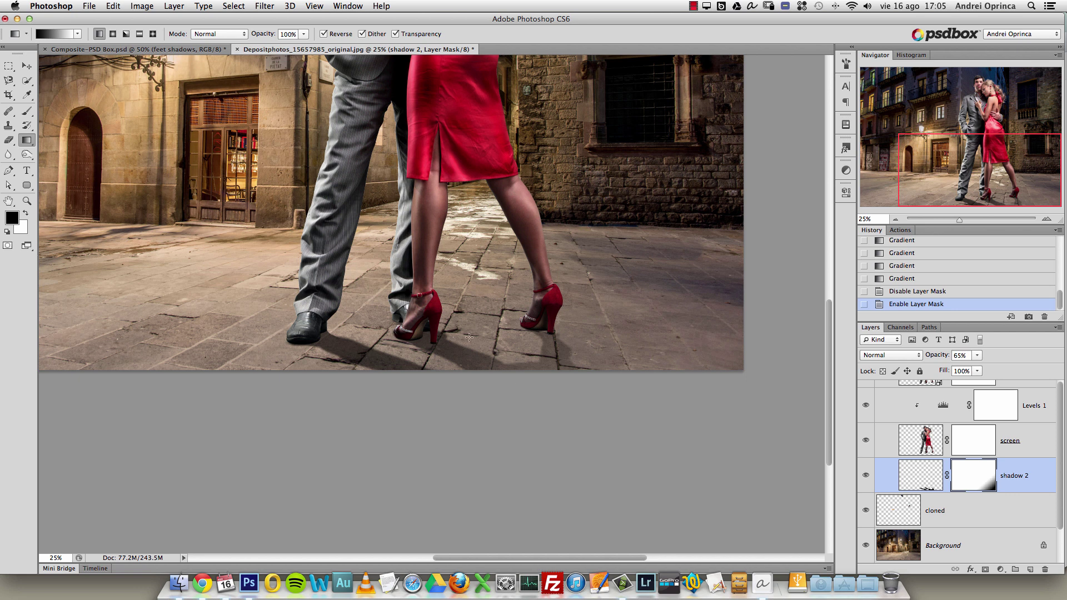
Try the shadow 2 layer mask at 65% density and compare the shadow with the mask disabled.
double_click(976, 481)
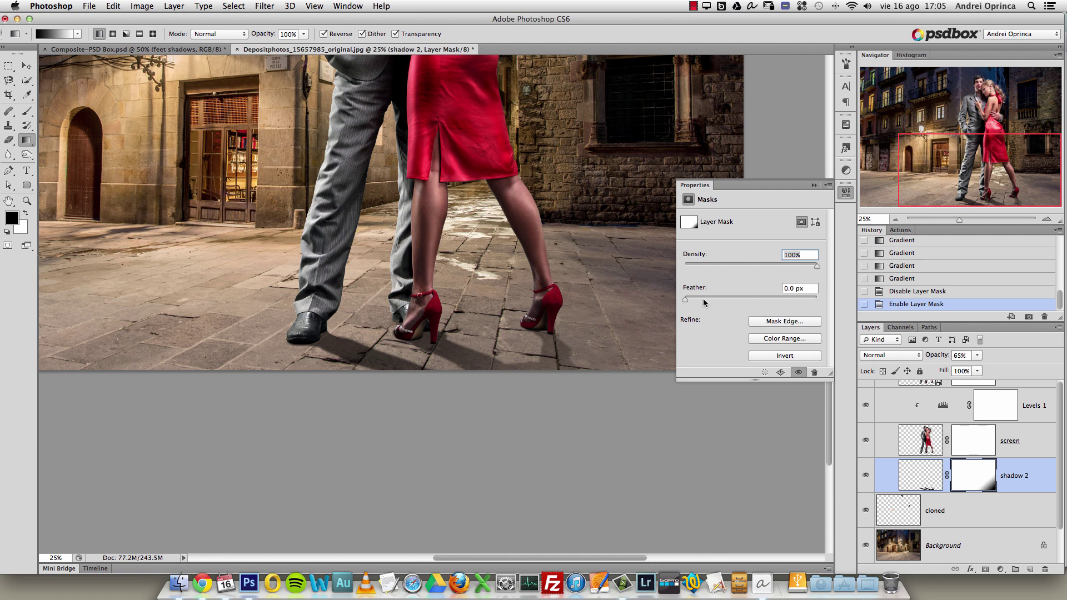
left_click_drag(814, 268, 770, 267)
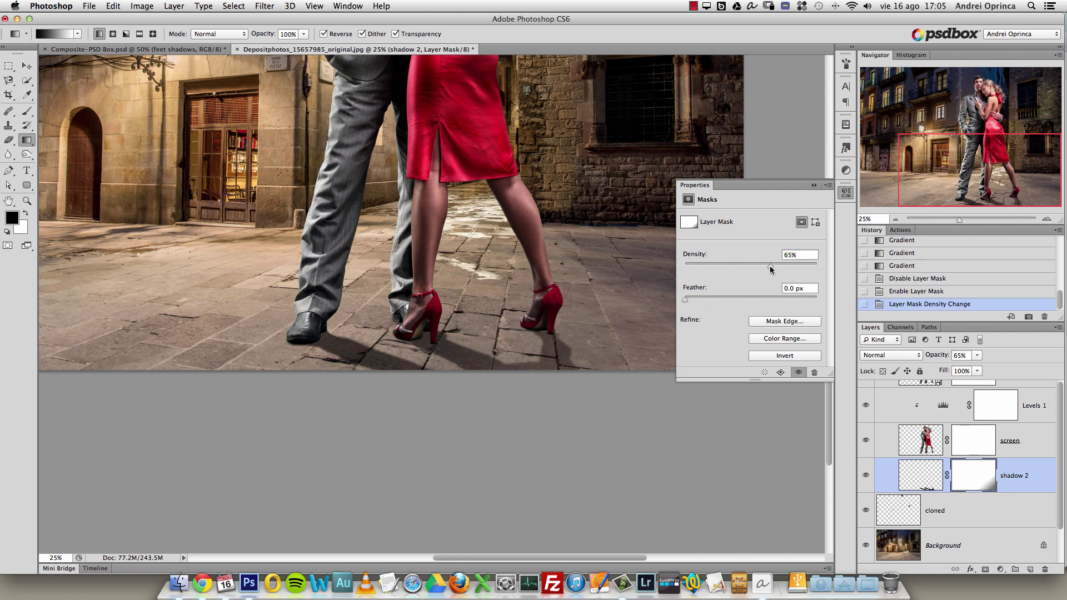
left_click(973, 485, "shift")
left_click(972, 489, "shift")
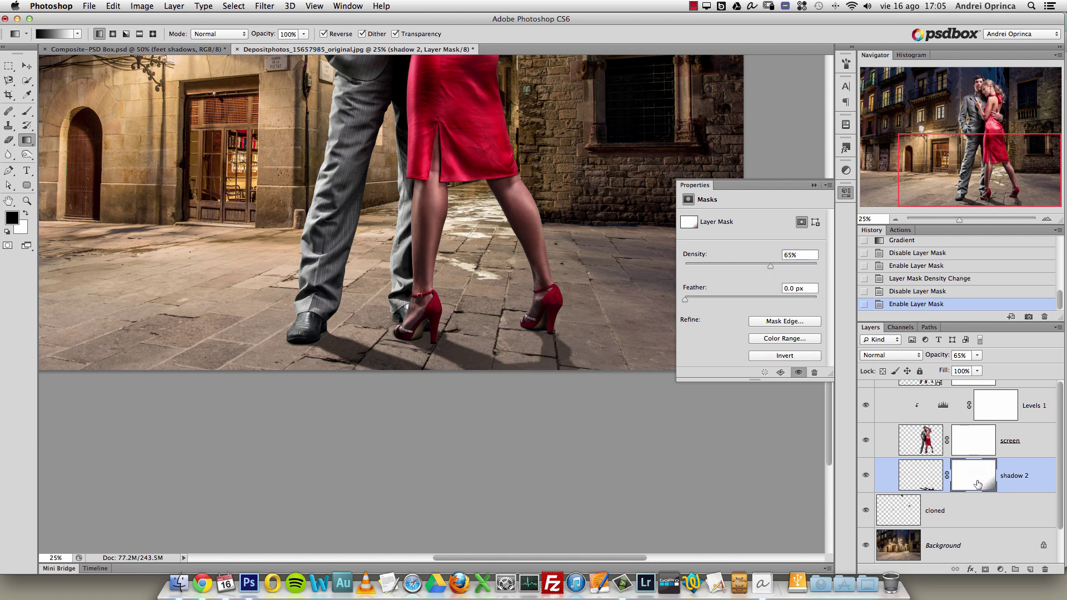
Display the shadow 2 mask on its own, bring its density back to 100%, and inspect its dark corner.
left_click(972, 489, "alt")
left_click_drag(770, 265, 817, 266)
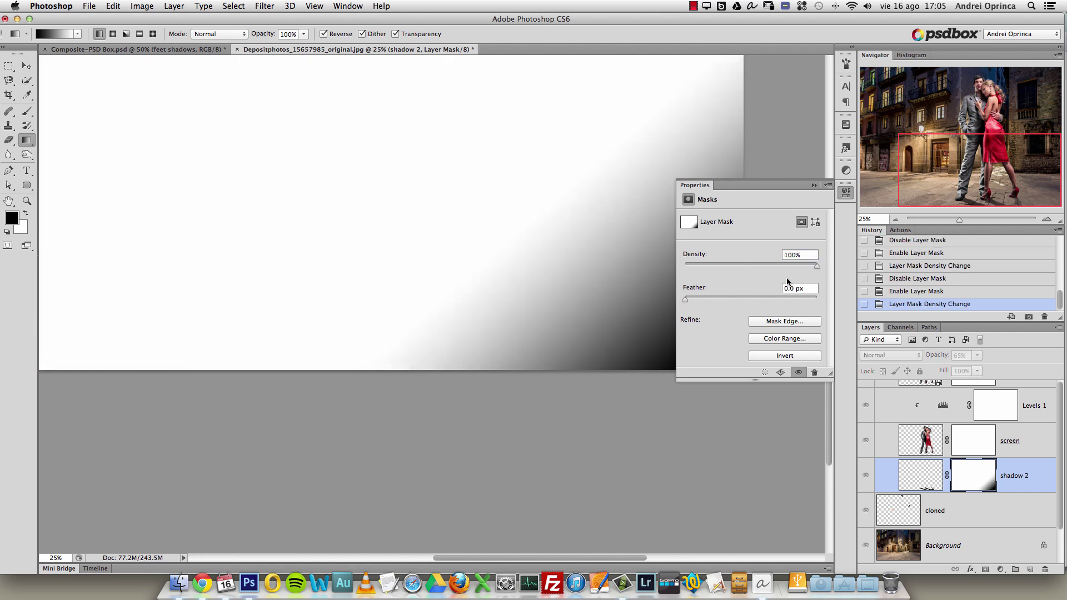
left_click_drag(569, 316, 469, 352)
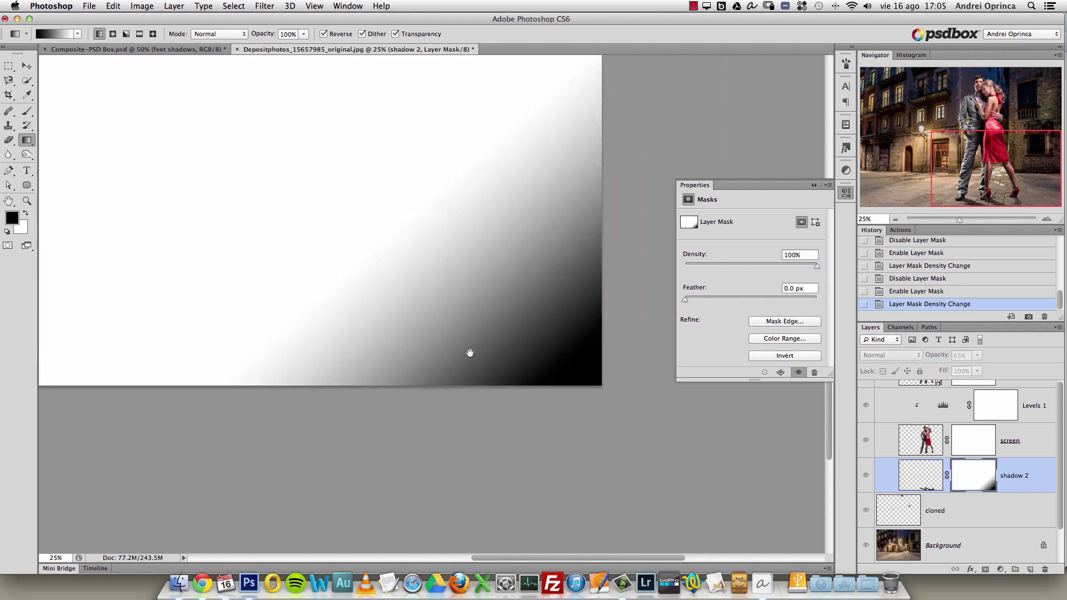
left_click(981, 483, "alt")
left_click(980, 483, "alt")
Try the shadow 2 mask at 73% density with a 701.2 px feather, and reset the feather to 0 px.
mouse_move(819, 266)
left_mouse_down()
mouse_move(772, 269)
mouse_move(760, 304)
mouse_move(751, 265)
mouse_move(803, 271)
left_mouse_up()
left_click_drag(779, 264, 781, 266)
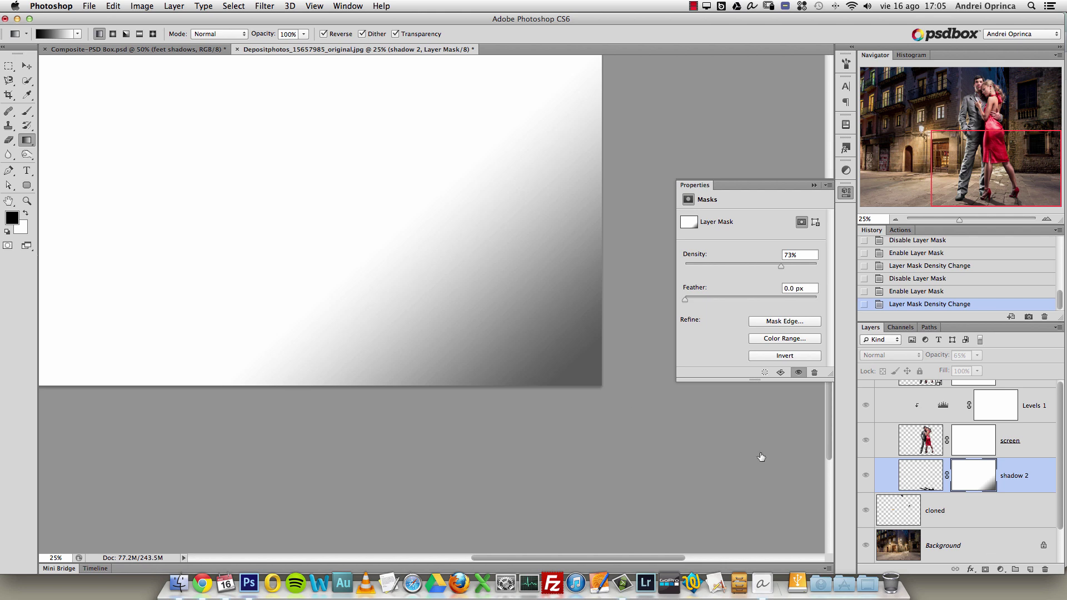
left_click_drag(686, 300, 797, 300)
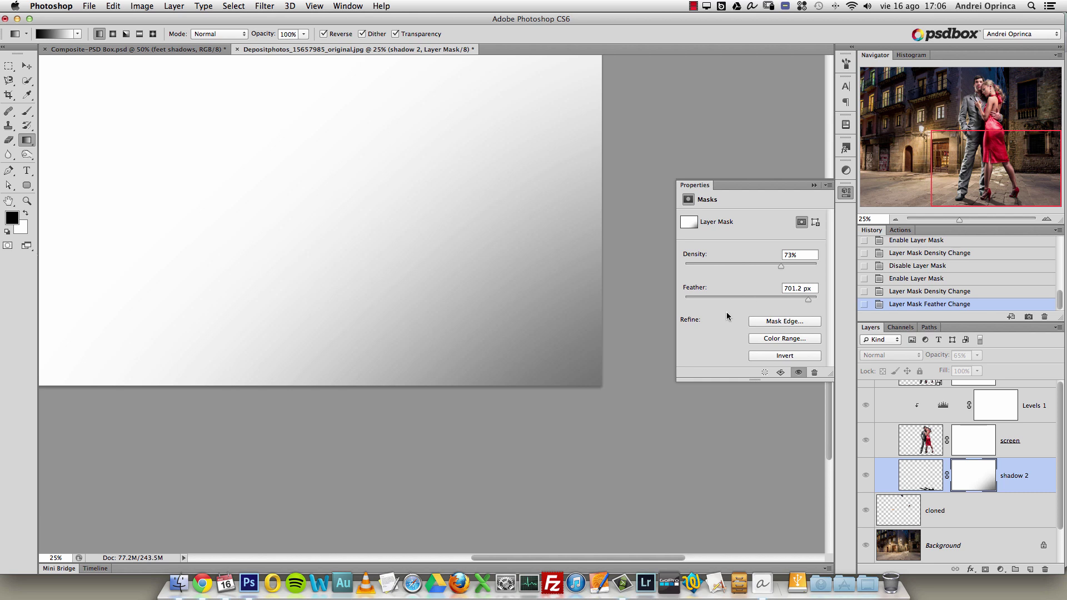
left_click_drag(807, 300, 648, 298)
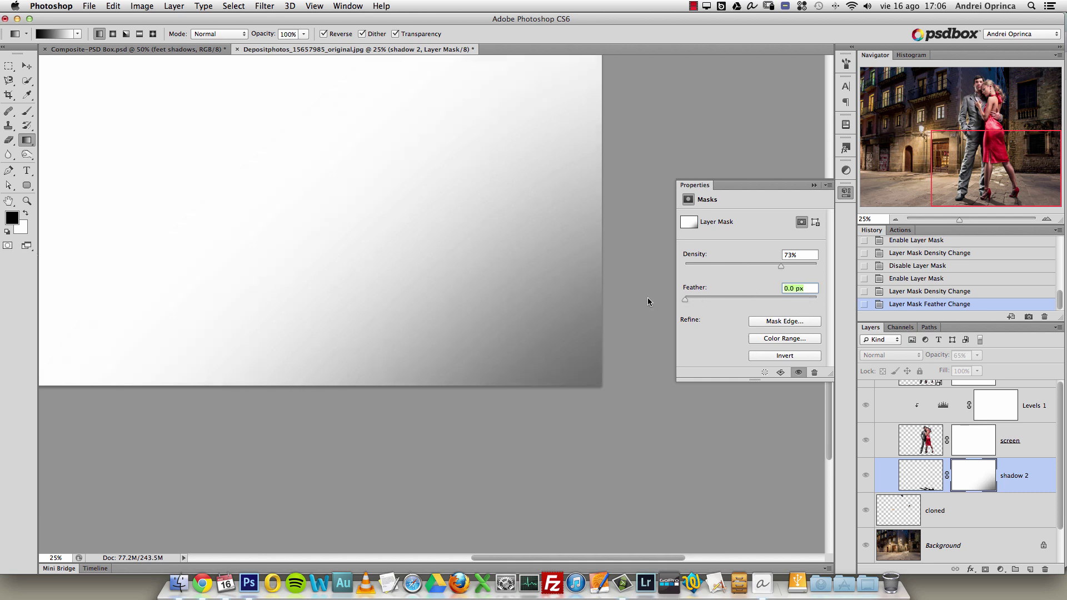
Set the shadow 2 mask's density to 74% while viewing the full composite, and compare it with the mask disabled.
left_click_drag(783, 265, 803, 266)
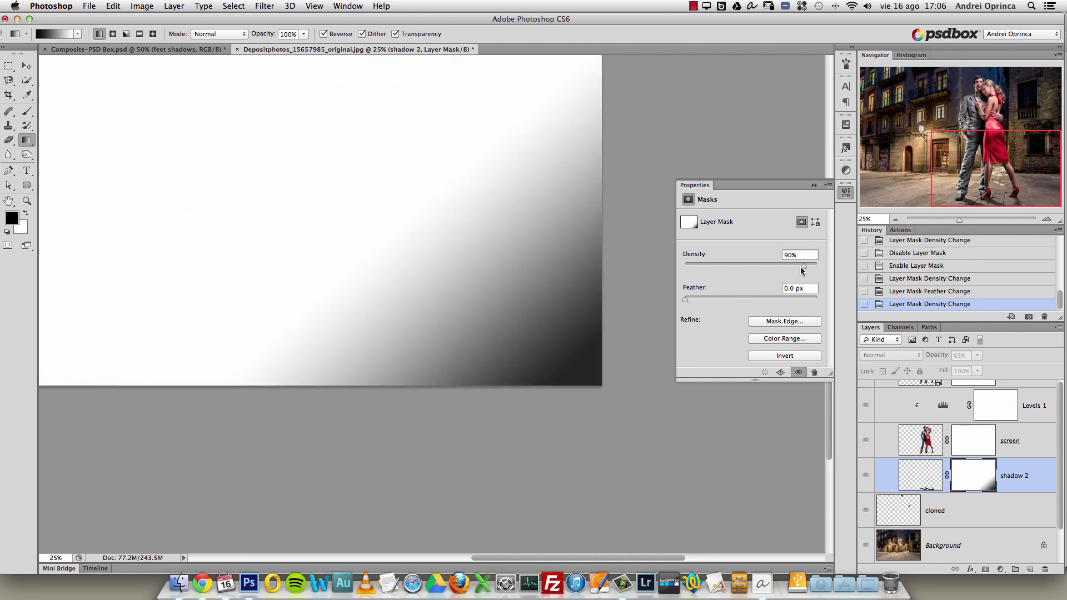
left_click(973, 473, "alt")
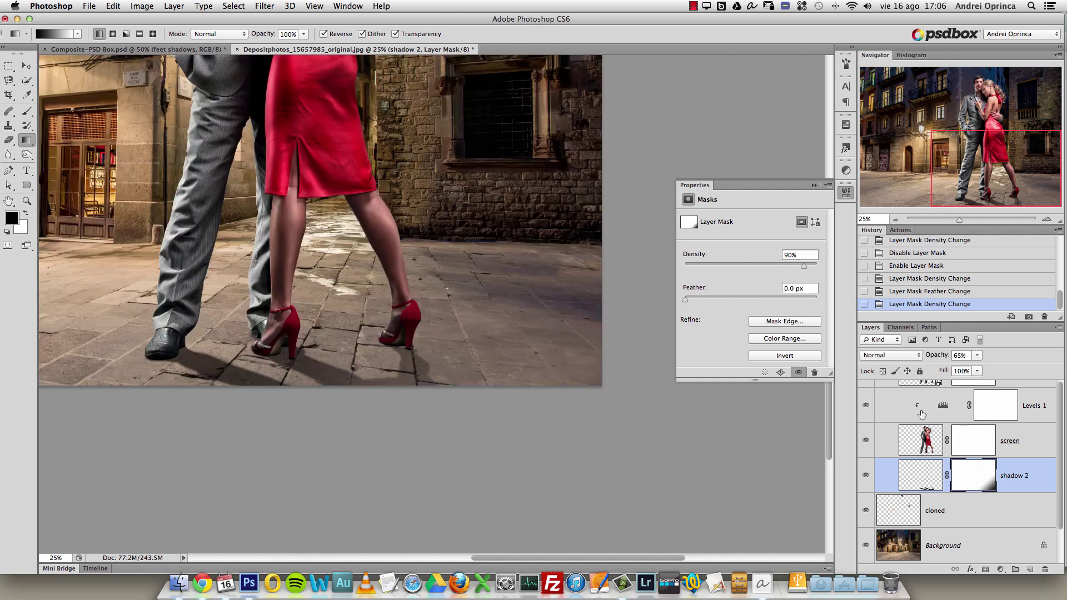
left_click_drag(809, 271, 784, 267)
left_click(956, 466, "shift")
left_click(957, 466, "shift")
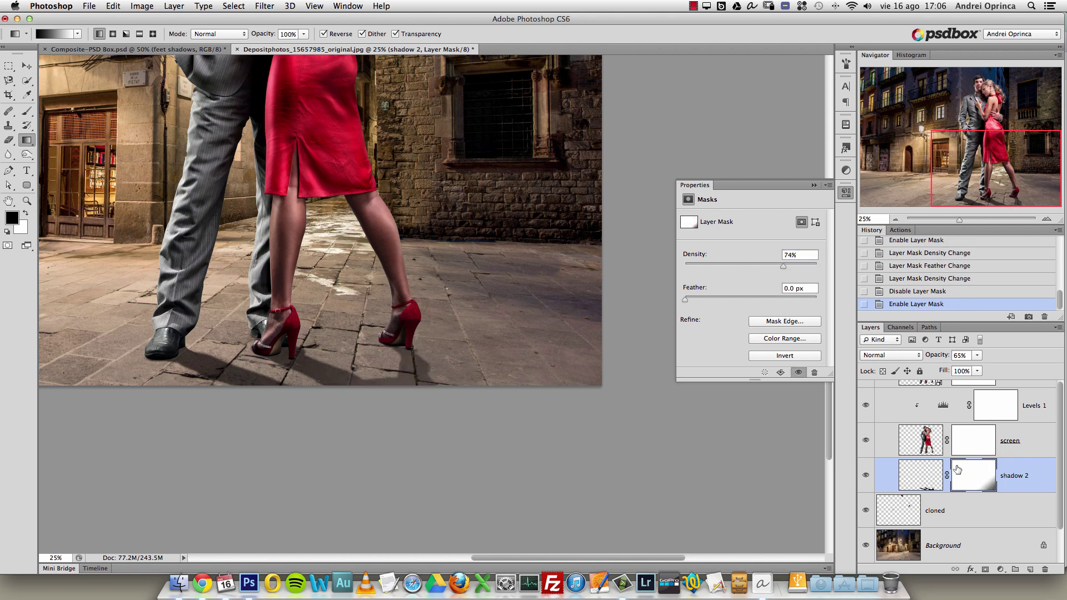
left_click(814, 185)
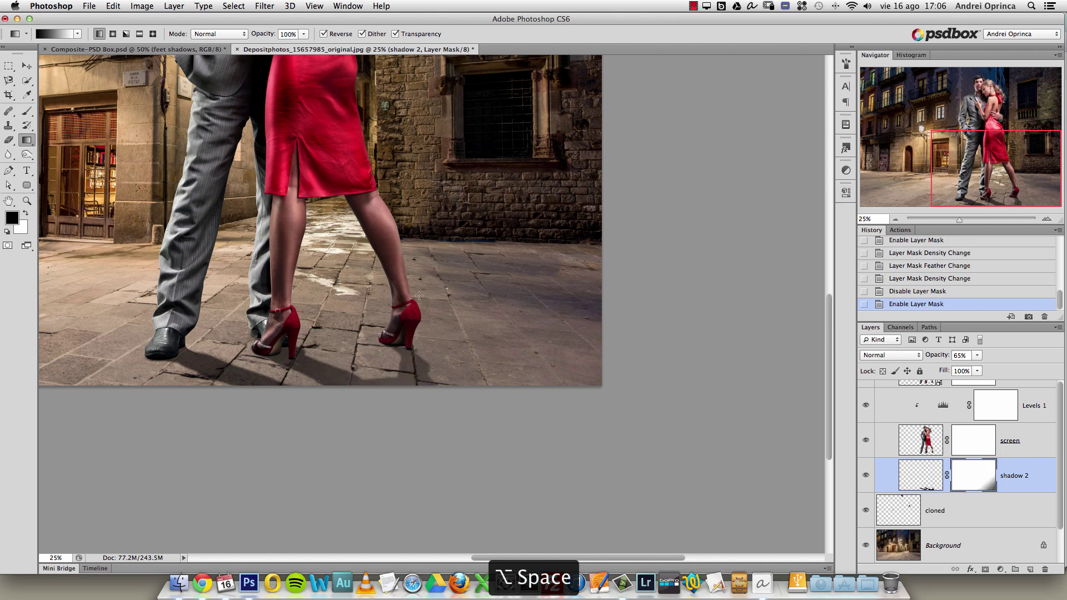
Collapse the models layer group and add a new empty layer above it.
left_click(414, 315, "alt")
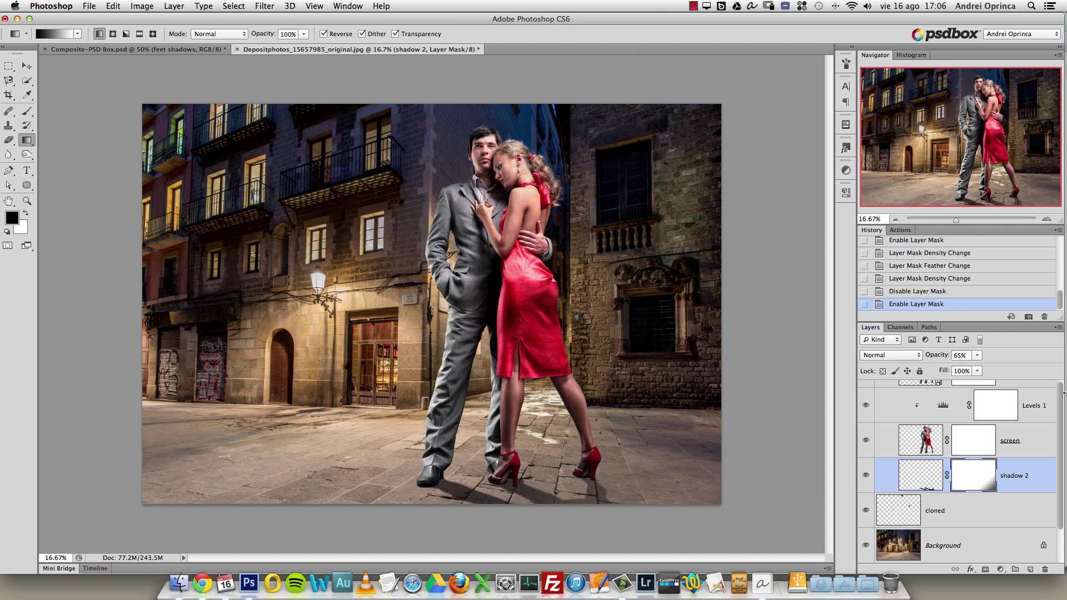
scroll(1038, 402, "up", 2)
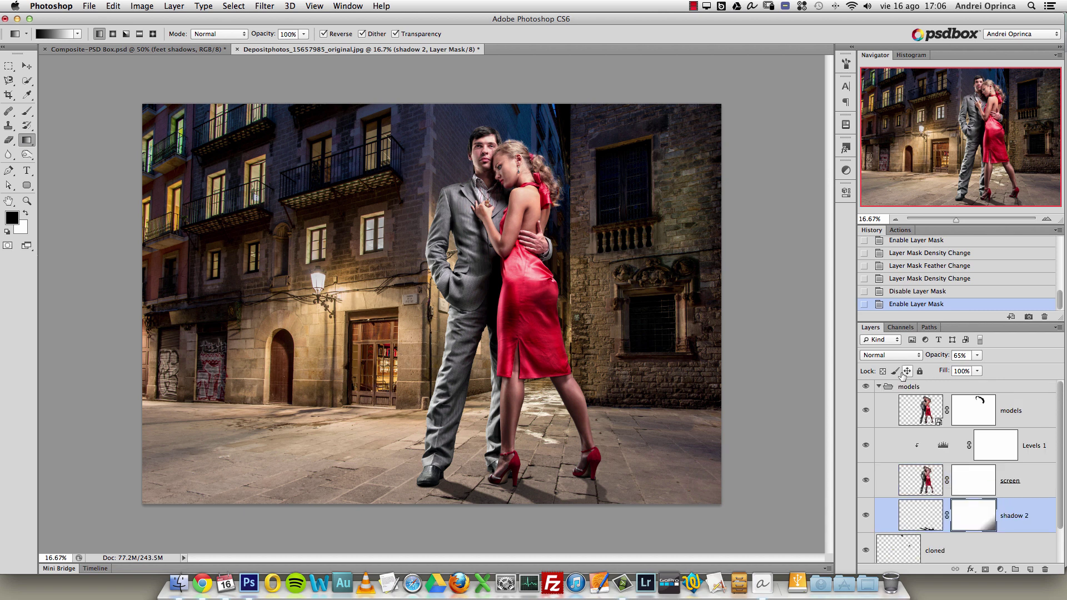
left_click(878, 387)
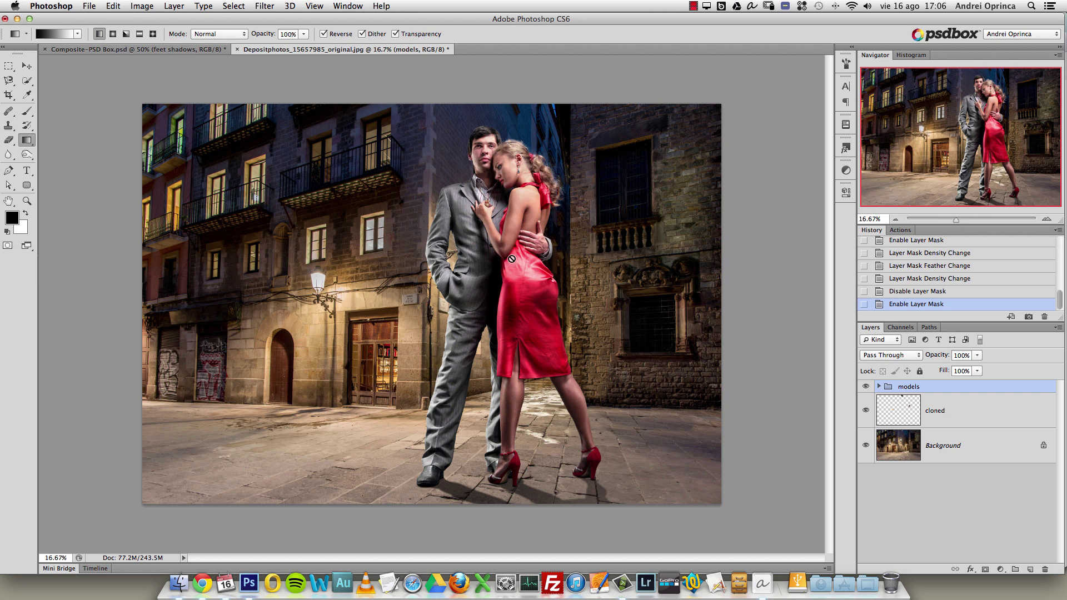
left_click(1030, 569)
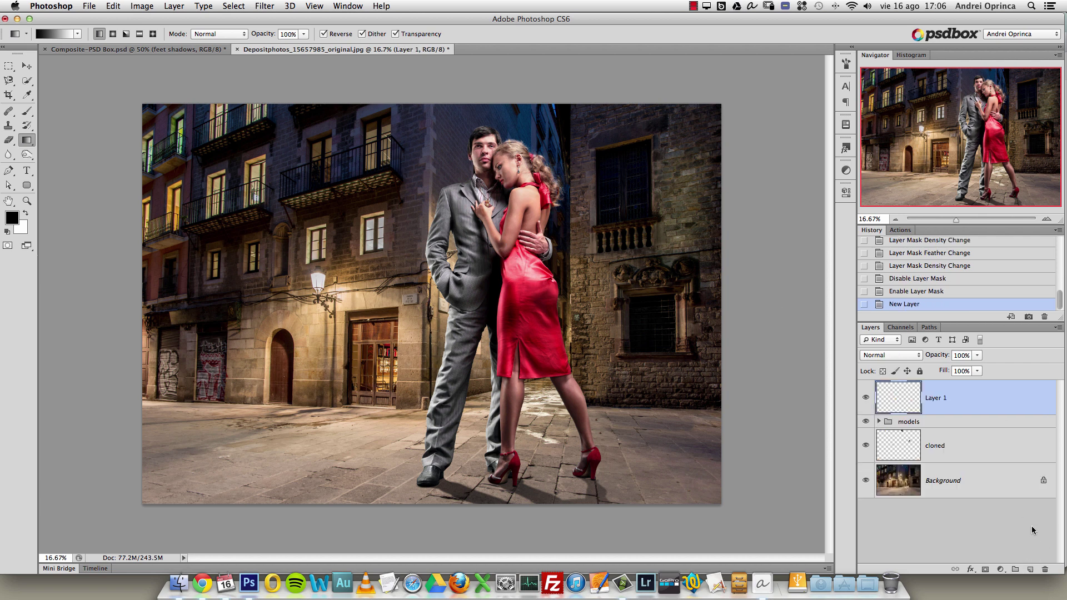
left_click(1022, 448)
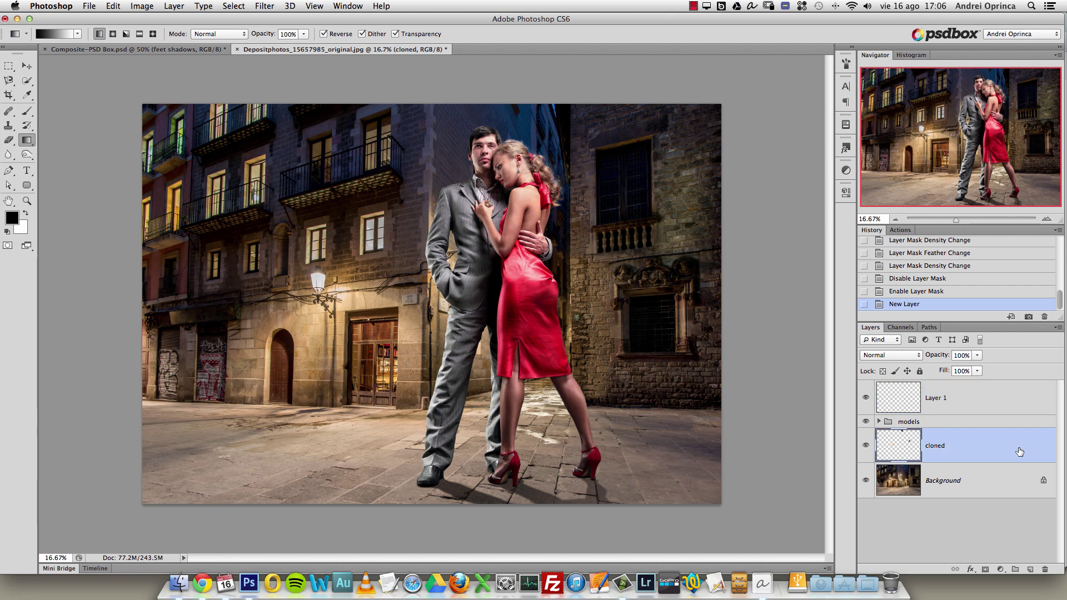
left_click(1008, 411)
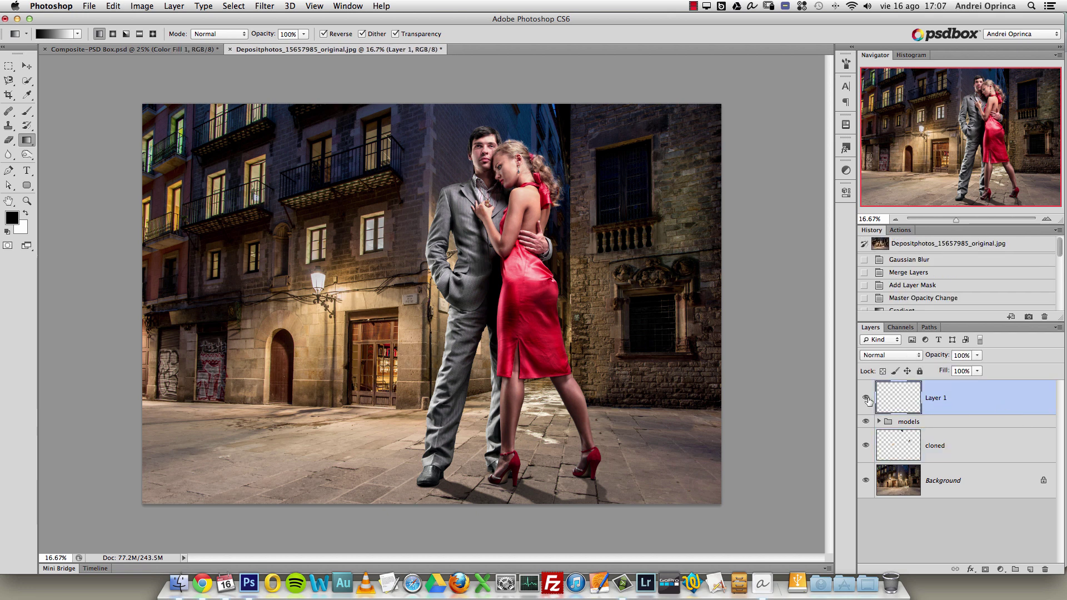
Add a Curves adjustment layer at the top of the layer stack and delete the empty Layer 1.
left_click(1000, 569)
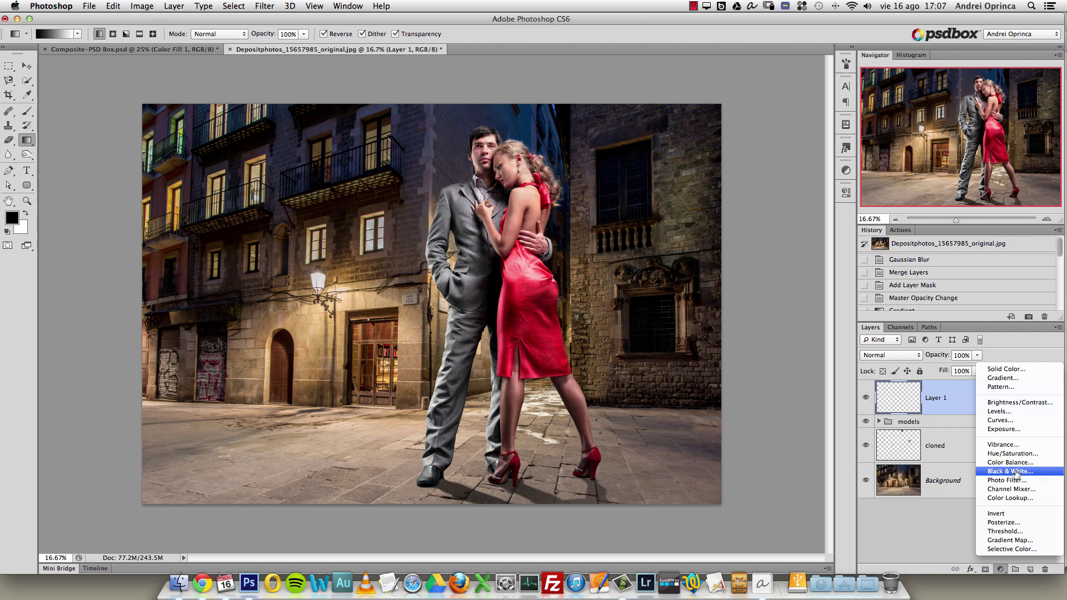
left_click(1008, 421)
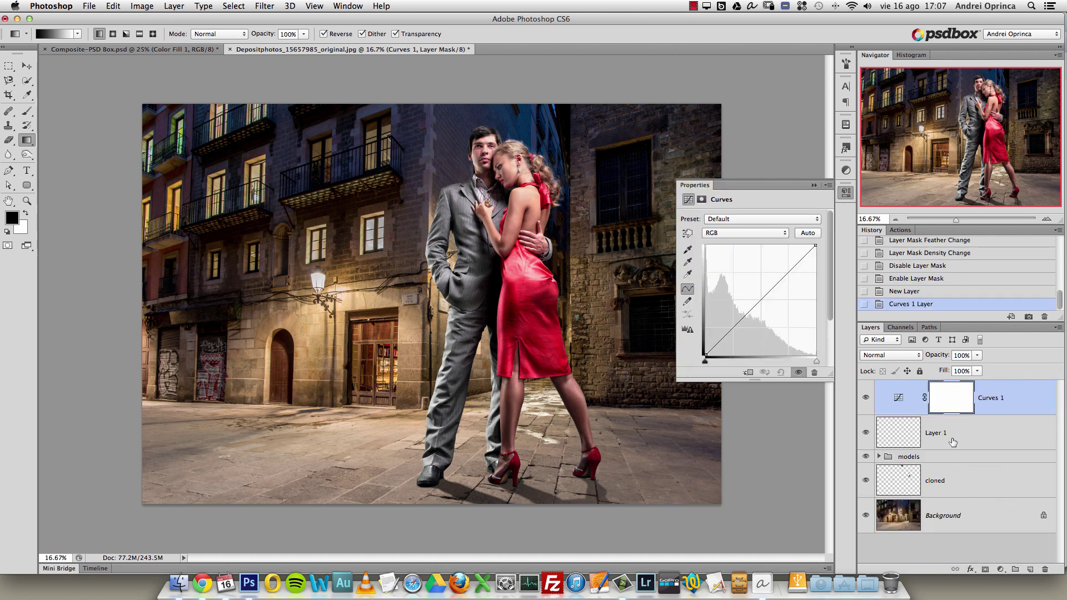
left_click_drag(1013, 432, 1044, 569)
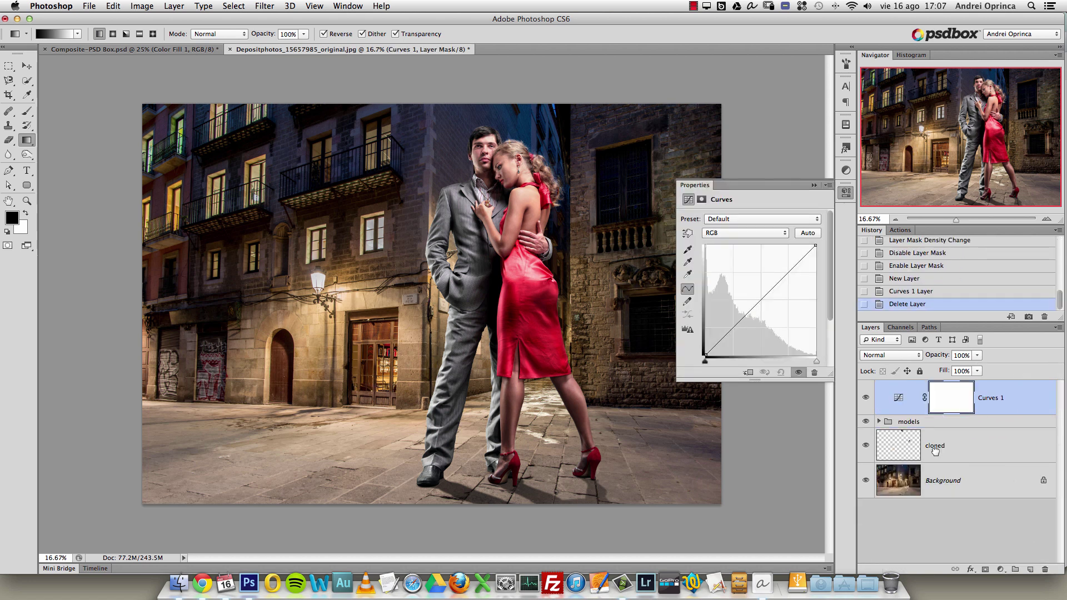
Raise the shadow end of the Curves layer's Blue channel slightly to tint the dark areas blue.
mouse_move(760, 300)
left_mouse_down()
mouse_move(744, 277)
mouse_move(759, 300)
left_mouse_up()
left_click(736, 233)
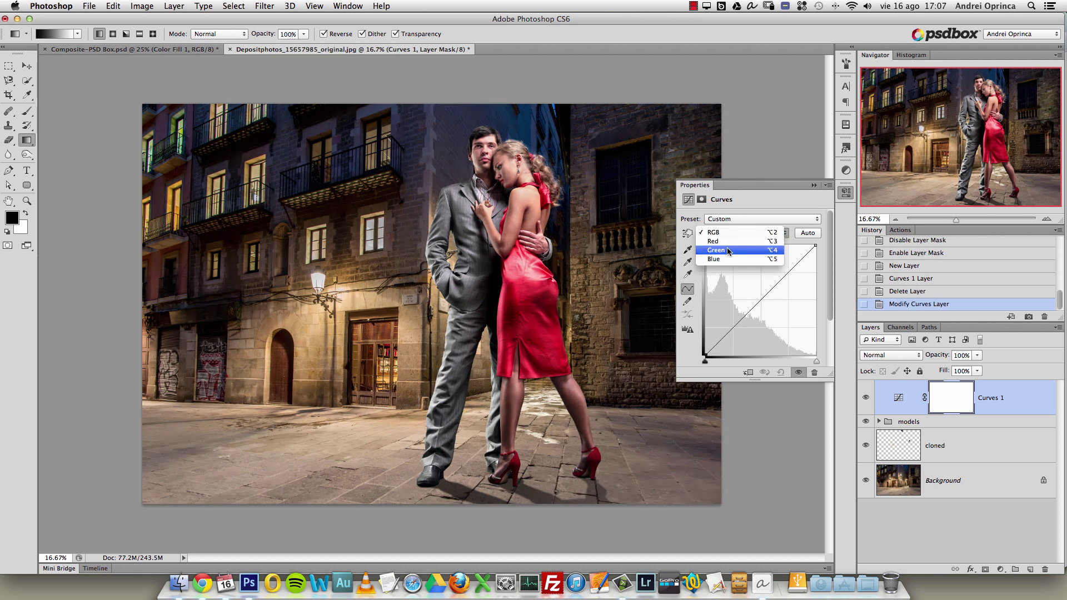
left_click(722, 259)
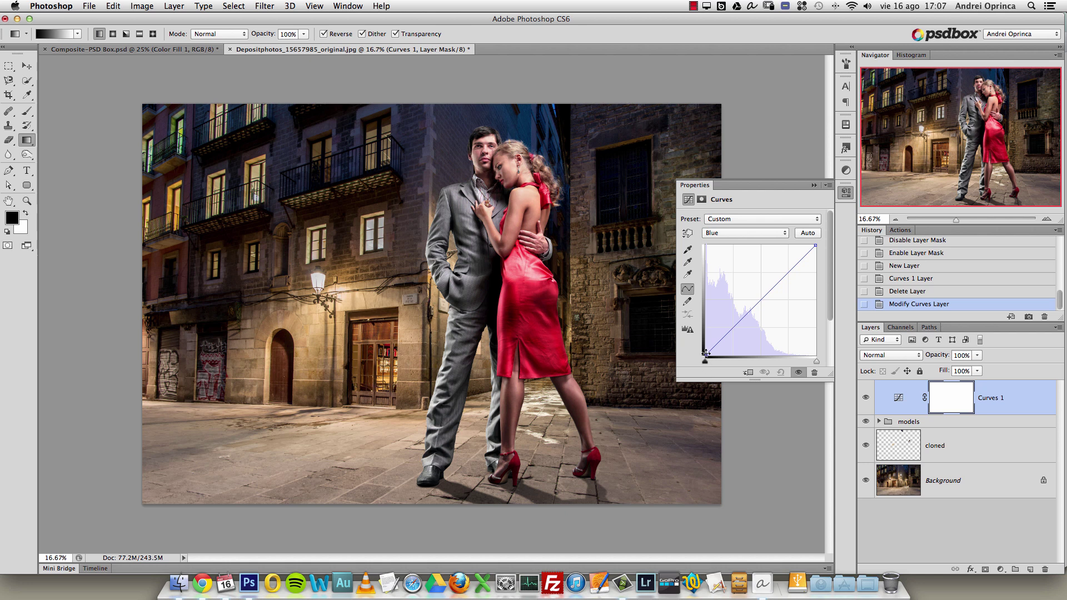
left_click_drag(704, 354, 698, 346)
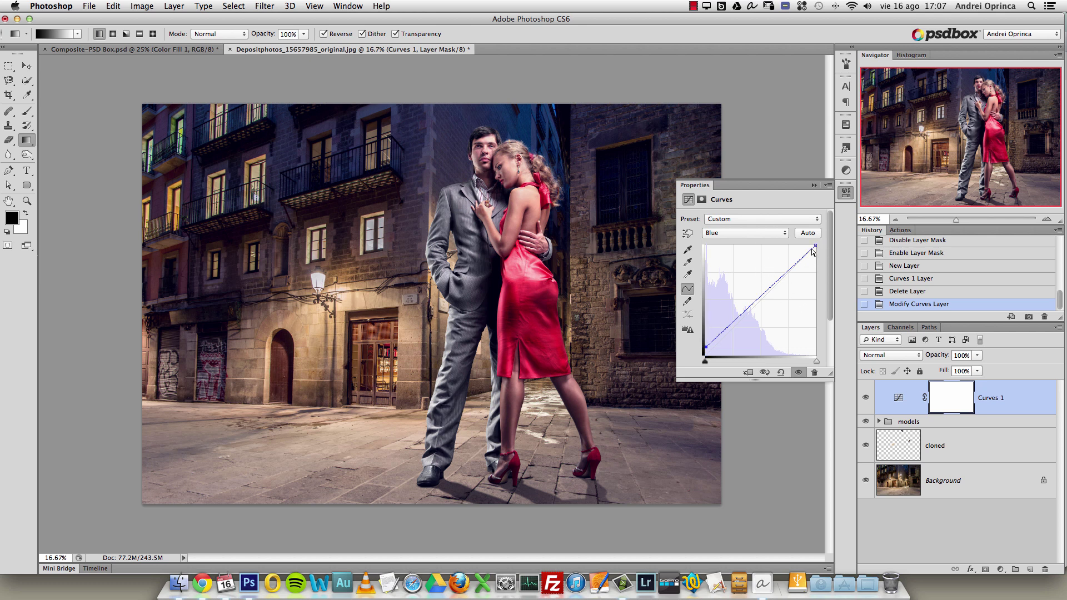
mouse_move(816, 245)
left_mouse_down()
mouse_move(817, 256)
mouse_move(818, 236)
left_mouse_up()
left_click_drag(820, 252, 821, 237)
Lower the shadow range of the Curves layer's Red channel slightly, and compare the image with the Curves layer hidden.
left_click(748, 234)
left_click(747, 212)
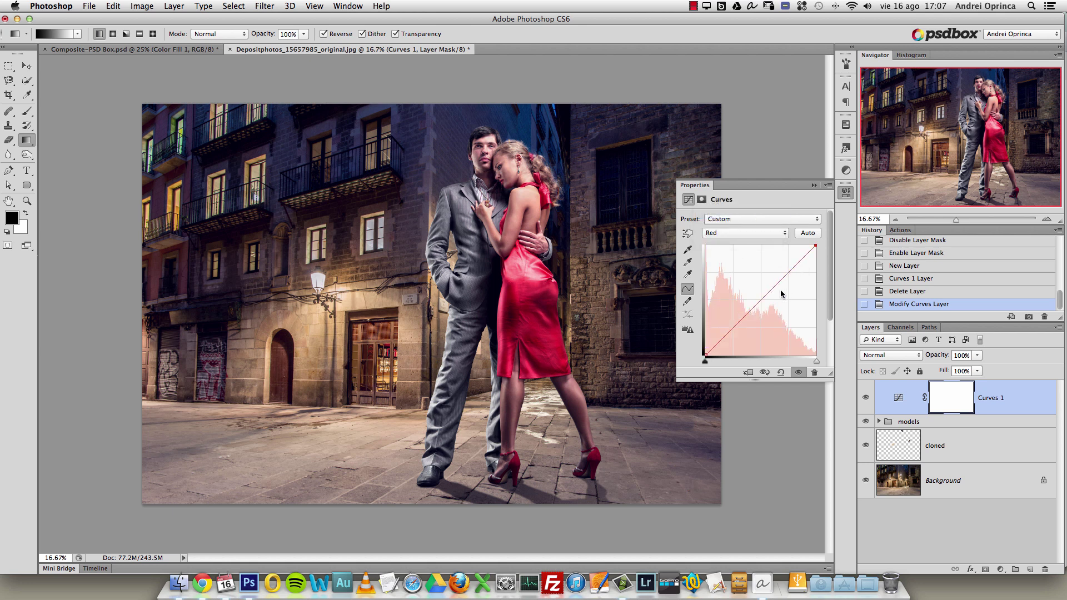
left_click_drag(727, 336, 735, 330)
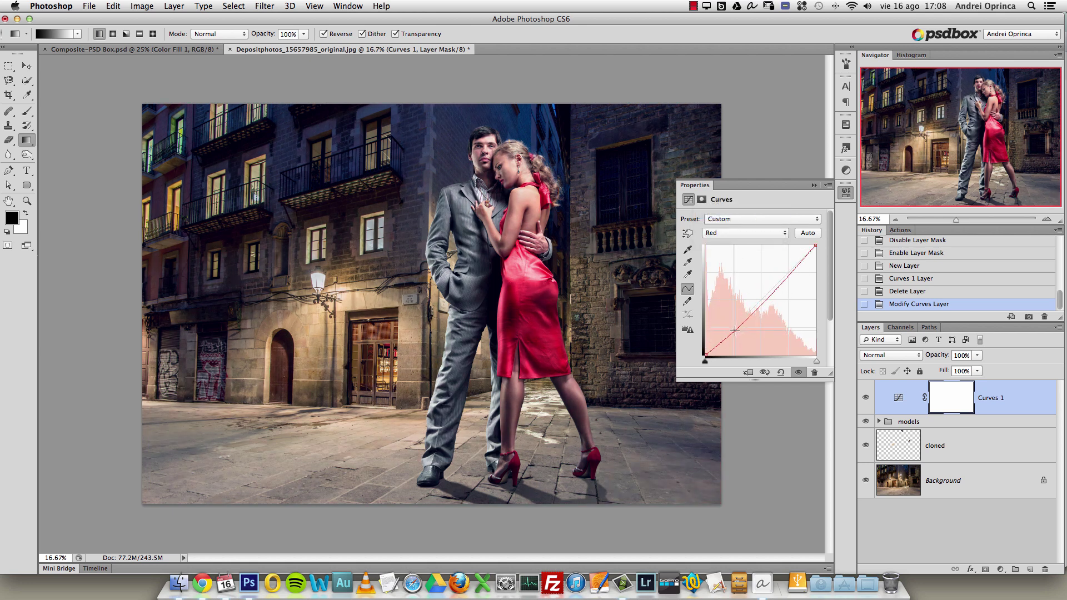
left_click(865, 398)
left_click(866, 397)
left_click(865, 398)
left_click(866, 398)
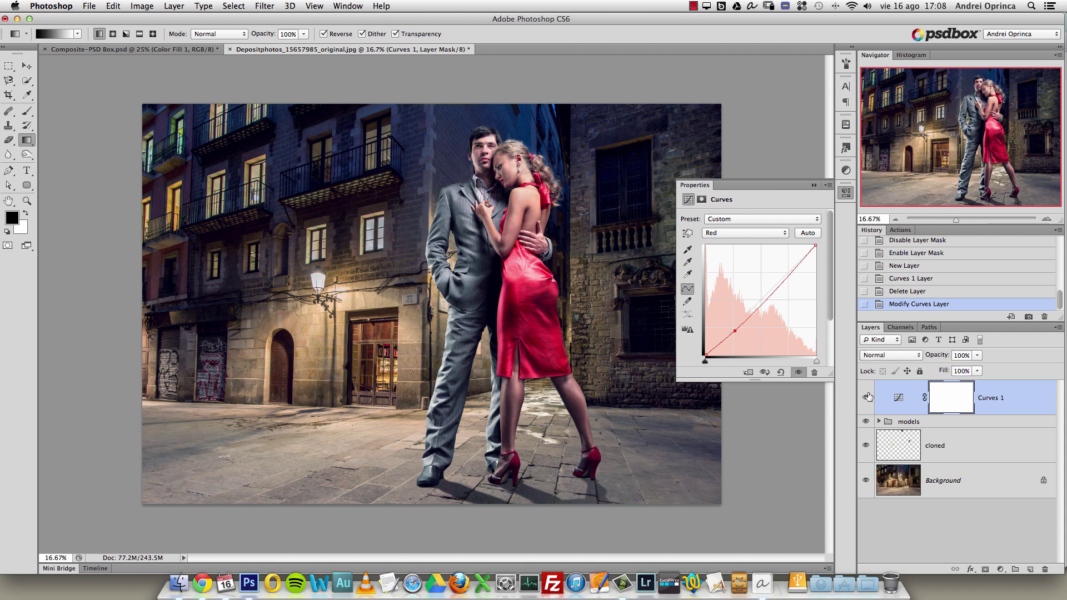
left_click(819, 183)
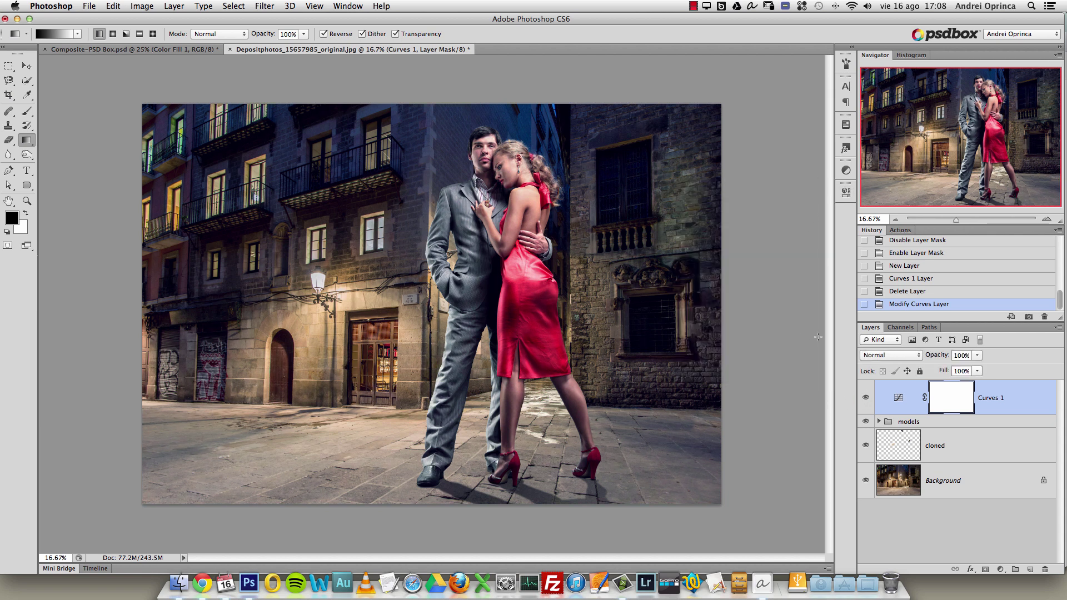
Add a Solid Color fill layer above Curves 1 in a very dark violet-blue with a hue of 264°.
left_click(1001, 570)
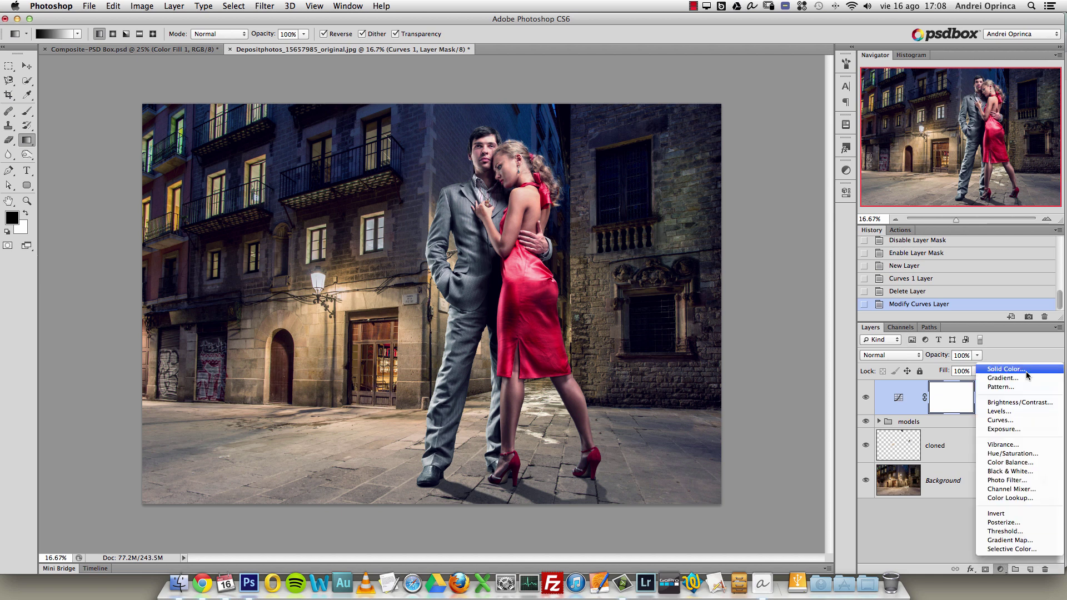
left_click(1006, 369)
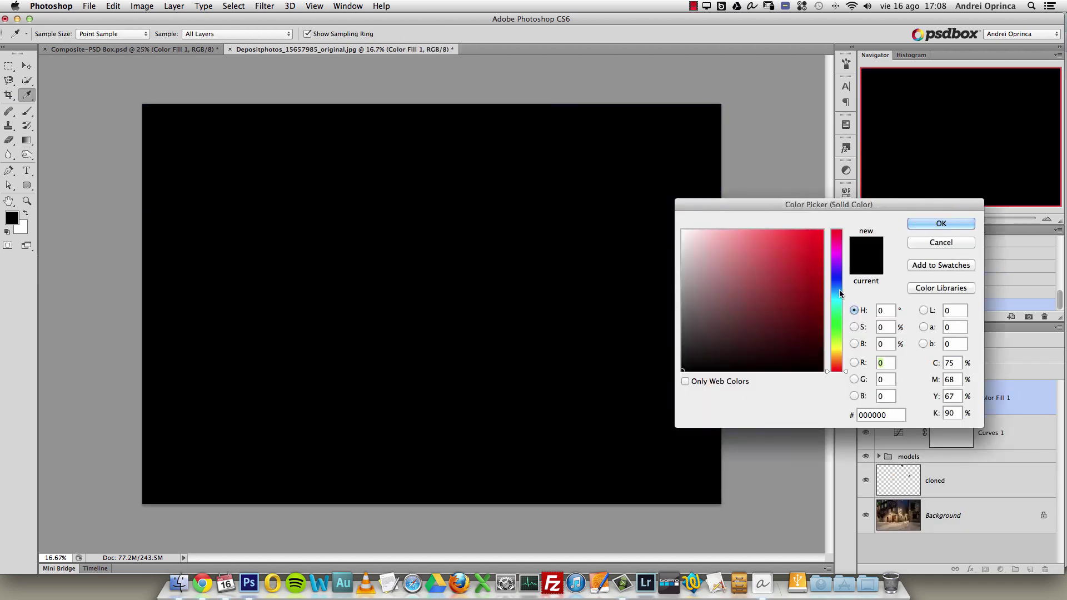
left_click(837, 265)
left_click(837, 269)
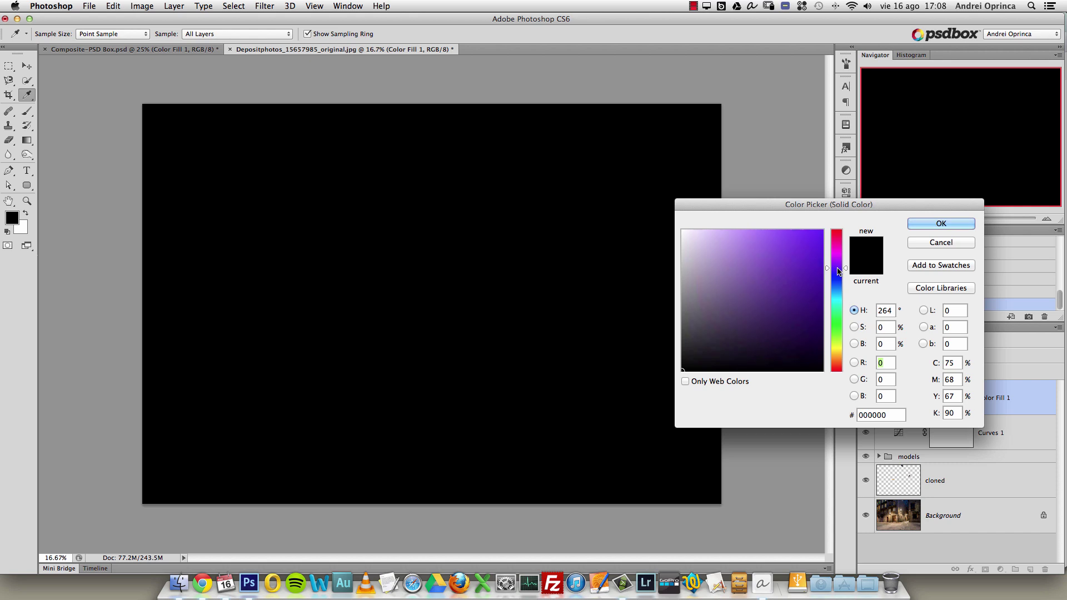
left_click_drag(762, 353, 741, 356)
key("Return")
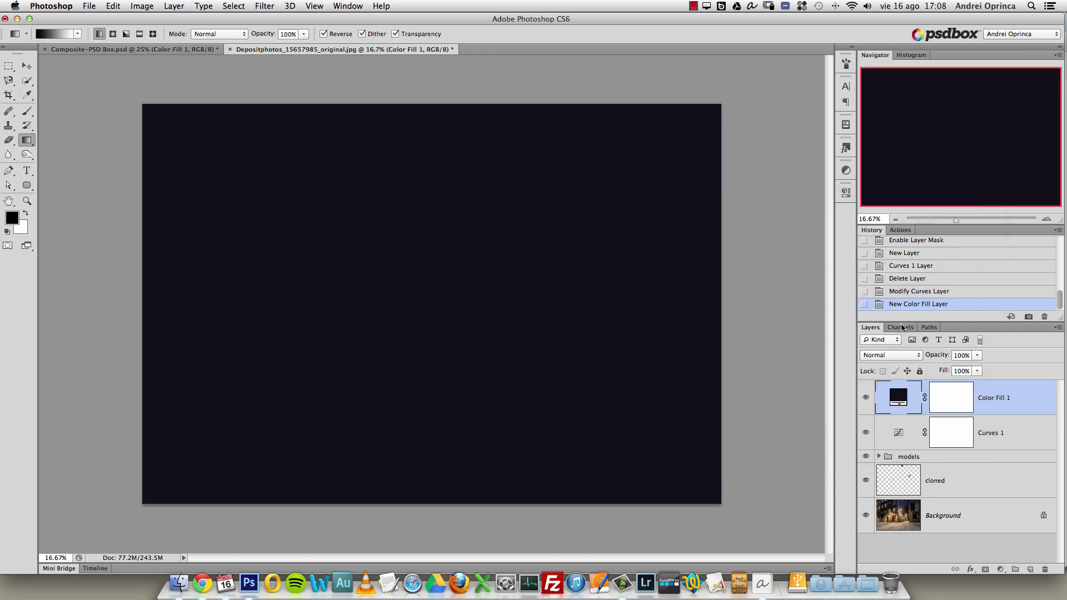
Set the Color Fill 1 layer's blend mode to Exclusion and compare the image with the layer hidden.
left_click(880, 358)
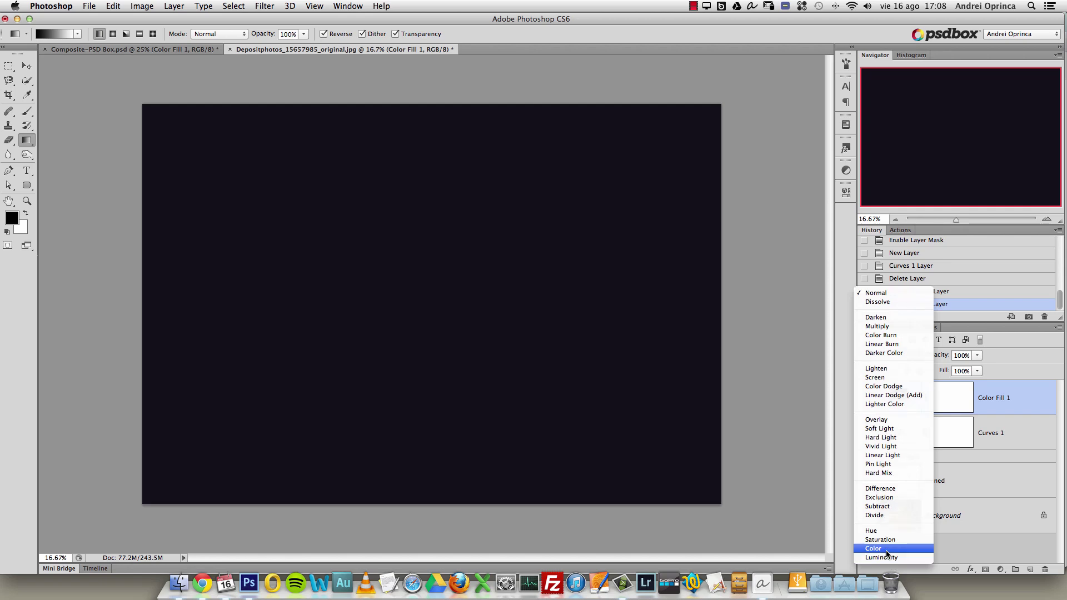
left_click(879, 498)
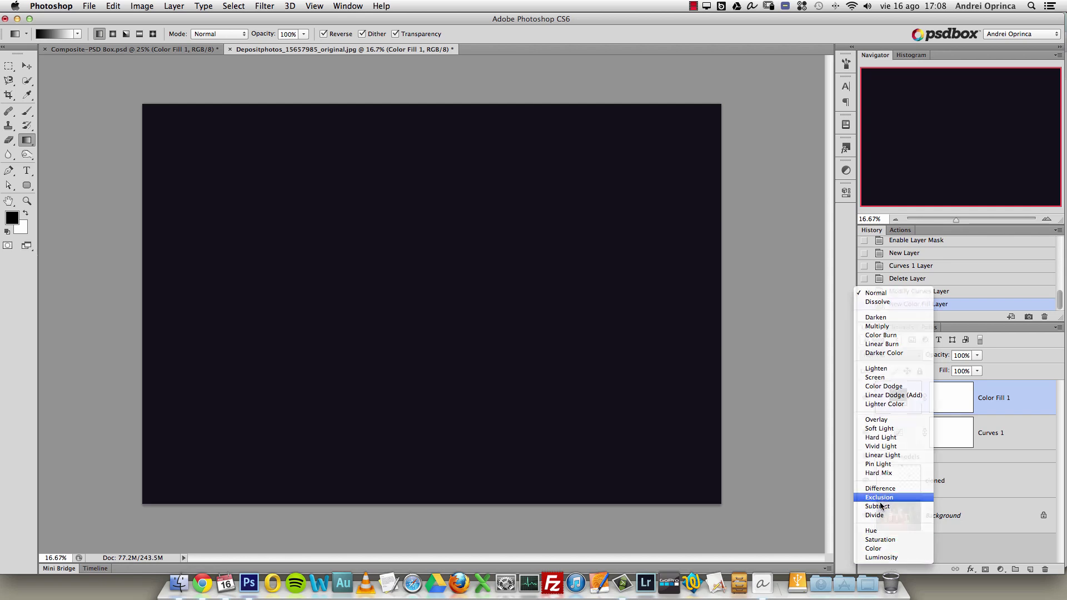
left_click(865, 398)
left_click(865, 398)
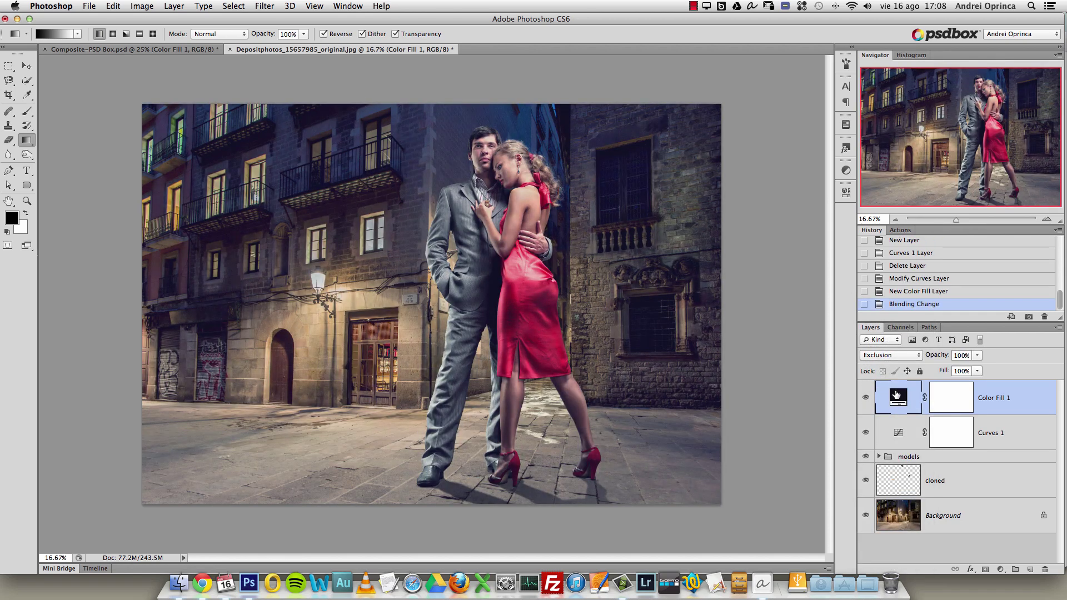
Change the Color Fill 1 layer's colour to a very dark blue, #0c0f1d, with hue 230°, saturation 58% and brightness 11%.
double_click(892, 399)
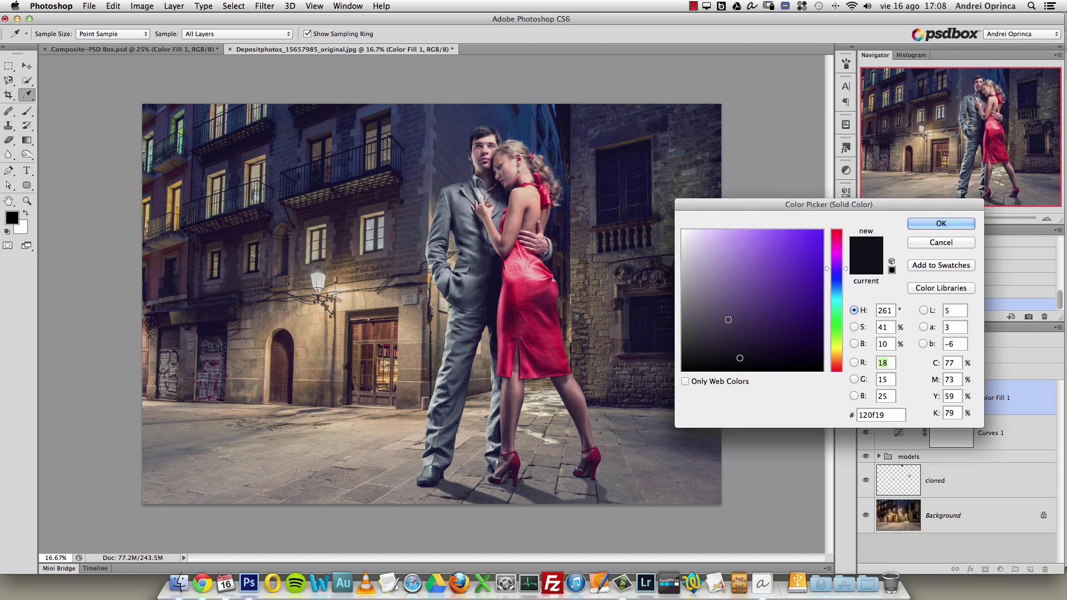
left_click_drag(733, 365, 736, 360)
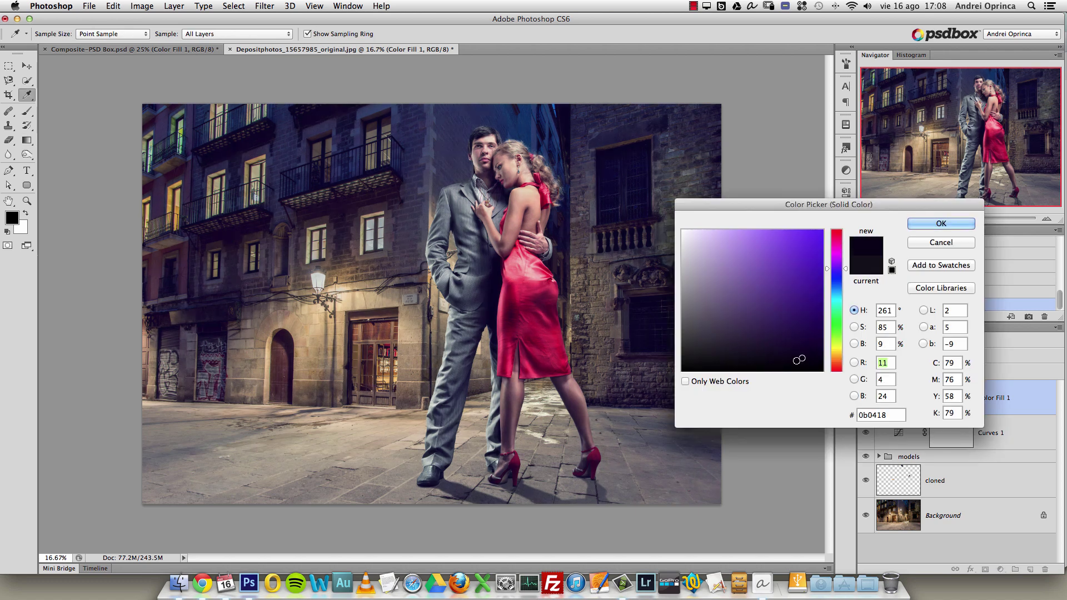
left_click(810, 285)
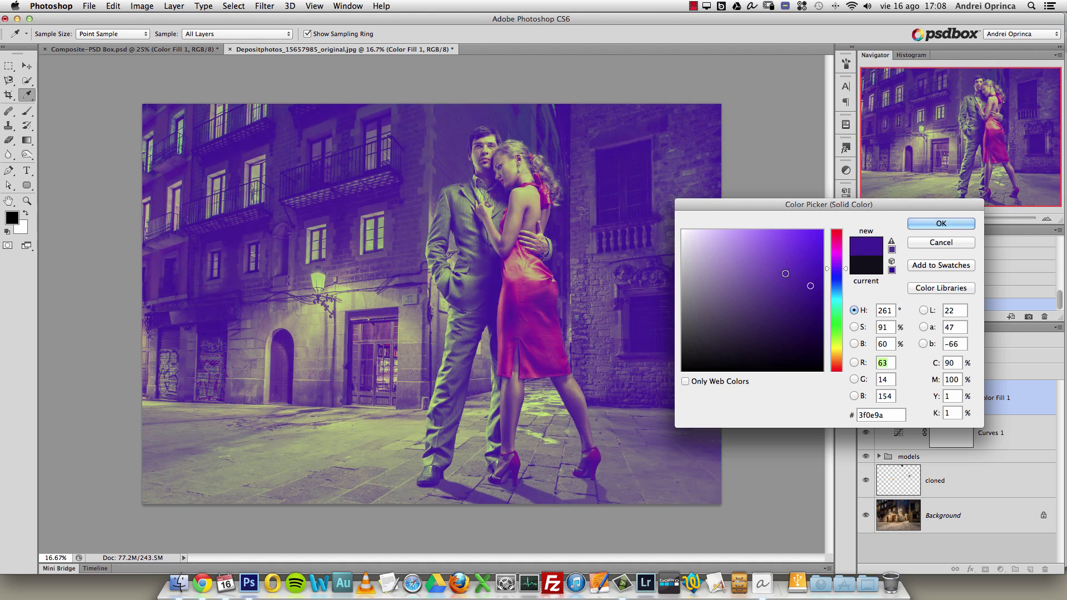
left_click(837, 281)
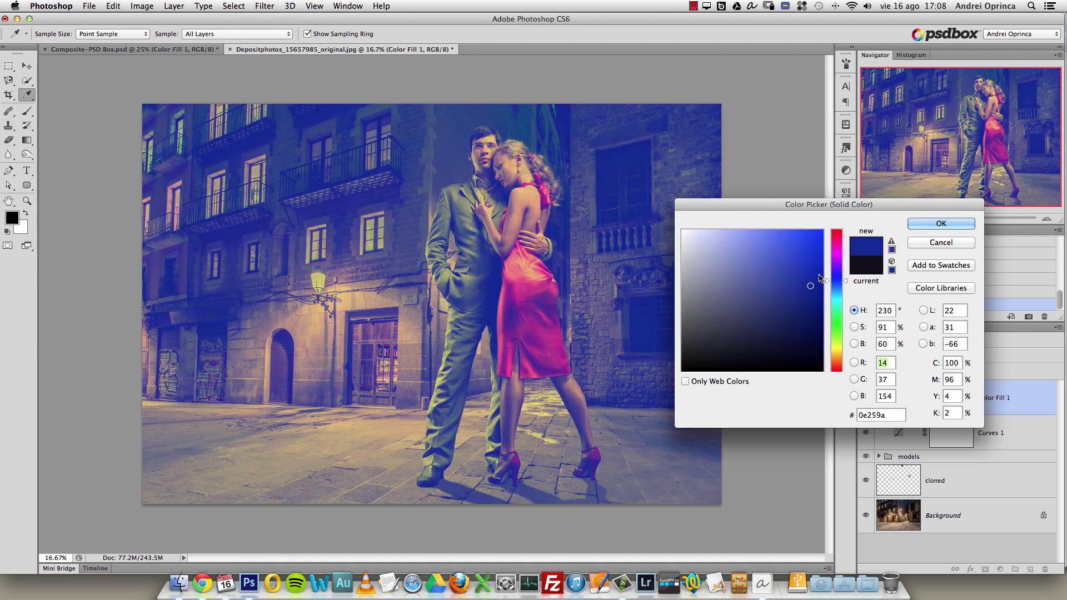
left_click_drag(799, 263, 823, 263)
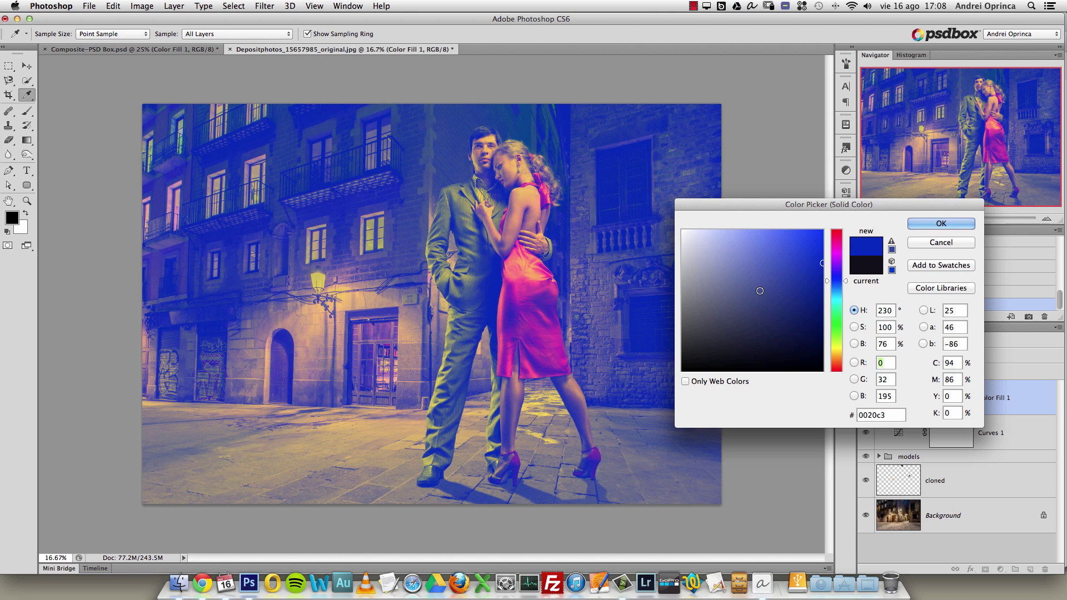
left_click_drag(761, 338, 758, 372)
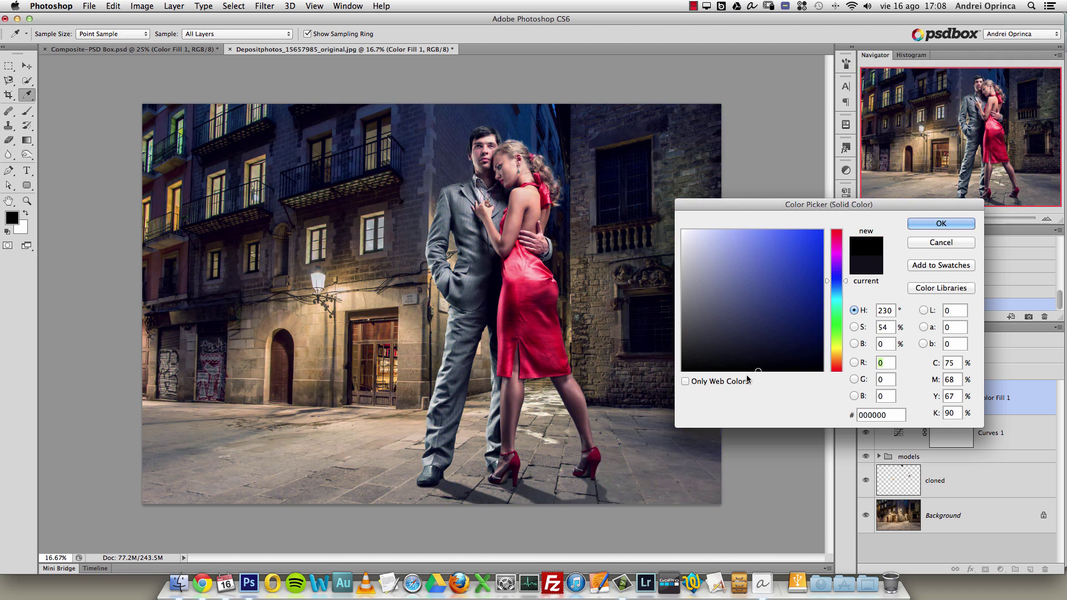
mouse_move(785, 283)
left_mouse_down()
mouse_move(800, 251)
mouse_move(793, 254)
mouse_move(785, 283)
mouse_move(822, 270)
left_mouse_up()
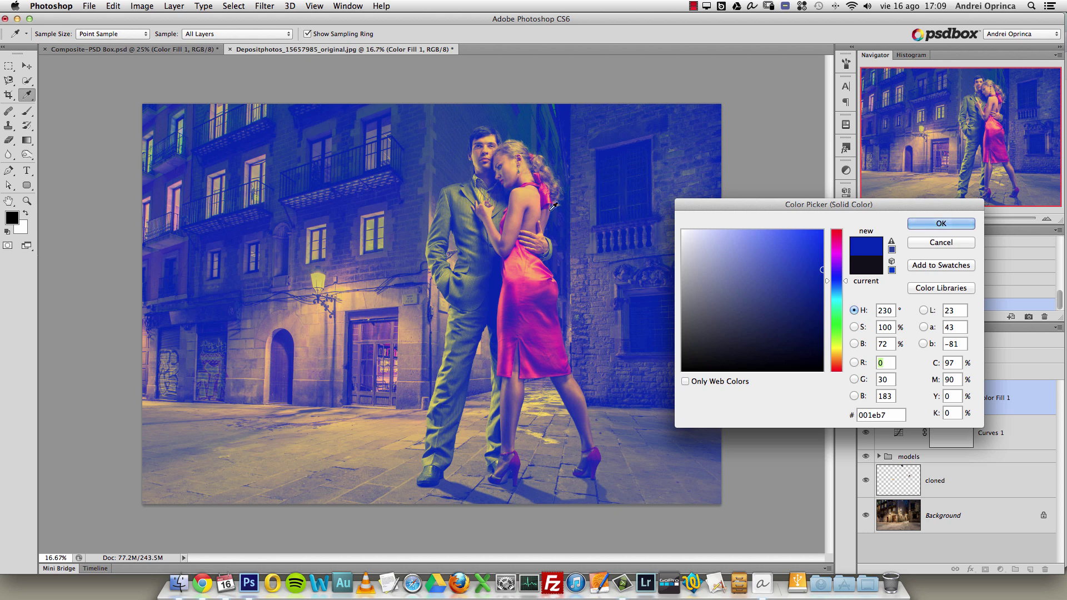
mouse_move(761, 369)
left_mouse_down()
mouse_move(752, 341)
mouse_move(823, 282)
left_mouse_up()
left_click_drag(764, 343, 763, 355)
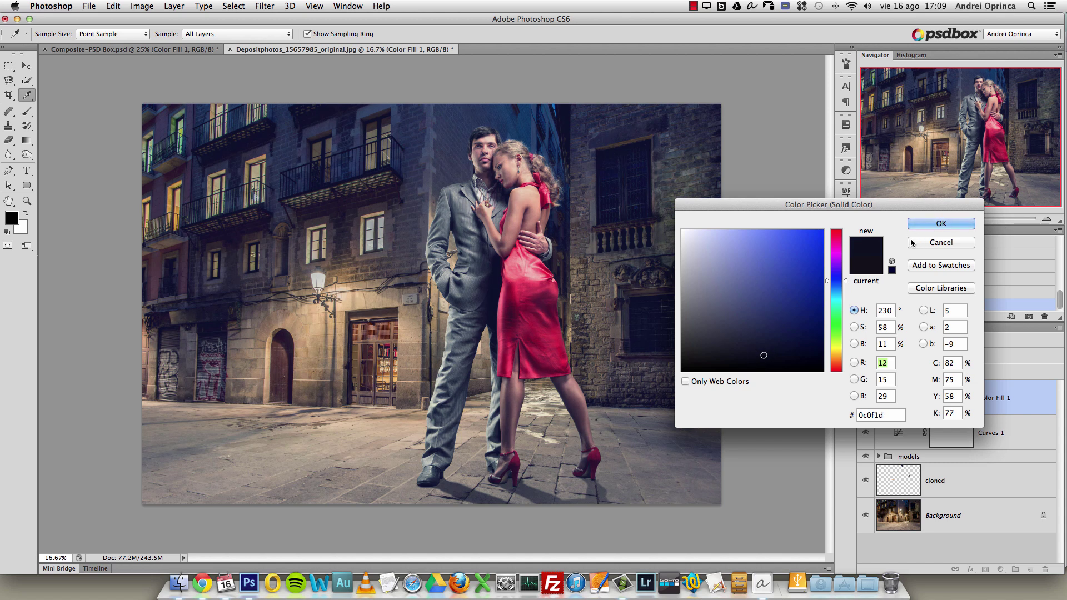
left_click(933, 223)
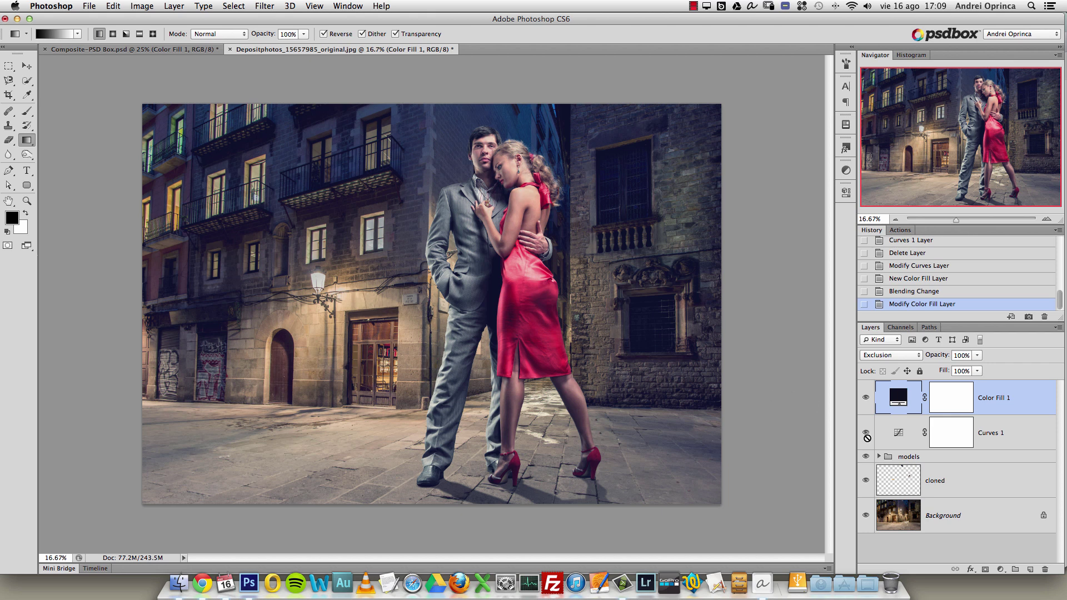
Compare the image with the models group hidden, and select the cloned layer to compare the image without it.
left_click(865, 455)
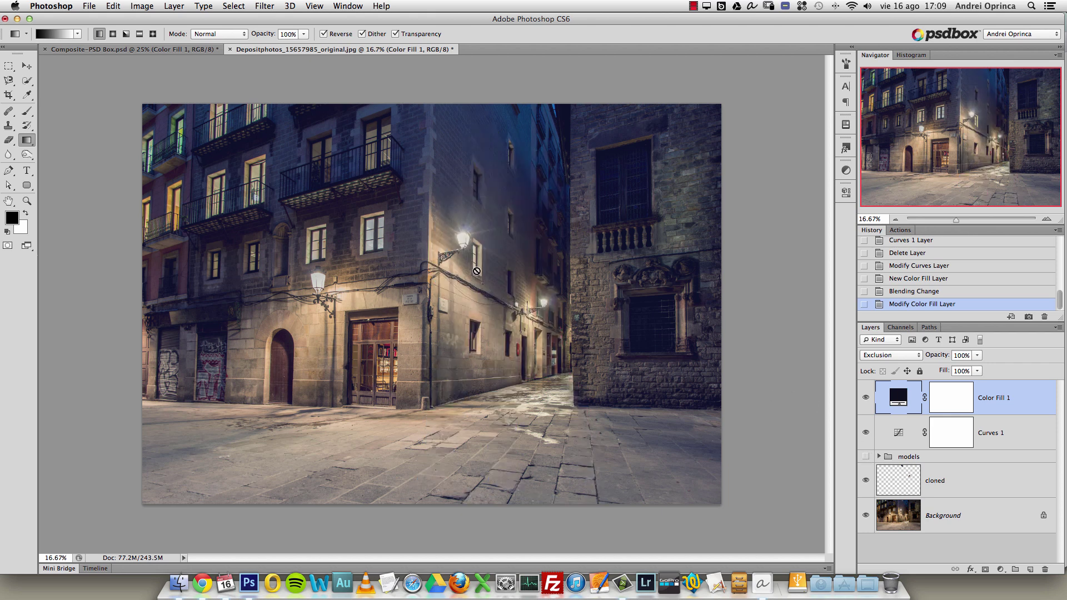
left_click(865, 456)
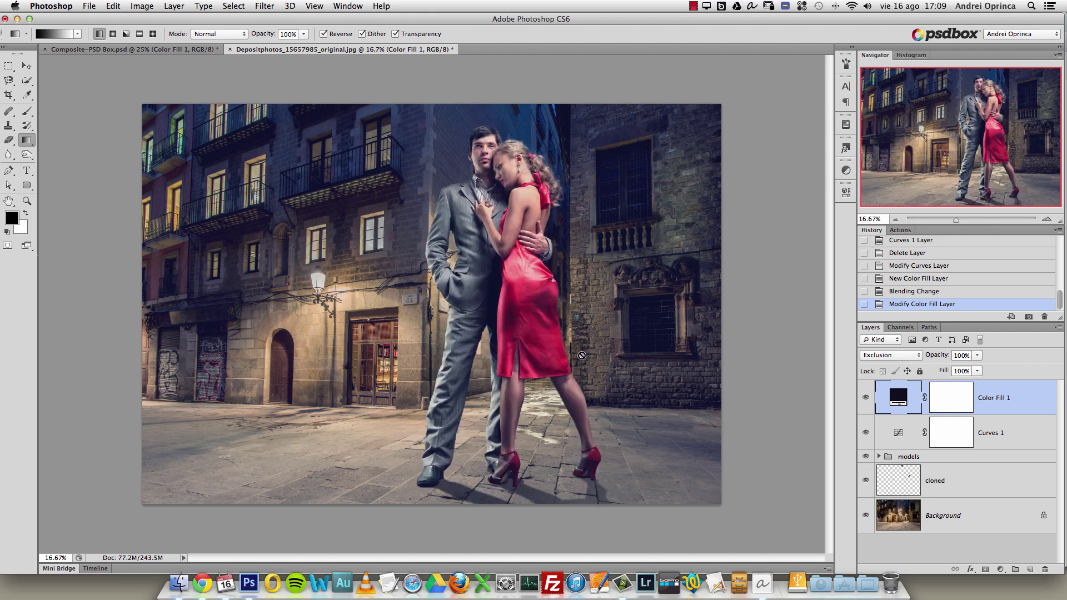
left_click(963, 489)
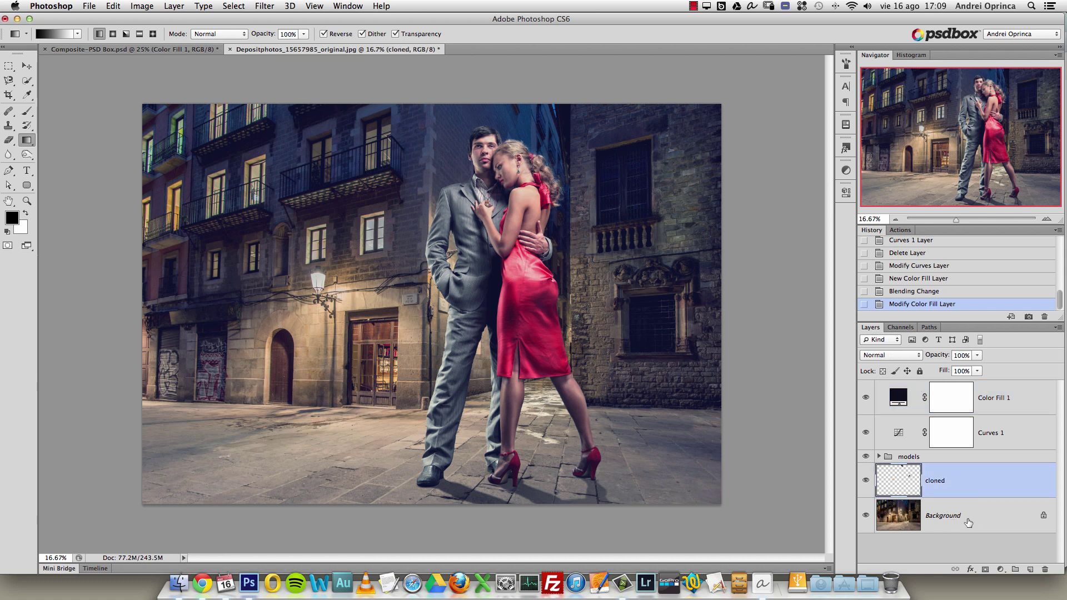
left_click(866, 480)
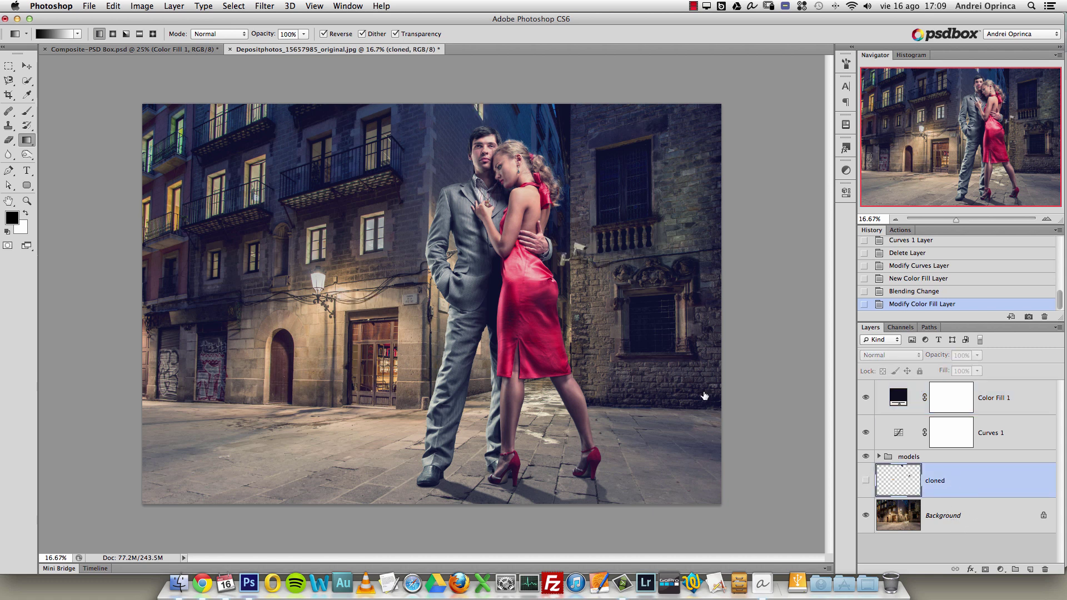
left_click(866, 481)
Add a new layer above the cloned layer and set its blend mode to Color Dodge.
left_click(1029, 570)
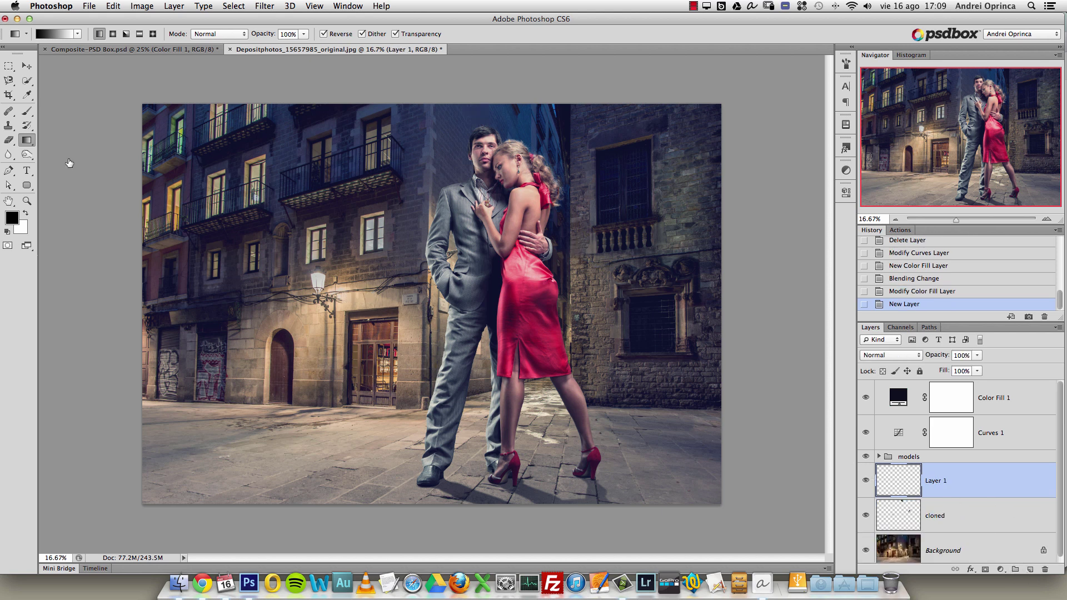
left_click(865, 354)
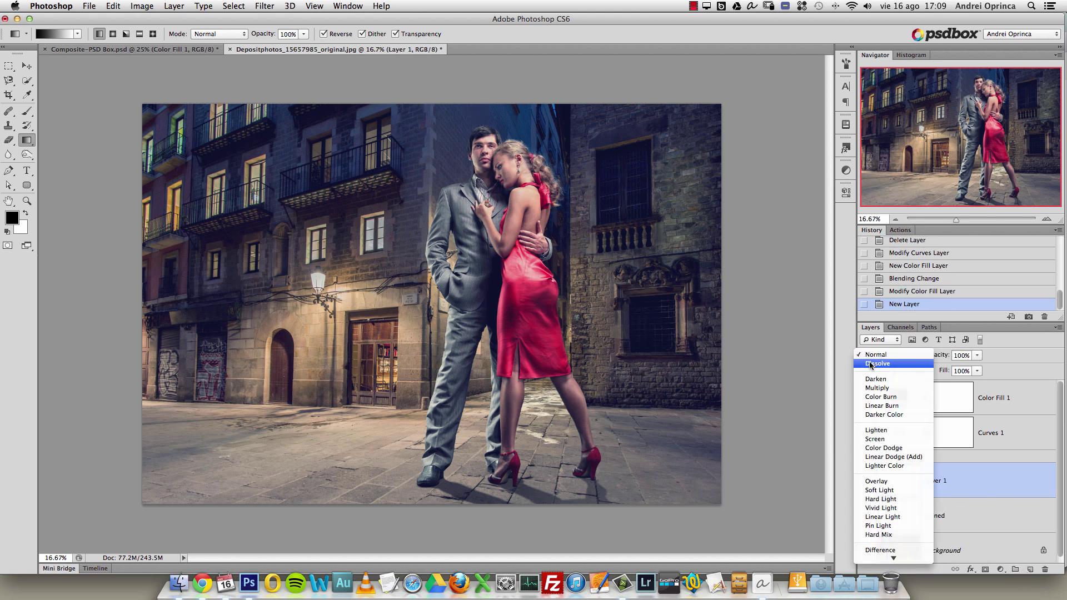
left_click(889, 447)
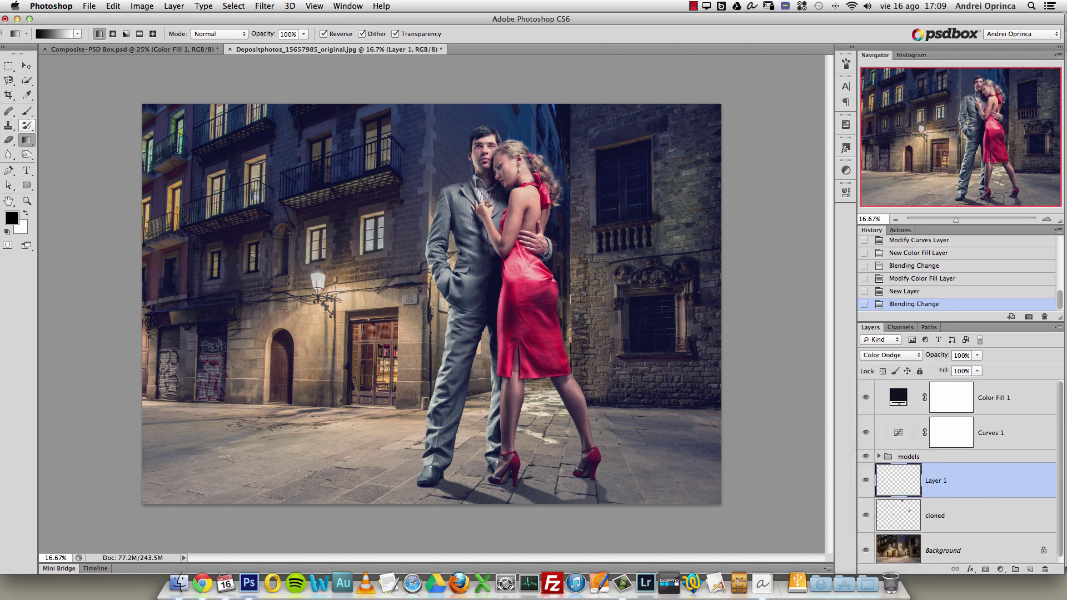
Set up a soft round Brush at 447 px with 0% hardness, 100% opacity and 100% flow.
left_click(29, 113)
right_click(416, 243)
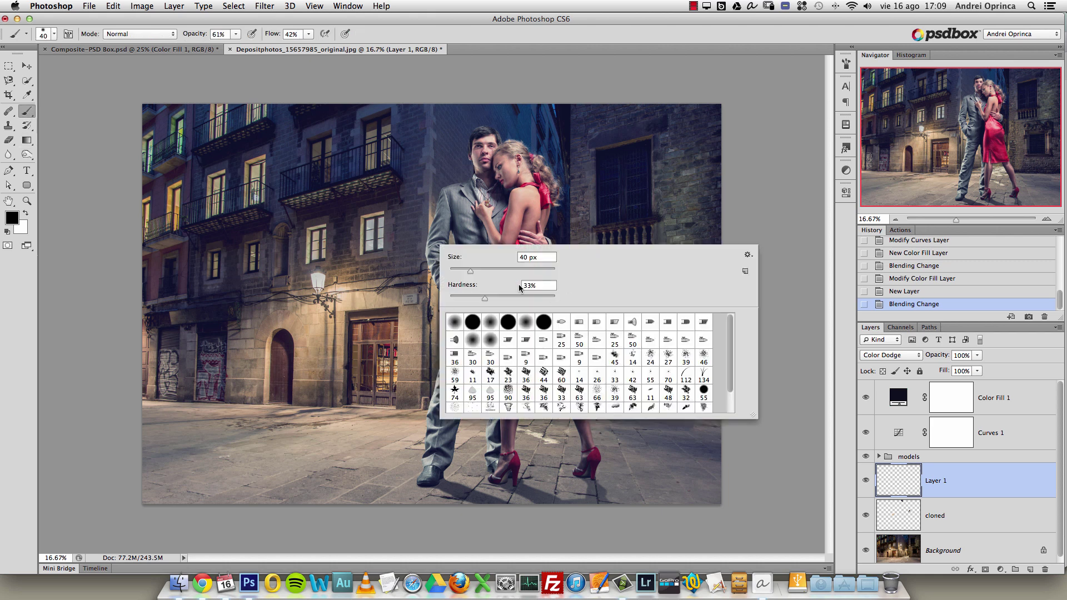
left_click(466, 321)
left_click_drag(508, 270, 532, 269)
key("Return")
left_click(236, 34)
left_click_drag(241, 45, 268, 48)
left_click(308, 35)
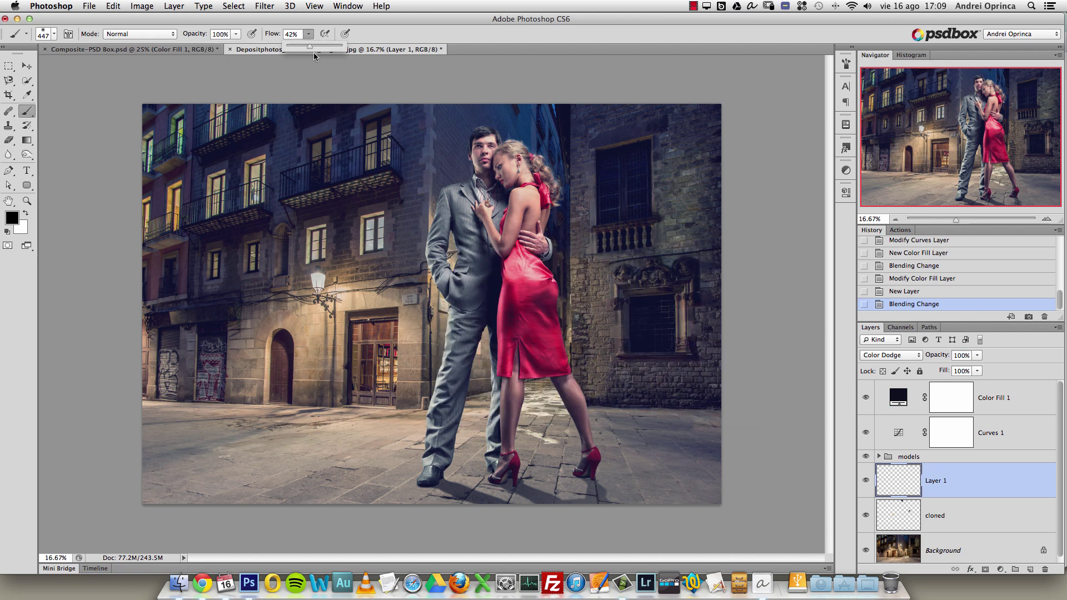
left_click(693, 6)
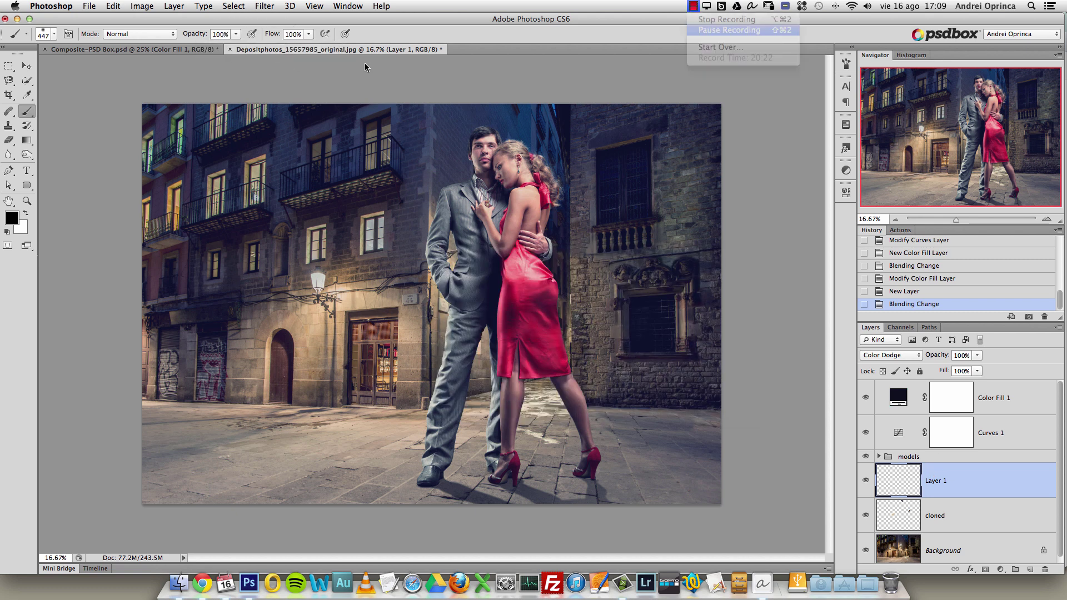
left_click(95, 256)
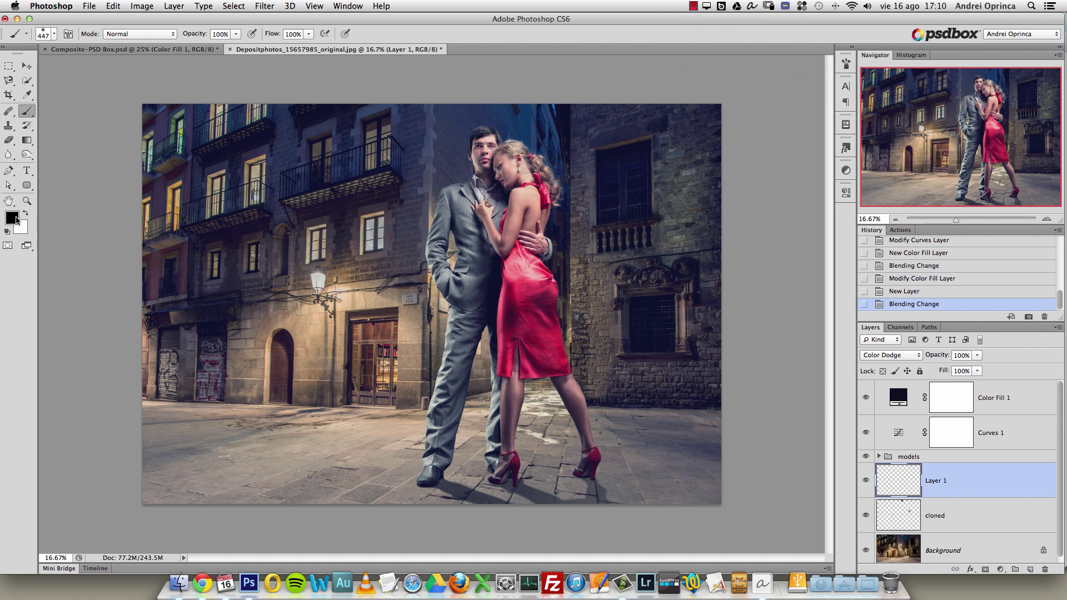
Set the foreground colour to a dark warm brown, #4d3e22, with hue 40°, saturation 56% and brightness 30%.
left_click(16, 220)
left_click(838, 359)
left_click_drag(839, 360, 838, 356)
left_click_drag(756, 310, 751, 313)
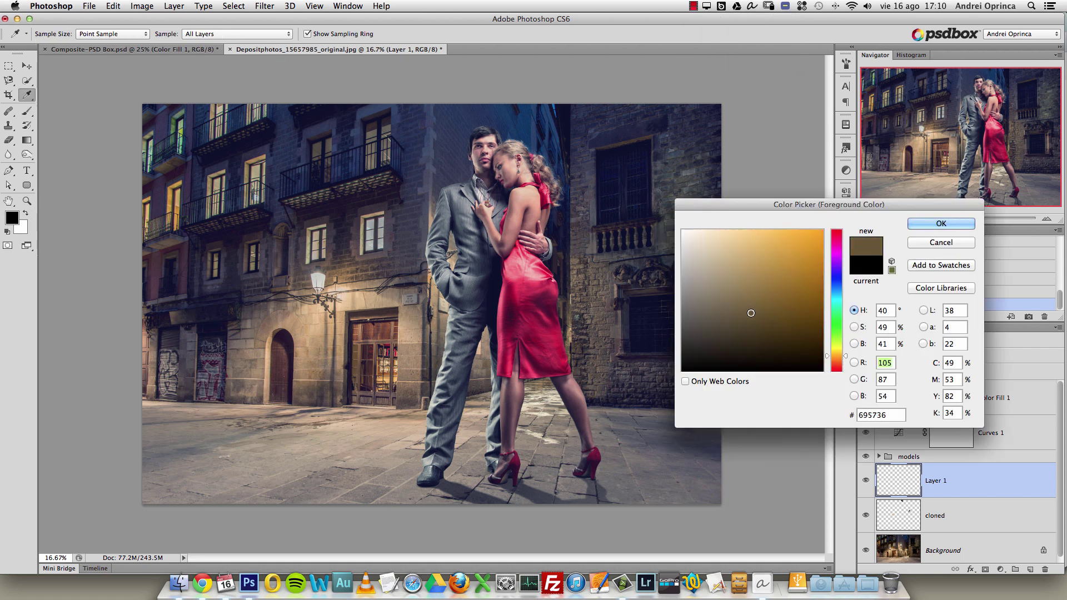
left_click(760, 326)
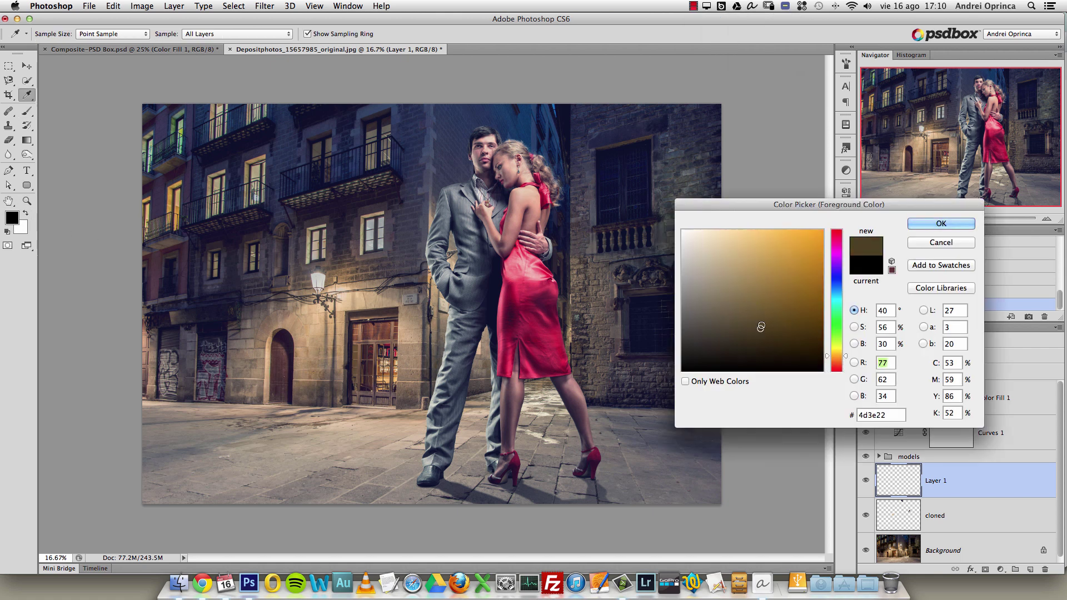
left_click(922, 228)
Enlarge the soft brush, paint a warm glow on Layer 1 behind the woman's legs and beside her, and compare with the layer hidden.
key("b")
right_click(589, 311)
left_click_drag(698, 332, 705, 332)
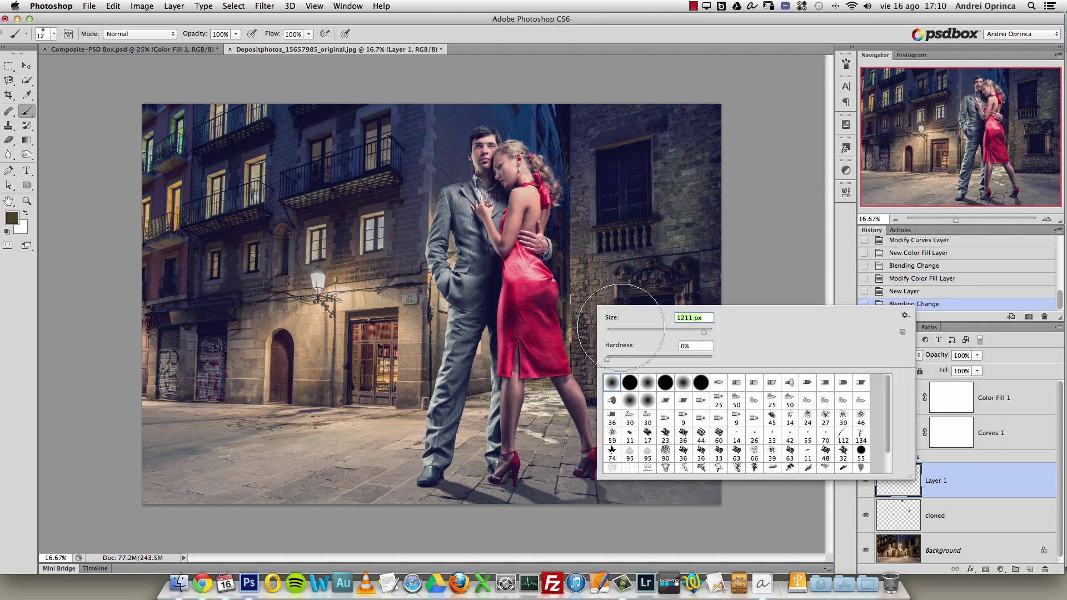
left_click(703, 333)
left_click(967, 482)
mouse_move(580, 311)
left_mouse_down()
mouse_move(554, 424)
mouse_move(572, 376)
mouse_move(562, 356)
mouse_move(562, 455)
left_mouse_up()
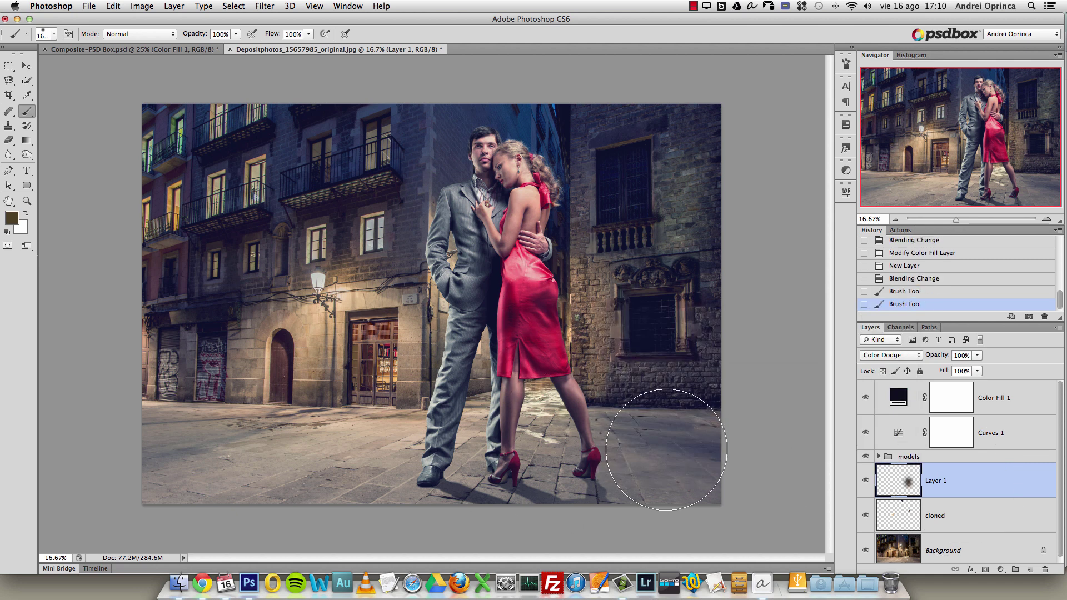
left_click(865, 482)
left_click(864, 484)
Try painting glow over the upper-right wall, the street lamp and the paving behind the couple's legs, and undo these strokes.
left_click_drag(667, 199, 668, 247)
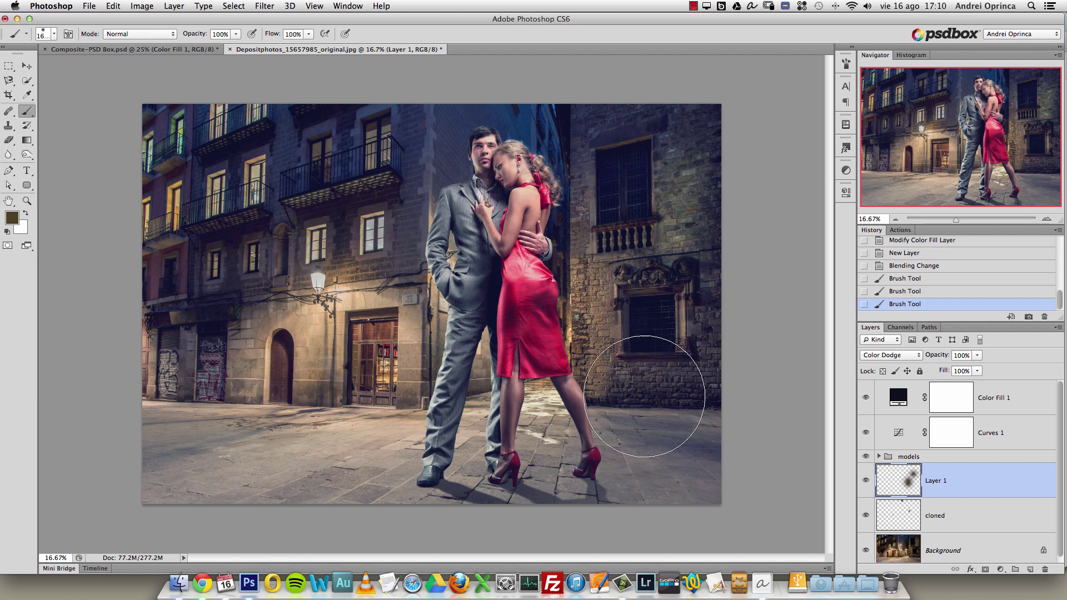
left_click_drag(314, 269, 336, 344)
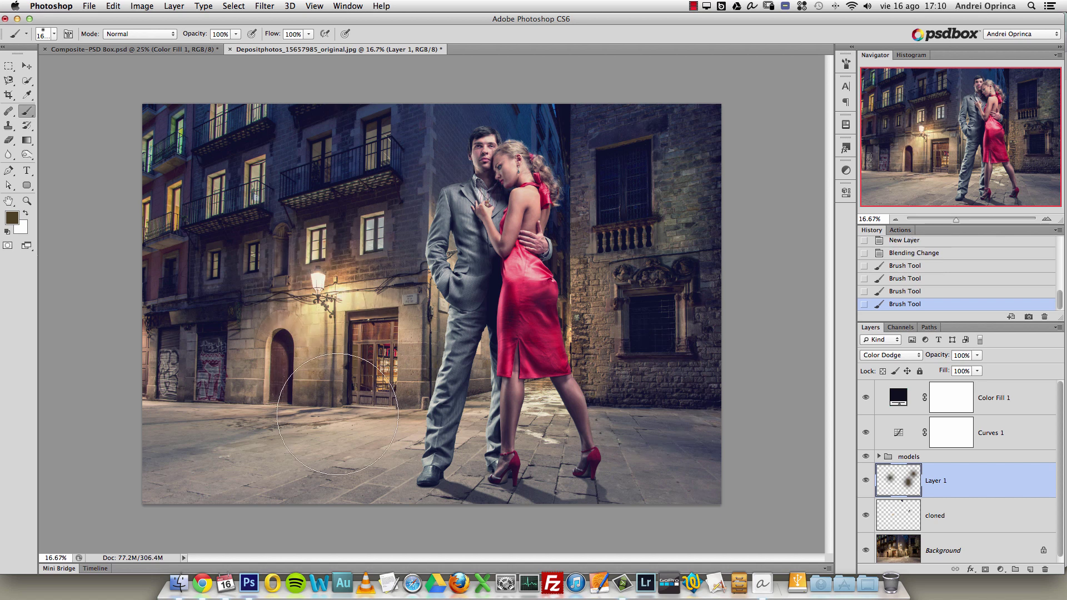
left_click_drag(467, 444, 483, 383)
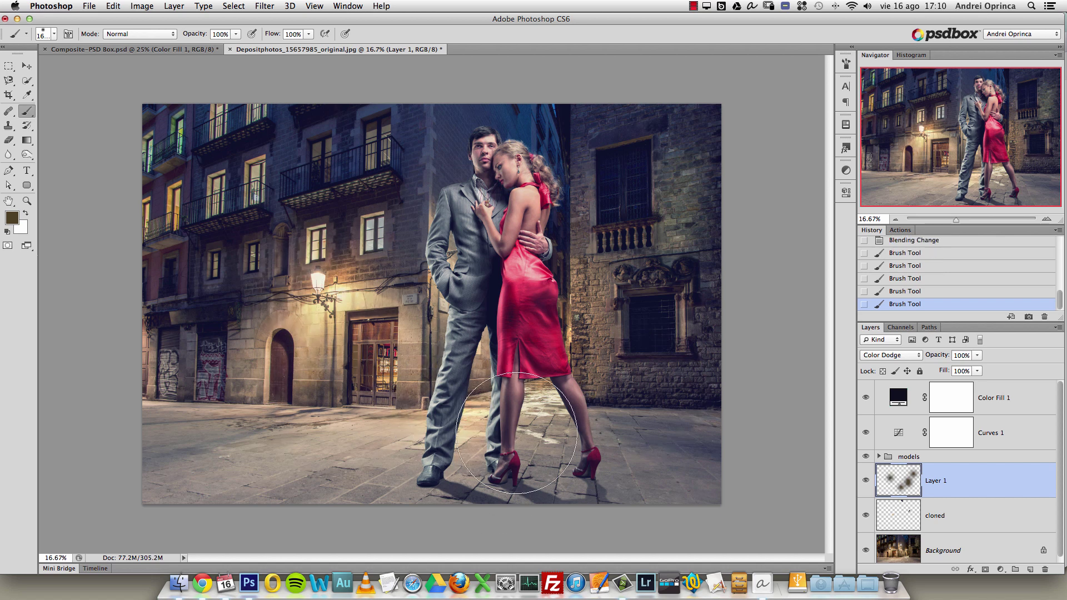
key("super+z")
key("super+z")
key("alt+super+z")
key("alt+super+z")
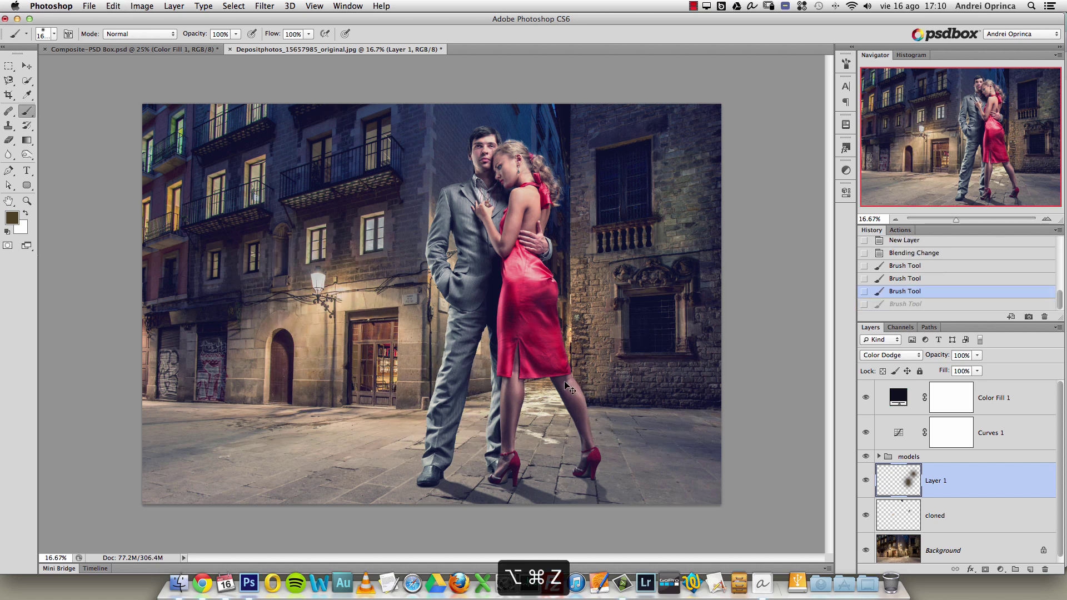
key("alt+super+z")
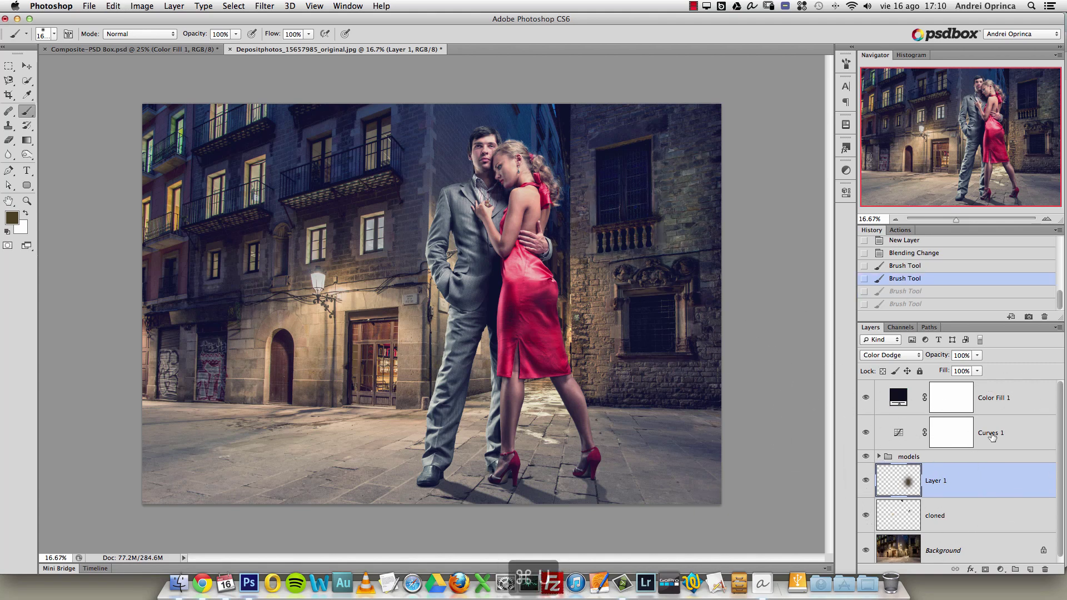
Apply Hue/Saturation to Layer 1's glow with Saturation -16 and Lightness +12, and undo the extra brush stroke made after it.
key("super+u")
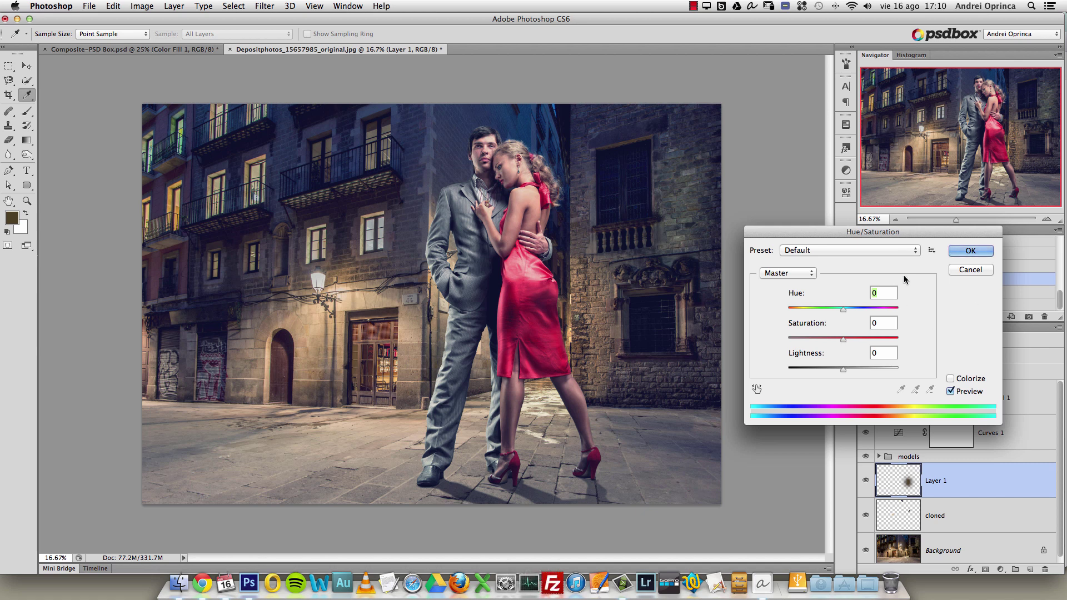
mouse_move(840, 310)
left_mouse_down()
mouse_move(820, 315)
mouse_move(871, 317)
mouse_move(840, 319)
mouse_move(858, 341)
mouse_move(819, 343)
mouse_move(848, 369)
mouse_move(864, 368)
mouse_move(842, 366)
mouse_move(833, 337)
mouse_move(851, 311)
mouse_move(834, 310)
mouse_move(843, 310)
left_mouse_up()
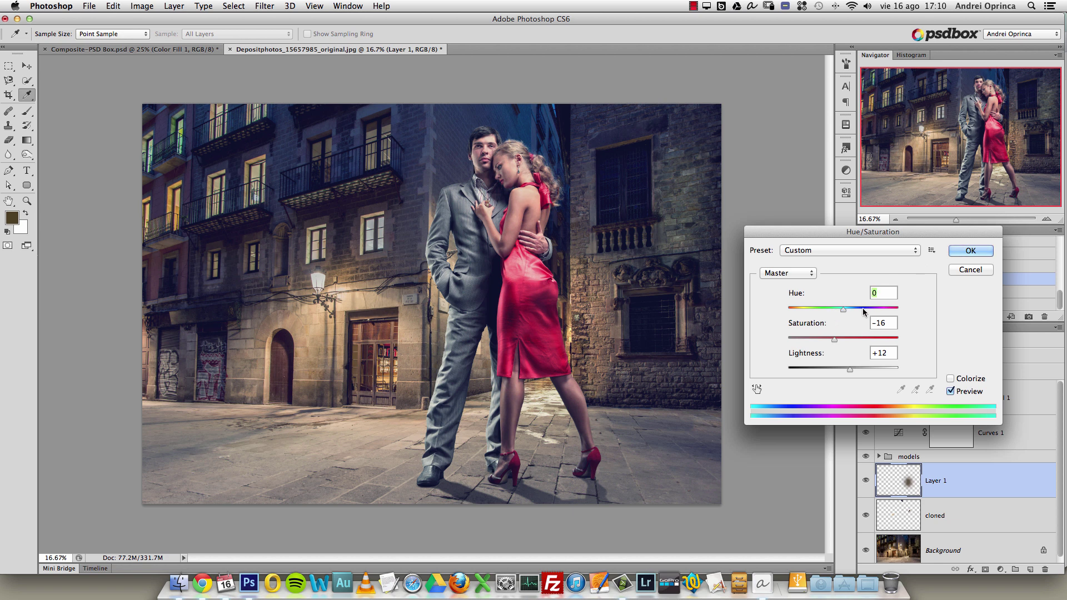
left_click(970, 251)
left_click(905, 291)
left_click(904, 303)
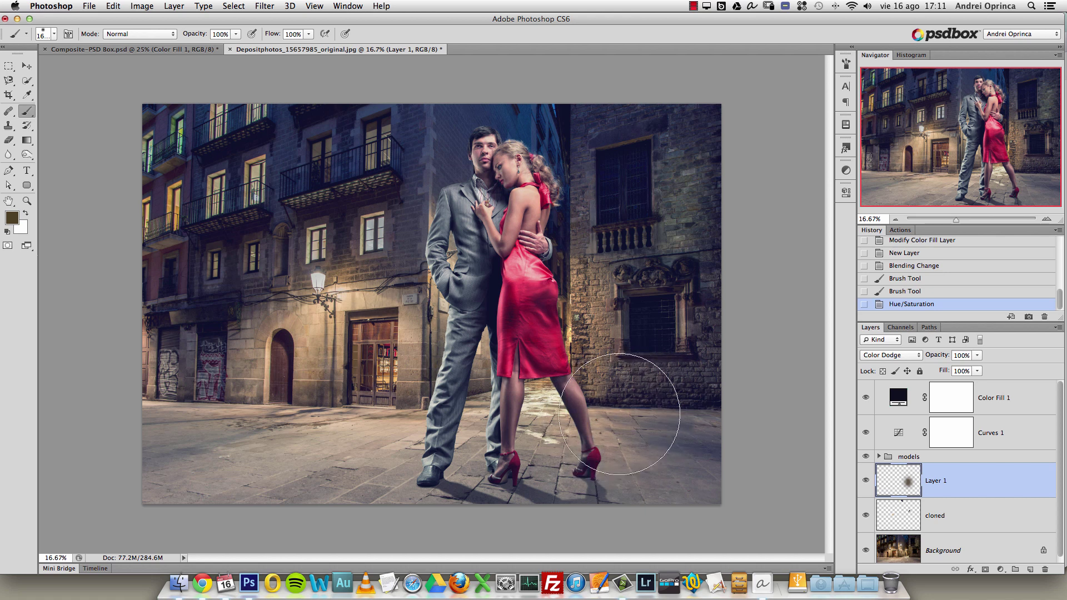
key("super+z")
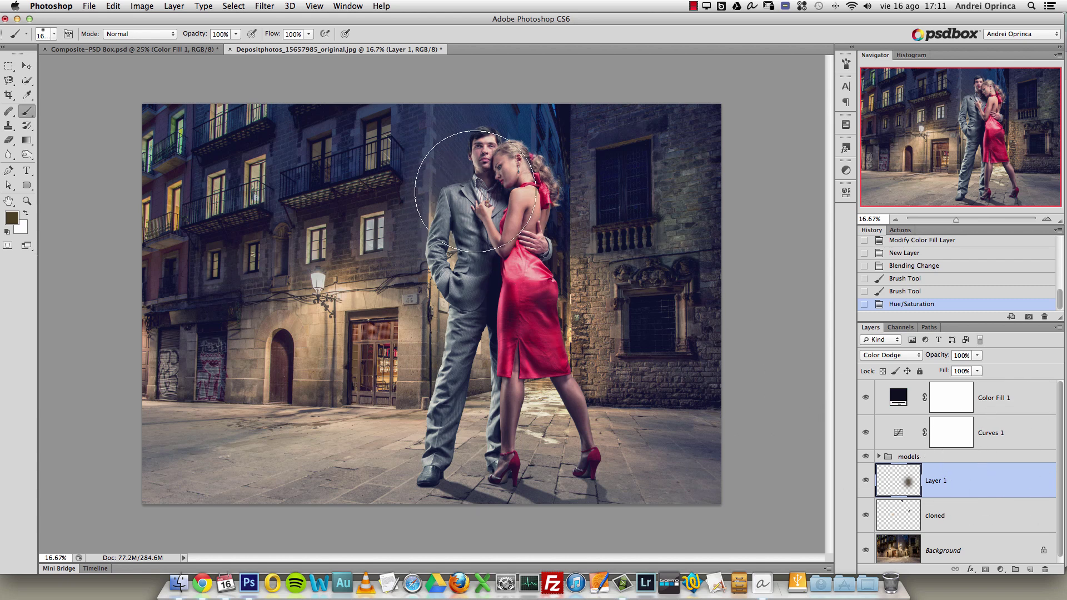
Make Color Fill 1 the active layer, switch to Finder and open the Light_Shapes_png_pack folder.
left_click(995, 398)
key("v")
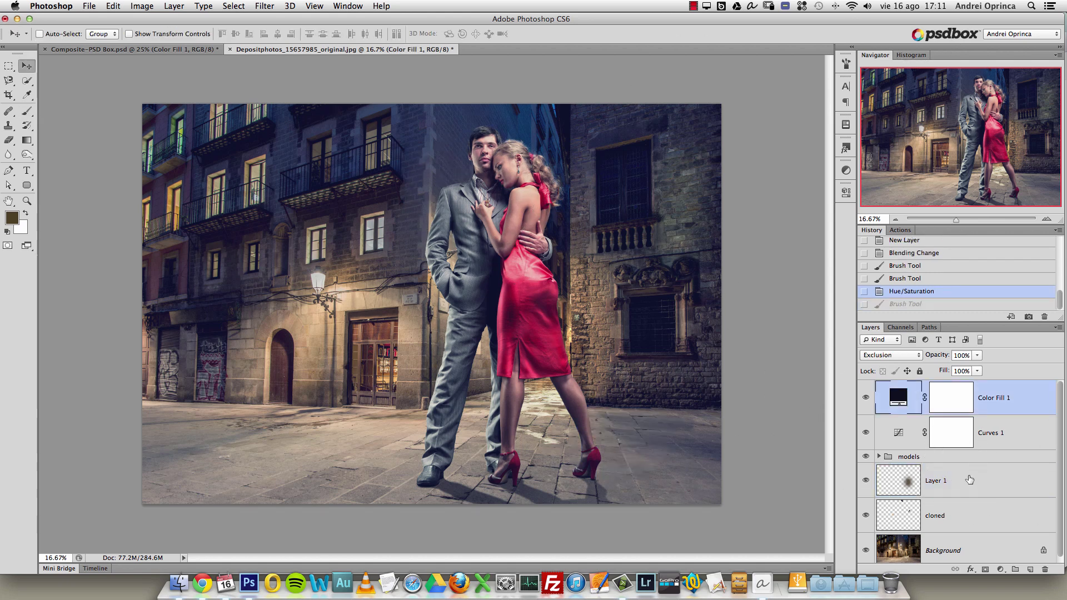
left_click(187, 584)
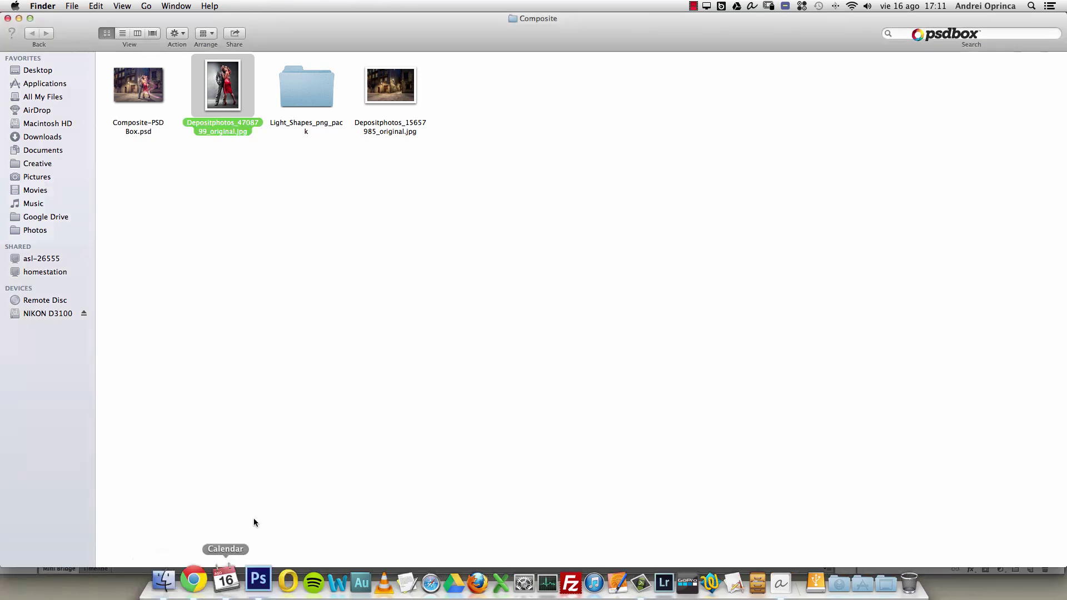
double_click(300, 101)
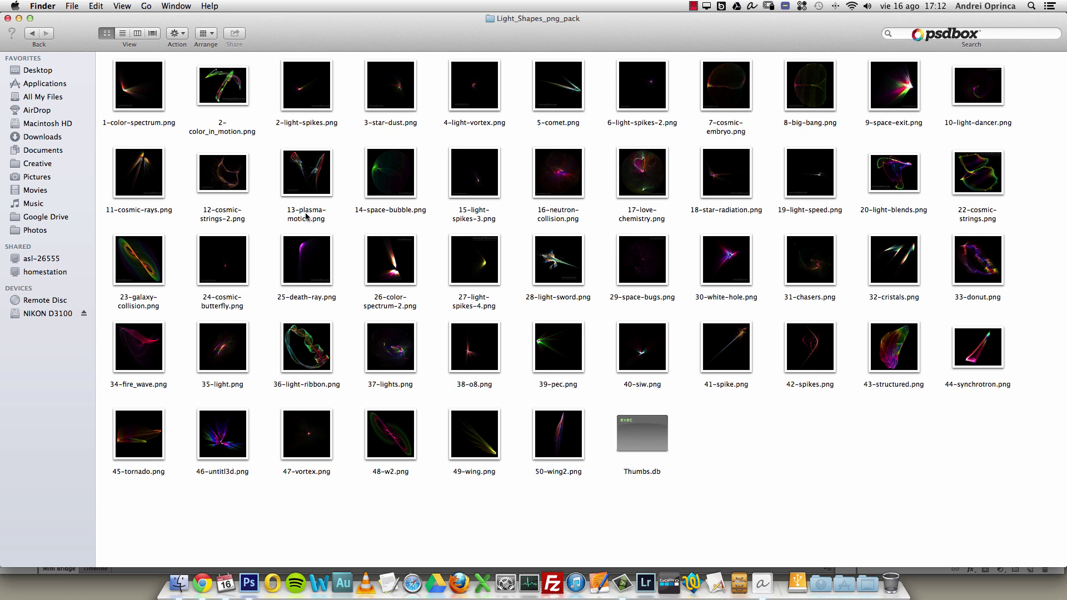
Open 35-light.png from the light shapes folder in Adobe Photoshop CS6.
left_click(216, 377)
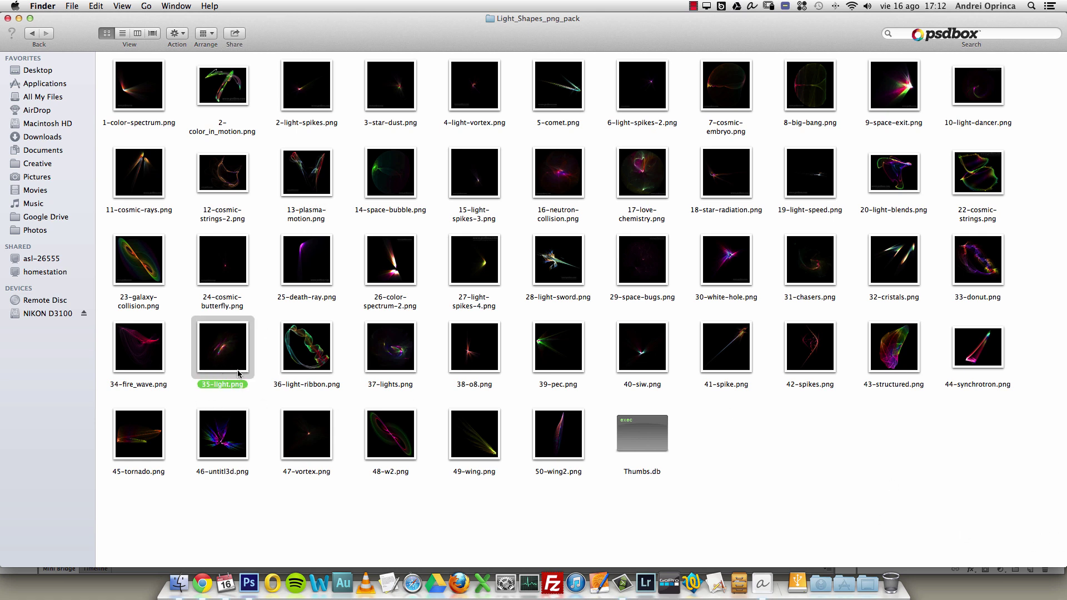
key("Return")
key("Escape")
right_click(225, 353)
mouse_move(333, 328)
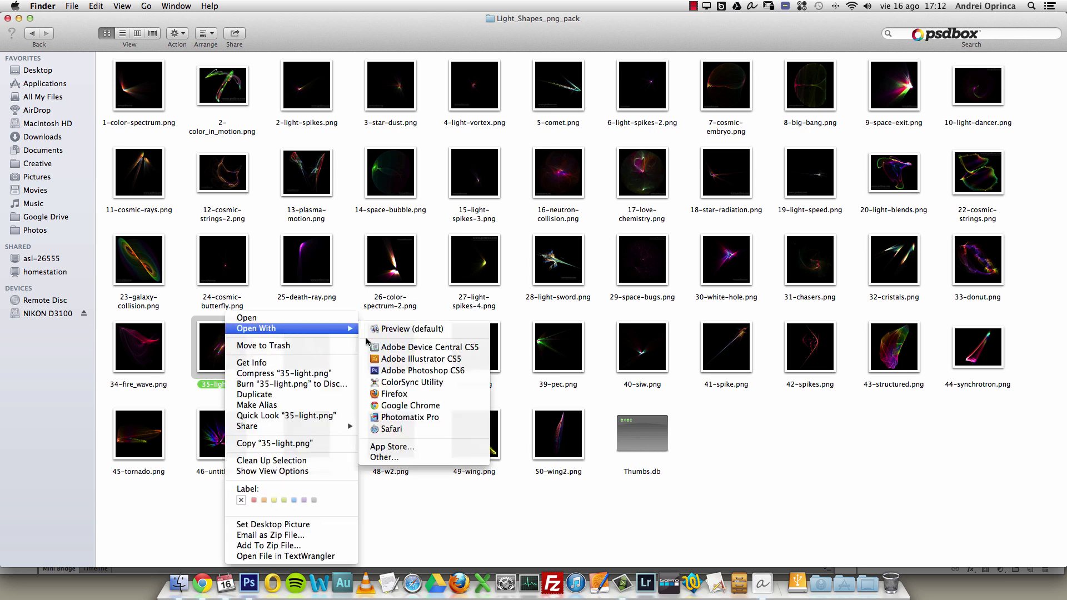
left_click(421, 370)
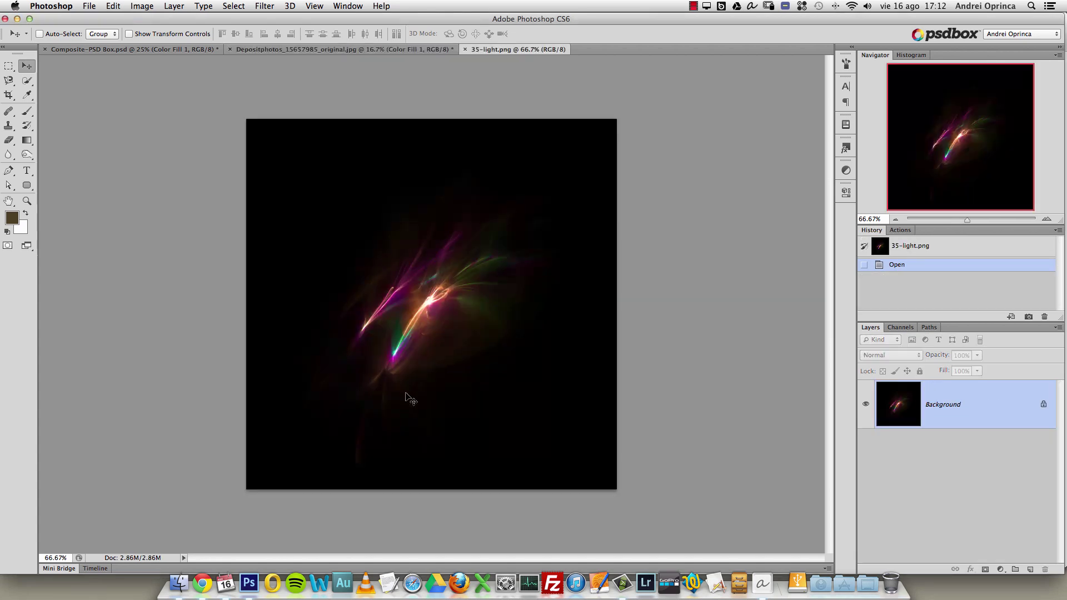
Copy the whole 35-light.png image, close it and paste it into the street composite above Color Fill 1.
key("super+a")
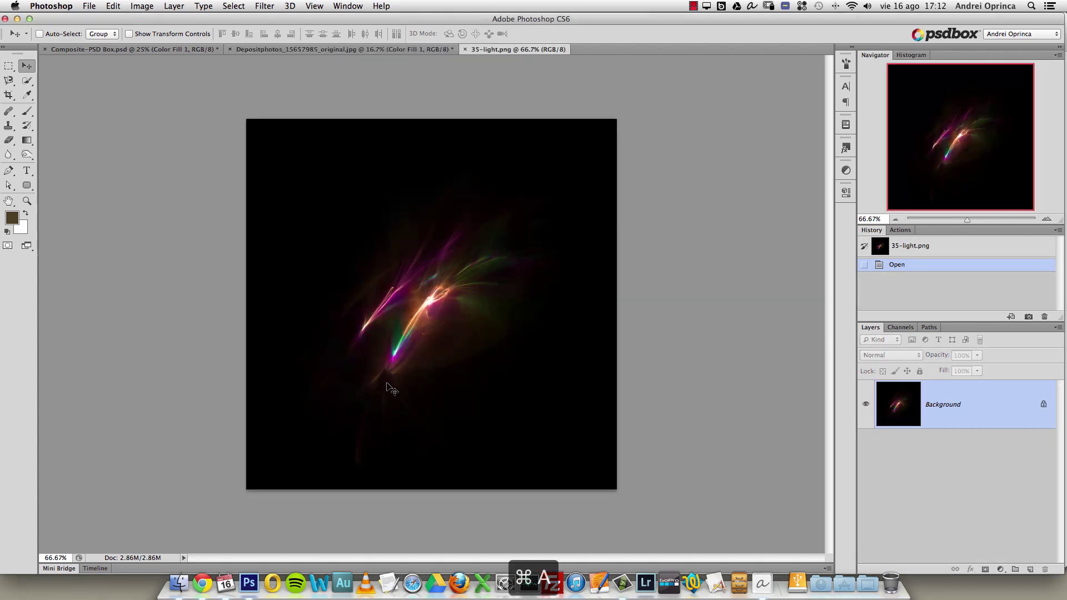
key("super+c")
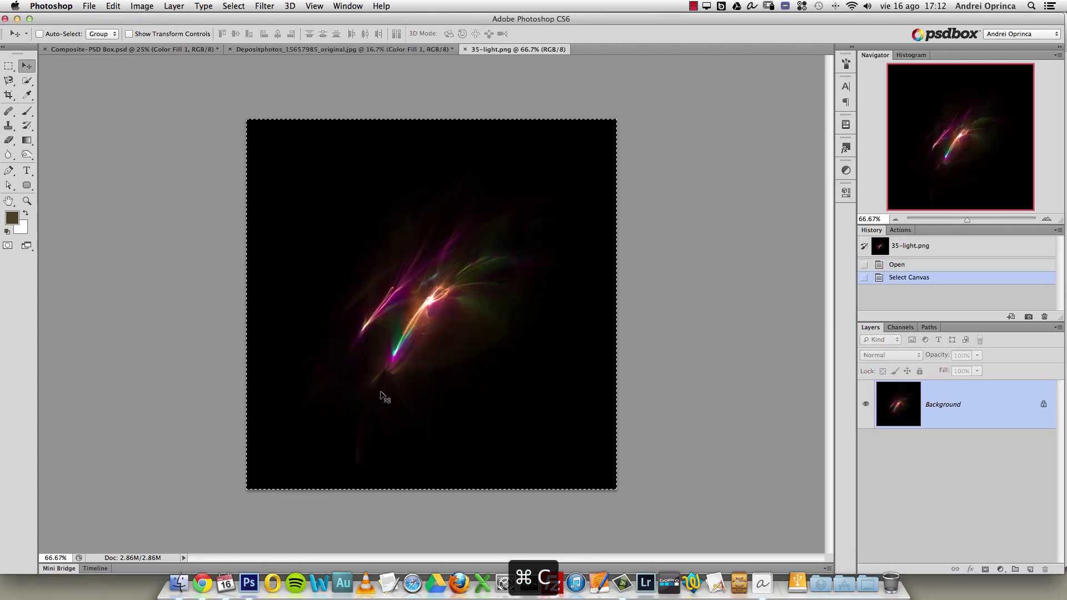
key("super+w")
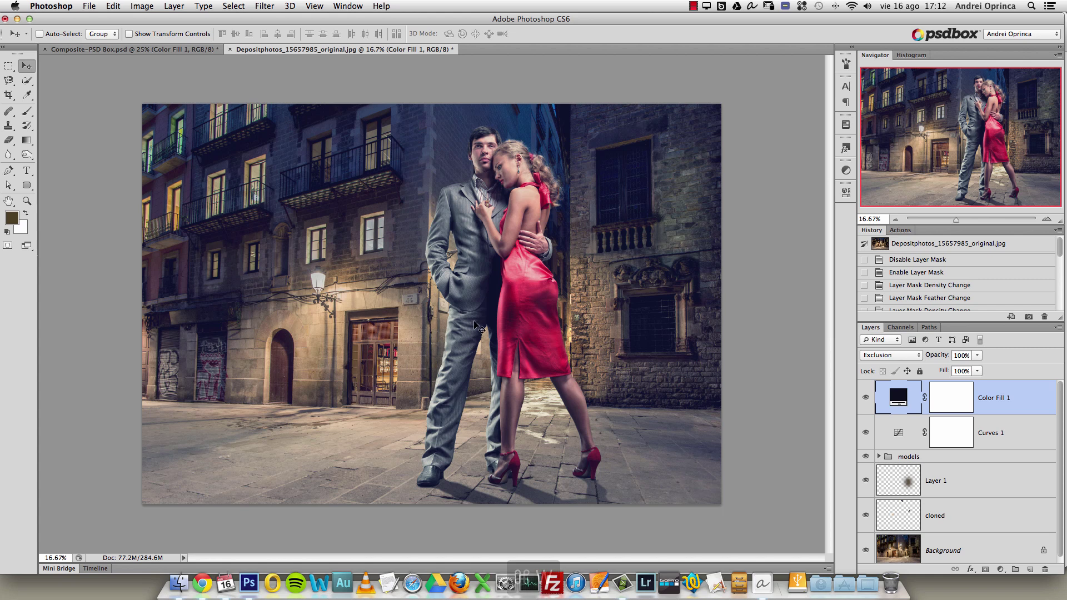
key("super+v")
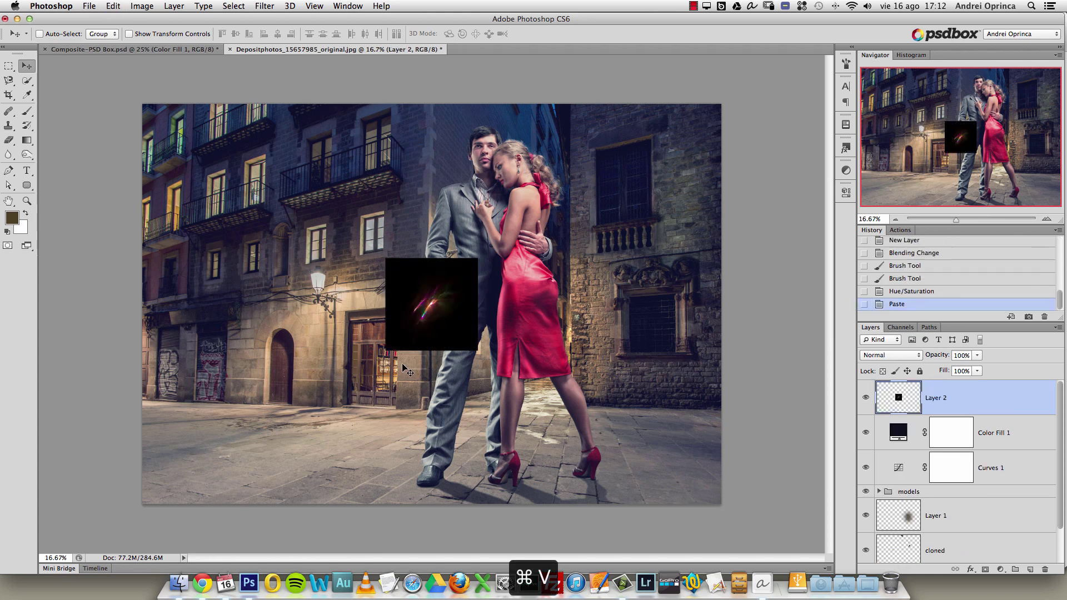
Enlarge the pasted light image proportionally with Free Transform and move it until it covers most of the couple.
key("super+t")
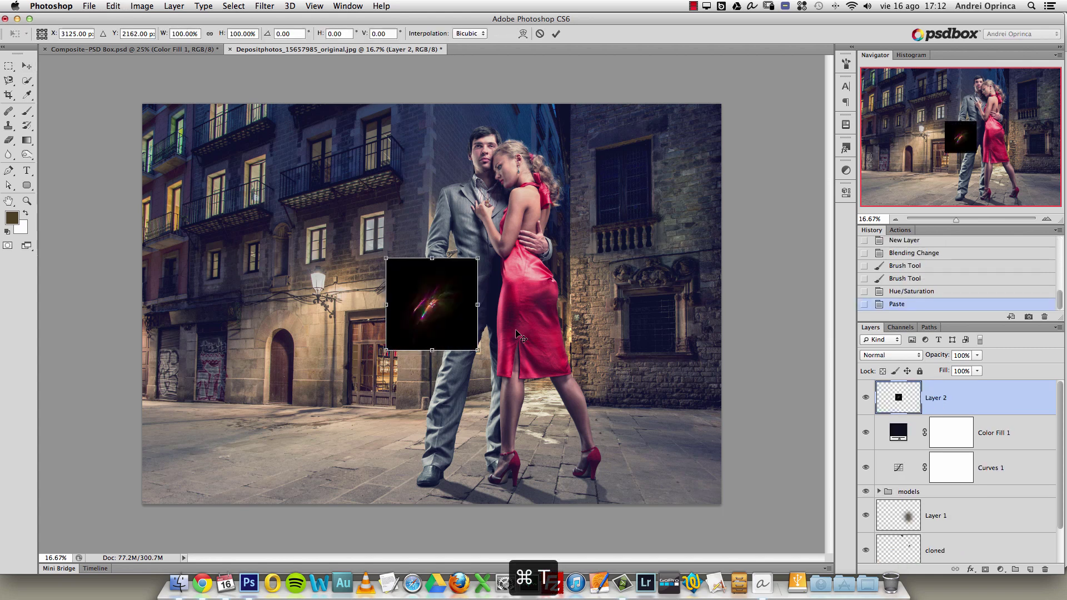
left_click_drag(478, 258, 636, 104)
left_click_drag(529, 274, 603, 242)
key("Return")
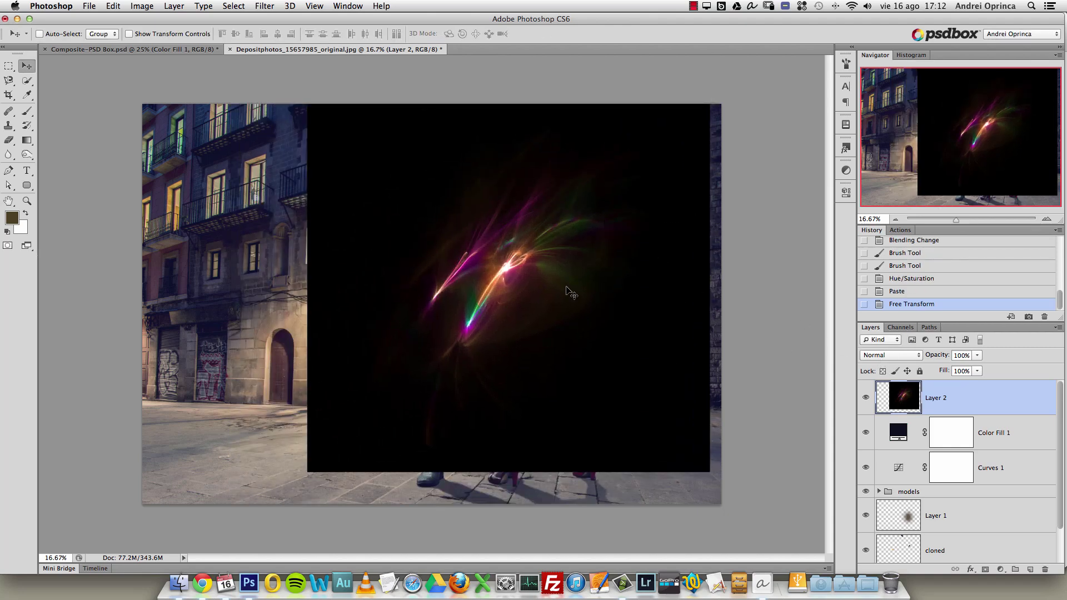
Set Layer 2's blending mode to Screen and move its light streaks over the woman's waist and hip.
left_click(904, 357)
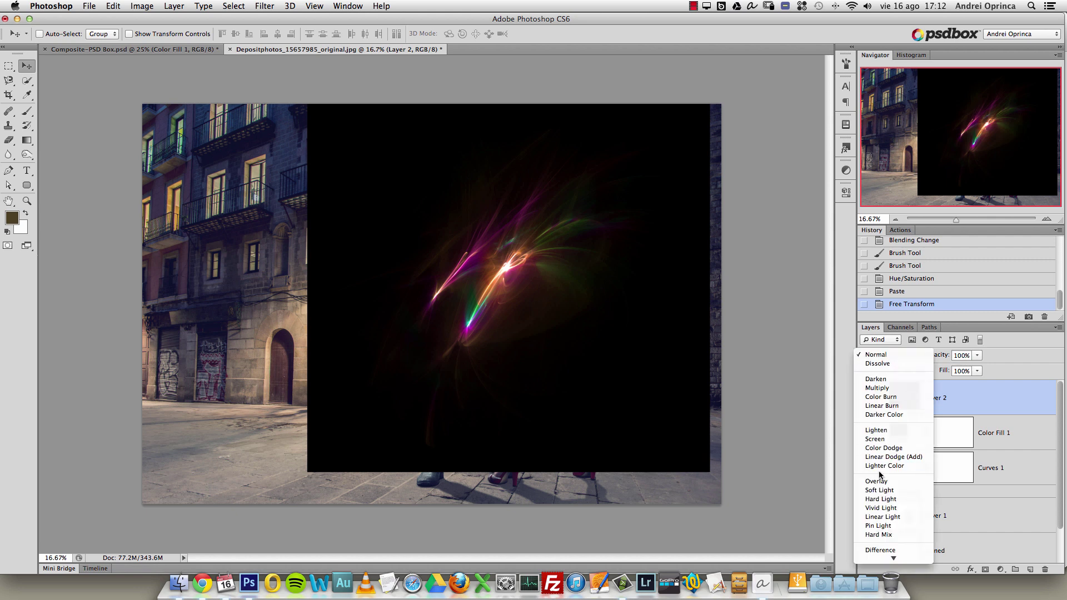
left_click(884, 440)
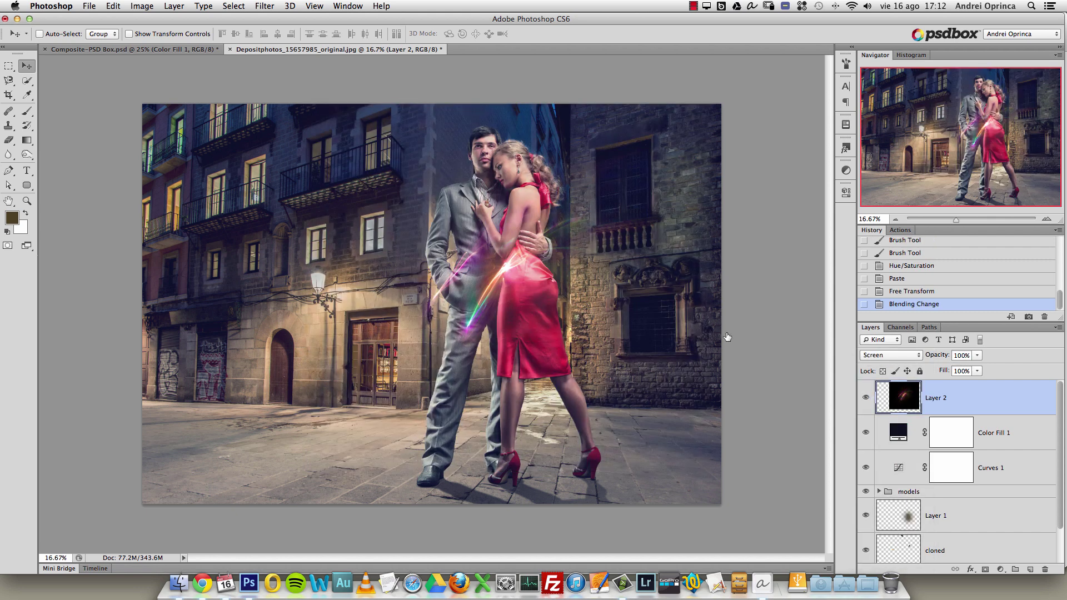
left_click_drag(520, 281, 595, 203)
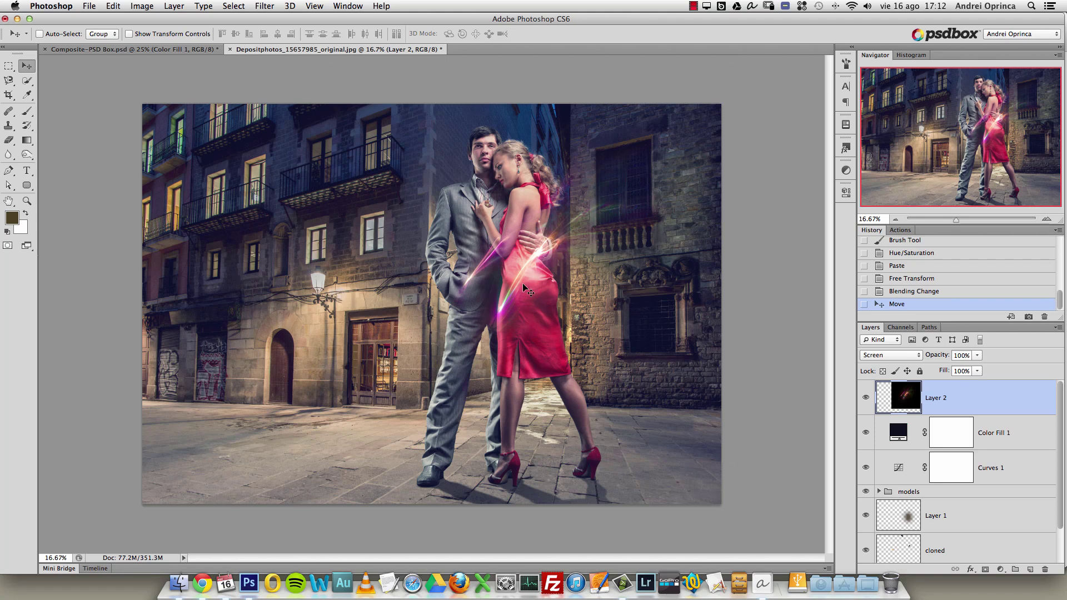
left_click(264, 6)
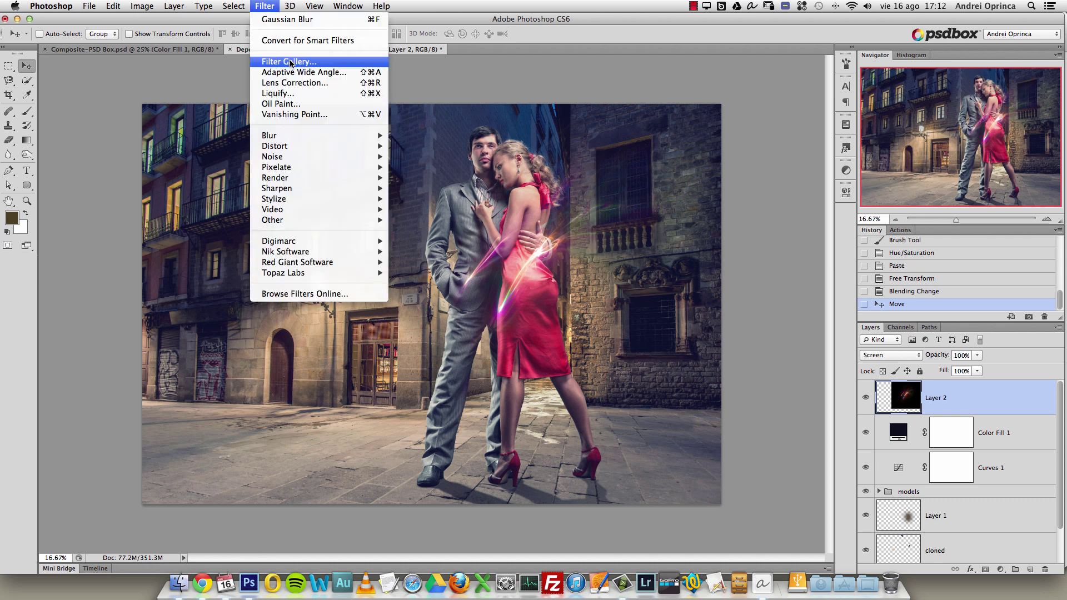
left_click(588, 280)
Warp Layer 2's light streaks by pulling the mesh and its corner handles far across and beyond the couple.
key("super+t")
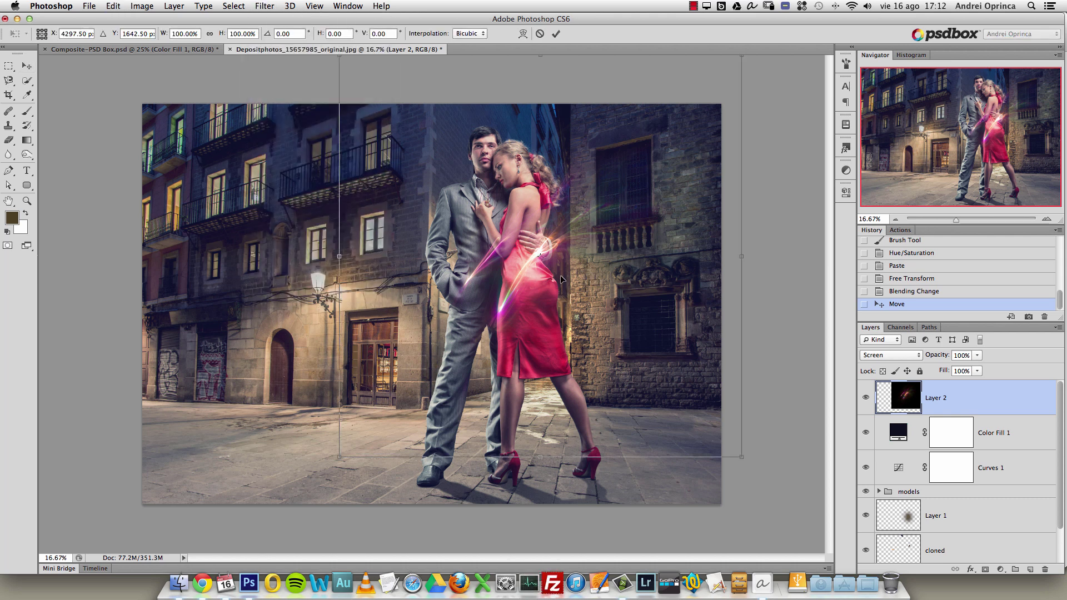
right_click(565, 277)
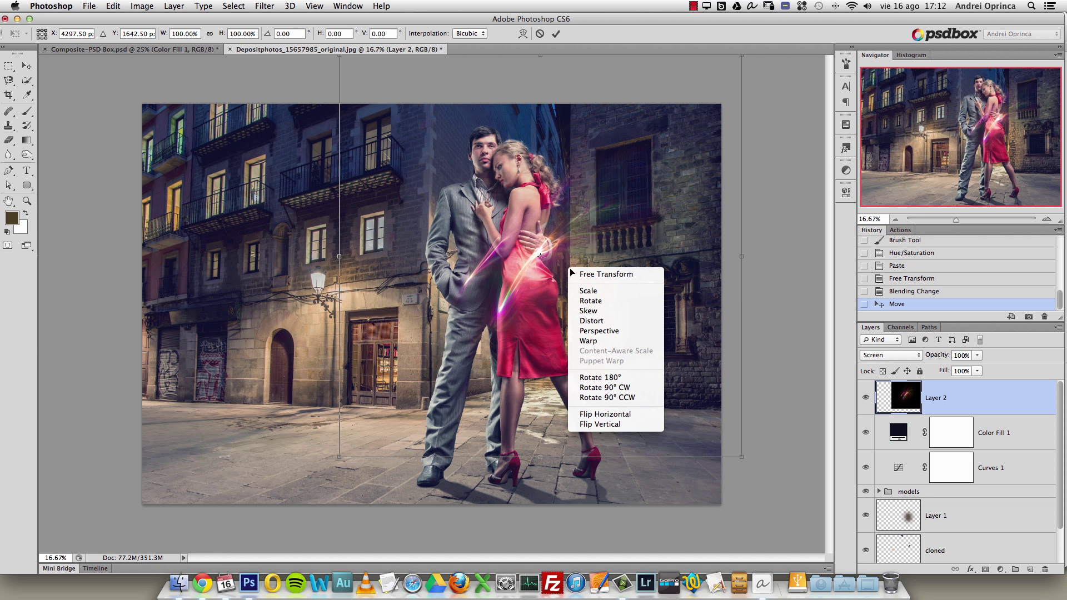
left_click(598, 321)
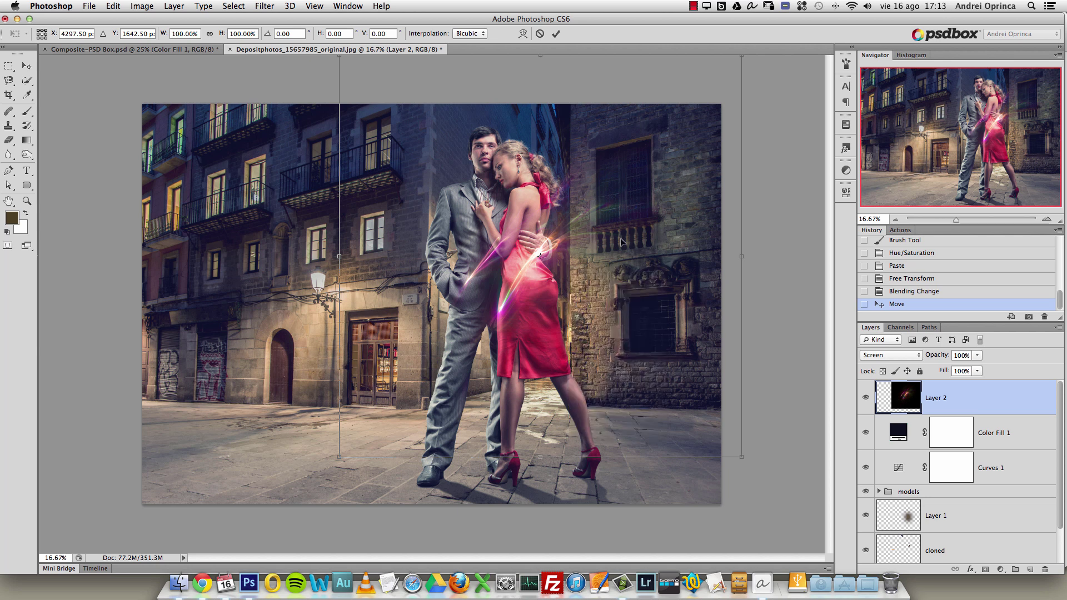
right_click(604, 267)
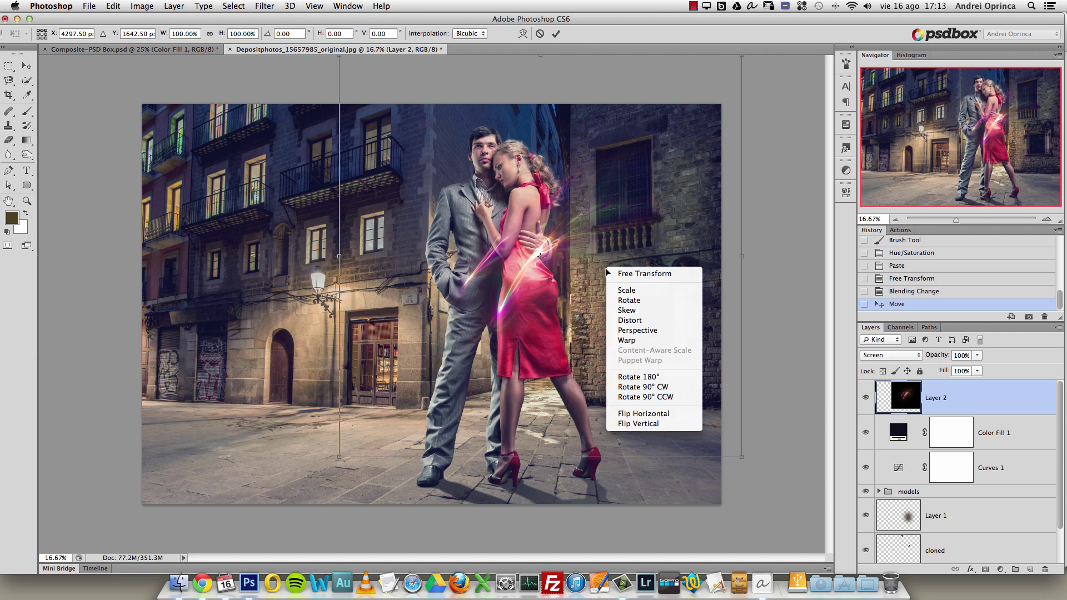
left_click(626, 340)
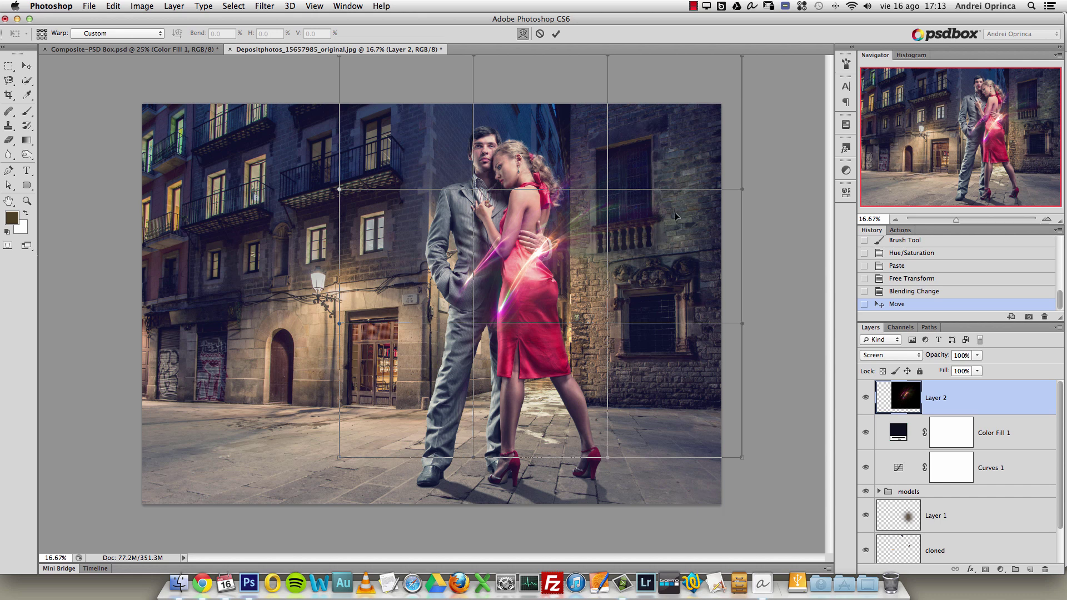
left_click_drag(573, 124, 425, 324)
mouse_move(387, 397)
left_mouse_down()
mouse_move(551, 408)
mouse_move(500, 298)
left_mouse_up()
mouse_move(511, 146)
left_mouse_down()
mouse_move(503, 161)
mouse_move(550, 234)
mouse_move(487, 170)
mouse_move(517, 206)
mouse_move(471, 240)
mouse_move(482, 336)
left_mouse_up()
mouse_move(527, 303)
left_mouse_down()
mouse_move(492, 334)
mouse_move(500, 311)
mouse_move(478, 392)
mouse_move(529, 288)
mouse_move(511, 228)
mouse_move(666, 245)
mouse_move(711, 311)
left_mouse_up()
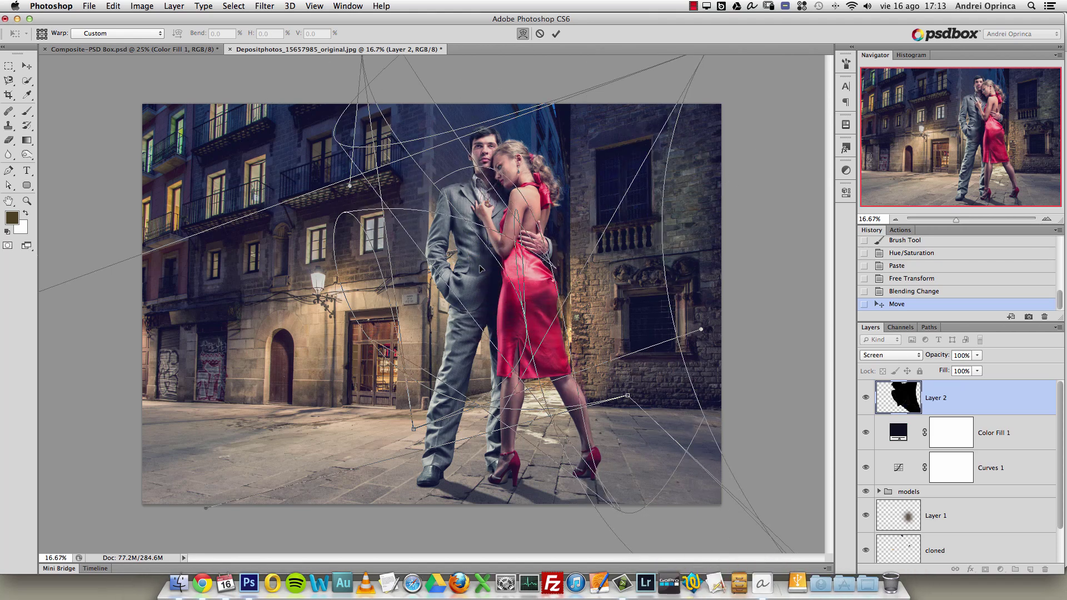
key("super+minus")
left_click_drag(638, 113, 727, 481)
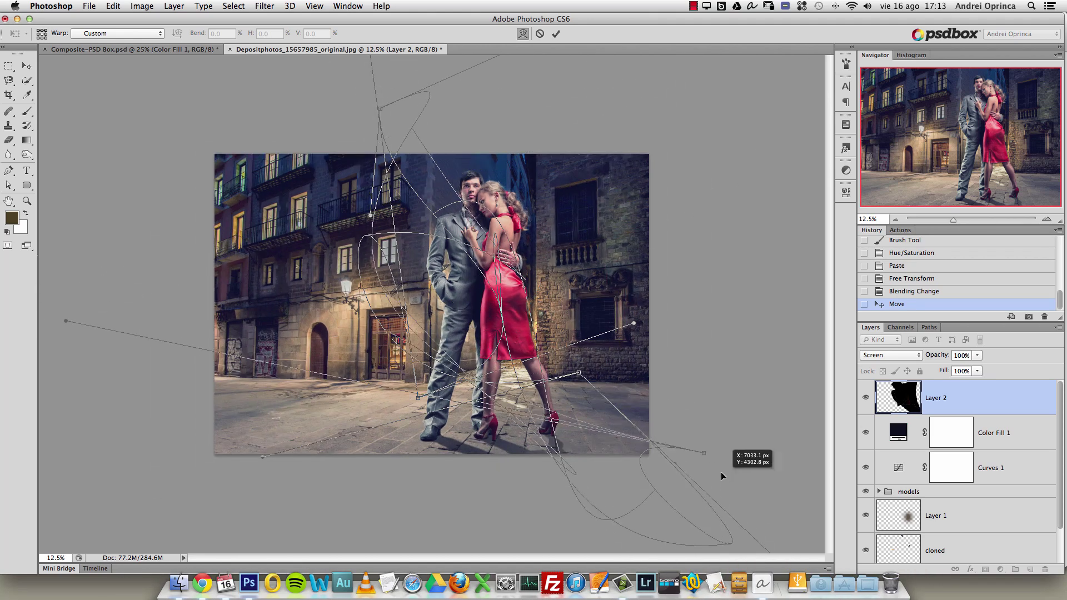
Try warping the light-streak layer across the couple and repositioning it, then undo both the move and the warp.
left_click_drag(417, 314, 505, 285)
key("Return")
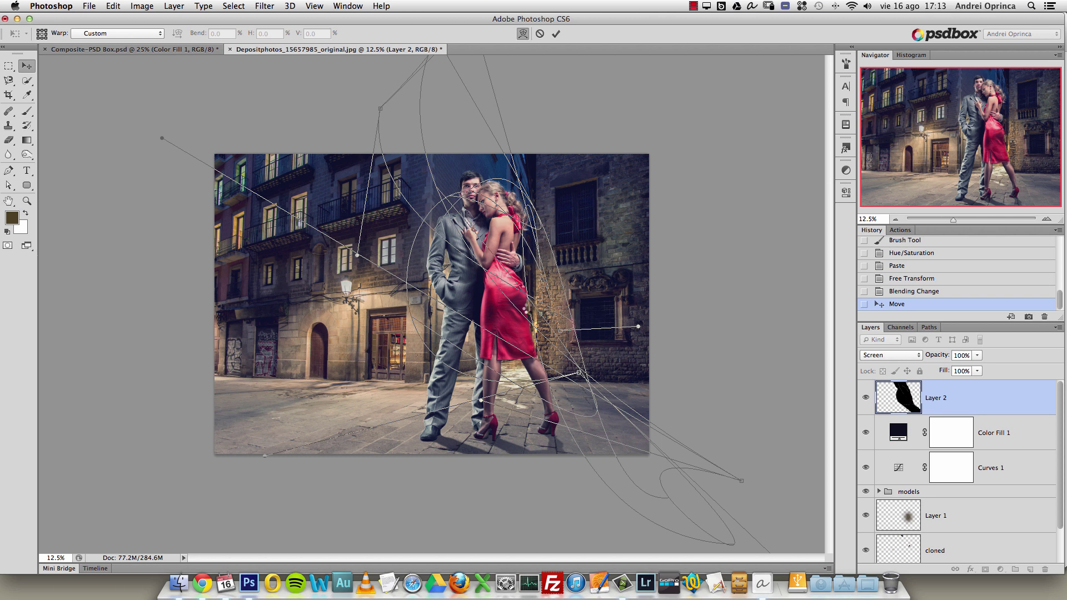
key("Return")
left_click_drag(549, 270, 523, 237)
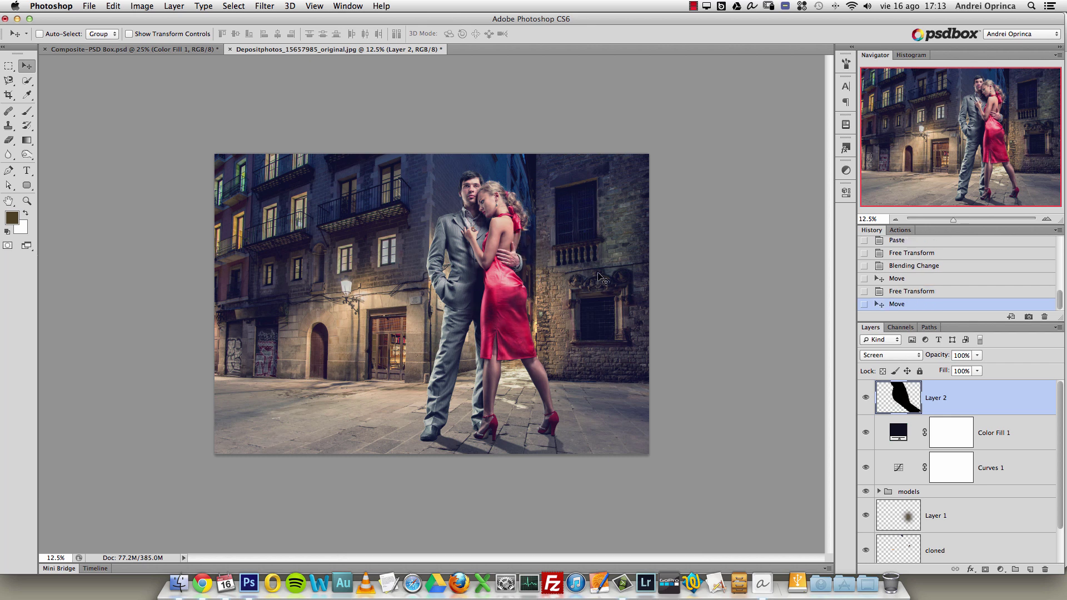
key("super+z")
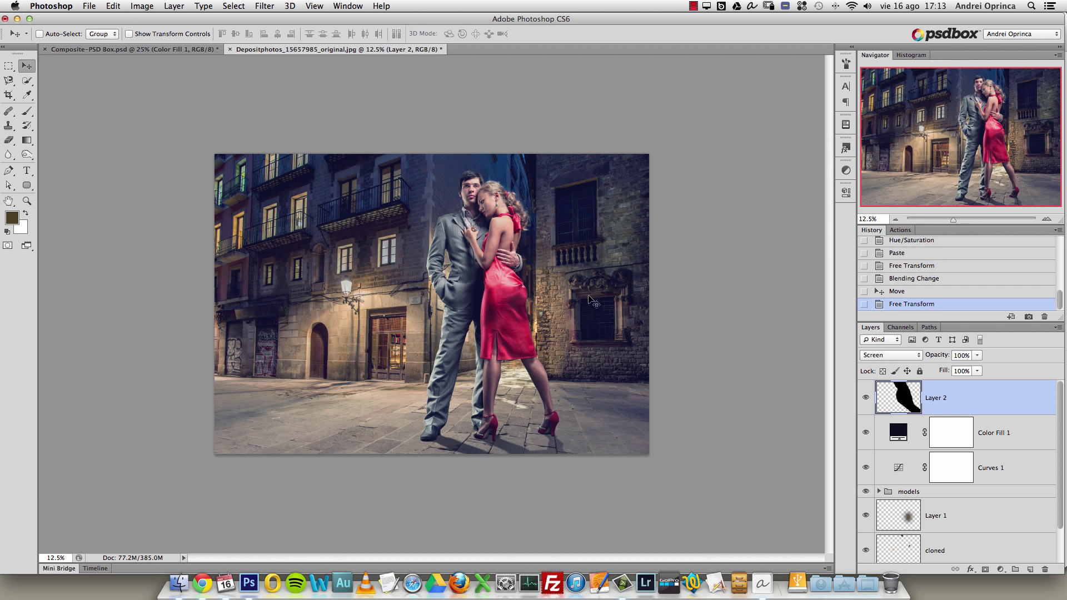
key("alt+super+z")
Try a second Warp transform on Layer 2, bending the light streaks into a narrow diagonal band behind the woman.
key("super+t")
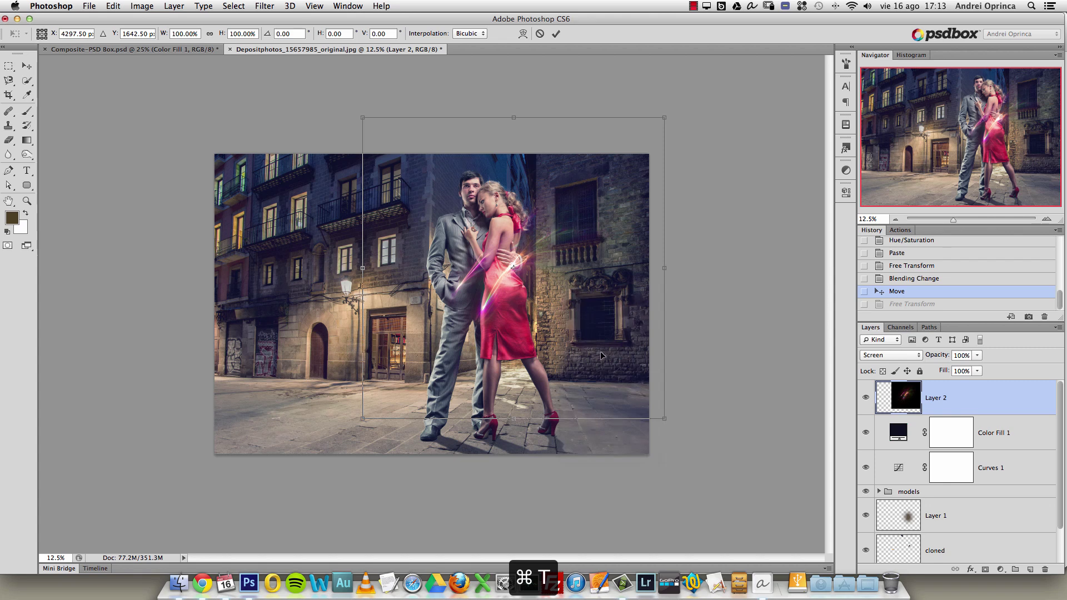
right_click(586, 309)
right_click(533, 309)
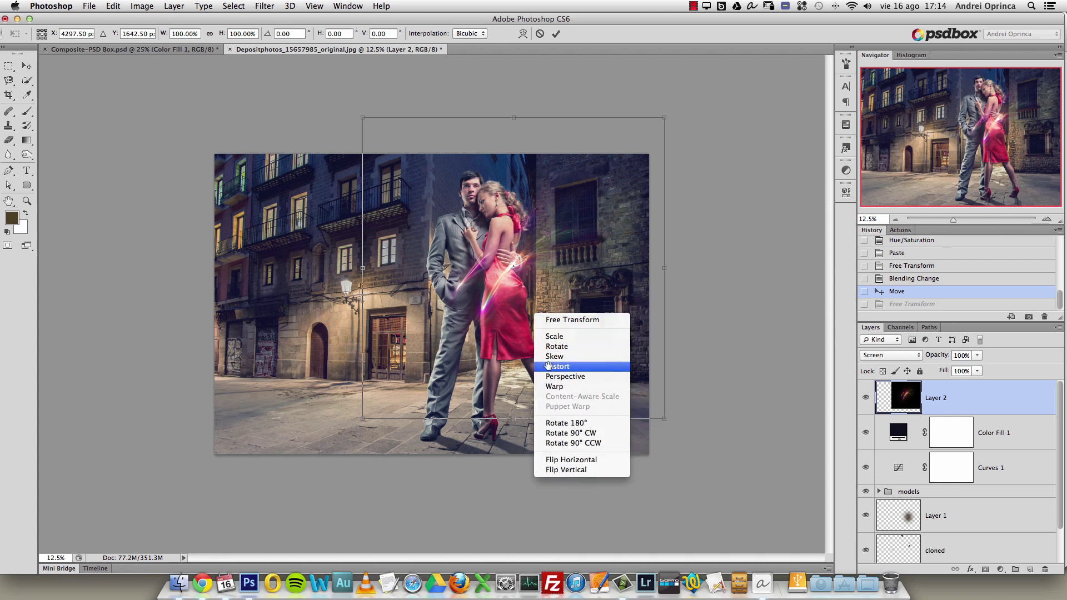
left_click(555, 382)
left_click_drag(485, 115, 503, 72)
mouse_move(439, 389)
left_mouse_down()
mouse_move(615, 408)
mouse_move(451, 355)
mouse_move(544, 305)
mouse_move(601, 457)
mouse_move(455, 361)
mouse_move(500, 234)
mouse_move(589, 399)
mouse_move(455, 217)
mouse_move(421, 148)
mouse_move(567, 431)
mouse_move(399, 398)
mouse_move(612, 451)
mouse_move(582, 236)
left_mouse_up()
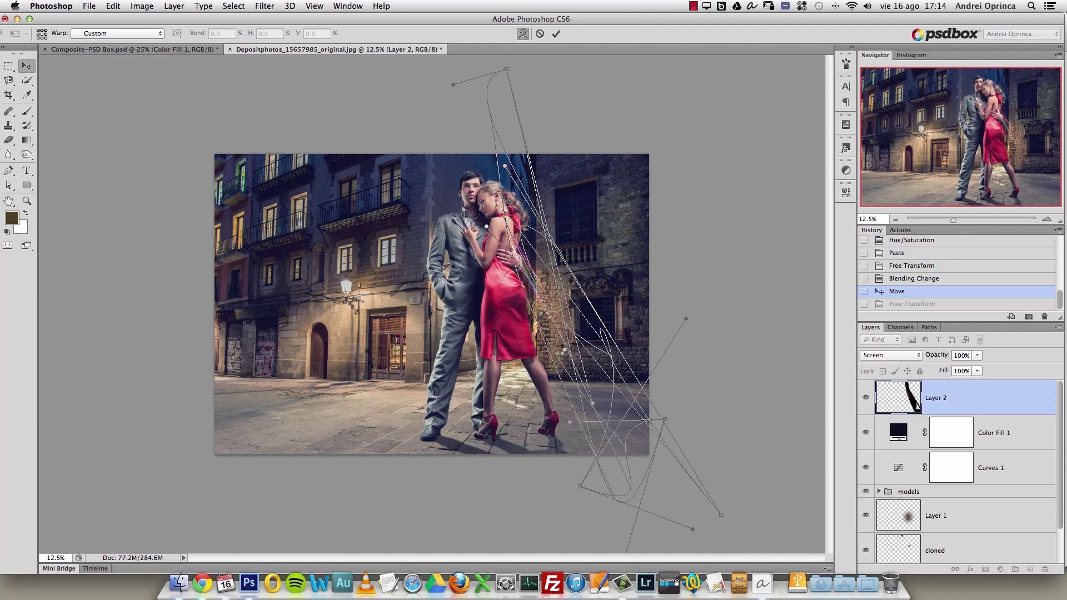
key("Return")
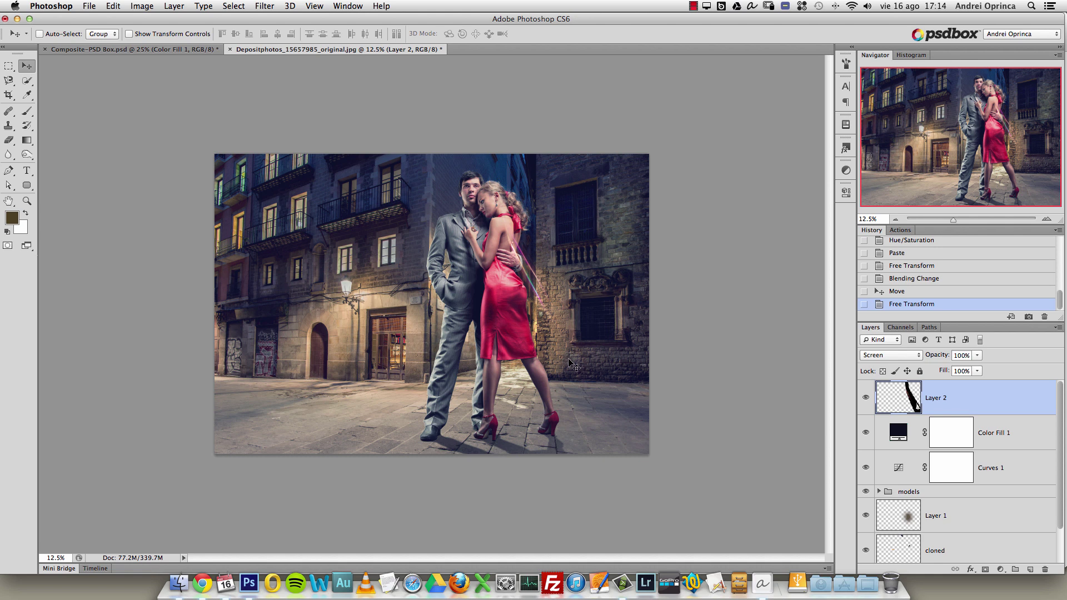
Move the warped streaks onto the woman's dress, then undo the move and the warp.
scroll(487, 228, "up", 3)
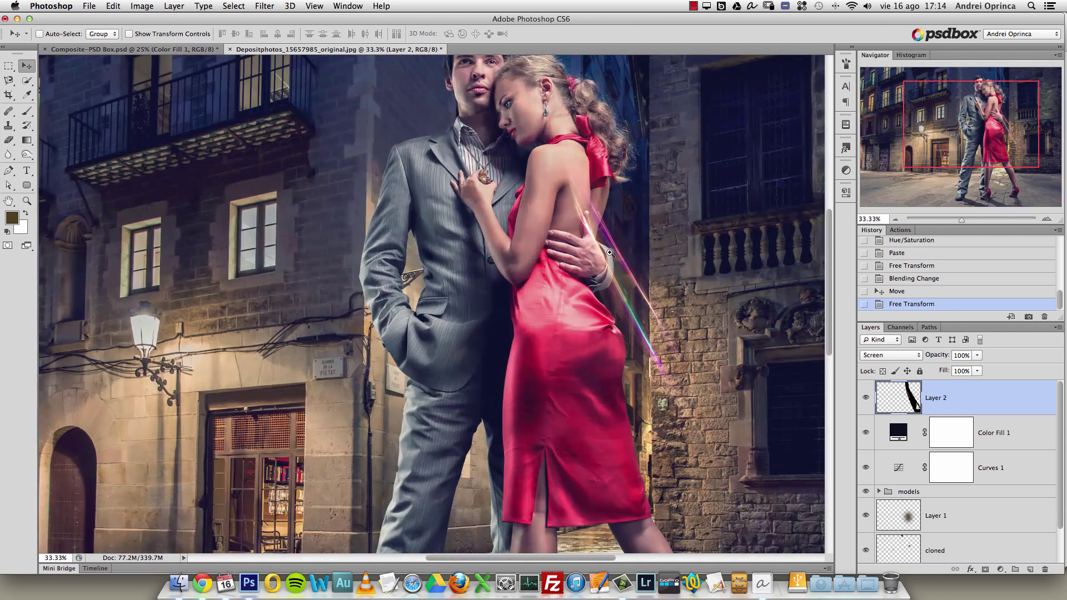
mouse_move(616, 252)
left_mouse_down()
mouse_move(489, 211)
mouse_move(528, 261)
mouse_move(629, 298)
mouse_move(534, 233)
left_mouse_up()
scroll(521, 261, "down", 1)
key("alt+super+z")
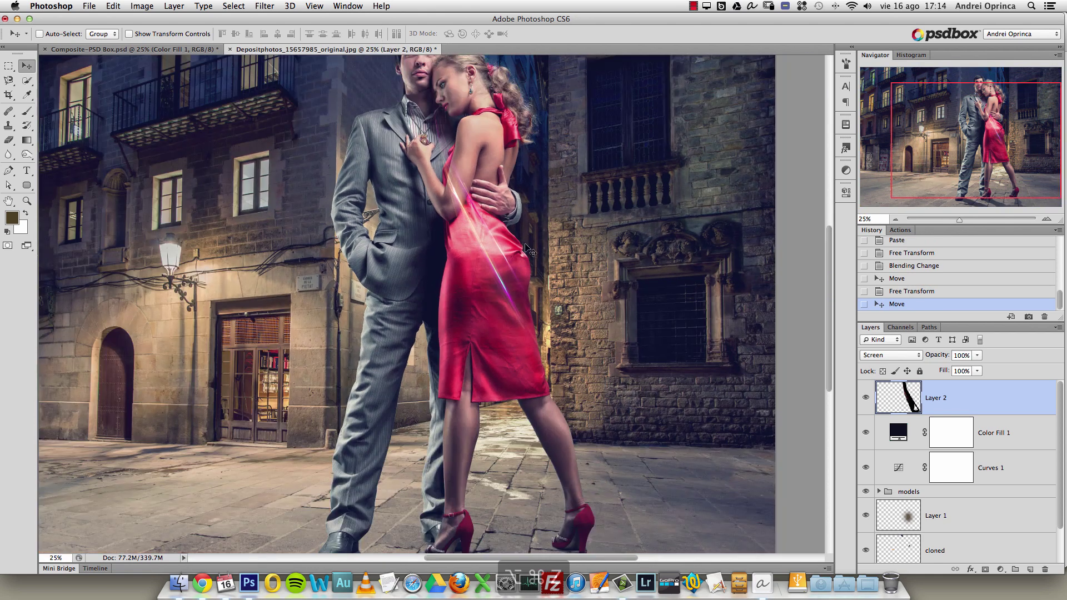
key("alt+super+z")
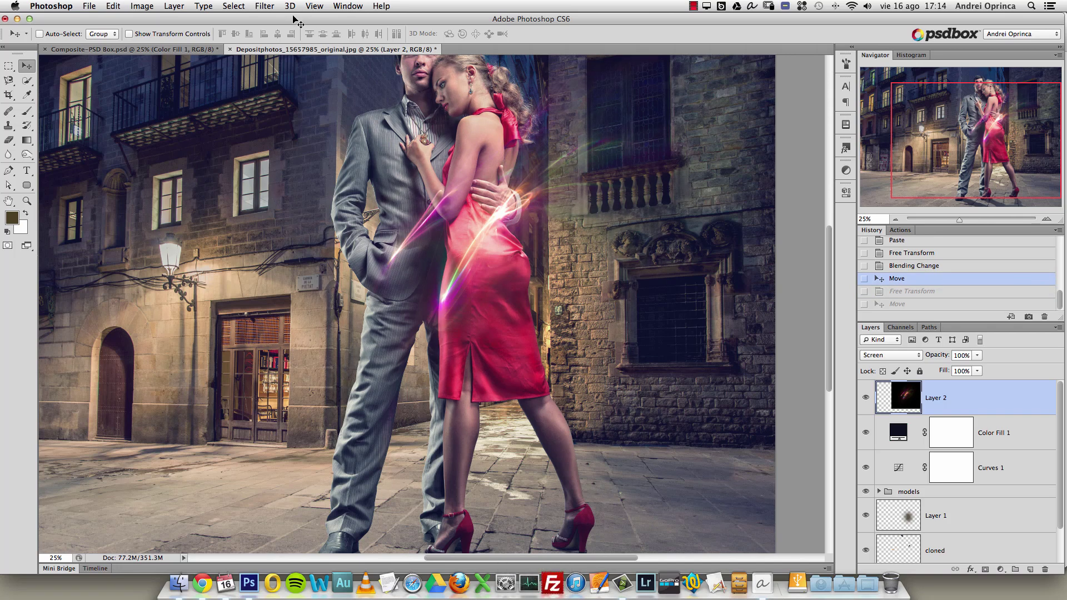
Try the Polar Coordinates filter on Layer 2 with Polar to Rectangular, and move the curved streaks around the couple.
left_click(264, 6)
mouse_move(320, 146)
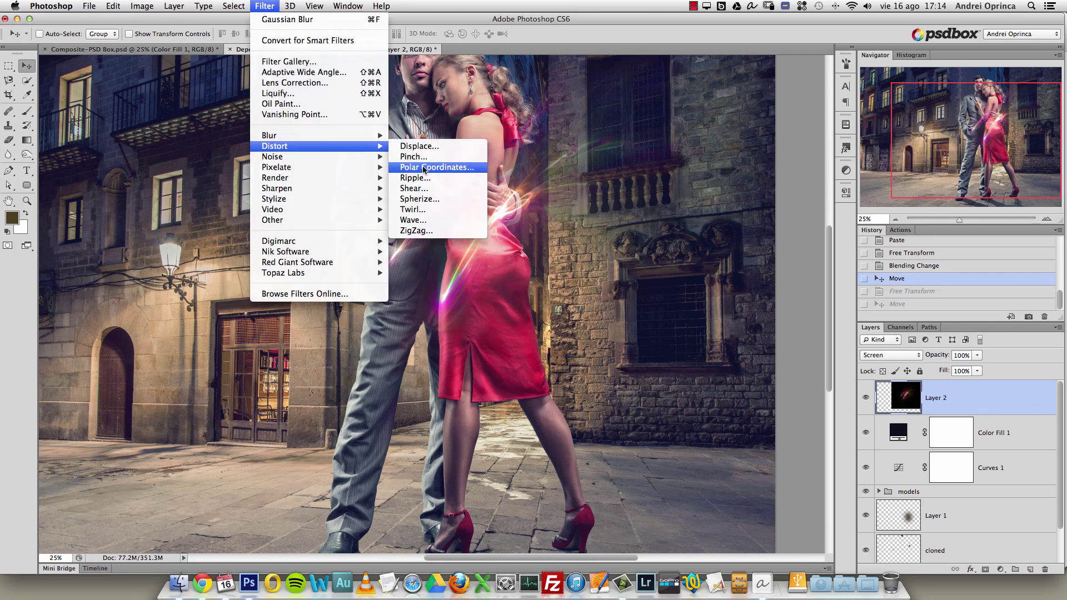
left_click(421, 166)
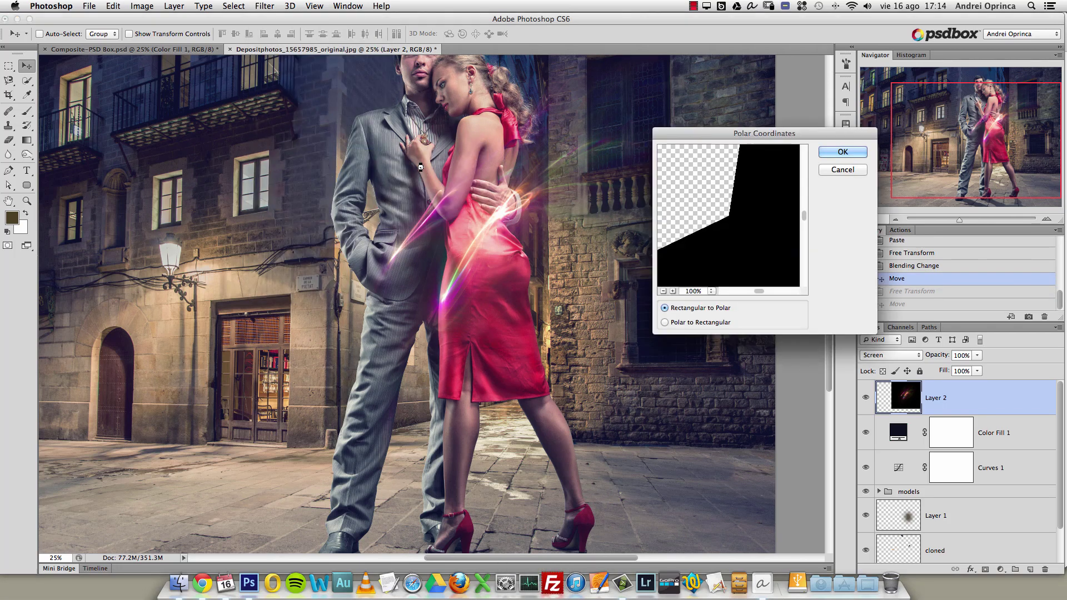
left_click(663, 291)
left_click(663, 291)
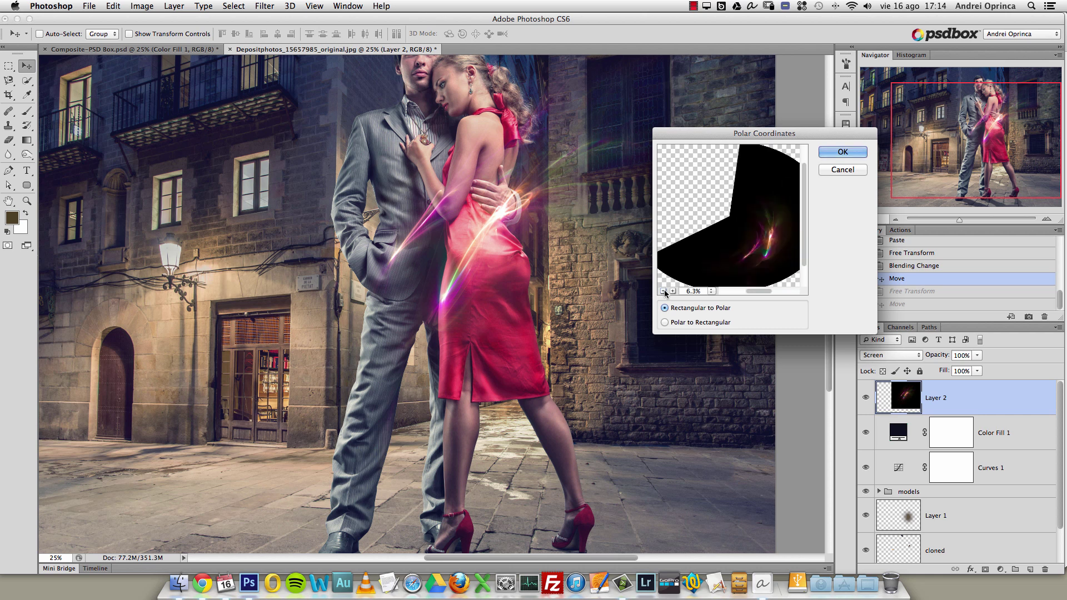
left_click(665, 322)
left_click(665, 308)
left_click(665, 322)
left_click(663, 291)
left_click(663, 291)
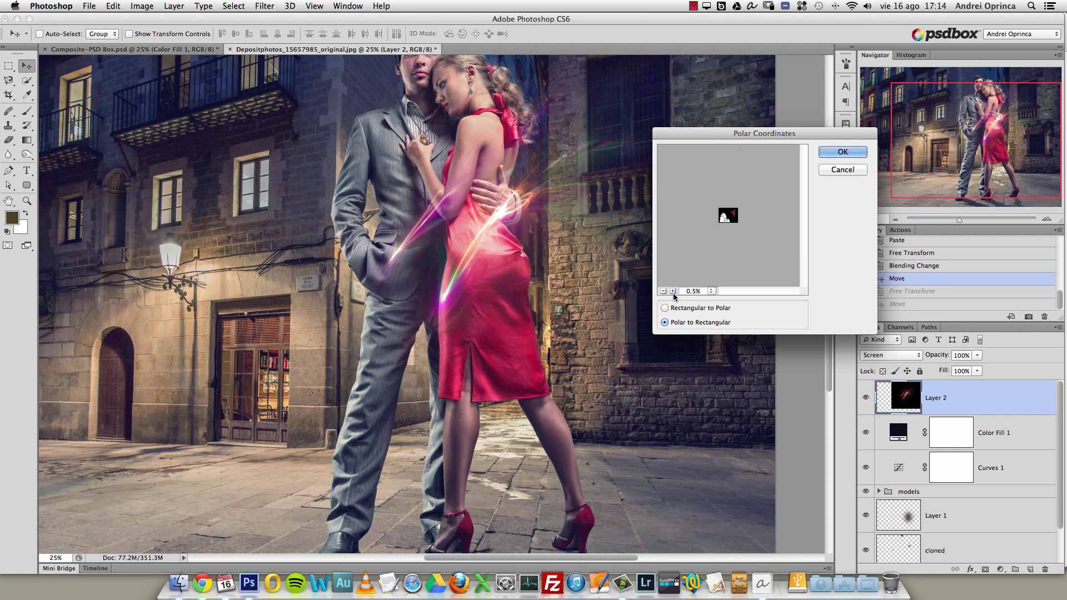
left_click(672, 292)
left_click(673, 292)
key("Return")
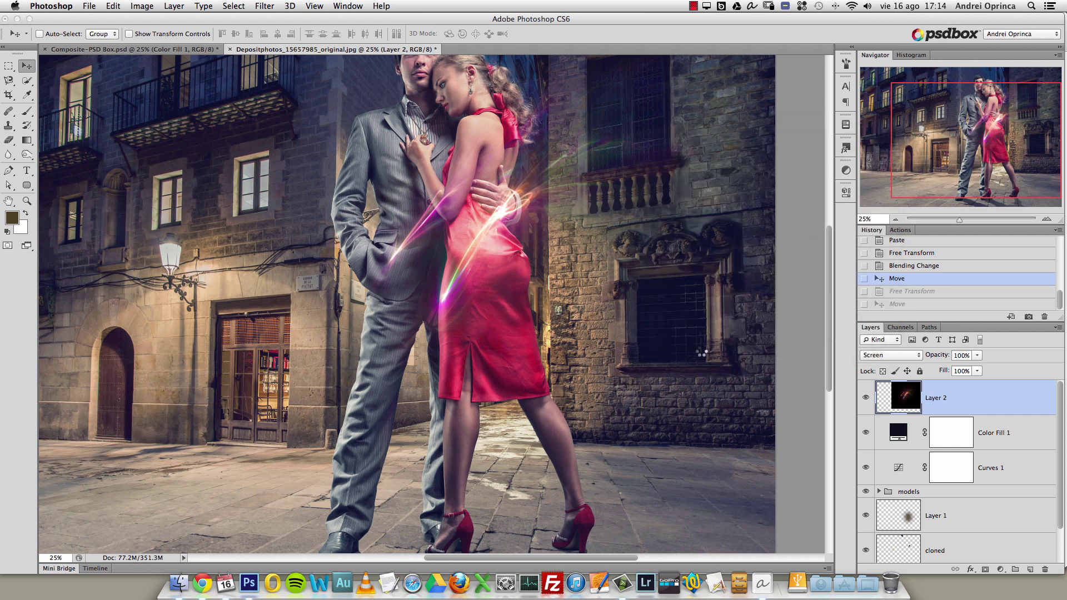
scroll(683, 260, "up", 3)
mouse_move(683, 260)
left_mouse_down()
mouse_move(536, 286)
mouse_move(520, 330)
left_mouse_up()
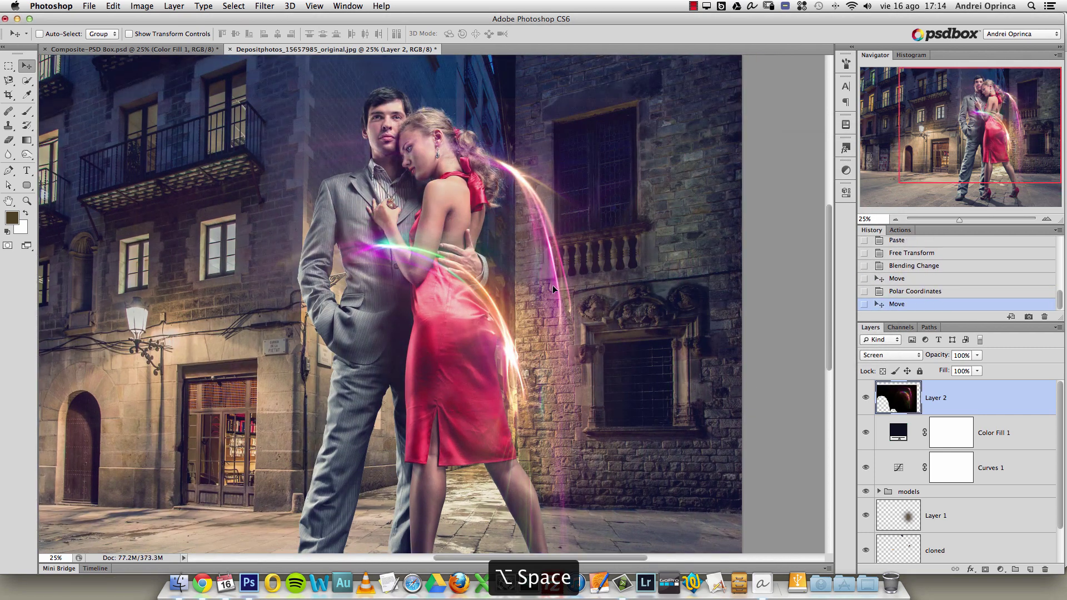
Try reapplying Polar Coordinates with the streaks moved to different parts of the image, then delete Layer 2.
left_click(552, 285, "alt")
key("super+f")
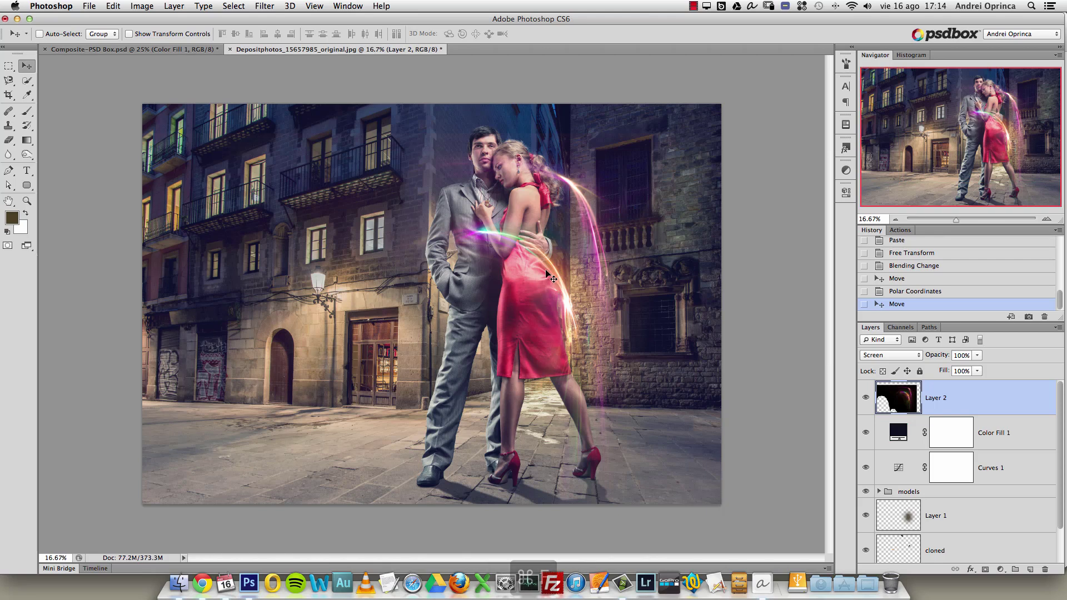
left_click_drag(547, 276, 248, 197)
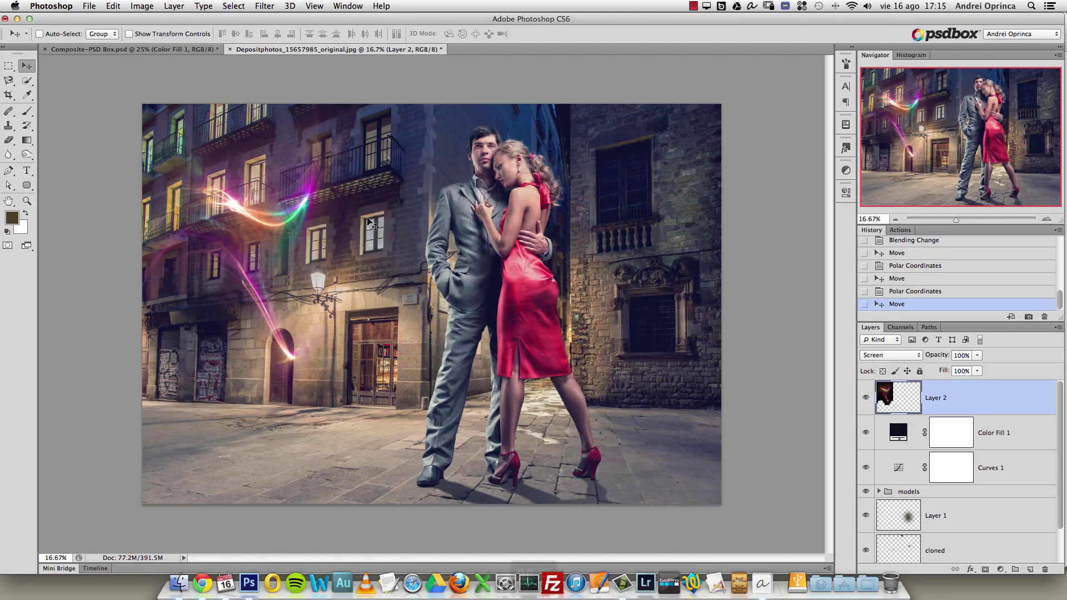
key("super+f")
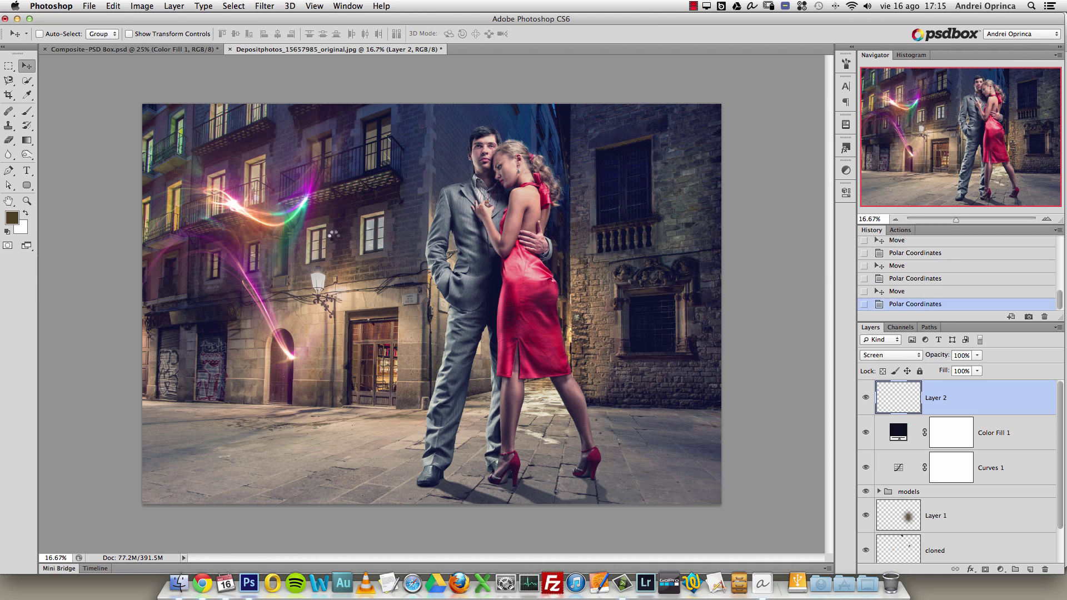
mouse_move(331, 240)
left_mouse_down()
mouse_move(481, 316)
mouse_move(505, 351)
mouse_move(498, 312)
mouse_move(433, 333)
mouse_move(492, 309)
mouse_move(495, 295)
left_mouse_up()
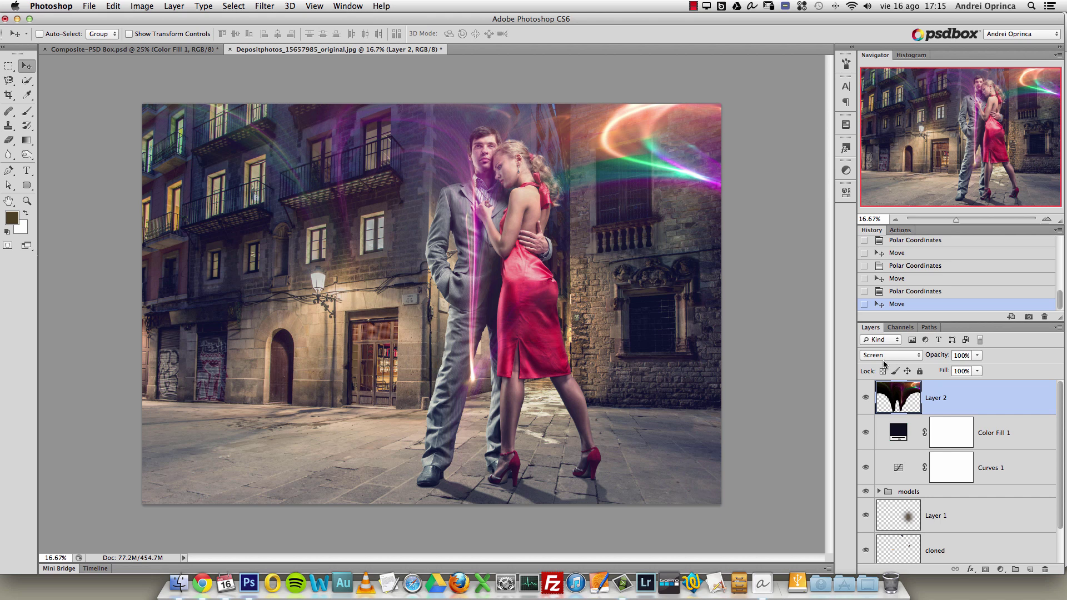
left_click_drag(1006, 401, 1044, 569)
Show Layer 6 in Composite-PSD Box.psd to examine the finished light trails, then return to the street composite document.
left_click(136, 49)
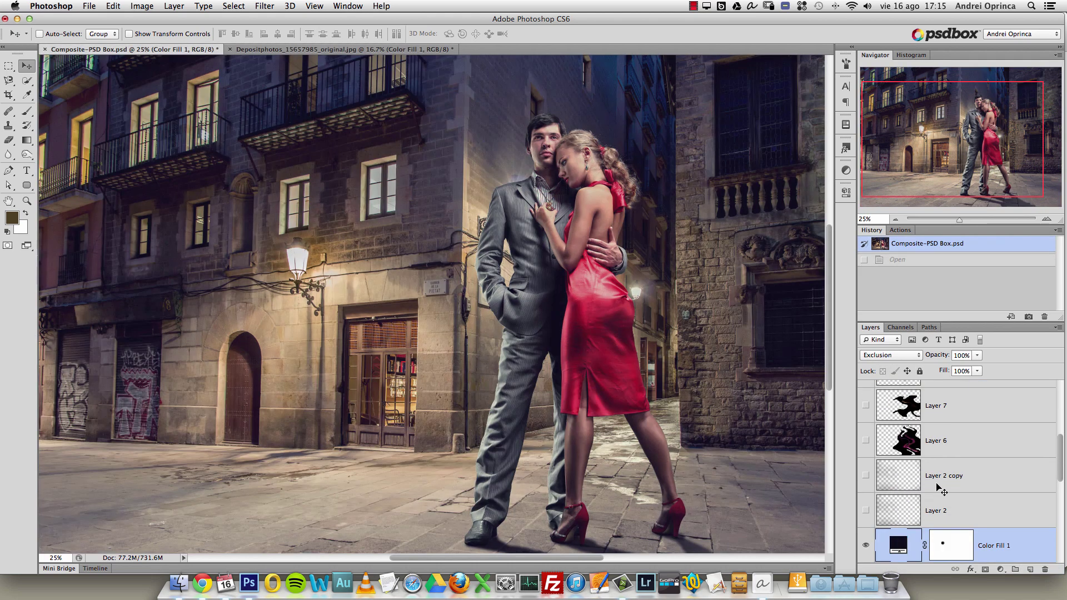
left_click(865, 441)
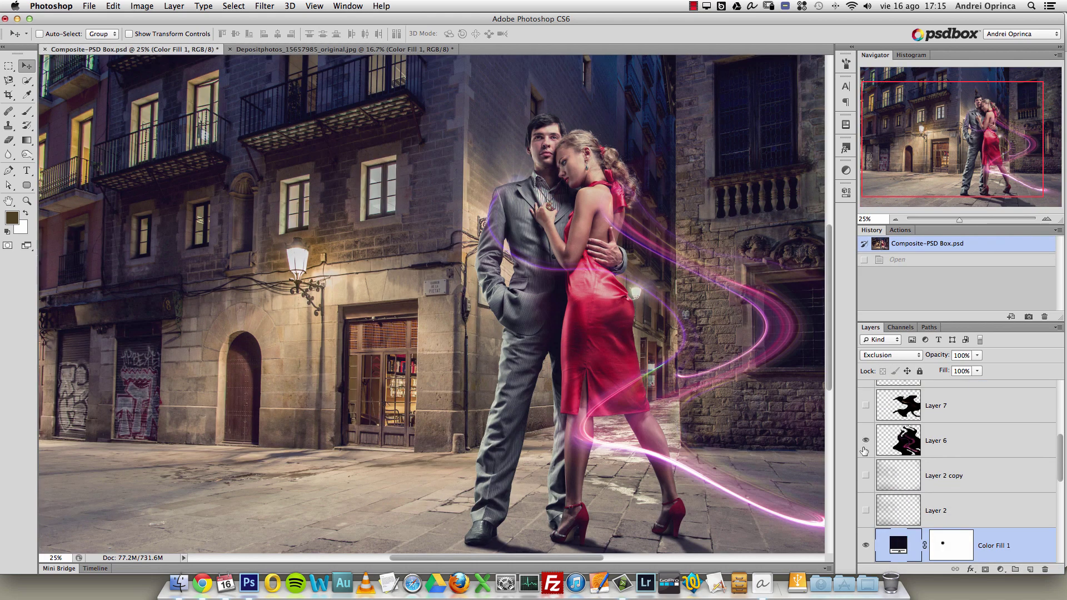
left_click(320, 49)
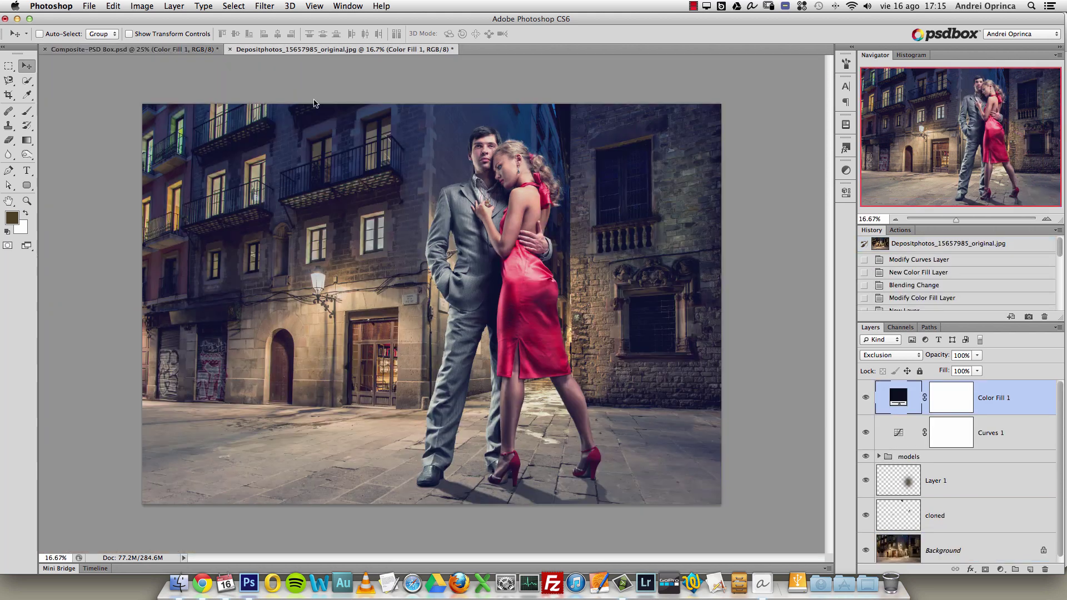
Revert the history to the Move state before the first Polar Coordinates filter and shift the streaks toward the man's hip.
left_click(1051, 245)
left_click_drag(1059, 249, 1058, 313)
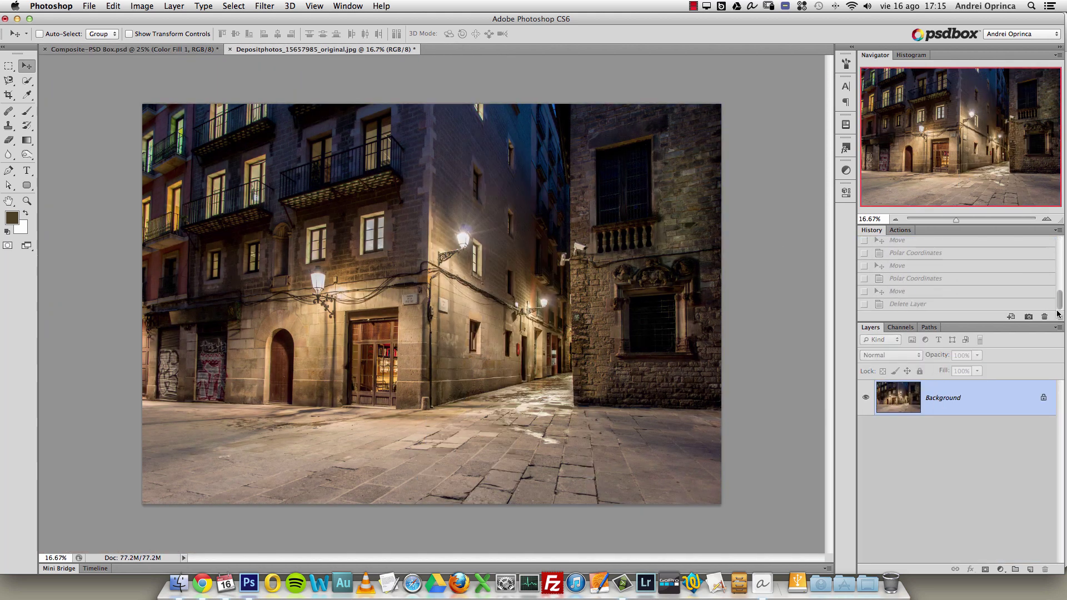
mouse_move(976, 298)
left_mouse_down()
mouse_move(918, 275)
mouse_move(920, 251)
left_mouse_up()
left_click_drag(1059, 296, 1058, 286)
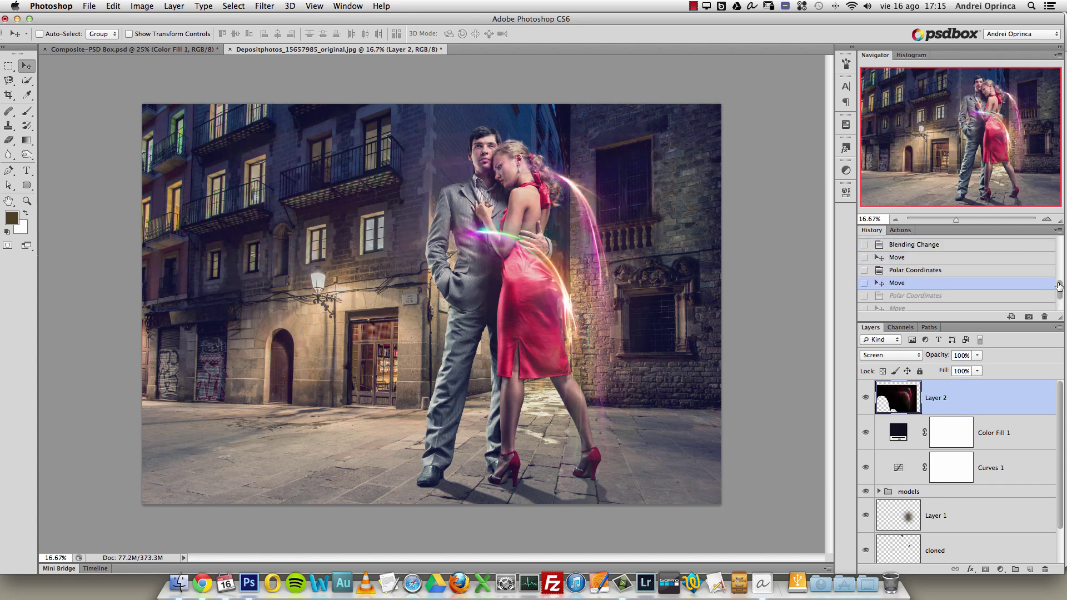
left_click(922, 257)
left_click_drag(184, 133, 100, 82)
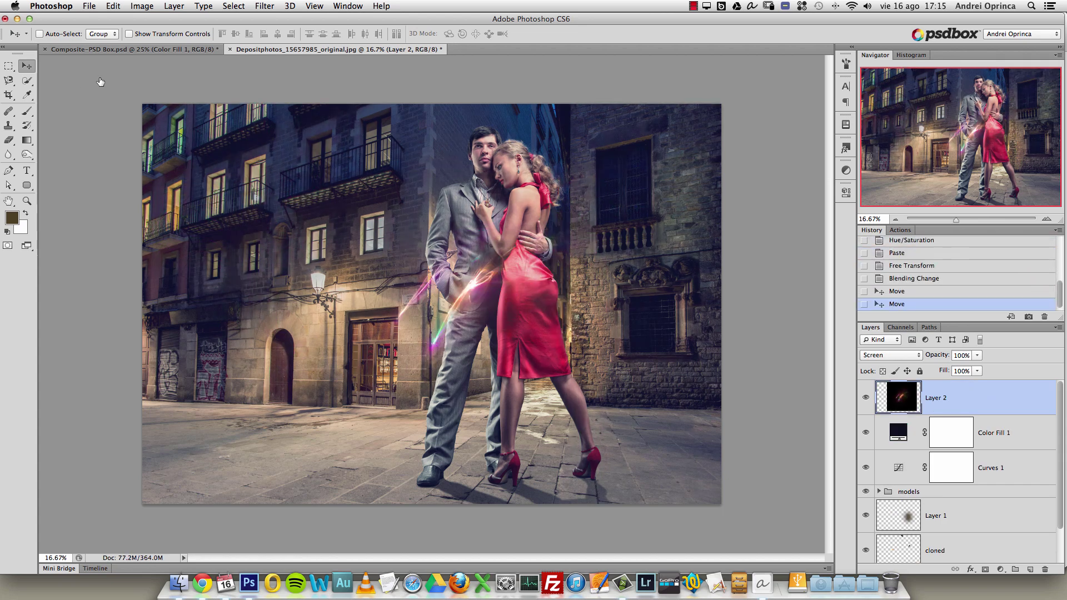
Start the Wave filter on Layer 2 with wavelength 367 to 999, amplitude 513 to 945, and scale 30% horizontal, 65% vertical.
left_click(262, 7)
mouse_move(328, 148)
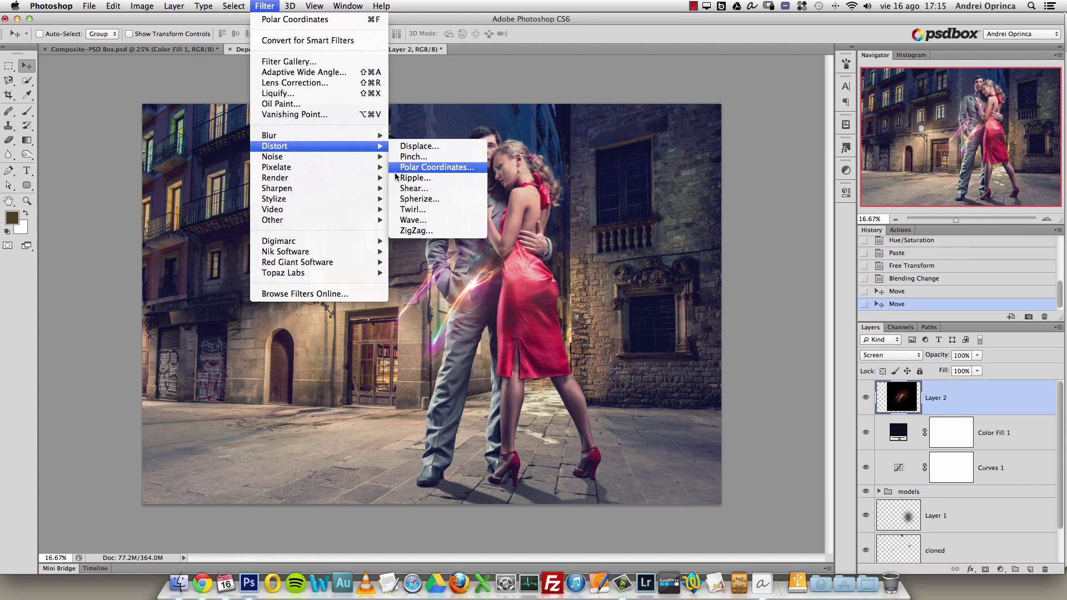
left_click(410, 227)
left_click(651, 337)
left_click_drag(650, 337, 690, 342)
mouse_move(654, 283)
left_mouse_down()
mouse_move(638, 283)
mouse_move(671, 283)
left_mouse_up()
left_click_drag(728, 229, 651, 229)
mouse_move(739, 237)
left_mouse_down()
mouse_move(729, 239)
mouse_move(739, 241)
left_mouse_up()
left_click_drag(712, 291, 734, 290)
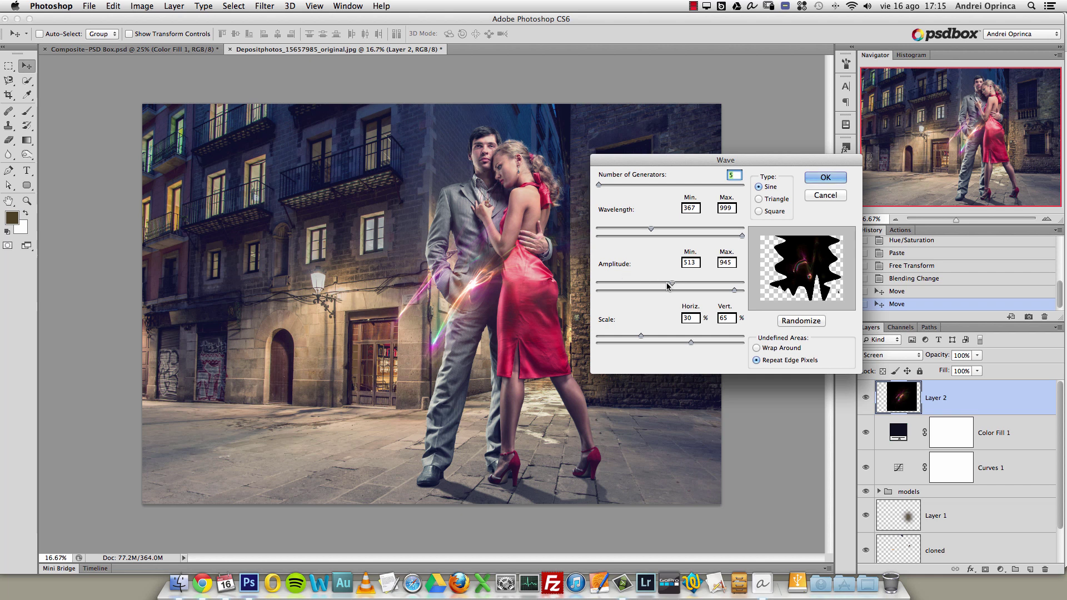
Refine the Wave settings to wavelength 374 to 999, amplitude 313 to 764, and scale 56% horizontal, 39% vertical.
left_click_drag(673, 334, 618, 331)
left_click_drag(690, 342, 731, 339)
left_click_drag(603, 336, 651, 343)
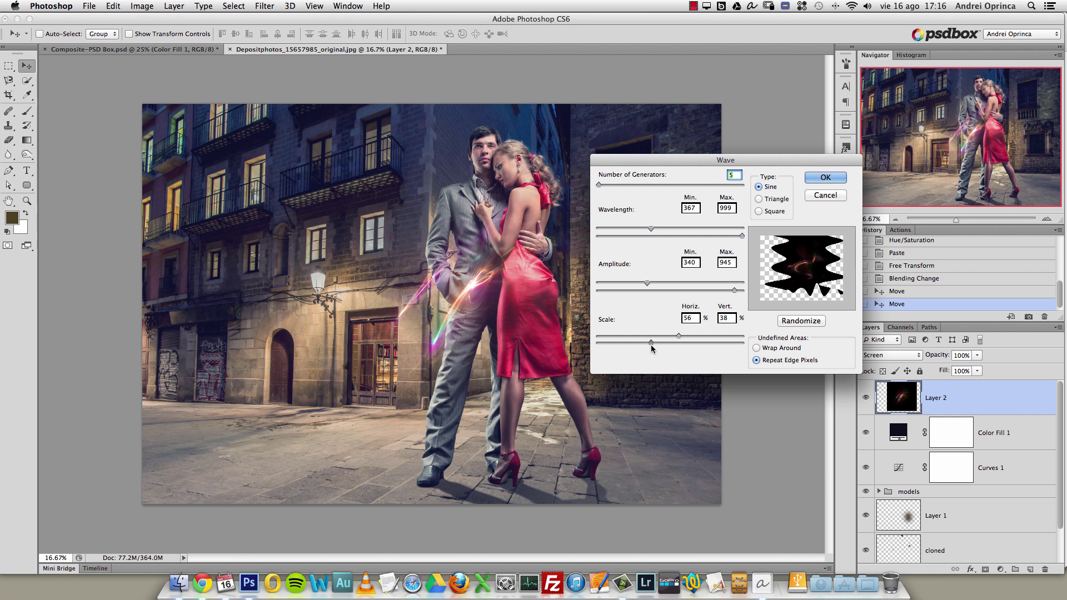
mouse_move(646, 283)
left_mouse_down()
mouse_move(611, 285)
mouse_move(675, 284)
mouse_move(644, 286)
left_mouse_up()
left_click_drag(734, 290, 708, 290)
mouse_move(650, 229)
left_mouse_down()
mouse_move(615, 233)
mouse_move(682, 235)
mouse_move(651, 239)
left_mouse_up()
left_click_drag(742, 237, 767, 239)
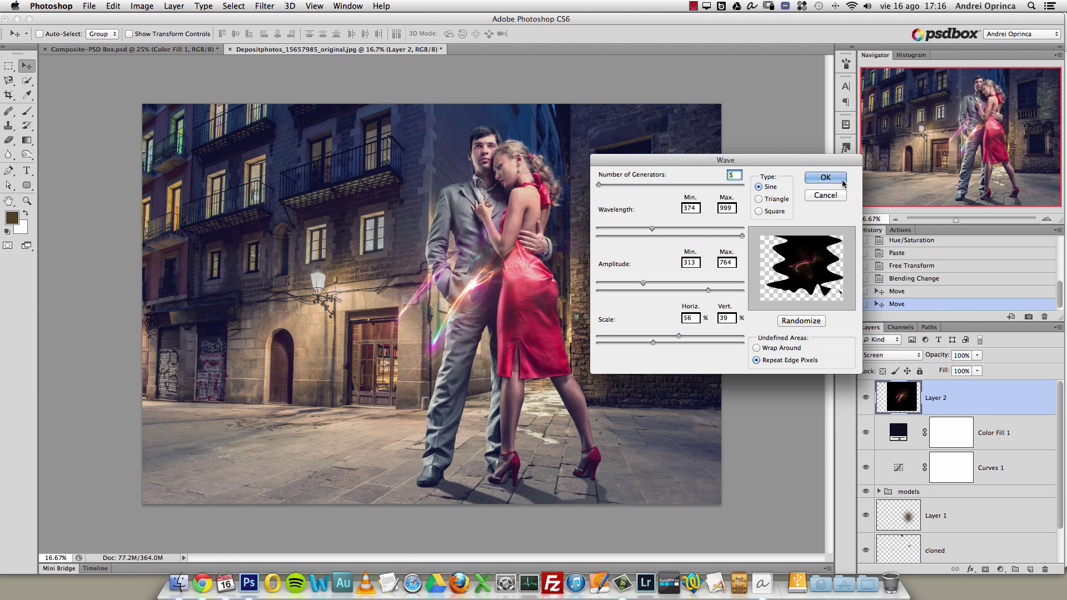
Preview the Triangle and Square wave types, return to Sine, and apply the Wave filter.
left_click(772, 201)
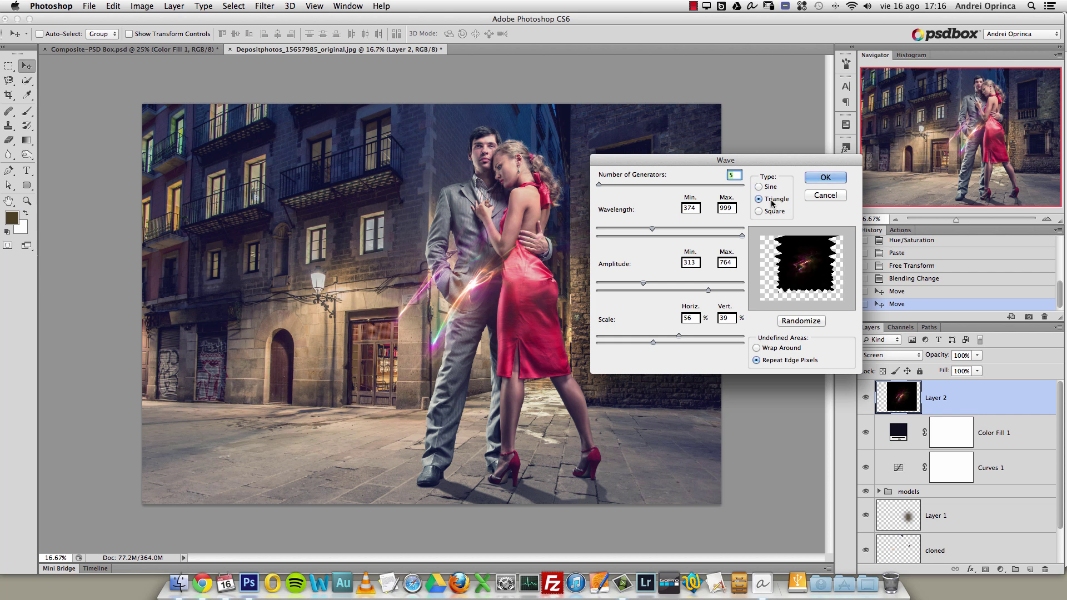
left_click(774, 210)
left_click(769, 187)
left_click(820, 187)
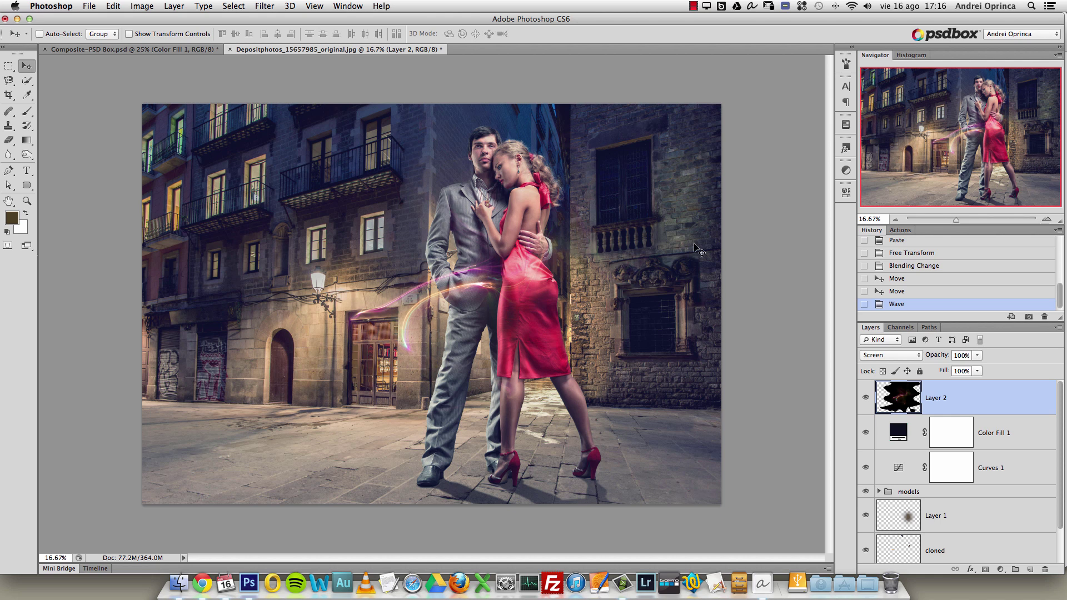
Move the wavy streaks over the couple, rotate them 75°, and place them curving down beside the woman's hip.
left_click_drag(491, 301, 562, 261)
key("super+t")
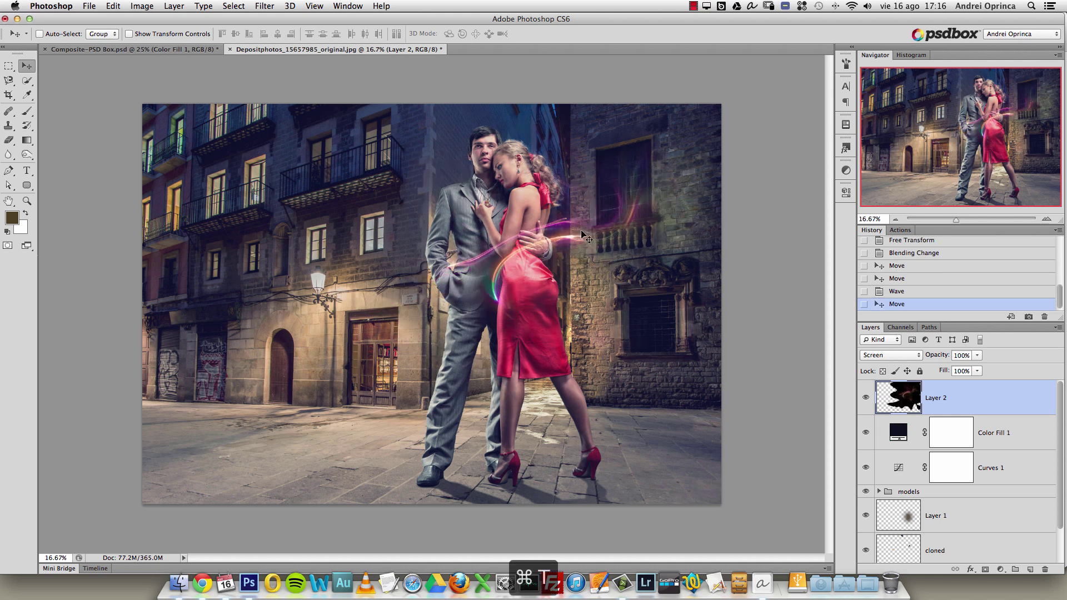
left_click_drag(397, 505, 261, 146)
left_click_drag(526, 229, 532, 259)
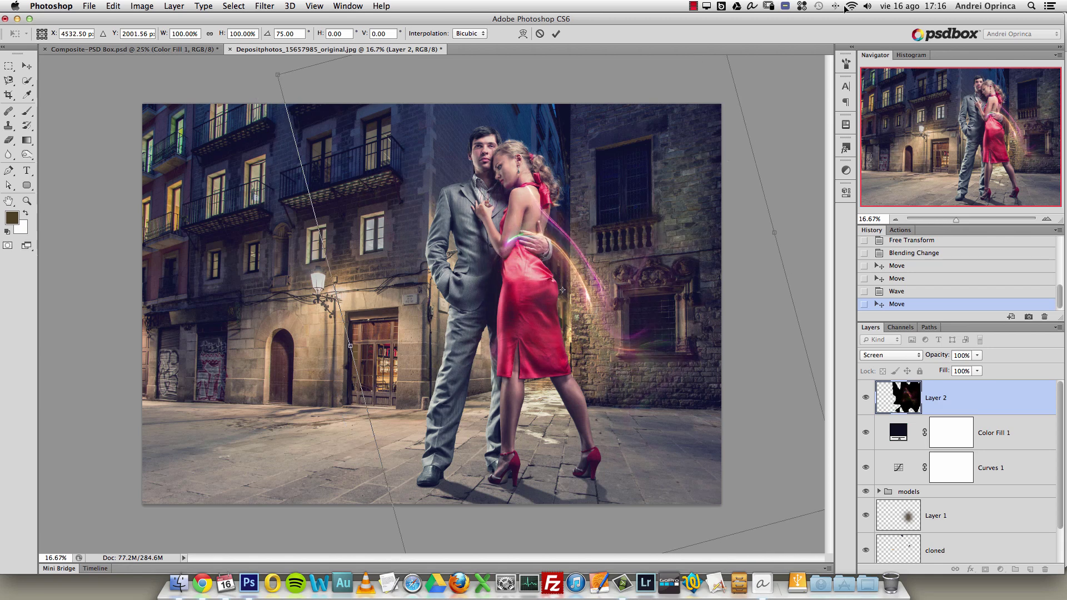
key("Return")
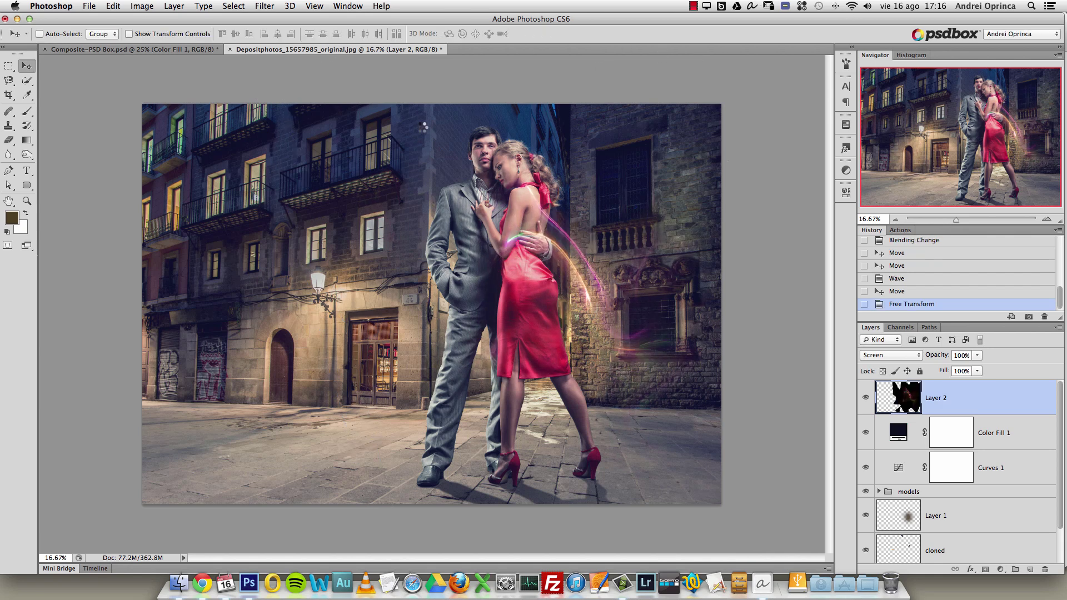
Fine-tune Layer 2's position at the woman's hip, duplicate it, and place the copied streaks beside the man over the street lamp.
left_click_drag(530, 233, 517, 182)
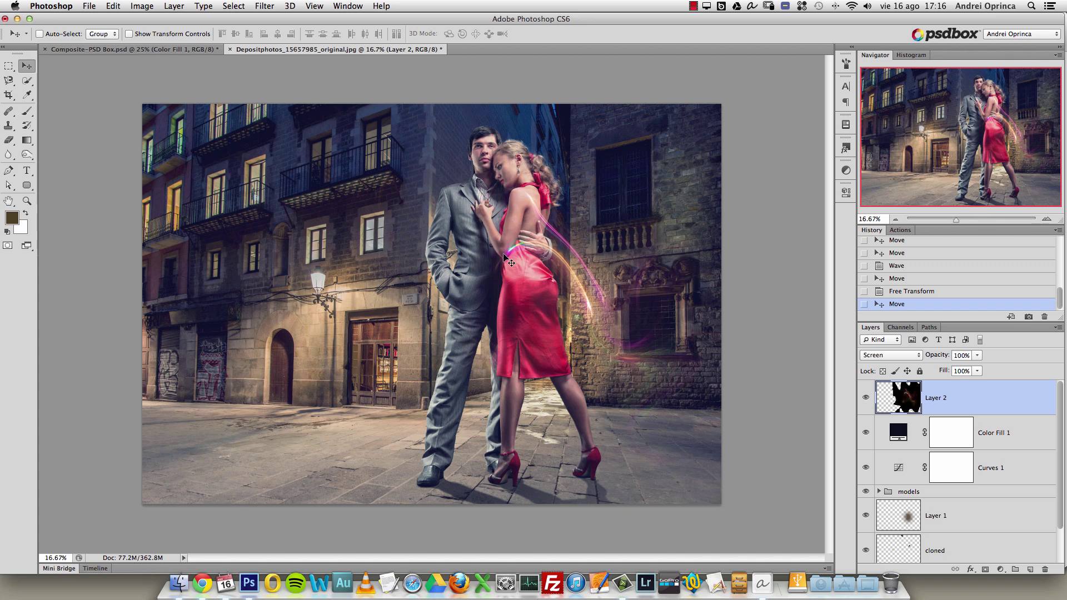
left_click_drag(535, 250, 519, 218)
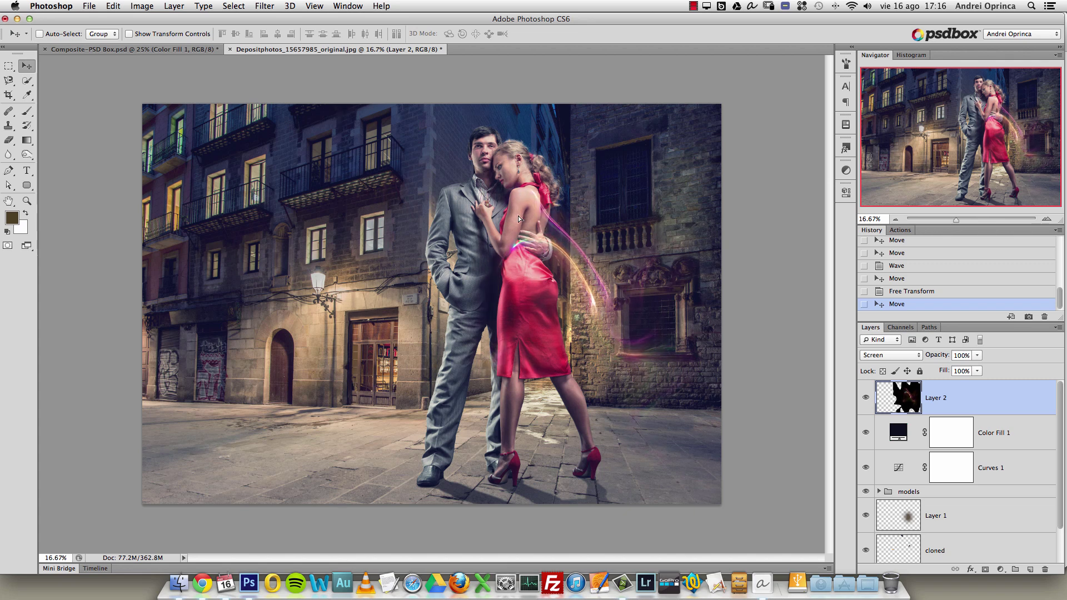
key("super+j")
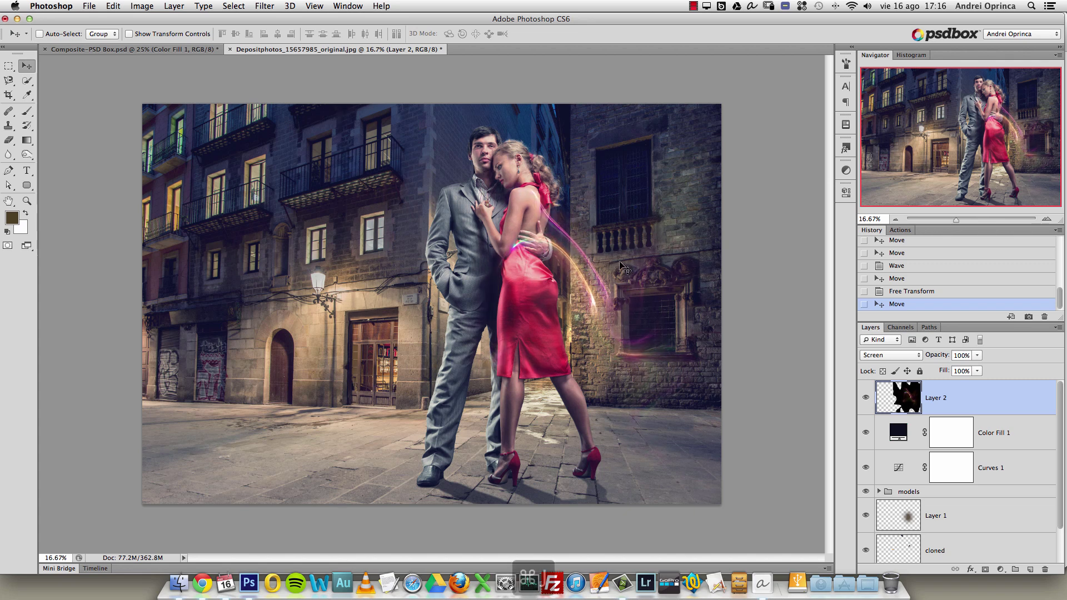
left_click_drag(616, 286, 426, 296)
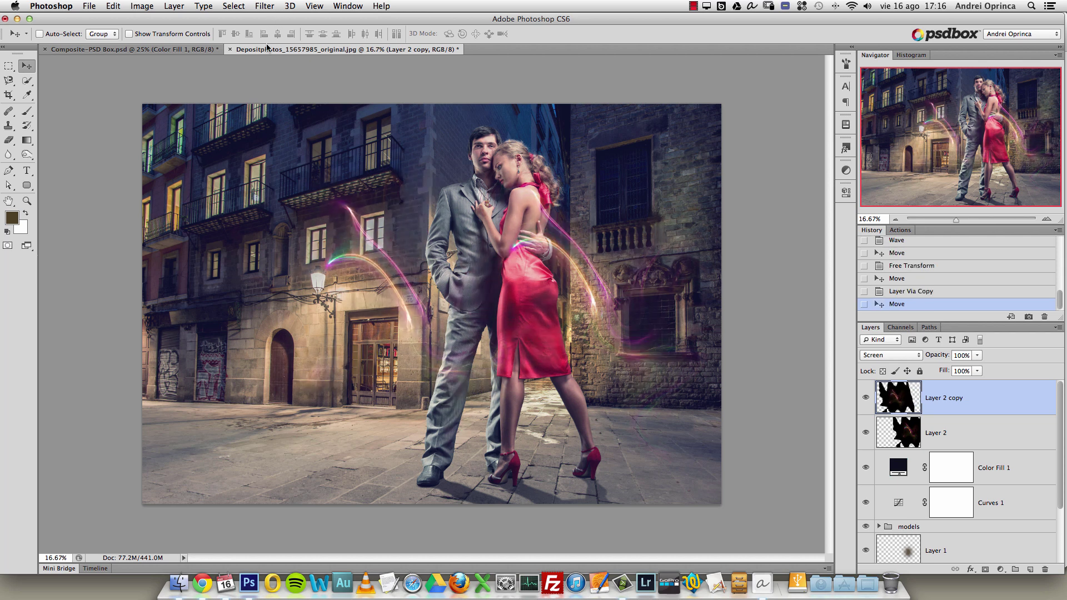
key("super+t")
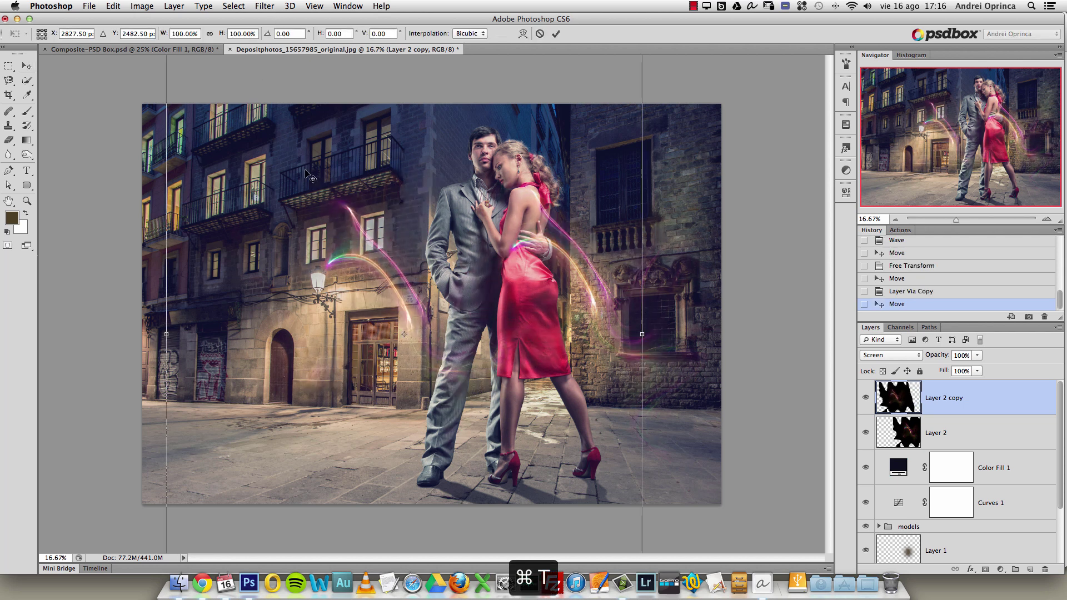
right_click(417, 264)
left_click(436, 339)
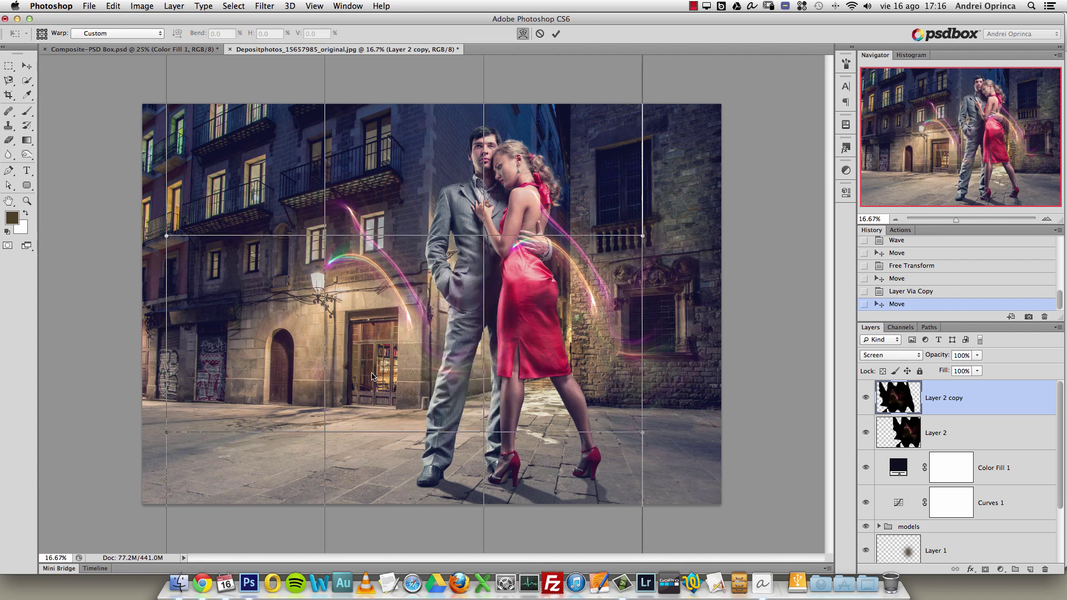
mouse_move(392, 266)
left_mouse_down()
mouse_move(602, 100)
mouse_move(489, 178)
mouse_move(386, 300)
mouse_move(303, 189)
left_mouse_up()
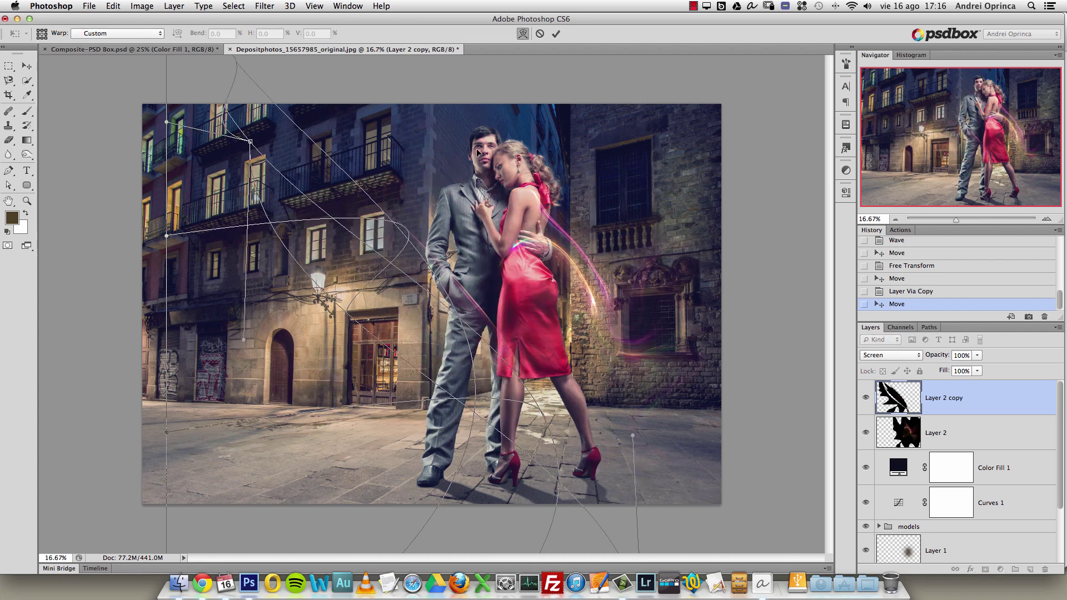
left_click_drag(479, 396, 559, 374)
key("Return")
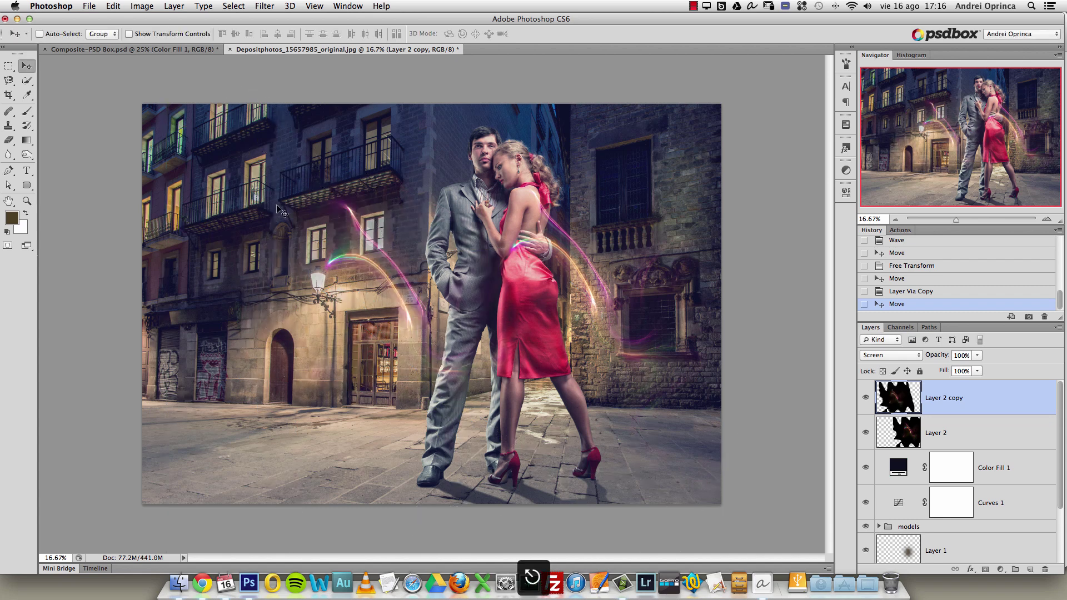
left_click(265, 6)
mouse_move(345, 151)
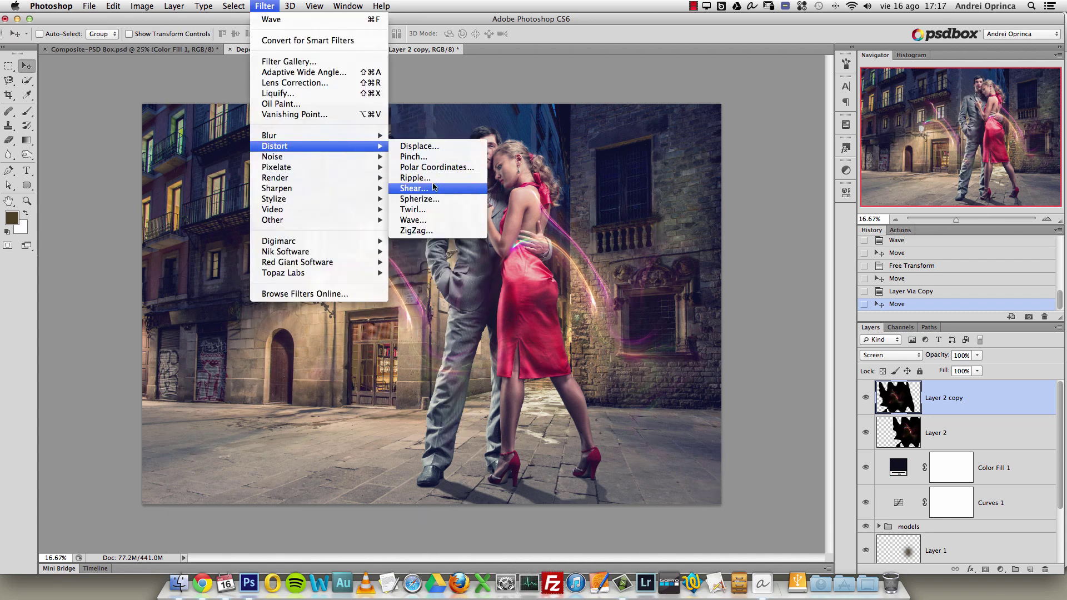
left_click(426, 212)
left_click_drag(497, 318, 462, 319)
left_click(424, 294)
left_click(424, 294)
left_click(424, 294)
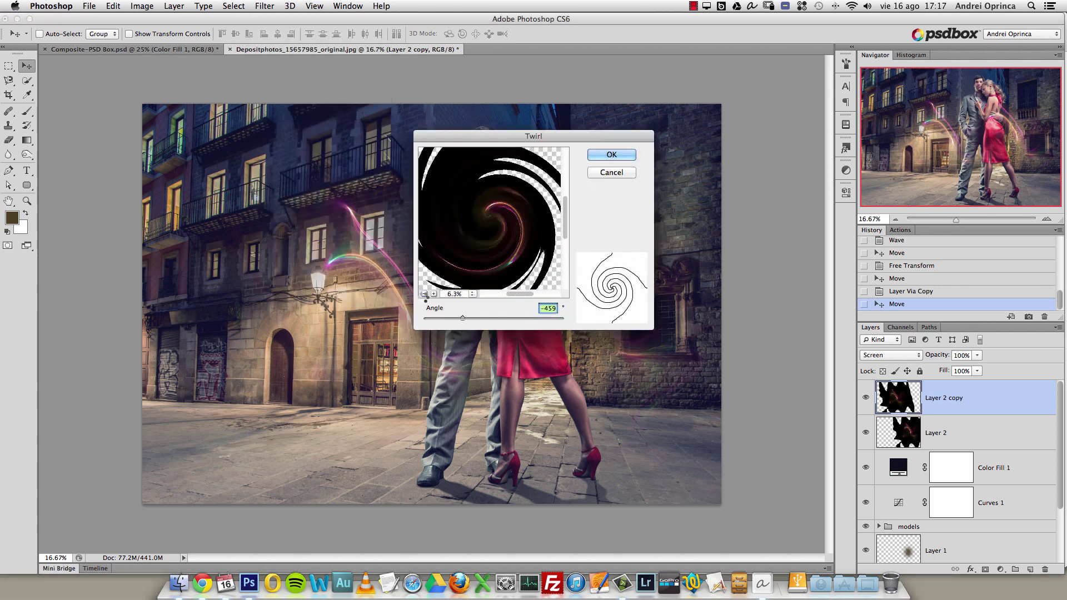
left_click_drag(462, 318, 493, 315)
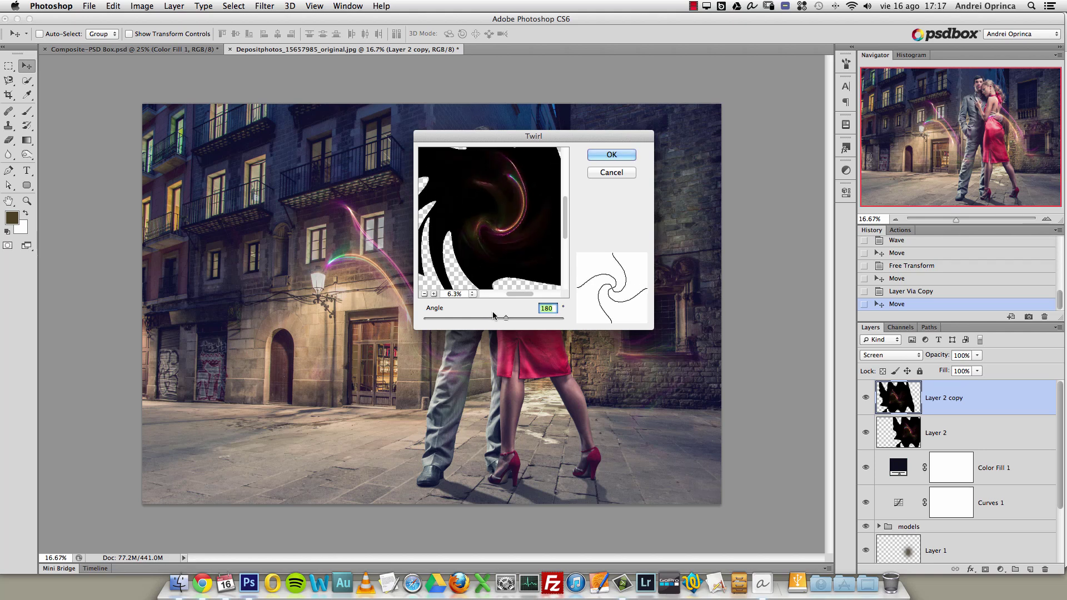
key("Return")
Apply the Shear filter to Layer 2 copy with a multi-bend S-shaped curve and undefined areas set to Wrap Around.
left_click(264, 6)
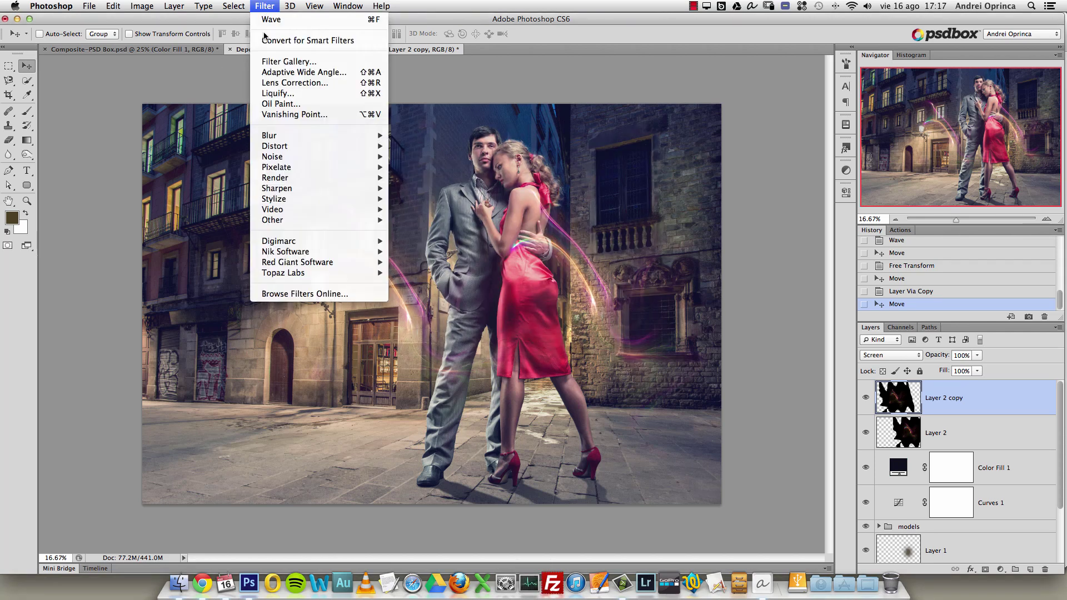
mouse_move(330, 147)
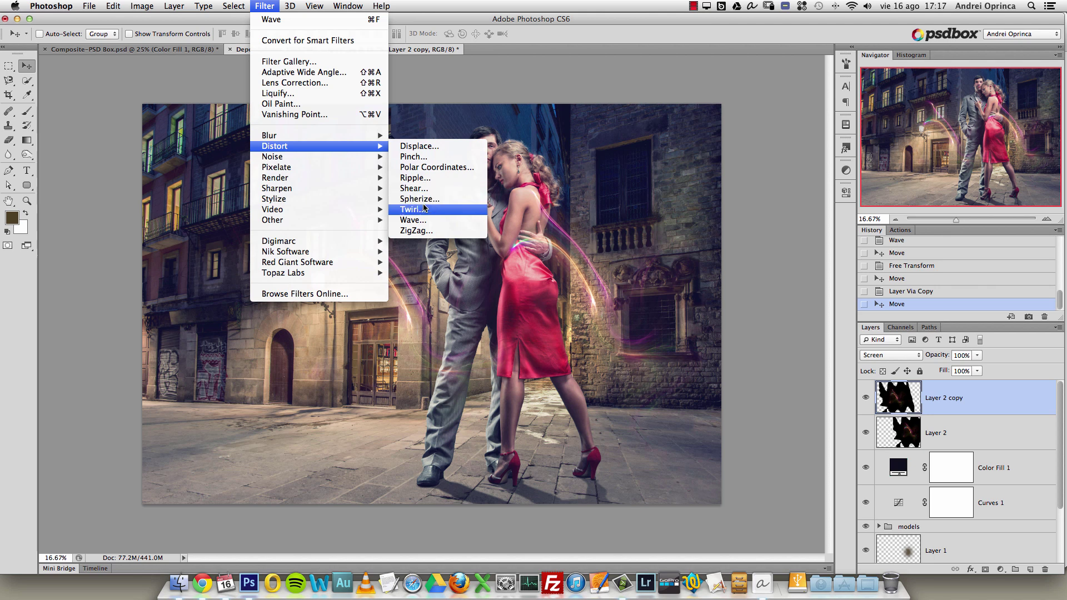
left_click(414, 188)
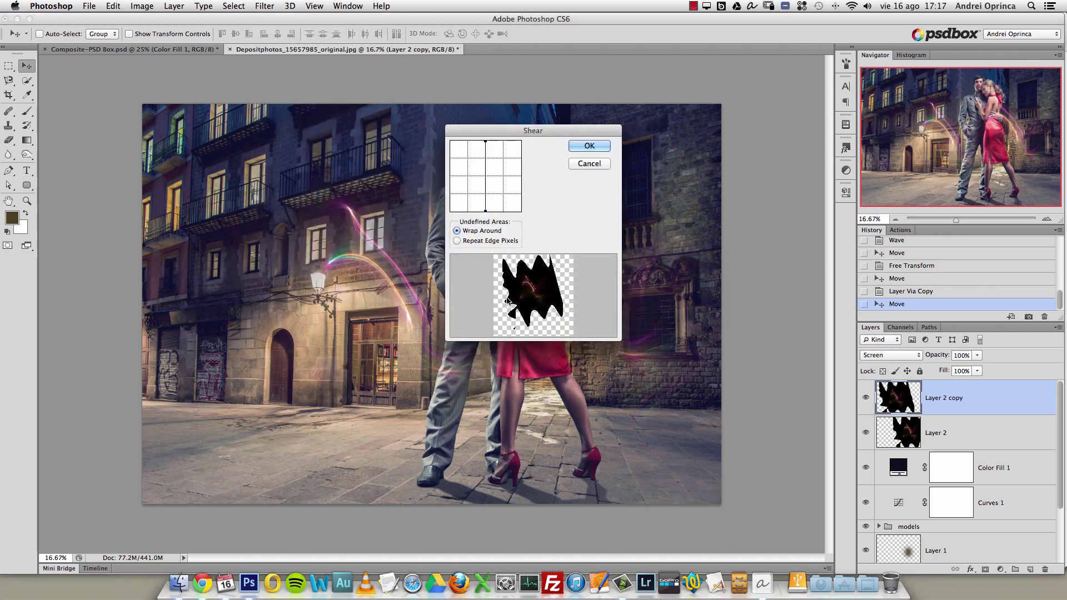
left_click_drag(485, 211, 470, 211)
left_click_drag(482, 170, 503, 189)
left_click_drag(471, 157, 495, 165)
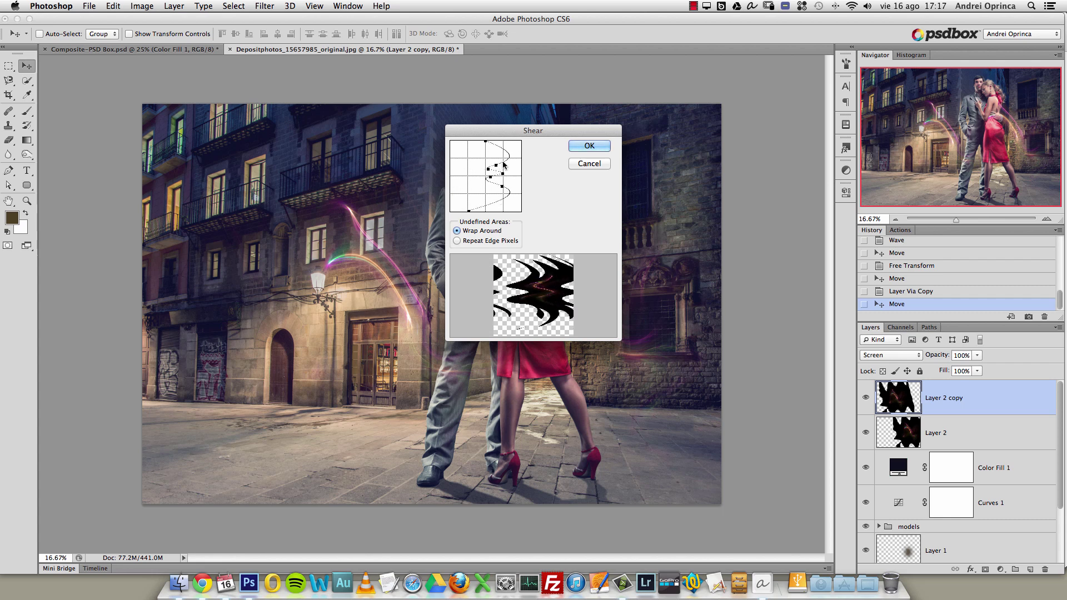
left_click(580, 147)
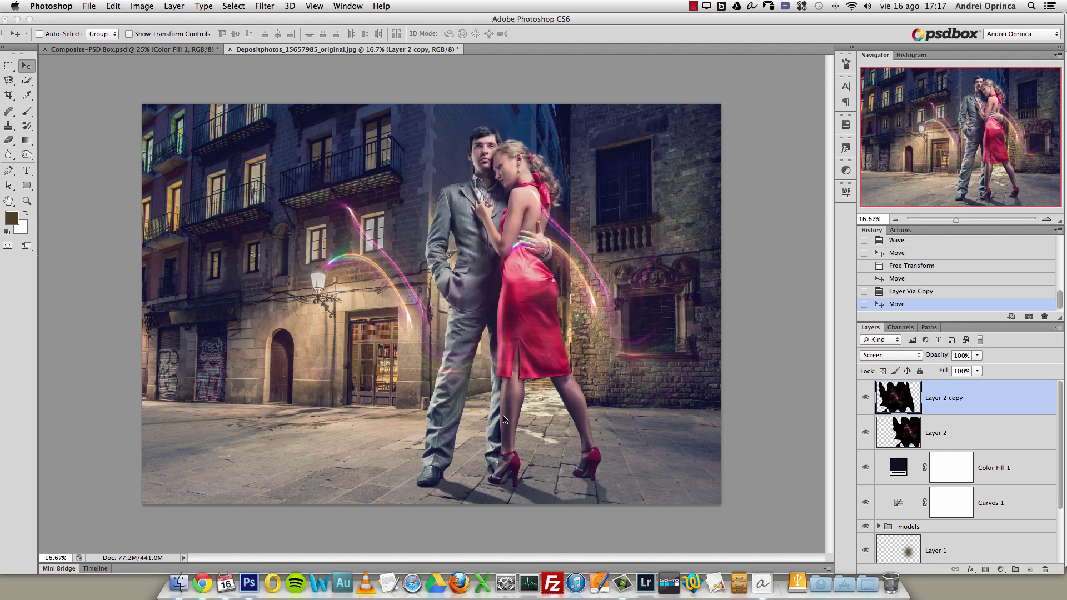
Move the sheared streaks of Layer 2 copy across the couple at waist height.
mouse_move(498, 263)
left_mouse_down()
mouse_move(497, 243)
mouse_move(529, 257)
left_mouse_up()
key("super+y")
key("super+t")
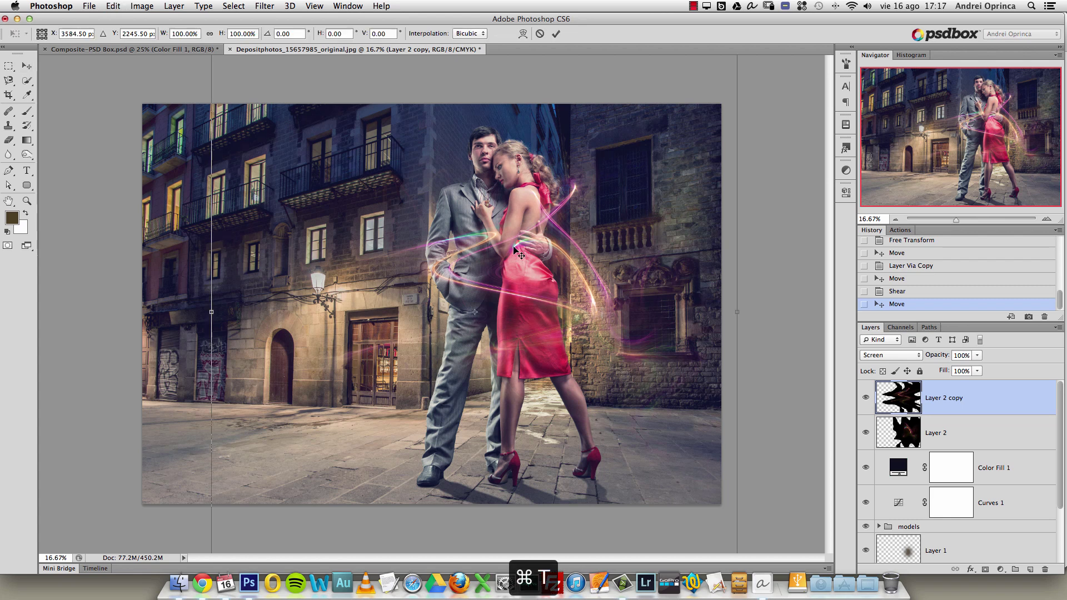
key("Escape")
key("super+y")
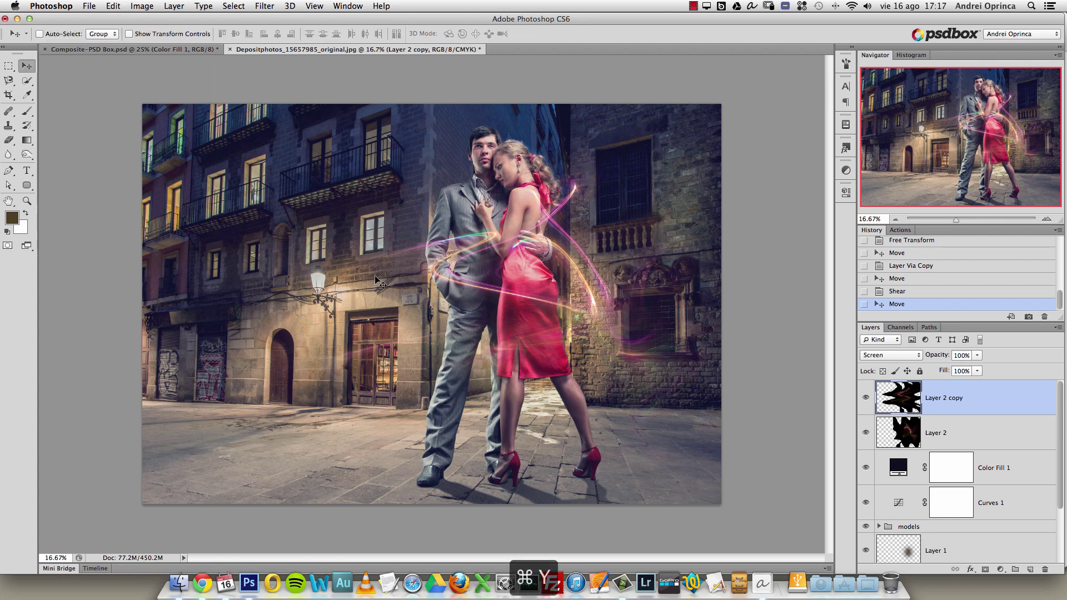
Narrow the sheared streaks to about 72.5% width, rotate them about -26°, and fit their loop around the couple's waists.
key("super+t")
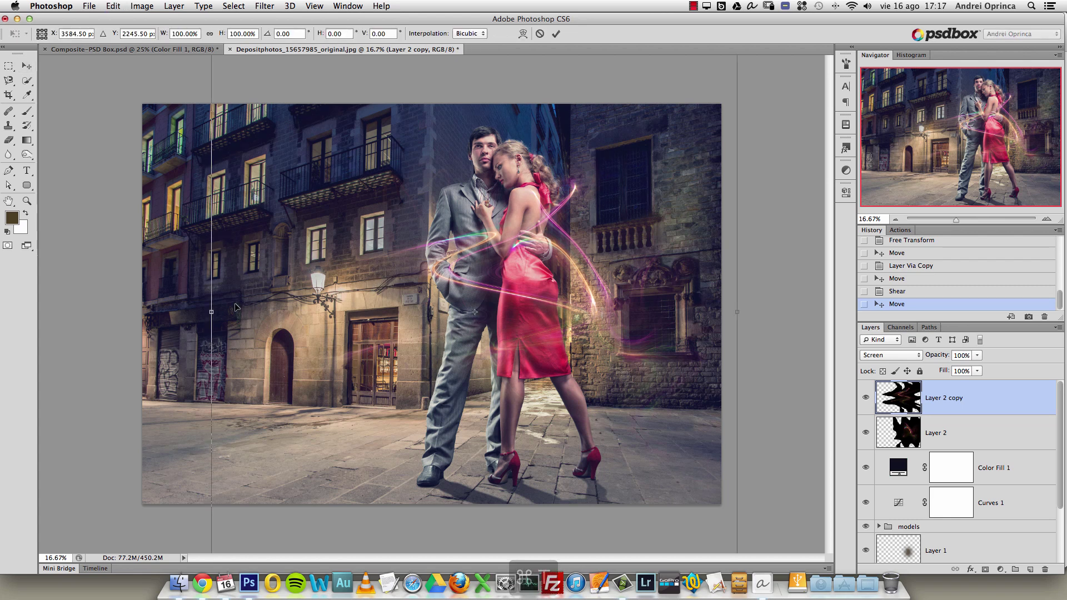
left_click_drag(211, 312, 285, 297)
left_click_drag(530, 230, 549, 240)
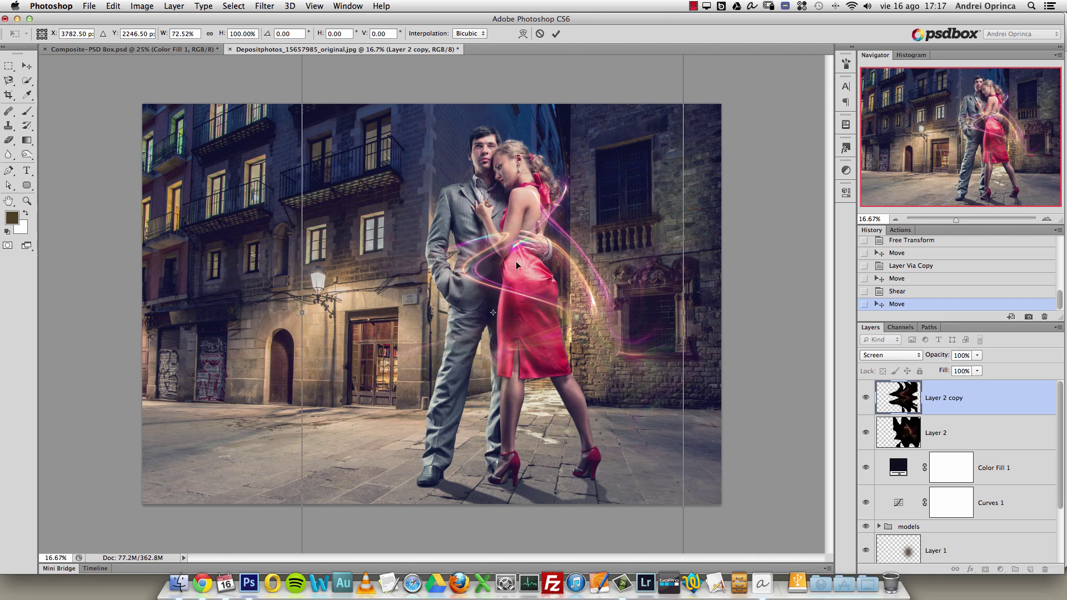
left_click_drag(584, 190, 572, 195)
mouse_move(675, 239)
left_mouse_down()
mouse_move(584, 263)
mouse_move(667, 117)
left_mouse_up()
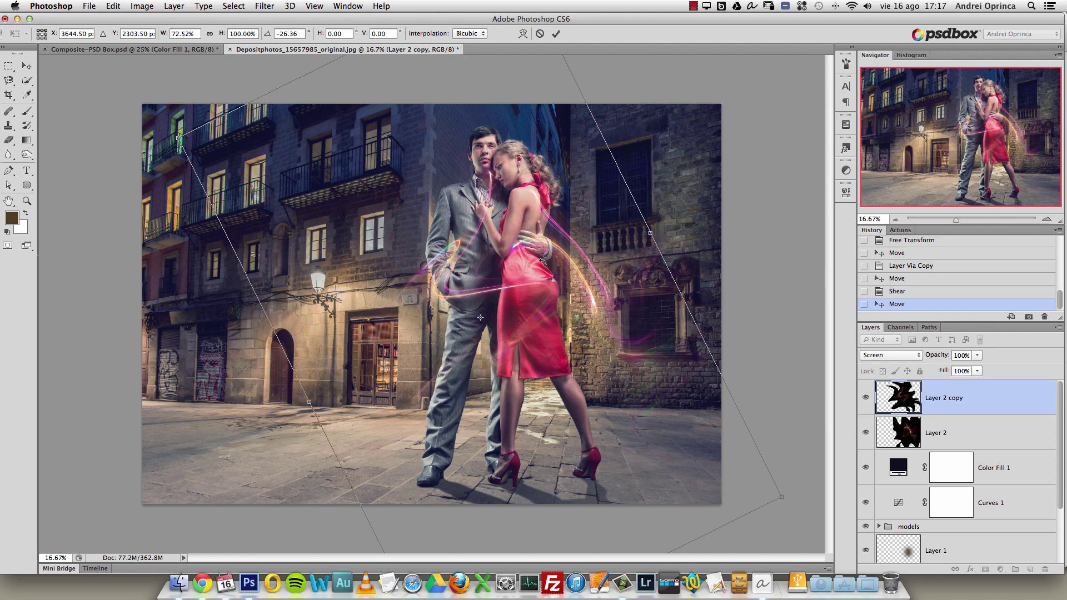
left_click_drag(525, 265, 561, 266)
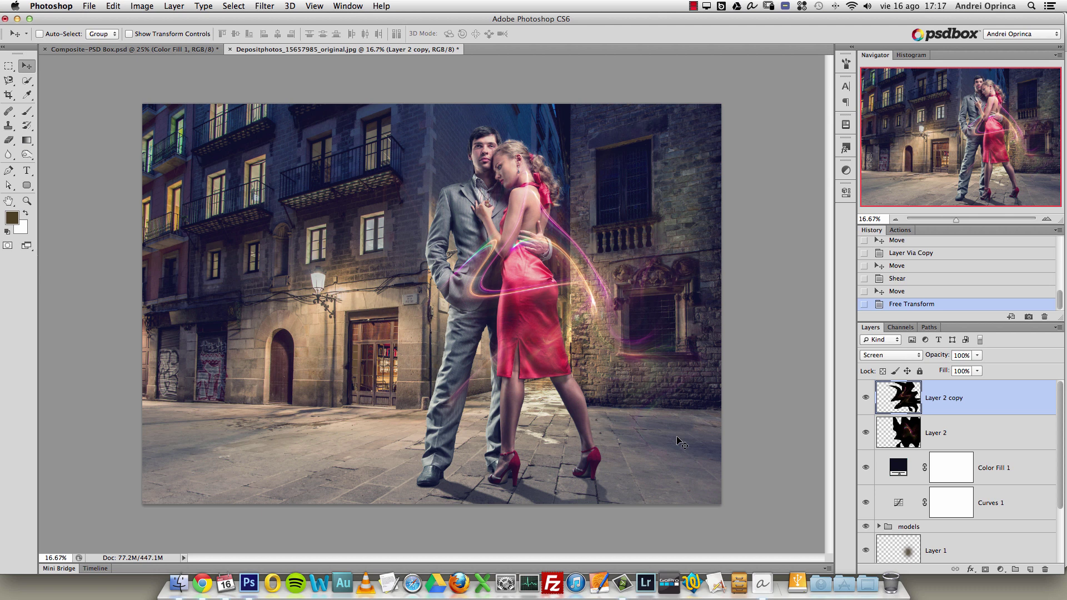
Shift the hue of Layer 2 copy to -155 and compare the image with the layer hidden and shown.
key("super+u")
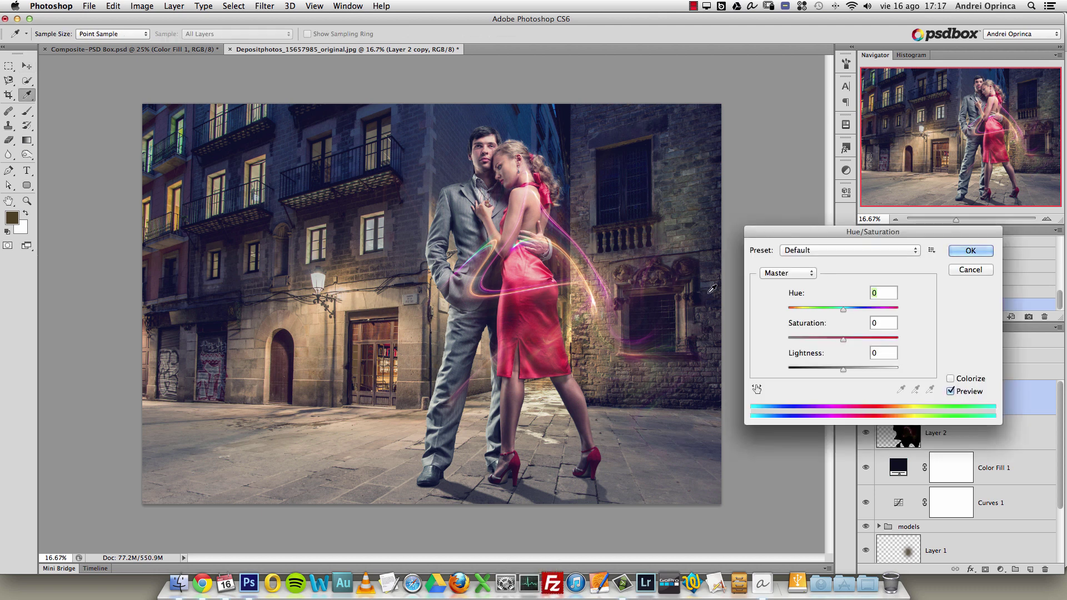
mouse_move(843, 309)
left_mouse_down()
mouse_move(824, 319)
mouse_move(899, 312)
mouse_move(793, 327)
left_mouse_up()
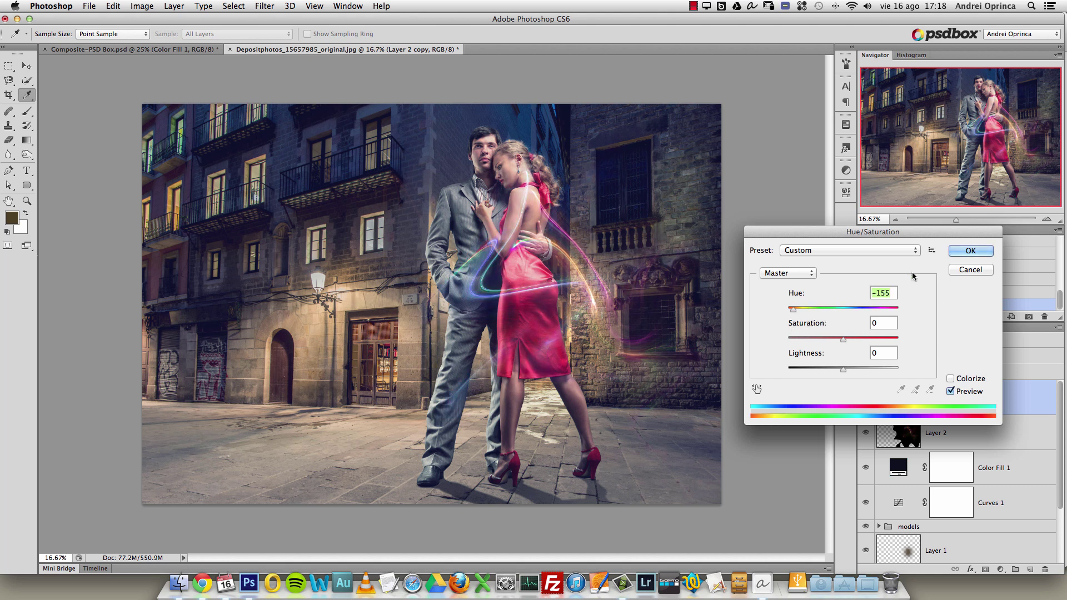
key("Return")
left_click(866, 398)
left_click(865, 398)
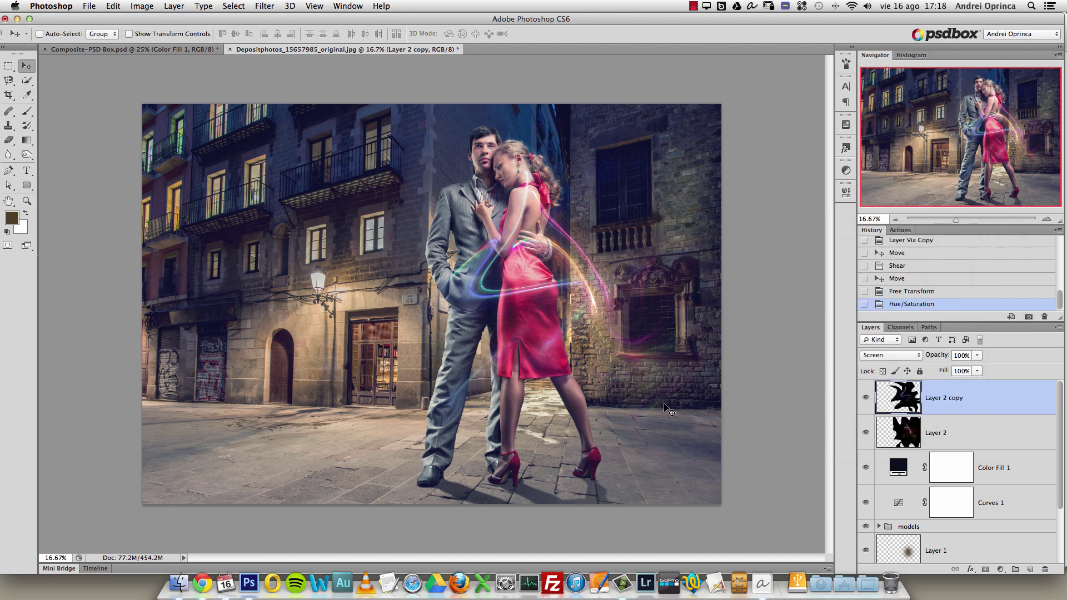
Set the Eraser to 82% opacity and 73% flow, and erase the stray haze above the carved window on Layer 2 copy.
scroll(669, 411, "up", 2)
scroll(656, 389, "up", 2)
scroll(616, 250, "up", 3)
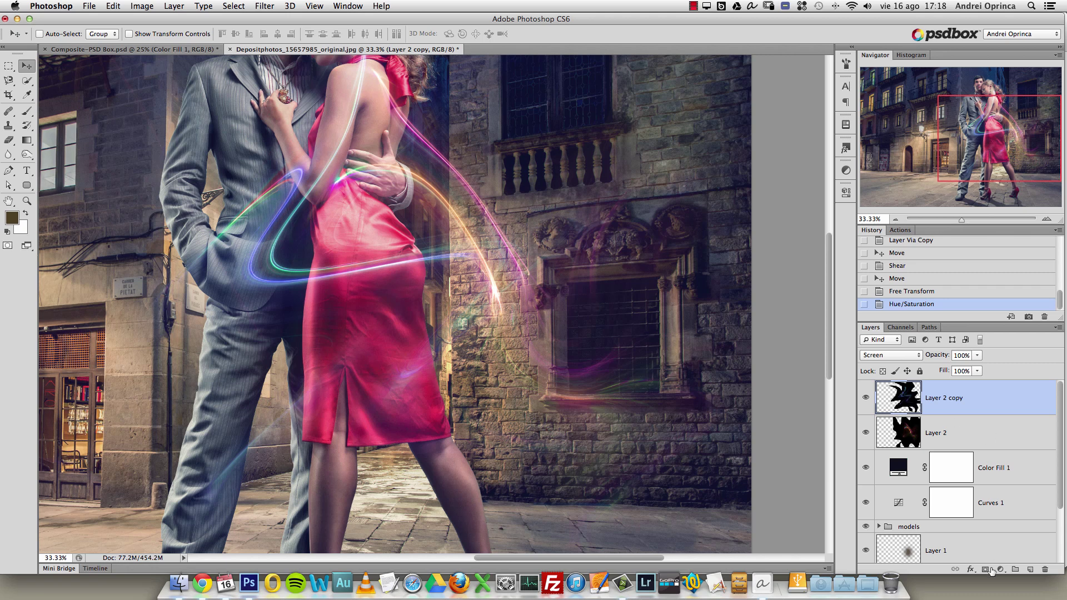
key("e")
right_click(562, 201)
left_click_drag(621, 228, 674, 230)
left_click_drag(264, 34, 283, 48)
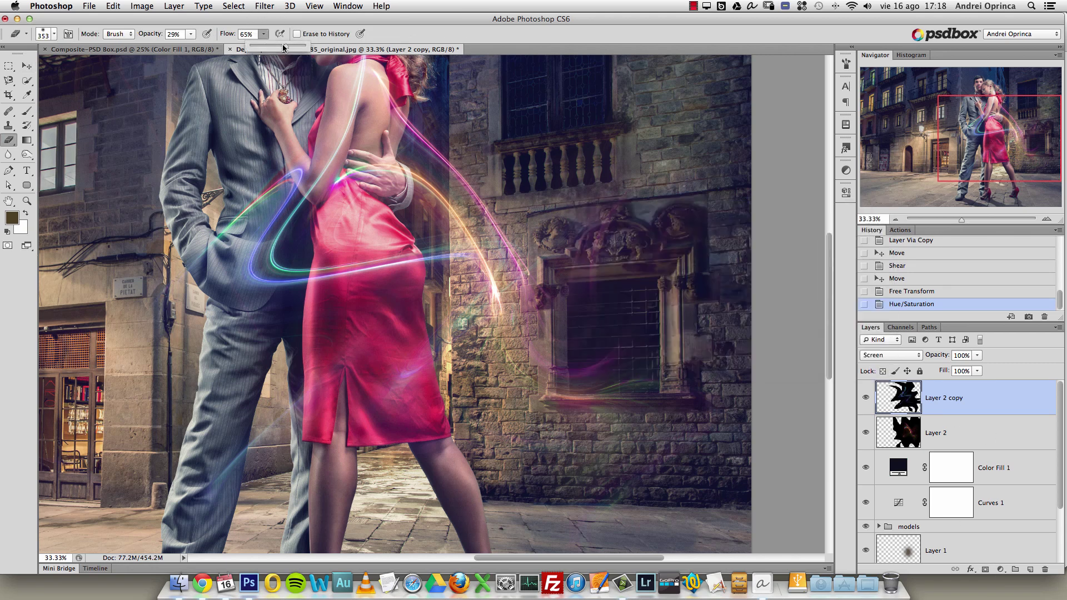
left_click_drag(191, 33, 193, 49)
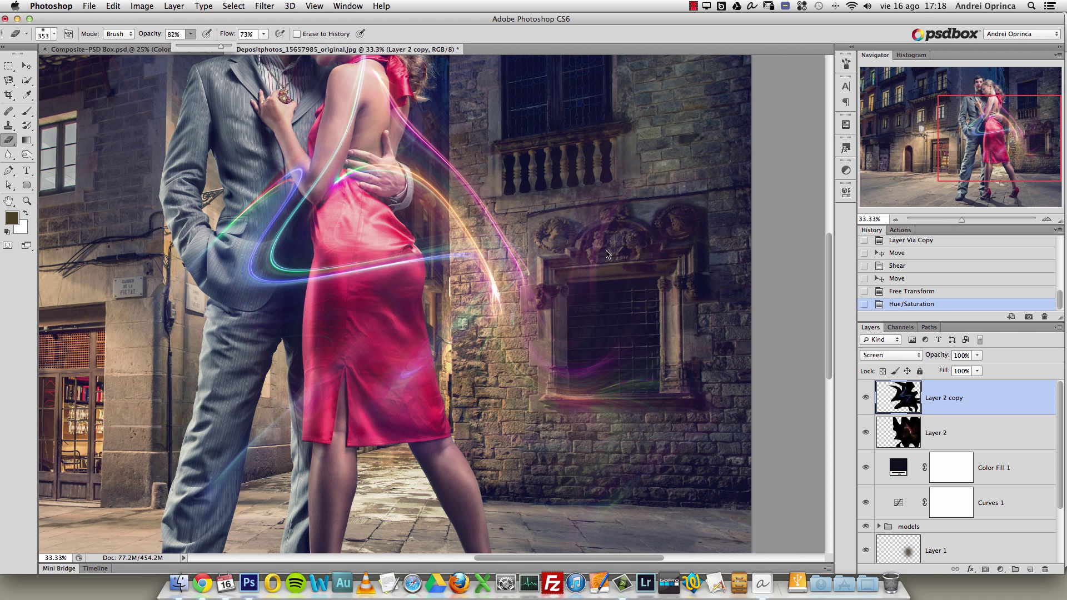
left_click_drag(636, 203, 593, 249)
left_click(602, 212)
left_click(603, 293)
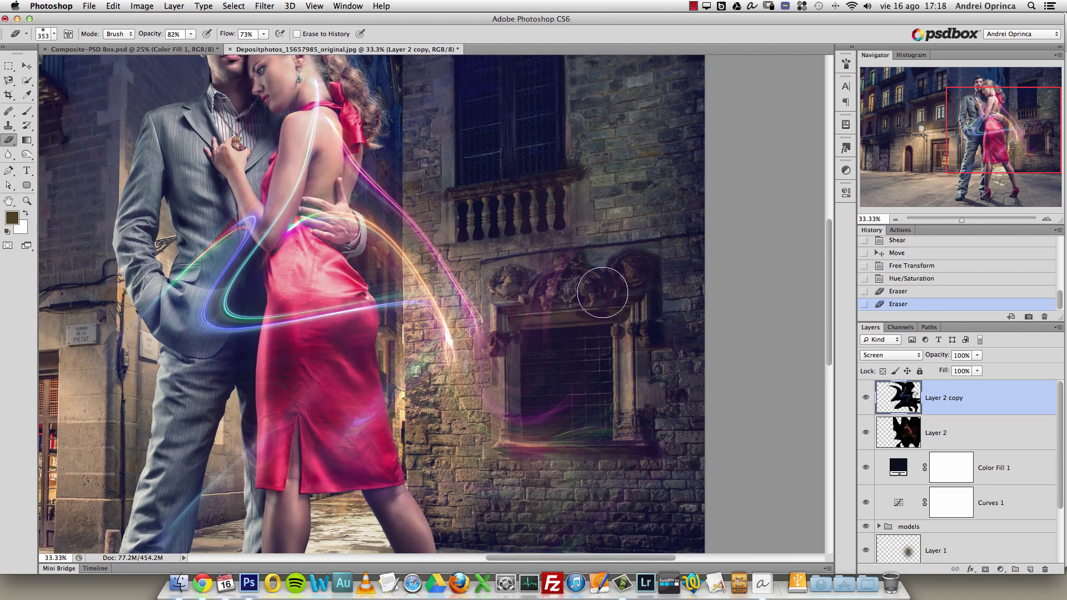
left_click(865, 398)
Erase the purple haze around the carved window's ornament and side on Layer 2, and check the rest of the composite for leftovers.
left_click(948, 423)
left_click_drag(549, 299, 556, 264)
left_click(566, 251)
left_click(548, 280)
left_click(633, 411)
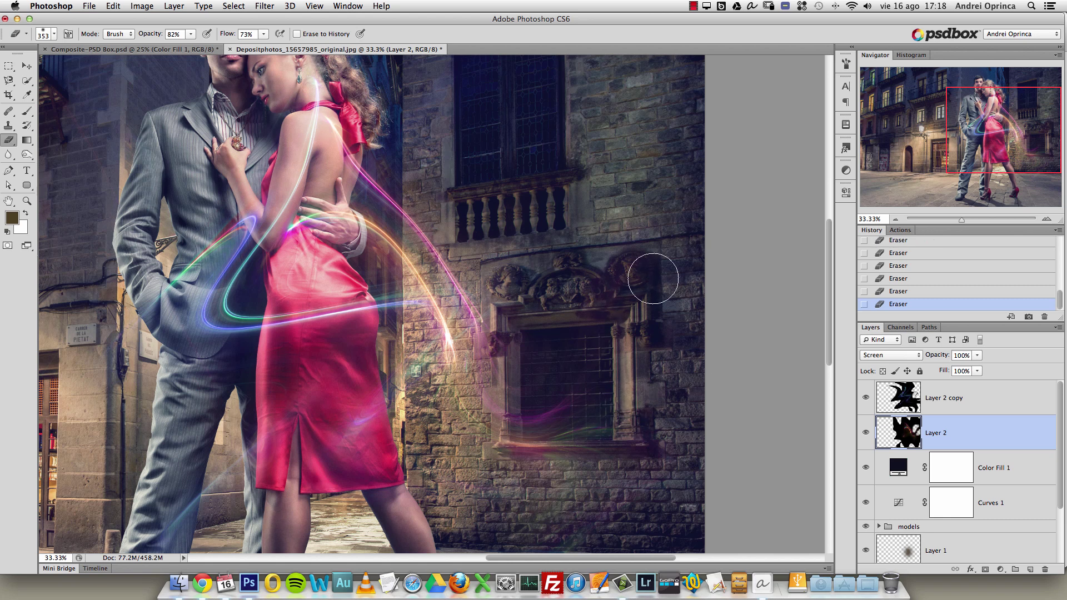
left_click_drag(635, 385, 682, 298)
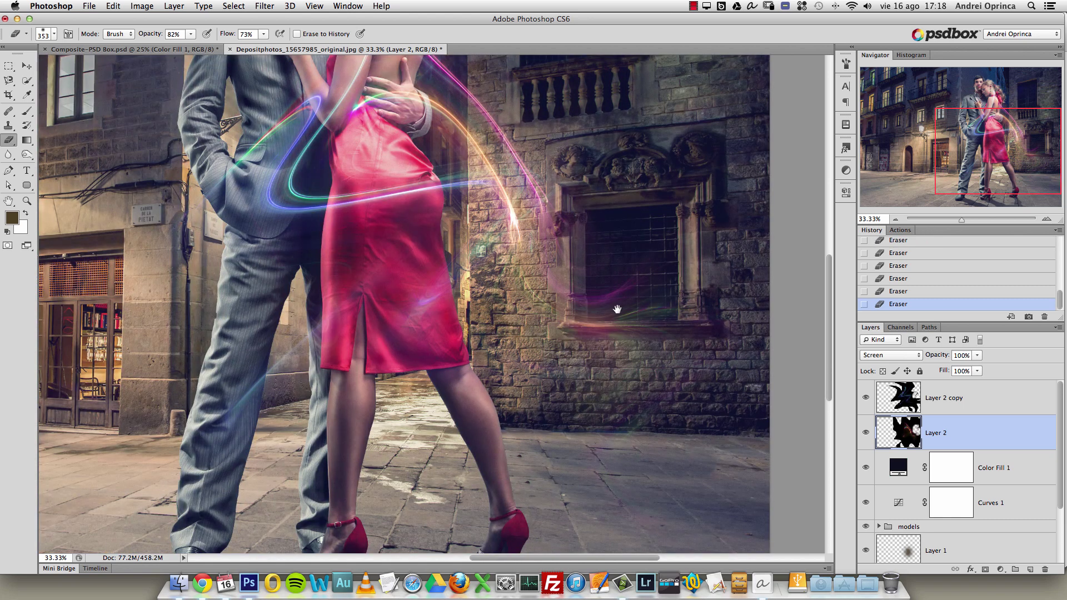
left_click_drag(273, 493, 401, 404)
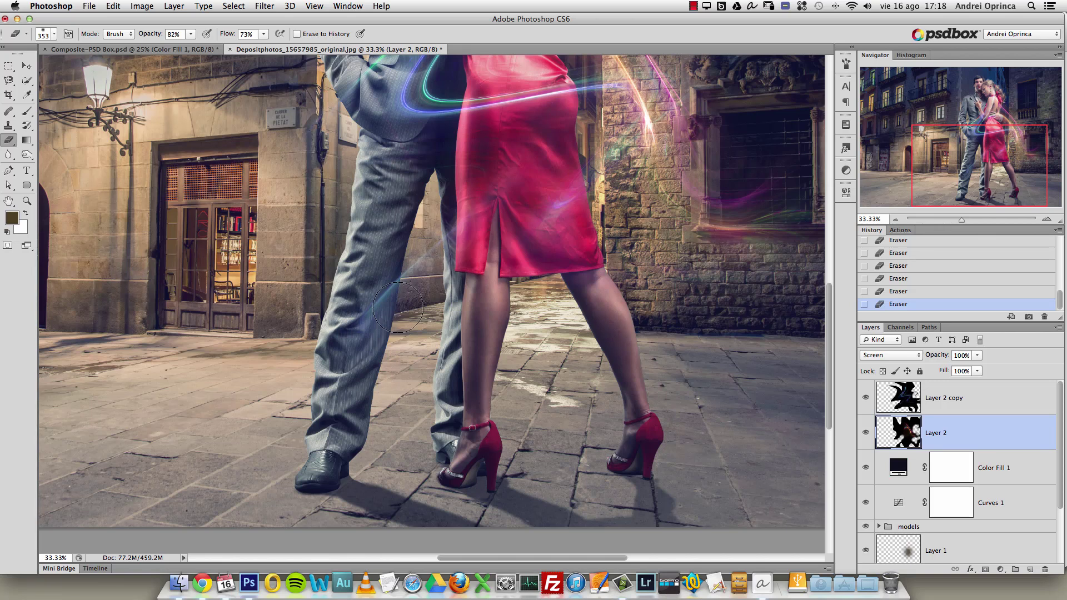
left_click_drag(289, 306, 388, 483)
left_click_drag(453, 172, 353, 434)
key("alt+space")
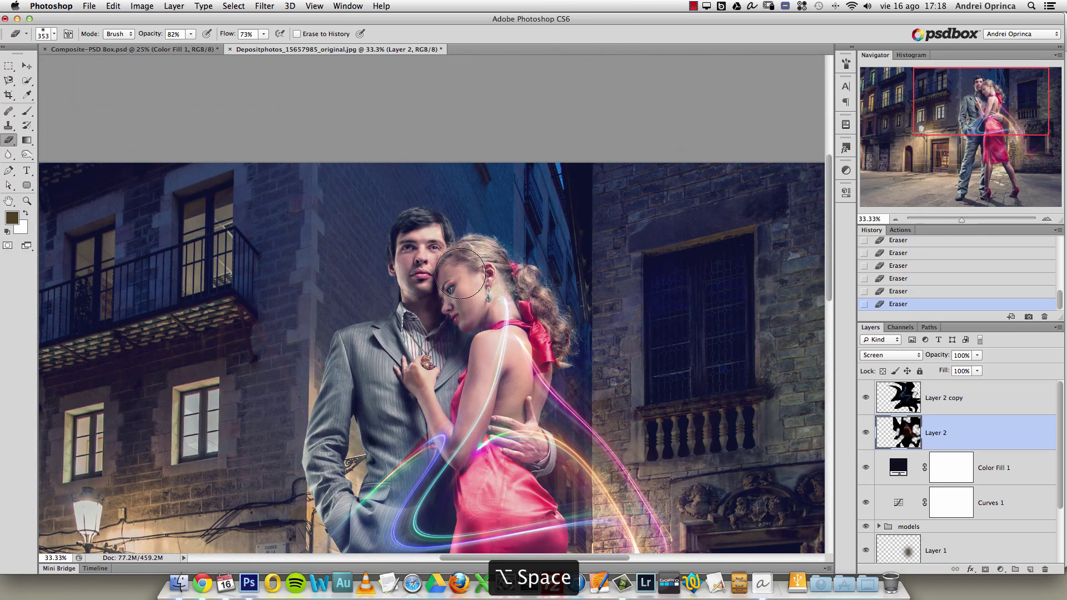
left_click(461, 273, "alt")
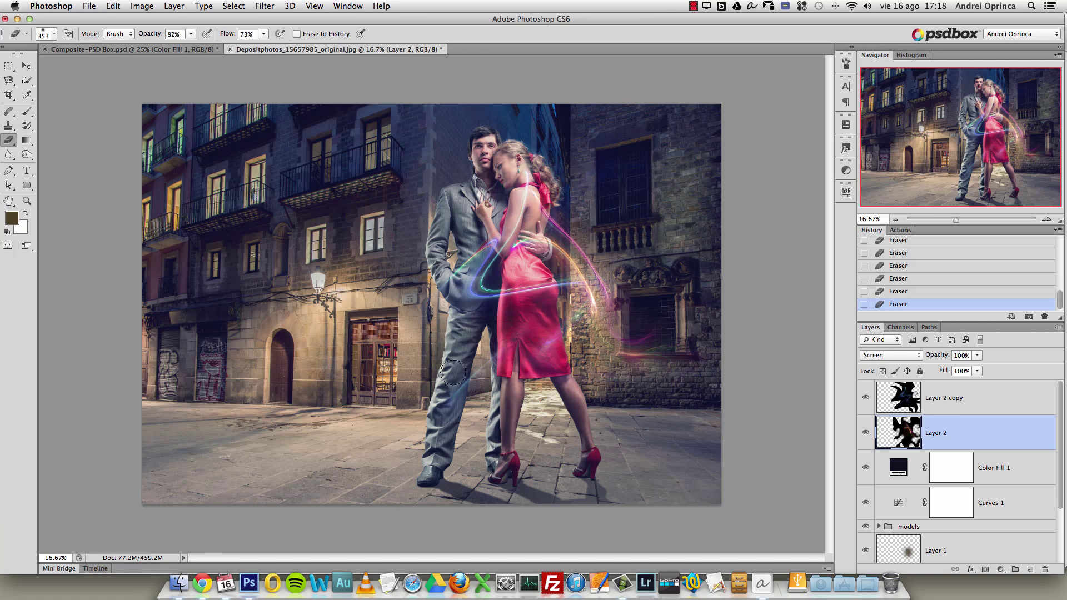
Shift Layer 2 copy slightly so its trail loop crosses the woman's back and wraps around her waist.
left_click(966, 406)
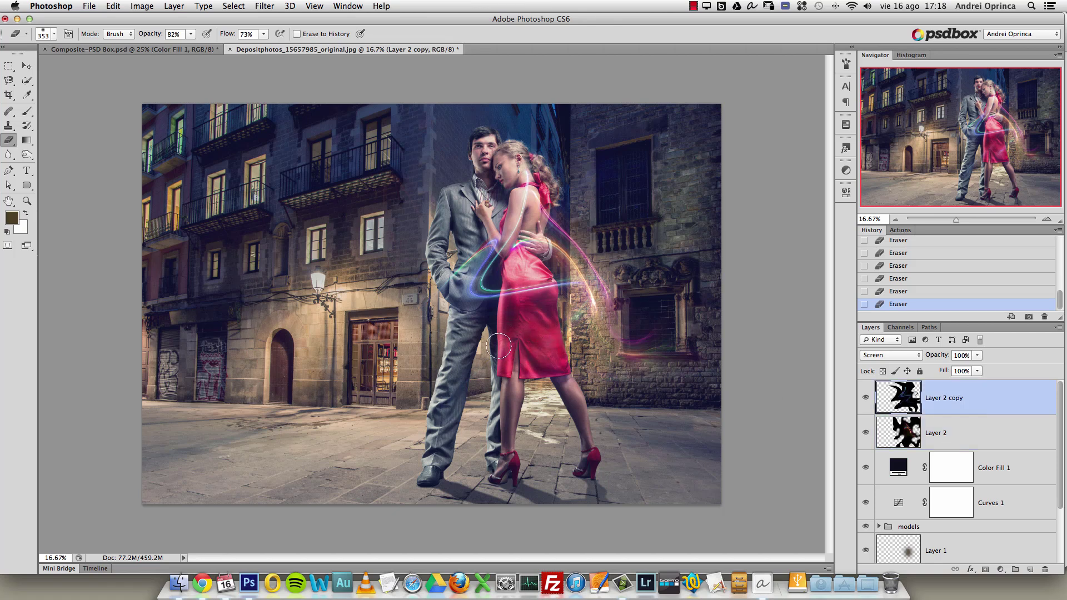
key("v")
left_click_drag(488, 399, 498, 410)
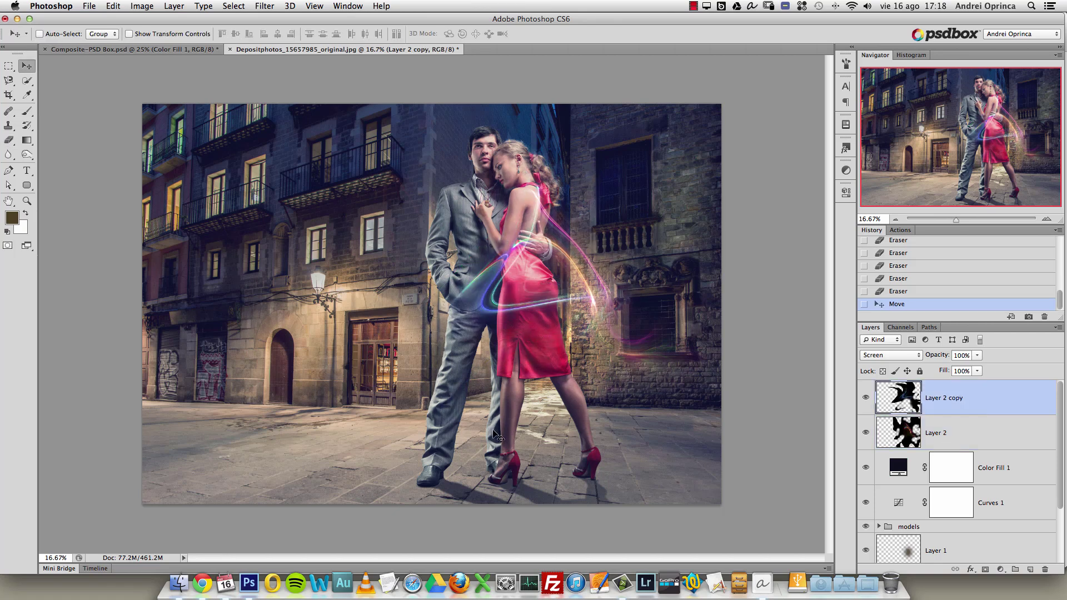
key("super+o")
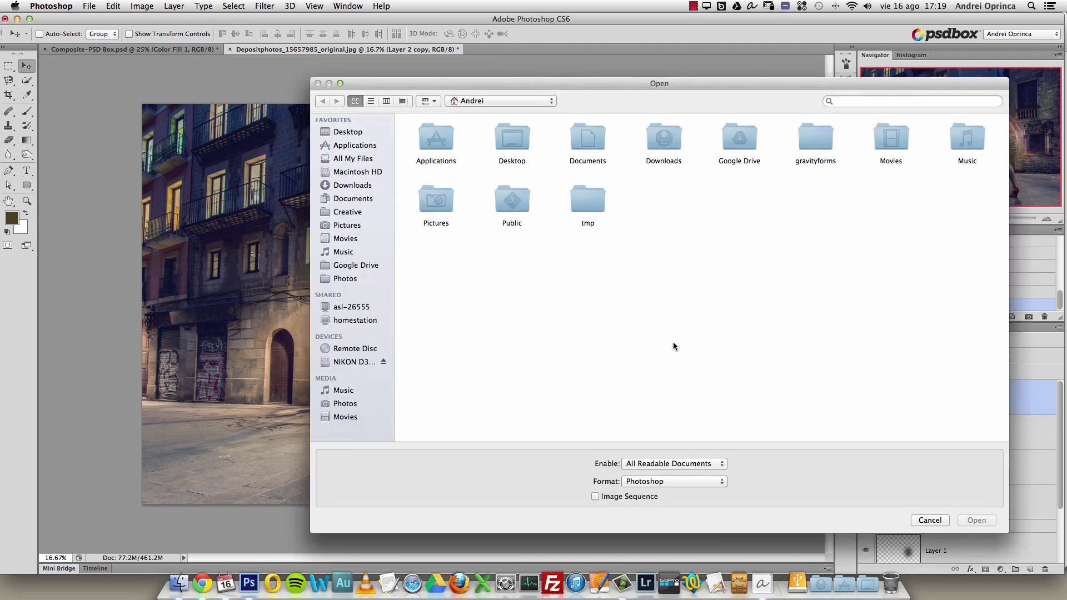
left_click(929, 520)
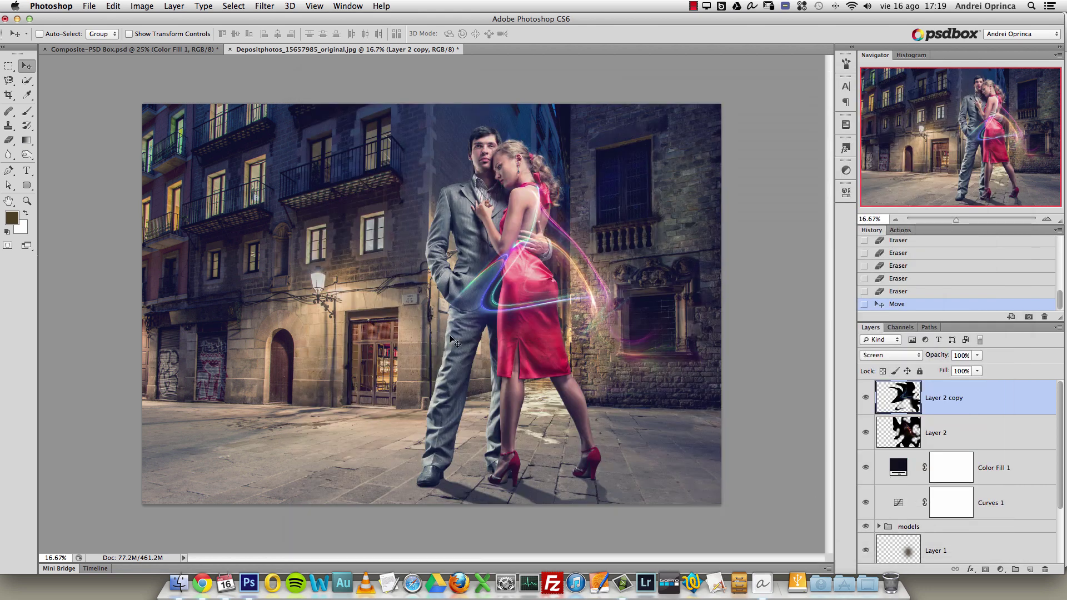
Switch to Composite-PSD Box.psd, show its hidden Layer 2, Layer 2 copy and Layer 7, and examine the finished light trails.
left_click(203, 49)
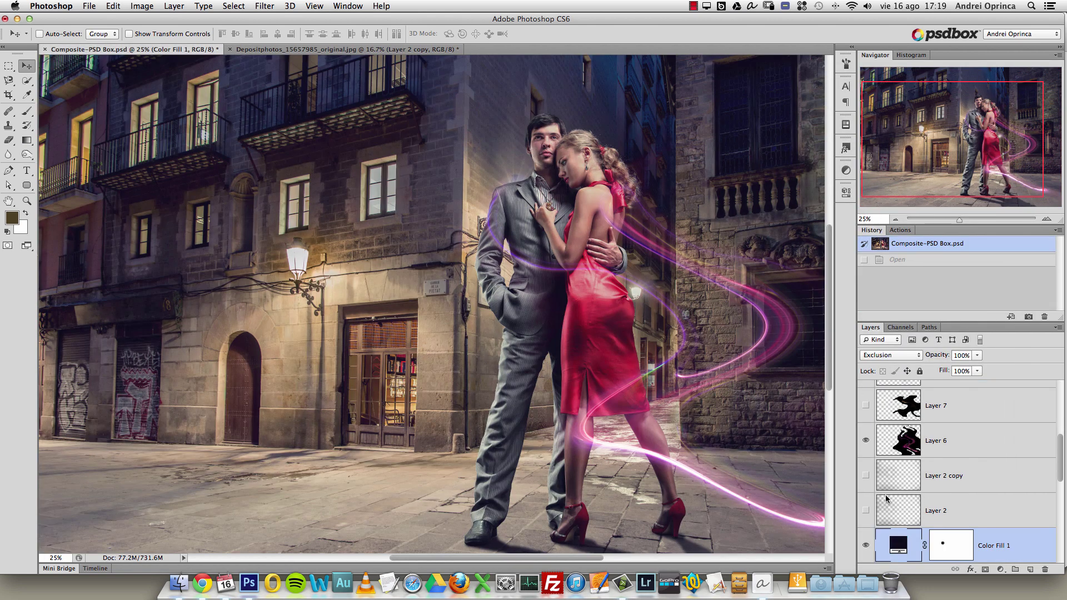
left_click(865, 477)
left_click(865, 509)
left_click(865, 405)
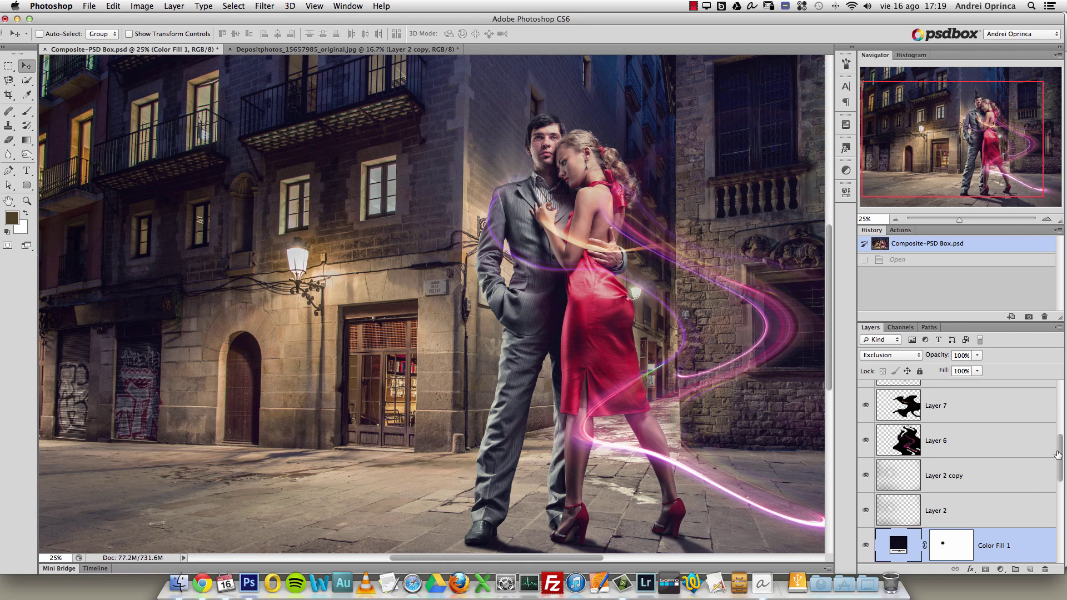
left_click_drag(1059, 454, 1060, 433)
left_click(865, 468)
left_click(864, 470)
left_click_drag(666, 345, 419, 190)
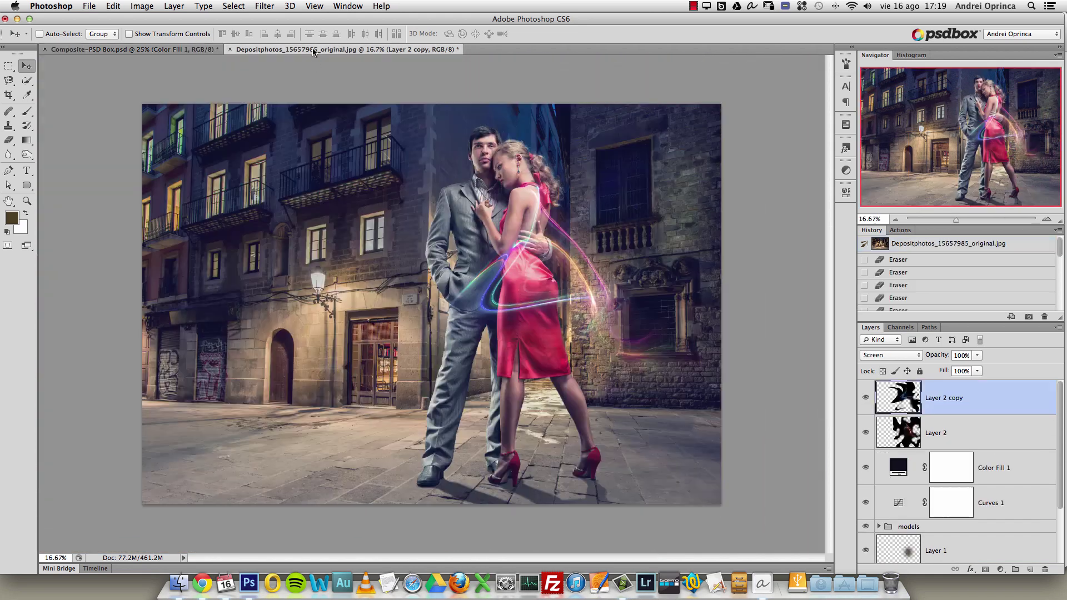
Return to Depositphotos_15657985_original.jpg and add a new layer above Layer 2 copy with the Screen blending mode.
left_click(316, 49)
left_click(488, 242, "super")
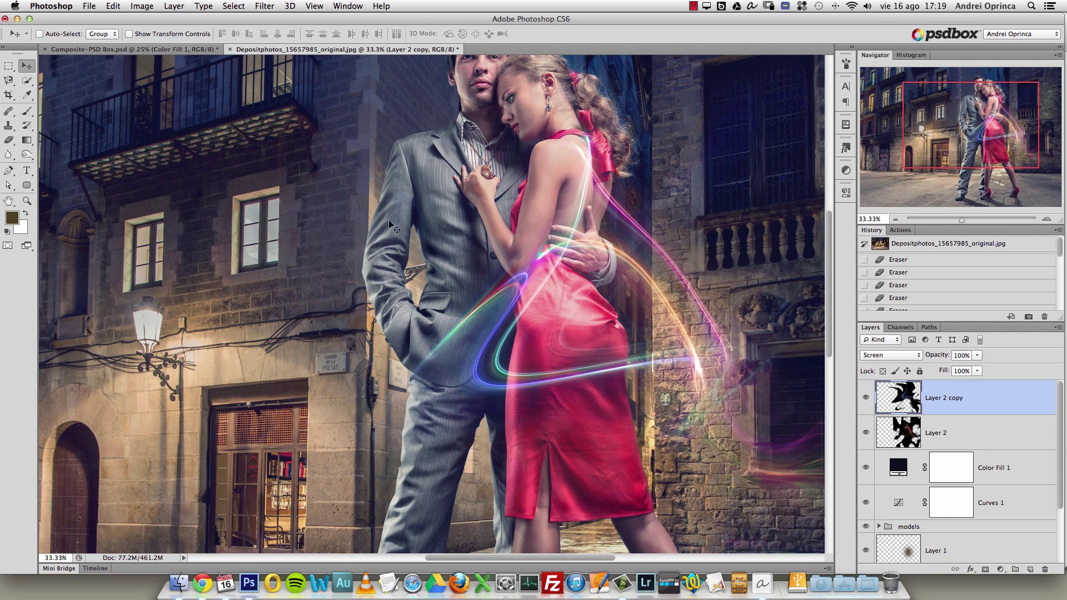
left_click_drag(477, 92, 468, 178)
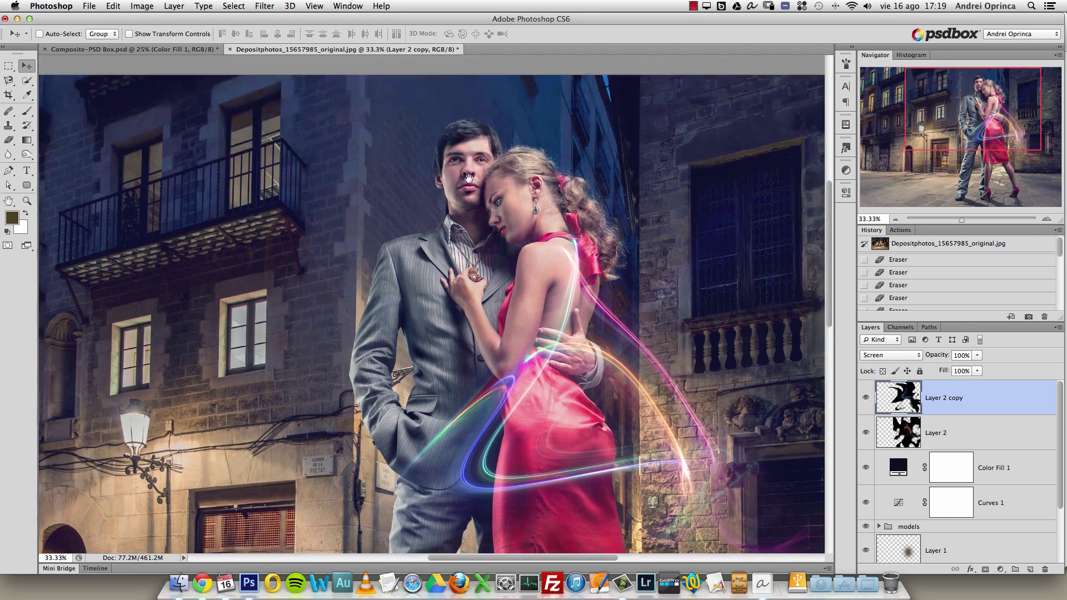
left_click(510, 319, "alt")
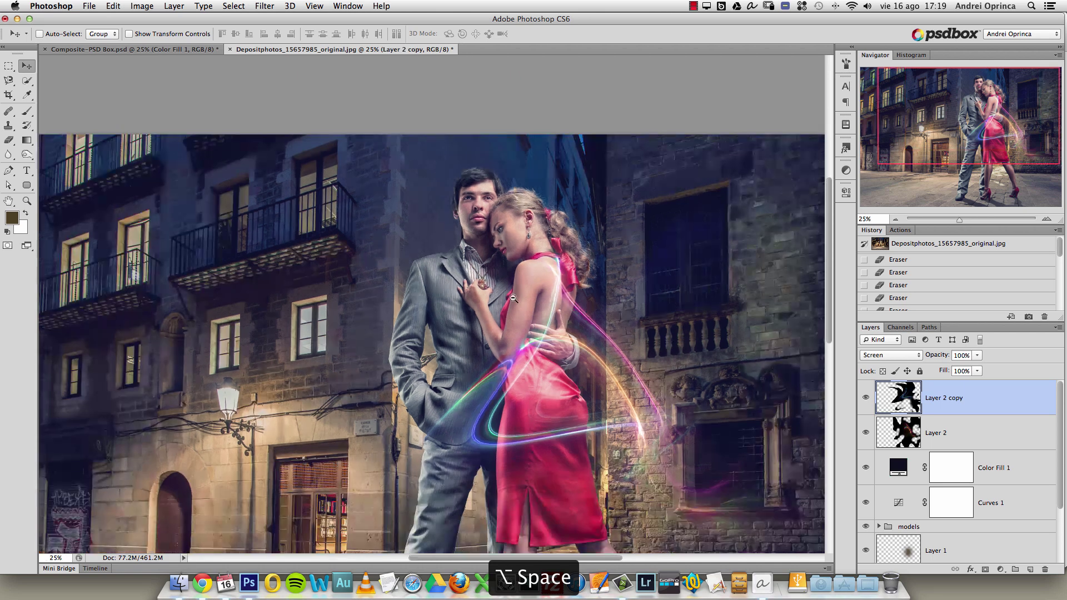
left_click(509, 318, "alt")
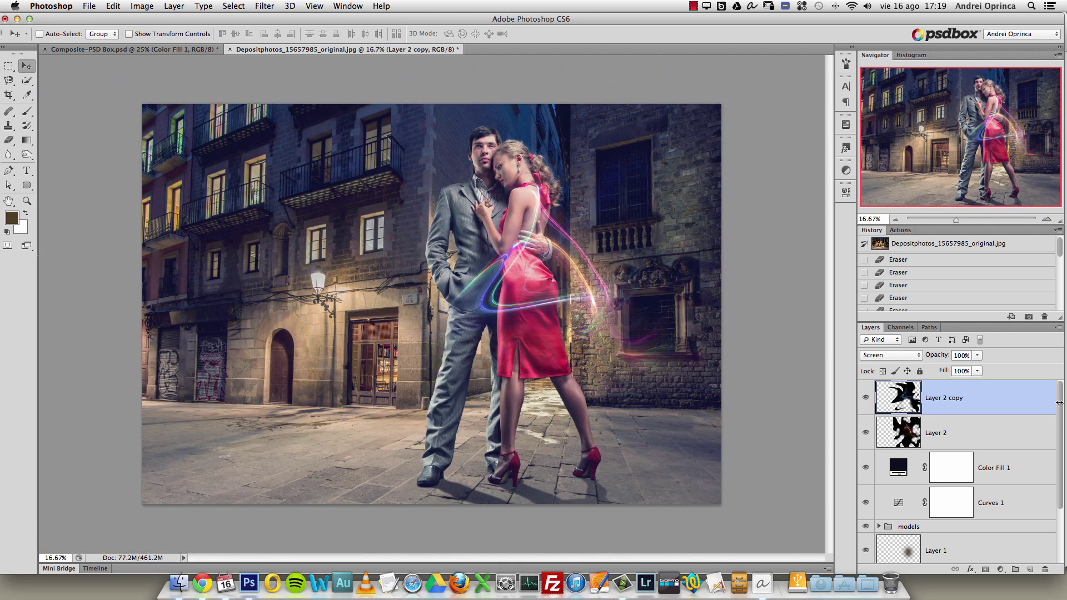
left_click(1030, 569)
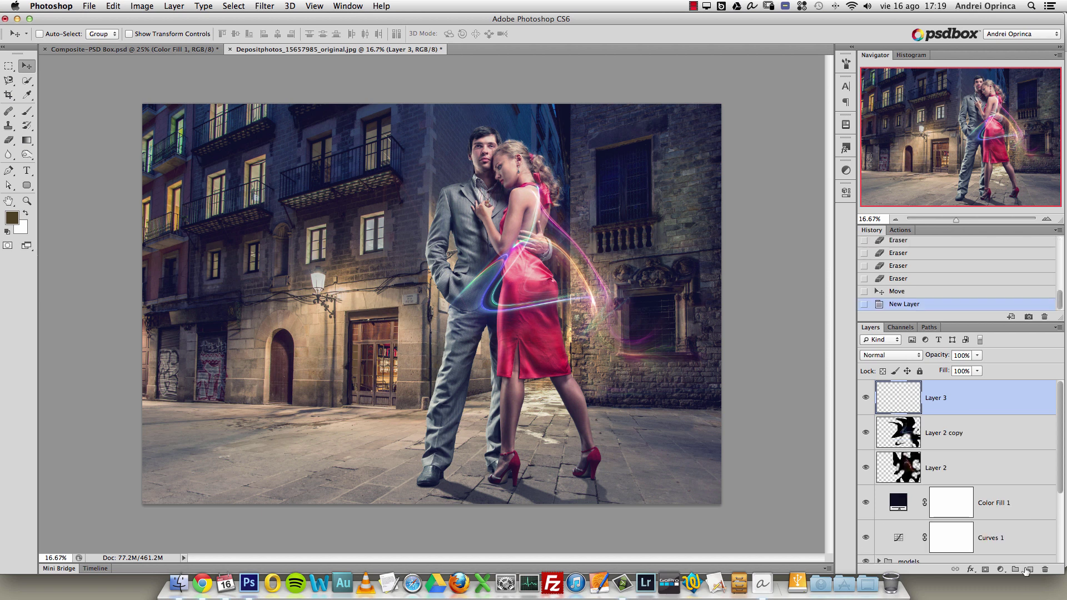
left_click(900, 358)
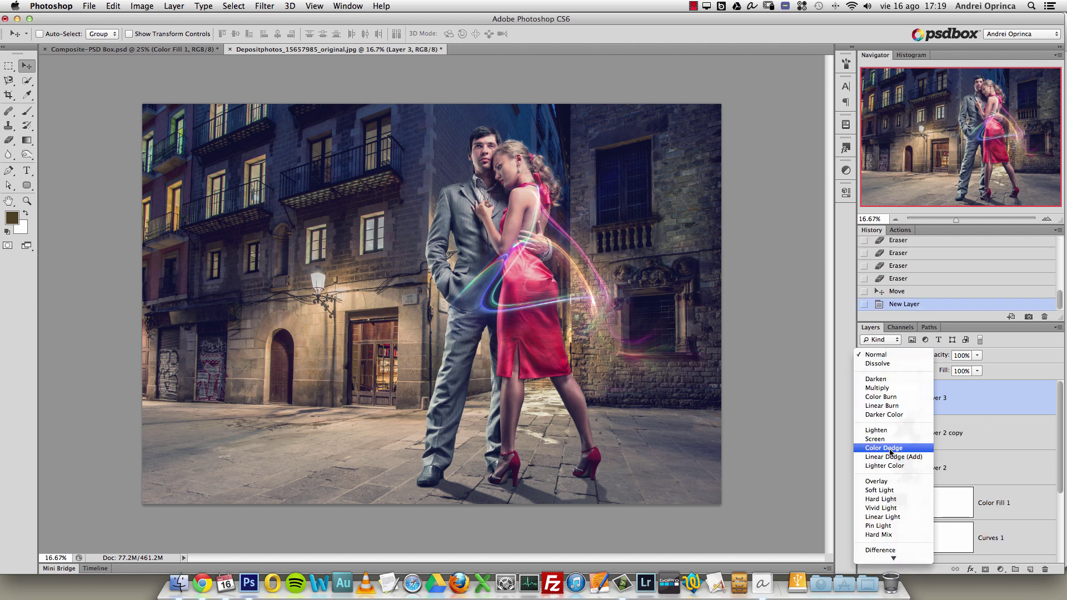
left_click(883, 439)
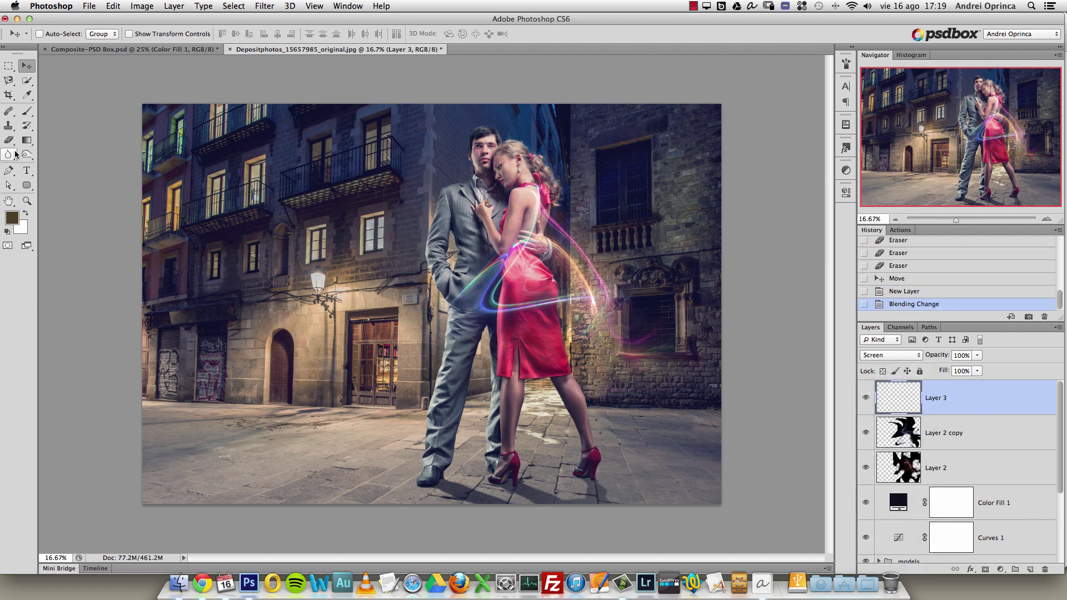
Choose a dark orange-brown brush color and paint one soft glow on Layer 3 where the trails meet beside the dress.
left_click(26, 112)
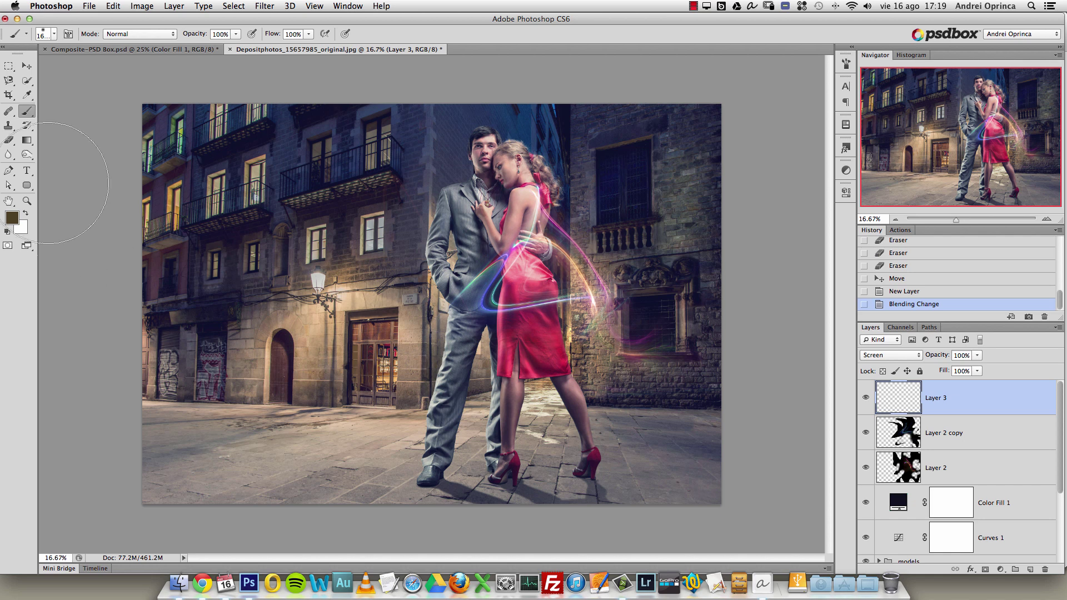
left_click(11, 217)
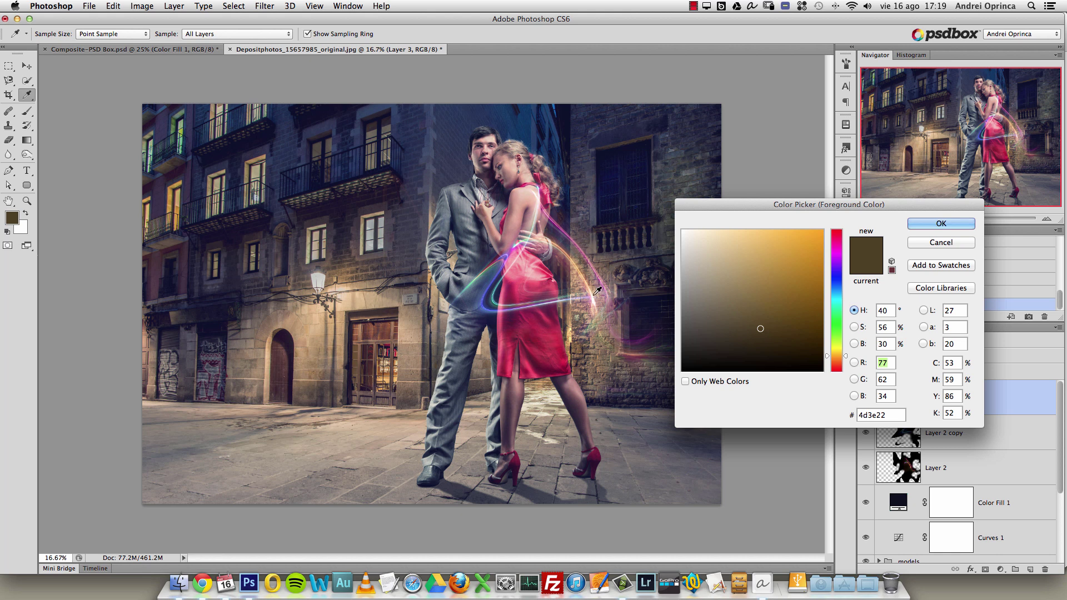
left_click(782, 324)
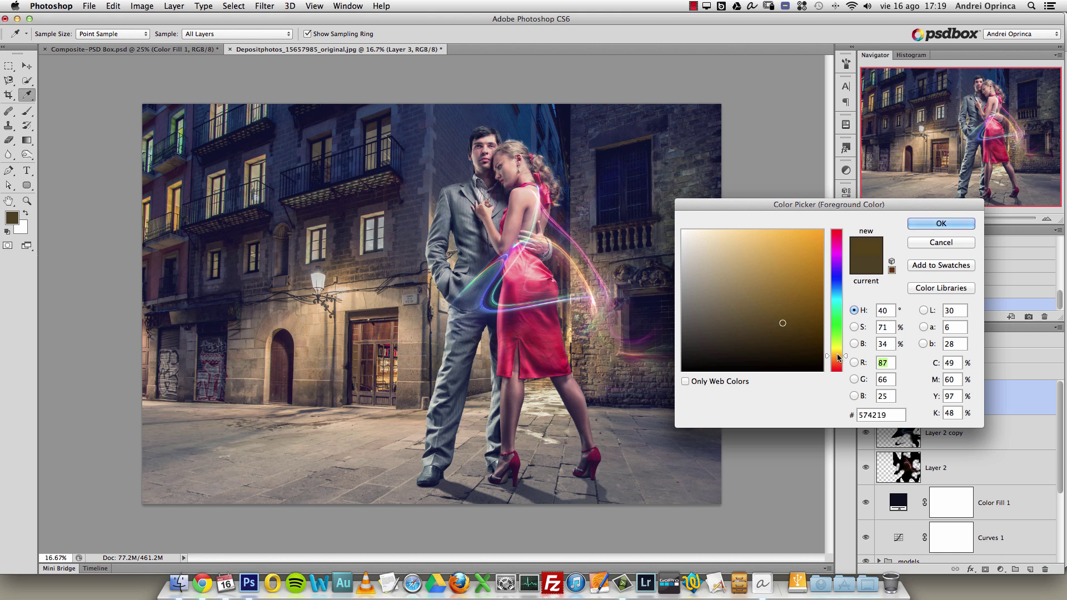
left_click_drag(838, 357, 837, 361)
key("Return")
key("b")
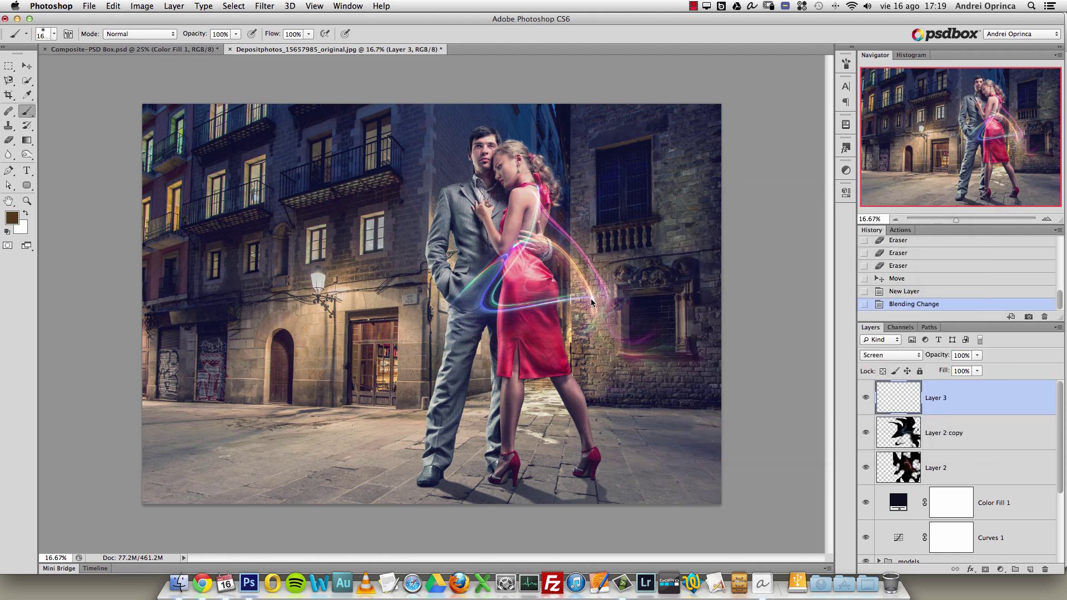
left_click(591, 298)
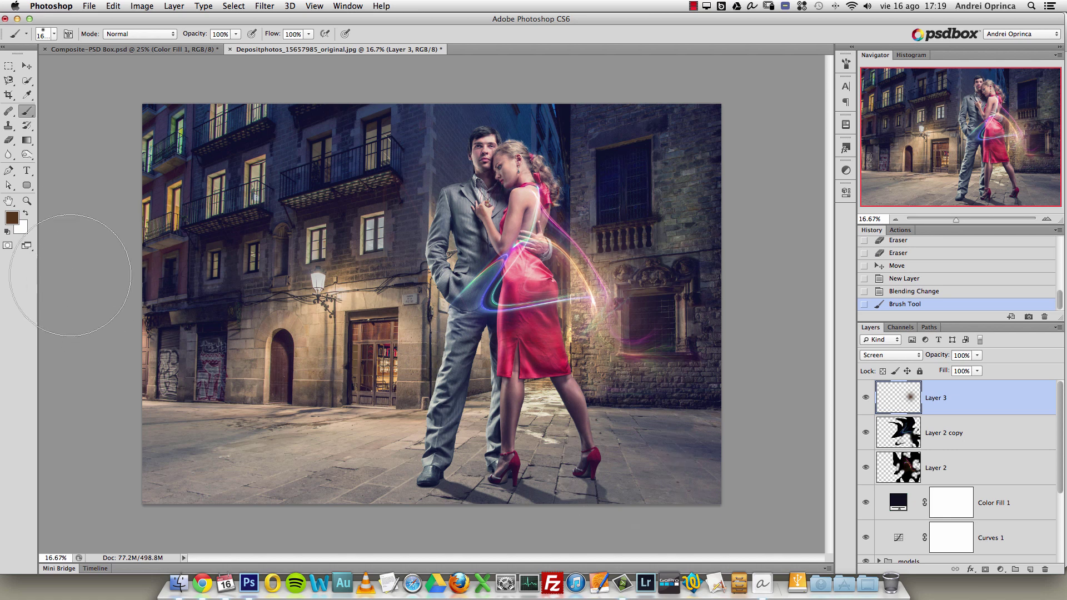
Set the background color to dark blue #272b7c.
left_click(25, 226)
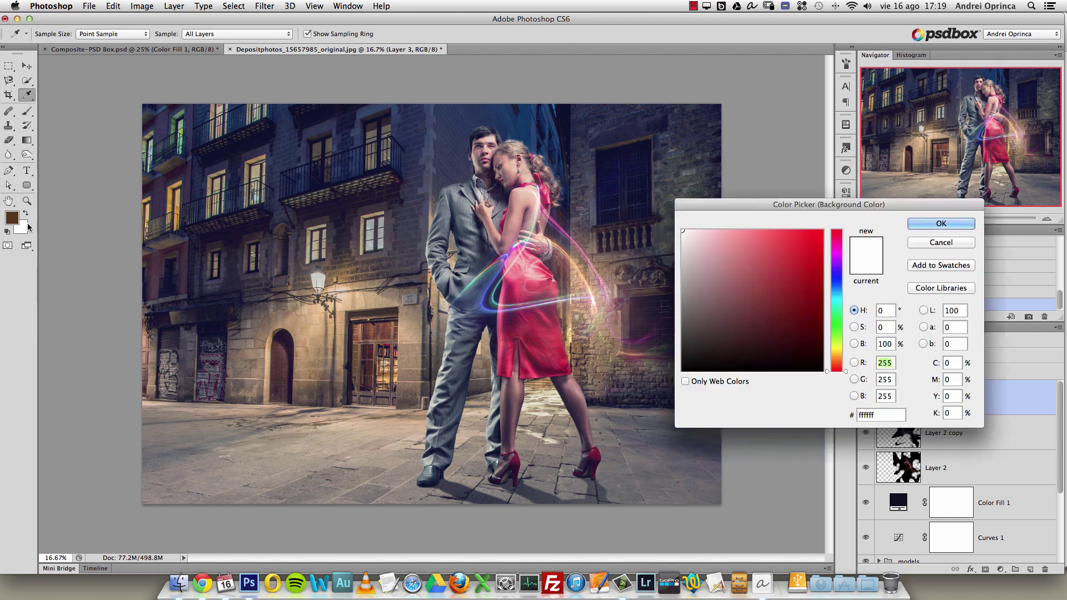
left_click(838, 296)
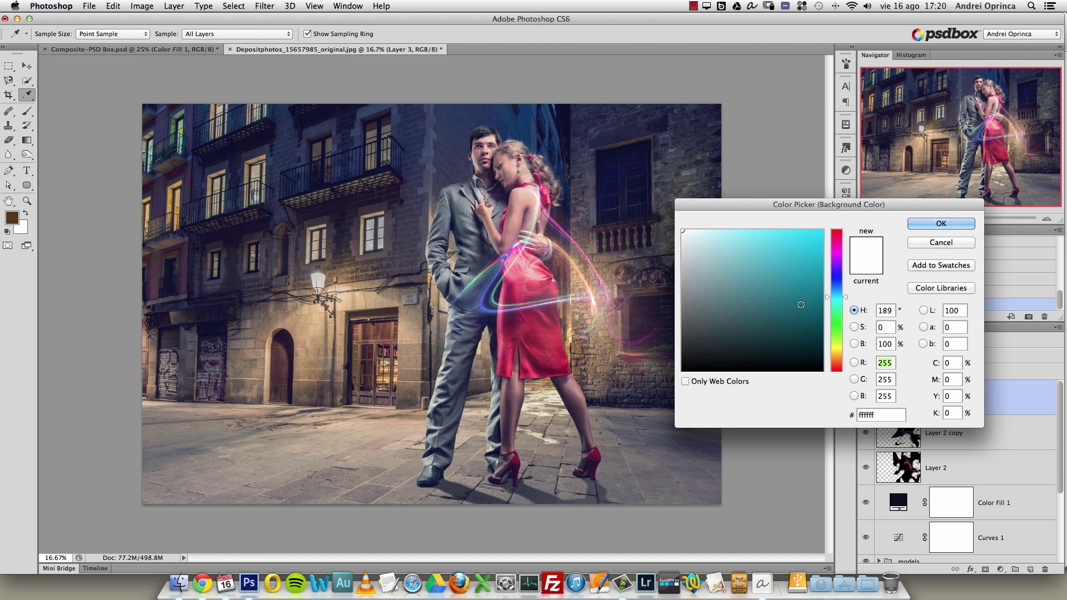
left_click(840, 280)
left_click_drag(761, 303, 776, 302)
key("Return")
Swap the brush colors, shrink the brush slightly, and paint a soft dark blue glow over the trails beside the woman's back.
left_click(589, 225)
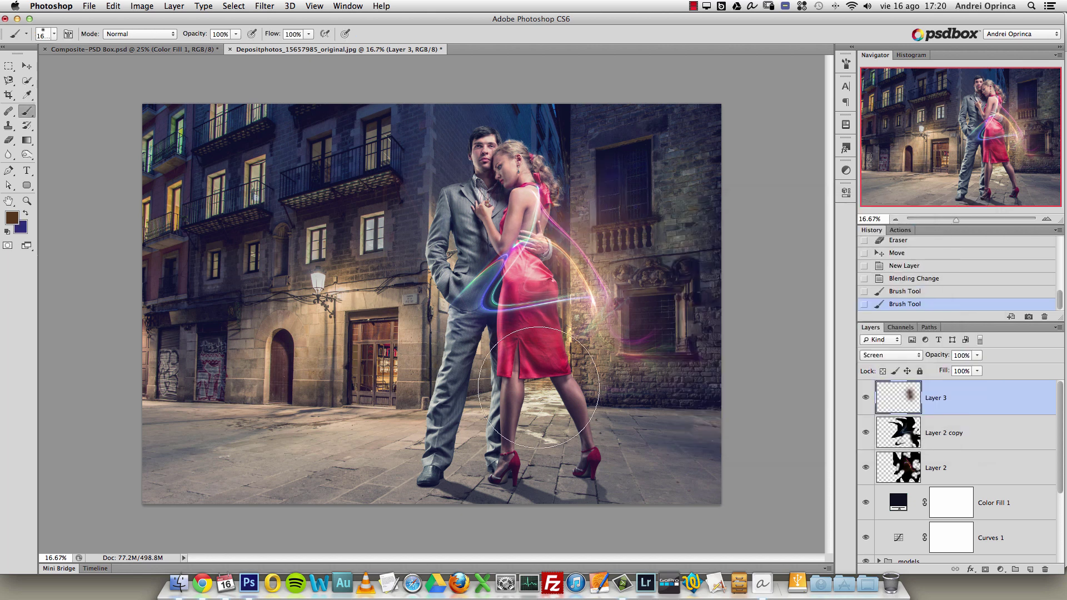
key("super+z")
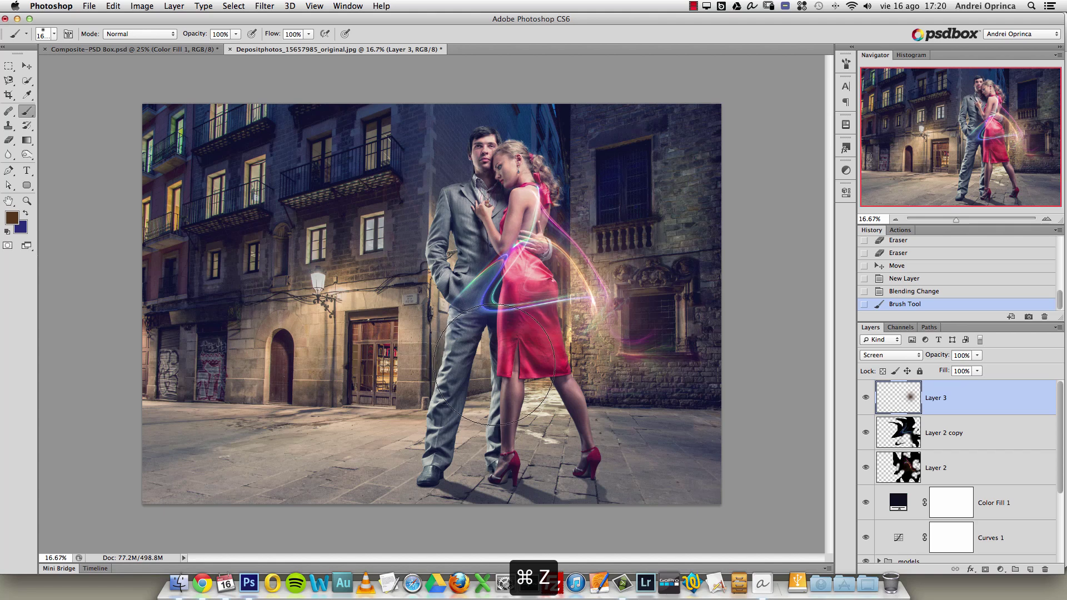
key("x")
key("bracketleft")
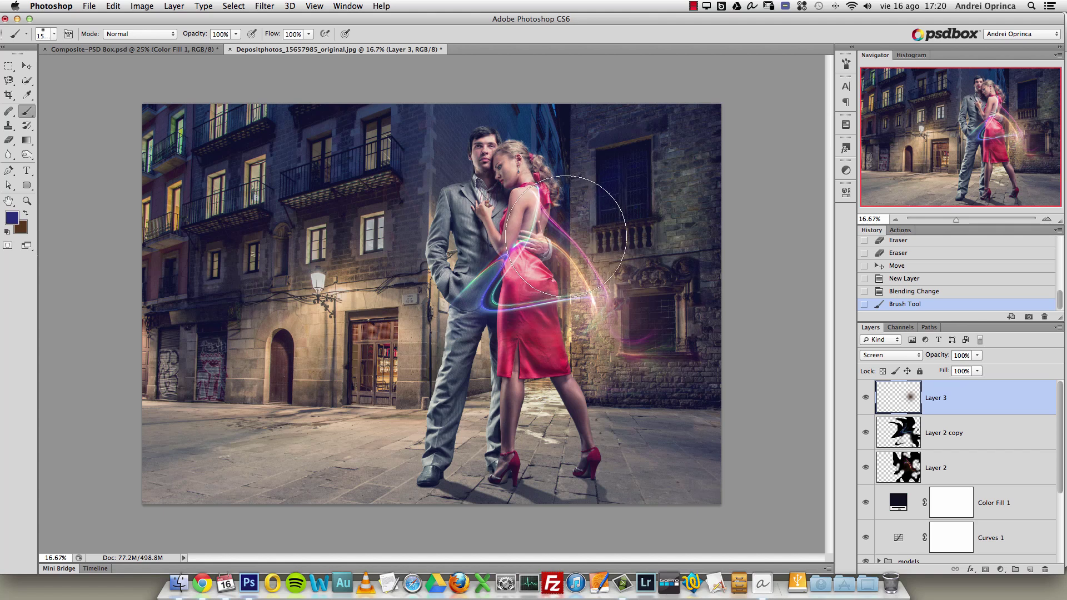
left_click(577, 227)
key("super+z")
key("super+z")
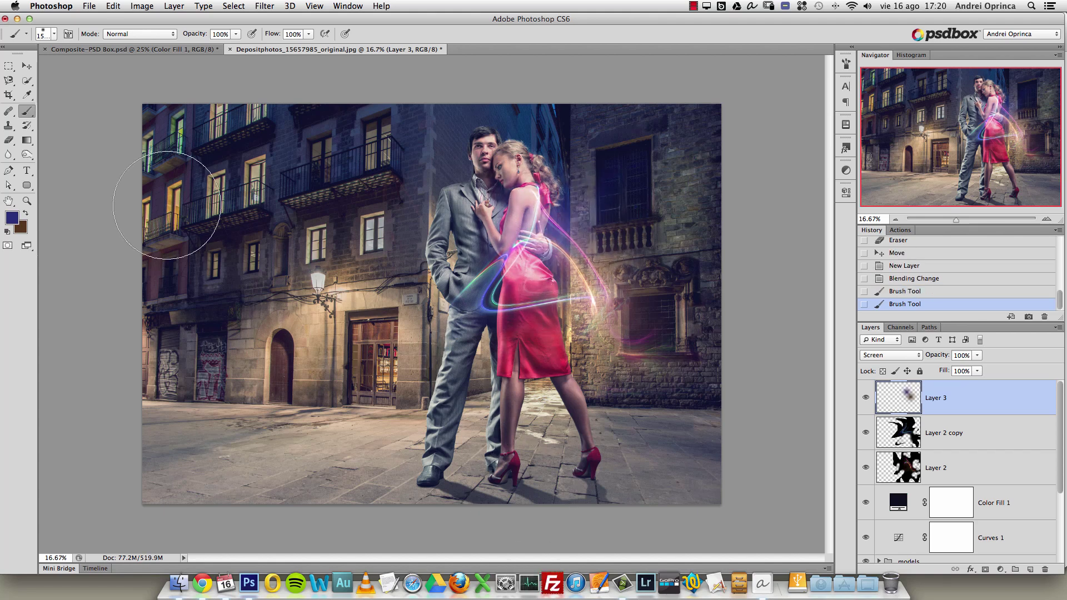
Change the foreground color to a dark purple with a hue of 287°.
left_click(11, 217)
left_click(836, 258)
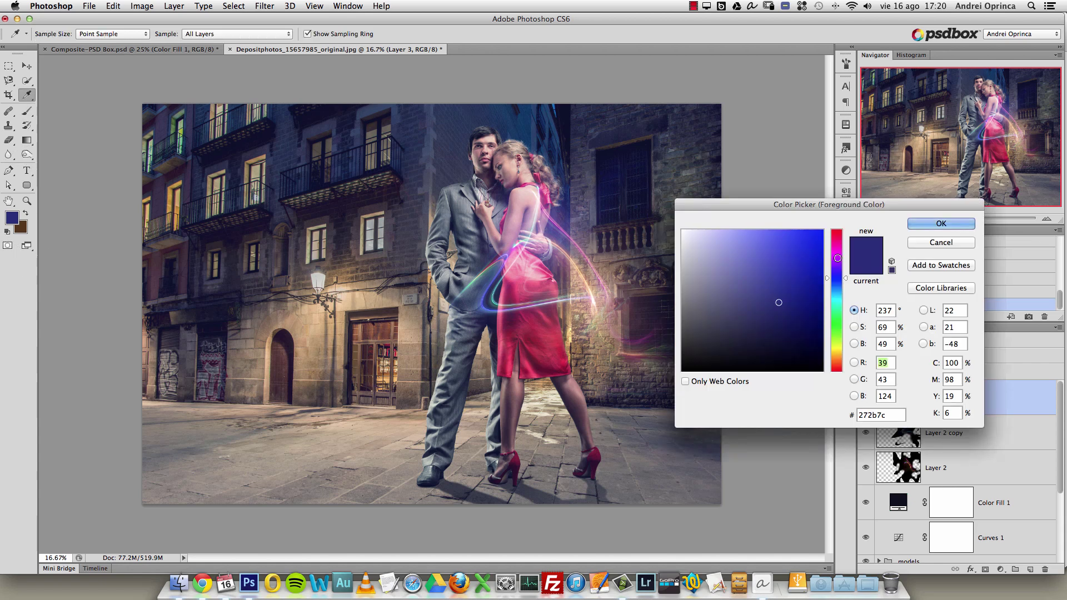
key("Return")
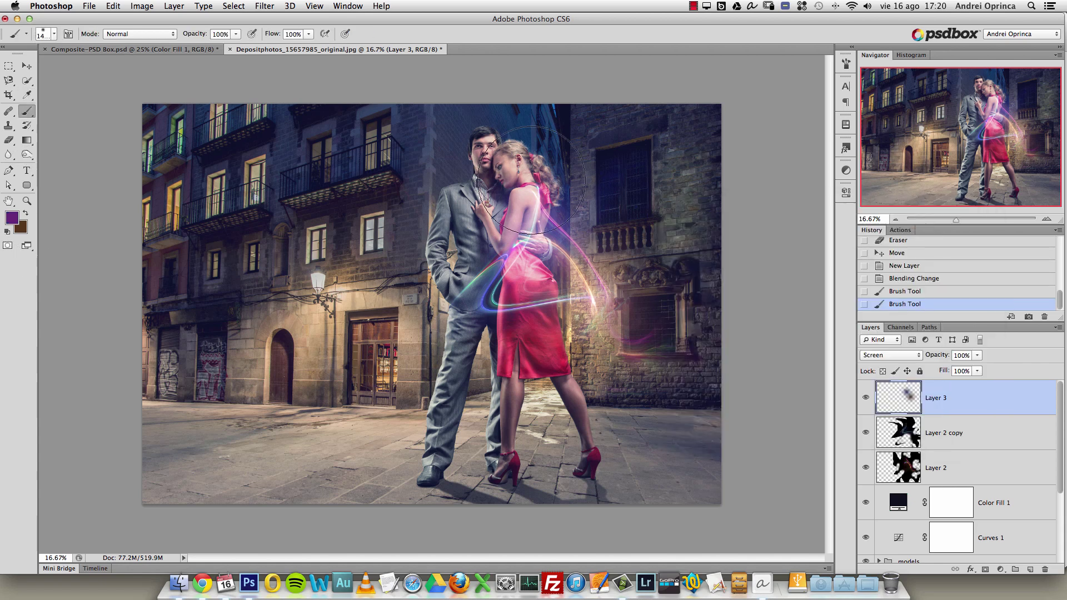
left_click(11, 217)
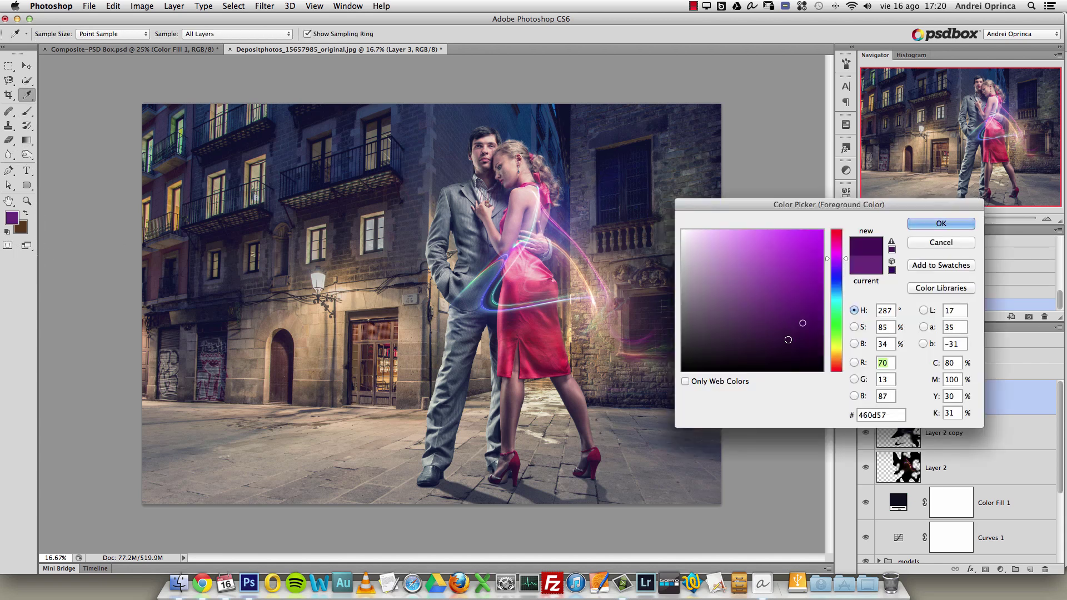
key("Return")
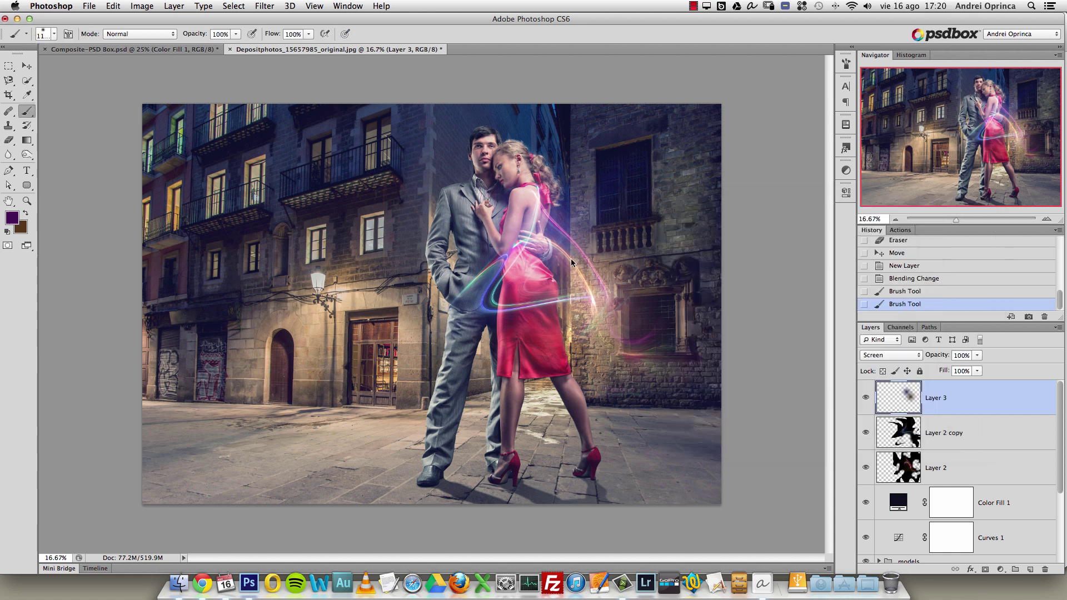
key("super+z")
Set the foreground color to bright purple #d040f9 and try a soft glow over the man's shoulder.
left_click(12, 218)
left_click_drag(764, 296, 810, 240)
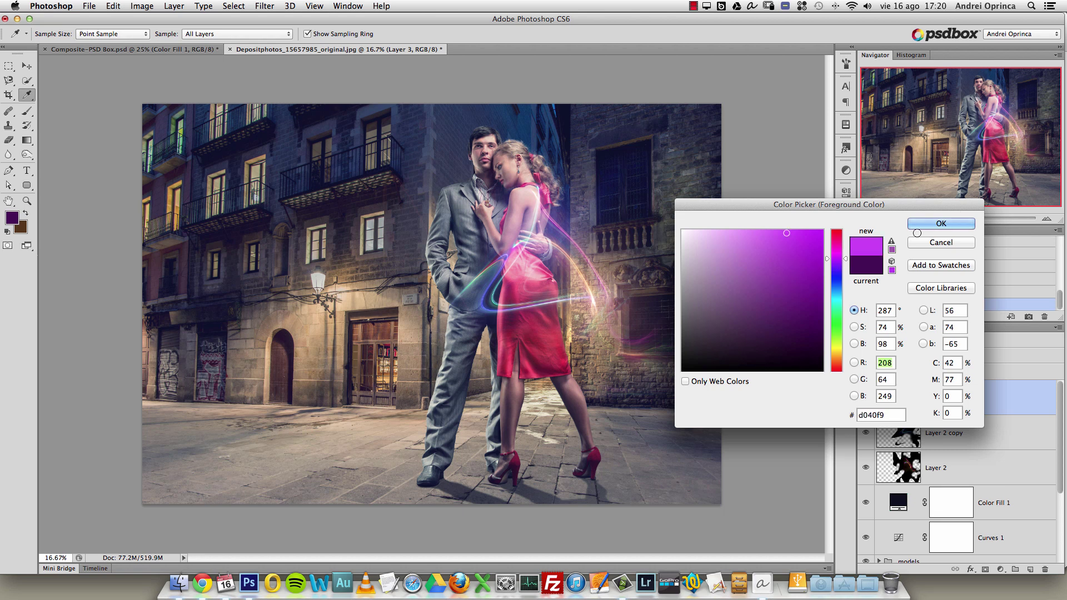
key("Return")
key("b")
left_click(461, 195)
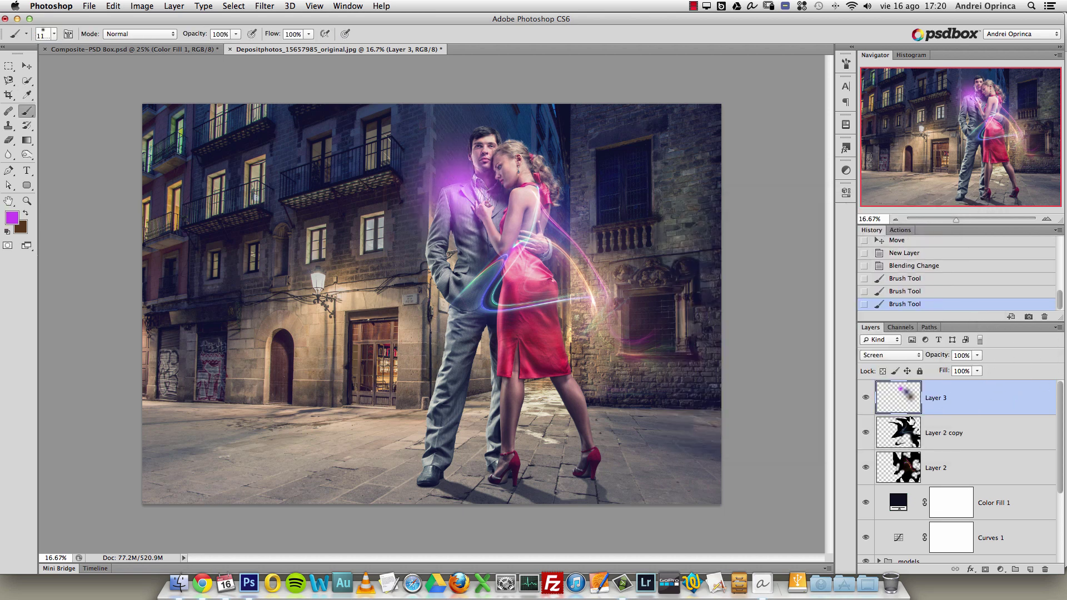
key("alt+super+z")
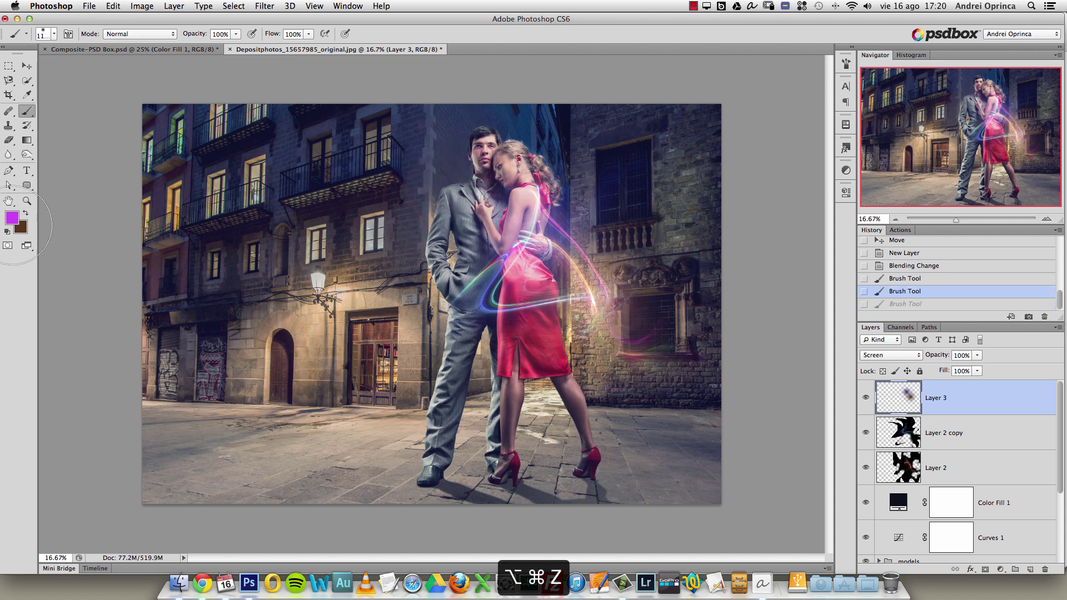
Set the foreground color to dark purple #400d4e and try the same soft glow near the man's shoulder.
left_click(12, 217)
left_click(799, 328)
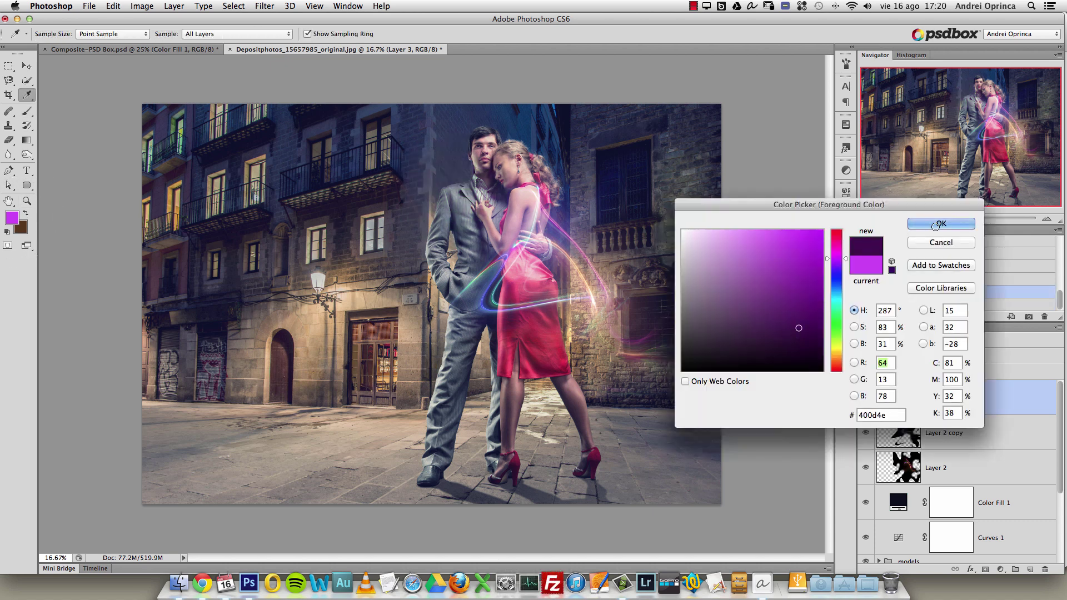
left_click(940, 223)
key("b")
left_click(450, 205)
key("alt+super+z")
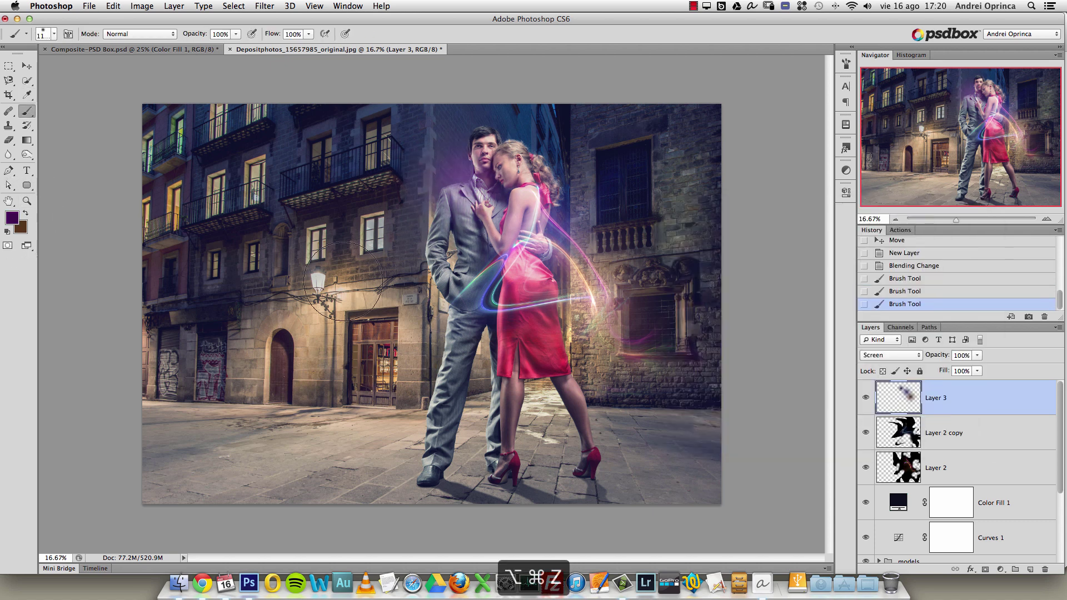
Set the foreground color to dark blue #002451, enlarge the brush, and try a soft glow over the man's jacket.
left_click(12, 217)
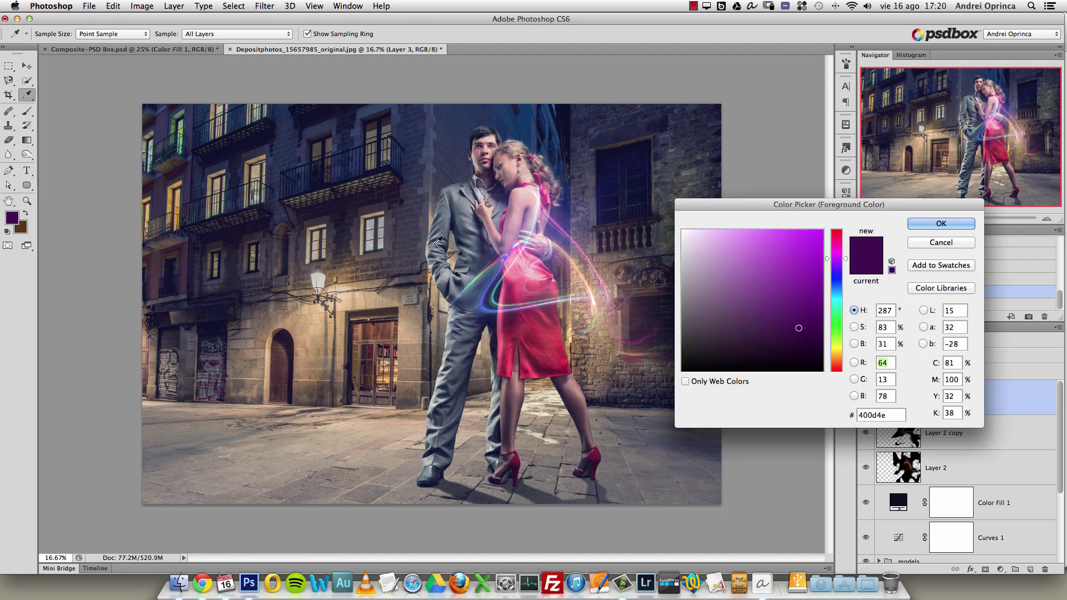
left_click(838, 289)
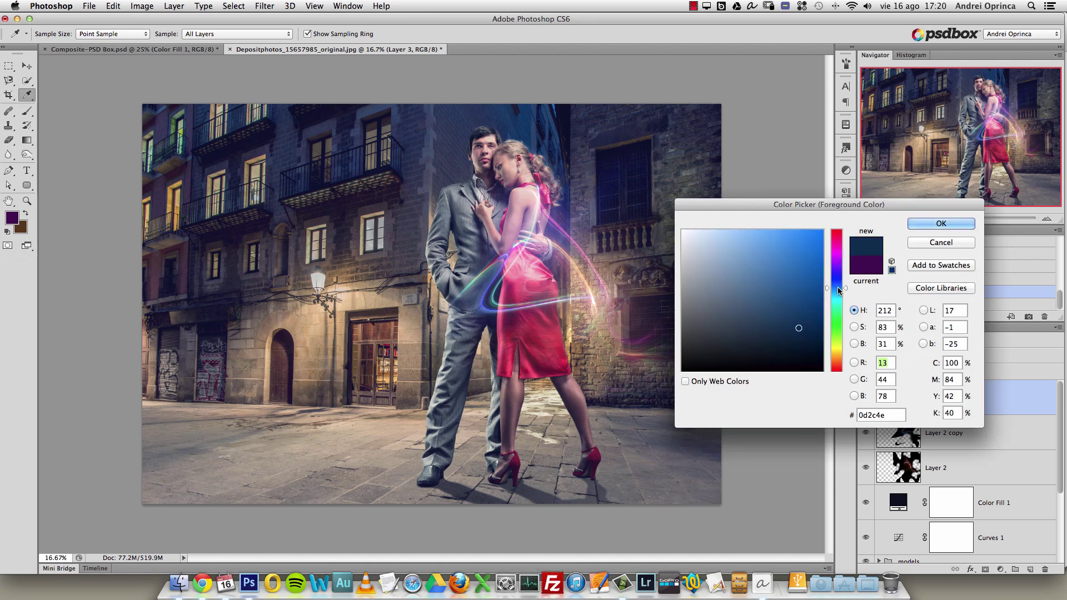
left_click(934, 224)
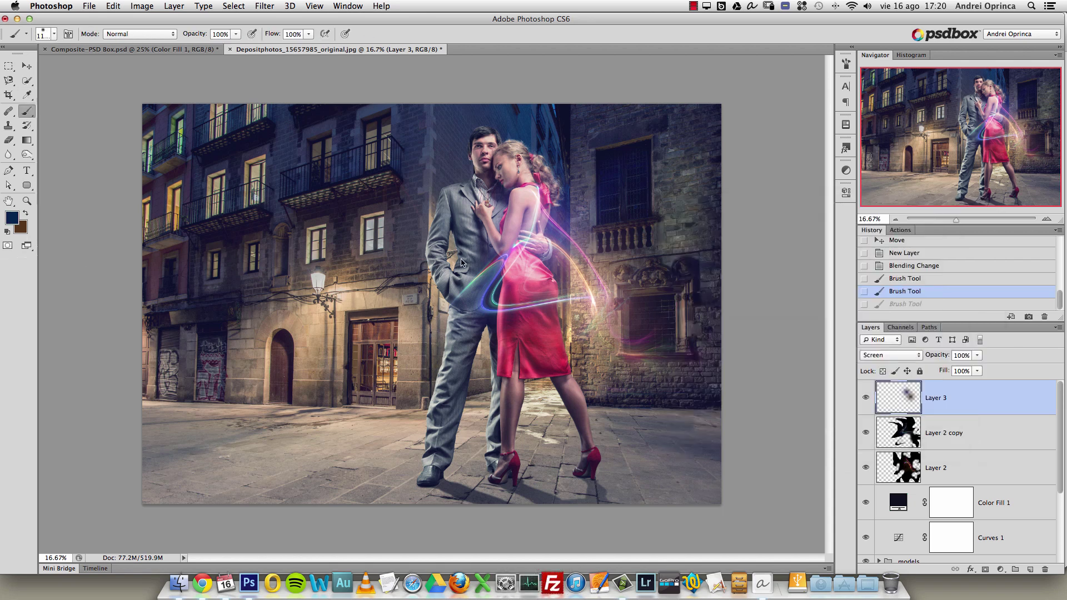
key("bracketright")
key("bracketright")
key("bracketright")
key("bracketright")
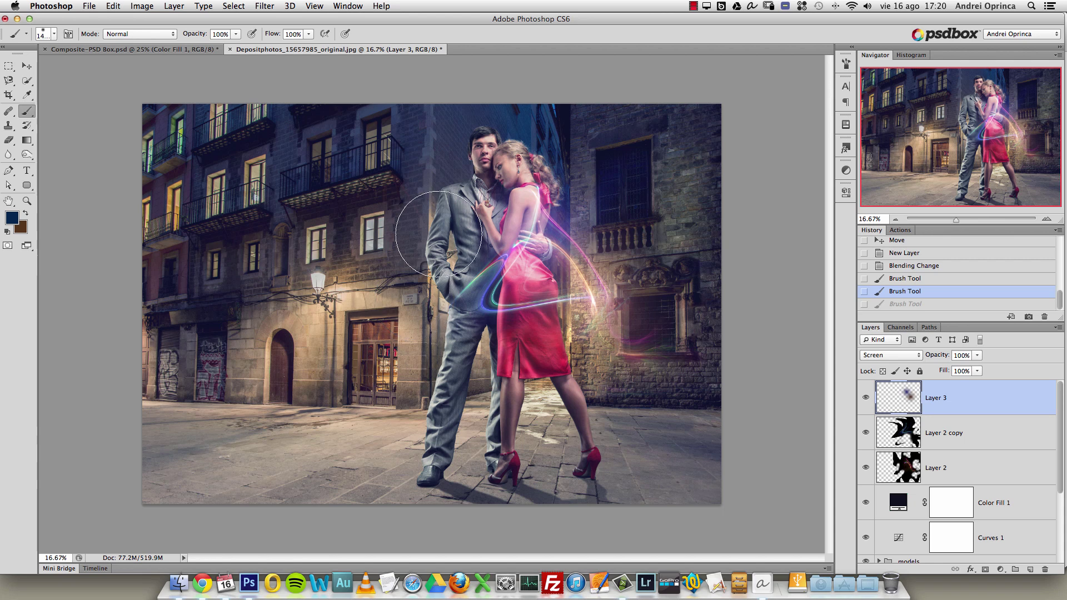
left_click(437, 245)
key("super+z")
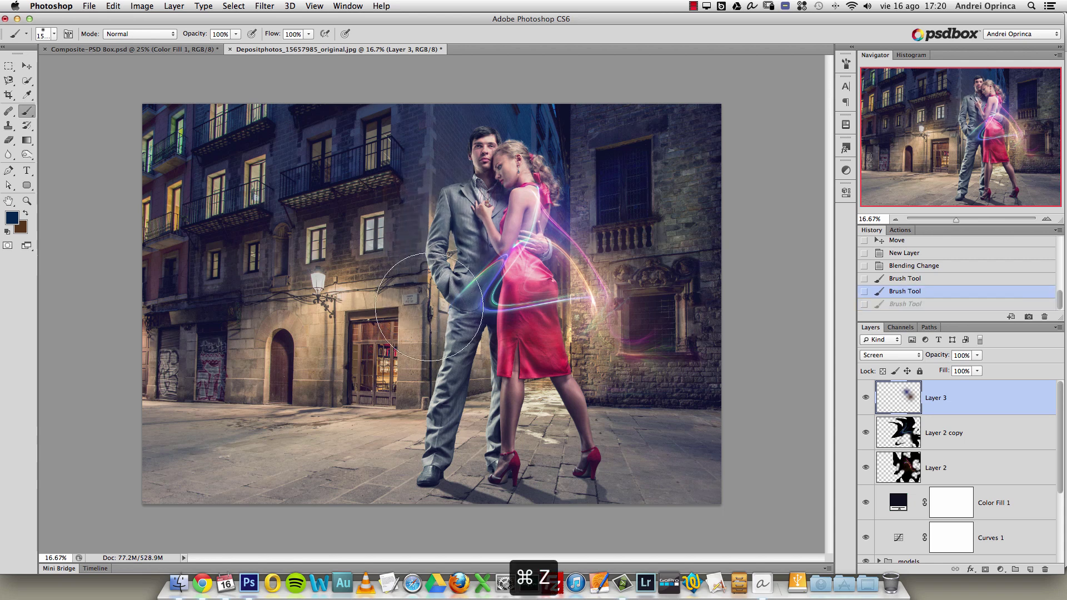
Darken the foreground color to #001127 and try the same soft glow over the man's jacket.
left_click(11, 217)
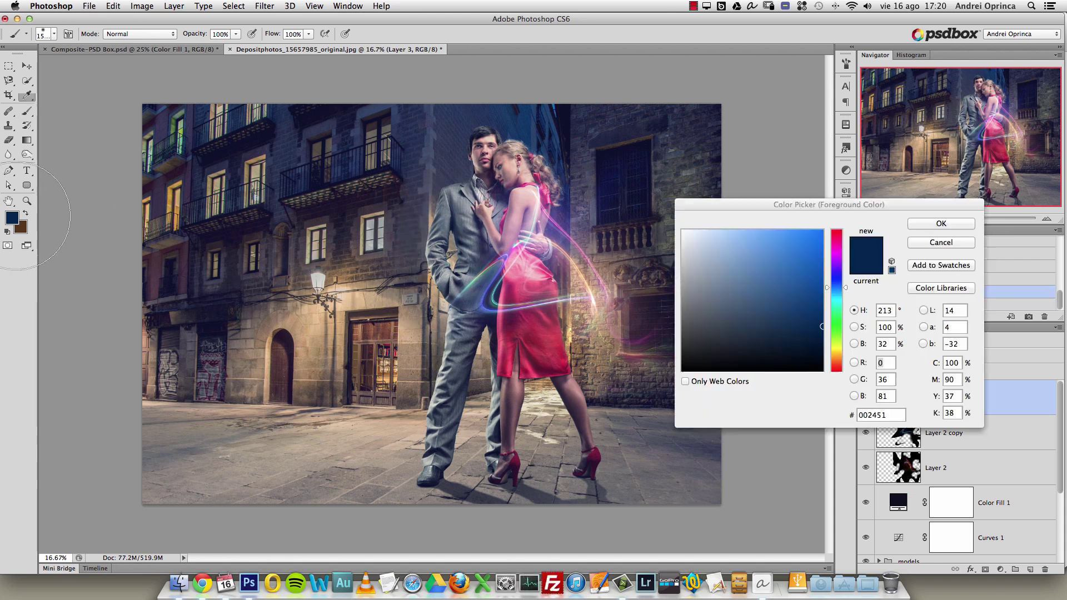
left_click_drag(802, 345, 818, 351)
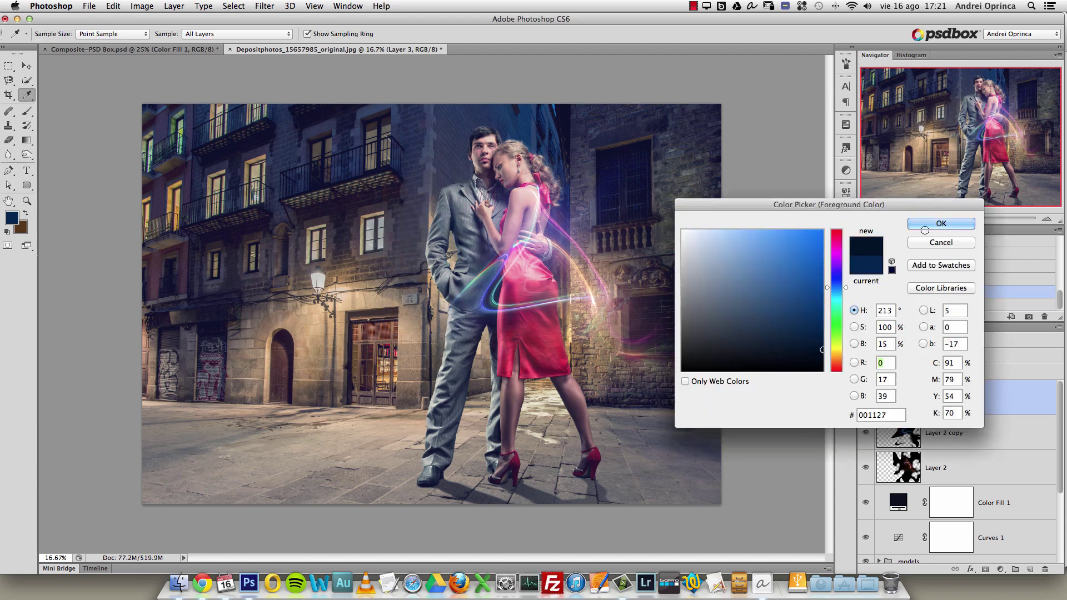
key("Return")
left_click(441, 244)
key("super+z")
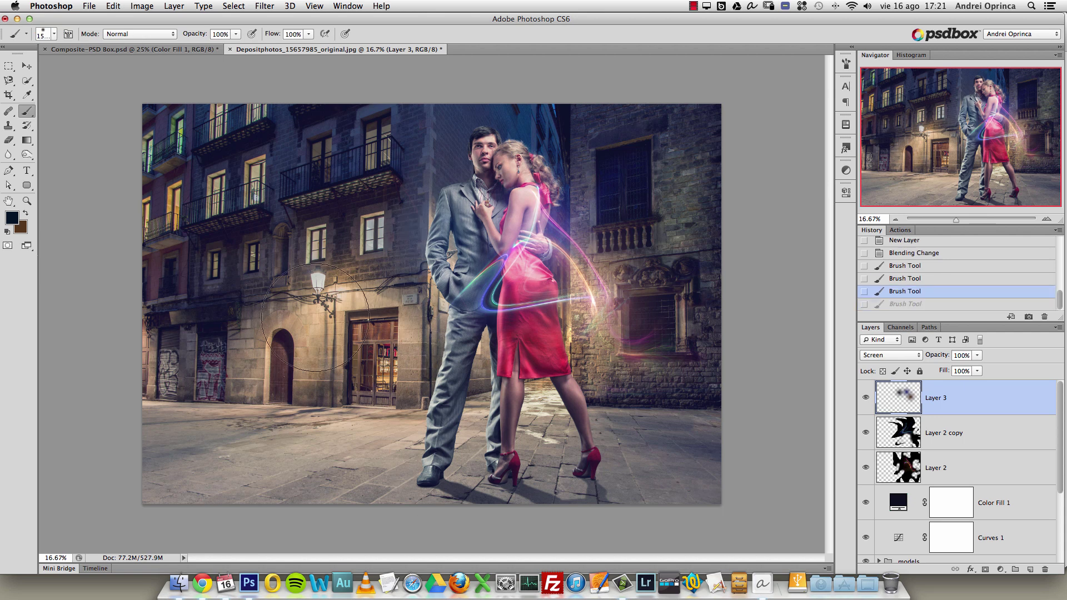
Try a brighter blue glow over the man's jacket, and undo the test strokes there.
left_click(16, 222)
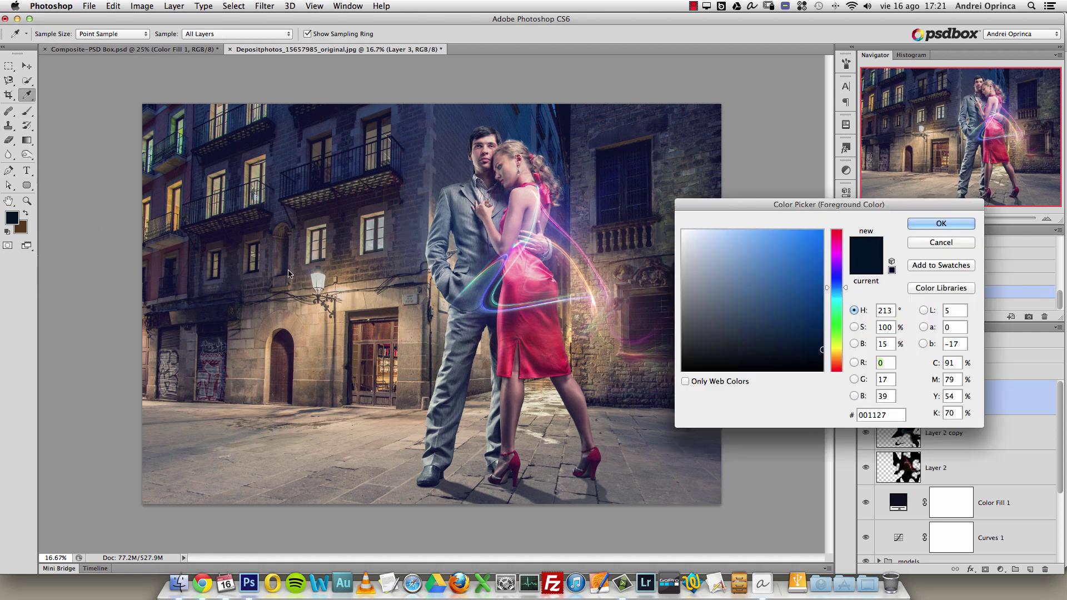
left_click(783, 262)
left_click(933, 219)
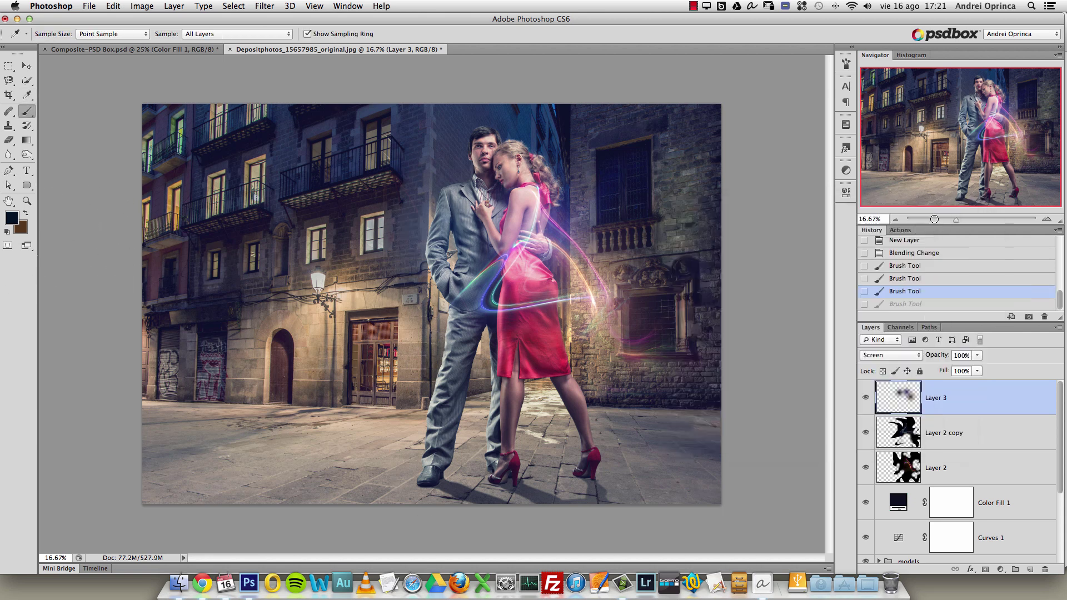
left_click(445, 245)
key("alt+super+z")
key("alt+super+z")
key("alt+super+z")
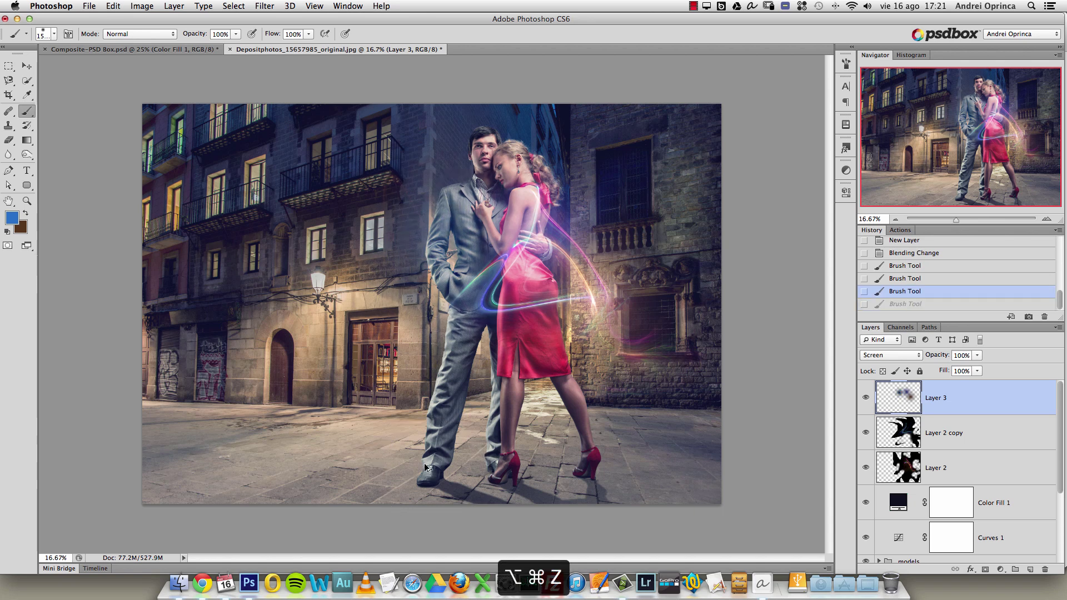
Set the foreground color to blue #002a5d, paint a soft glow over the lower part of the man's jacket, and shrink the brush.
left_click(12, 217)
left_click(822, 320)
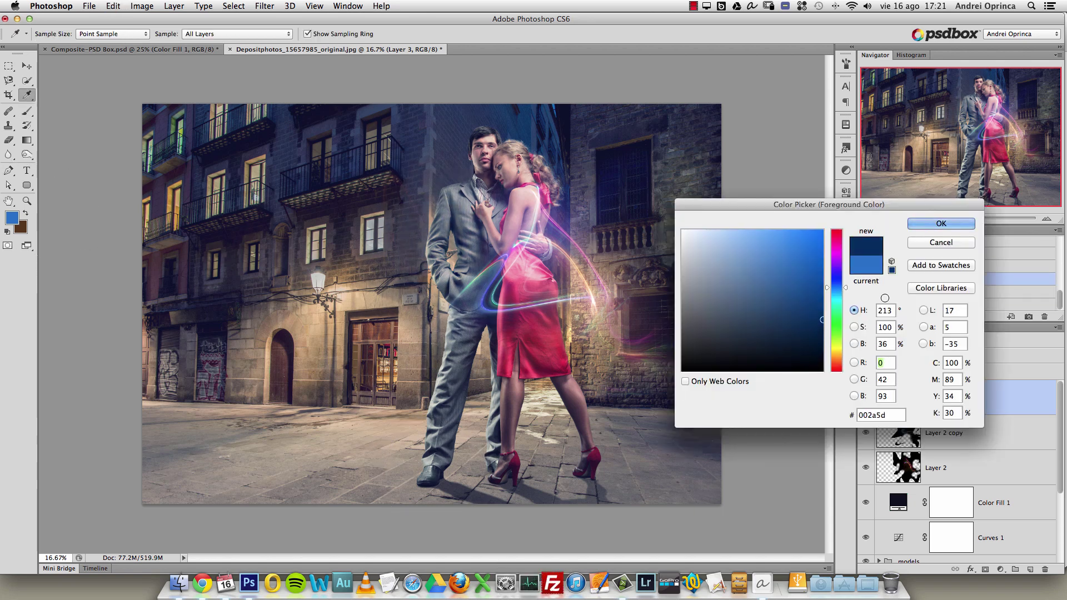
left_click(941, 223)
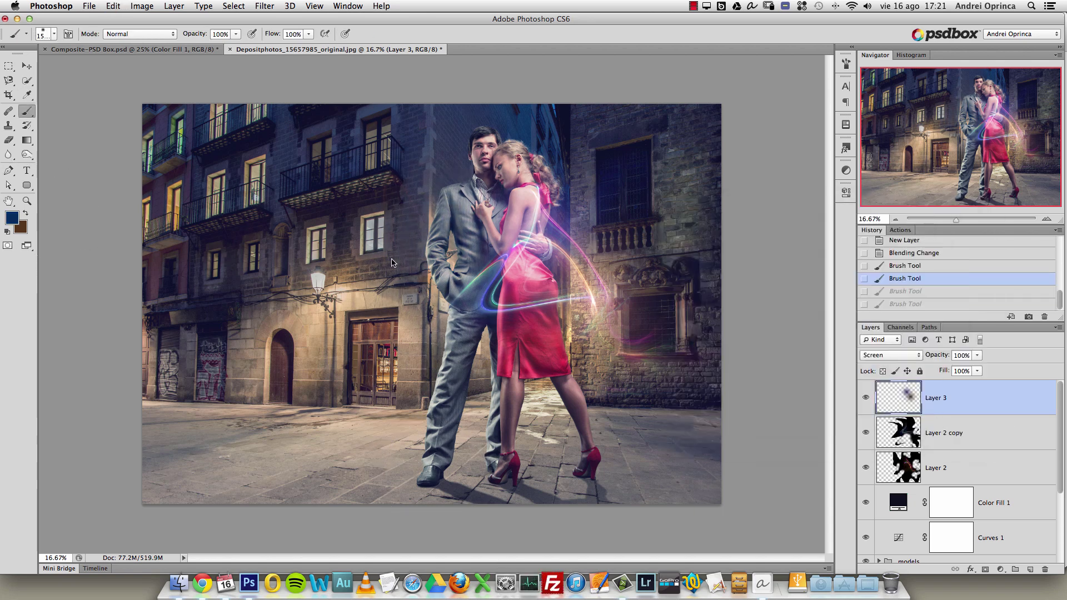
left_click(463, 274)
key("bracketleft")
key("bracketleft")
key("bracketleft")
key("bracketleft")
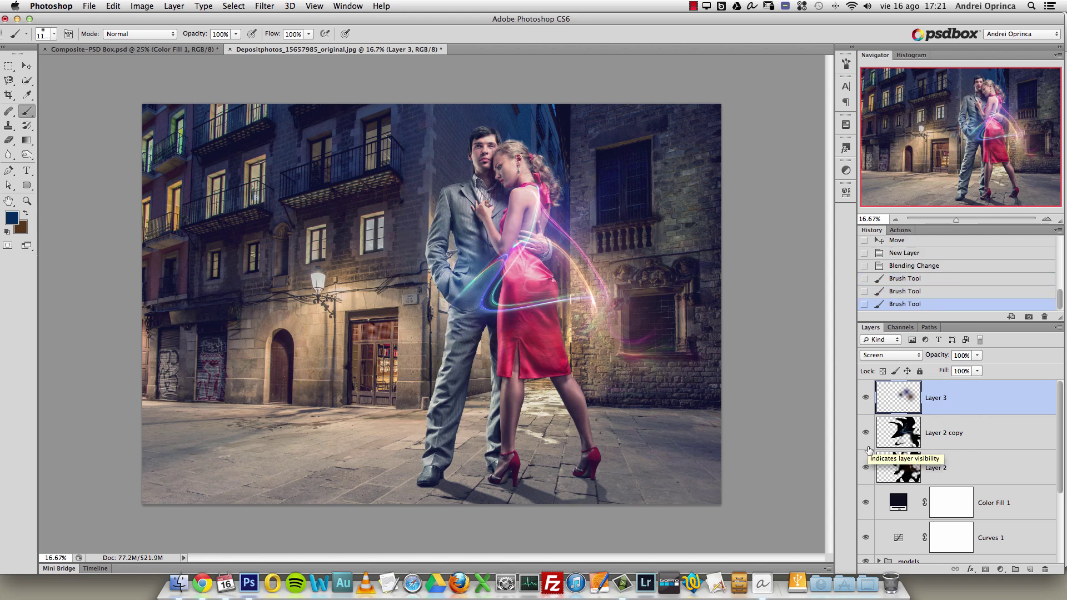
Adjust the glow layer with Hue/Saturation: hue +6, saturation +48, lightness -24, comparing the preview before applying.
key("super+u")
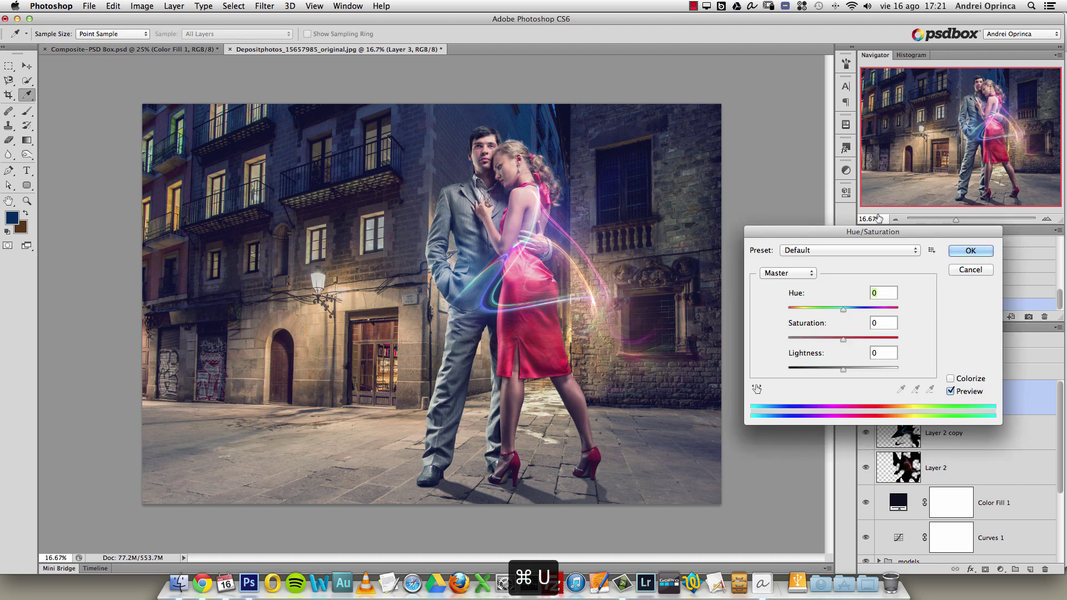
left_click_drag(878, 232, 880, 166)
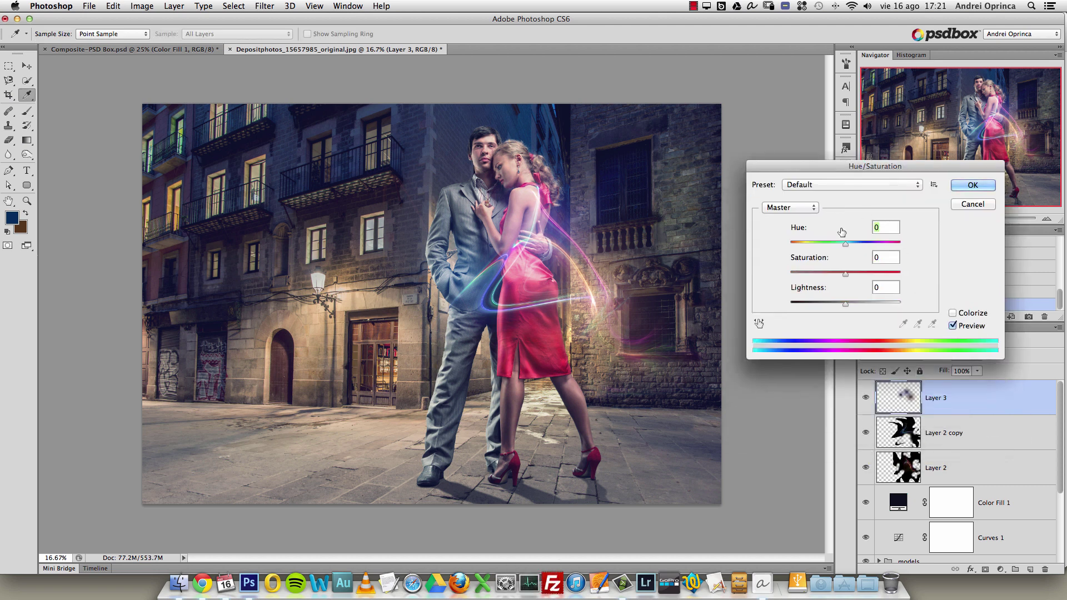
mouse_move(845, 250)
left_mouse_down()
mouse_move(798, 256)
mouse_move(862, 251)
mouse_move(831, 304)
left_mouse_up()
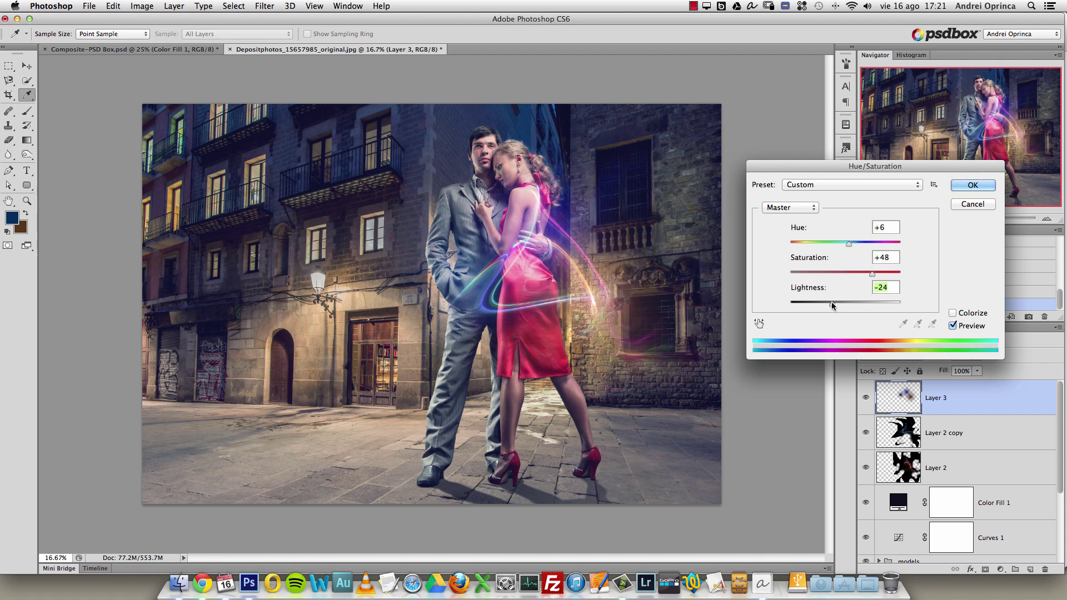
left_click(957, 323)
left_click(957, 323)
left_click(973, 189)
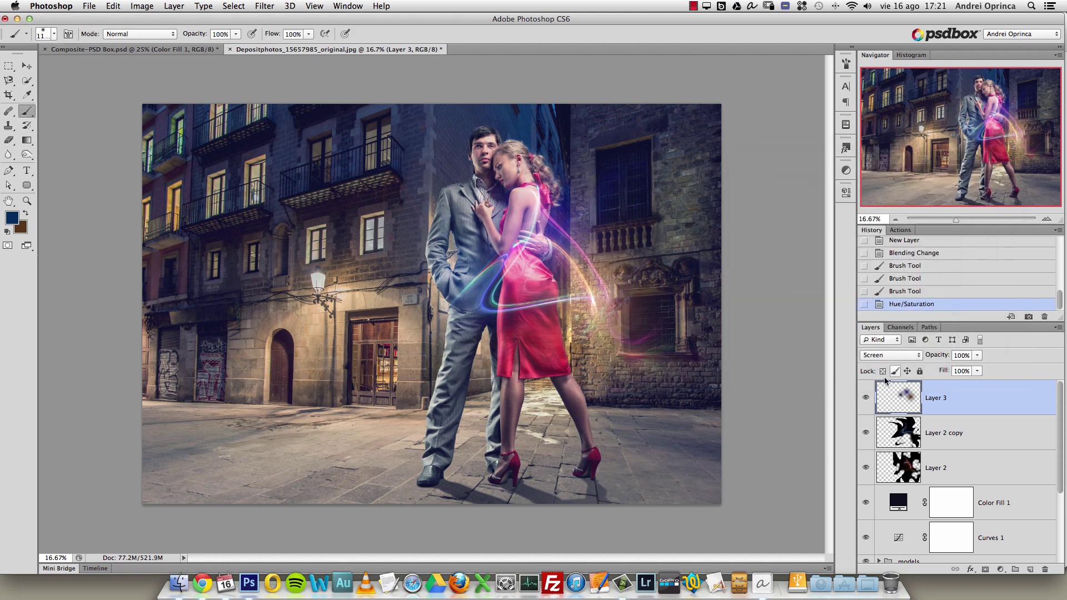
Add a new layer above the glow layer and set its blending mode to Color Dodge.
left_click(1030, 570)
left_click(886, 355)
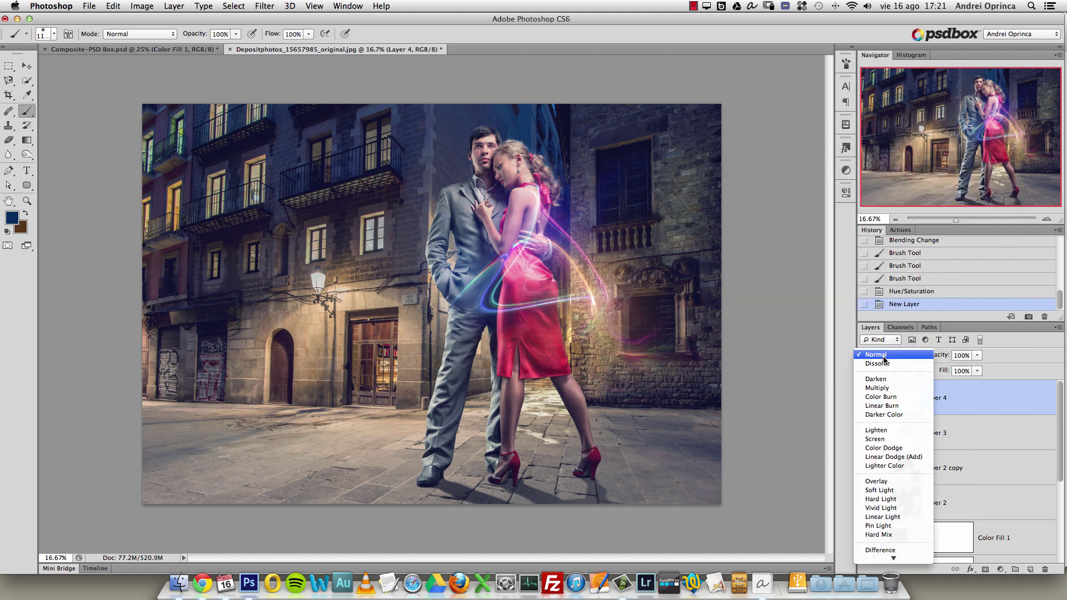
left_click(883, 448)
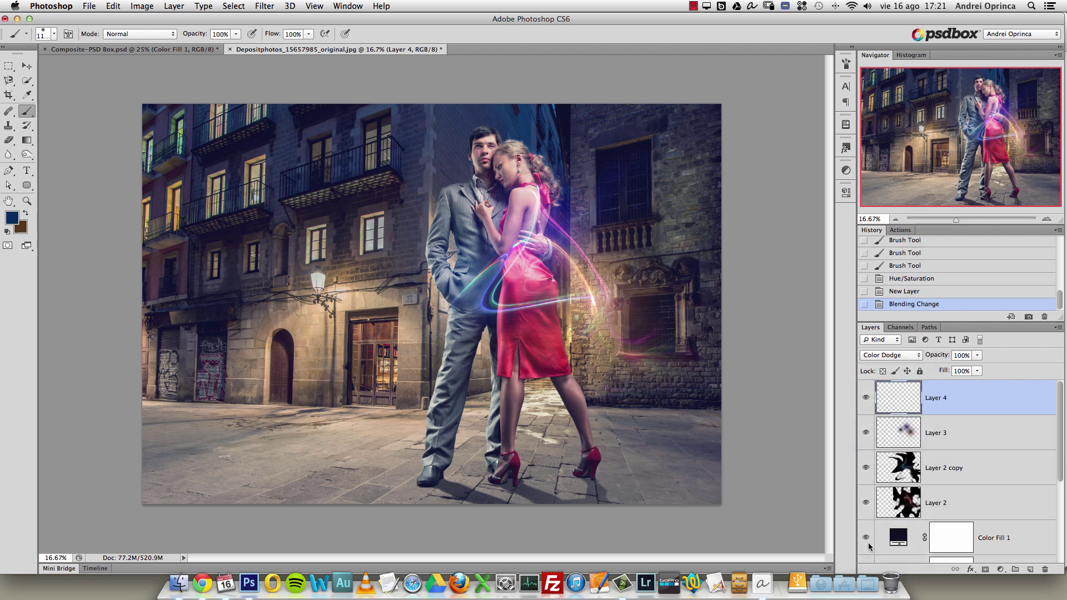
Set the foreground color to #0b213c, paint a Color Dodge glow around the hand on the woman's back, and compare with the layer hidden.
left_click(12, 218)
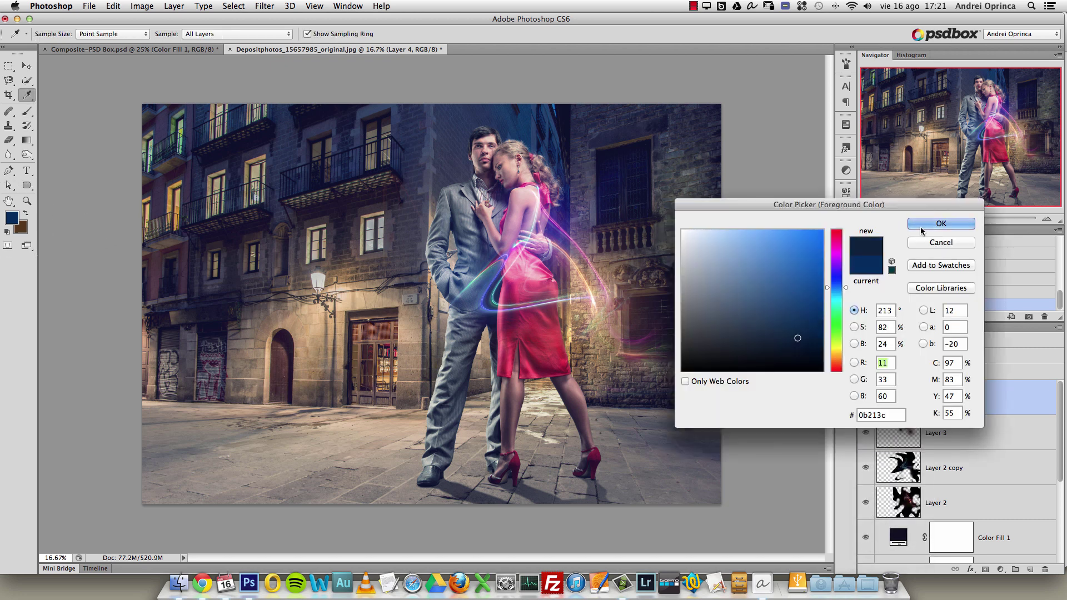
left_click(940, 222)
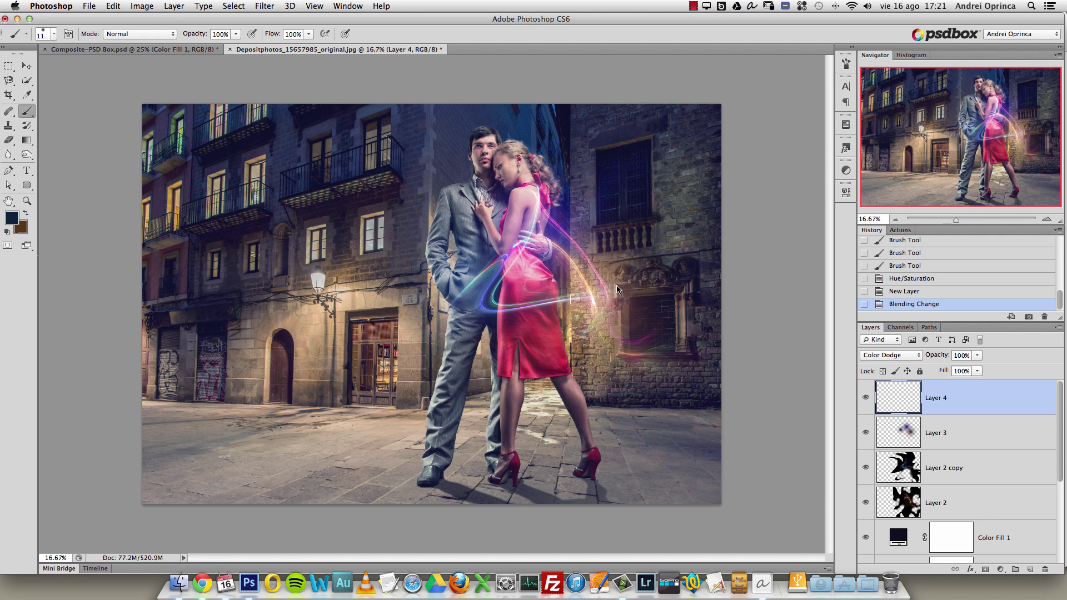
left_click(549, 236)
left_click(864, 399)
left_click(864, 401)
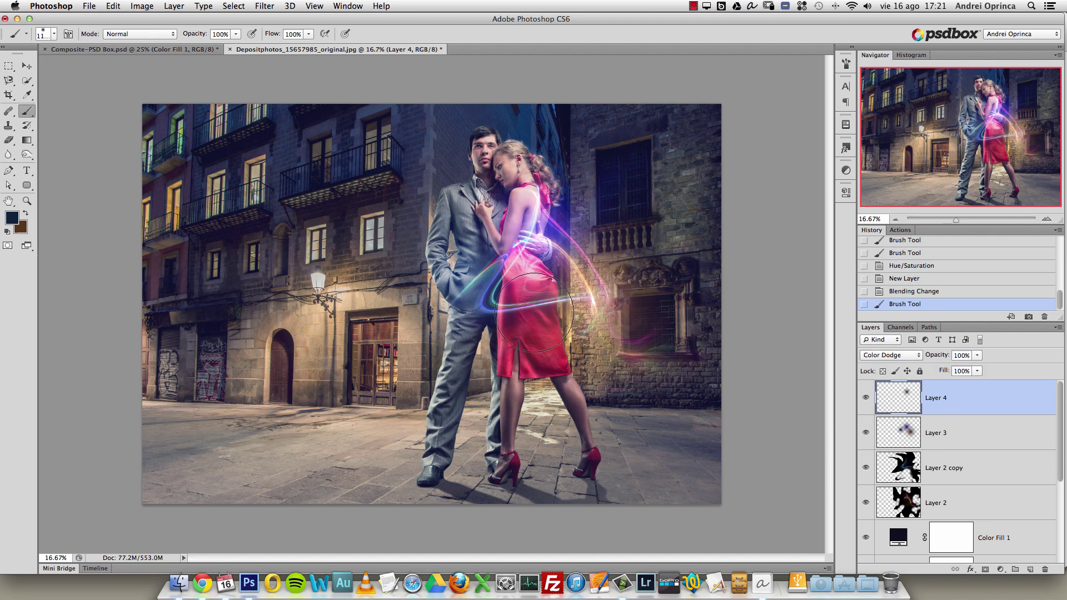
left_click(522, 219, "super")
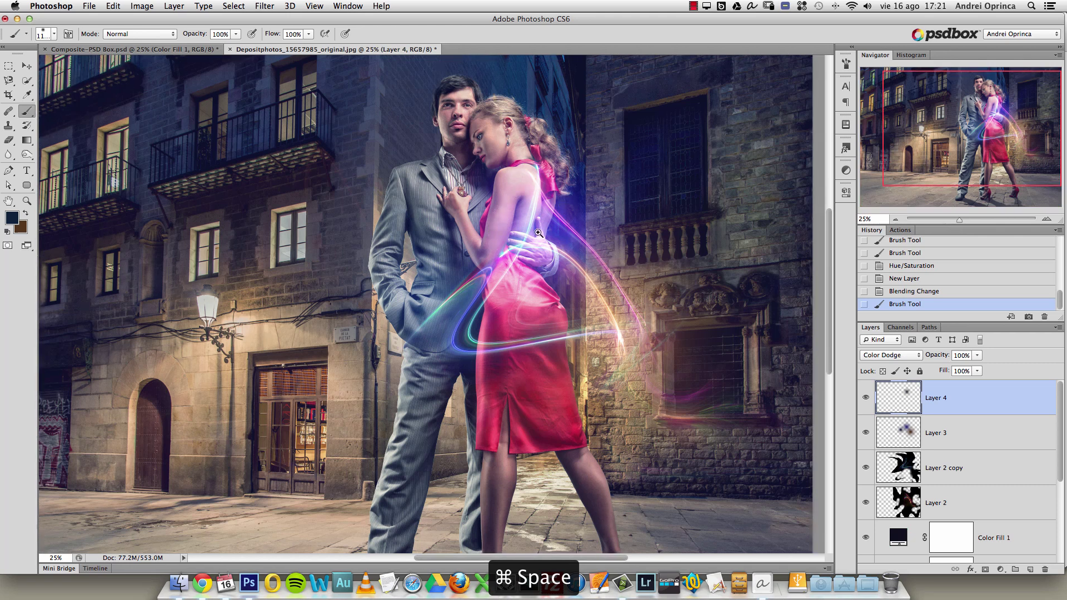
left_click(864, 400)
left_click(864, 401)
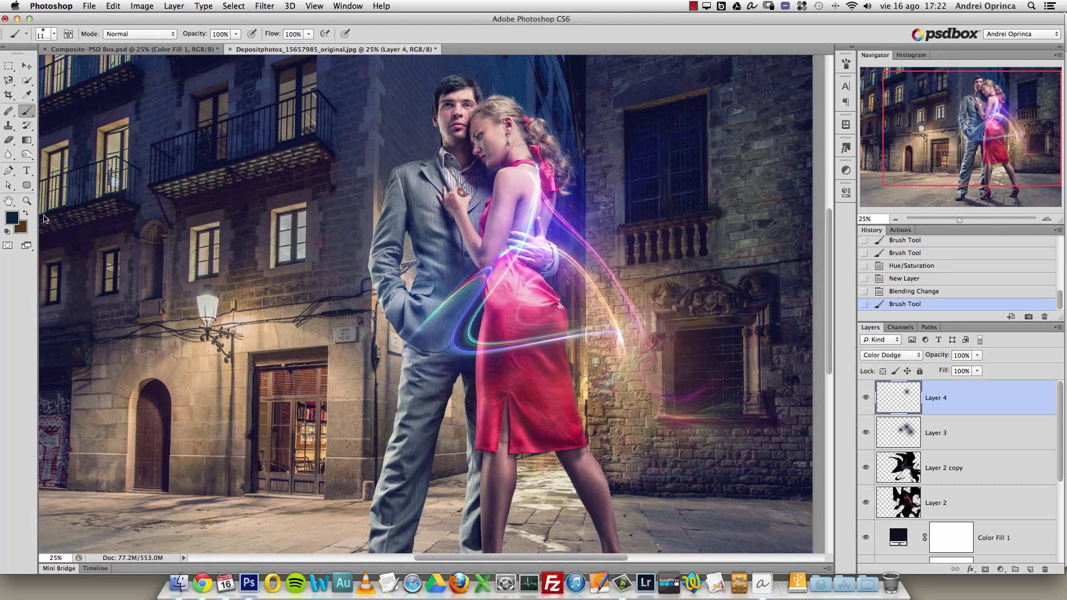
Swap the brush colors, darken the brown to #2f1d0f, and paint a soft glow over the trails beside the red dress.
key("x")
left_click_drag(580, 352, 639, 300)
key("super+z")
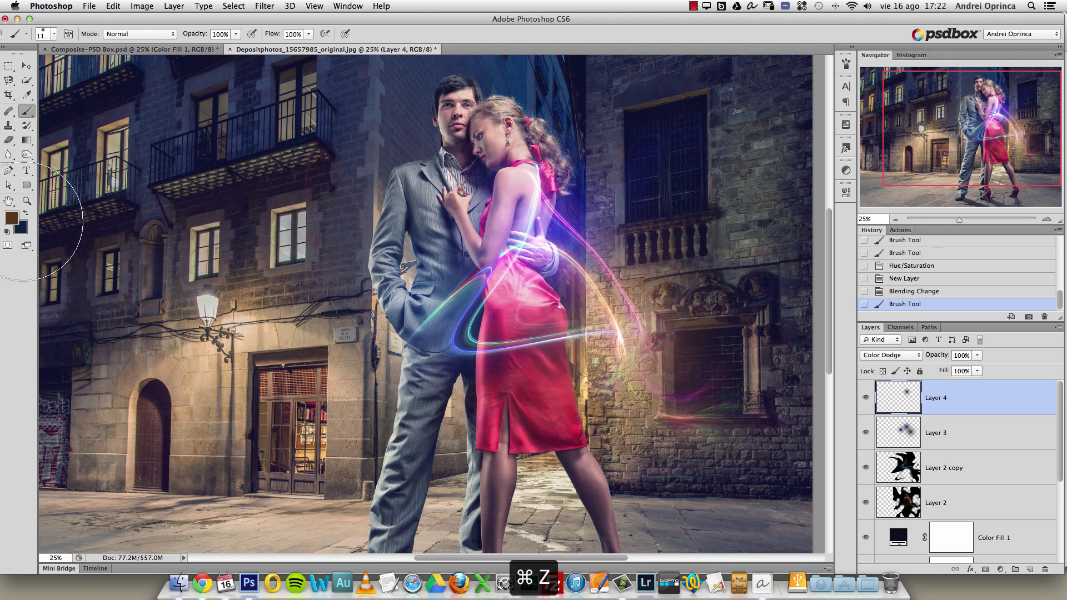
left_click(11, 218)
left_click(779, 346)
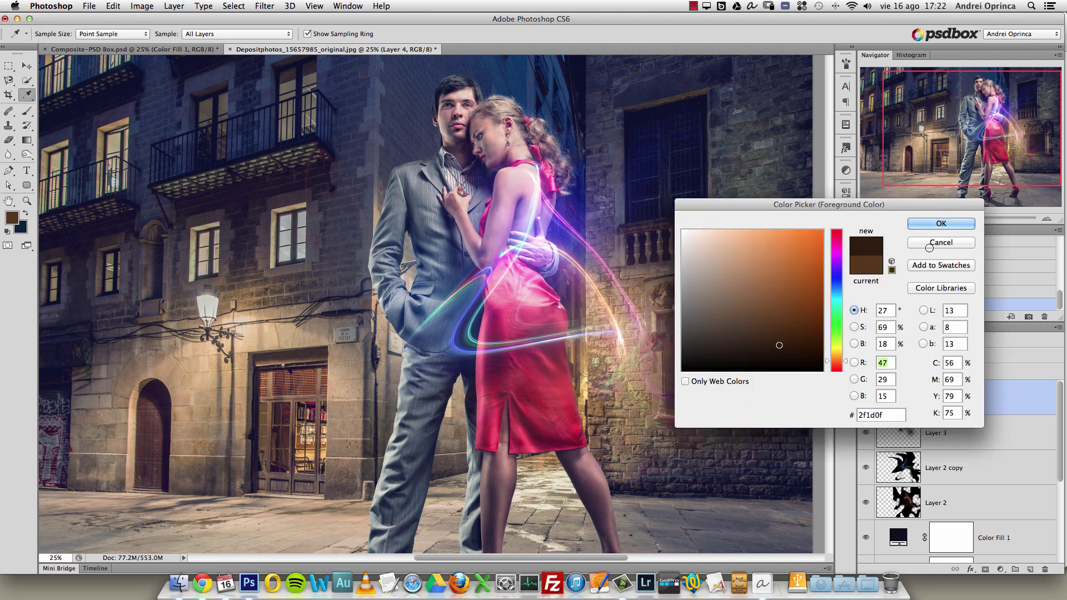
left_click(940, 223)
left_click_drag(577, 356, 622, 316)
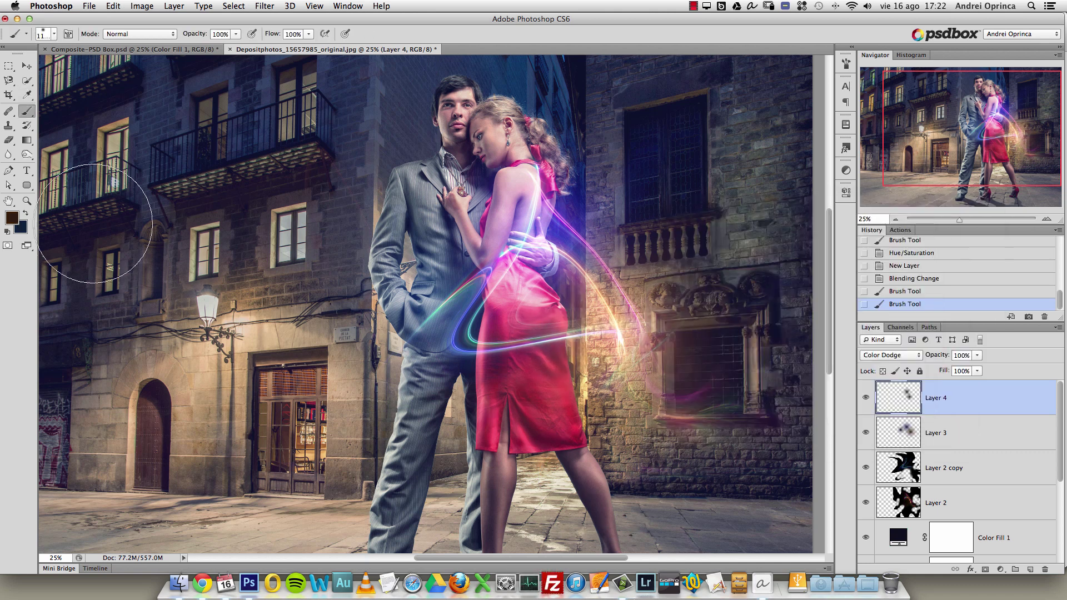
Set the foreground color to dark blue #0f222f and paint a soft glow where the trail curves over the man's jacket.
left_click(12, 217)
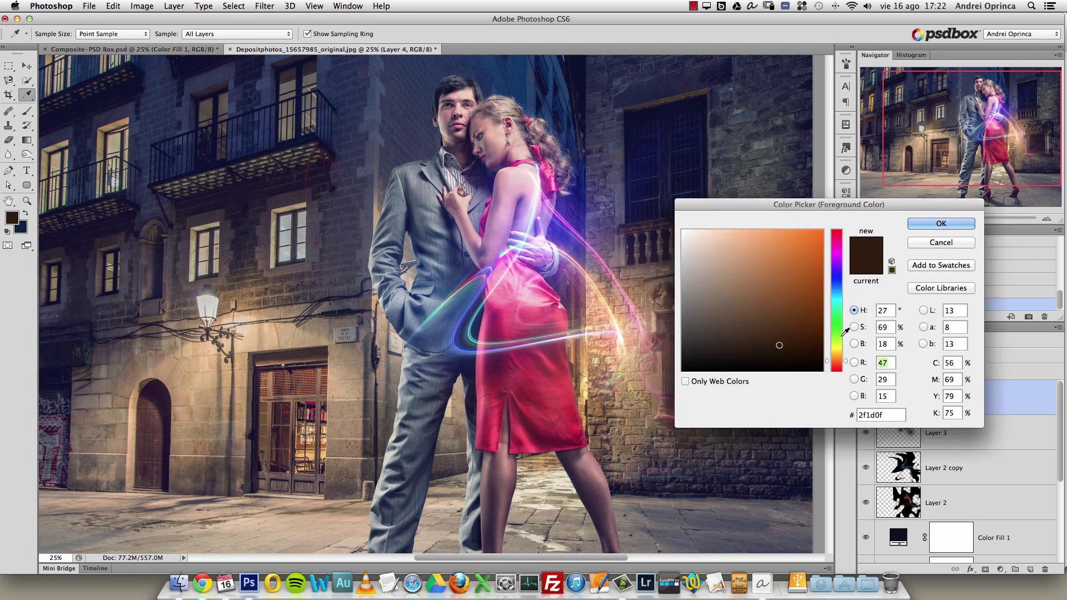
left_click(840, 294)
left_click(941, 224)
left_click(457, 342)
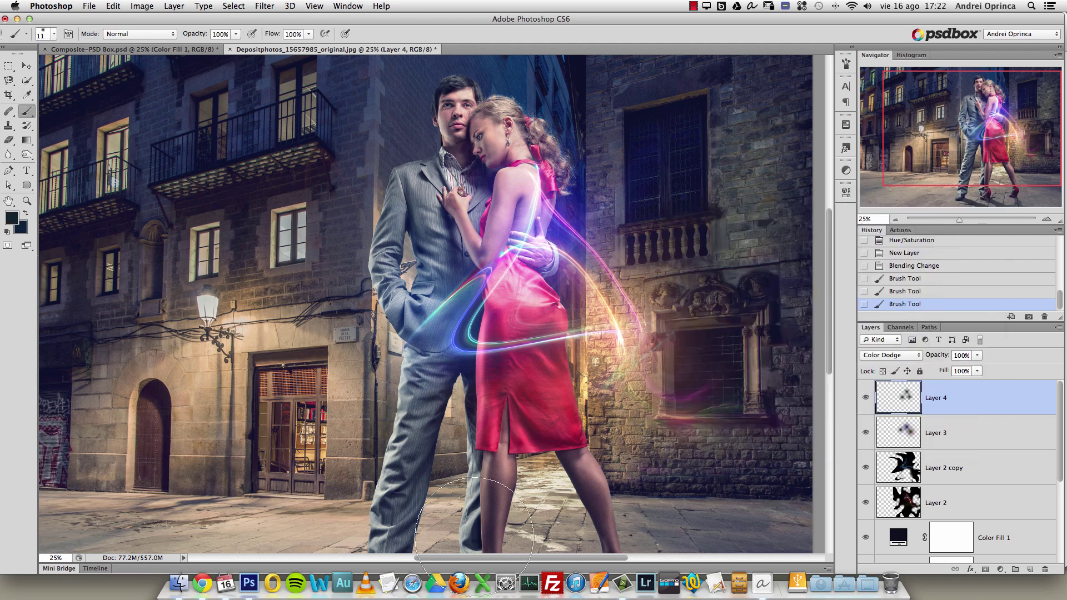
Set the foreground color to a dark grayish brown and try a soft glow near the man's head.
left_click(11, 217)
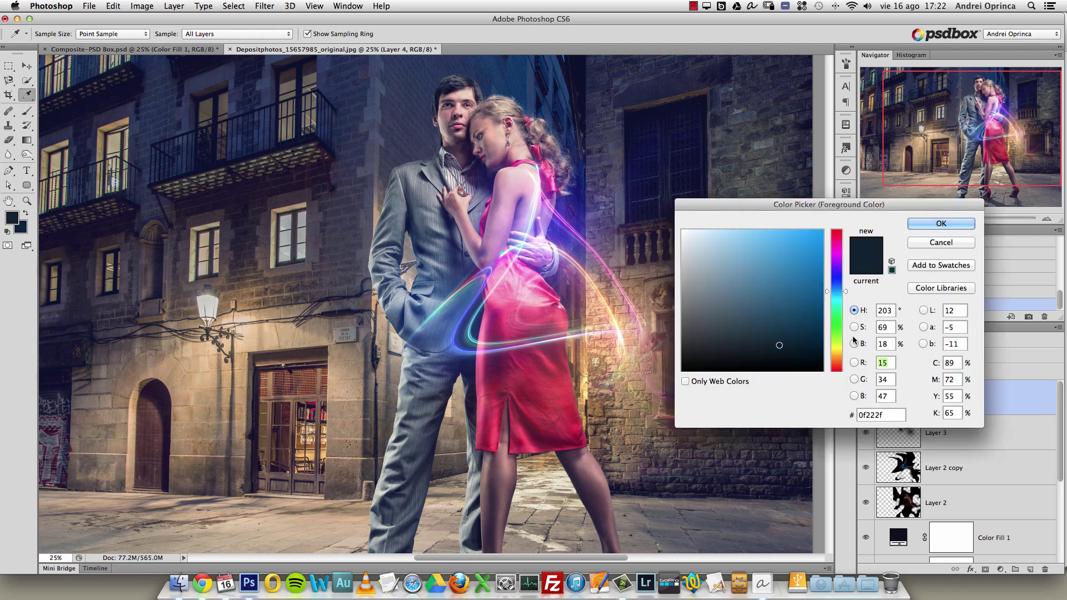
left_click(838, 357)
left_click(715, 346)
left_click(936, 223)
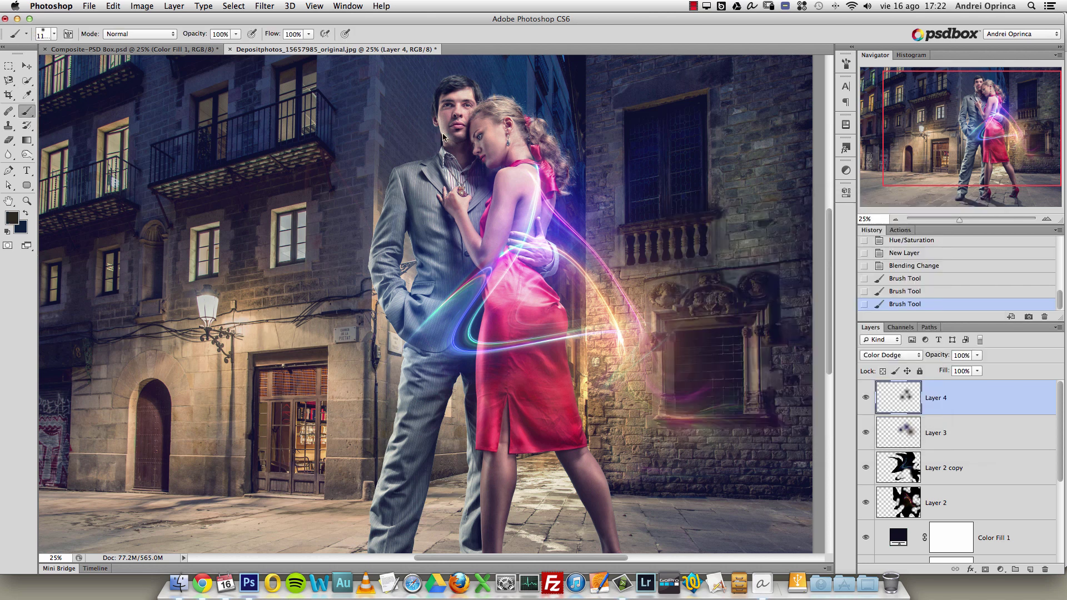
key("super+z")
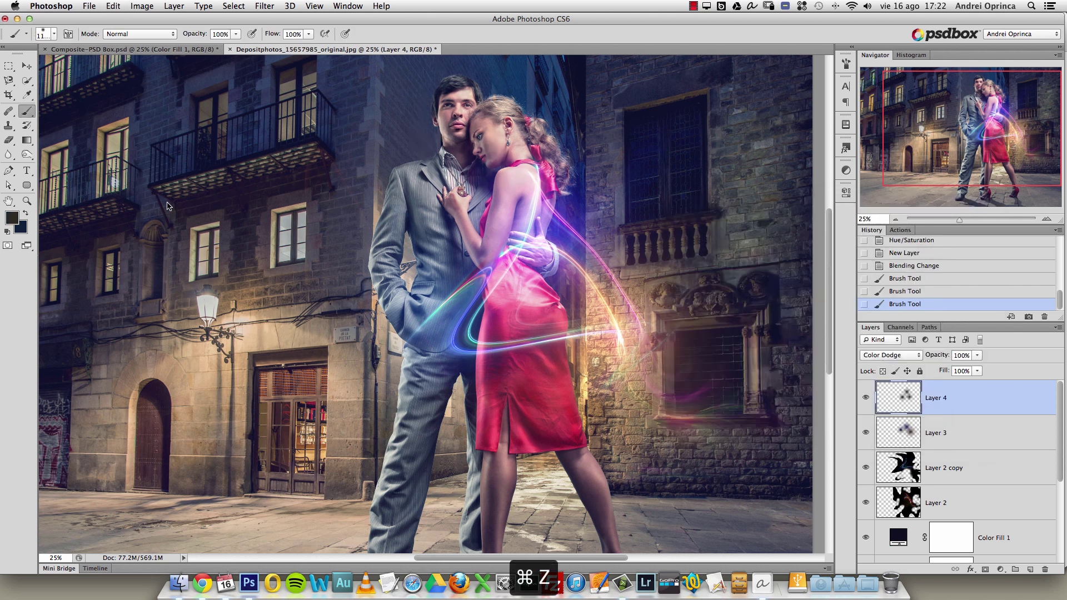
Set the foreground color to near-black #1d1c19 and paint soft glows near the man's head and over the trail at his jacket.
left_click(12, 217)
left_click_drag(716, 346, 717, 354)
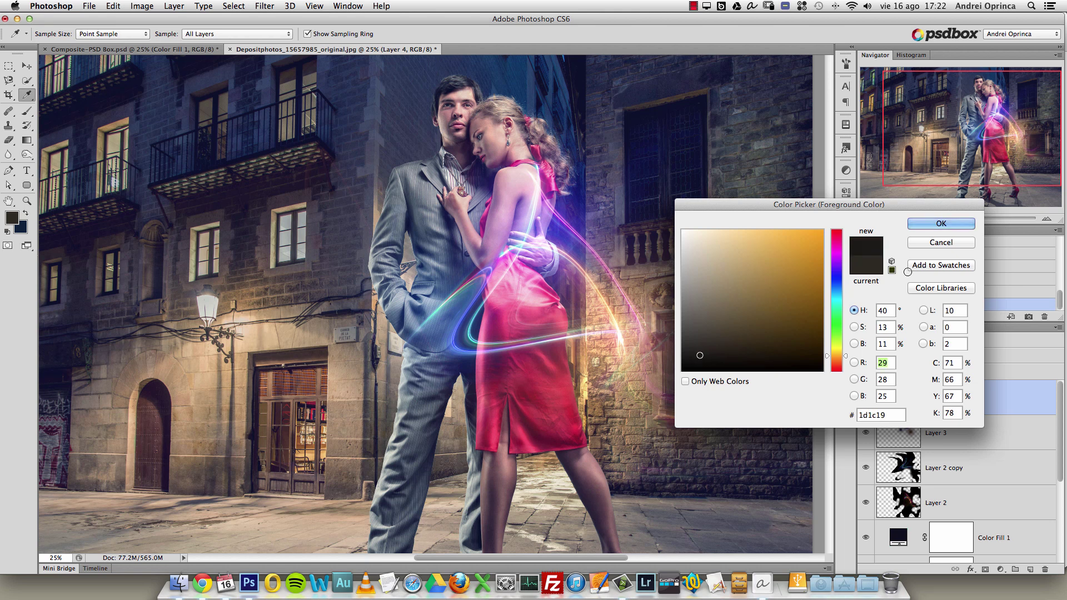
left_click(943, 223)
left_click(465, 346)
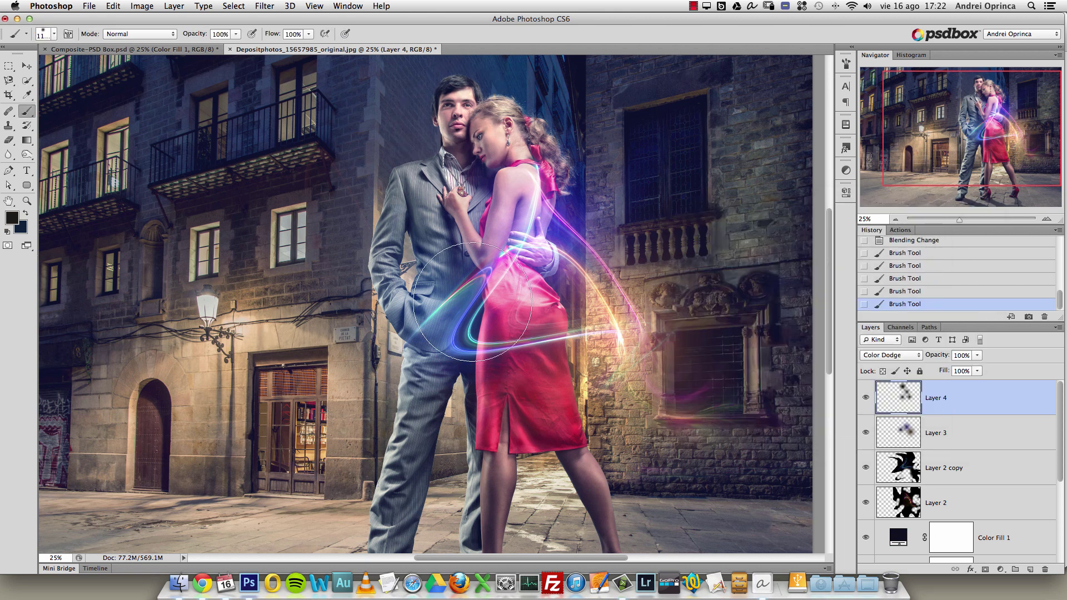
Hide and show Layer 4 to compare the image with and without its glows.
left_click(865, 397)
left_click(865, 397)
left_click_drag(473, 156, 477, 263)
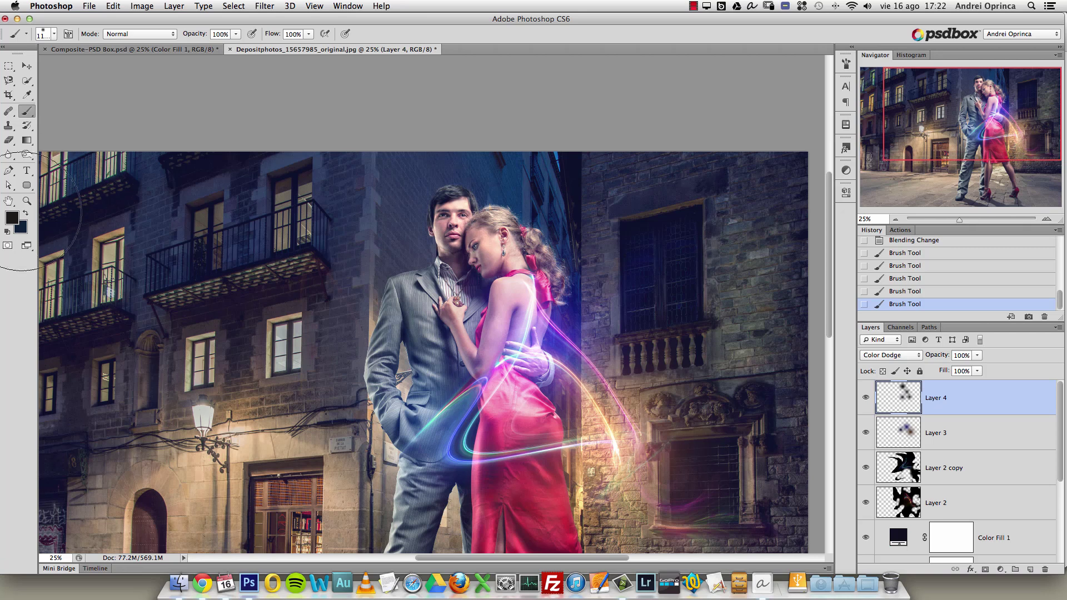
Set the foreground color to a very dark desaturated blue.
left_click(11, 218)
left_click(837, 294)
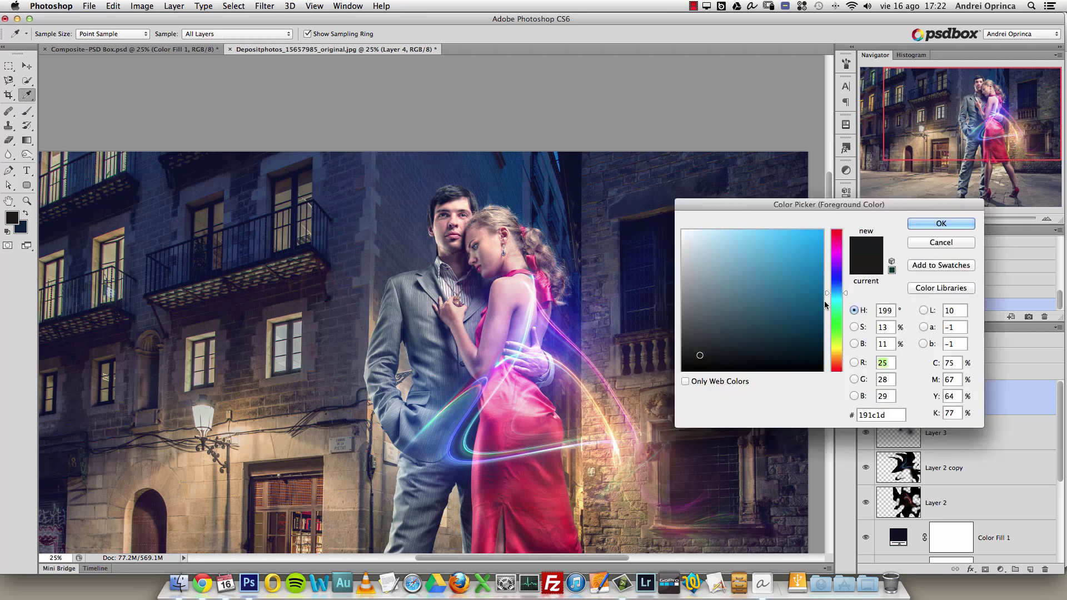
mouse_move(729, 329)
left_mouse_down()
mouse_move(727, 345)
mouse_move(758, 339)
left_mouse_up()
key("Return")
key("b")
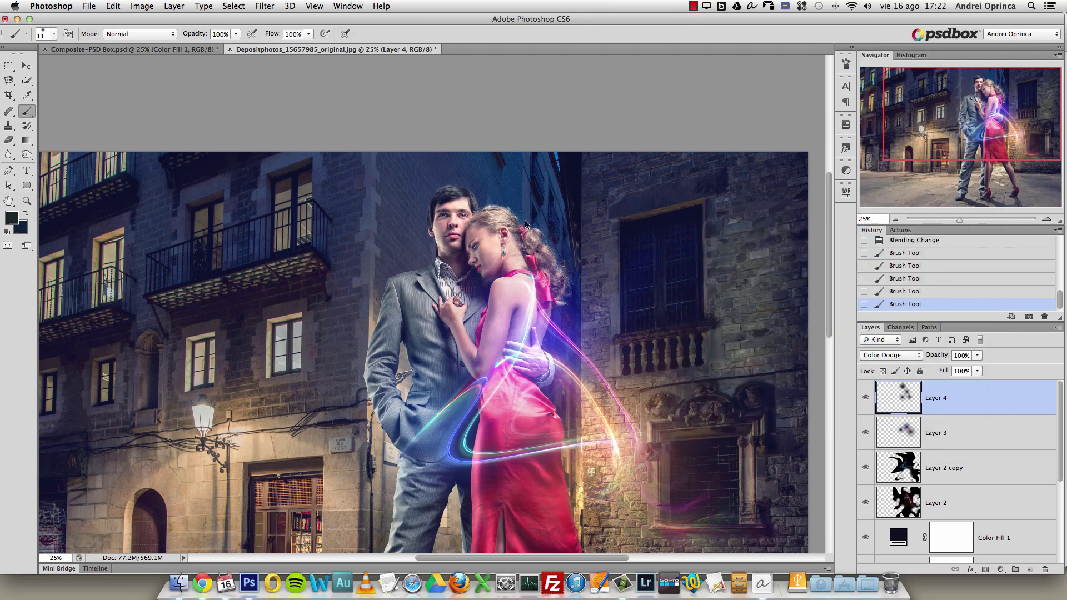
Set the soft brush to 150 px for painting over the teddy bear pendant by the woman's hand.
left_click(489, 289, "alt+super")
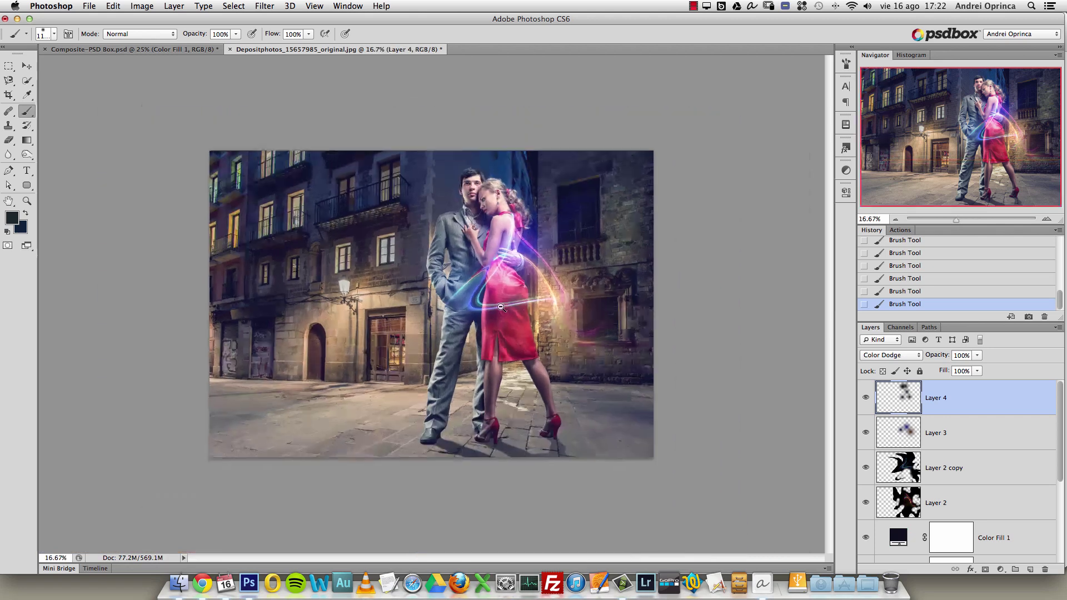
scroll(478, 235, "up", 6)
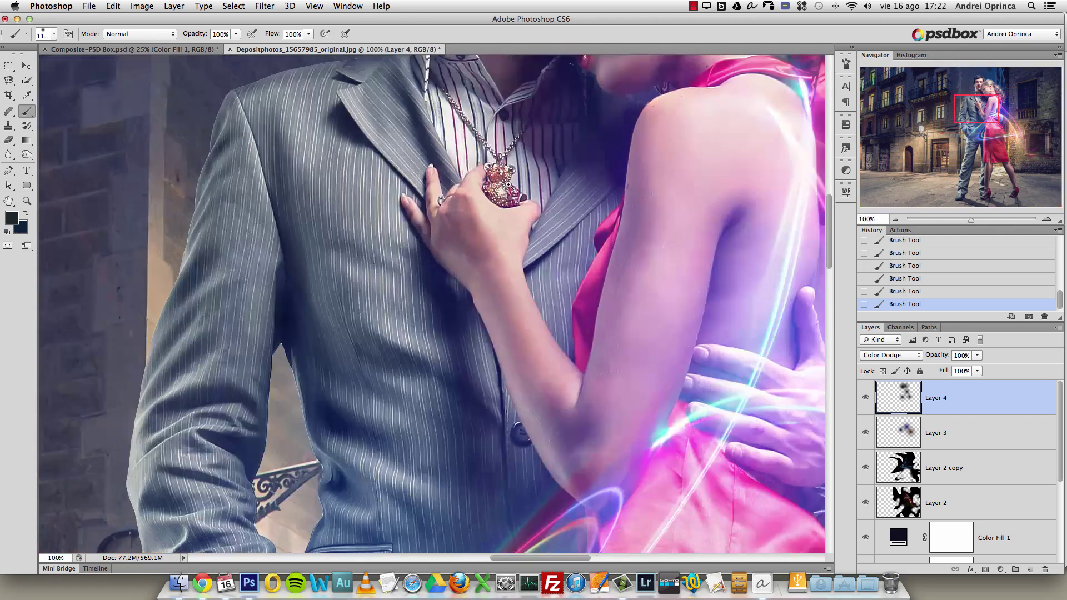
scroll(508, 185, "up", 1)
left_click_drag(517, 188, 510, 275)
key("bracketright")
key("bracketright")
key("bracketright")
key("bracketright")
key("bracketright")
key("bracketright")
key("bracketright")
key("bracketright")
key("bracketright")
key("bracketright")
key("bracketright")
key("bracketright")
key("bracketright")
key("bracketright")
key("bracketright")
key("bracketright")
key("bracketright")
key("bracketright")
key("bracketright")
key("bracketright")
key("bracketleft")
key("bracketleft")
key("bracketleft")
key("bracketleft")
key("bracketleft")
key("bracketleft")
key("bracketleft")
key("bracketleft")
key("bracketleft")
key("bracketleft")
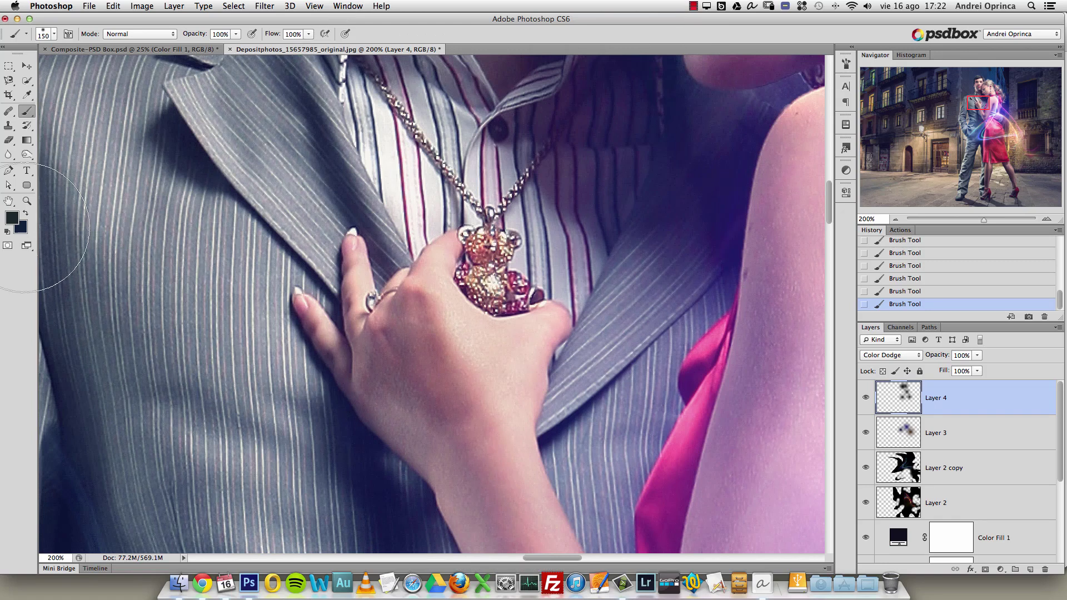
Try a soft glow over the pendant on Layer 4 with a grayish-yellow foreground color, then undo the dab.
left_click(12, 218)
left_click(836, 352)
left_click_drag(701, 263, 703, 273)
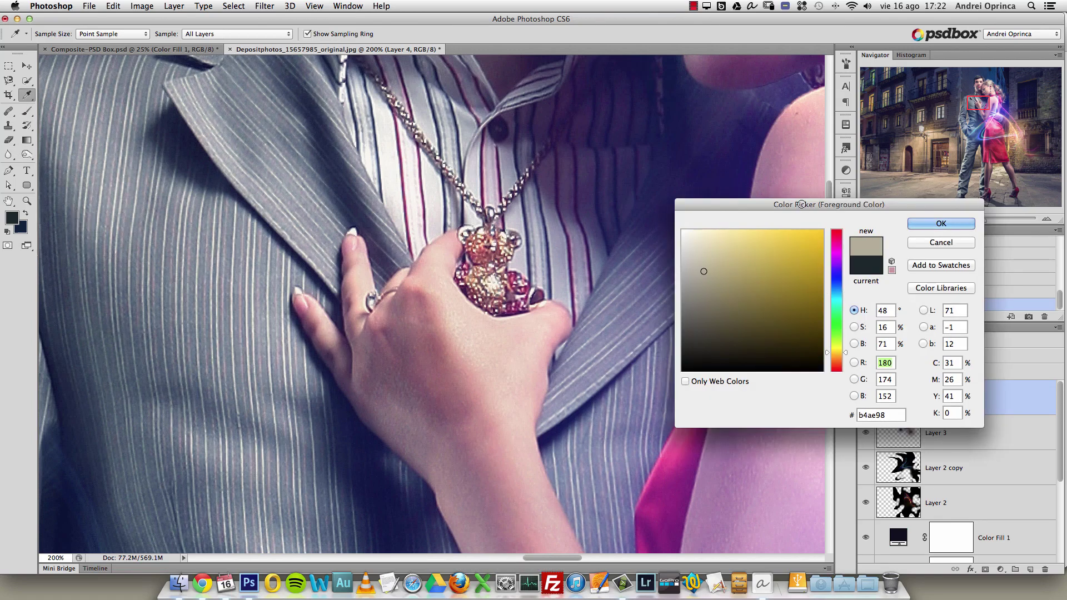
left_click_drag(801, 205, 779, 131)
left_click_drag(866, 133, 863, 94)
left_click_drag(695, 179, 690, 178)
left_click(915, 111)
key("b")
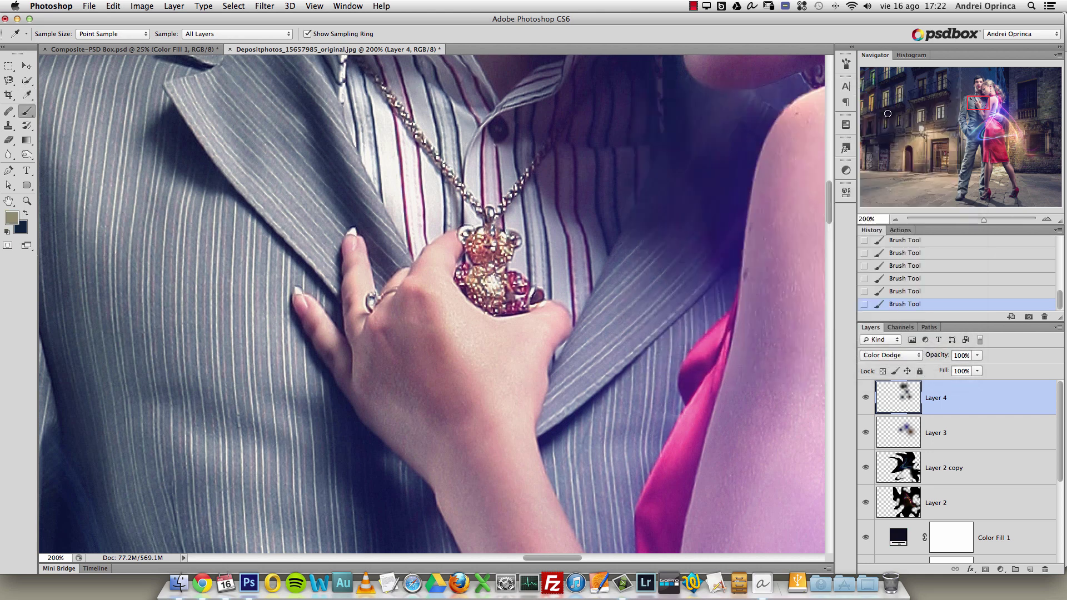
left_click(487, 277)
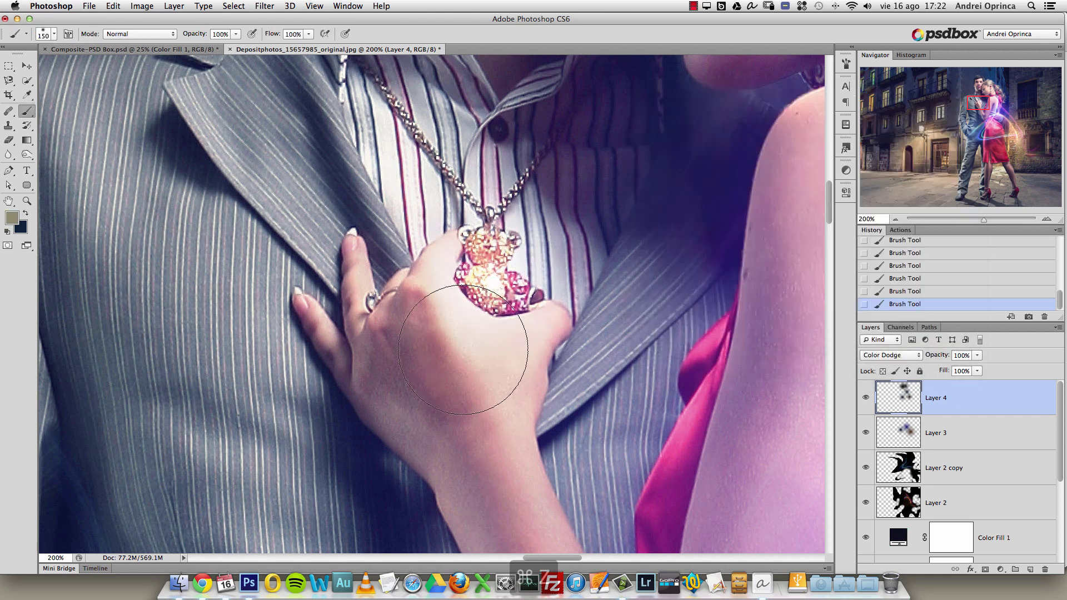
key("super+z")
Set the foreground color to dark olive brown #2d2918 and paint a soft glow over the pendant on Layer 4.
left_click(12, 217)
left_click_drag(719, 222, 720, 232)
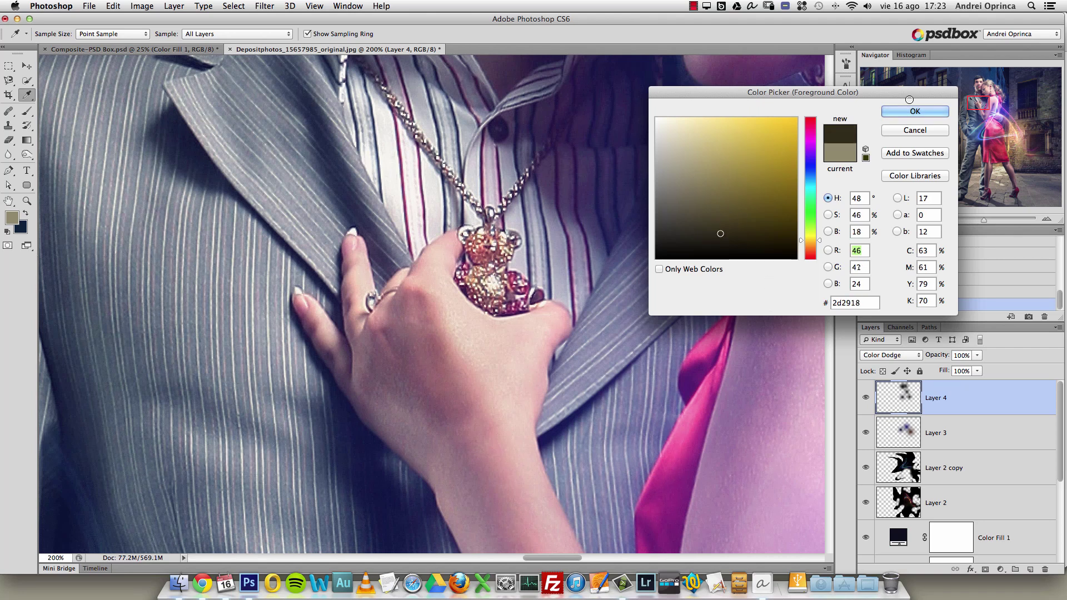
left_click(915, 111)
left_click(492, 277)
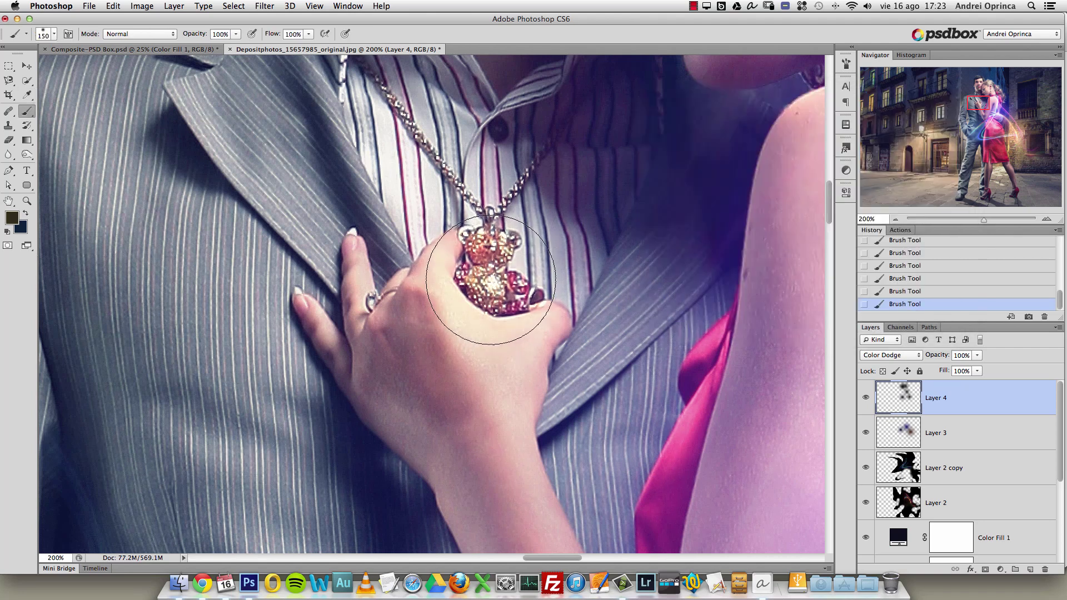
On Layer 3, set the foreground color to grayish beige #918d7d and paint a glow over the pendant with a 200 px brush.
left_click(977, 444)
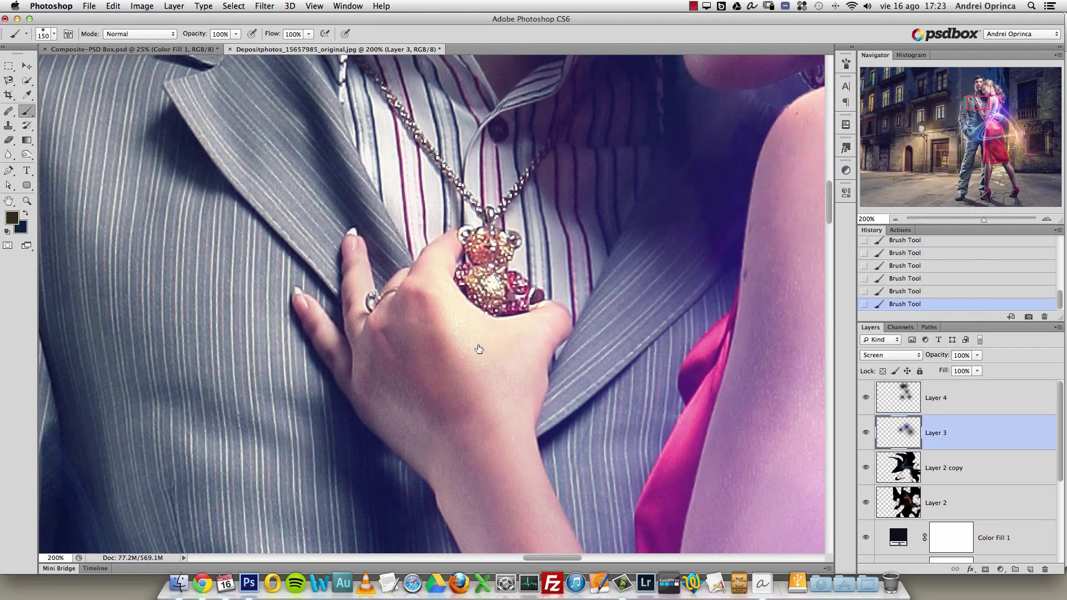
left_click(12, 217)
left_click(680, 175)
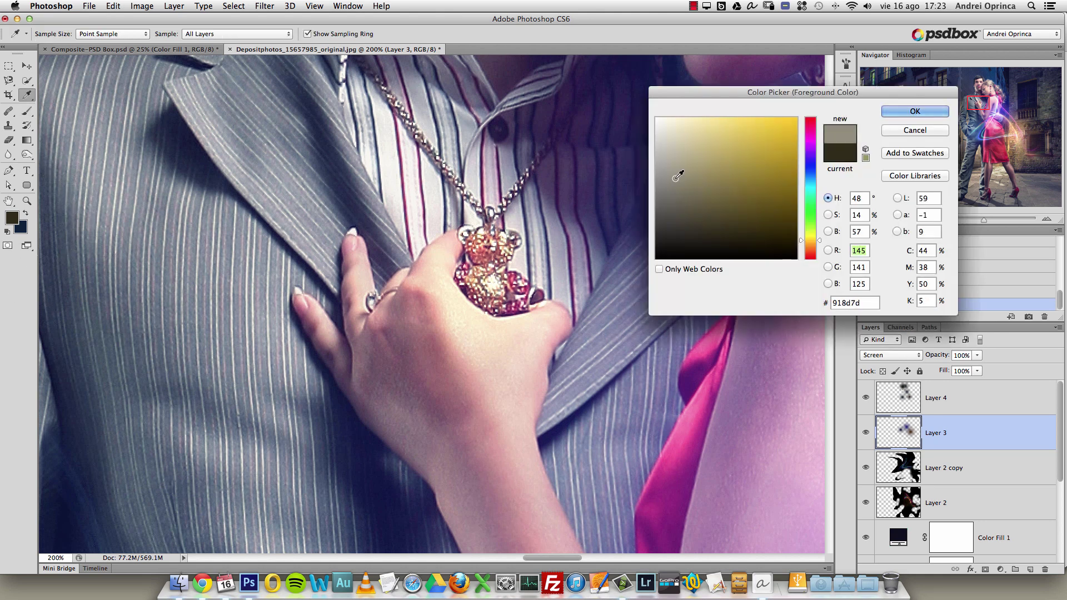
key("Return")
key("bracketright")
key("bracketright")
mouse_move(489, 298)
left_mouse_down()
mouse_move(489, 334)
mouse_move(476, 298)
mouse_move(505, 283)
left_mouse_up()
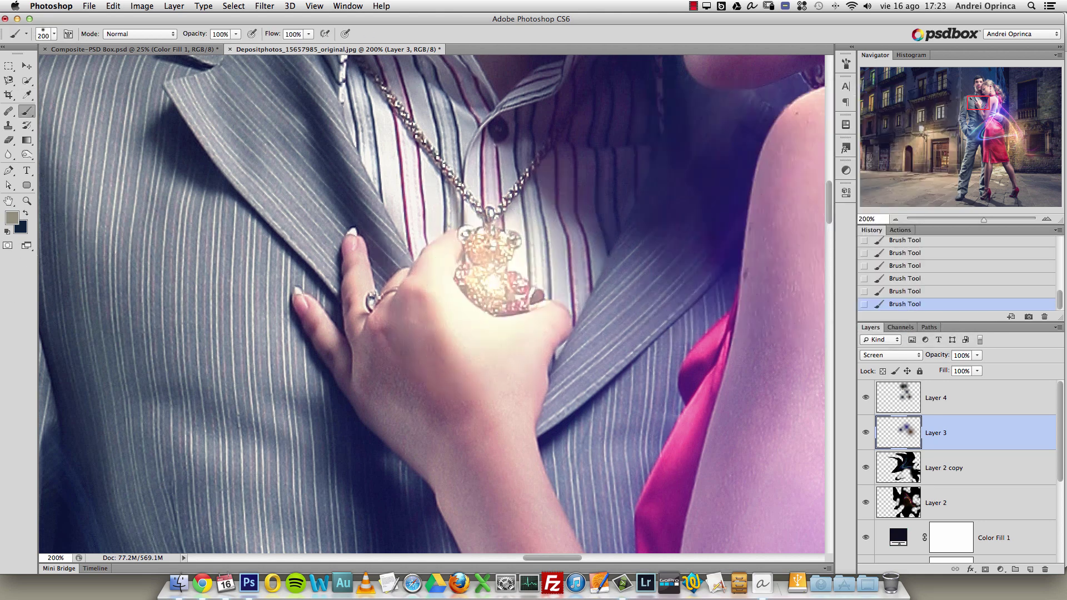
Hide and show Layer 3 to compare the whole couple with and without its glows.
left_click(496, 252, "alt")
left_click(496, 252, "alt")
left_click(496, 252, "alt")
left_click(496, 252, "alt")
left_click(527, 249, "alt")
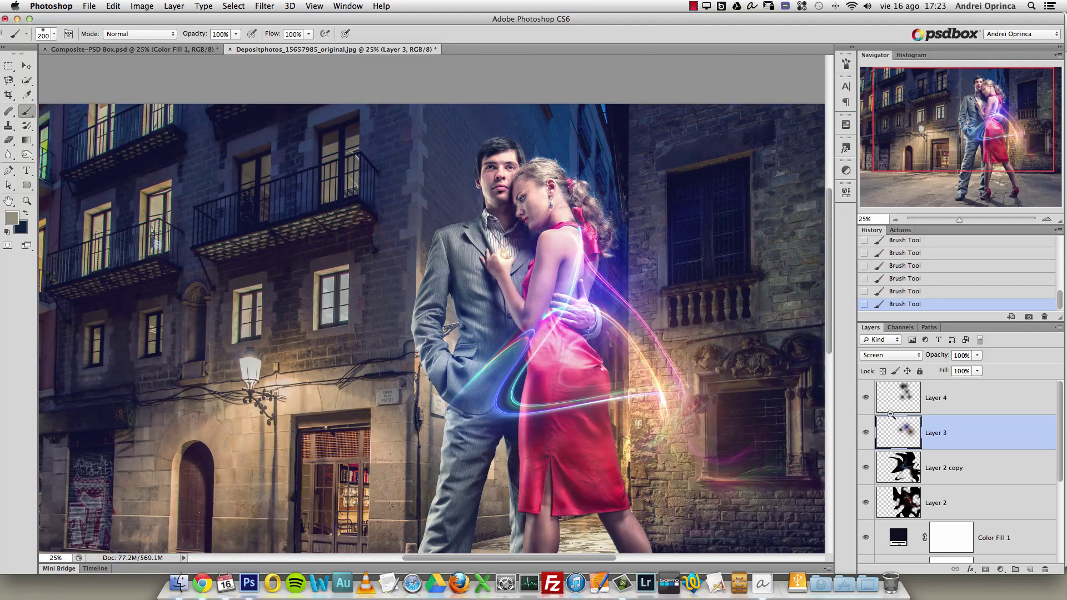
left_click(866, 433)
left_click(866, 433)
Reduce the soft brush size to 125 px.
key("super+o")
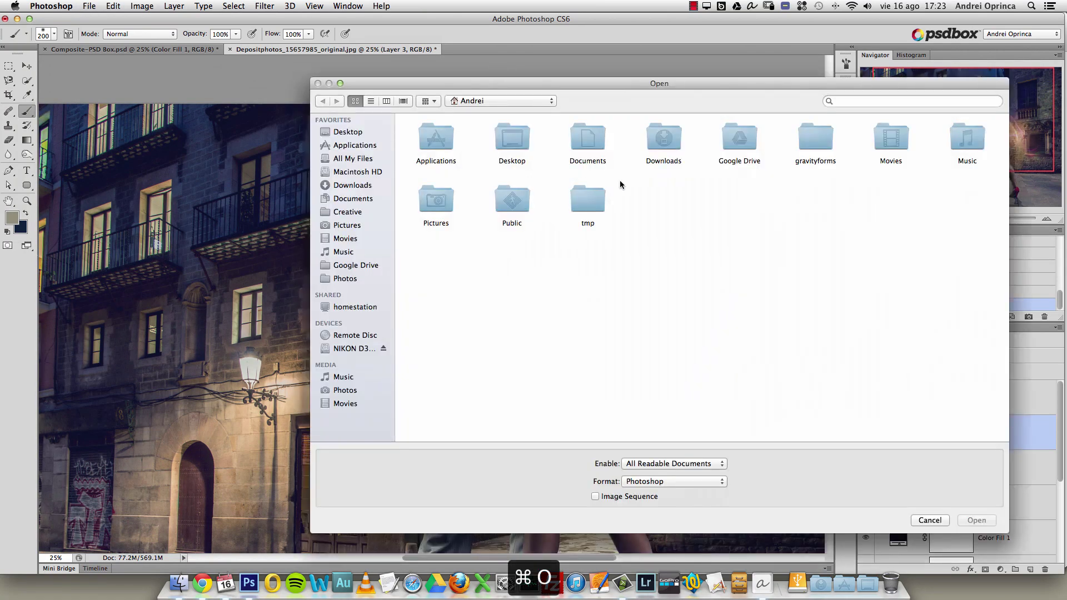
key("Escape")
key("super+space")
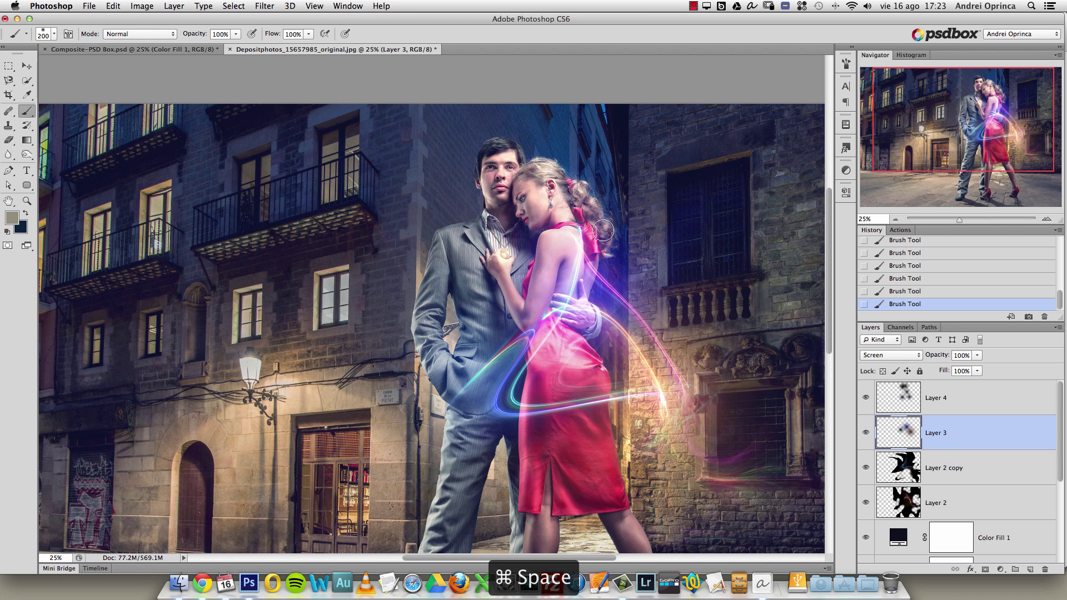
left_click(477, 250)
left_click(477, 250)
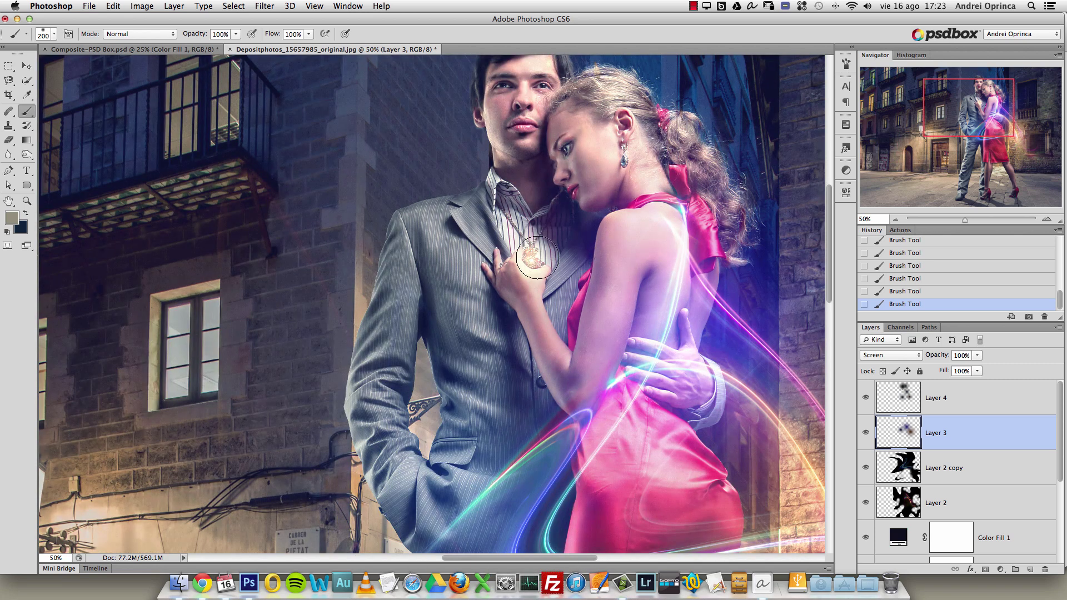
key("bracketleft")
key("bracketleft")
key("bracketleft")
scroll(514, 249, "right", 3)
scroll(515, 250, "up", 1)
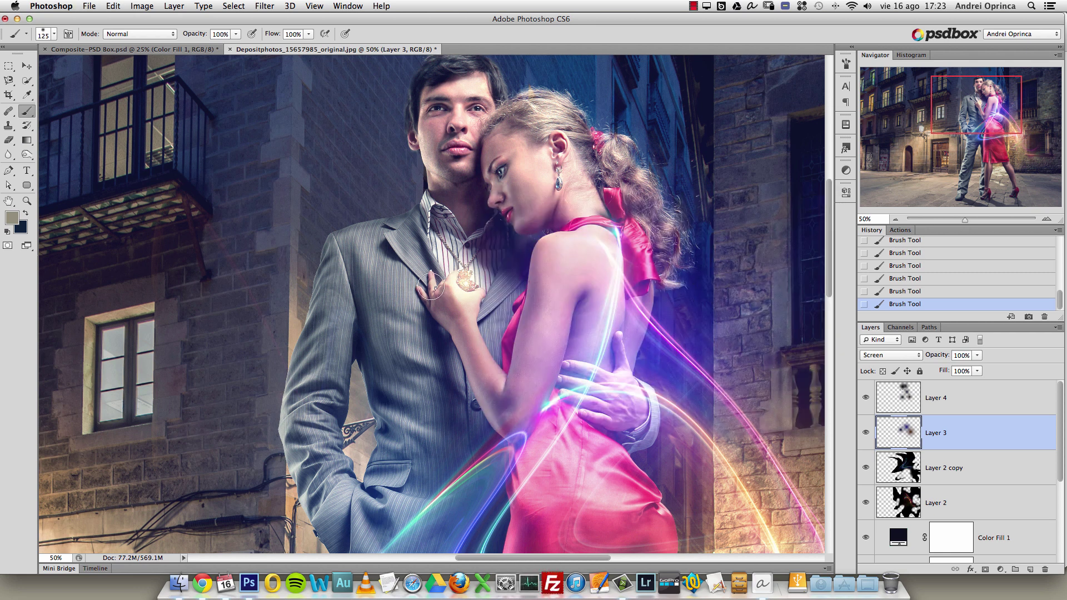
scroll(528, 294, "left", 3)
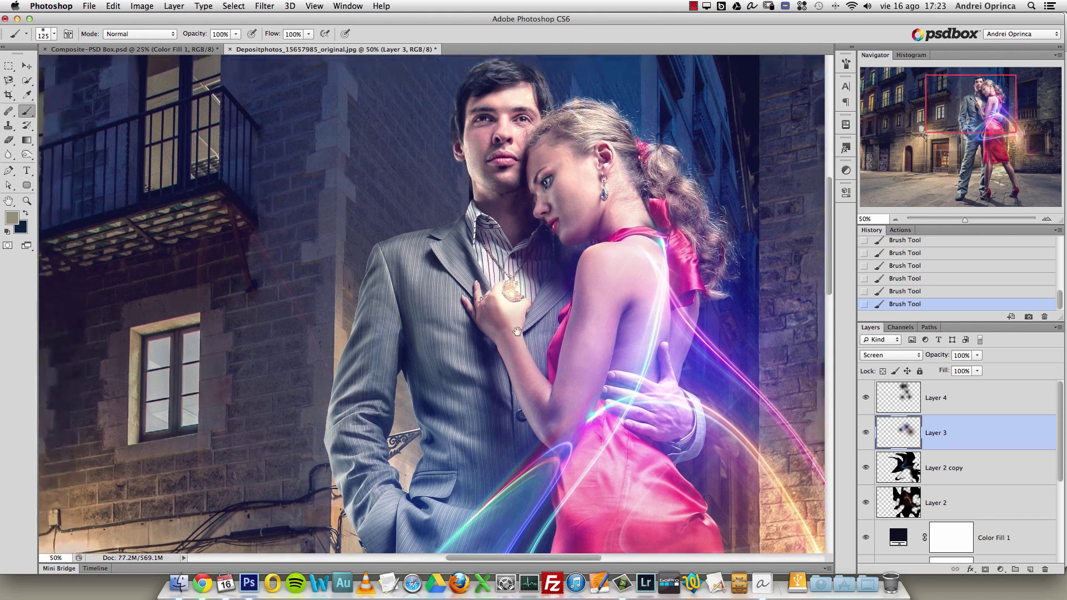
scroll(672, 322, "right", 1)
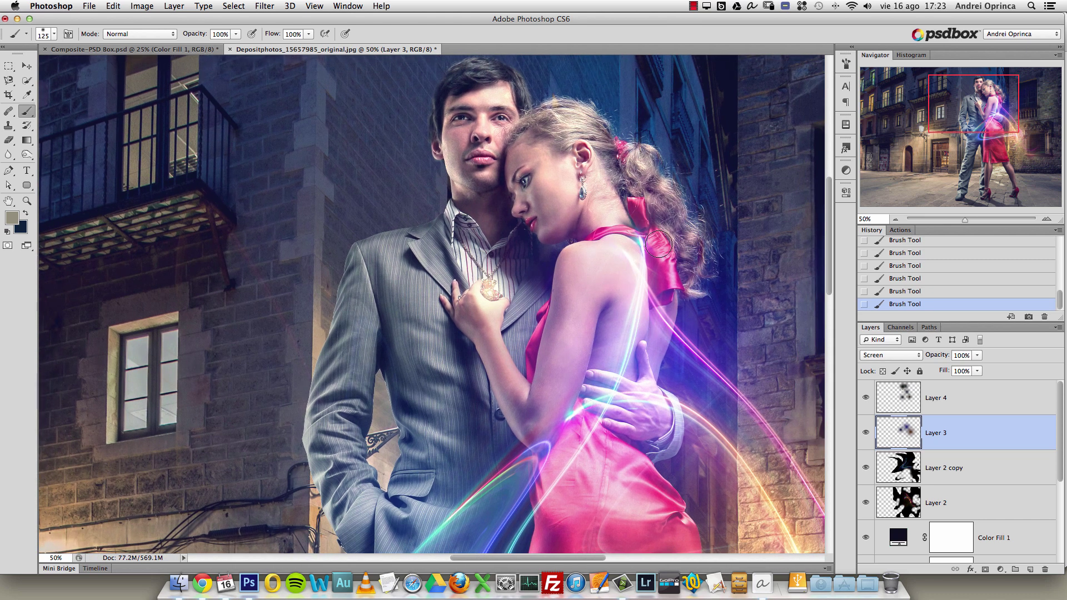
left_click(693, 6)
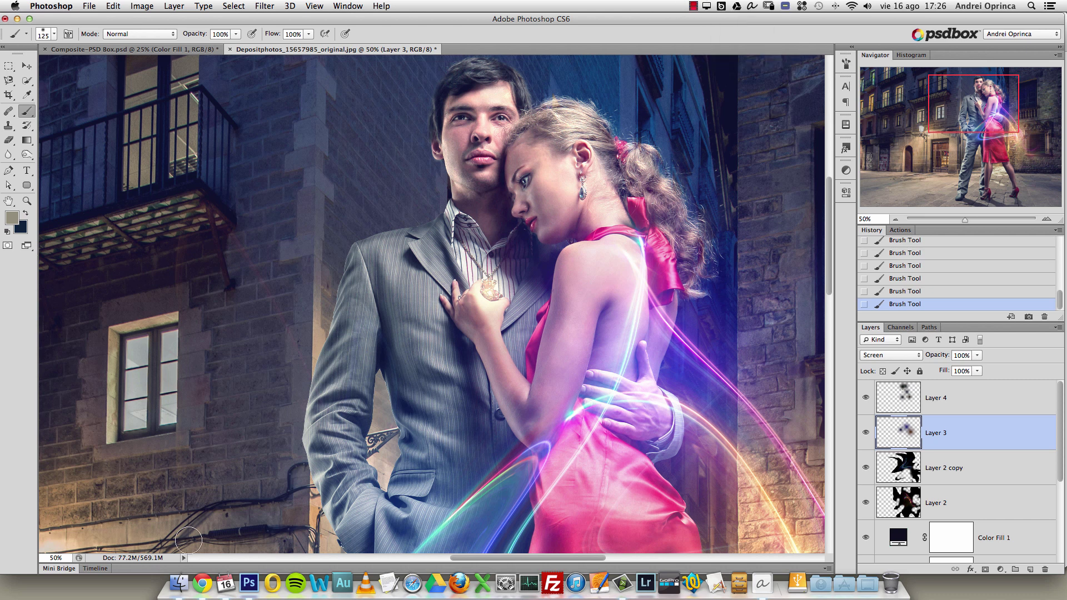
Switch to Finder and preview optical_flare6.jpg in the Light Effects folder.
left_click(179, 582)
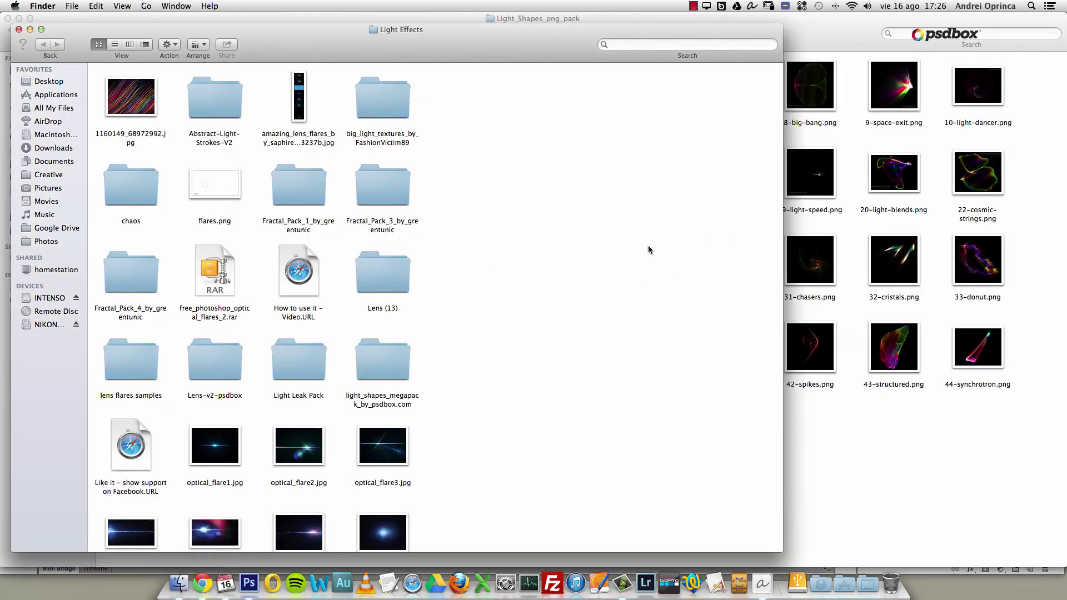
scroll(649, 250, "down", 3)
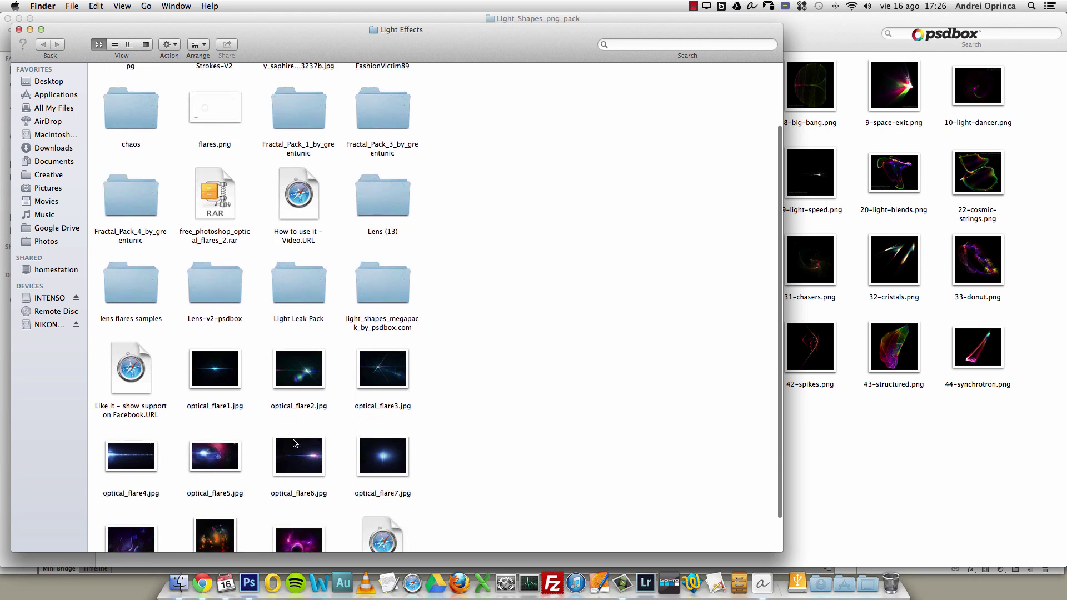
left_click(320, 454)
key("space")
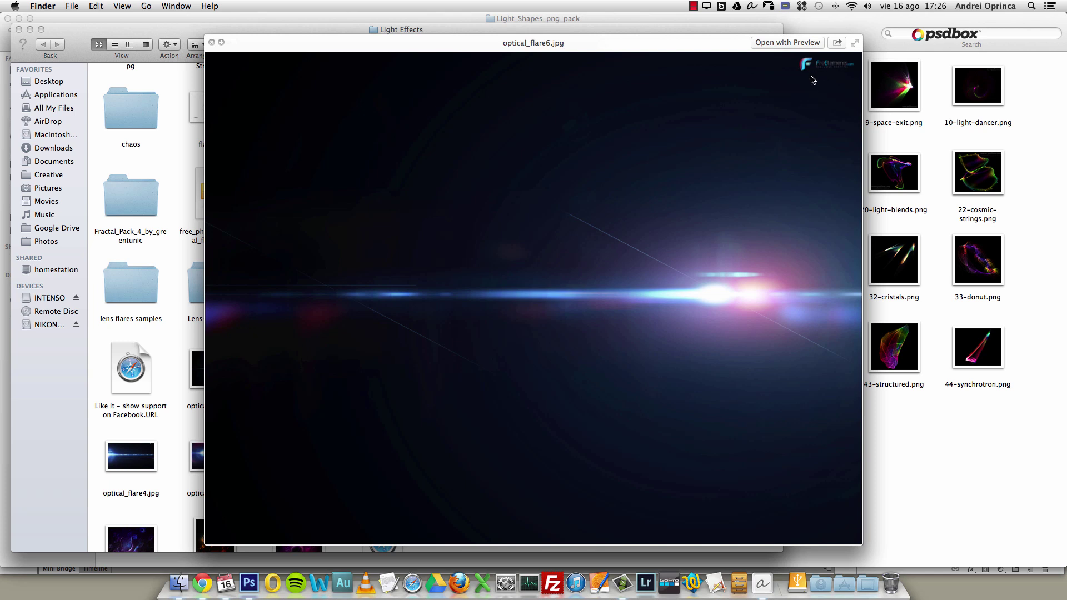
key("space")
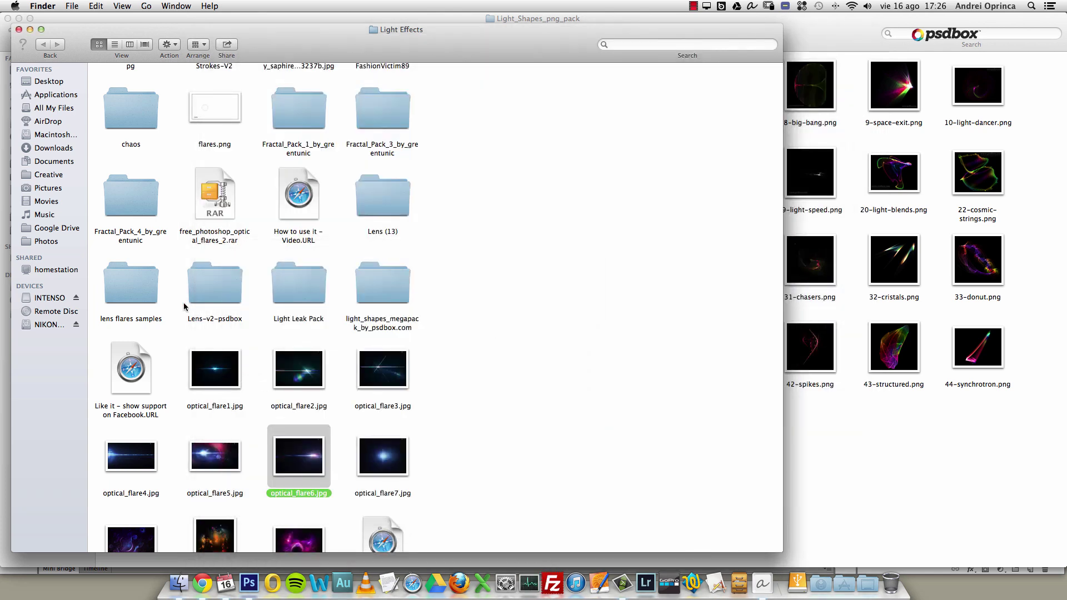
Open Optical-3-psdbox.jpg from the Lens Flares V1 folder inside Lens-v2-psdbox in Adobe Photoshop CS6.
double_click(214, 289)
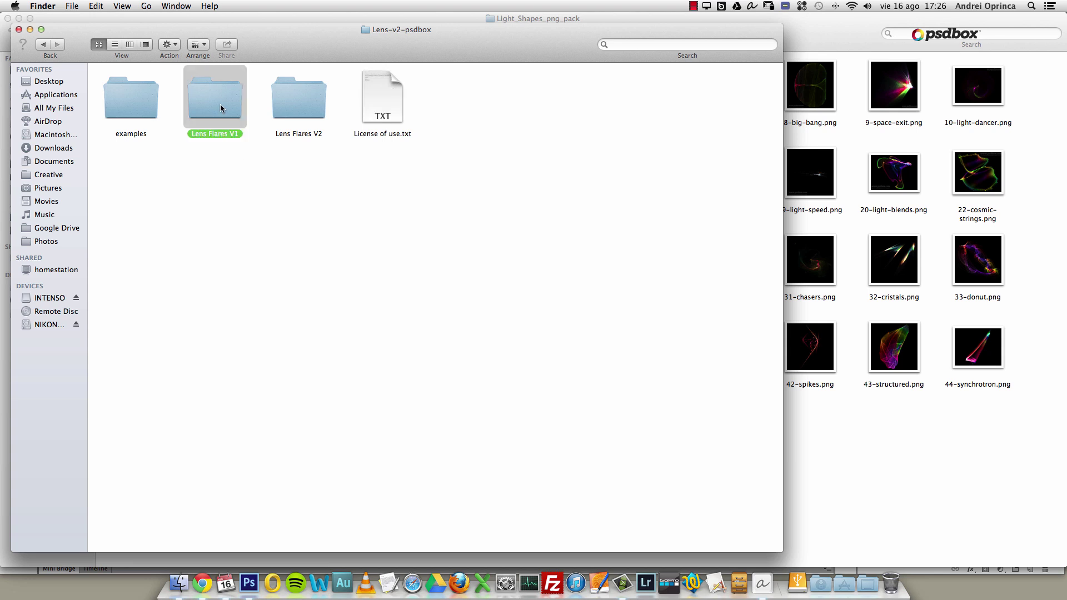
double_click(215, 103)
left_click(392, 100)
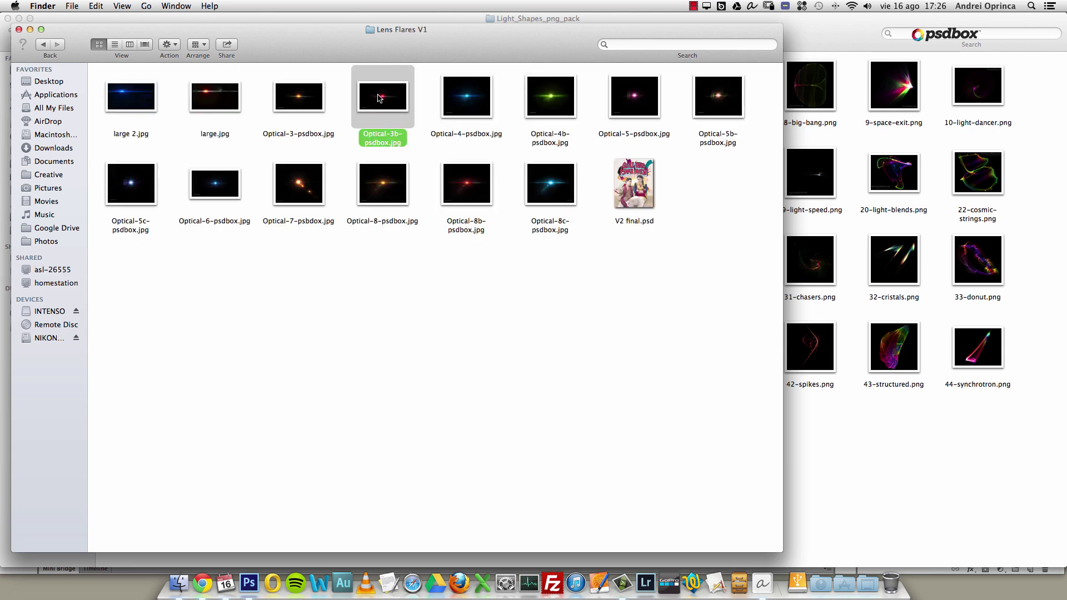
left_click(295, 103)
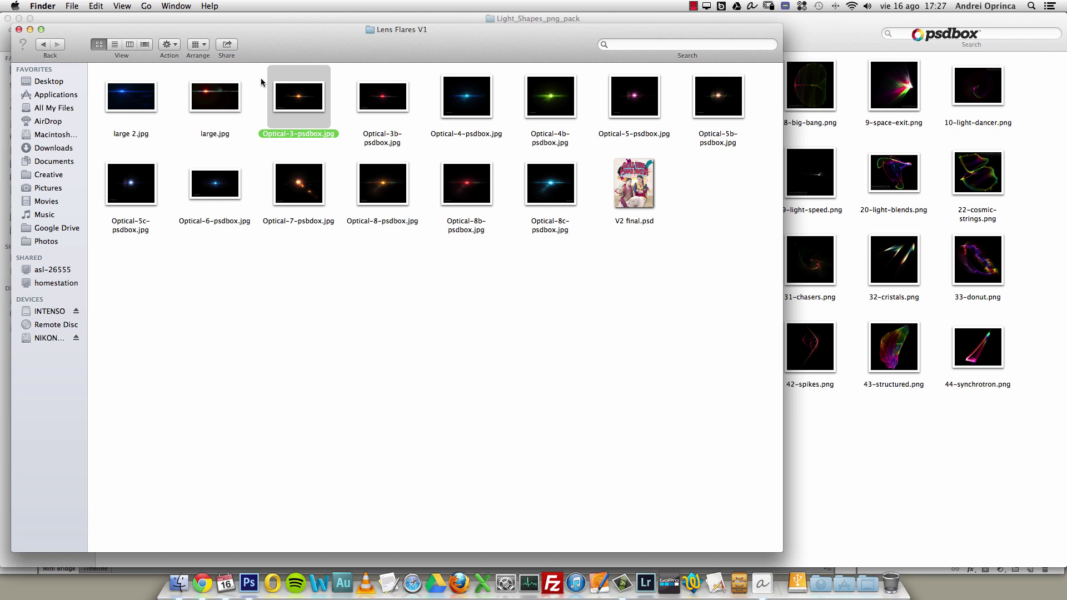
key("Return")
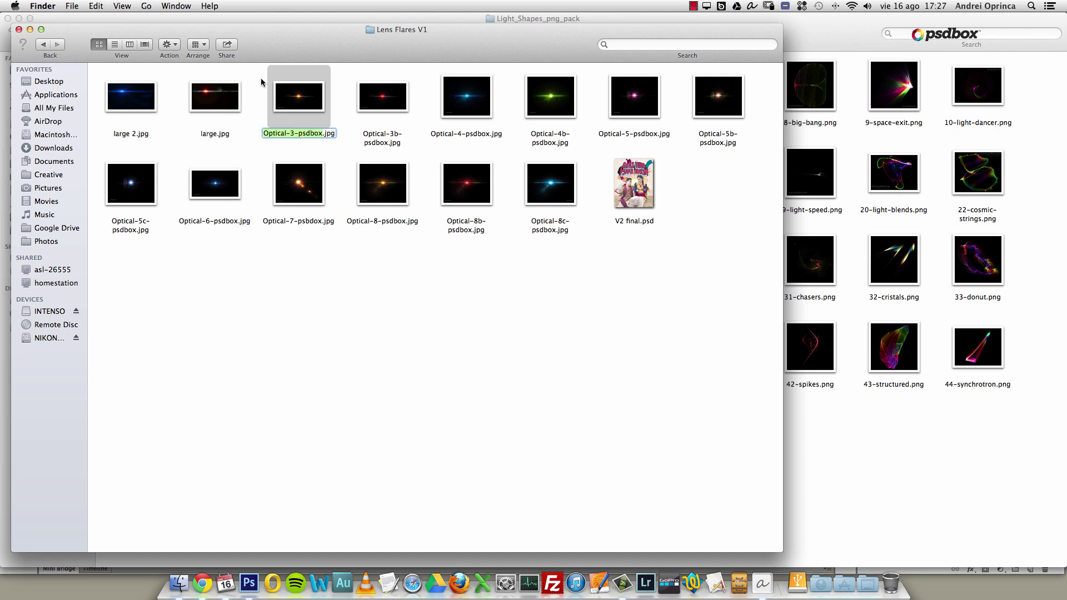
right_click(311, 98)
mouse_move(389, 111)
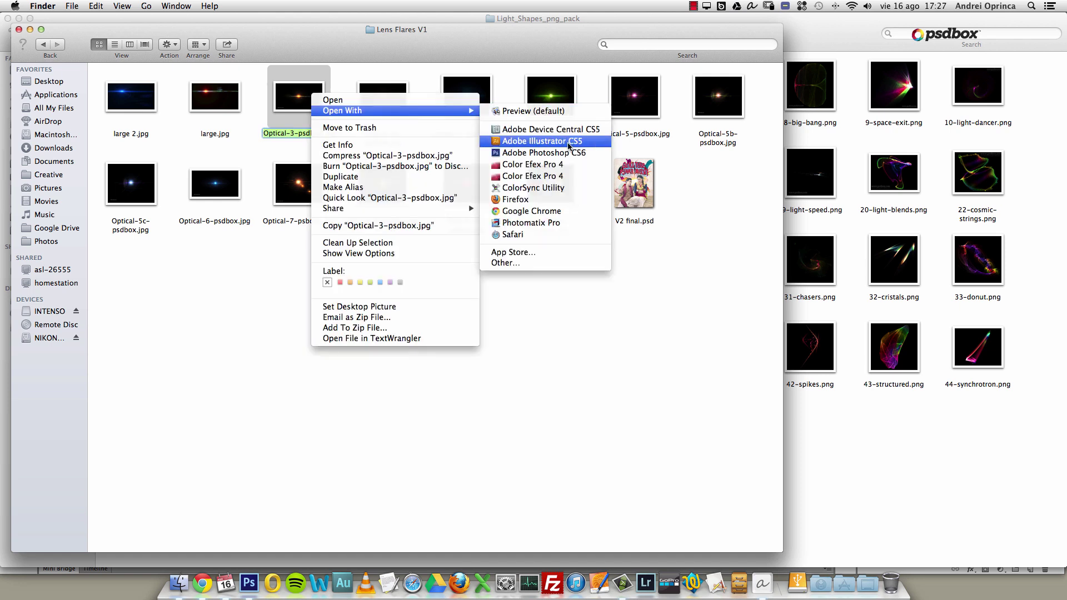
left_click(567, 153)
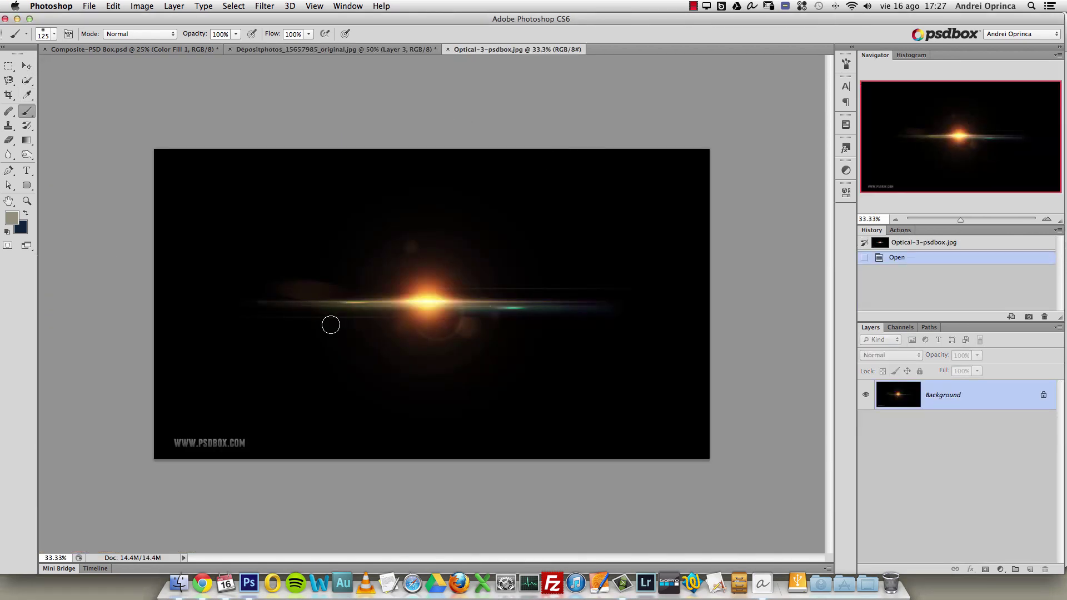
right_click(342, 391)
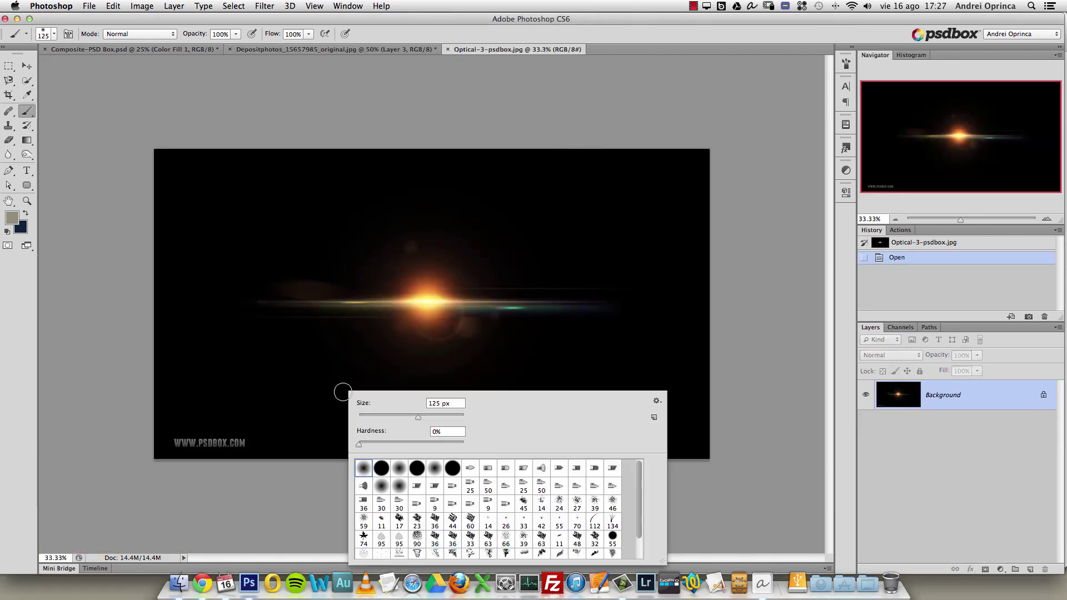
right_click(276, 418)
key("Escape")
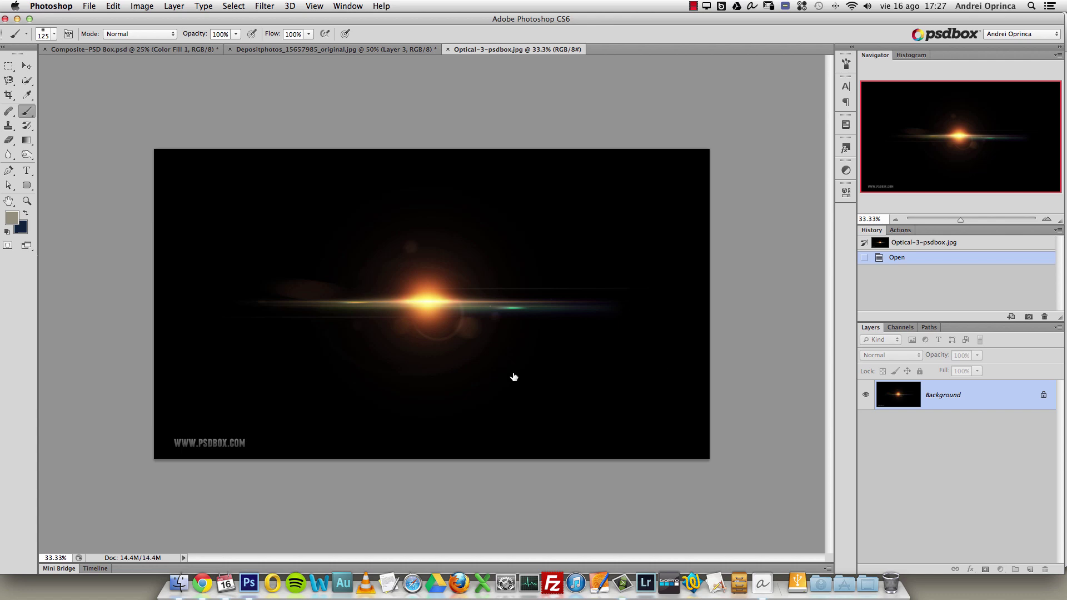
Paint over the flare image's watermark with black sampled from its background, and close the image without saving.
left_click(292, 349, "alt")
right_click(229, 443)
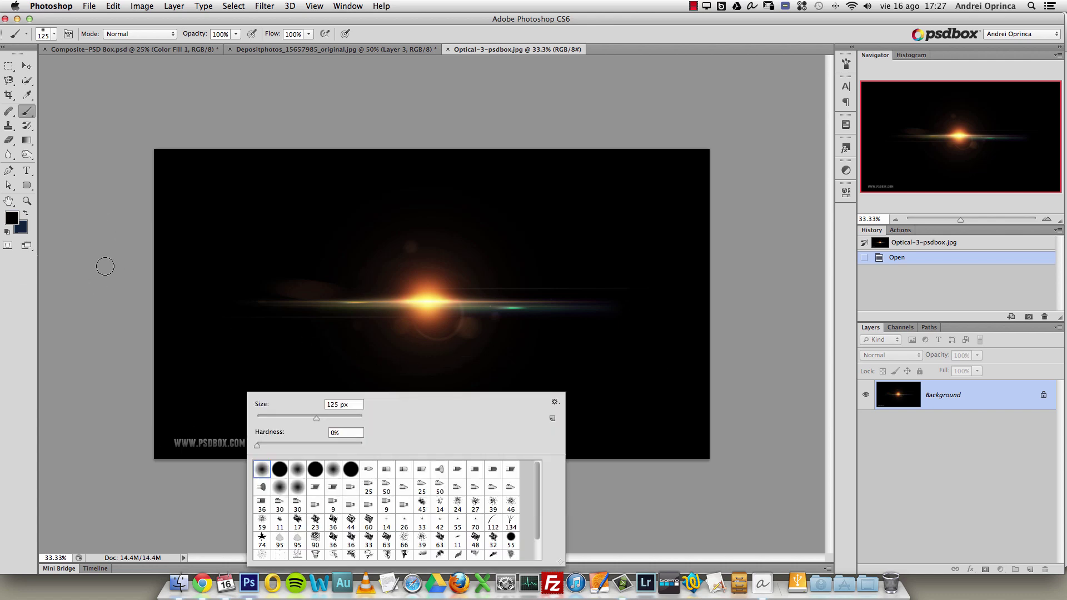
mouse_move(192, 416)
left_mouse_down()
mouse_move(169, 452)
mouse_move(193, 429)
mouse_move(219, 425)
mouse_move(197, 440)
mouse_move(241, 446)
mouse_move(148, 453)
left_mouse_up()
key("super+a")
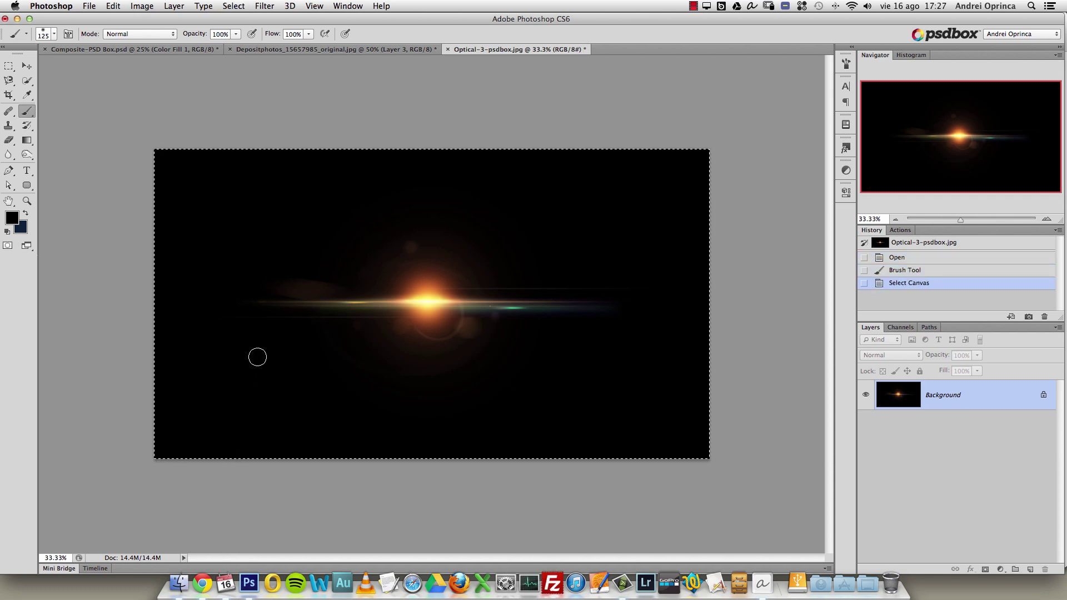
key("super+w")
left_click(477, 203)
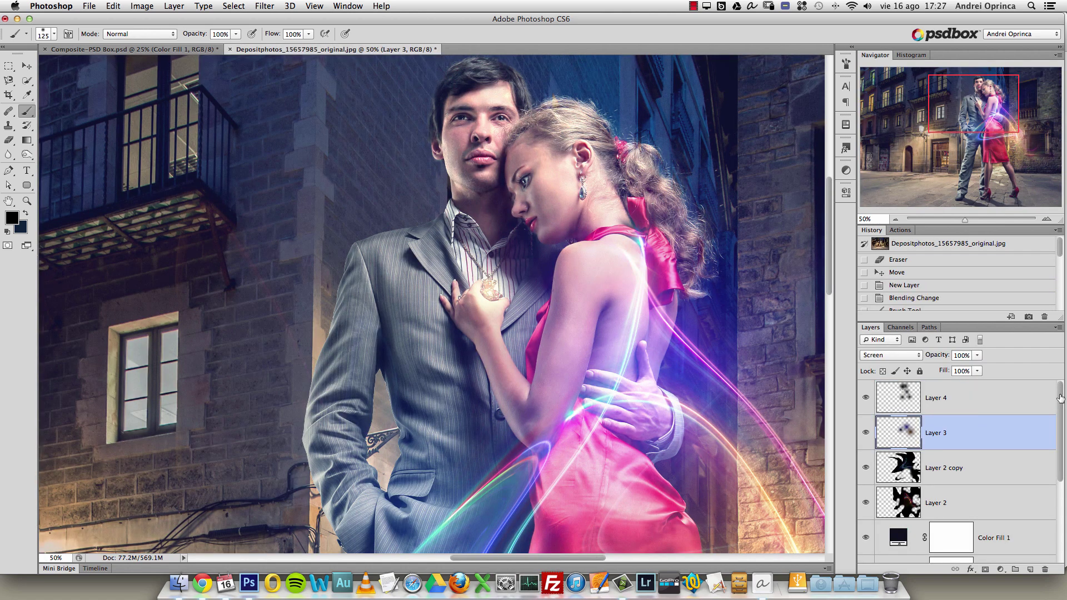
Try to paste the flare above Layer 4, and undo the paste and the layer reordering.
left_click(1022, 402)
key("super+v")
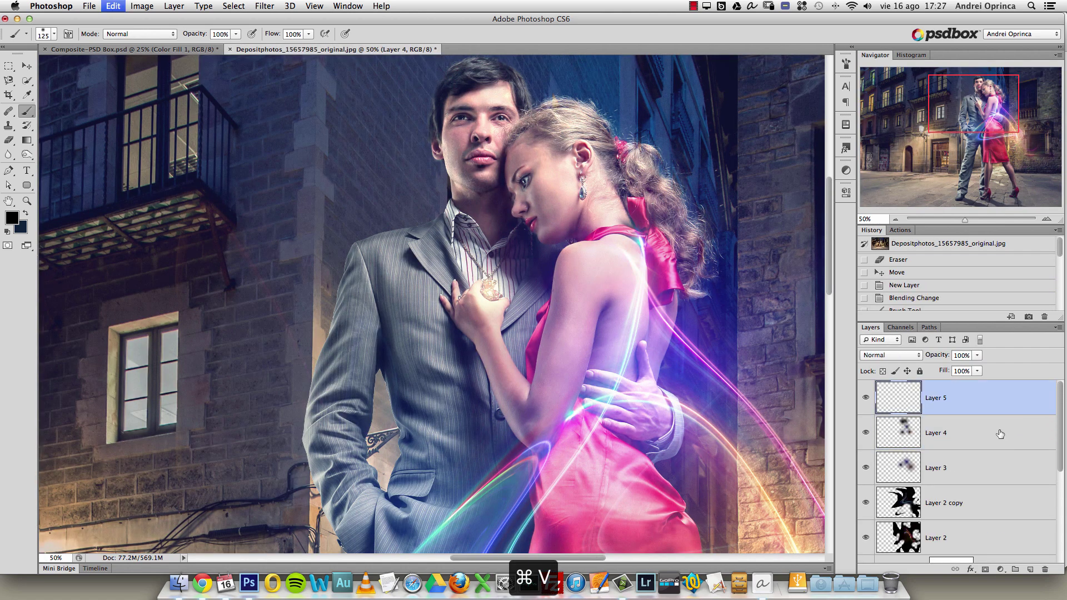
key("super+shift+bracketleft")
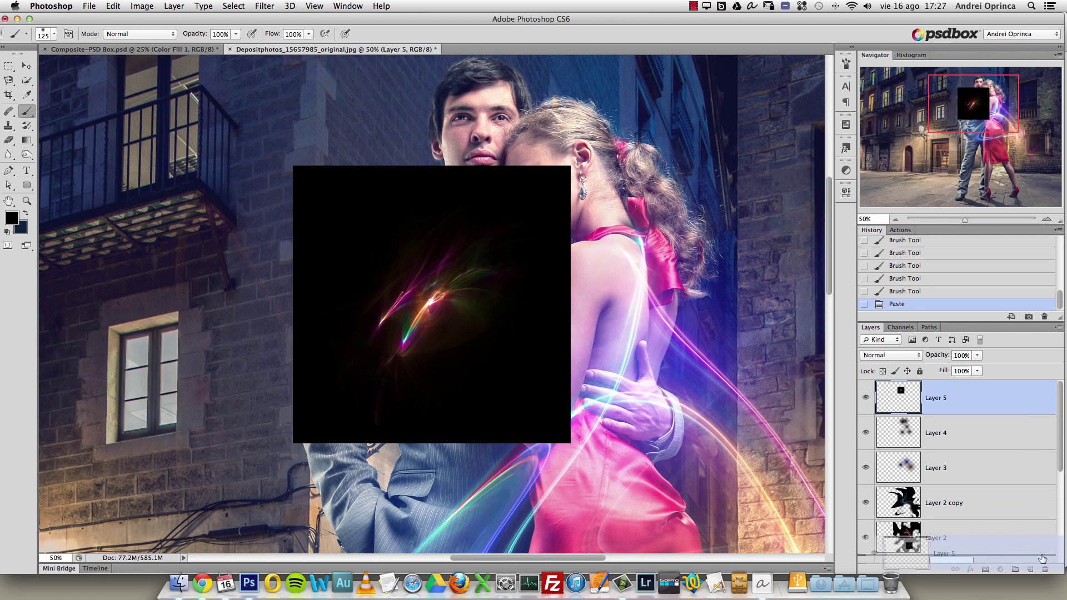
key("alt+super+z")
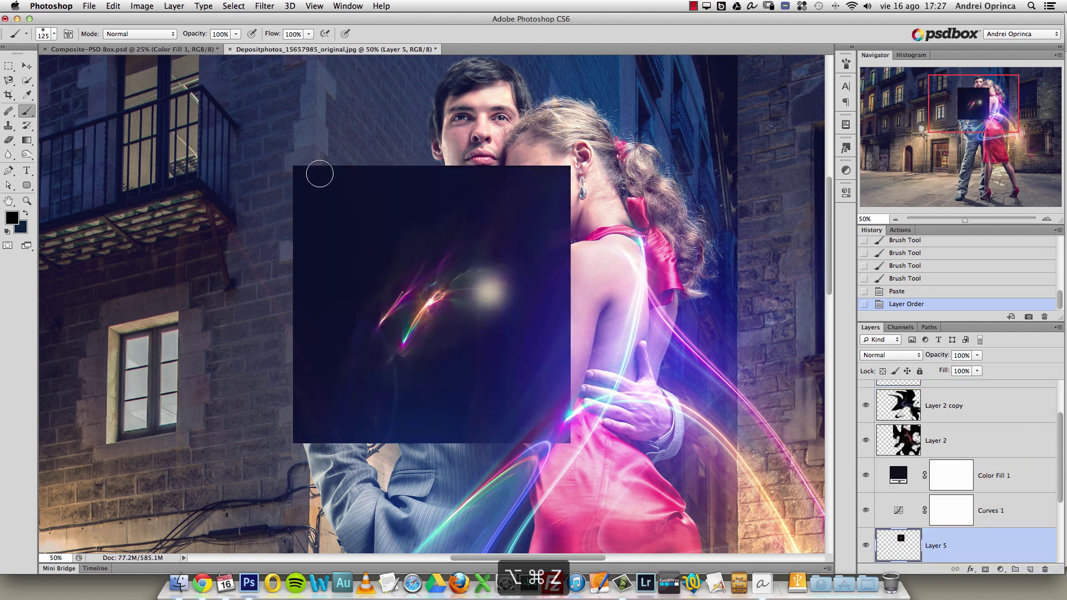
key("alt+super+z")
left_click(113, 6)
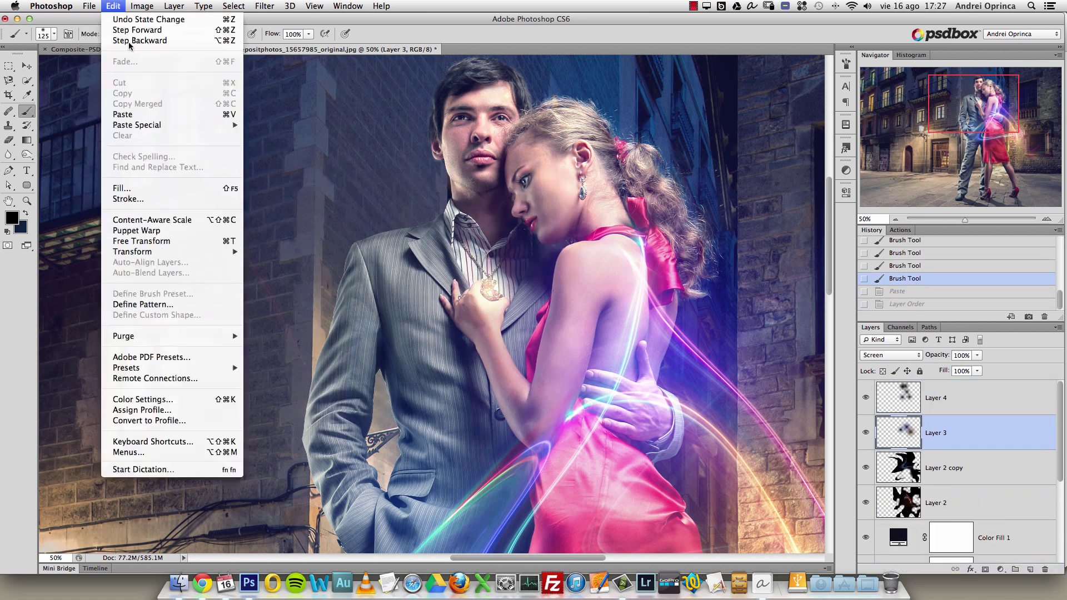
mouse_move(89, 6)
mouse_move(203, 73)
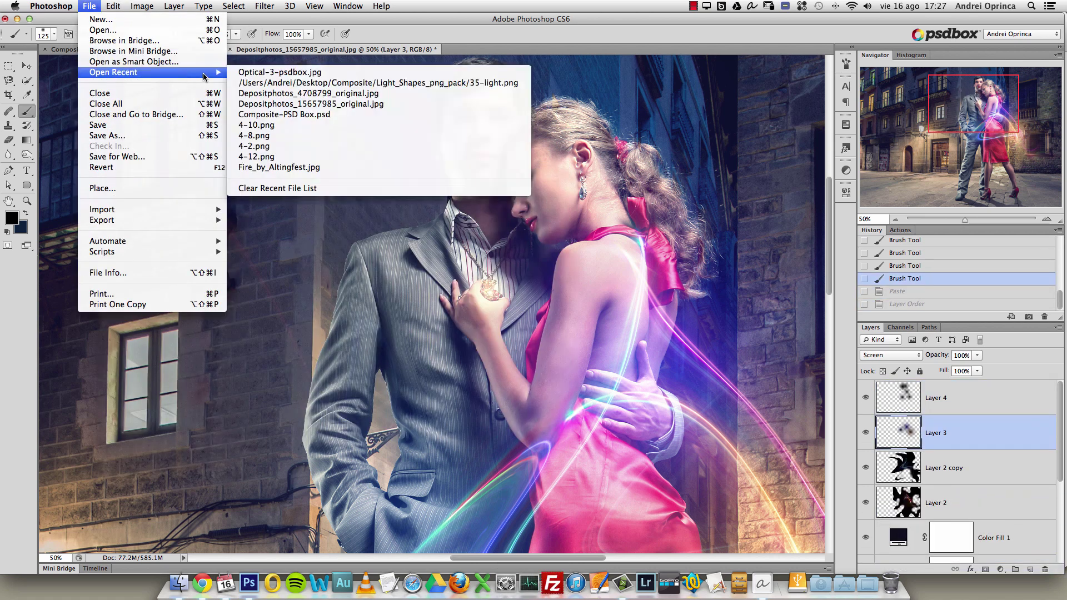
left_click(265, 82)
key("super+w")
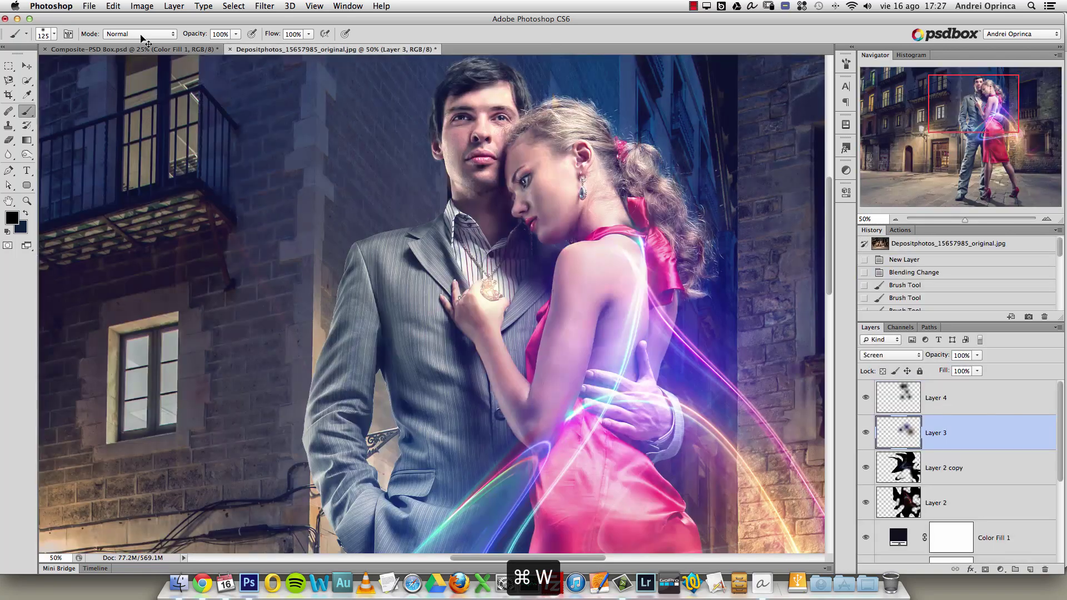
Reopen the recent file Optical-3-psdbox.jpg and paint over its watermark with black.
left_click(88, 6)
mouse_move(198, 78)
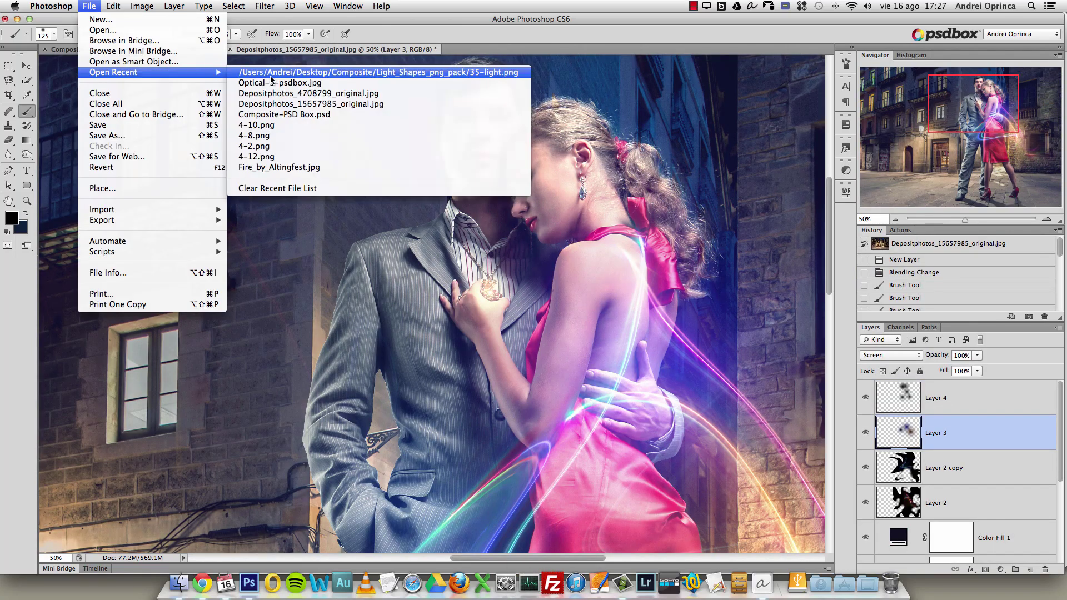
left_click(332, 165)
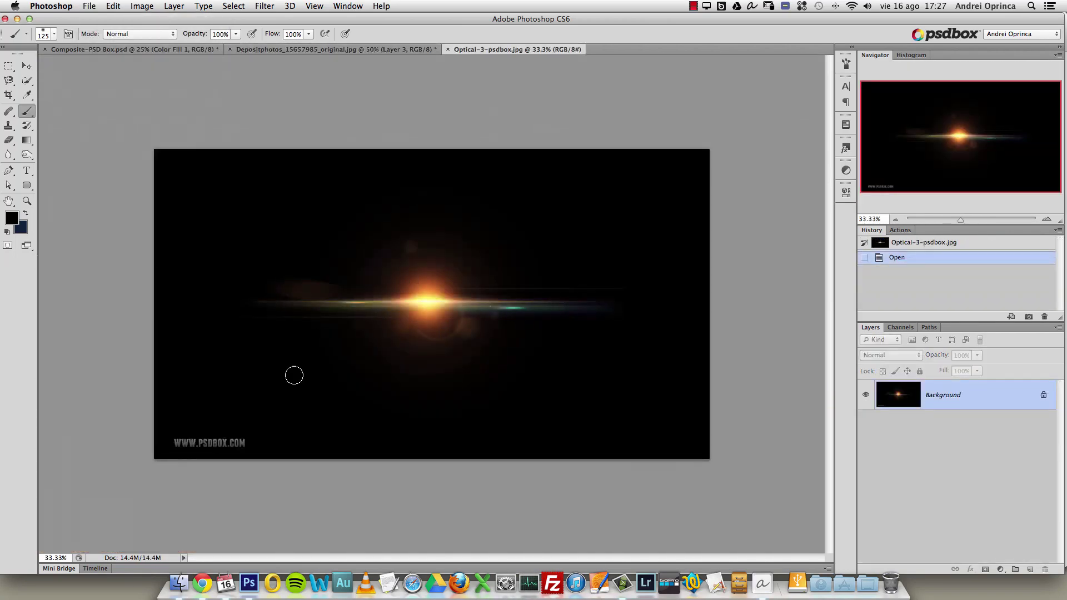
mouse_move(240, 435)
left_mouse_down()
mouse_move(236, 447)
mouse_move(181, 458)
left_mouse_up()
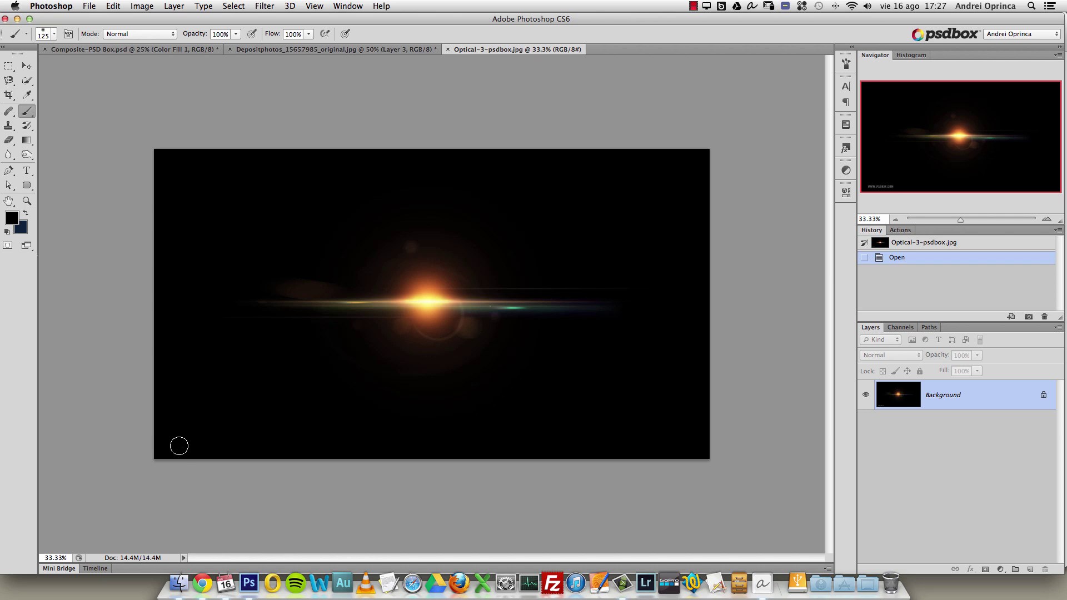
Cut the entire flare image to the clipboard and close its document without saving.
key("super+a")
key("super+x")
key("super+w")
left_click(475, 203)
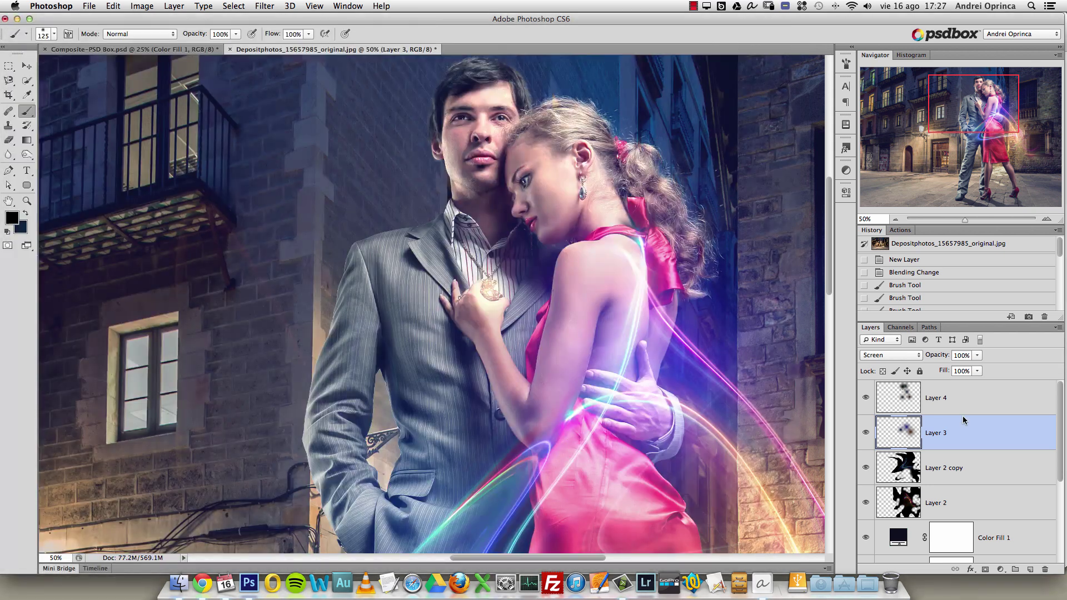
Paste the flare as a new layer above Layer 4 and set its blending mode to Screen.
left_click(951, 398)
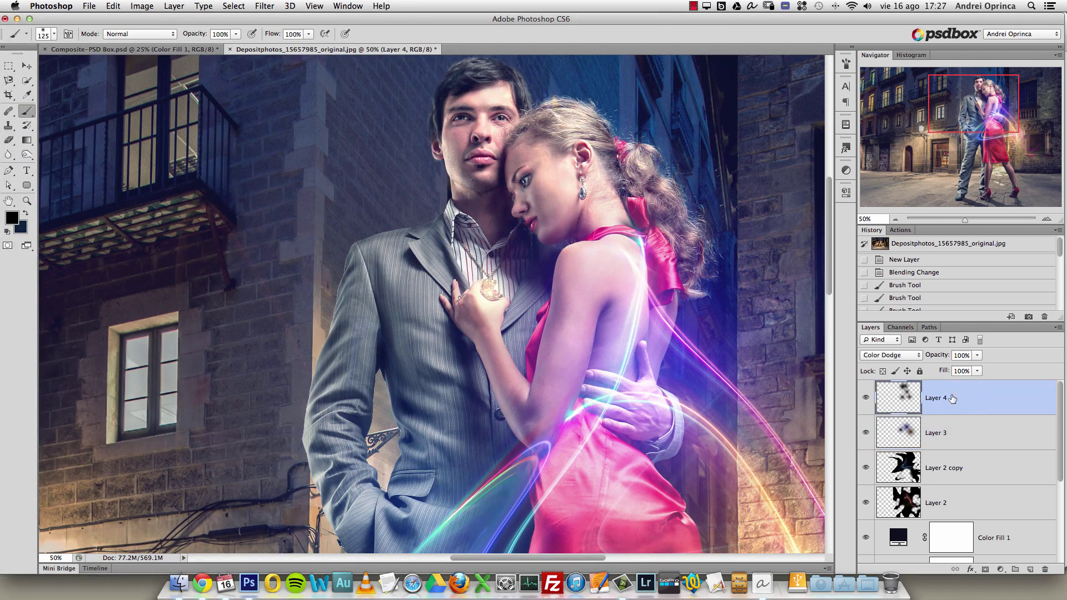
key("super+v")
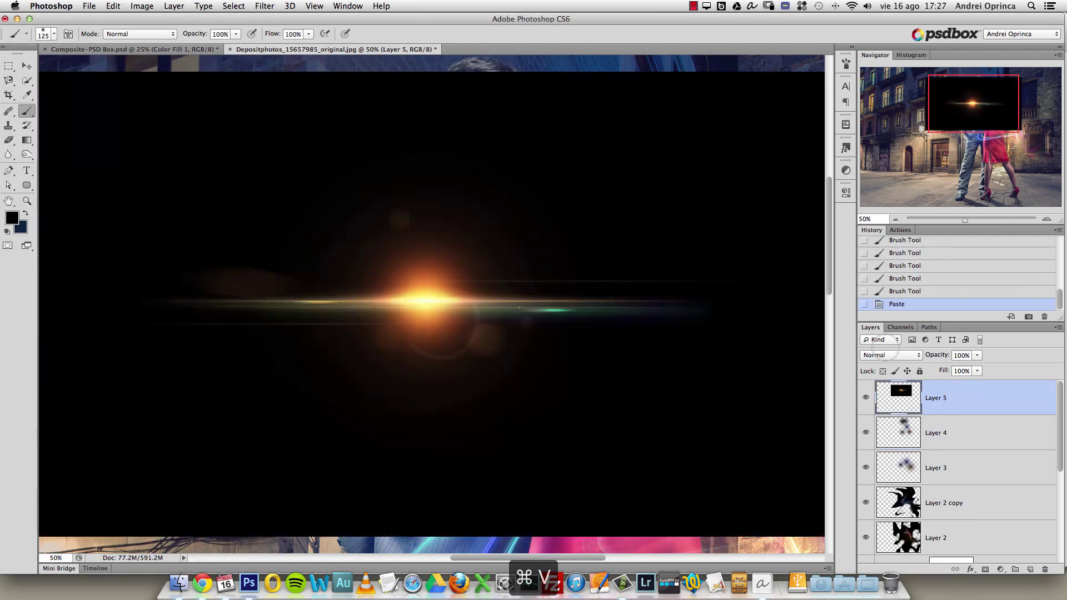
left_click(880, 357)
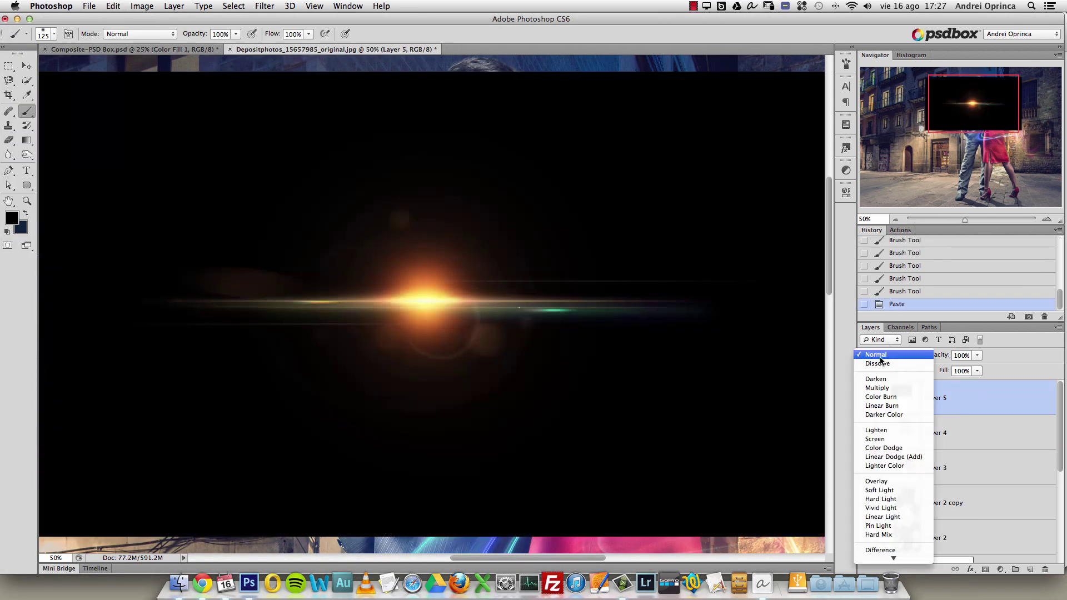
left_click(884, 440)
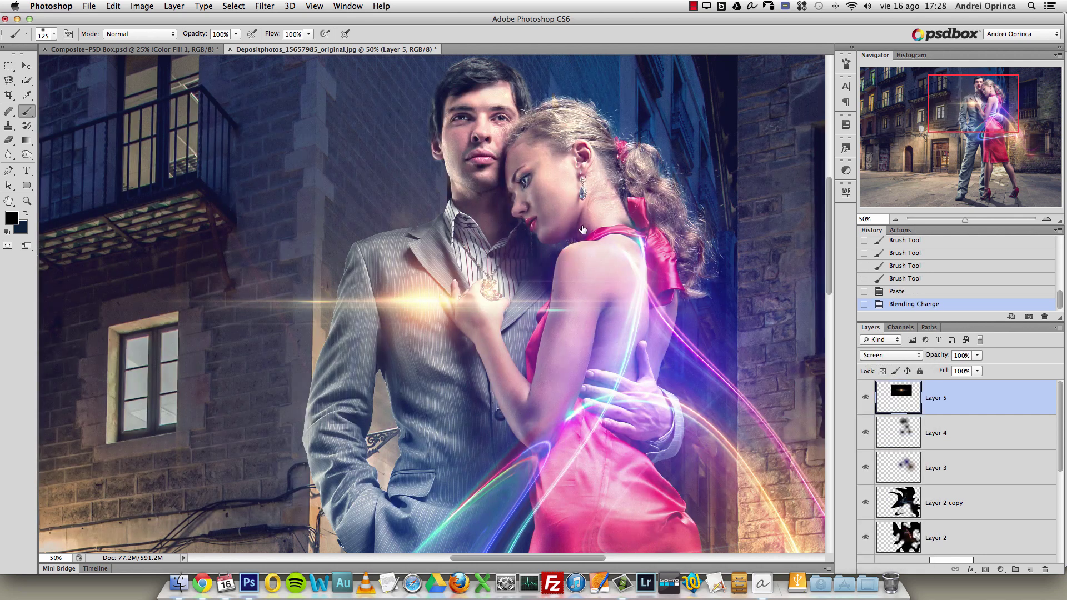
Try to scale the flare to about 38% and place it over the necklace pendant.
key("super+r")
key("super+r")
key("super+t")
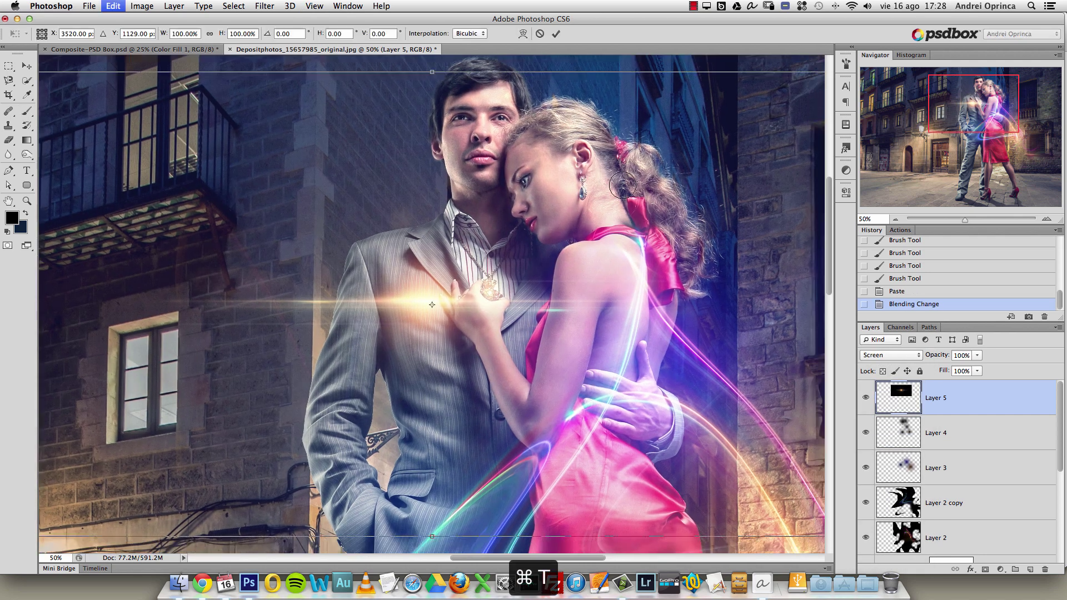
left_click(572, 212, "alt")
left_click_drag(756, 119, 584, 214)
left_click_drag(515, 282, 553, 275)
left_click(544, 249, "alt")
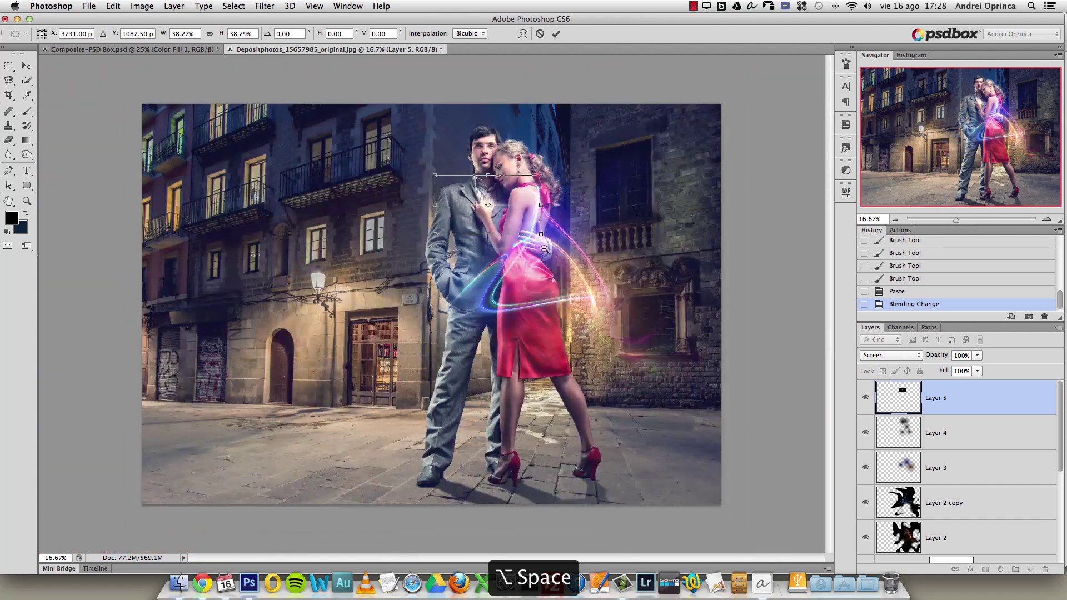
left_click_drag(494, 201, 673, 125)
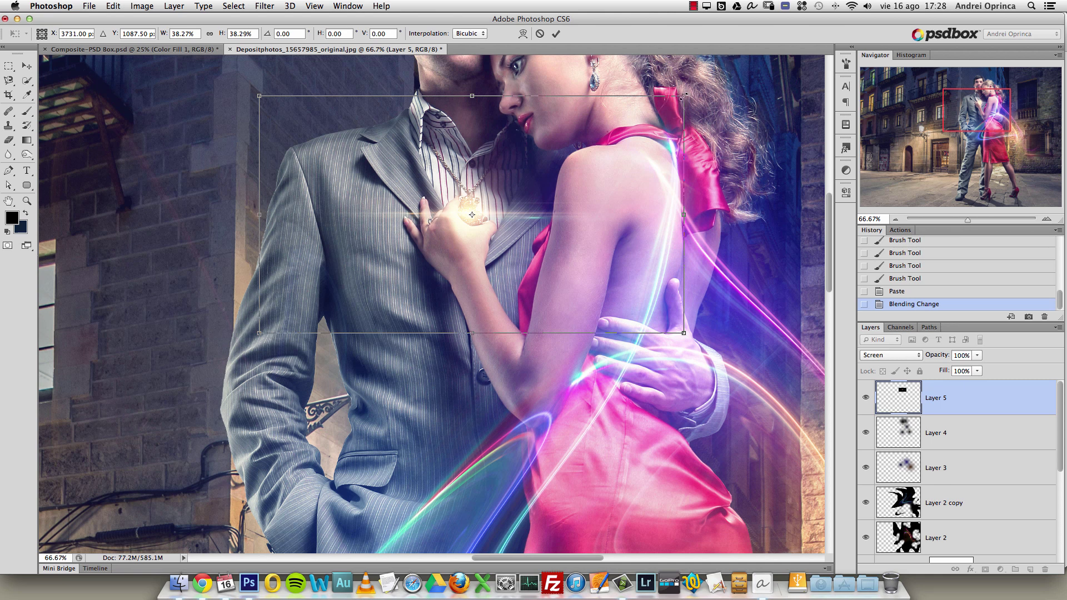
key("Return")
key("b")
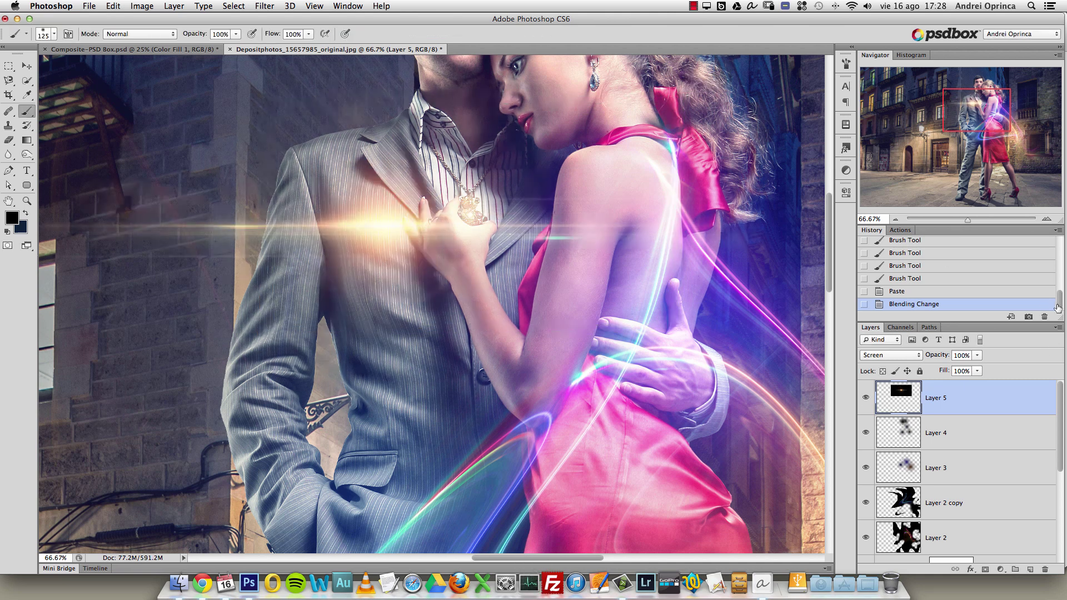
Revert the history to before the flare was pasted, and paste it again above Layer 4 in Screen mode.
left_click(898, 243)
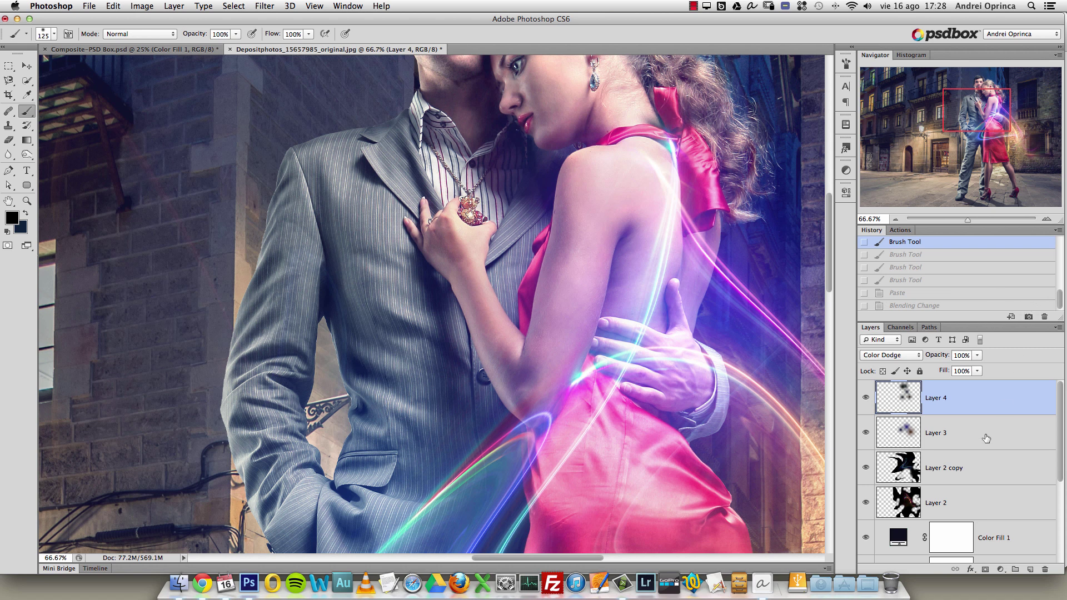
key("super+v")
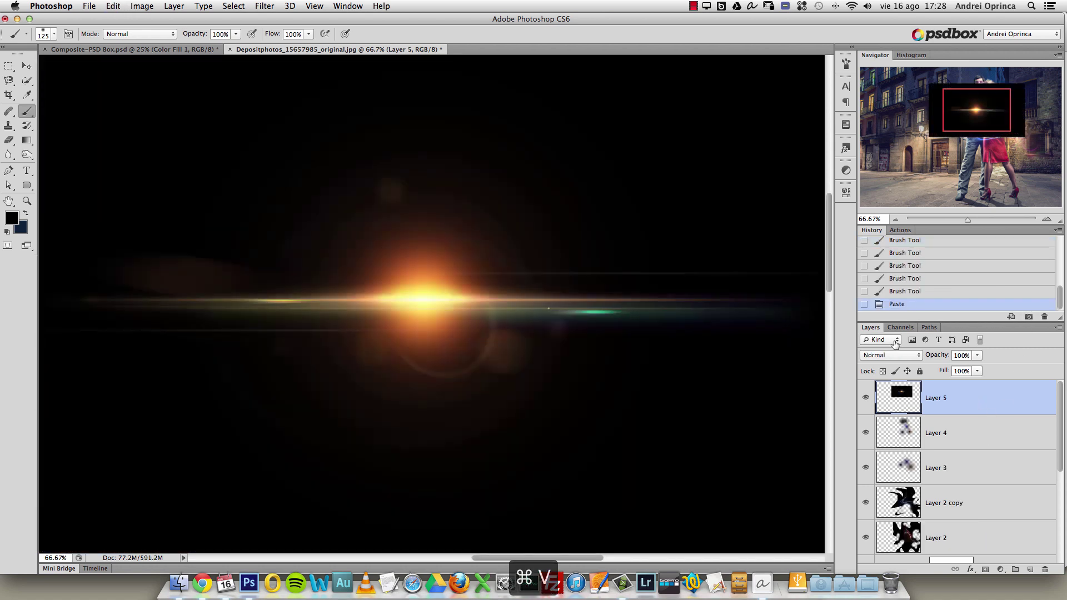
left_click(889, 355)
left_click(877, 439)
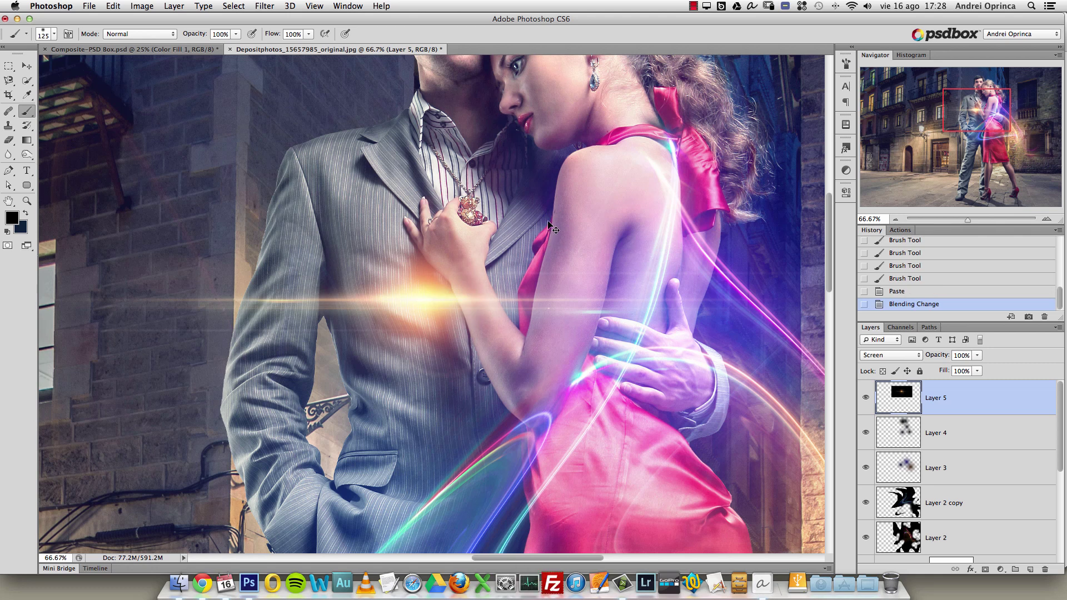
Scale the flare proportionally to 30% and move it onto the necklace pendant.
key("super+t")
left_click(210, 33)
left_click(194, 34)
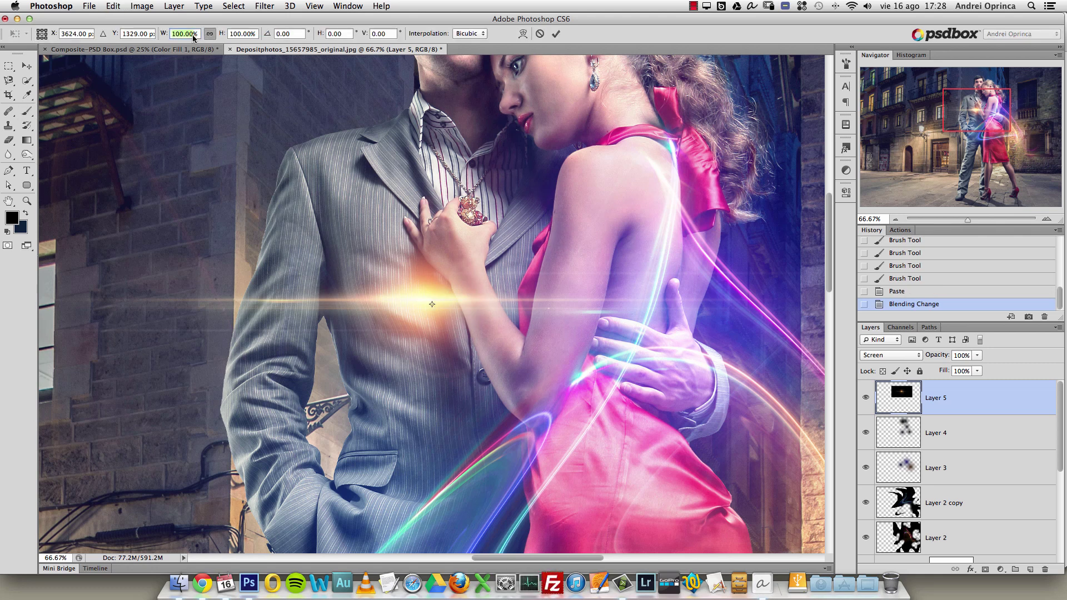
type("30")
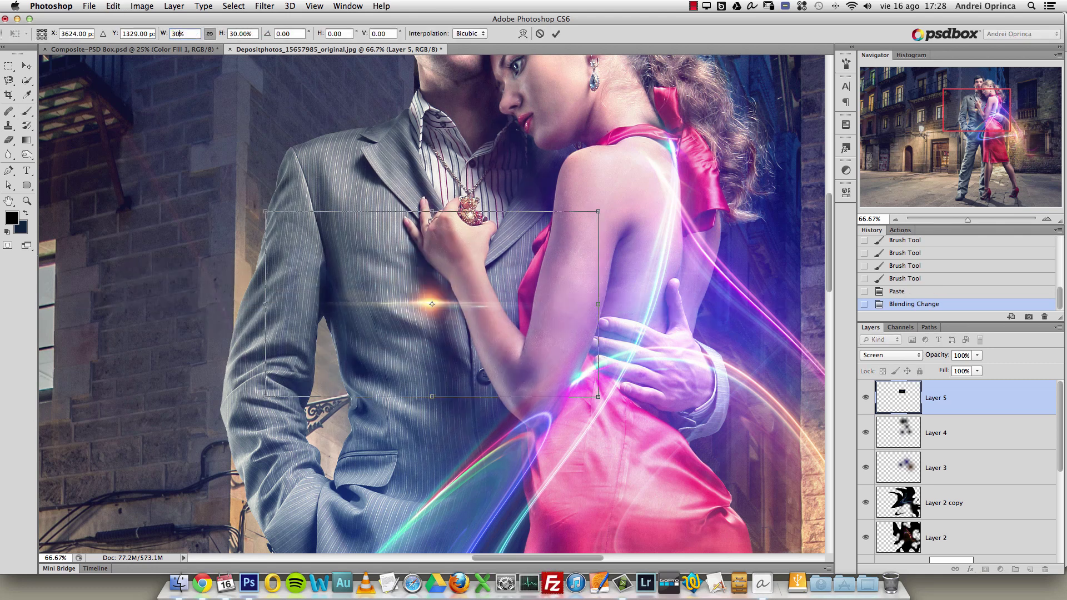
left_click_drag(478, 300, 526, 214)
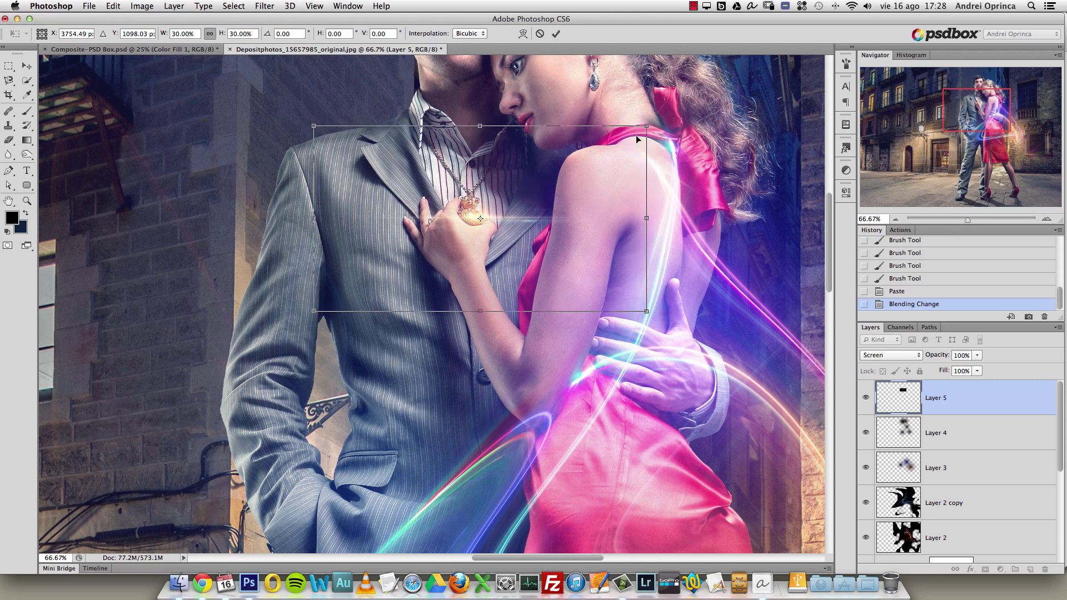
Enlarge the flare slightly, fine-tune its position on the pendant and apply the transformation.
left_click_drag(650, 124, 662, 111)
left_click_drag(580, 189, 571, 190)
key("Return")
key("b")
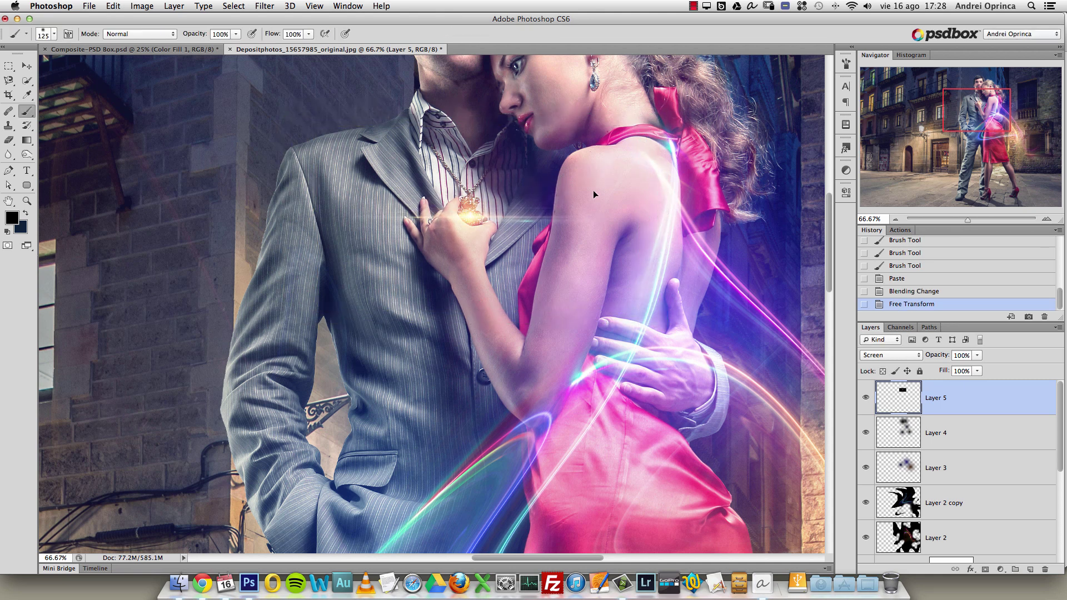
Examine the pendant flare within the whole composite and the woman's earring up close.
left_click(589, 200, "alt")
left_click(556, 245, "alt")
left_click(530, 287, "alt")
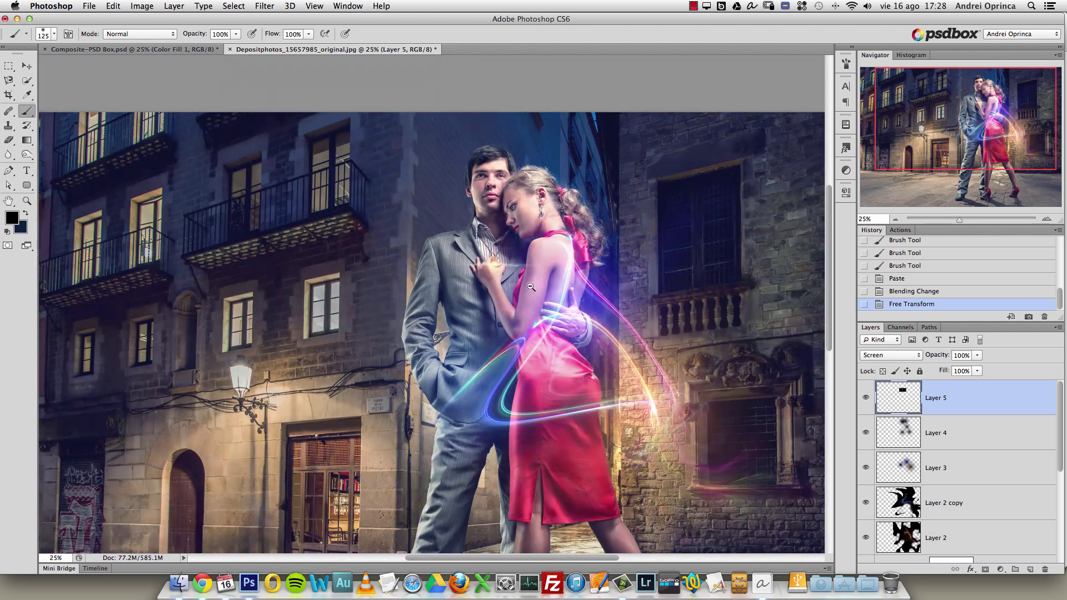
left_click(539, 285, "alt")
left_click(525, 238, "super")
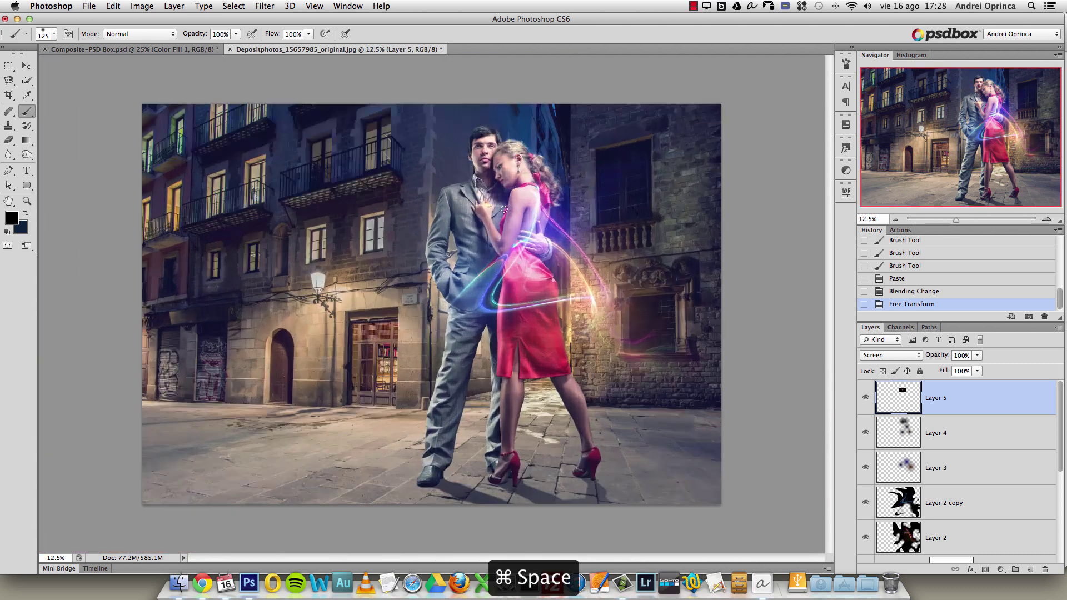
left_click(538, 140, "super")
left_click(517, 158, "super")
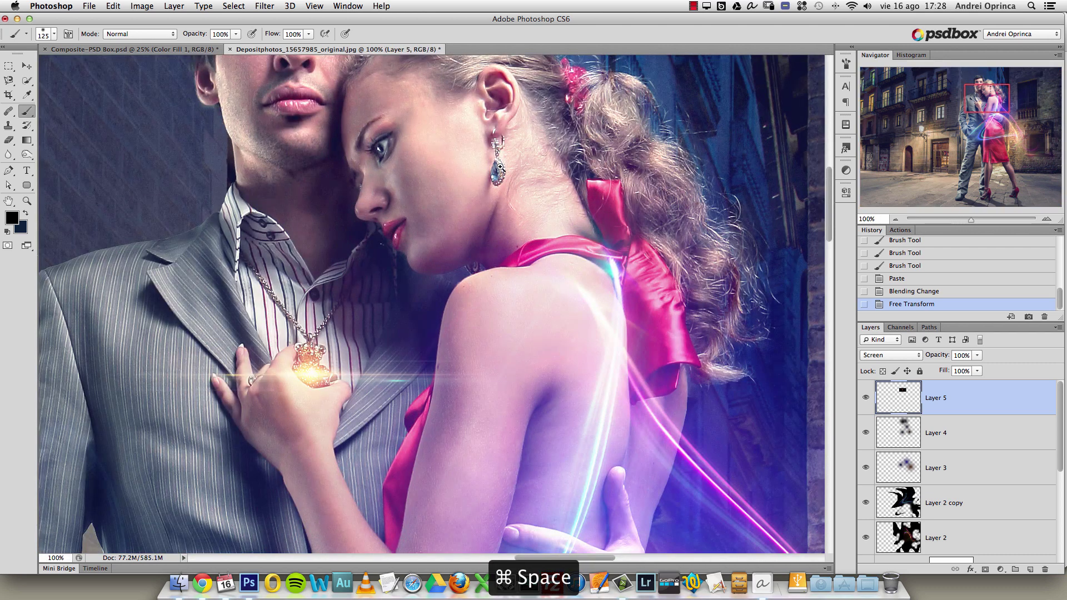
left_click(499, 170, "super")
left_click(499, 170, "super")
Reduce the soft brush size to 40 px to match the woman's earring.
key("bracketleft")
key("bracketleft")
key("bracketleft")
key("bracketleft")
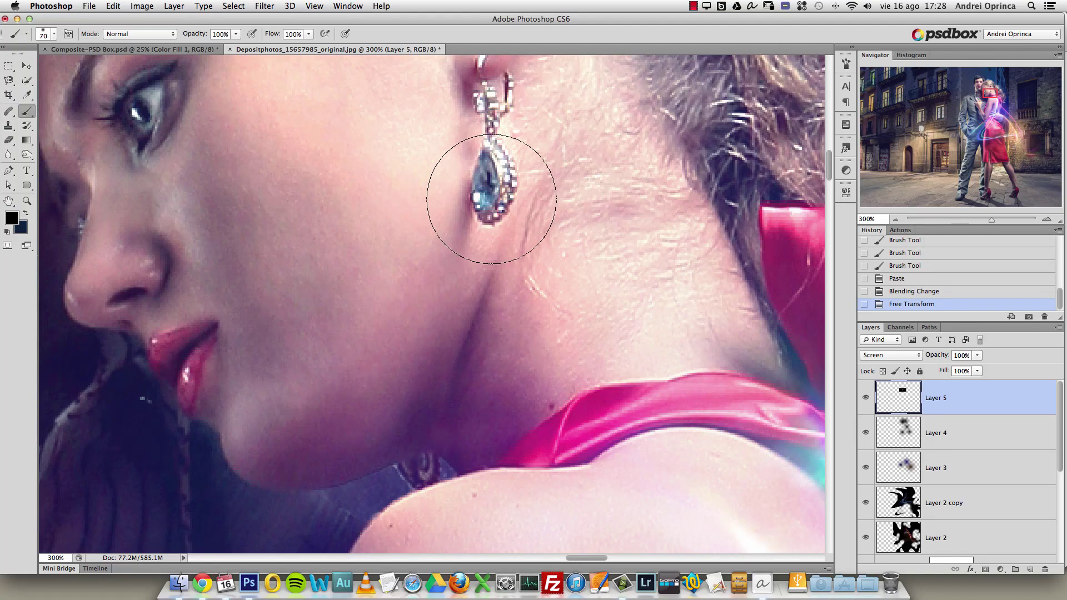
key("bracketleft")
key("bracketleft")
key("bracketleft")
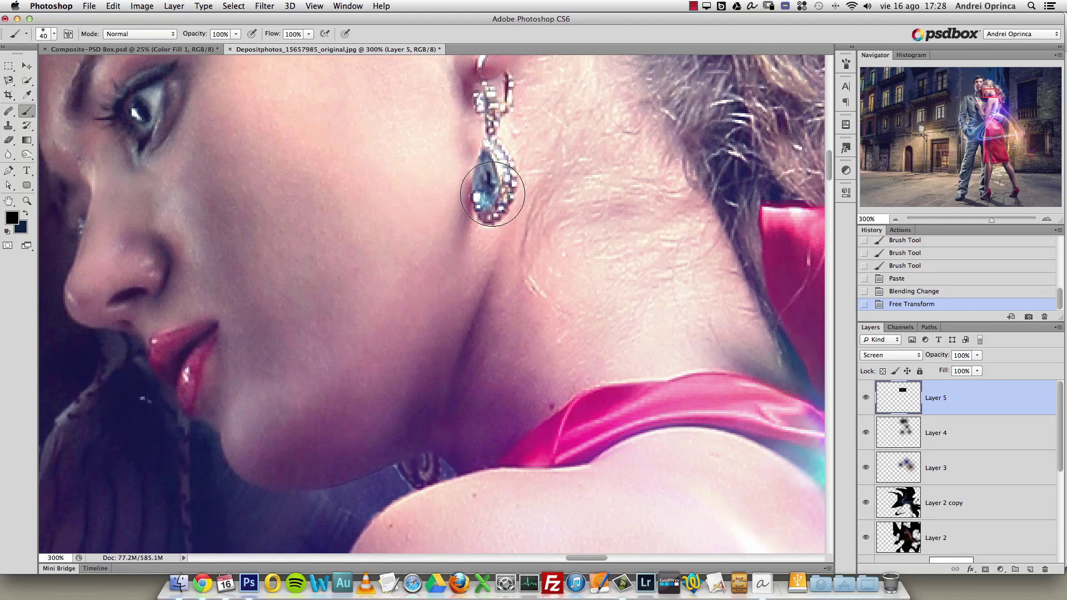
left_click(505, 198, "alt+super")
left_click(492, 289, "super")
left_click(491, 288, "alt+super")
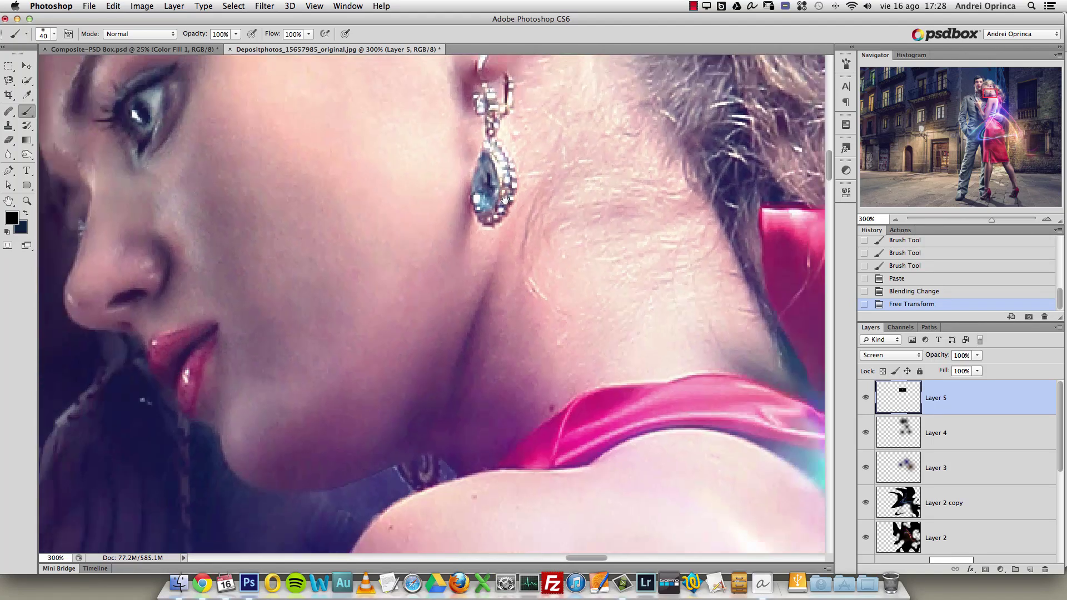
left_click(89, 7)
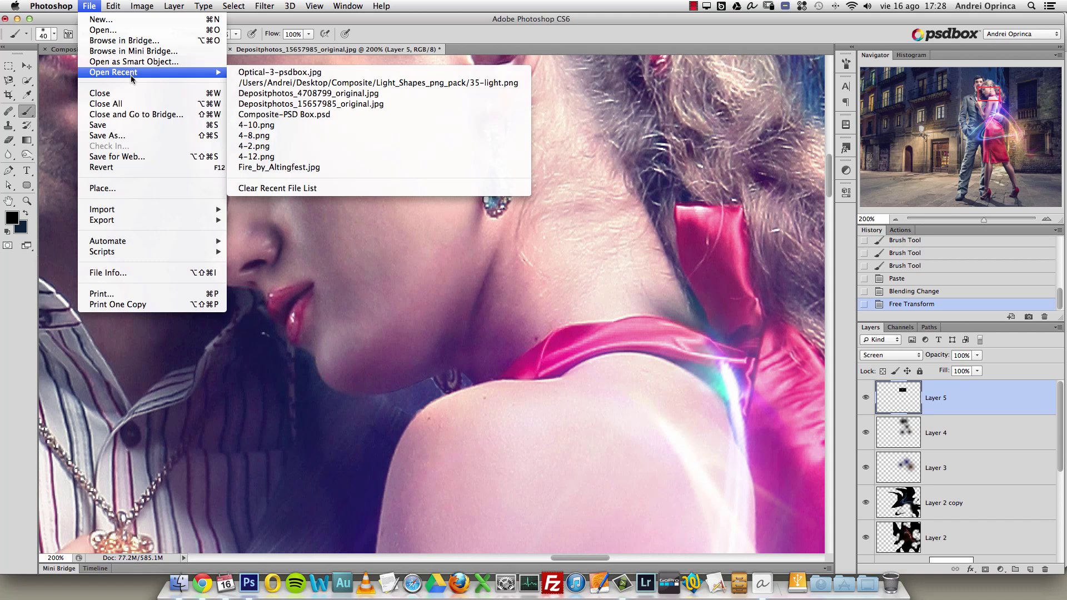
left_click(181, 583)
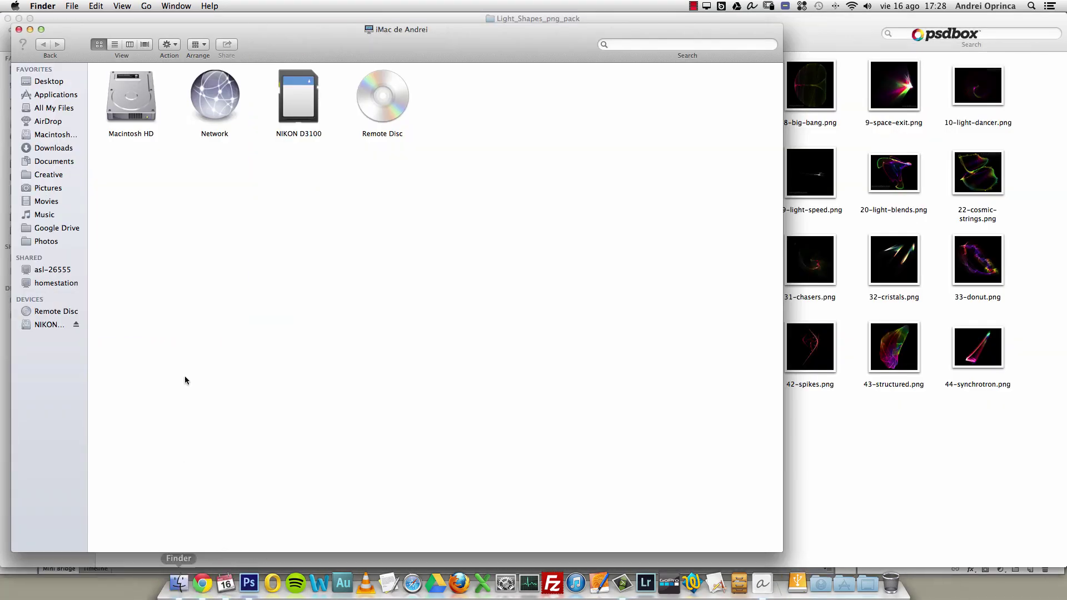
left_click(19, 30)
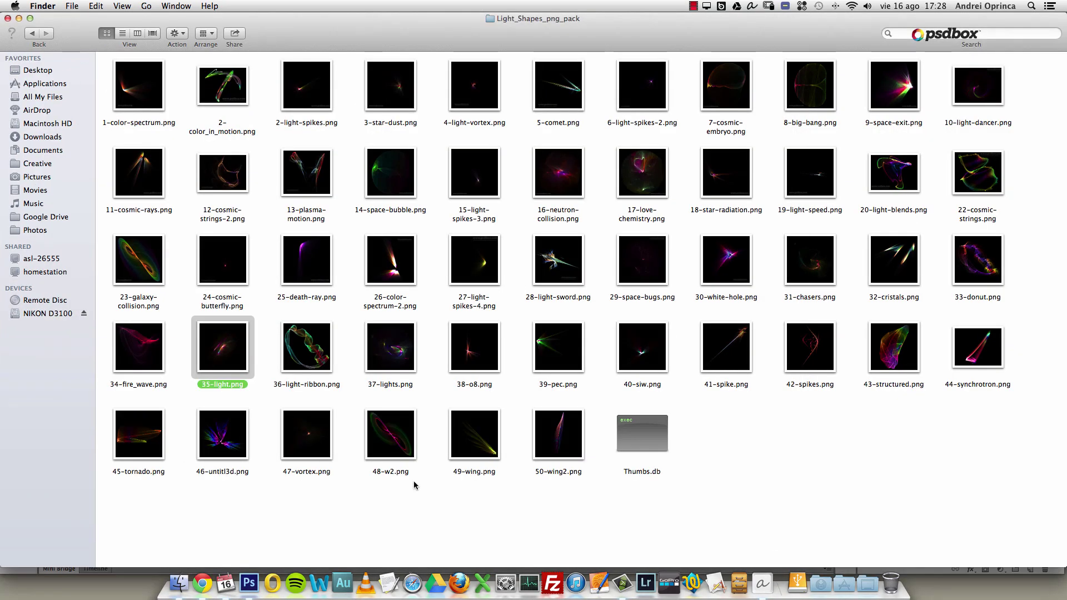
left_click(249, 583)
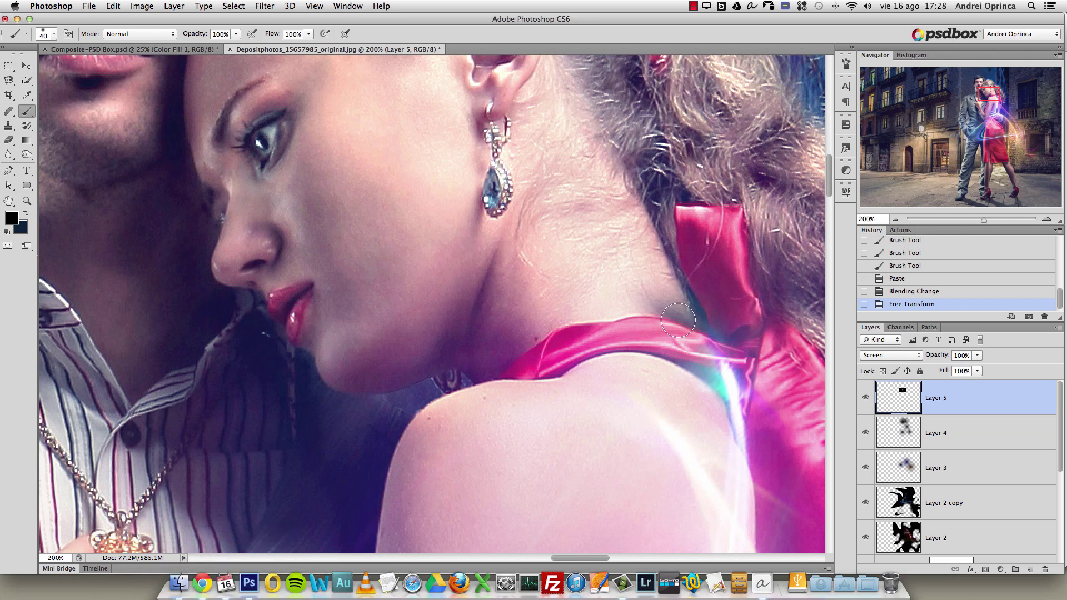
Activate Layer 3, reset the colours to default and brush over the woman's earring with the 50 px soft brush.
left_click(934, 470)
left_click_drag(488, 200, 495, 293)
key("d")
left_click_drag(533, 209, 487, 197)
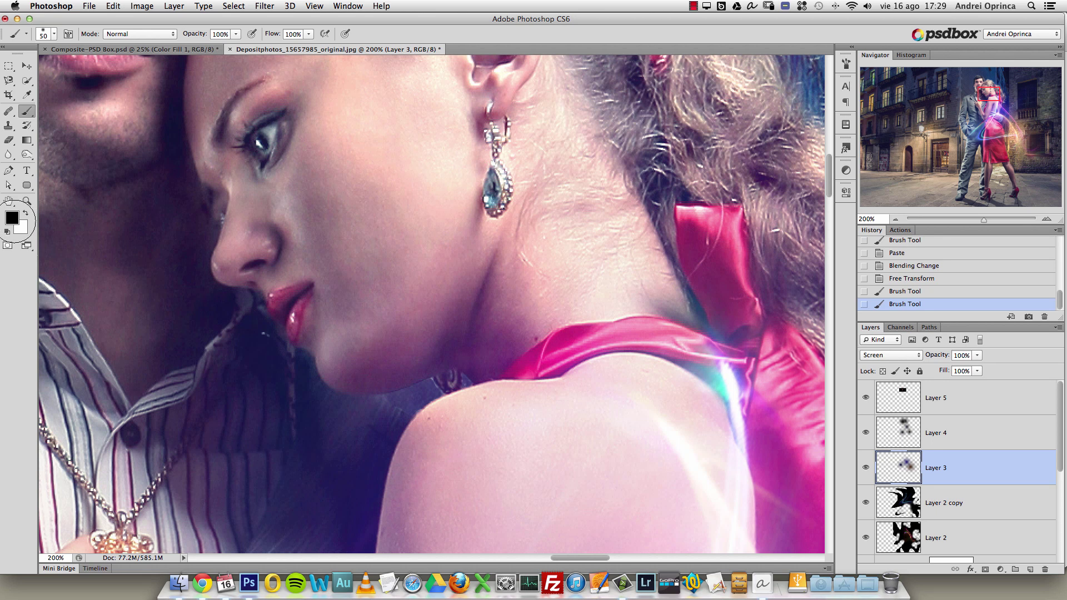
Try a muted teal-blue glow on the earring with a single brush dab, and undo it.
left_click(15, 220)
left_click(810, 180)
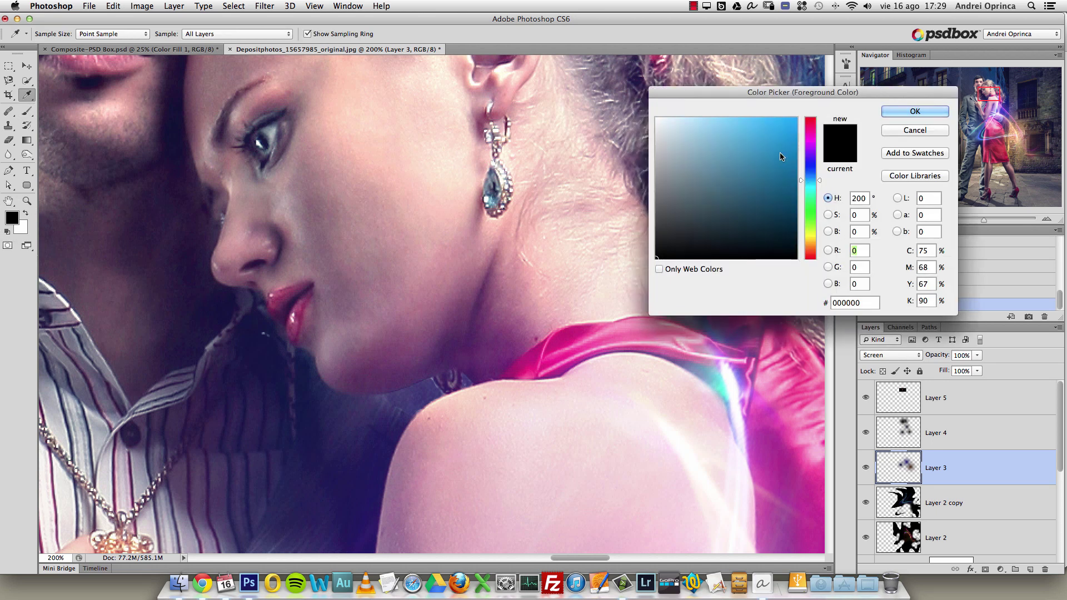
left_click(727, 137)
key("Return")
left_click(491, 201)
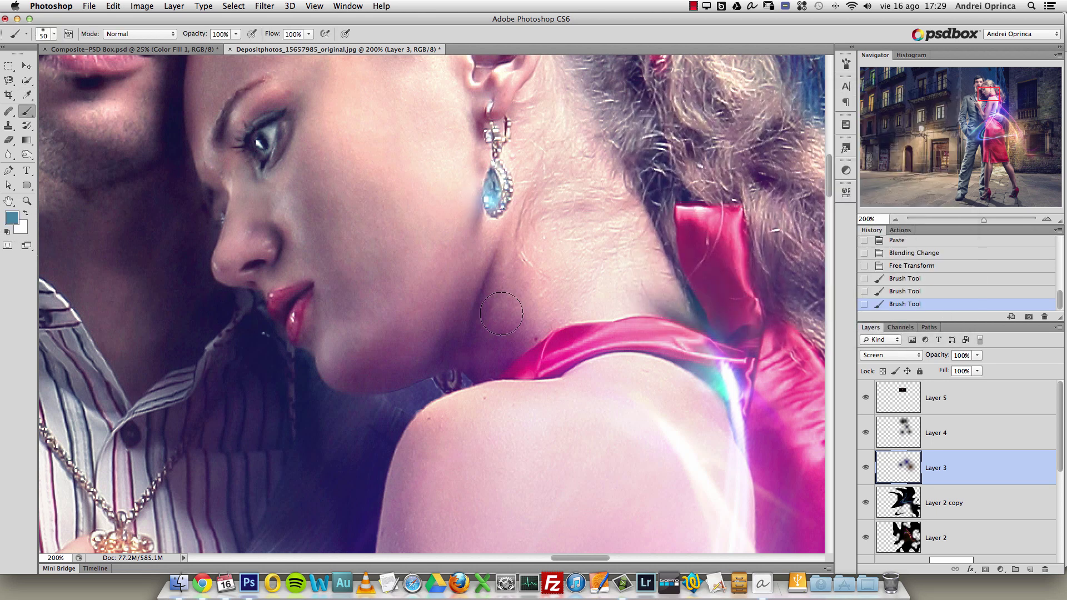
scroll(494, 235, "down", 1)
key("super+alt+z")
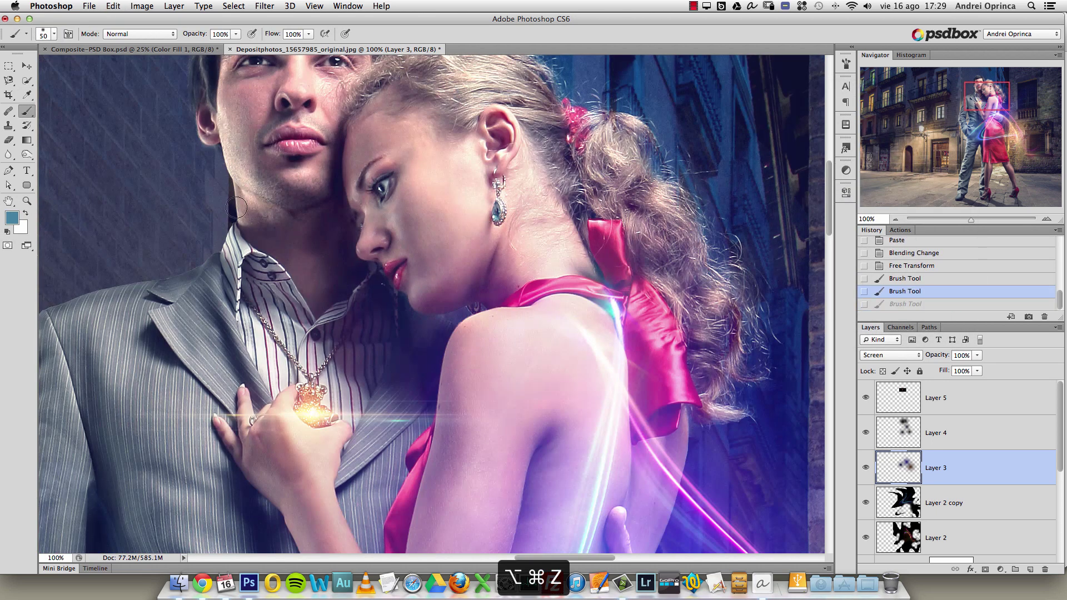
Change the foreground colour to the deeper blue 00519d and paint a glow over the earring on Layer 3.
left_click(12, 217)
left_click_drag(780, 177, 814, 180)
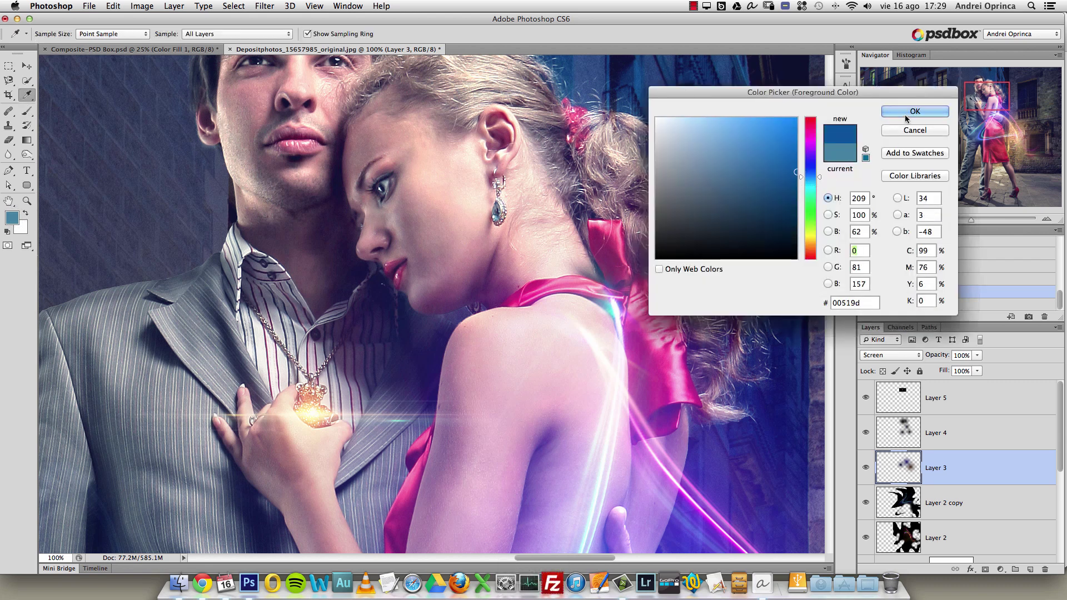
left_click(914, 111)
key("b")
left_click(495, 216)
left_click(497, 295, "alt")
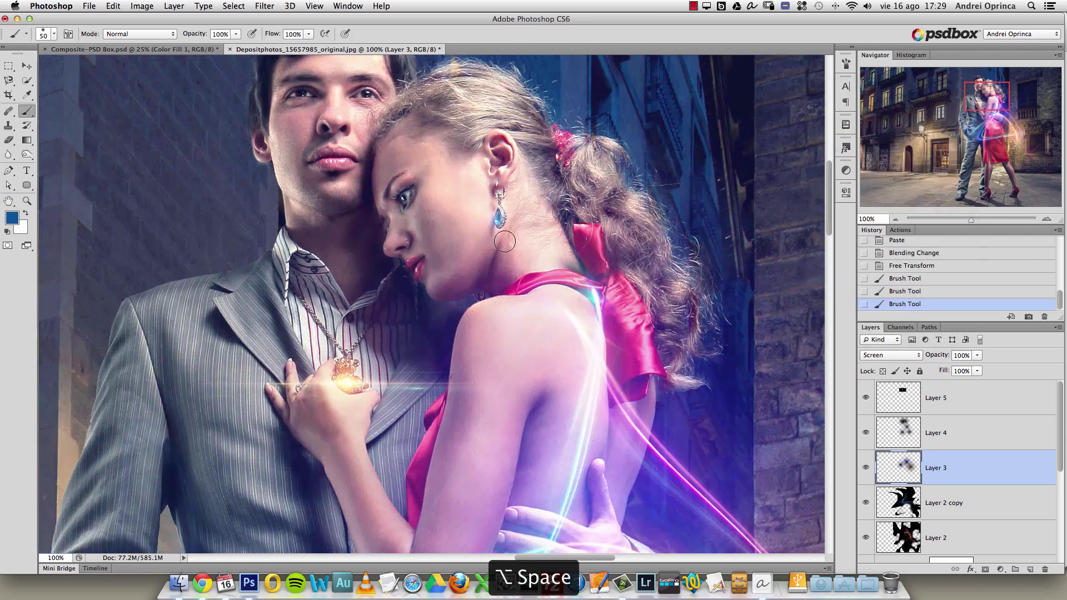
left_click(505, 280, "alt")
left_click(510, 273, "alt")
left_click(509, 277, "alt")
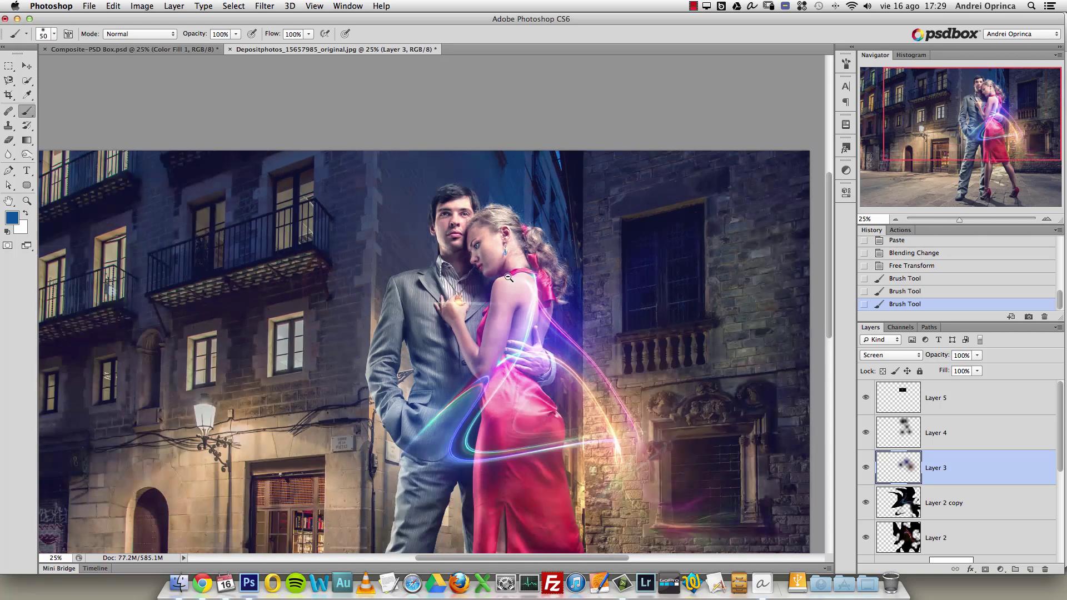
left_click(513, 275, "alt")
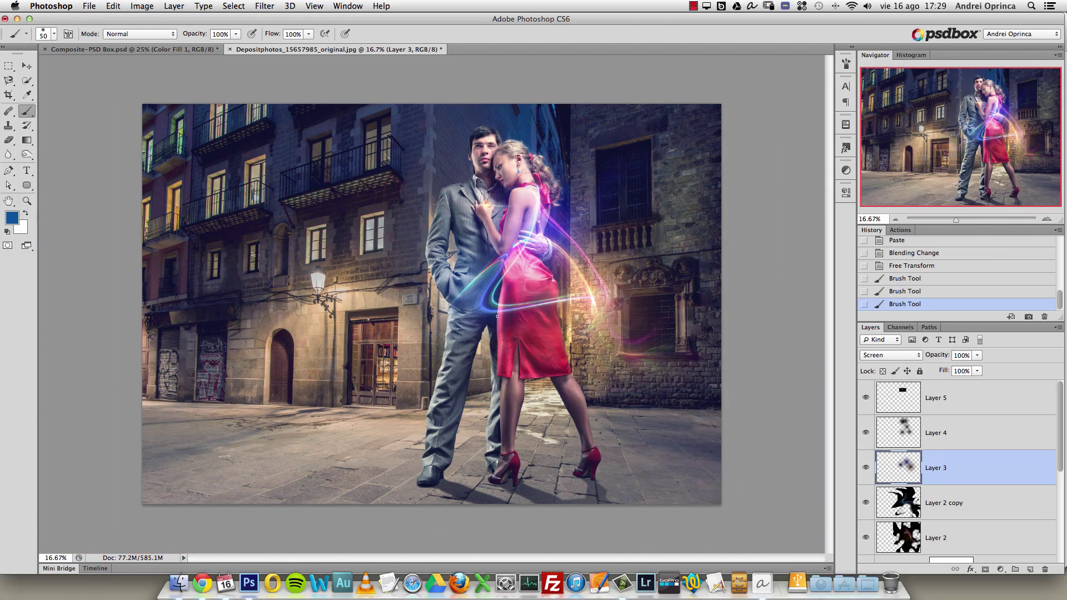
left_click(495, 368)
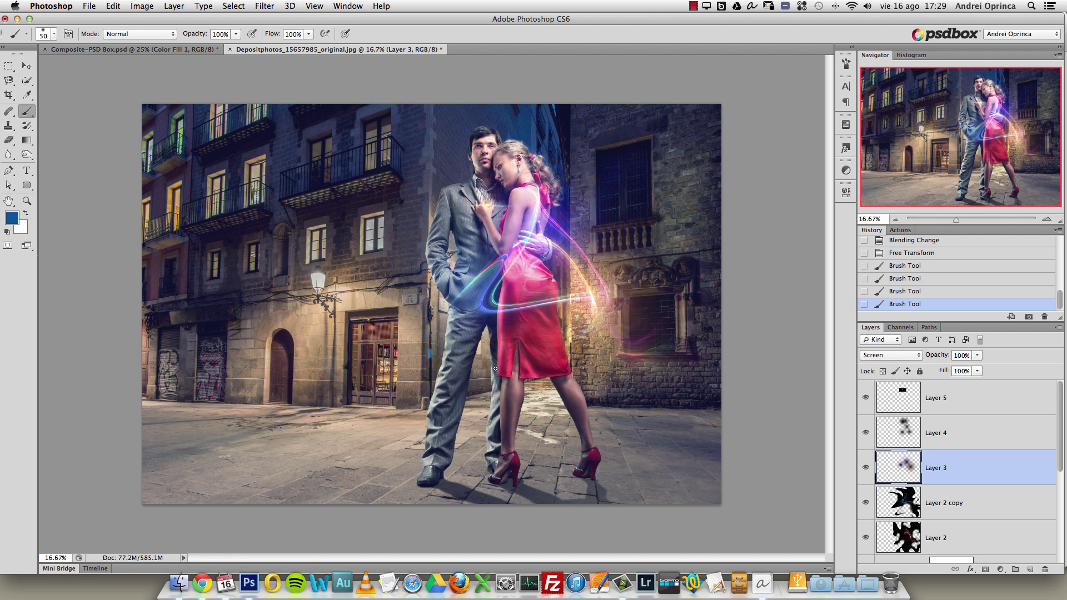
key("super+z")
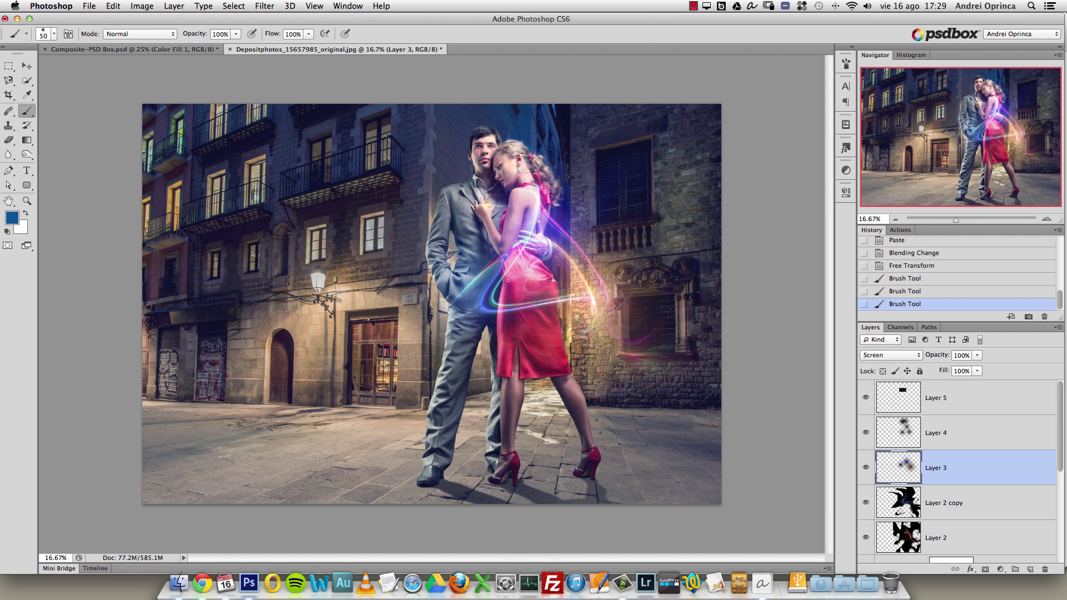
Stamp all visible layers into a new layer above Layer 5 and rename it final.
left_click(1051, 406)
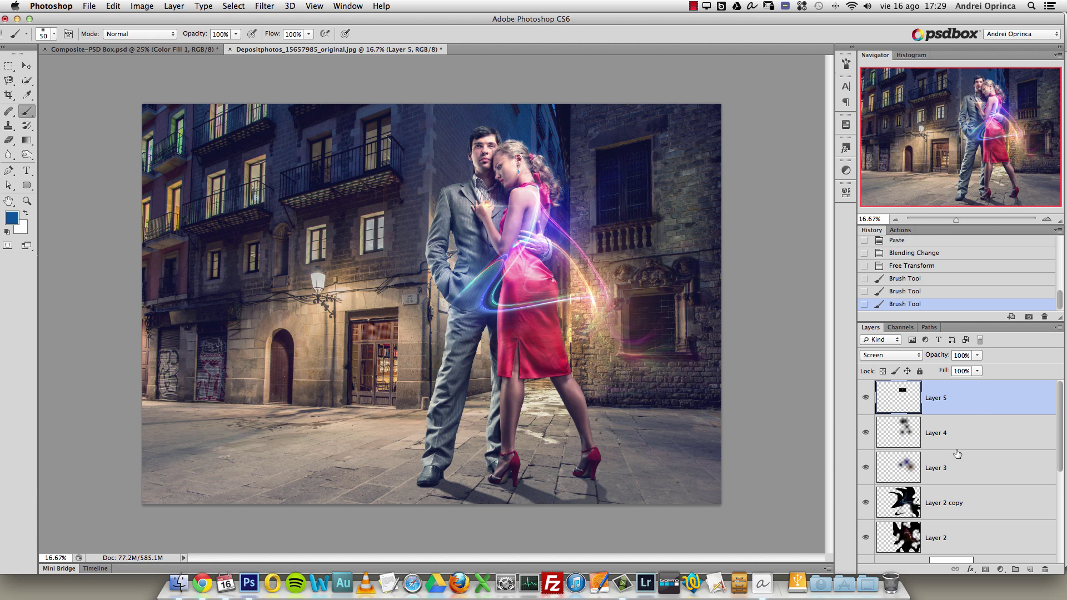
key("super+alt+shift+e")
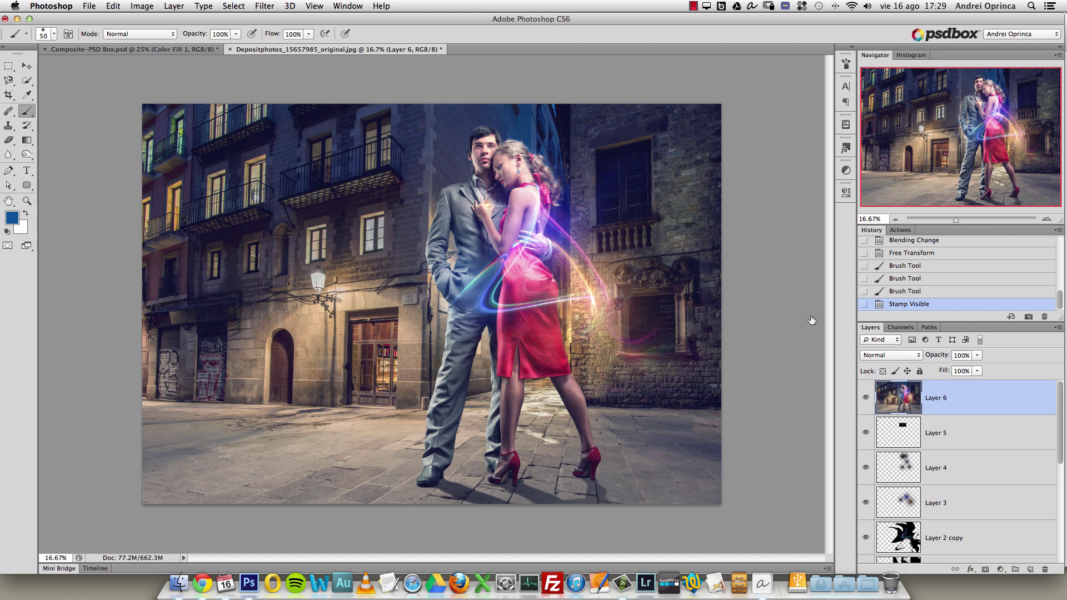
scroll(1059, 404, "down", 5)
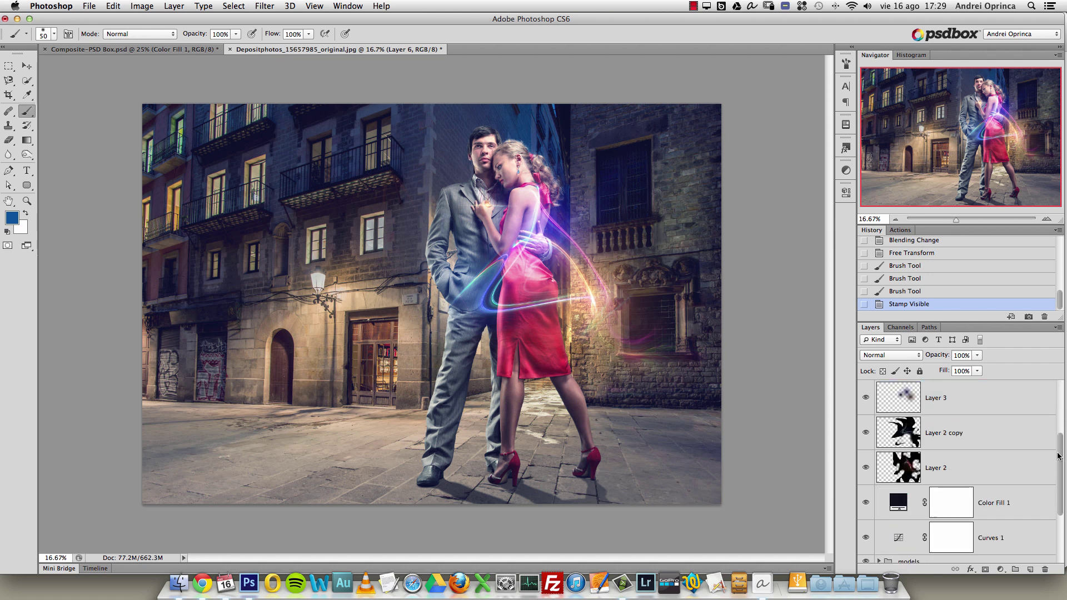
left_click_drag(1061, 487, 1063, 404)
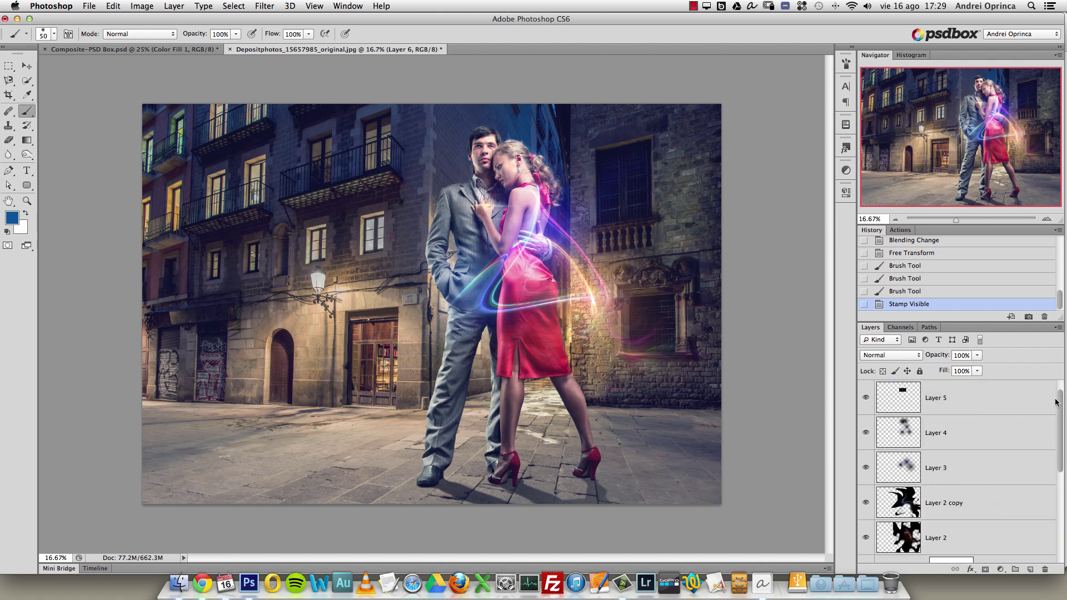
scroll(1055, 402, "up", 1)
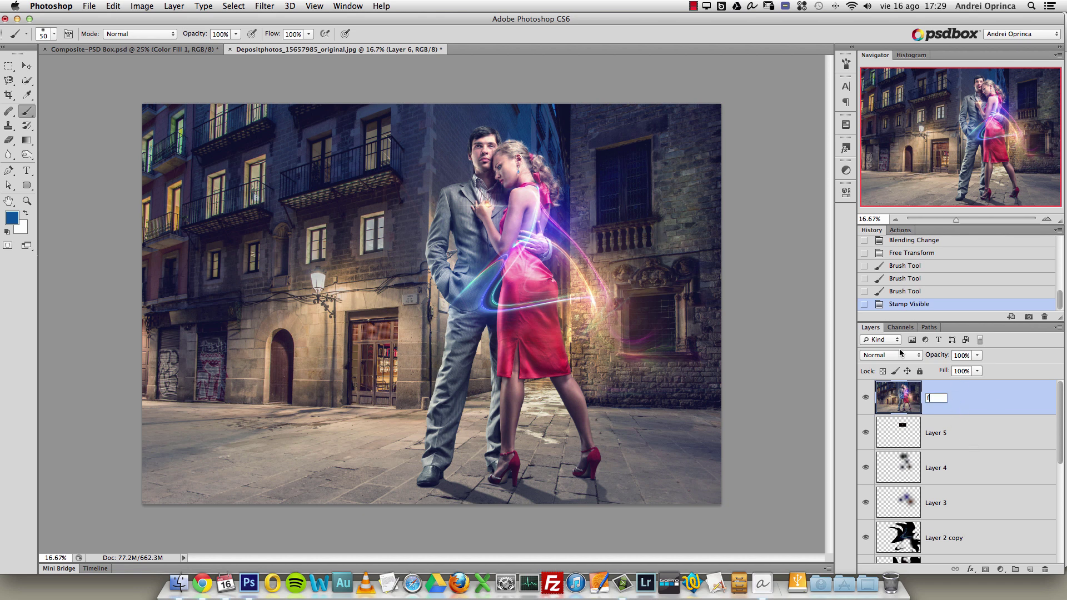
key("Return")
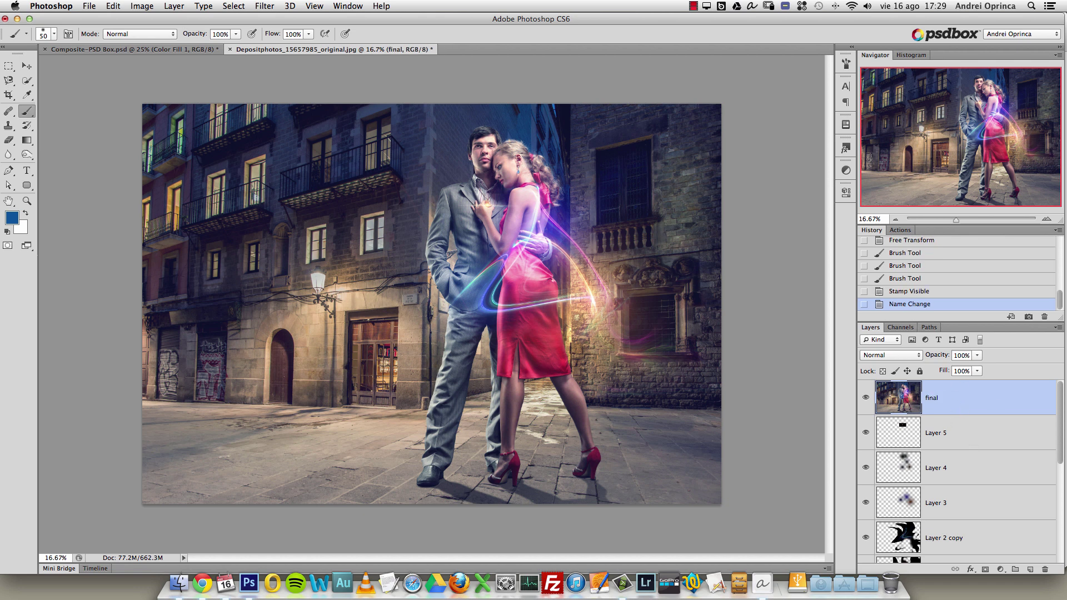
Convert the final layer to a smart object and start the Lighting Effects filter on it.
right_click(965, 392)
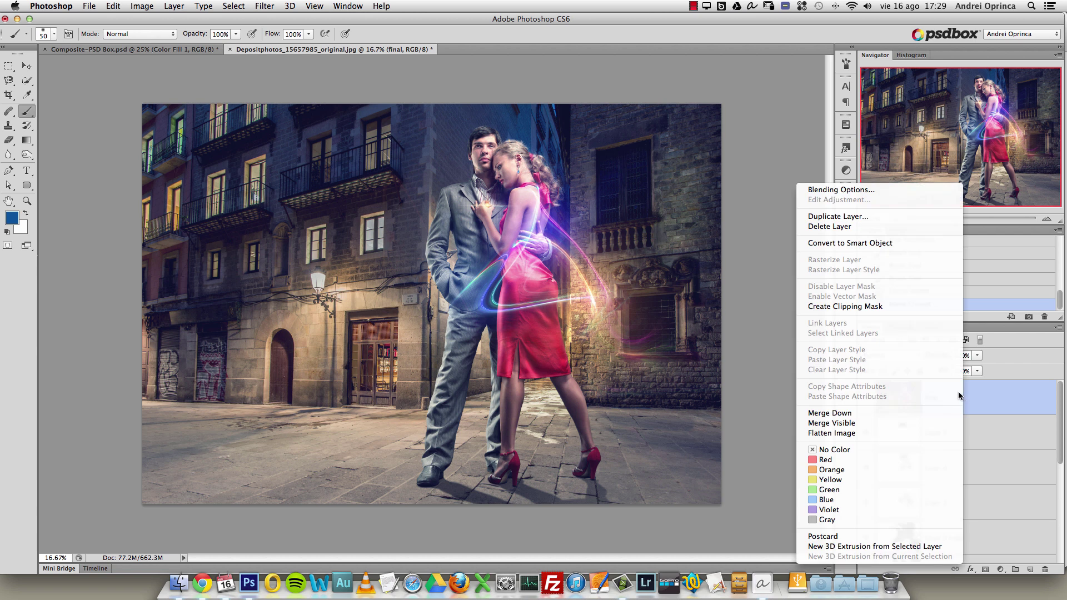
left_click(883, 244)
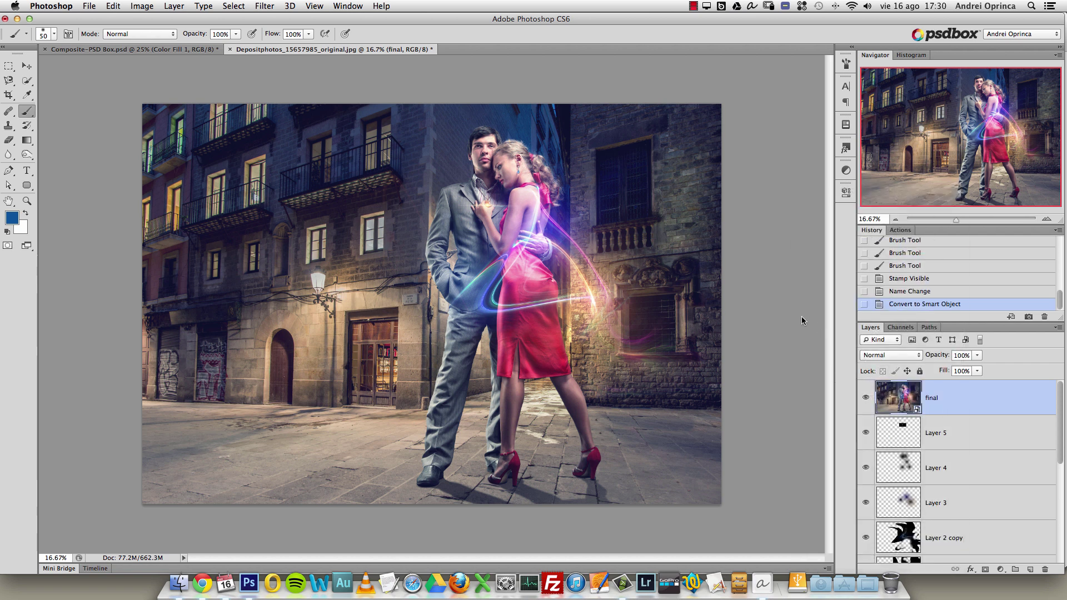
left_click(268, 7)
mouse_move(327, 189)
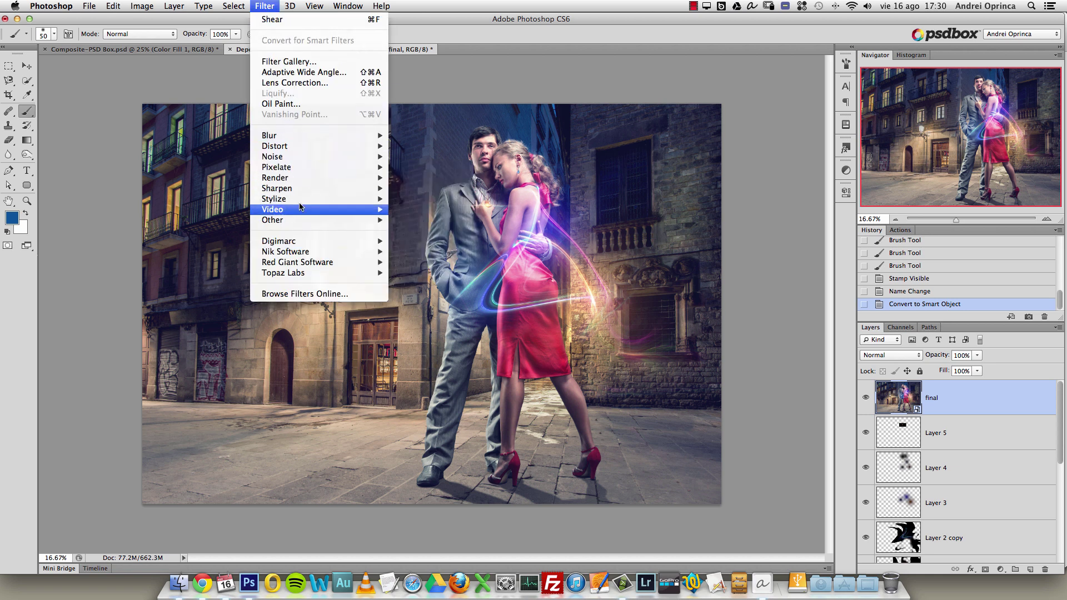
left_click(422, 221)
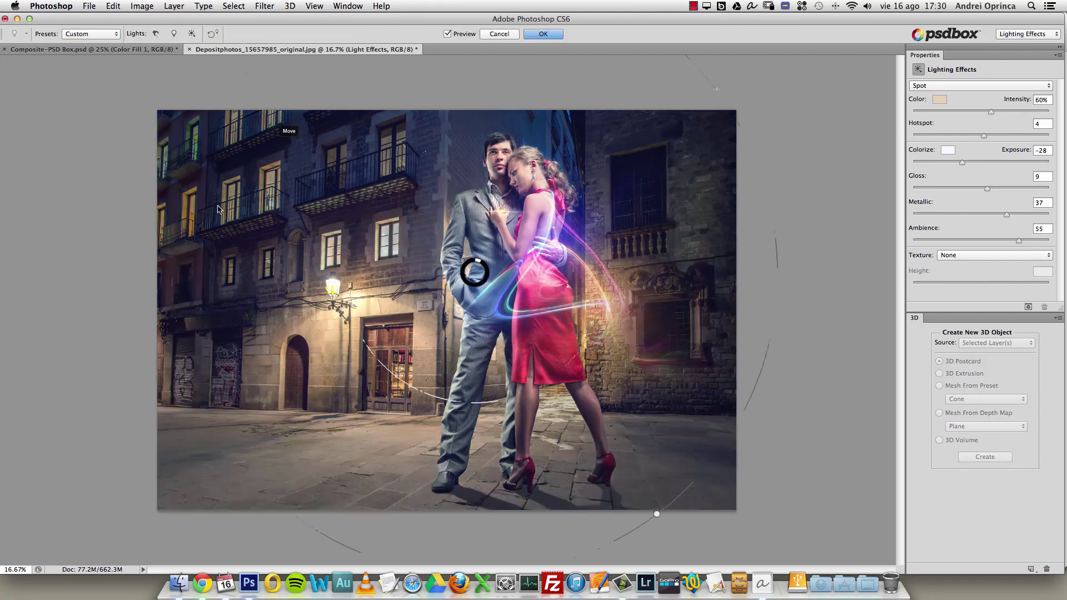
Move the spot light slightly towards the couple's waist and set its light colour to e9e5e0.
left_click_drag(481, 274, 516, 261)
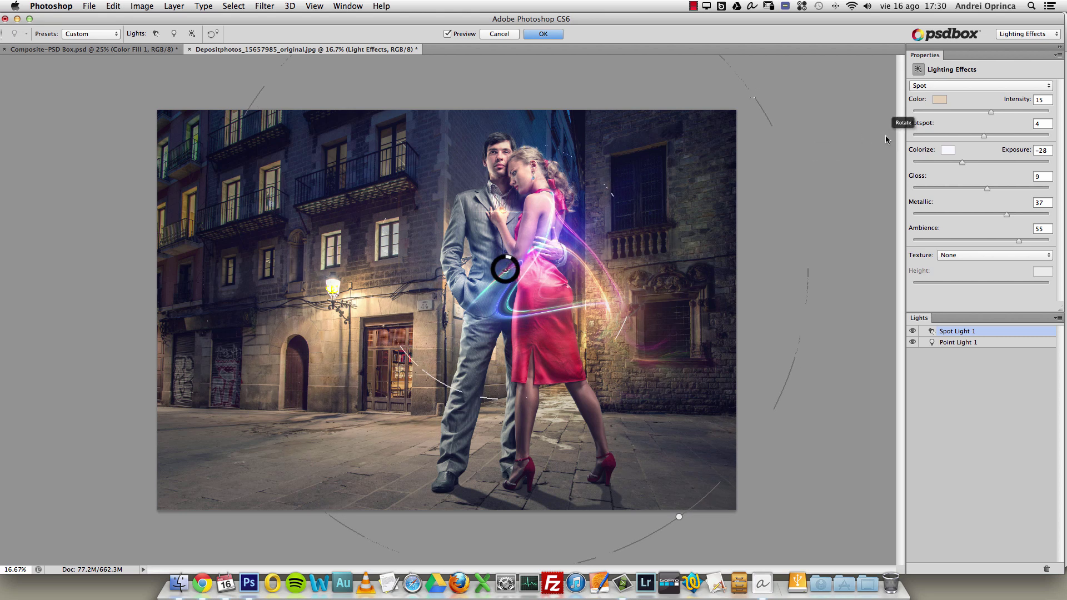
left_click(941, 102)
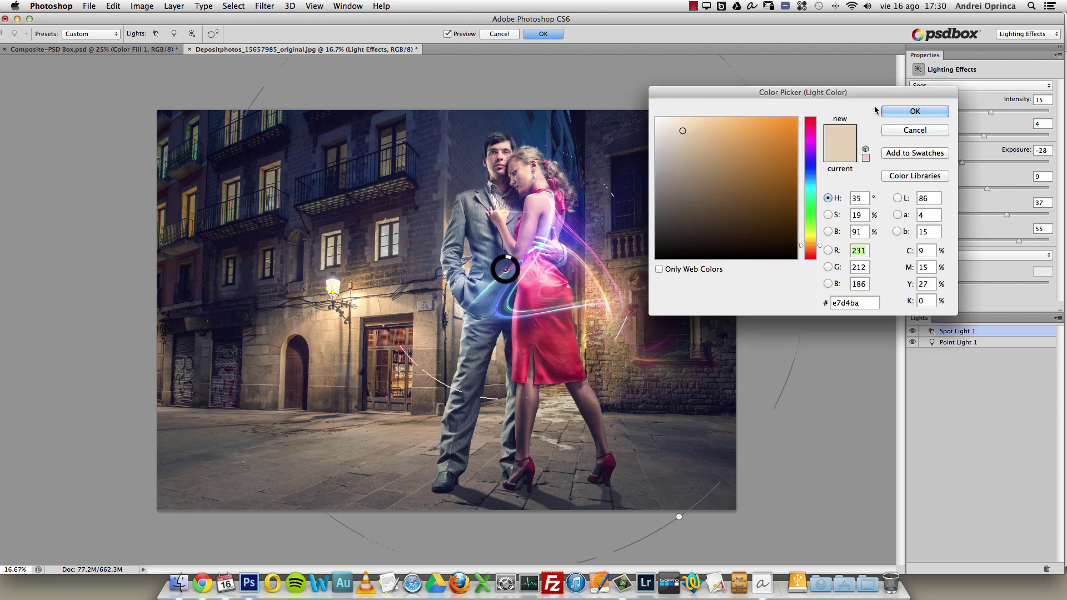
left_click_drag(720, 151, 694, 137)
left_click_drag(808, 116, 788, 219)
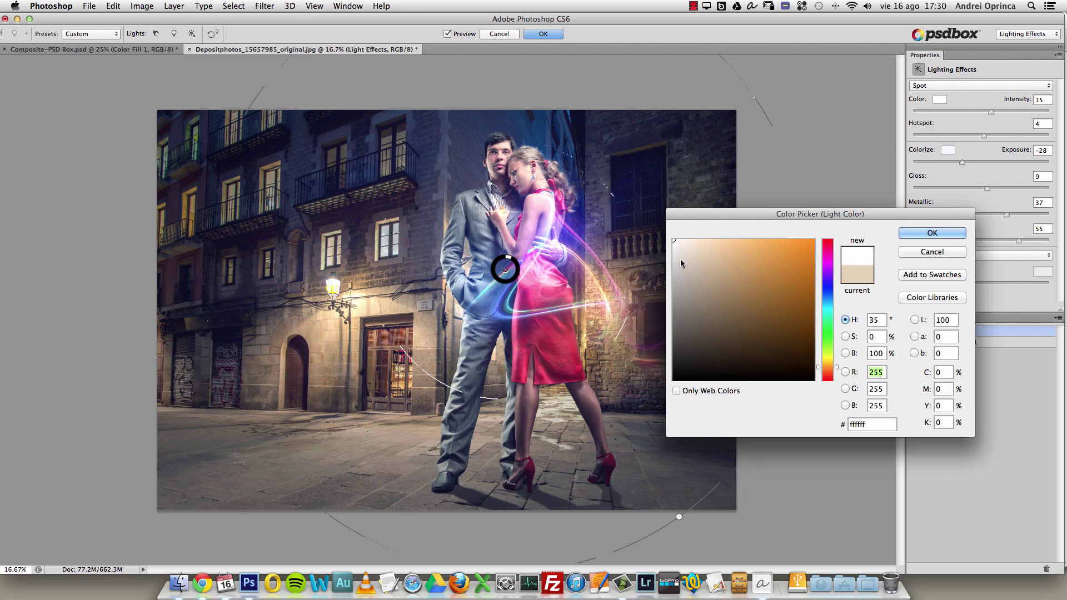
mouse_move(678, 244)
left_mouse_down()
mouse_move(675, 266)
mouse_move(674, 247)
mouse_move(651, 278)
mouse_move(652, 256)
mouse_move(646, 287)
mouse_move(672, 246)
mouse_move(695, 247)
mouse_move(678, 248)
left_mouse_up()
left_click(928, 233)
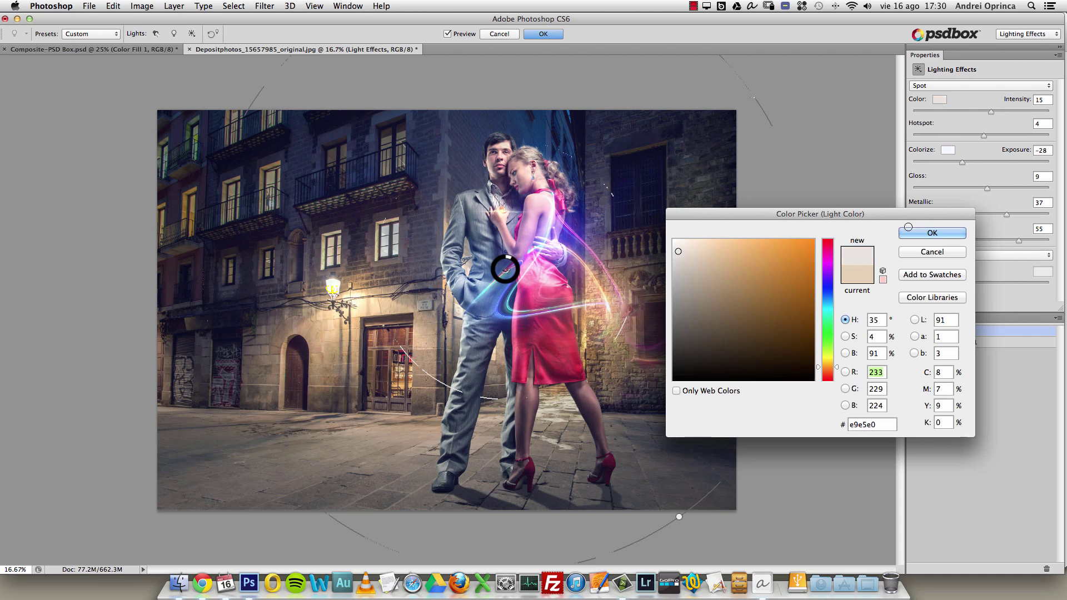
Set the spot light's hotspot to 48 and the gloss to -41.
left_click_drag(993, 139, 1013, 139)
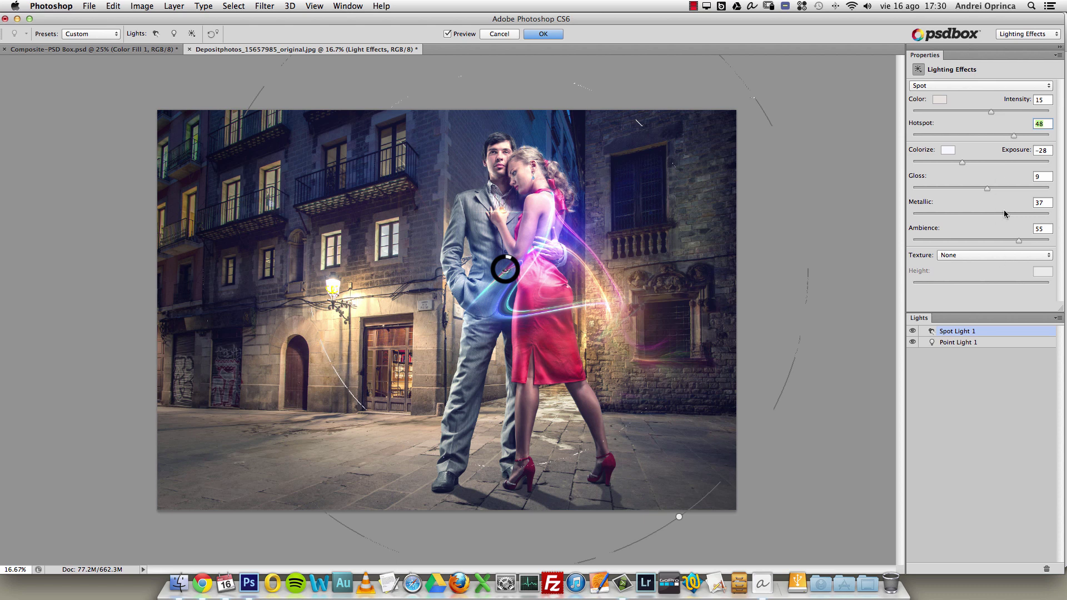
left_click_drag(987, 189, 955, 188)
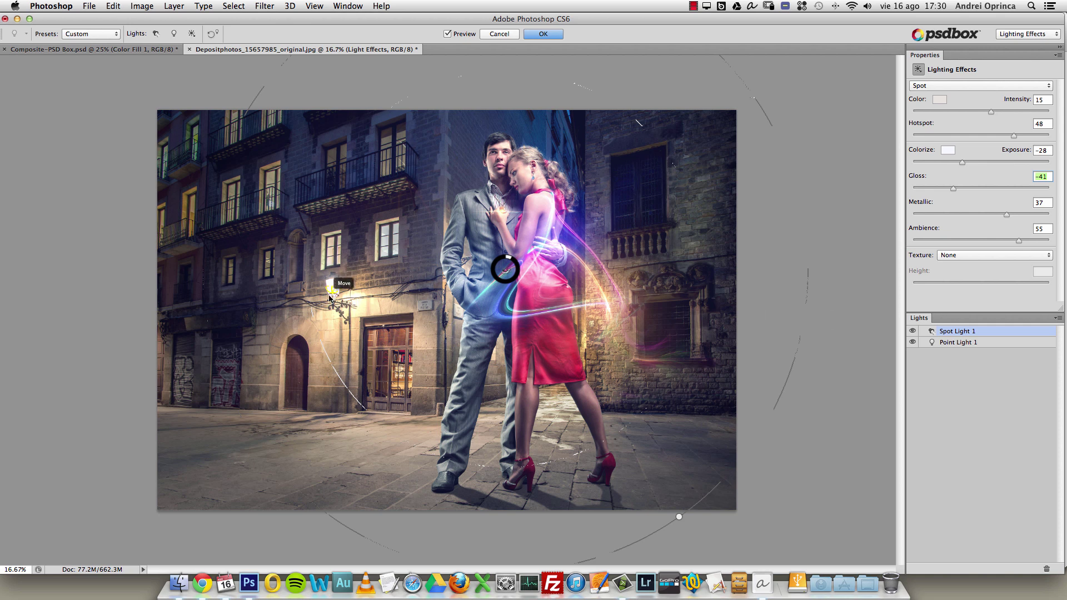
Compare the image with Point Light 1 off and on, and fine-tune that light's position on the street lamp.
left_click(912, 342)
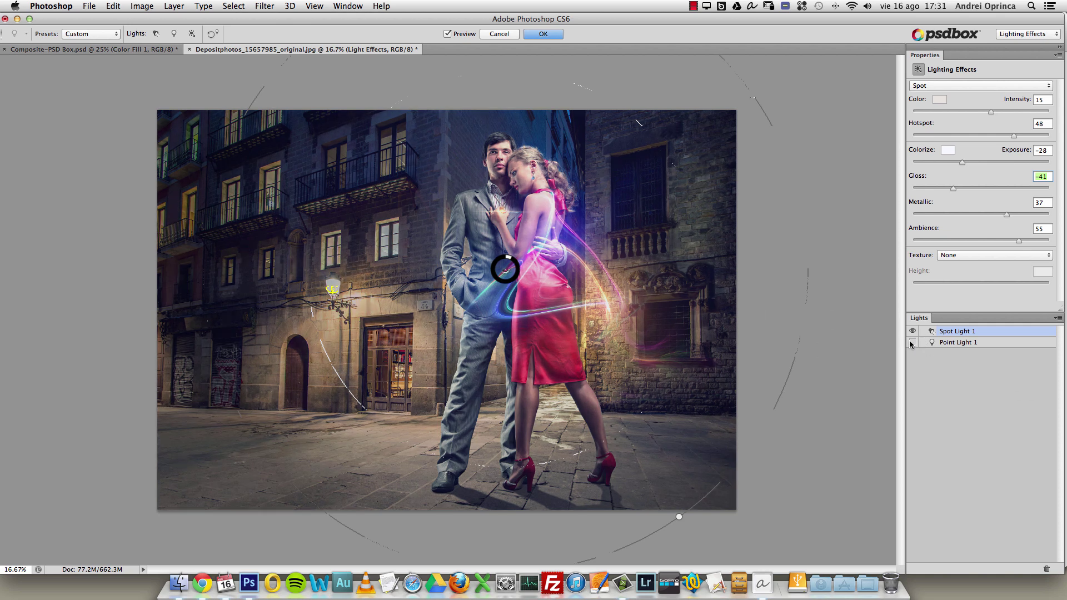
left_click(912, 343)
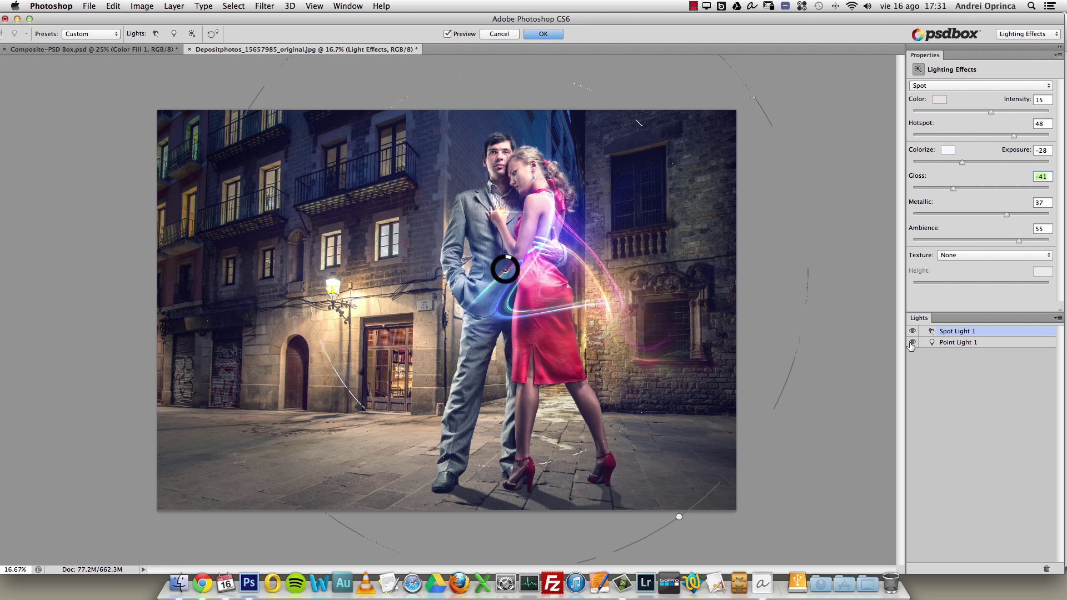
left_click(911, 343)
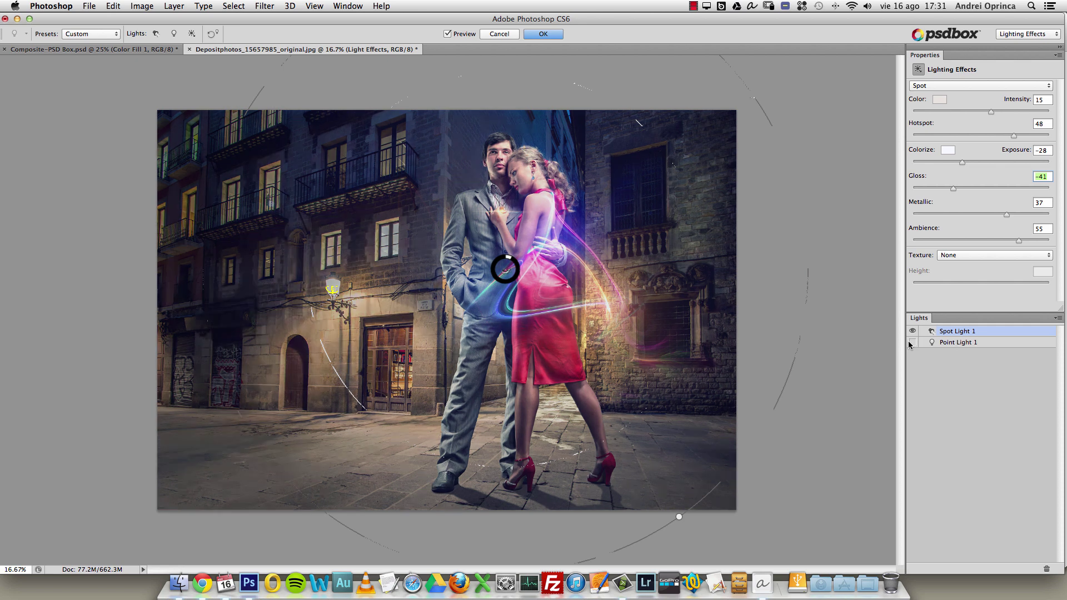
left_click(911, 342)
left_click(330, 294)
mouse_move(330, 294)
left_mouse_down()
mouse_move(322, 308)
mouse_move(339, 261)
mouse_move(244, 275)
mouse_move(328, 273)
mouse_move(333, 288)
left_mouse_up()
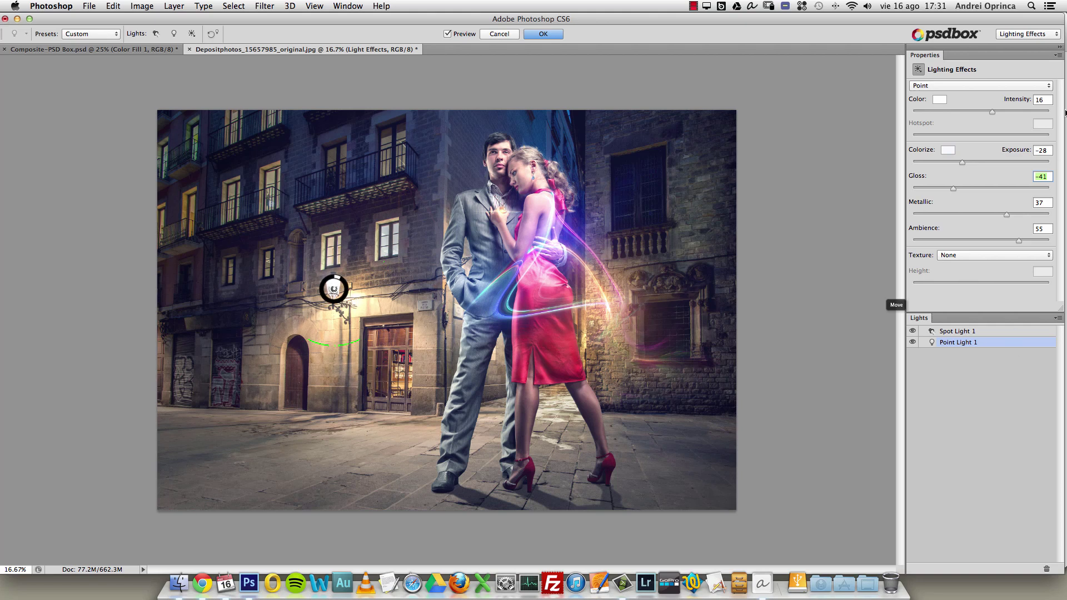
Lower Point Light 1's intensity to 6, compare it off and on, and apply the Lighting Effects filter.
left_click_drag(992, 111, 984, 117)
left_click(911, 333)
left_click(912, 333)
left_click(954, 332)
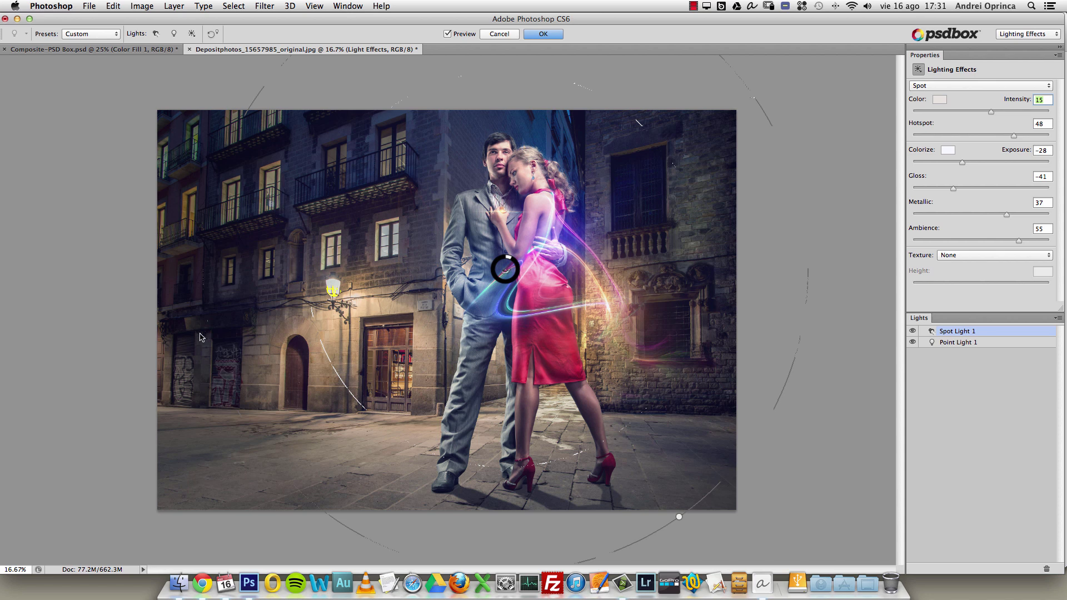
left_click(552, 34)
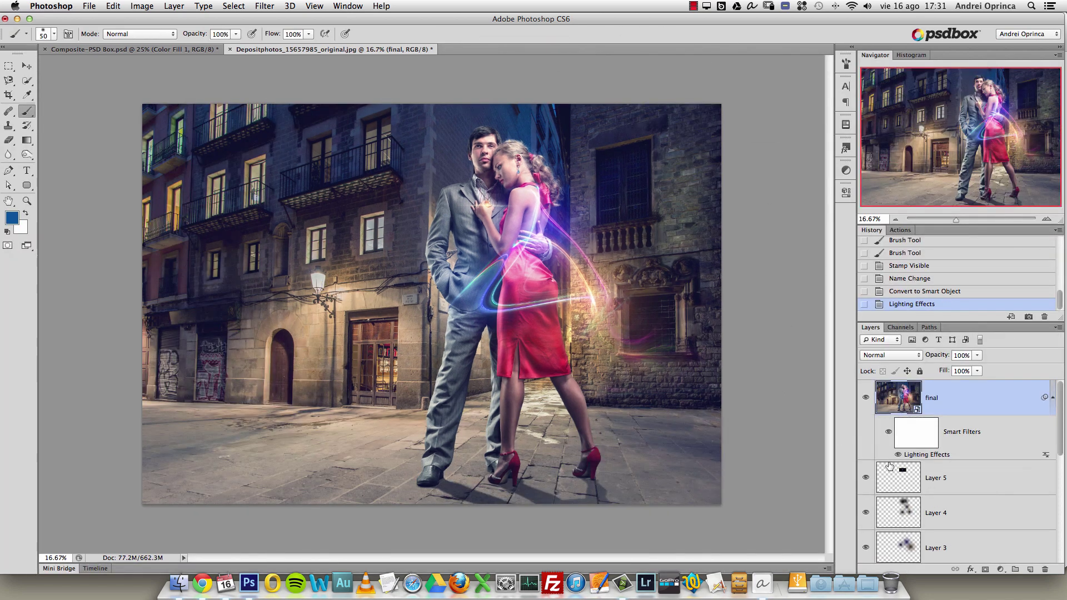
Compare the image with the final layer's smart filters switched off and on.
left_click(889, 433)
left_click(888, 433)
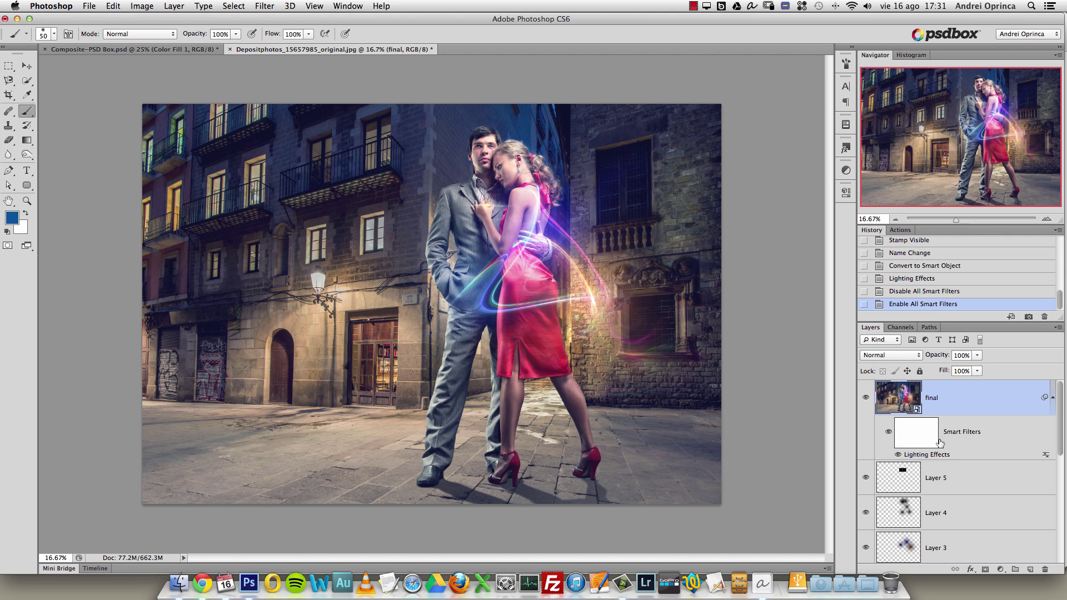
left_click(888, 433)
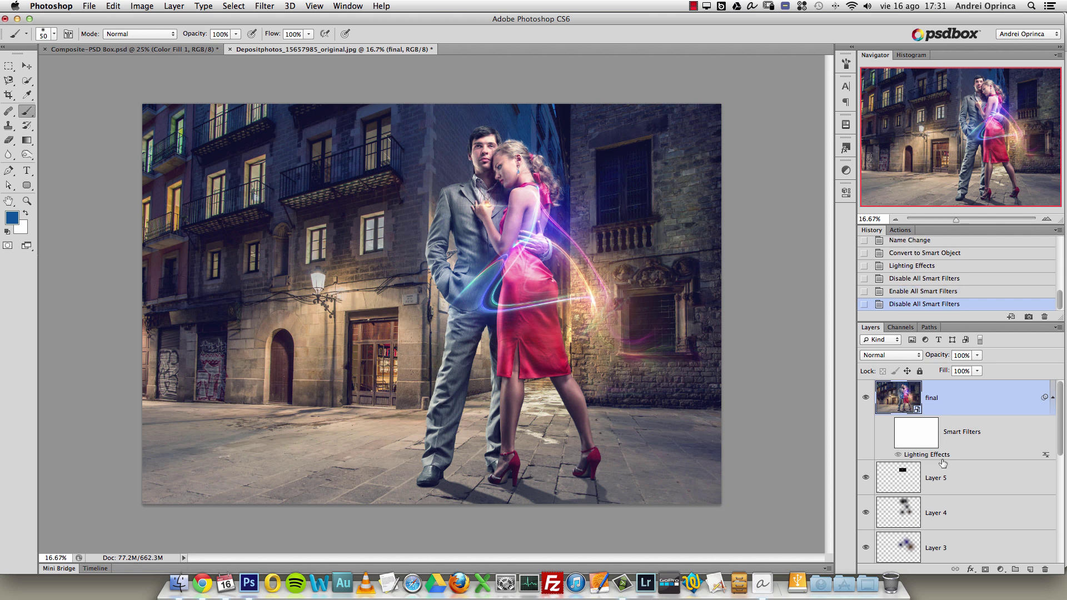
left_click(888, 432)
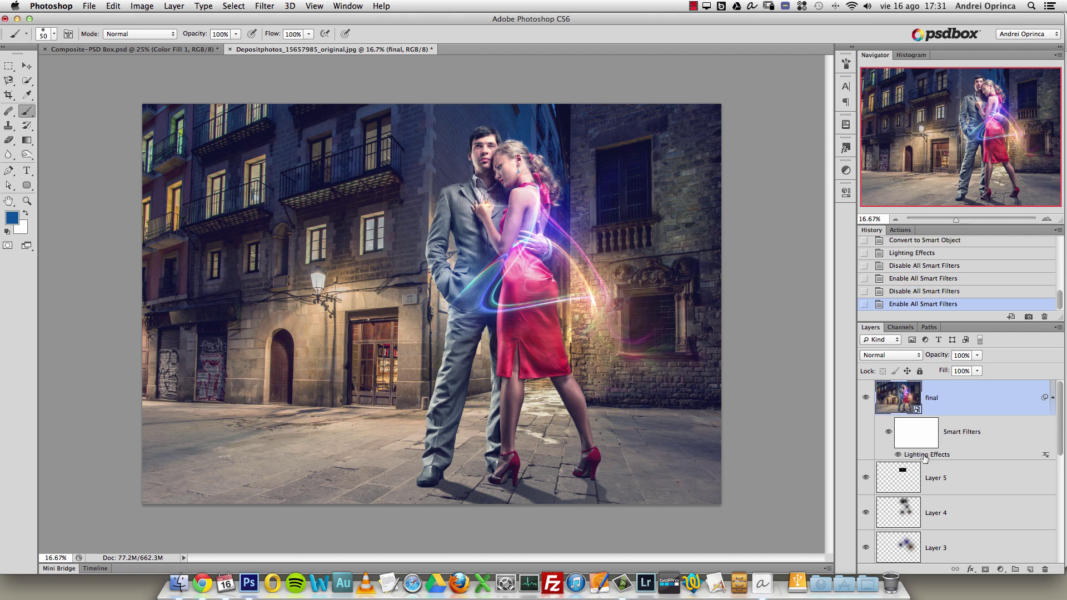
double_click(924, 455)
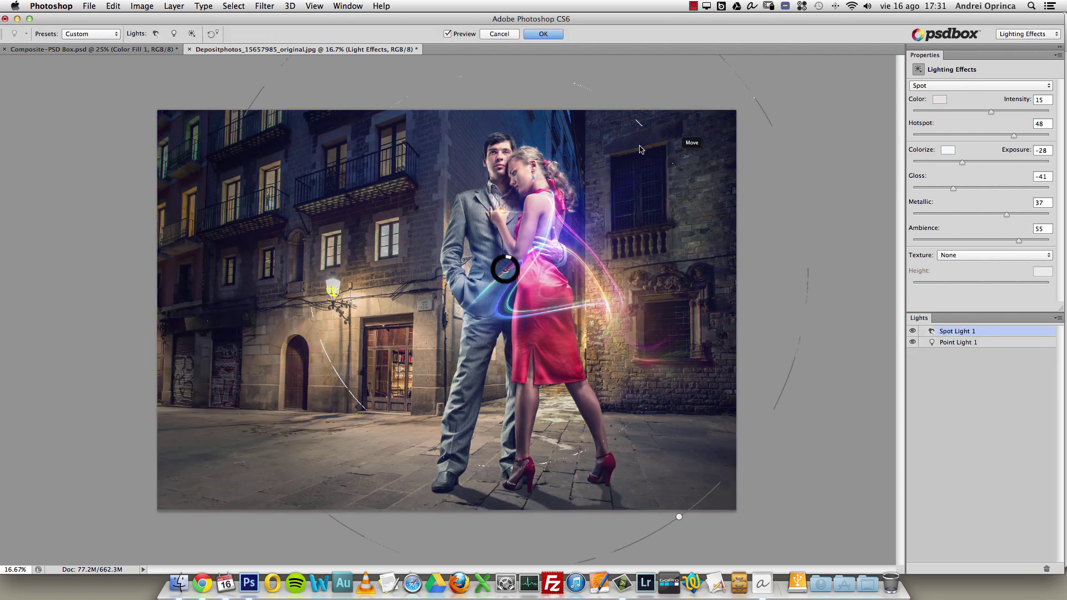
left_click(1045, 569)
left_click(1045, 569)
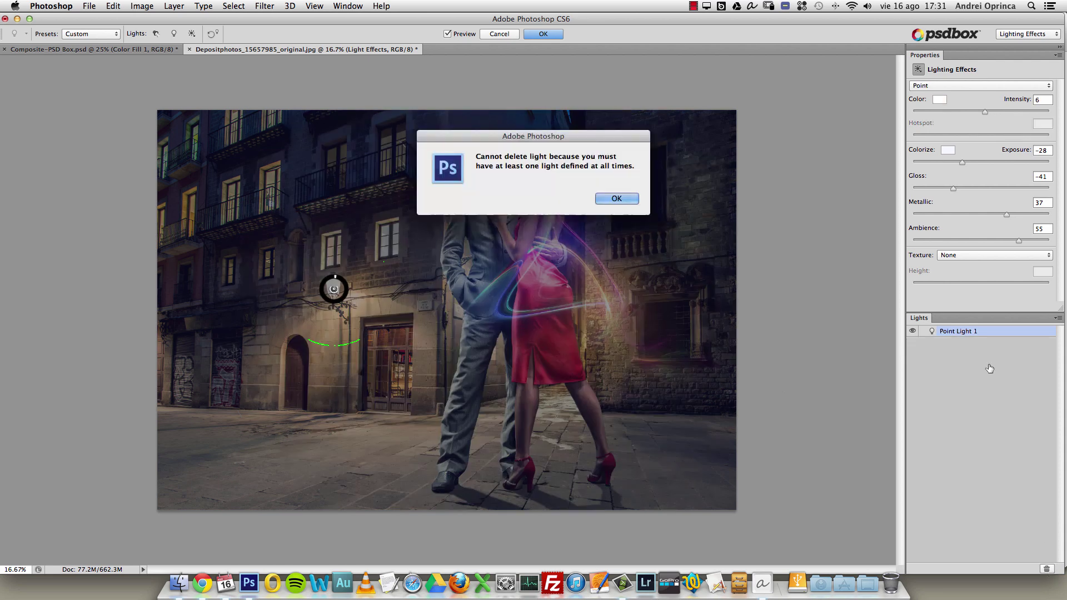
left_click(631, 199)
left_click(978, 85)
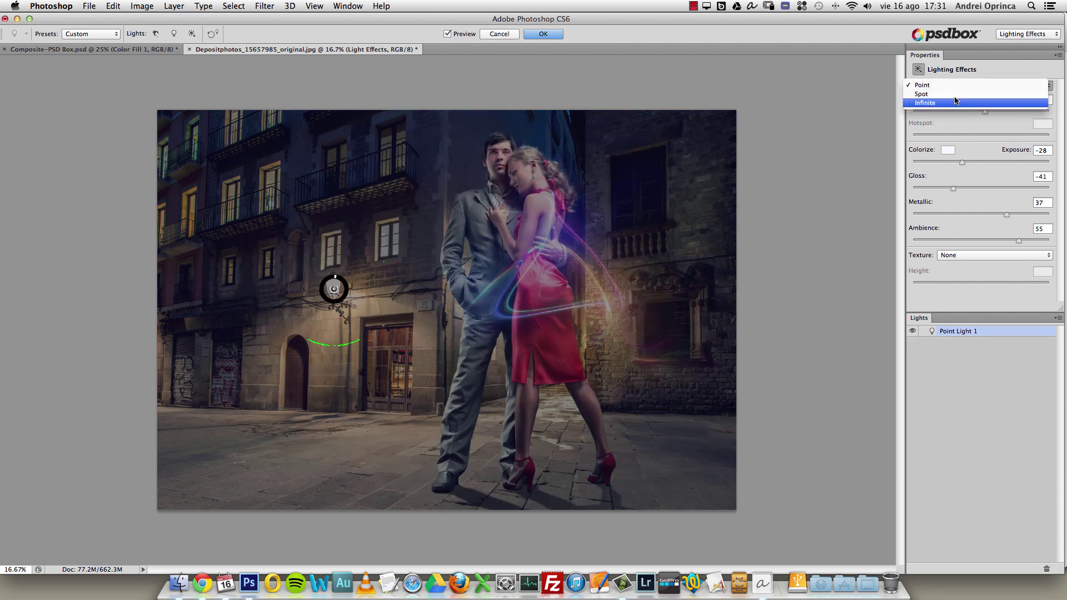
left_click(972, 90)
left_click_drag(336, 288, 445, 307)
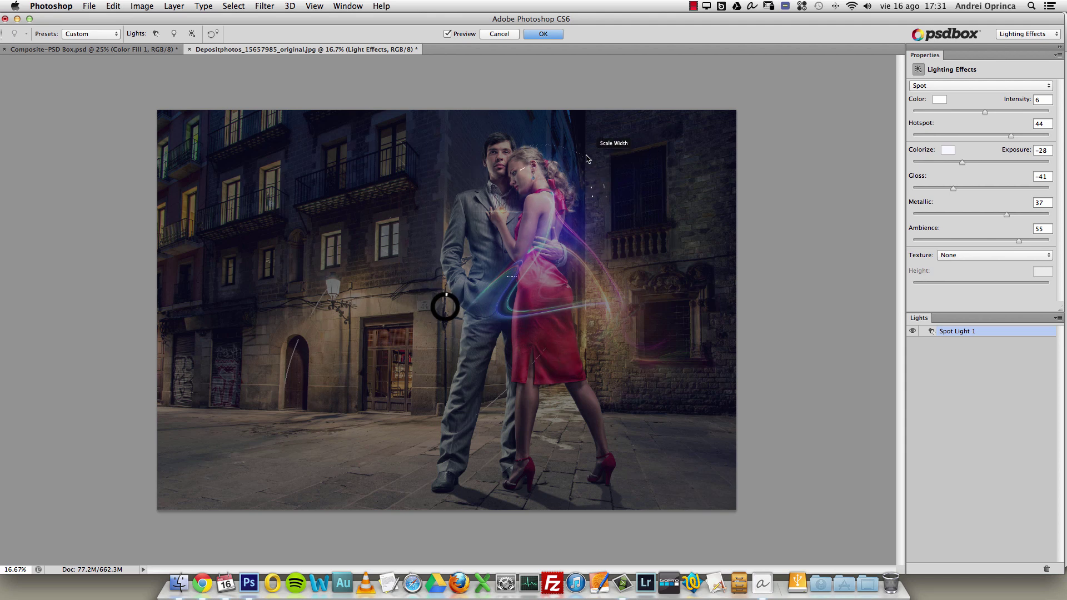
left_click(502, 34)
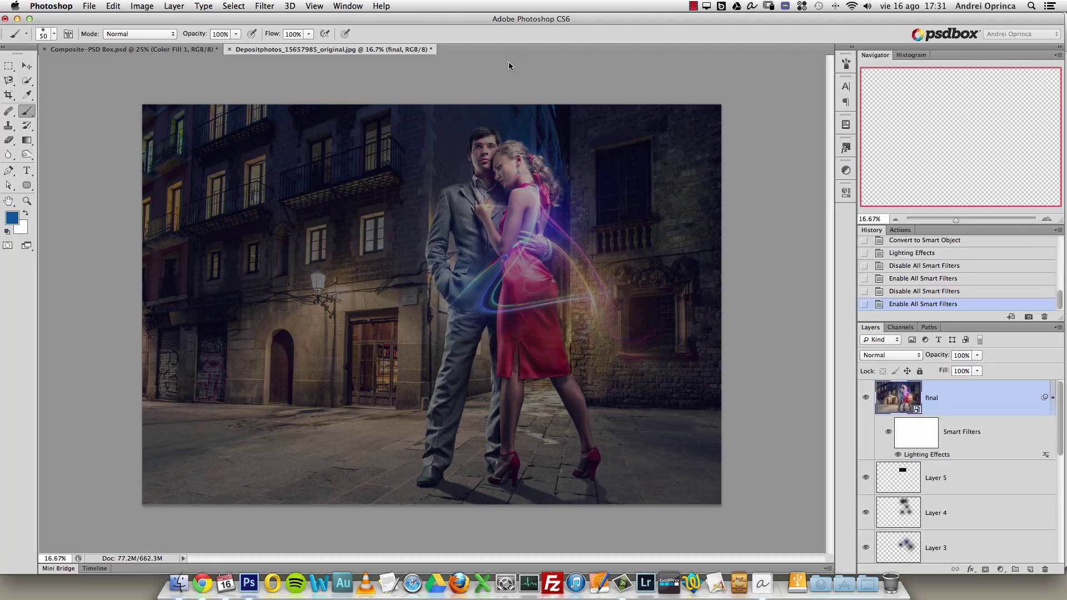
Compare the smart filters off and on once more and delete all smart filters from the final layer.
left_click(889, 432)
left_click(888, 432)
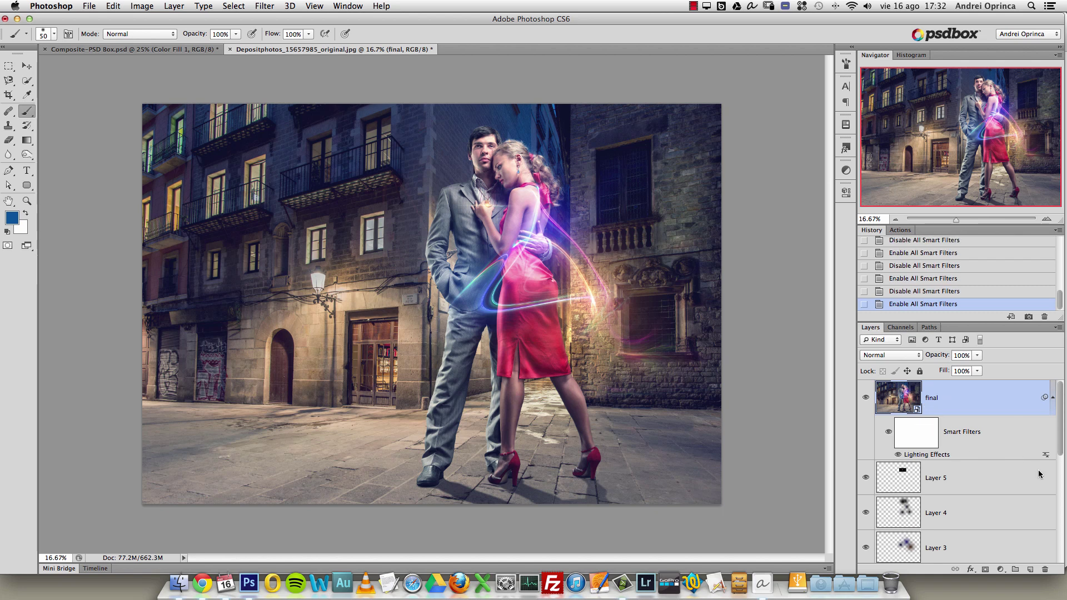
left_click_drag(996, 436, 1044, 569)
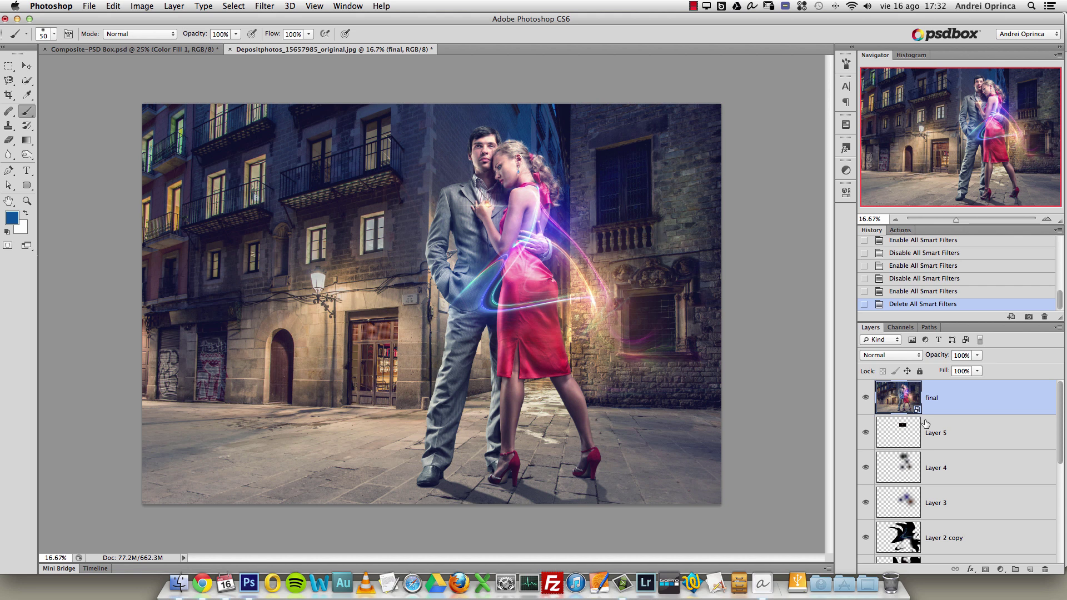
Add a new layer above the final layer and set up a very large soft black brush with 0% hardness.
left_click(1030, 569)
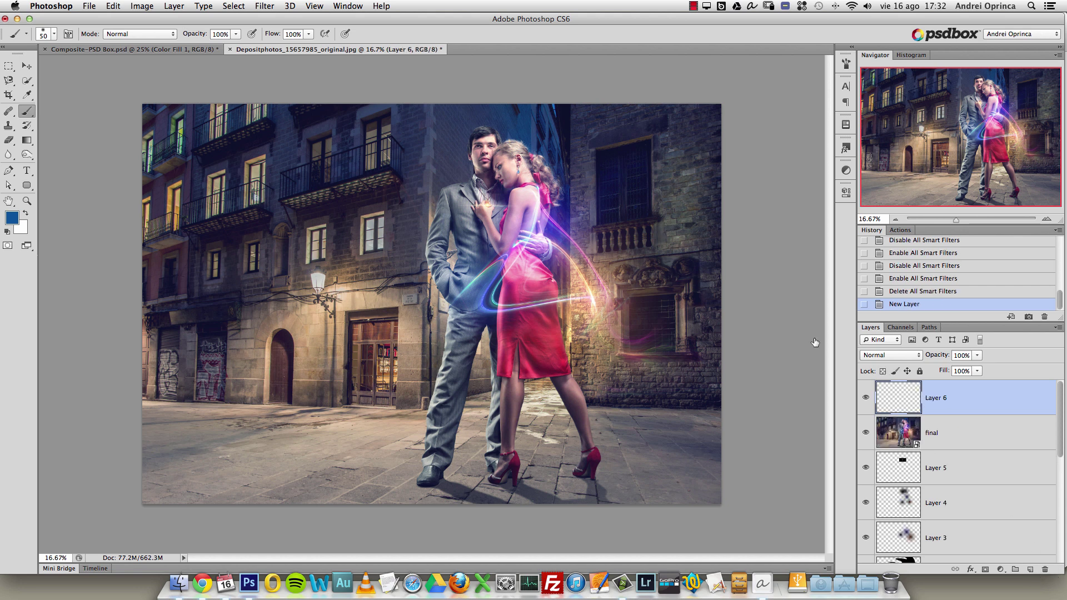
right_click(338, 207)
left_click_drag(351, 242, 444, 242)
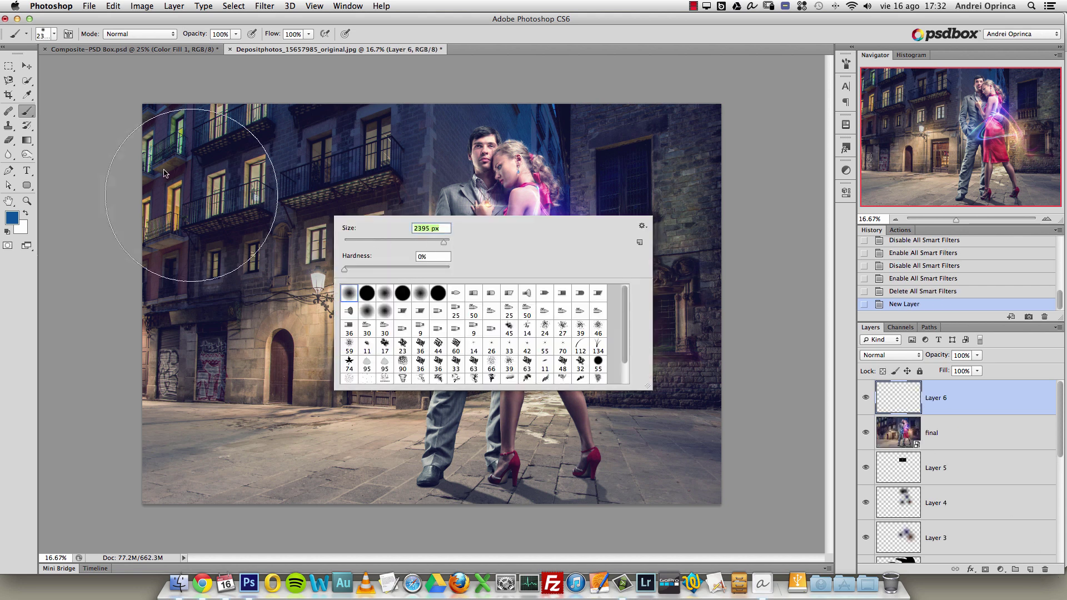
left_click(7, 231)
key("alt+space")
left_click(300, 218, "alt")
left_click(300, 218, "alt")
right_click(349, 230)
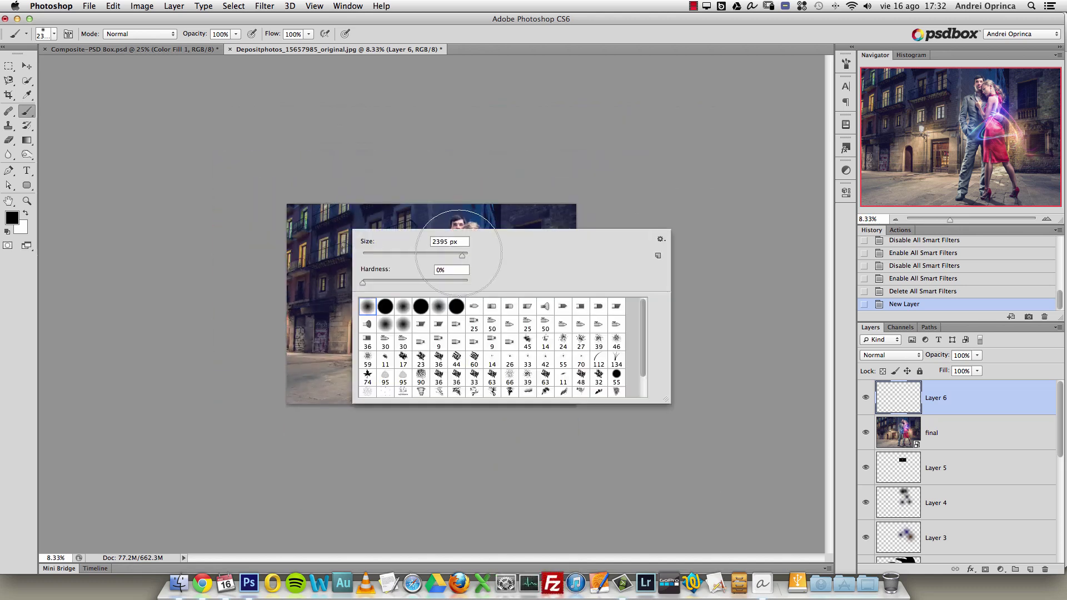
left_click_drag(462, 259, 466, 259)
Set the brush's opacity to 30% and its flow to 11%.
left_click(195, 44)
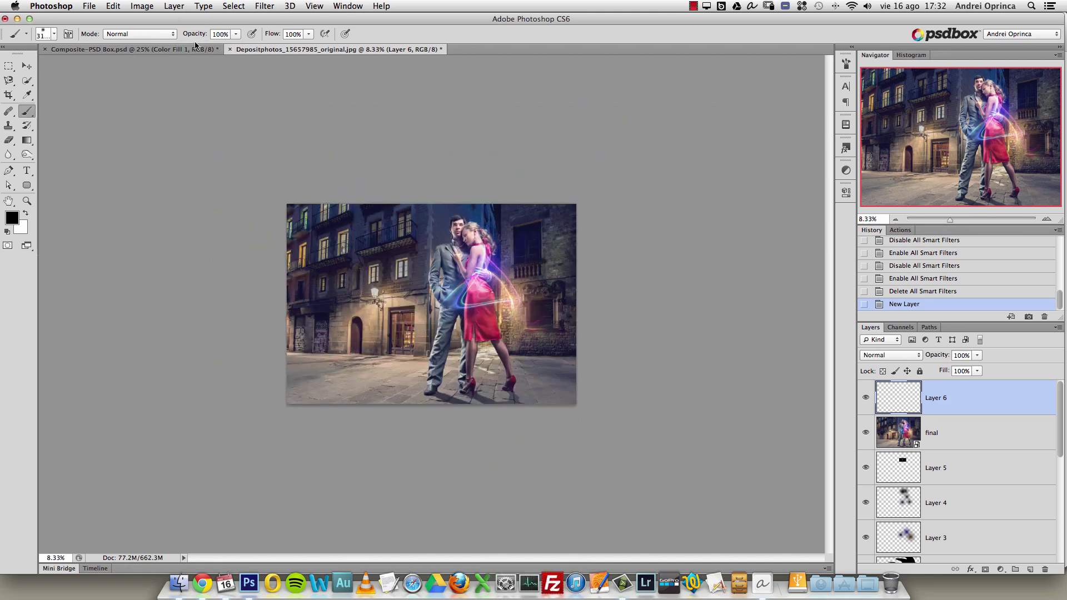
left_click(235, 34)
left_click(310, 34)
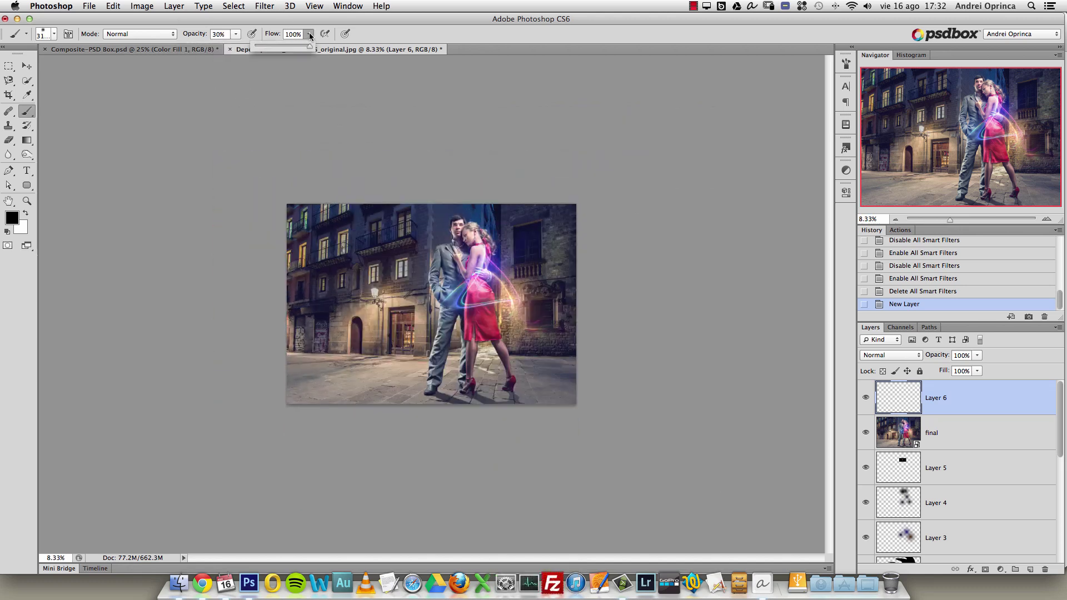
left_click(311, 160)
Paint a soft dark vignette around the edges and corners of the image on the new layer.
left_click_drag(276, 278, 277, 314)
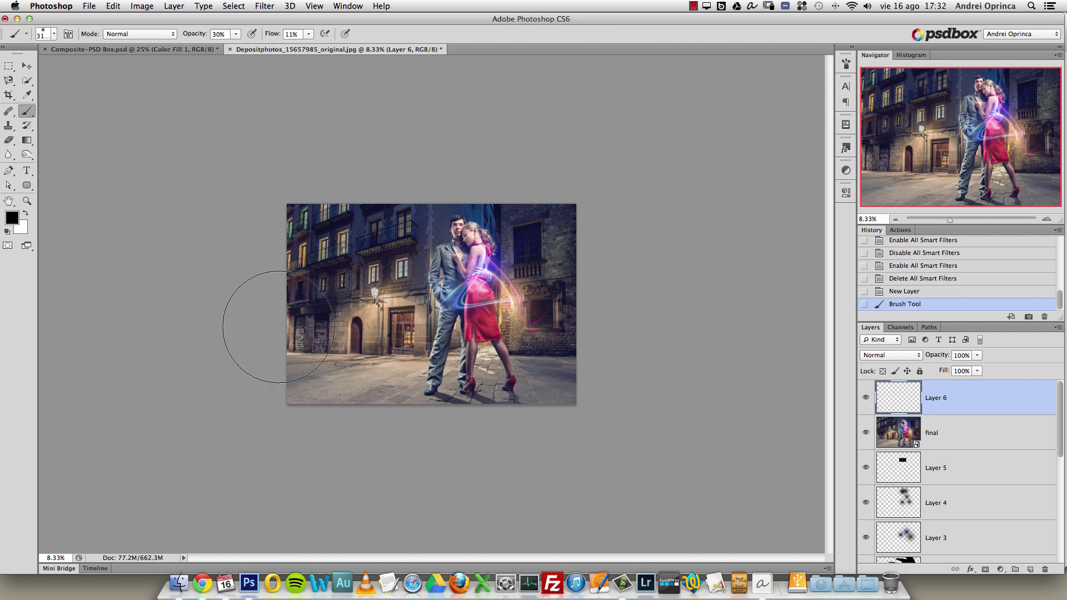
mouse_move(281, 266)
left_mouse_down()
mouse_move(303, 319)
mouse_move(313, 415)
mouse_move(327, 387)
mouse_move(369, 433)
left_mouse_up()
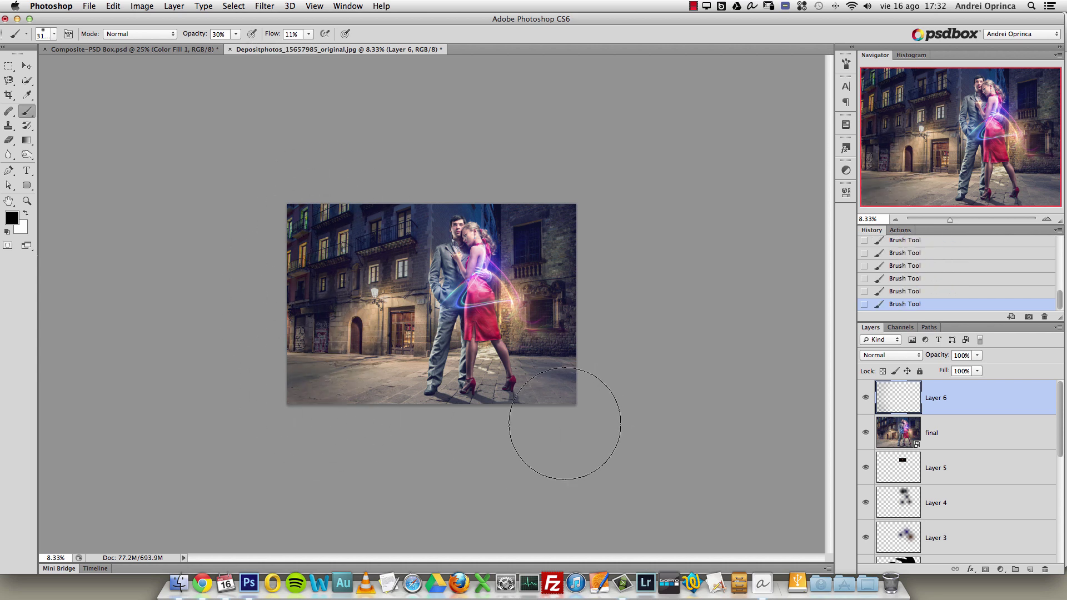
left_click_drag(561, 333, 583, 345)
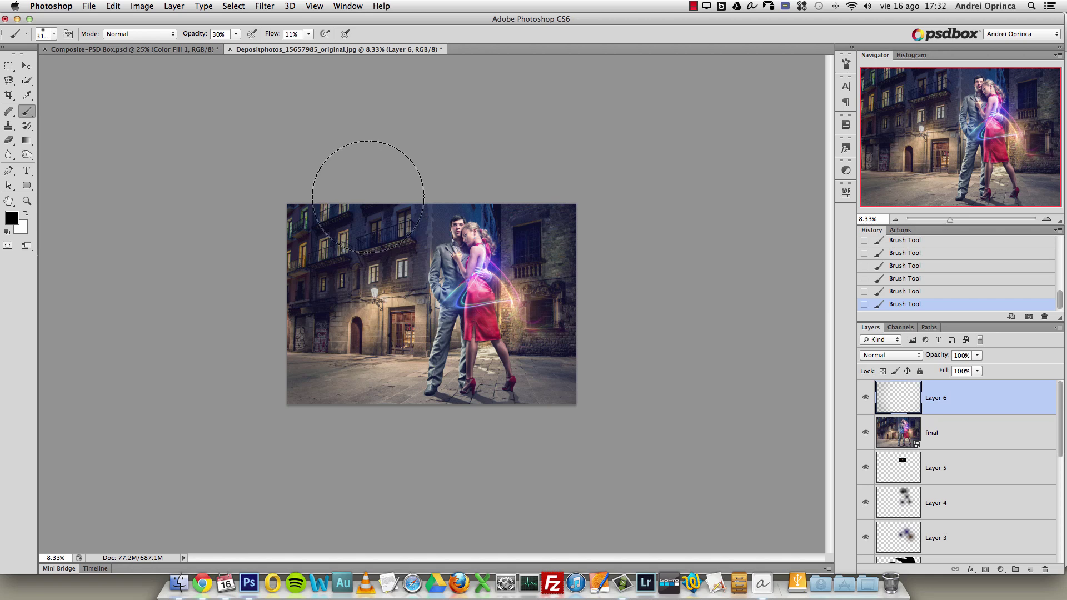
mouse_move(316, 279)
left_mouse_down()
mouse_move(338, 344)
mouse_move(322, 389)
left_mouse_up()
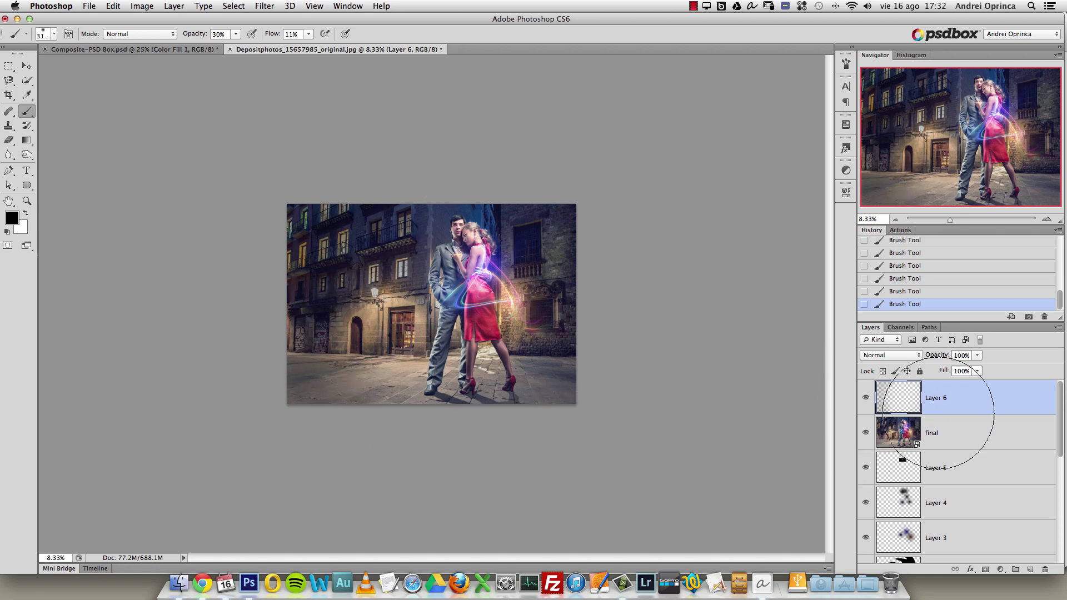
left_click(865, 397)
Shrink the brush and compare the image with the vignette layer off and on.
left_click(391, 273, "super")
left_click(391, 273, "super")
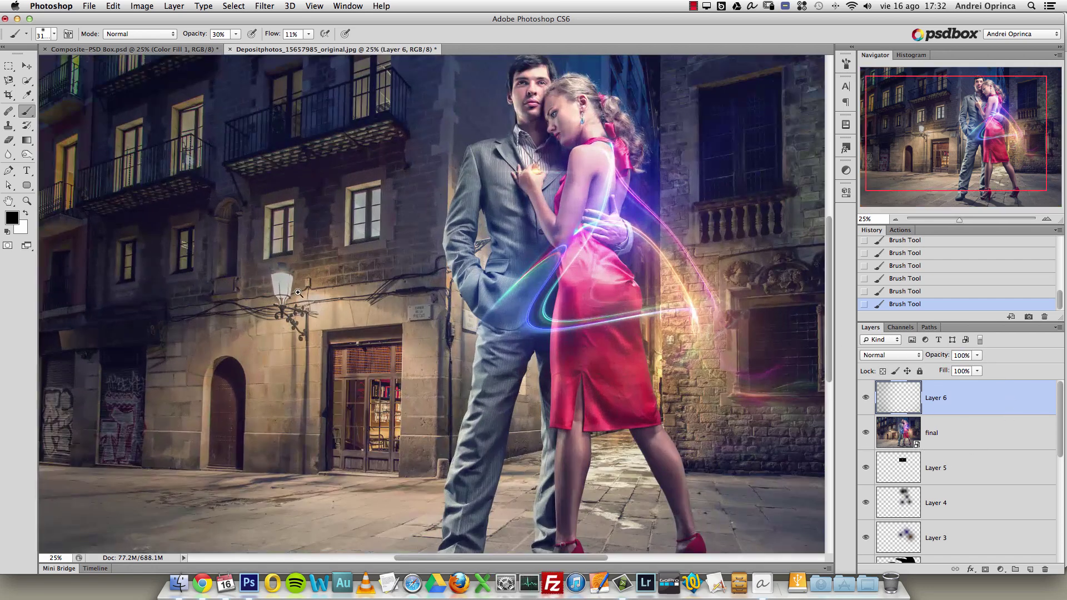
key("bracketleft")
key("bracketleft")
key("bracketleft")
key("bracketleft")
key("bracketleft")
key("bracketleft")
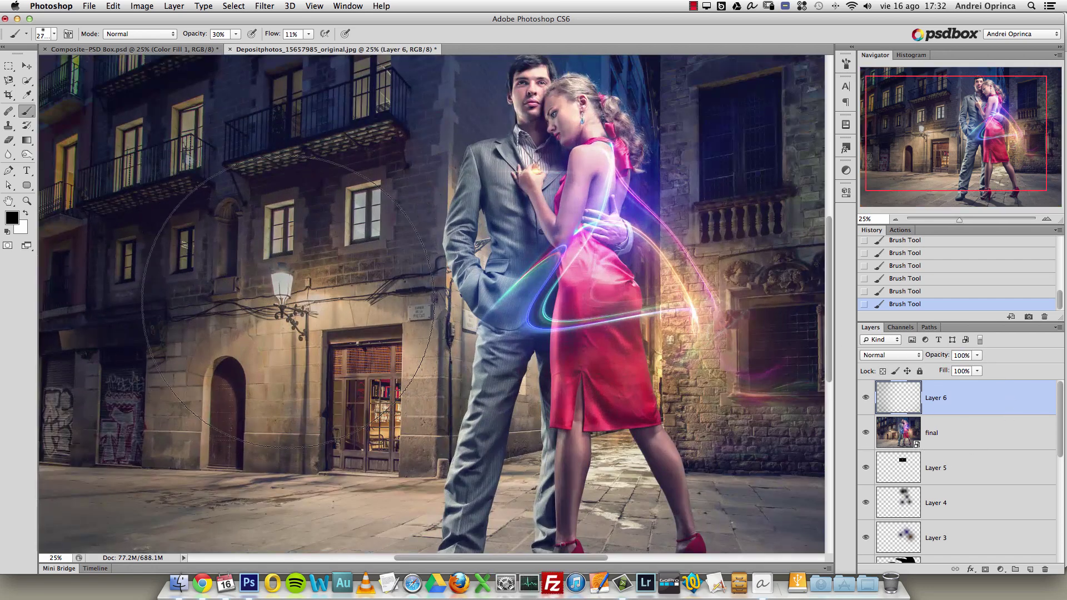
left_click(865, 398)
left_click(865, 397)
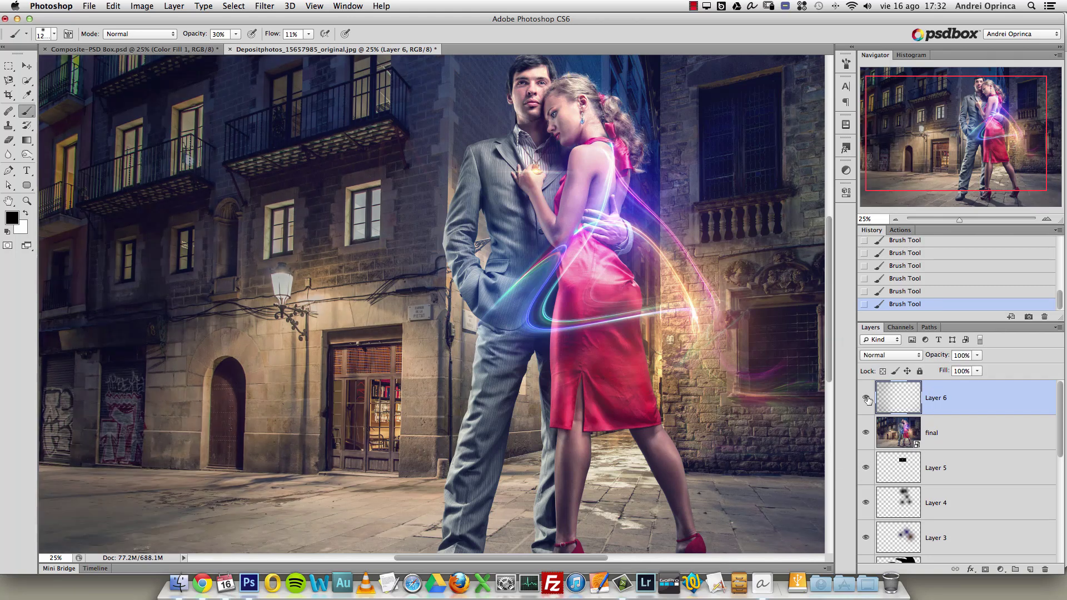
Add a new layer above the vignette with the Screen blending mode and size the brush for a glow around the street lamp.
left_click(1028, 569)
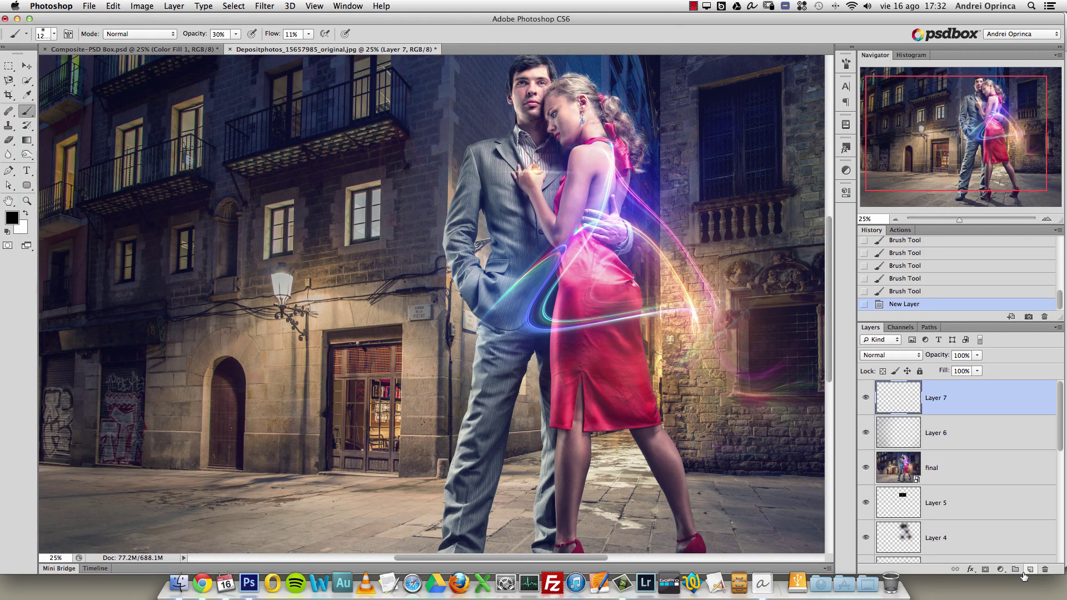
key("bracketleft")
key("bracketleft")
key("bracketleft")
key("bracketleft")
key("bracketleft")
left_click(891, 355)
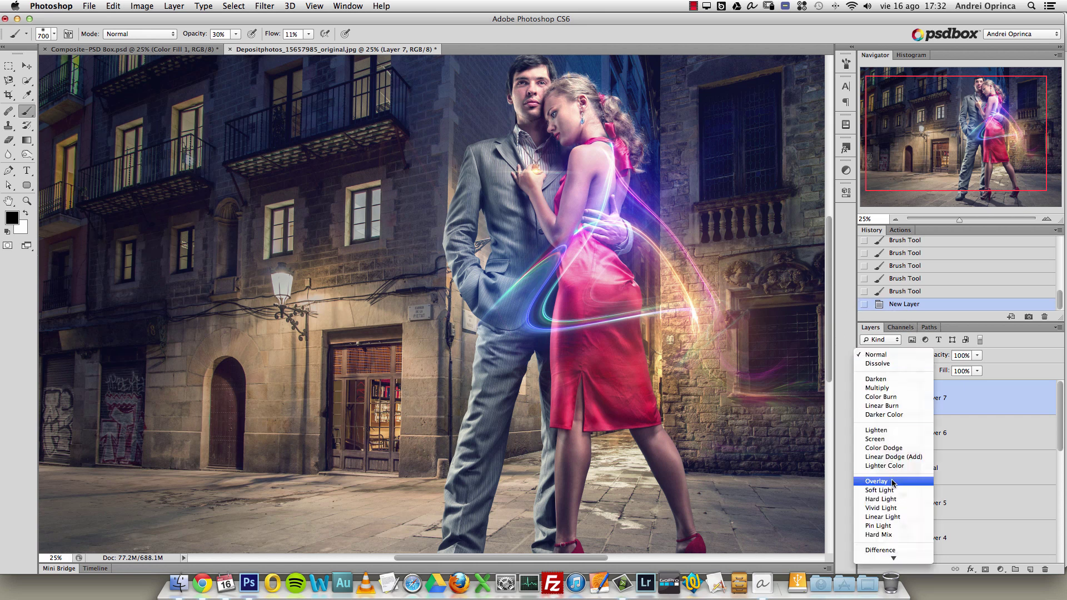
left_click(882, 439)
key("bracketright")
key("bracketright")
key("bracketright")
key("bracketright")
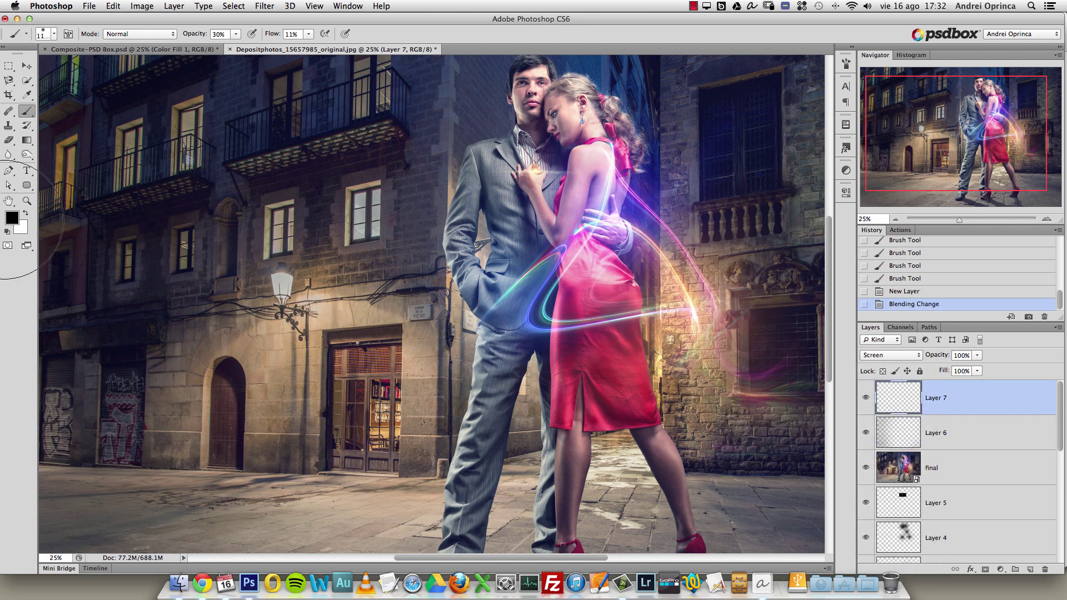
Choose a light tan brush colour and set the brush's opacity and flow to 100%.
left_click(11, 217)
left_click(828, 368)
left_click_drag(744, 251, 716, 258)
left_click(932, 233)
left_click(236, 34)
left_click(308, 33)
left_click_drag(308, 46, 416, 58)
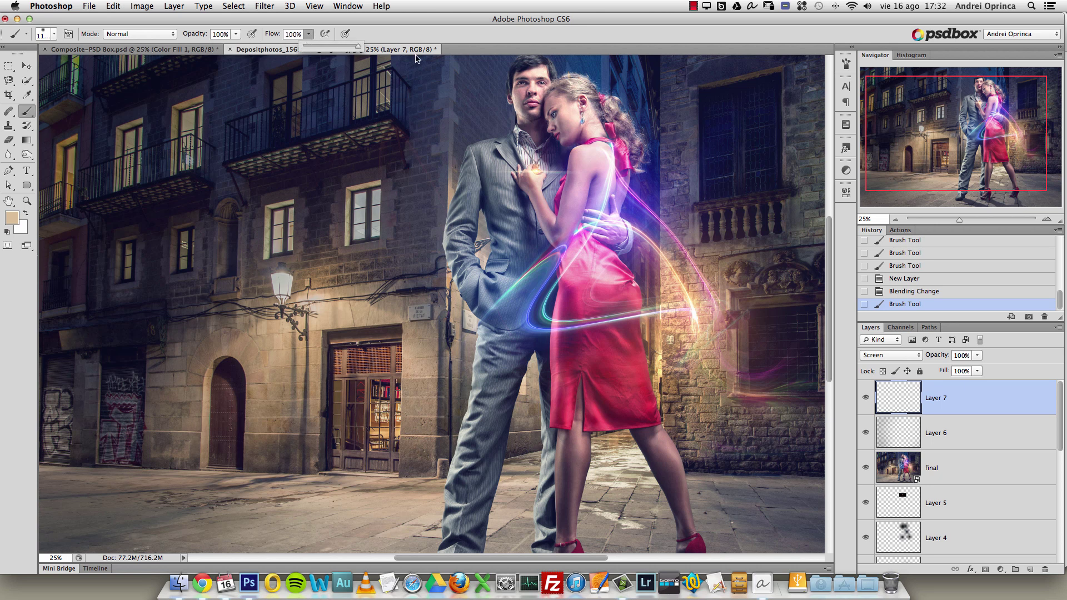
Undo a first light tan glow on the street lamp and paint the glow again in the colour 998b77.
left_click(280, 281)
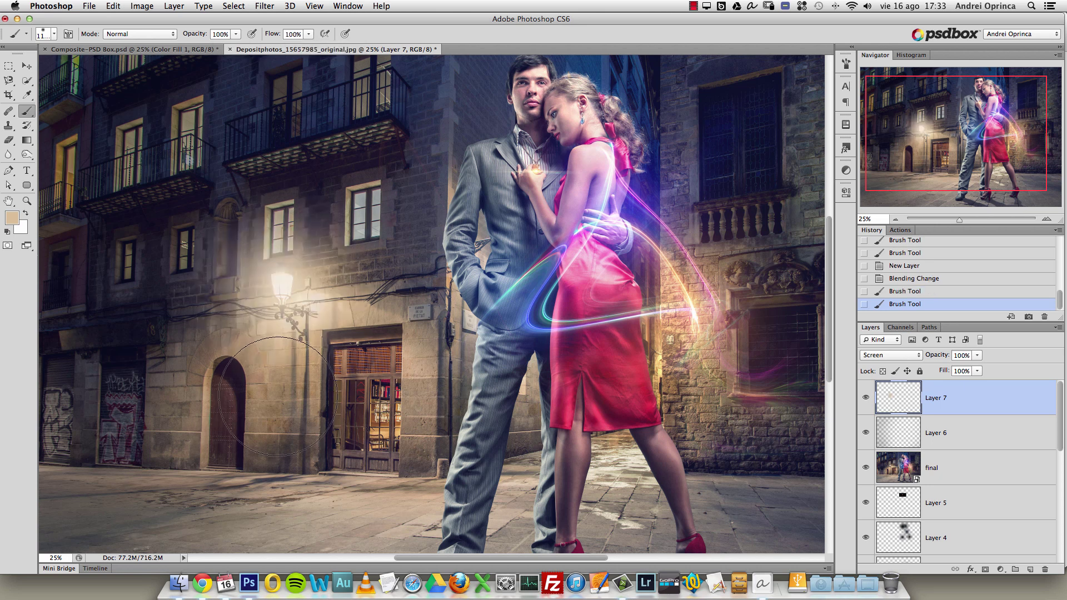
key("super+z")
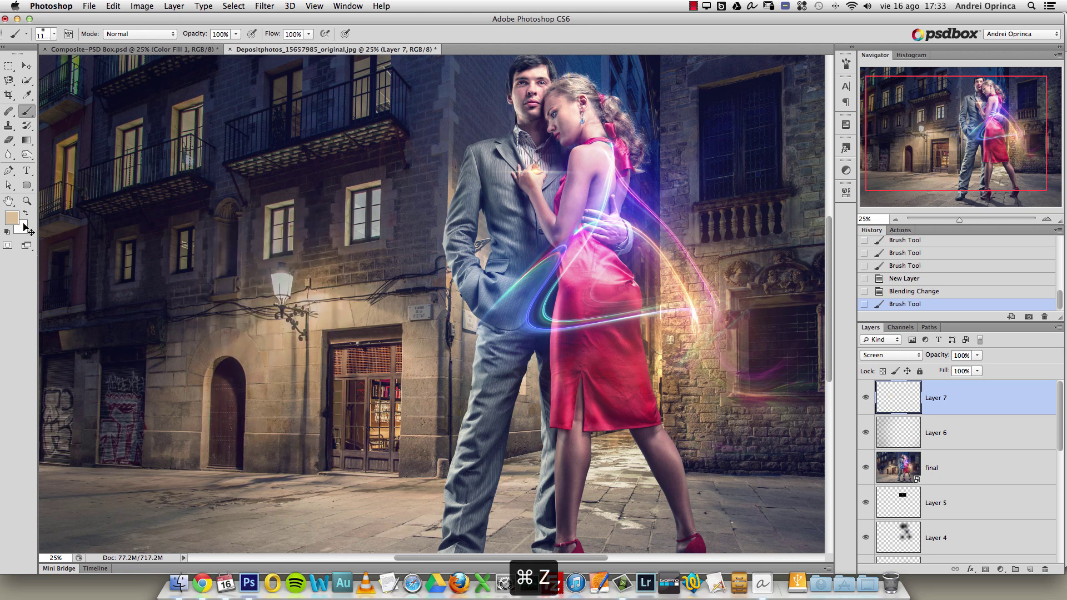
left_click(11, 217)
left_click(754, 286)
left_click_drag(756, 290, 704, 296)
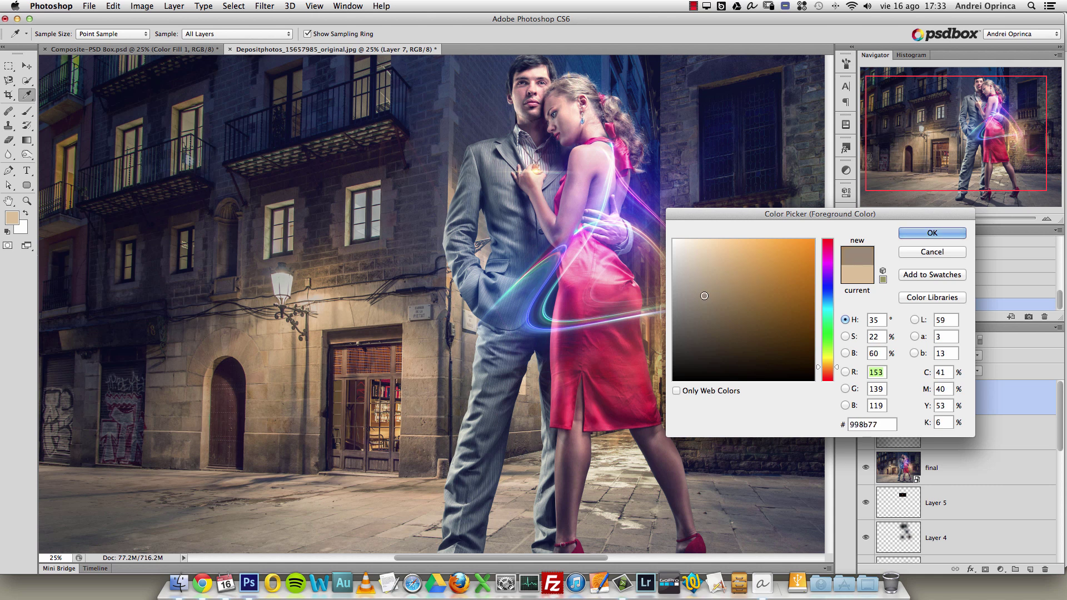
left_click(932, 232)
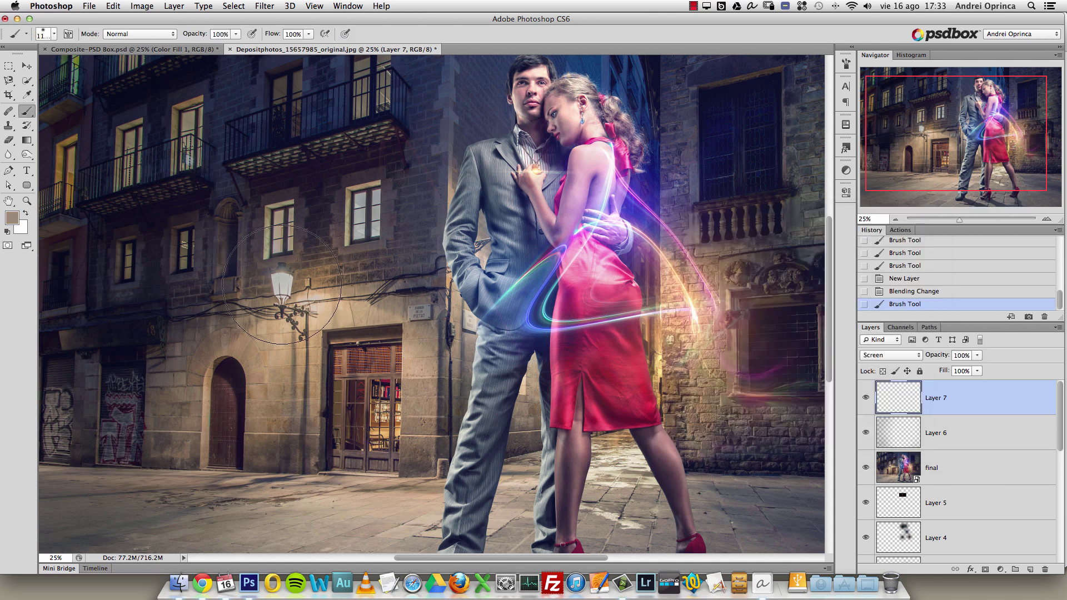
left_click(277, 292)
Choose a lighter cream shade of the current tan as the brush colour.
left_click(12, 217)
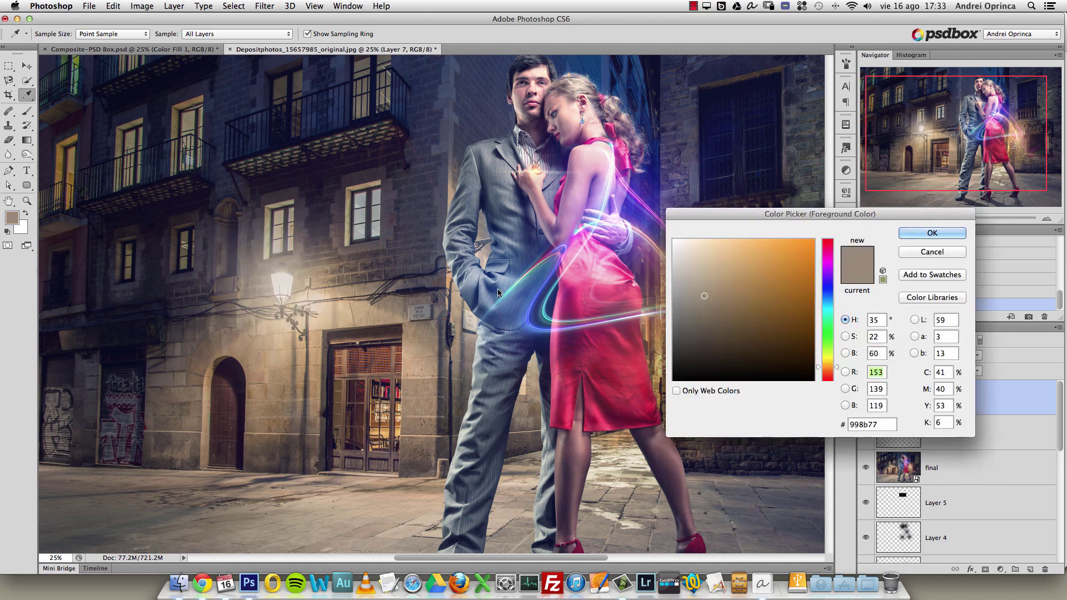
left_click_drag(690, 258, 700, 248)
key("Return")
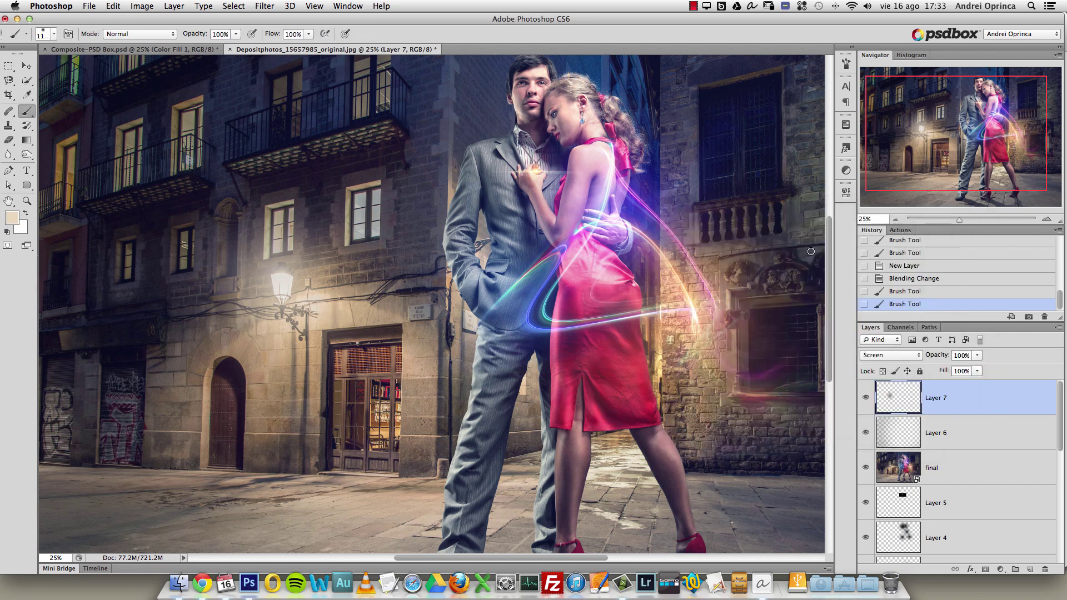
Enlarge the brush to about 300–400 px and dab a brighter cream glow onto the street lamp.
left_click(295, 284, "alt")
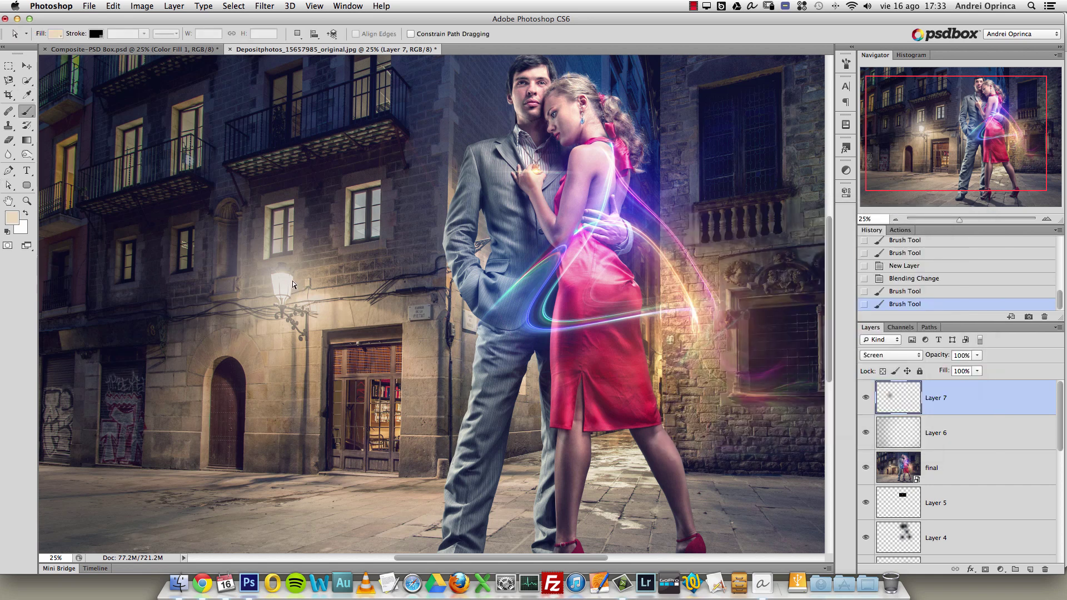
key("bracketright")
key("bracketright")
key("bracketright")
key("bracketright")
key("bracketright")
key("bracketright")
key("bracketright")
key("bracketright")
key("bracketright")
key("bracketright")
key("bracketright")
key("bracketright")
key("bracketright")
key("bracketright")
key("bracketright")
key("bracketright")
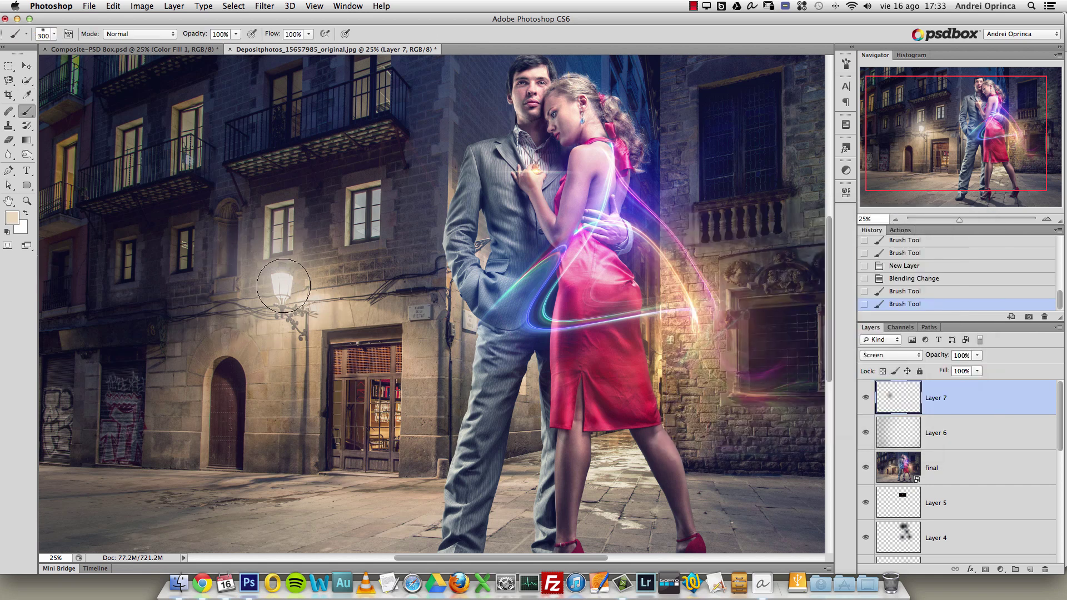
left_click(283, 284)
left_click(281, 291)
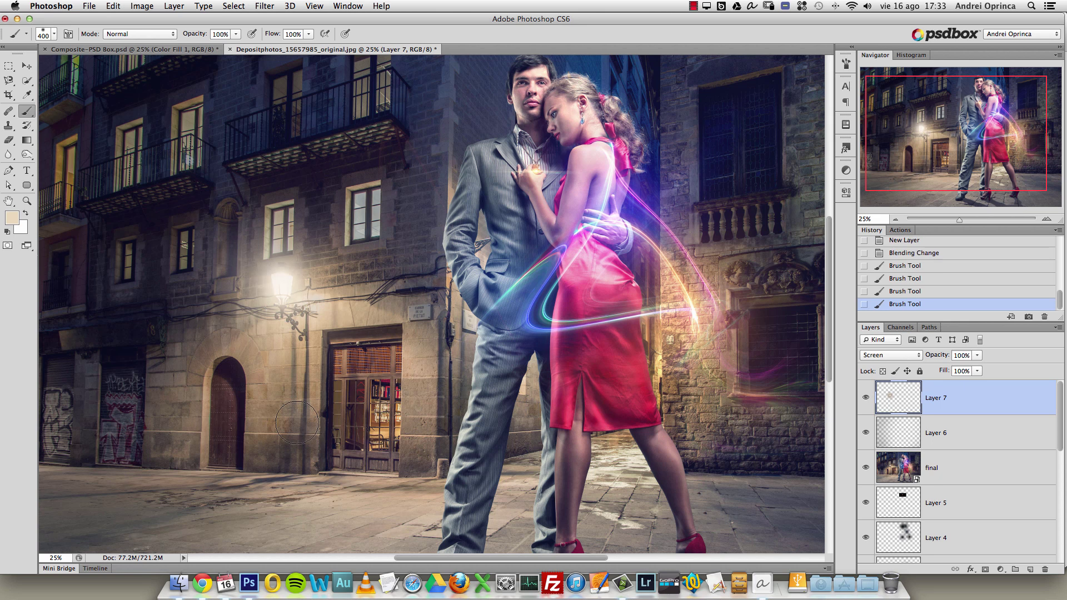
key("alt+space")
left_click(311, 301, "alt")
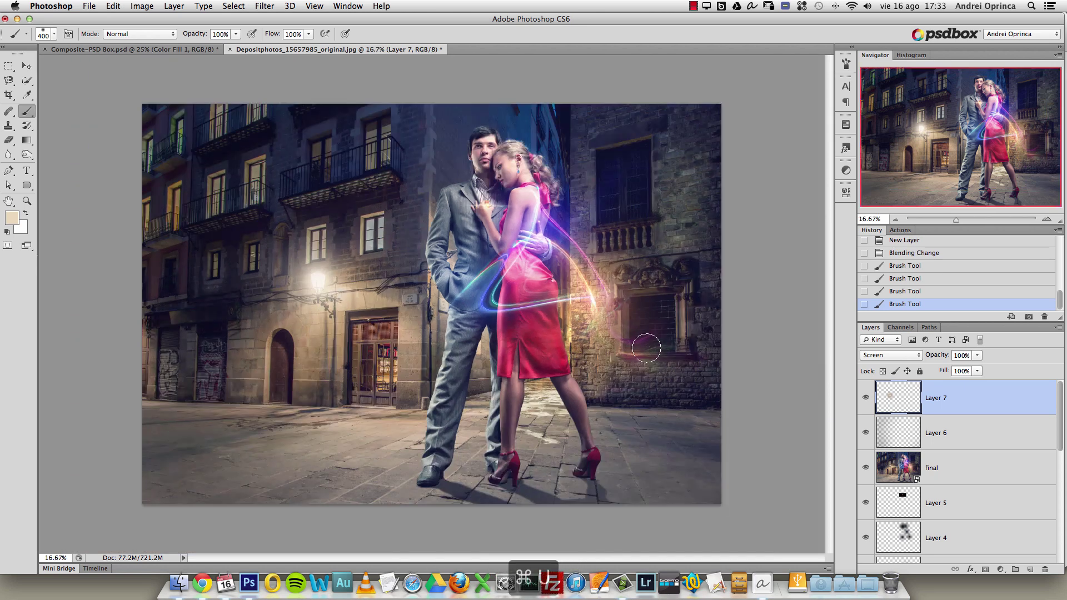
Adjust the colour of the lamp glow layer with Hue/Saturation.
key("super+u")
left_click_drag(845, 274, 839, 305)
left_click(973, 185)
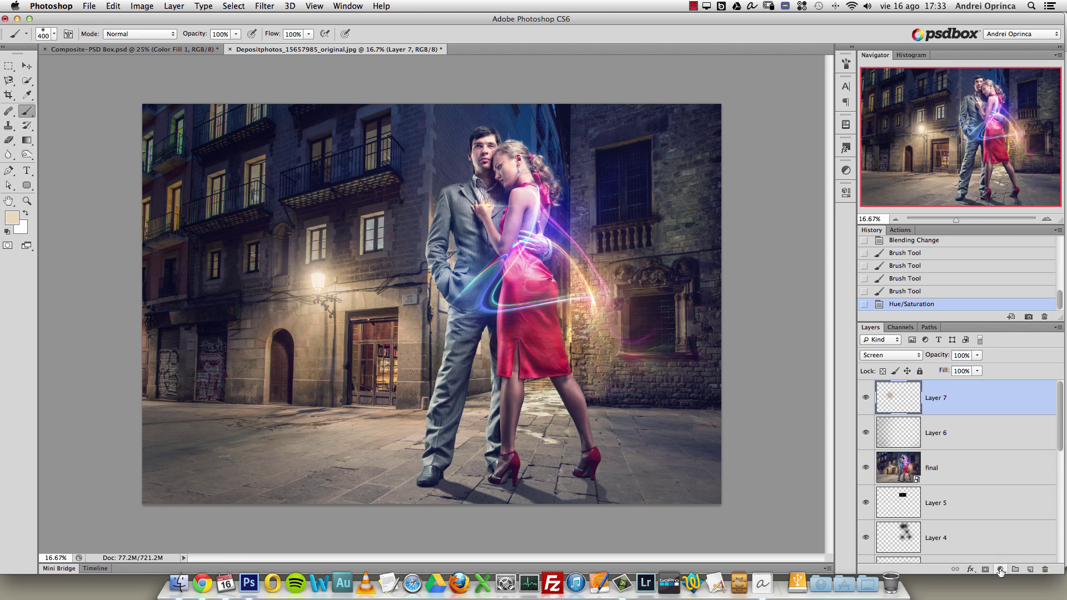
Add a Color Balance adjustment layer and adjust the cyan-red and yellow-blue balance of the shadows.
left_click(1000, 569)
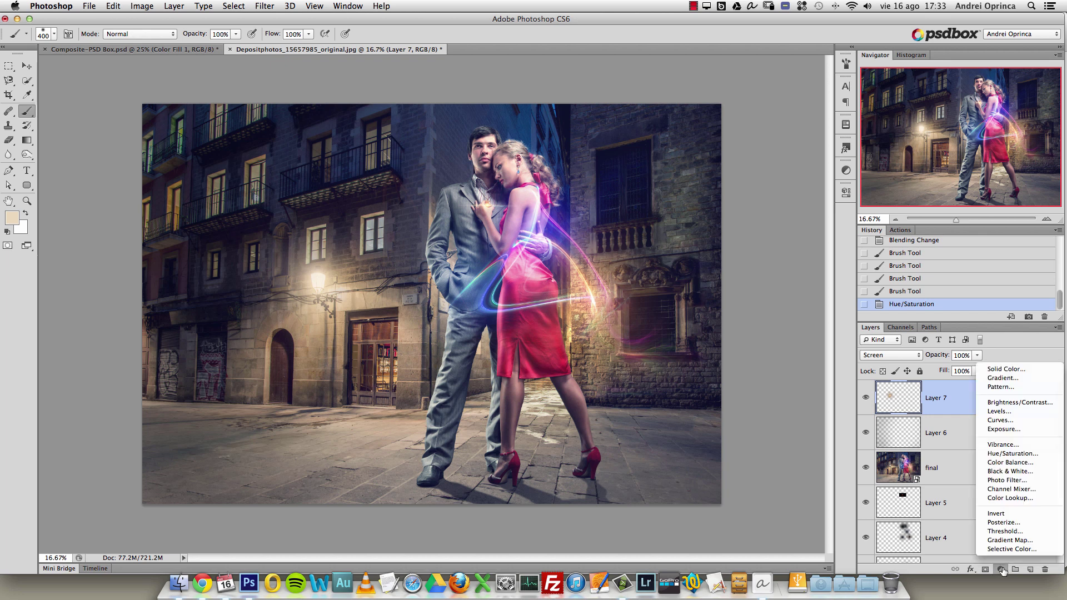
left_click(1010, 462)
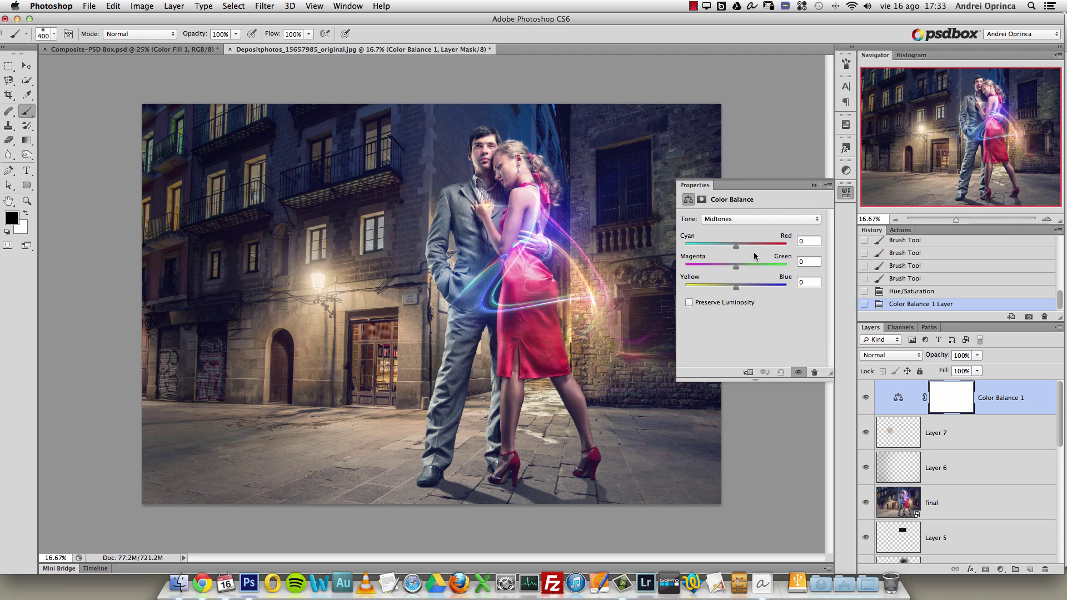
left_click_drag(726, 250, 736, 250)
left_click(730, 219)
left_click(730, 210)
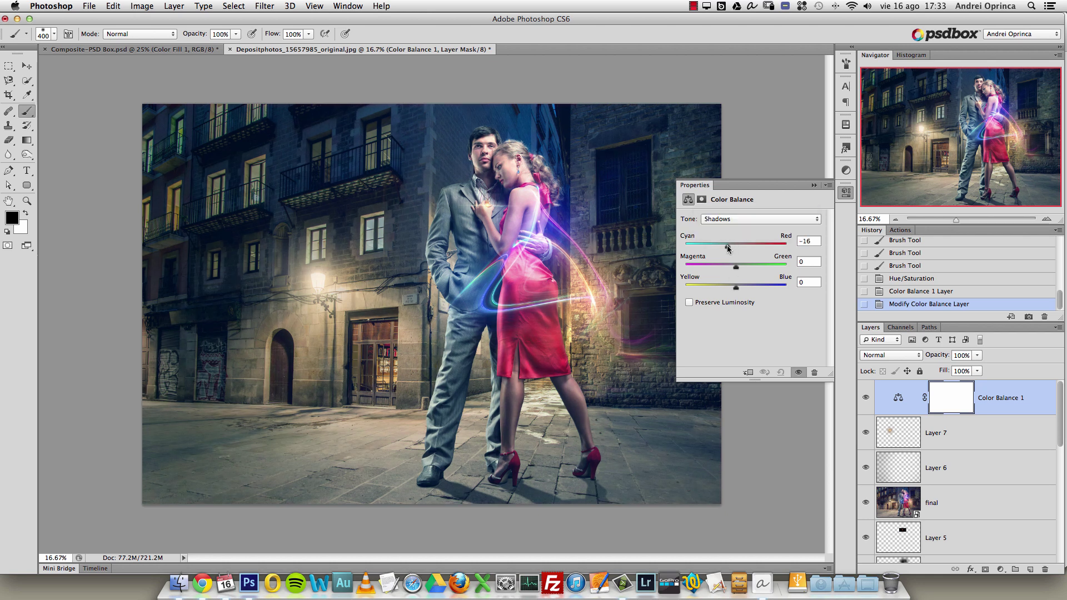
left_click_drag(735, 248, 735, 247)
left_click_drag(732, 288, 733, 289)
Set the Color Balance midtones to +5, -10, -8 and the highlights to -7, +3, +2.
left_click(728, 218)
left_click(731, 228)
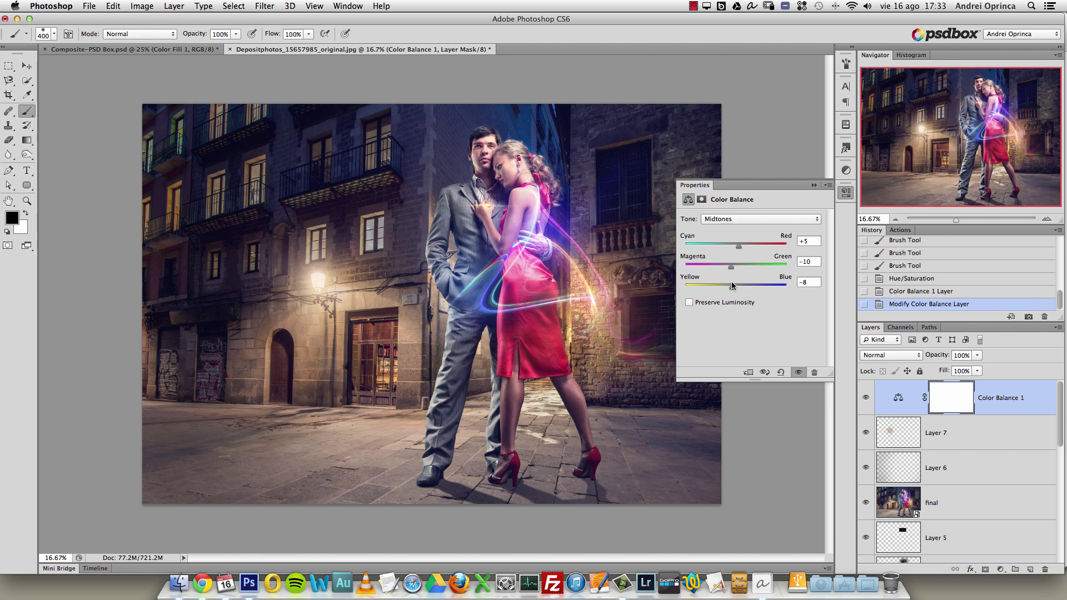
left_click(738, 218)
left_click(739, 227)
left_click_drag(726, 244, 734, 245)
left_click_drag(736, 289, 740, 288)
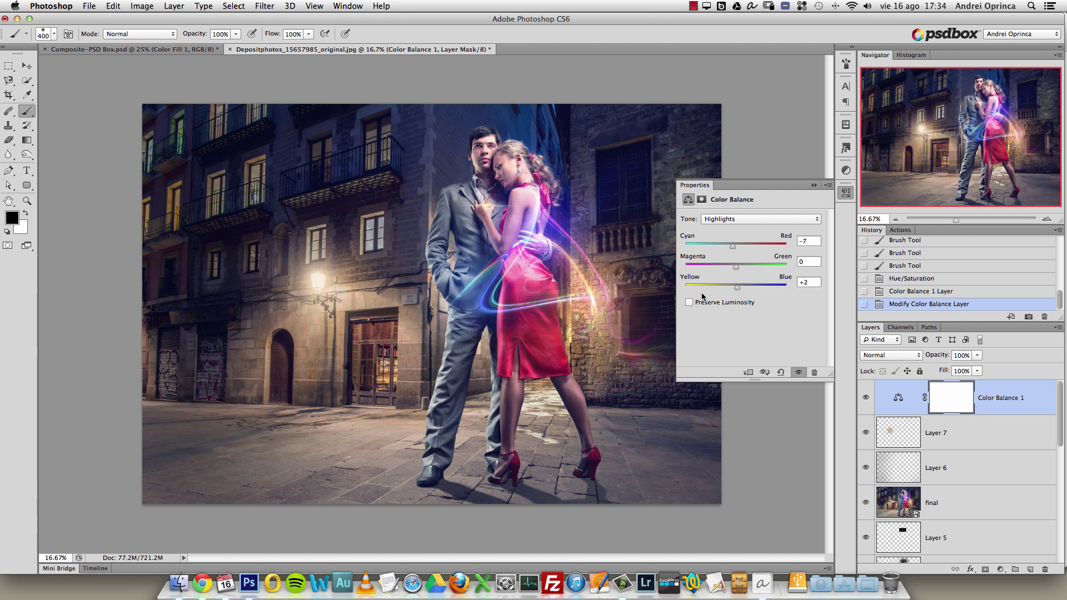
left_click_drag(740, 268, 741, 269)
Reduce the Color Balance midtones to +1 for cyan-red and -5 for magenta-green.
left_click(750, 219)
left_click(740, 219)
left_click(740, 218)
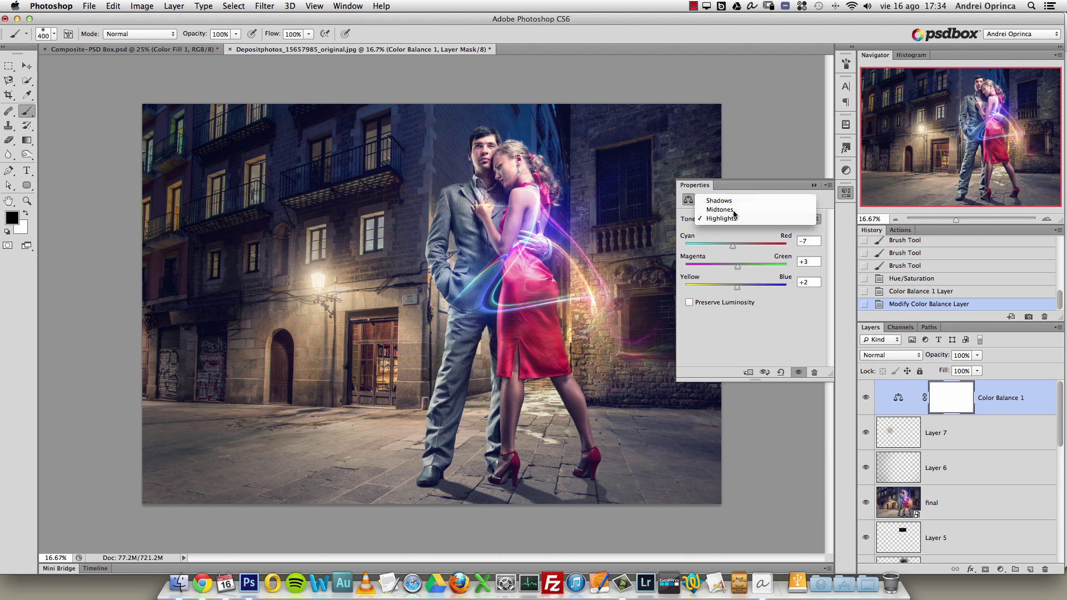
left_click(734, 214)
left_click_drag(739, 268, 736, 268)
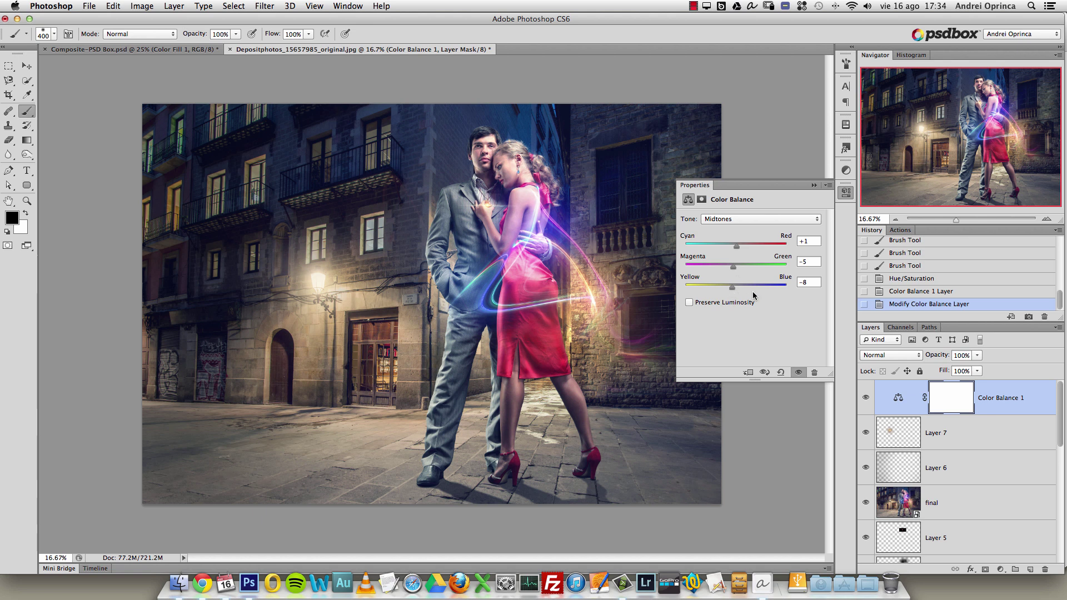
Set the highlights' magenta-green value to +2 and compare the image with the Color Balance layer off and on.
left_click(768, 220)
left_click(742, 231)
left_click(866, 398)
left_click(866, 398)
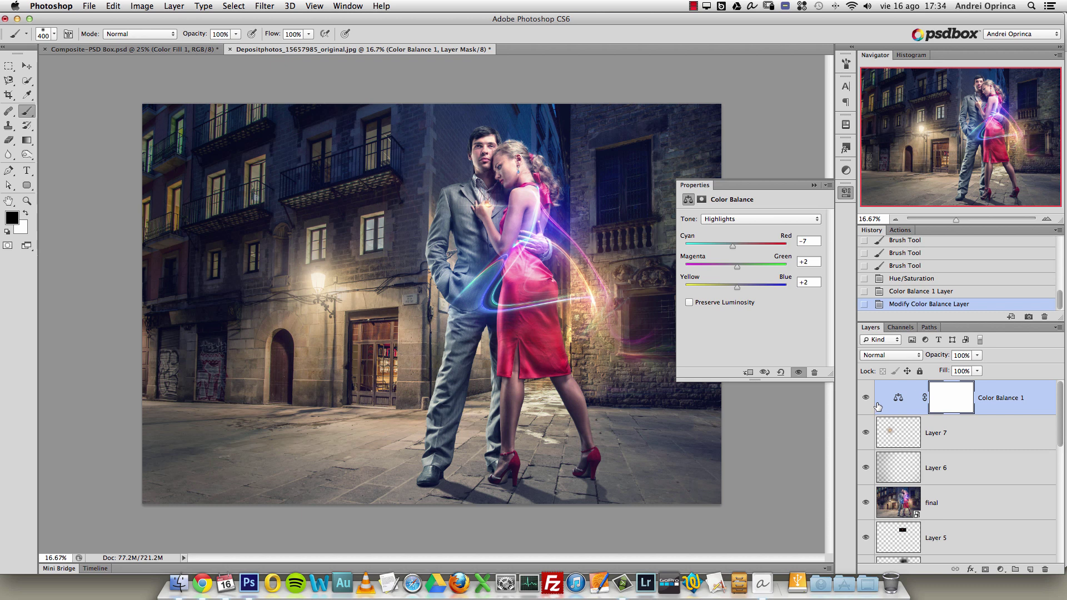
left_click(689, 303)
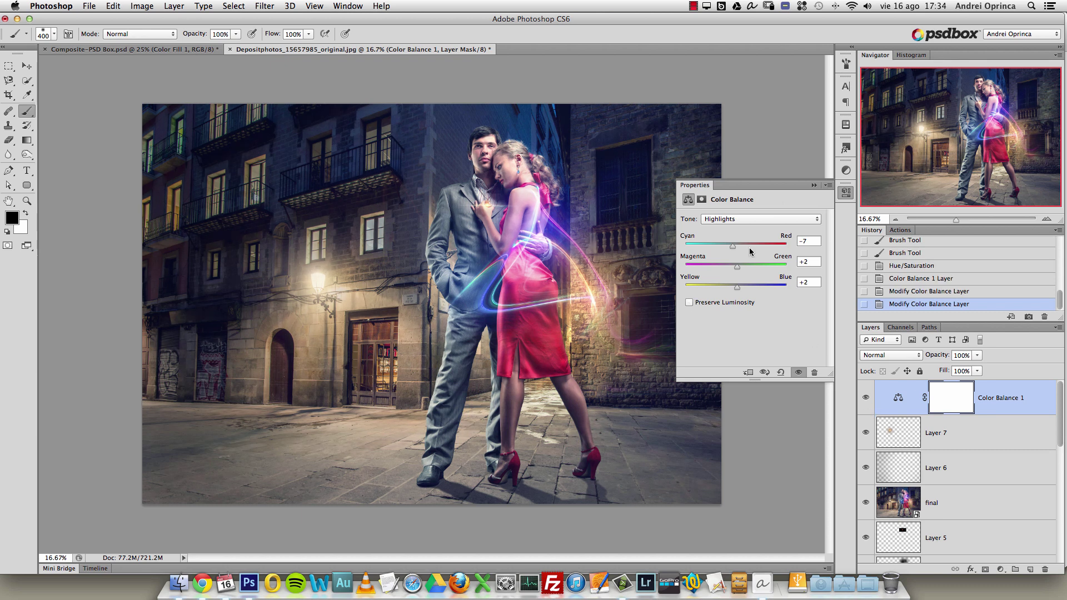
left_click(814, 185)
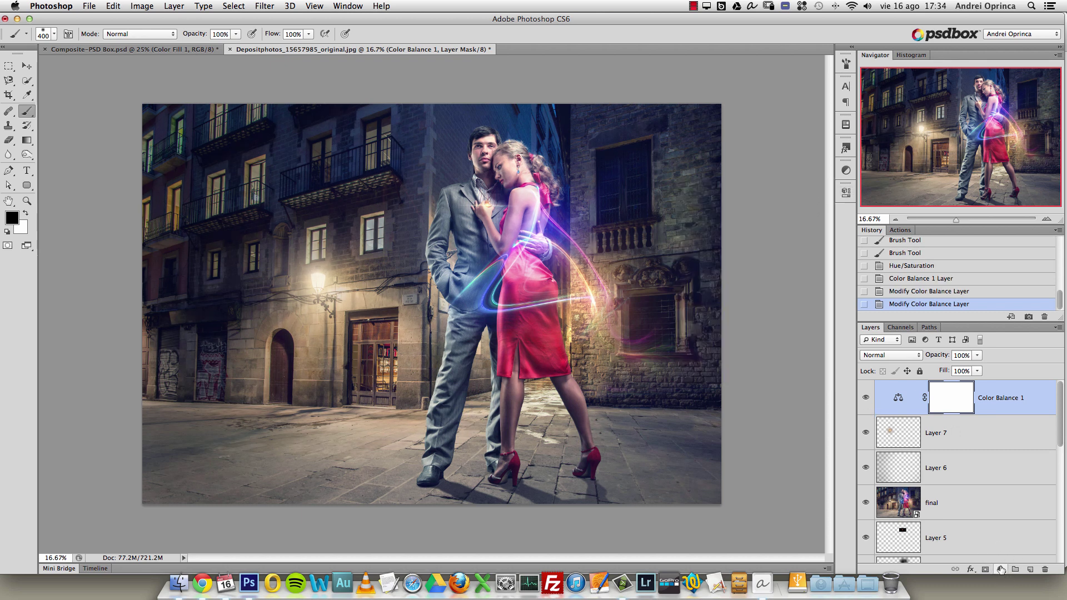
Add a Gradient Map adjustment layer using the preset gradient from violet to orange.
left_click(1000, 569)
left_click(1006, 540)
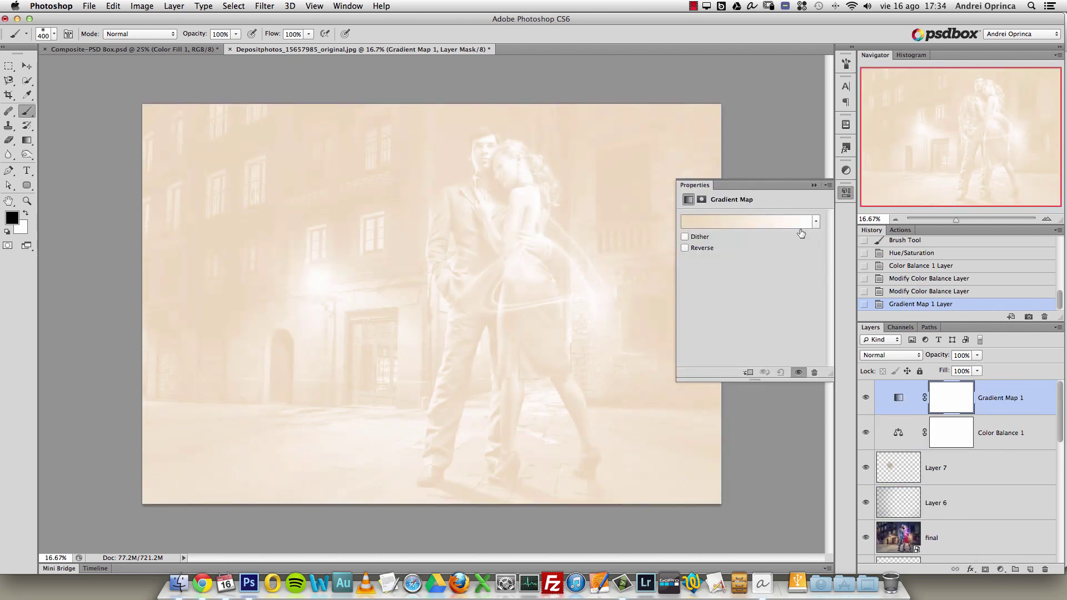
left_click(800, 227)
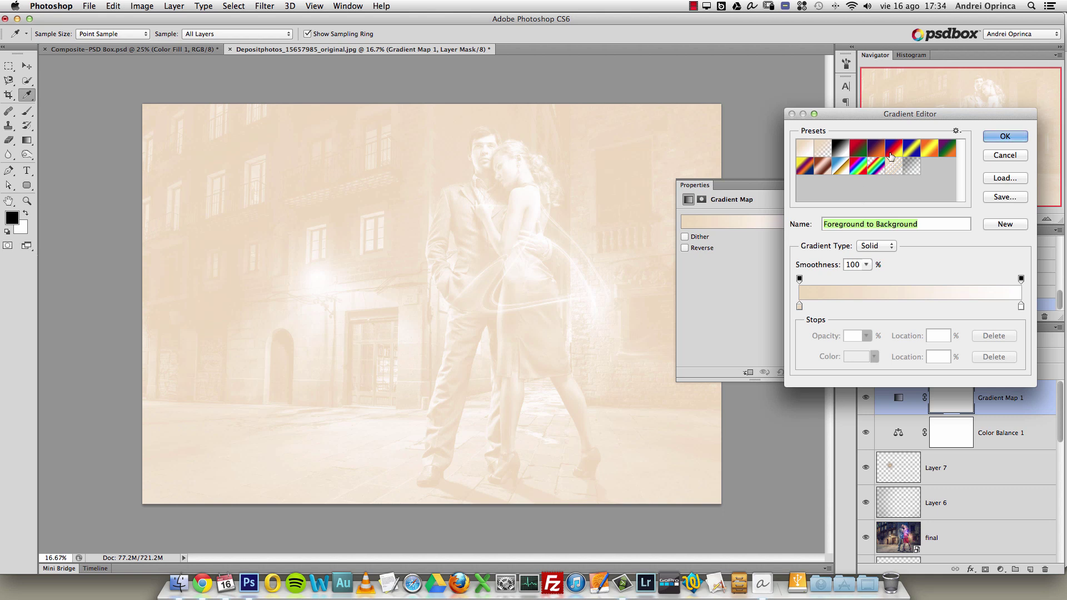
left_click(890, 154)
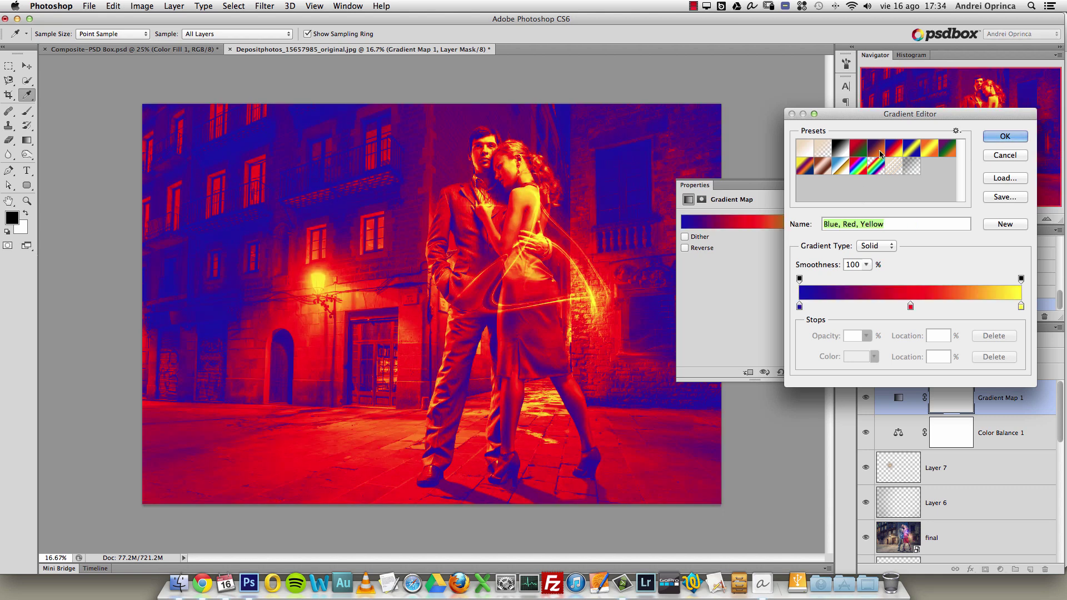
left_click(878, 153)
left_click(986, 137)
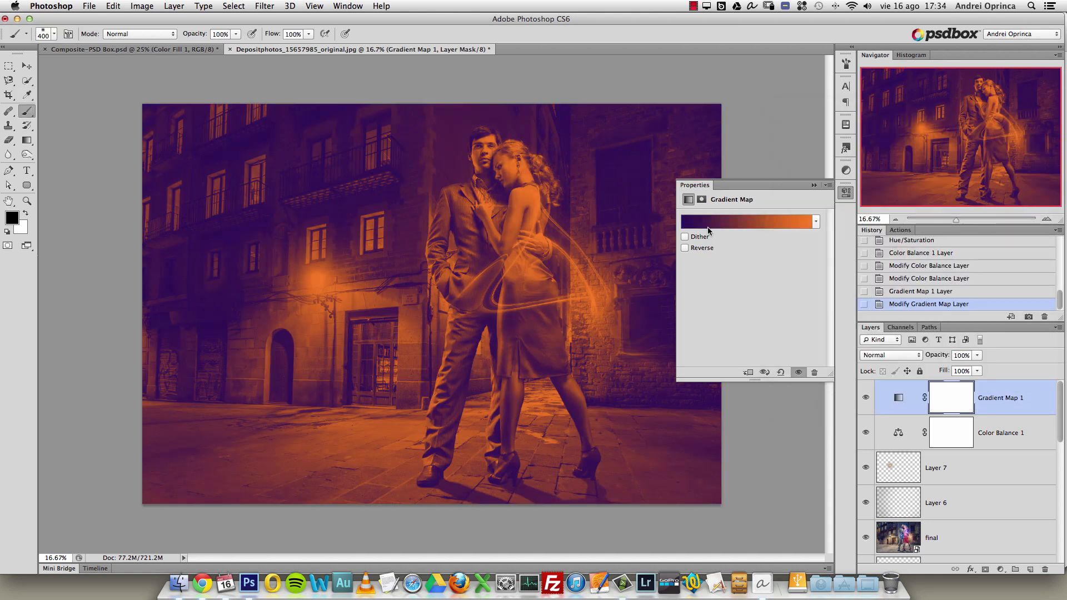
Recolour the gradient map's violet stop to a deep blue and keep it at the gradient's very start.
left_click(708, 226)
left_click(800, 309)
left_click(856, 357)
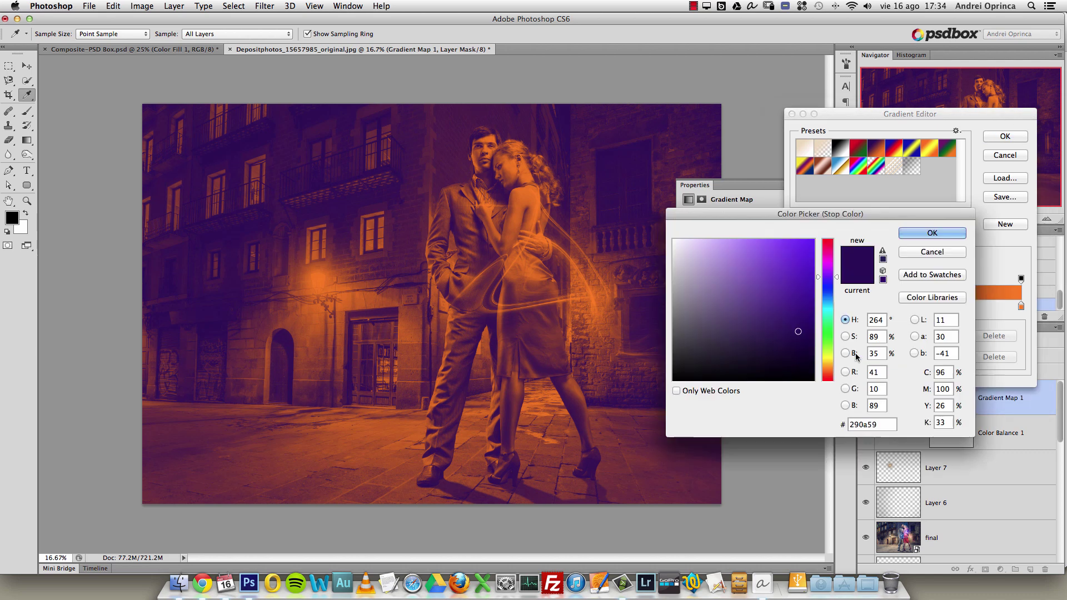
left_click(827, 300)
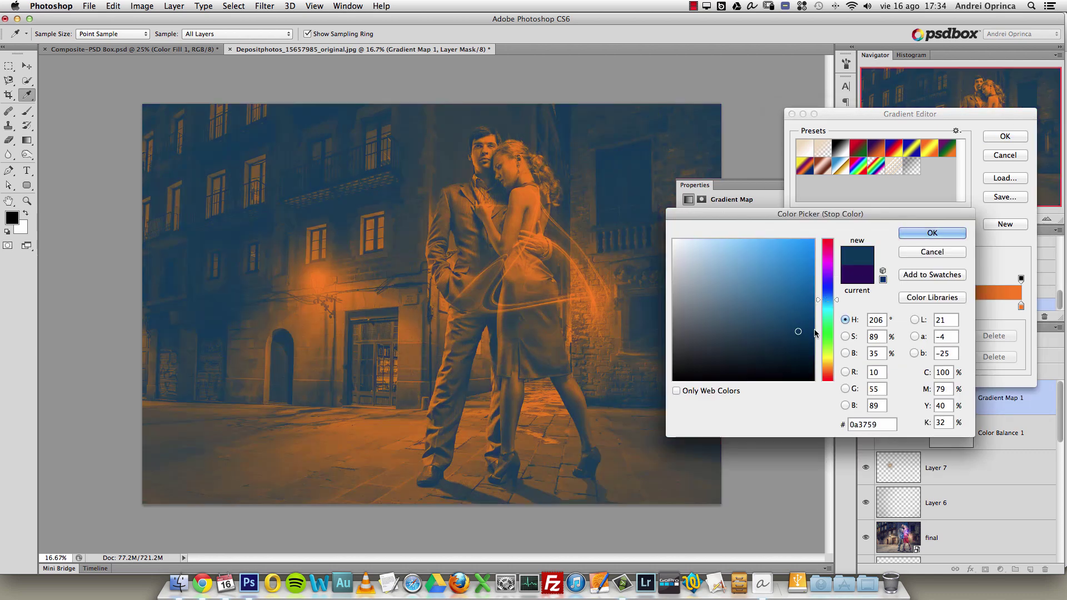
left_click(802, 310)
left_click(947, 231)
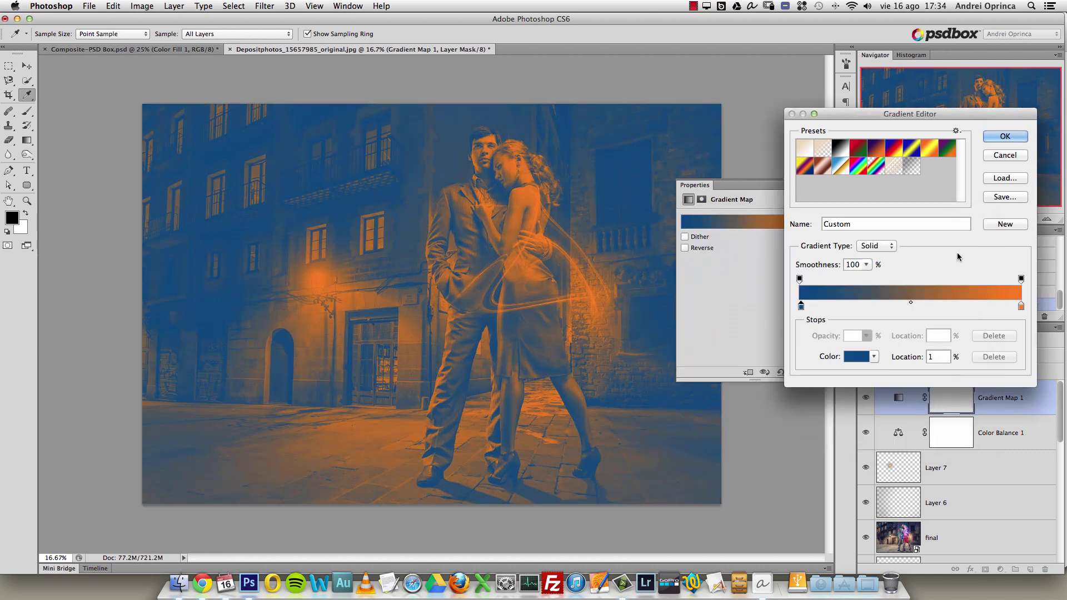
left_click_drag(800, 306, 798, 305)
Recolour the gradient map's orange end stop to the muted tan c5ab89 and accept the gradient.
left_click(1021, 306)
left_click(856, 356)
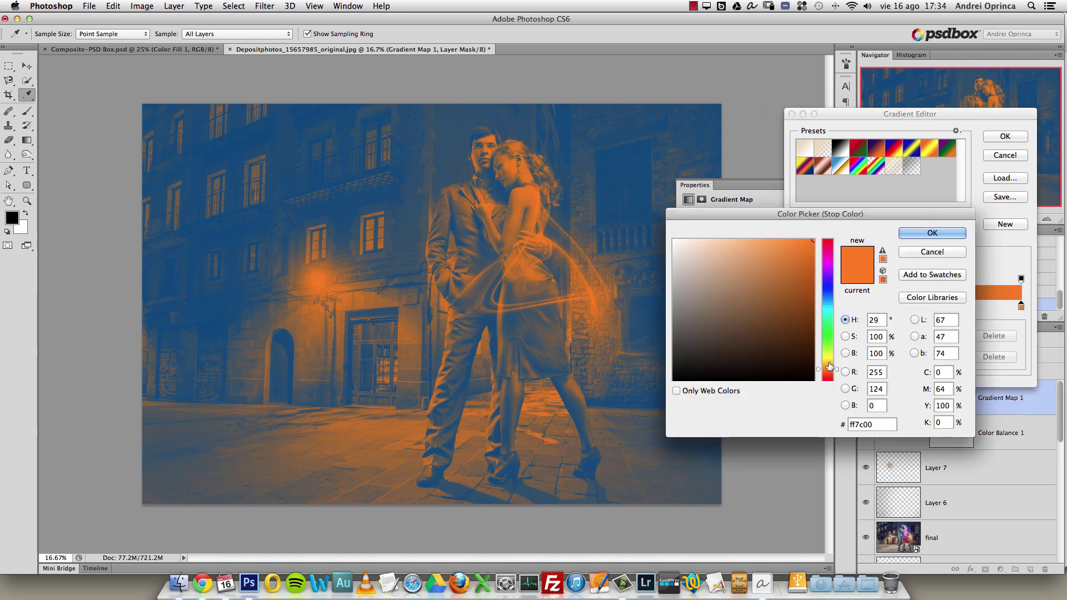
left_click_drag(829, 365, 829, 358)
left_click_drag(715, 280, 714, 262)
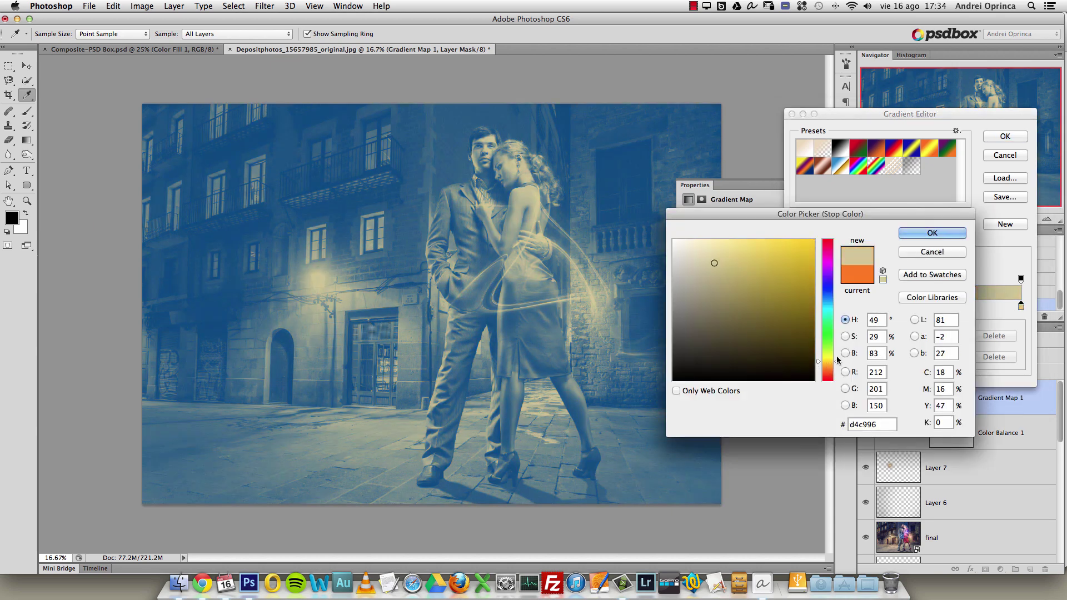
left_click_drag(829, 361, 828, 368)
left_click_drag(751, 271, 716, 271)
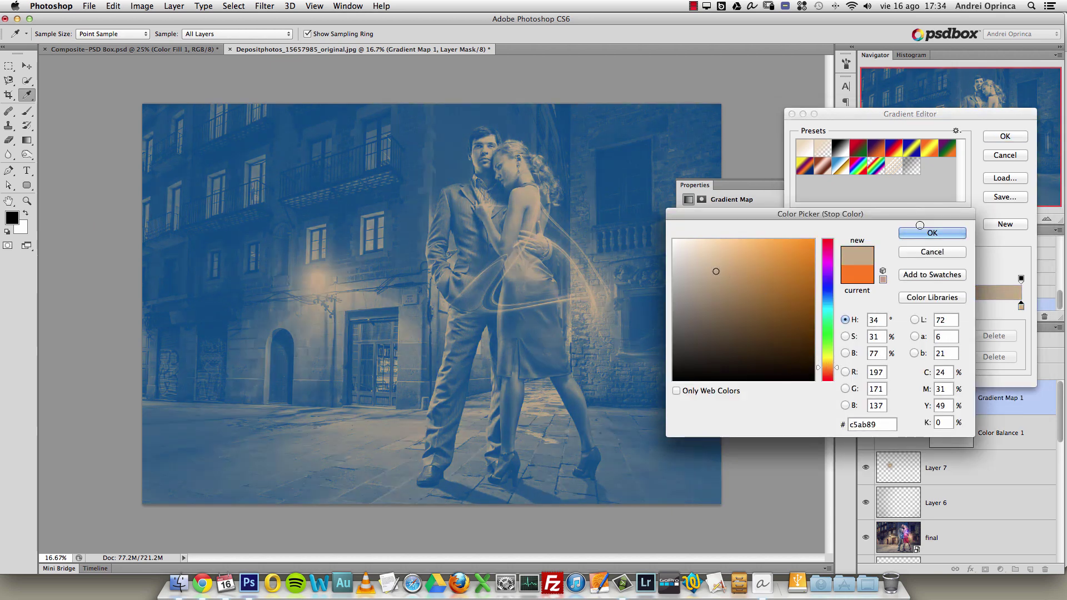
left_click(920, 230)
left_click(1005, 136)
left_click(827, 185)
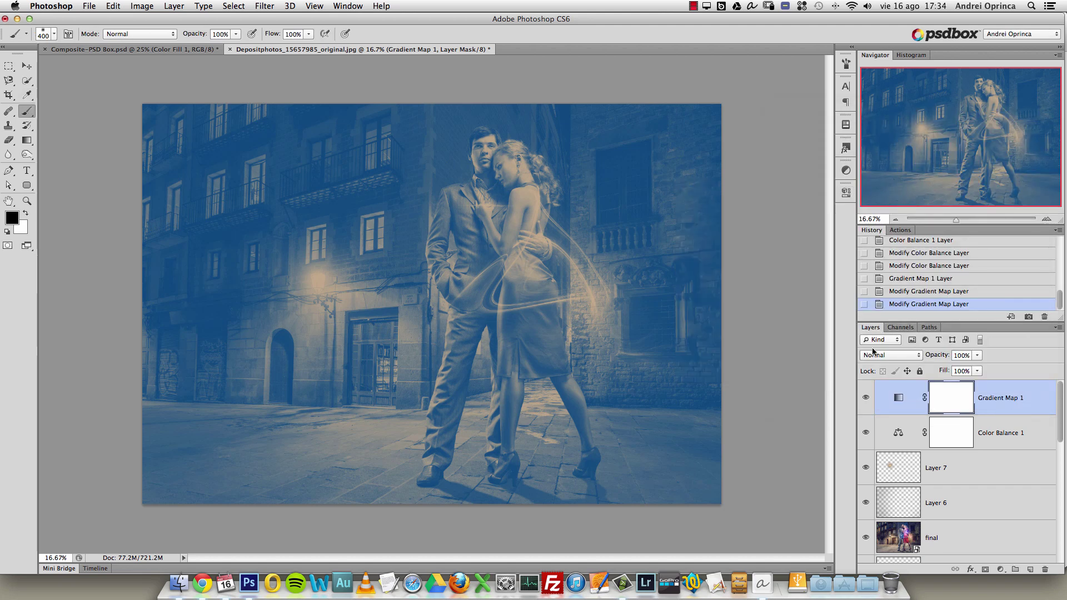
Blend the Gradient Map layer in Soft Light mode and lower its opacity to 32%.
left_click(889, 355)
left_click(881, 490)
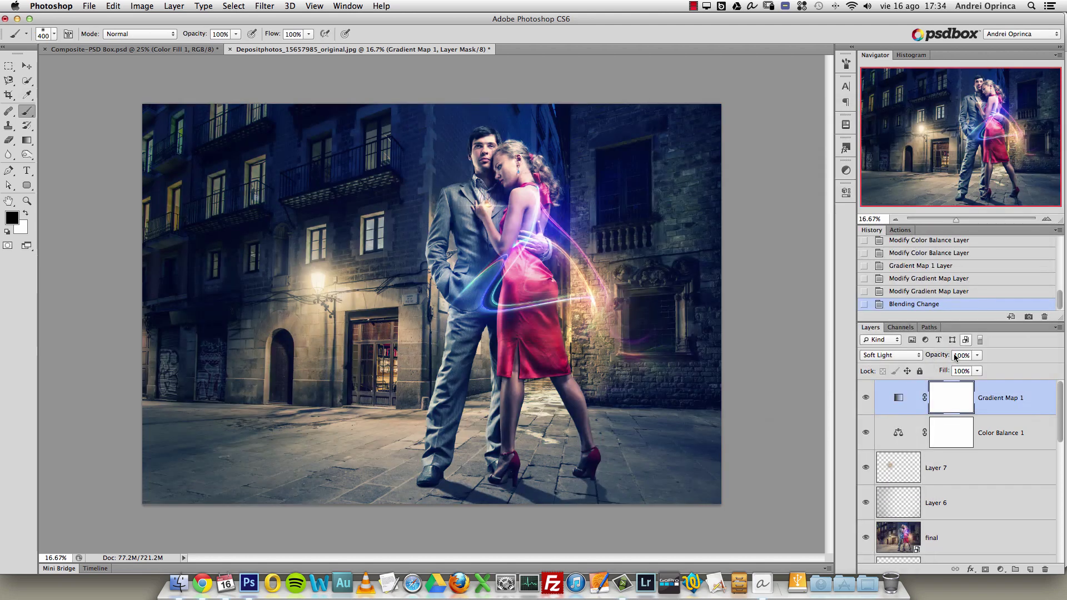
left_click(977, 355)
left_click_drag(979, 367, 946, 367)
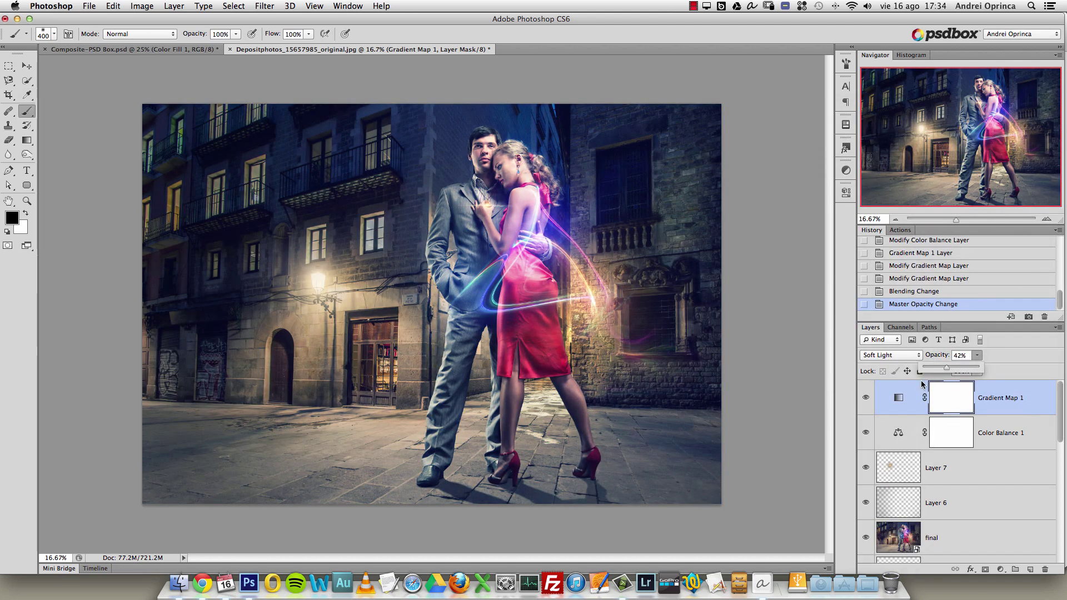
left_click(866, 398)
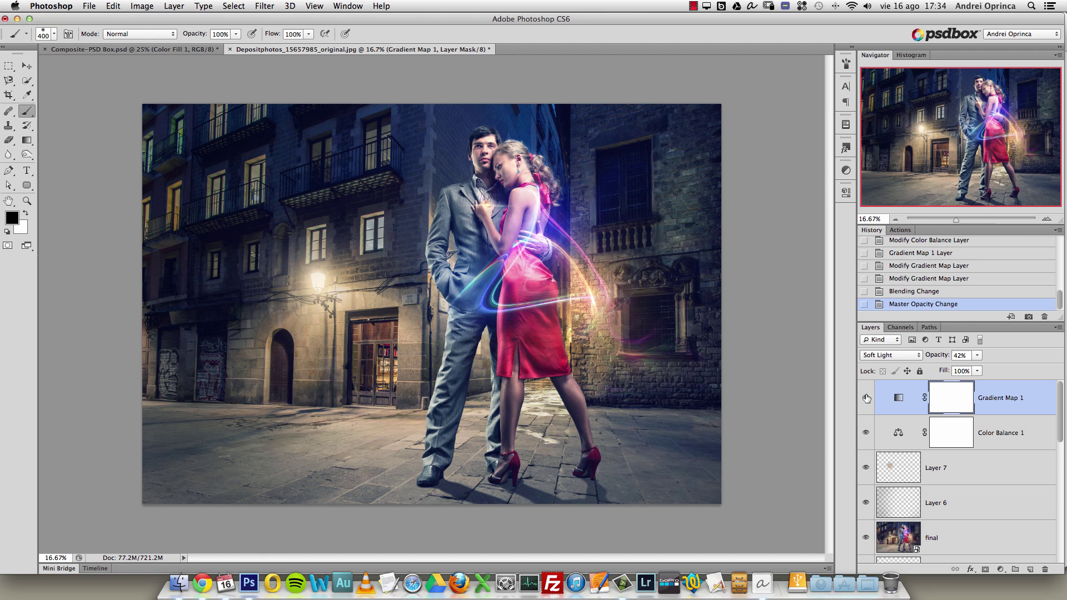
left_click(977, 355)
left_click_drag(972, 367, 967, 368)
Try Overlay blending on the Gradient Map layer and switch it to Screen.
left_click(891, 355)
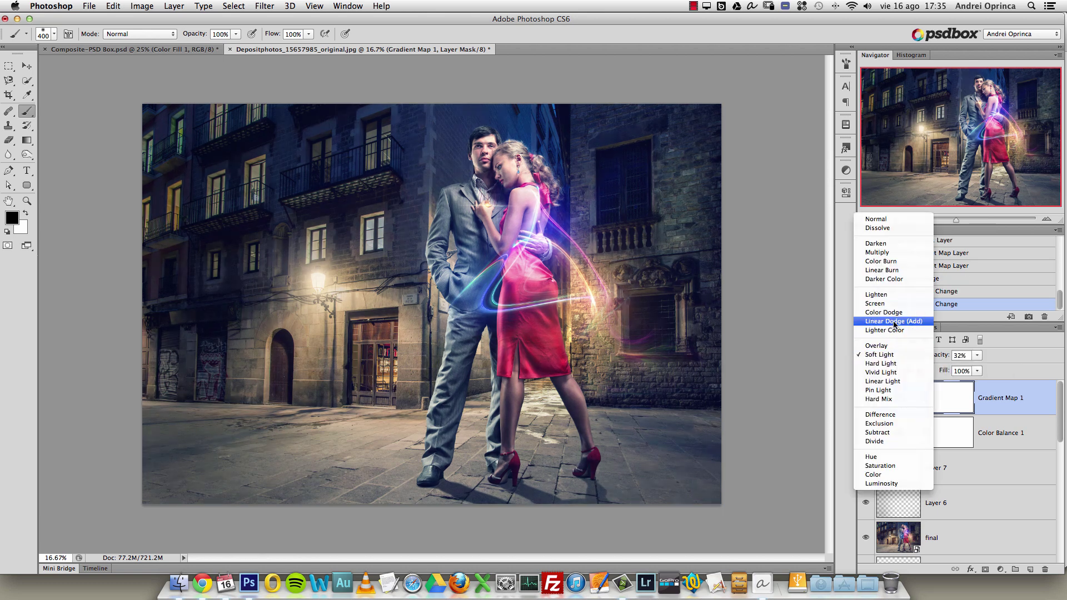
left_click(877, 353)
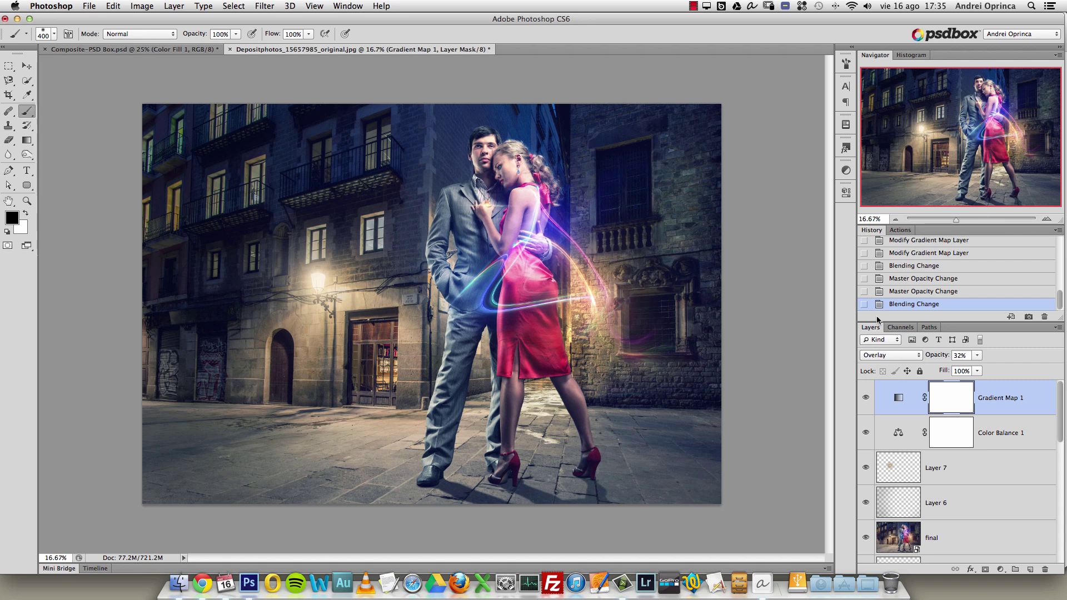
left_click(877, 350)
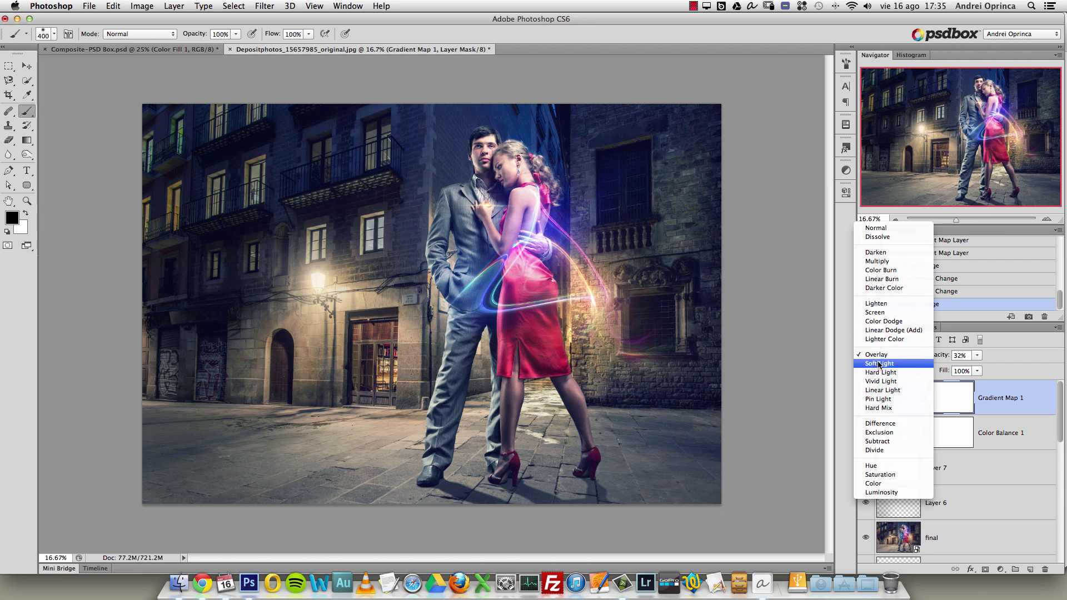
left_click(877, 313)
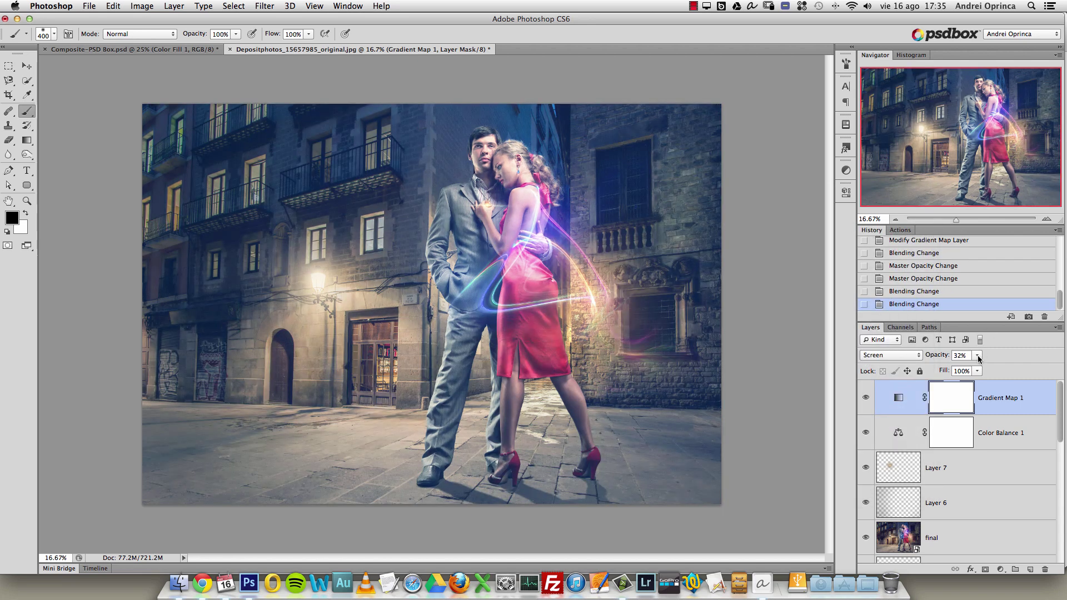
Return the Gradient Map layer to Soft Light blending, set its opacity to 38%, and check the image with and without it.
left_click(979, 358)
left_click_drag(978, 367, 982, 367)
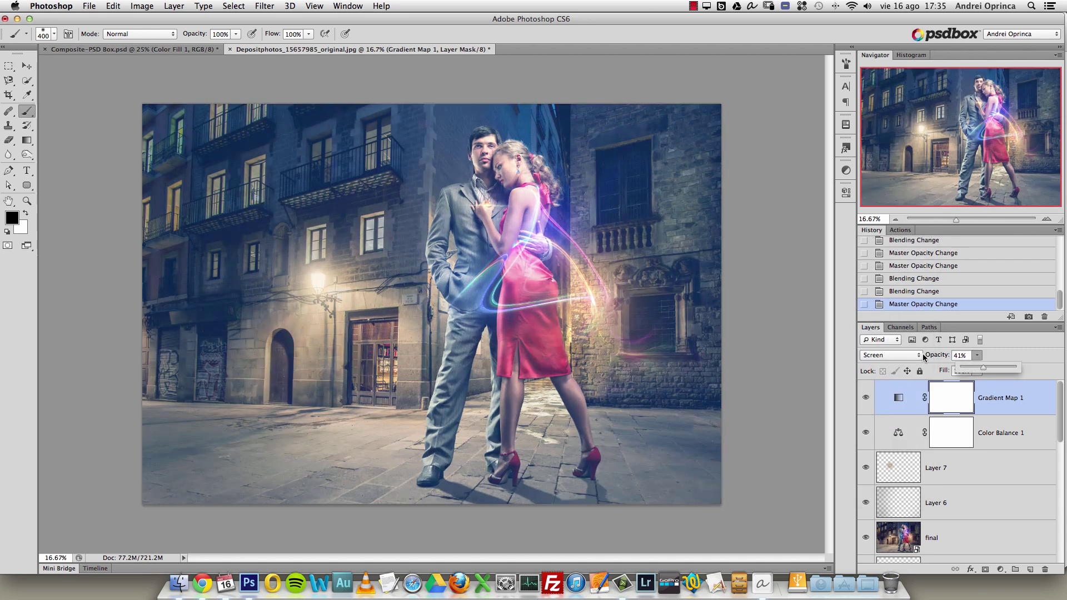
left_click(922, 356)
left_click(885, 409)
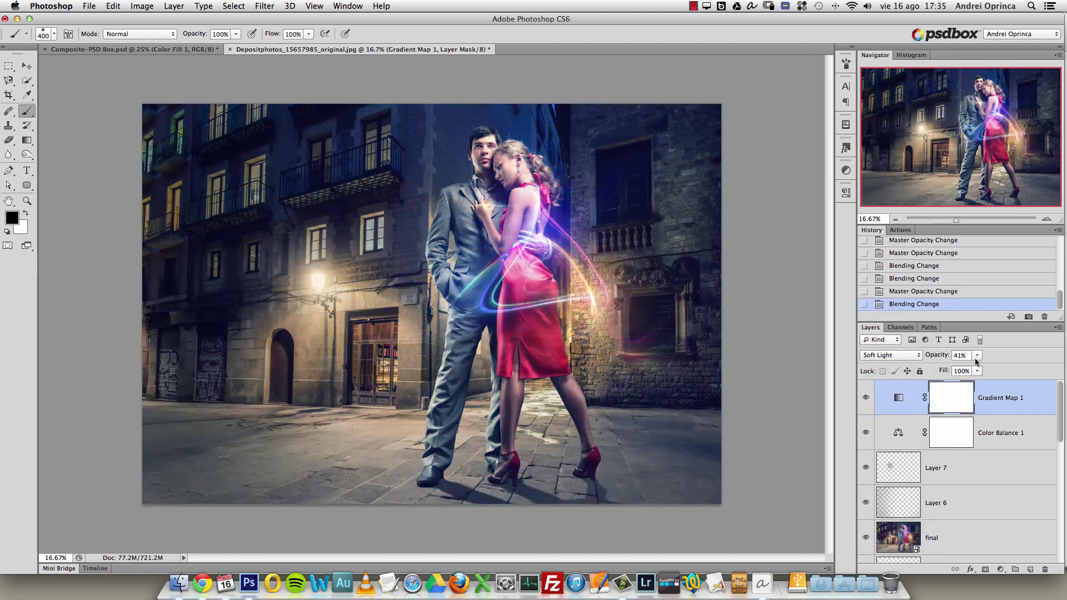
left_click(976, 356)
left_click_drag(977, 370, 979, 370)
left_click(867, 399)
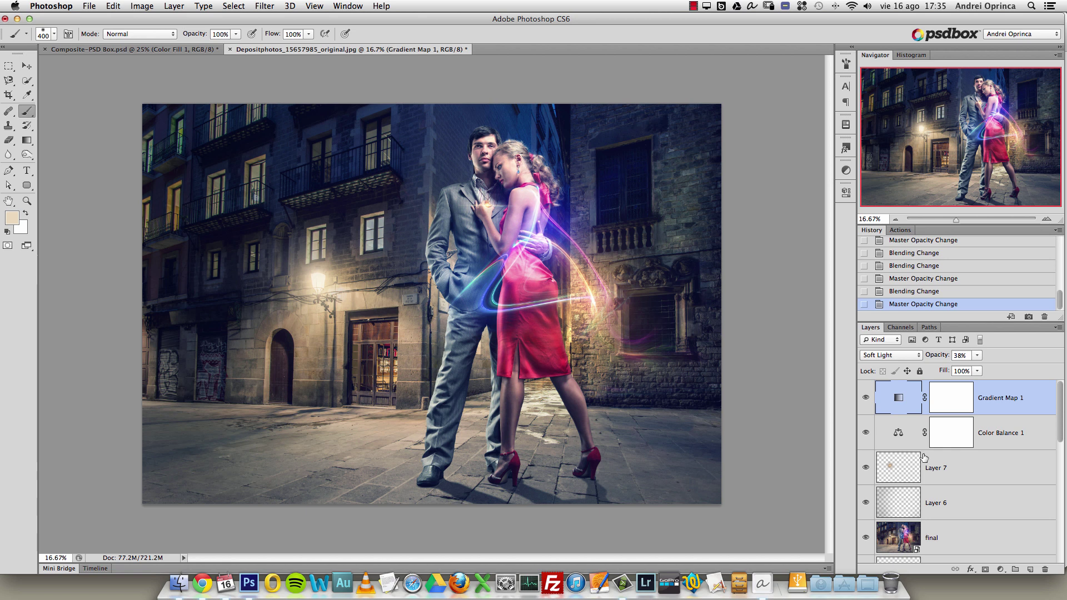
Switch to the Composite-PSD Box.psd document and make Layer 12, with its smart filters, visible.
left_click(176, 53)
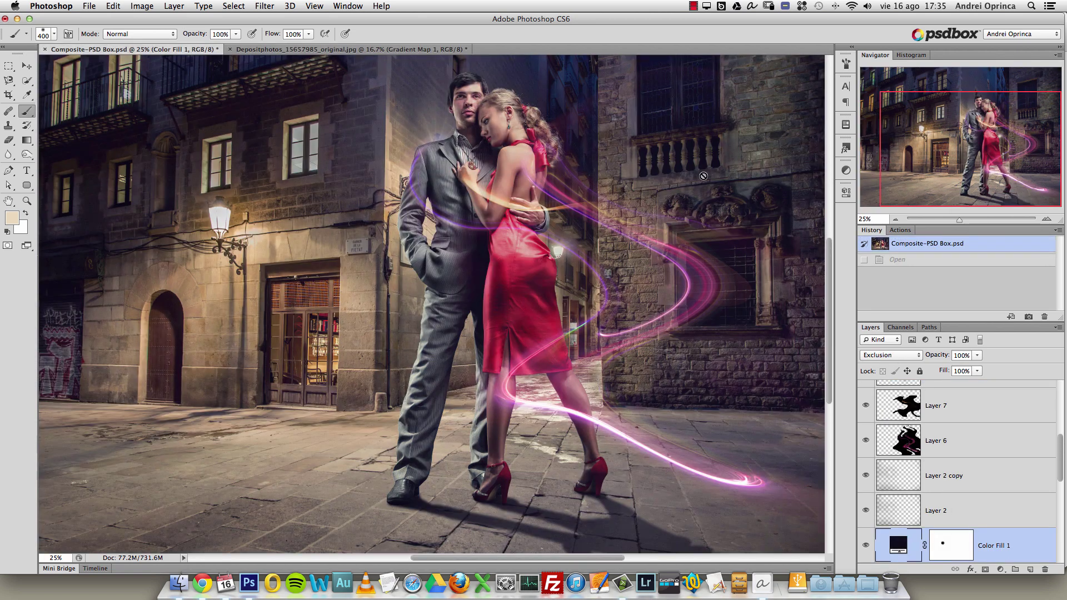
left_click(895, 220)
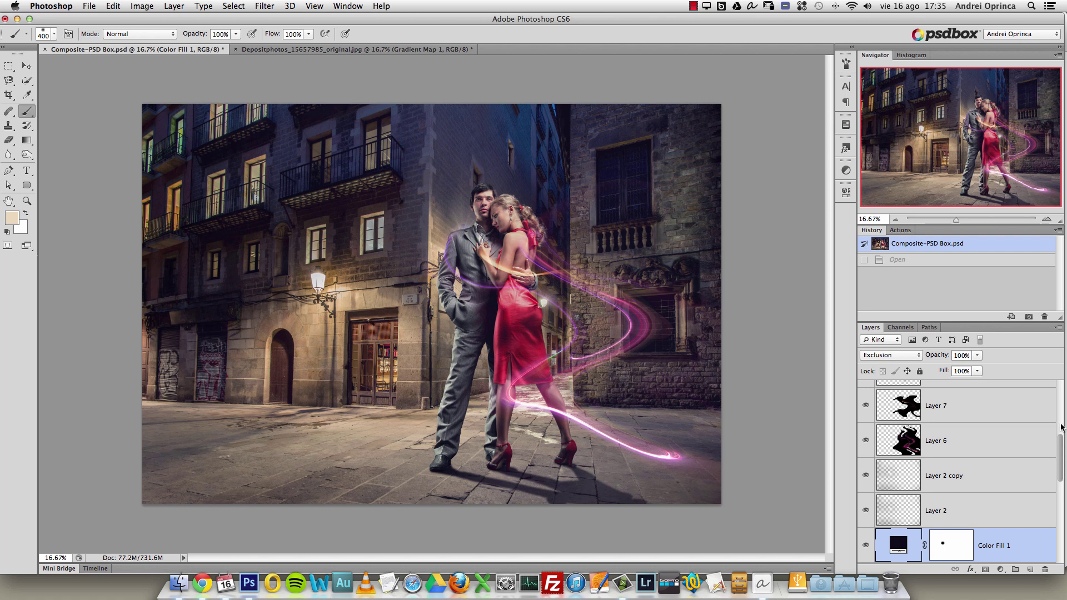
left_click_drag(1060, 451, 1061, 403)
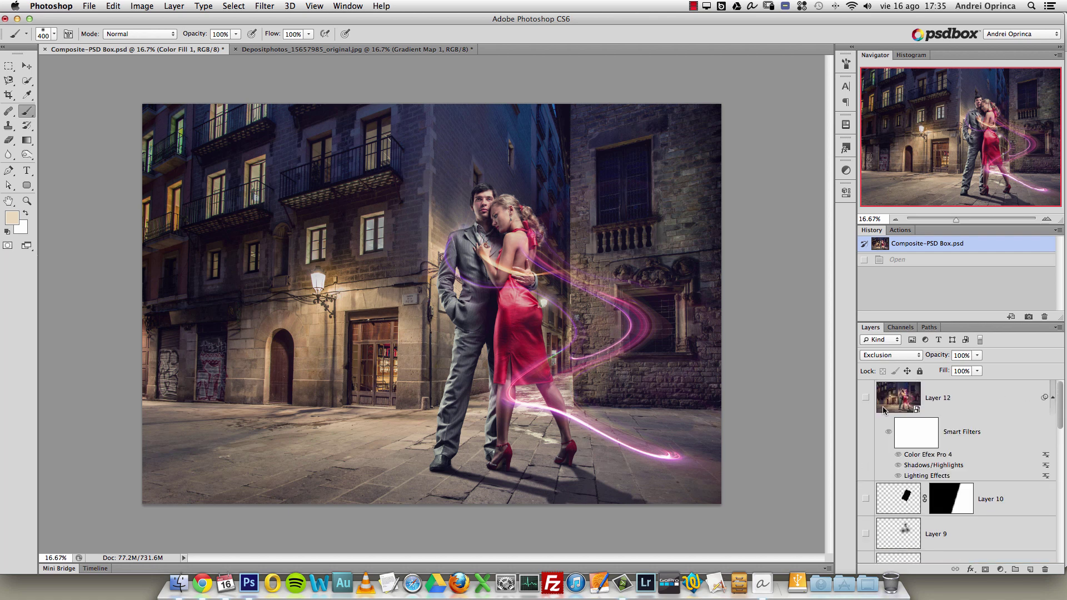
left_click(865, 397)
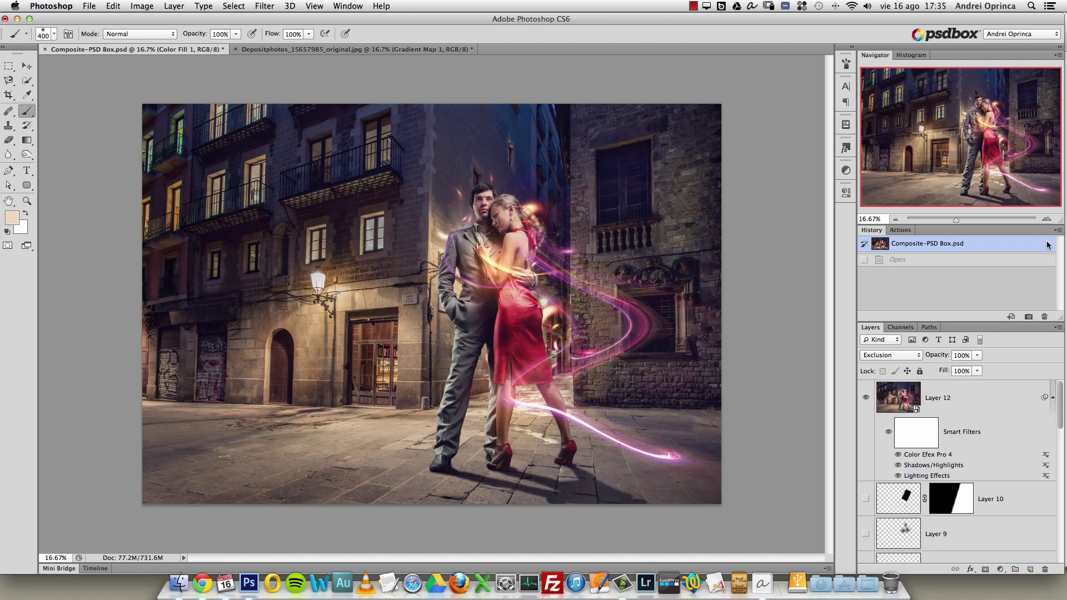
Examine the light effects around the couple up close and compare the composite with Depositphotos_15657985_original.jpg, finishing on the latter.
left_click(1047, 221)
left_click(1047, 220)
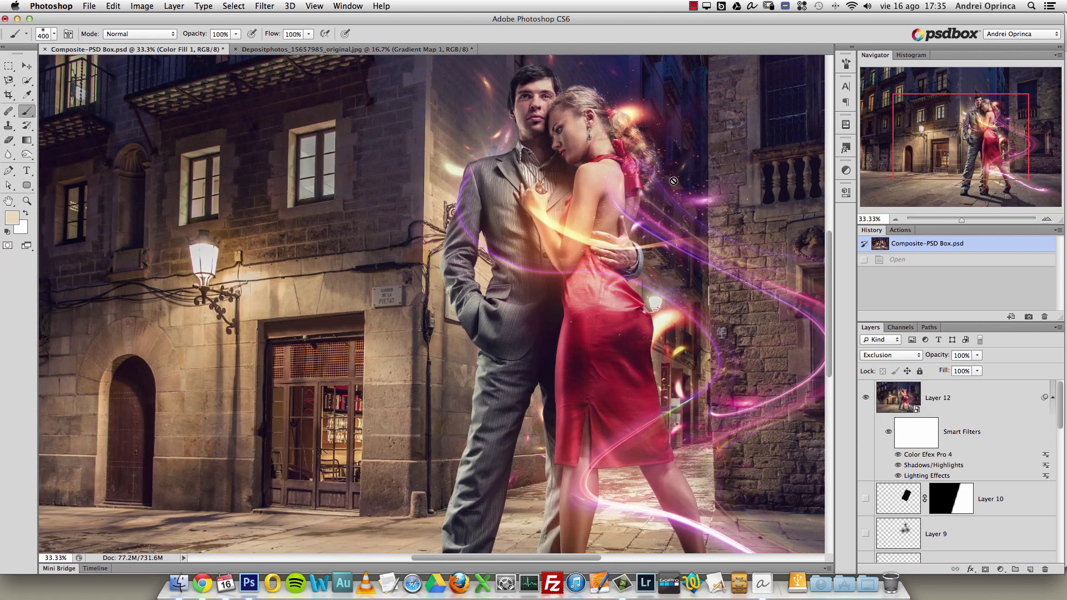
left_click_drag(722, 166, 580, 238)
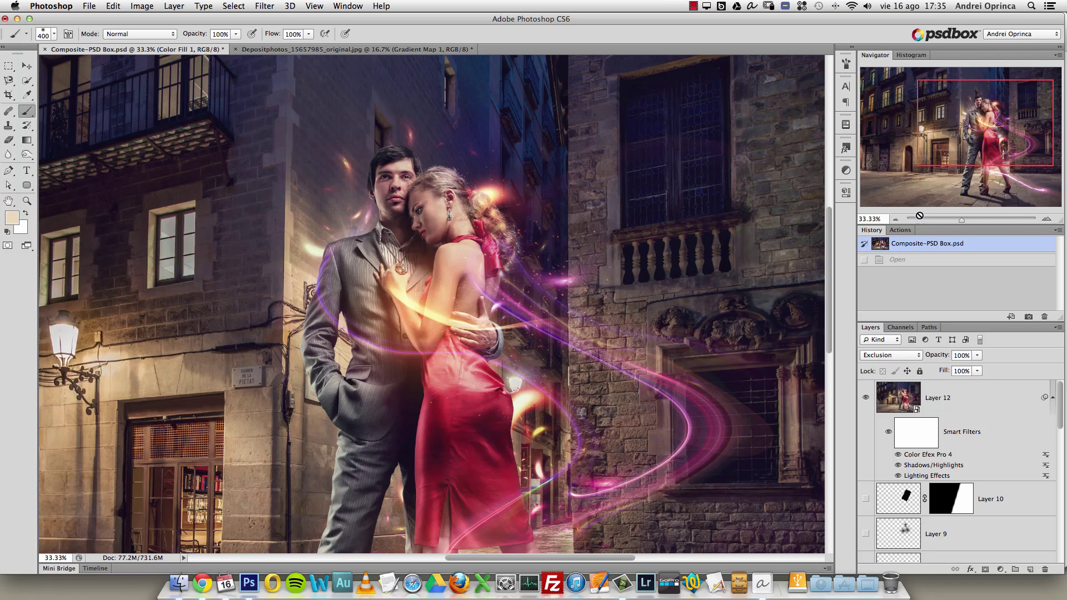
left_click(895, 219)
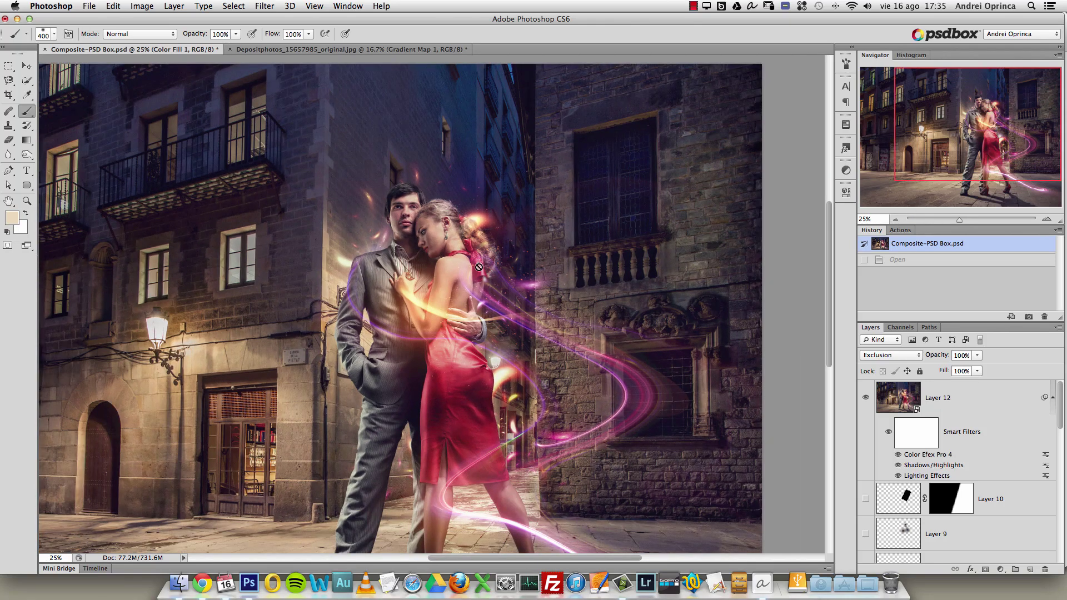
left_click_drag(460, 307, 505, 249)
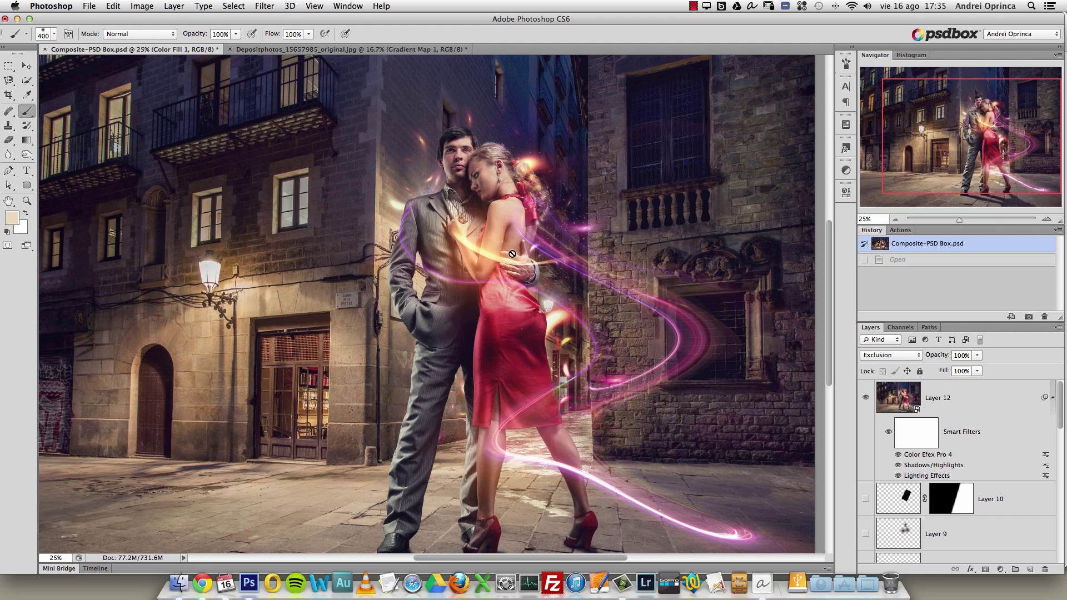
left_click(313, 50)
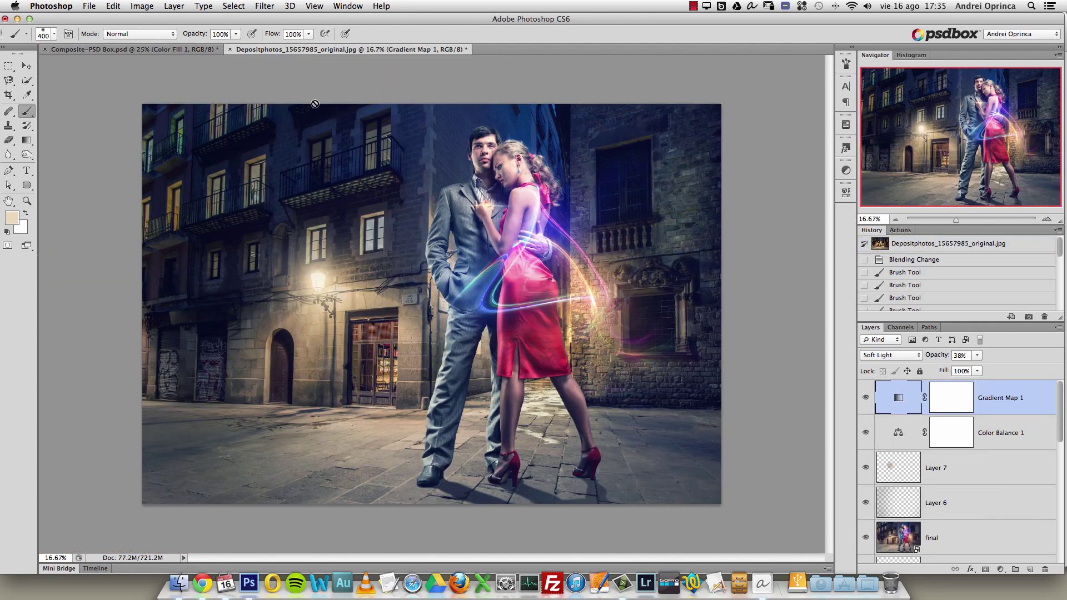
left_click(180, 50)
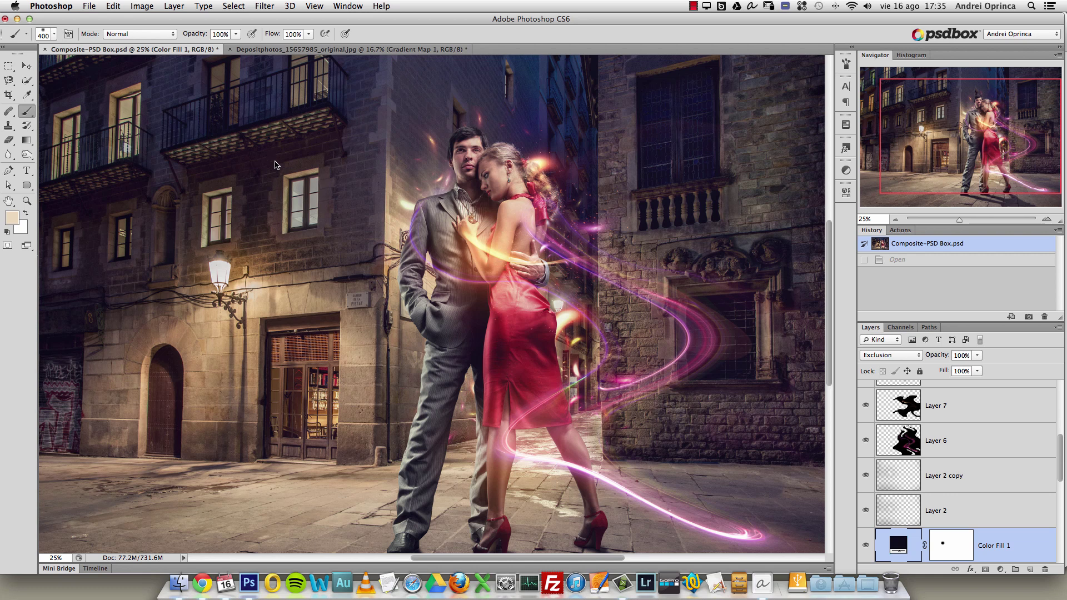
left_click(896, 219)
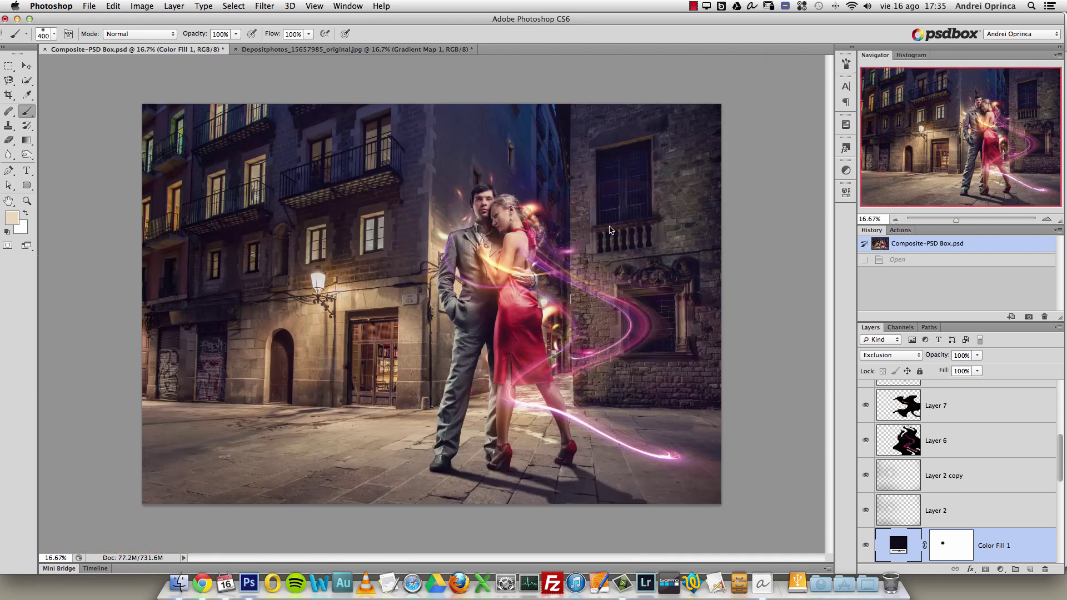
left_click(306, 52)
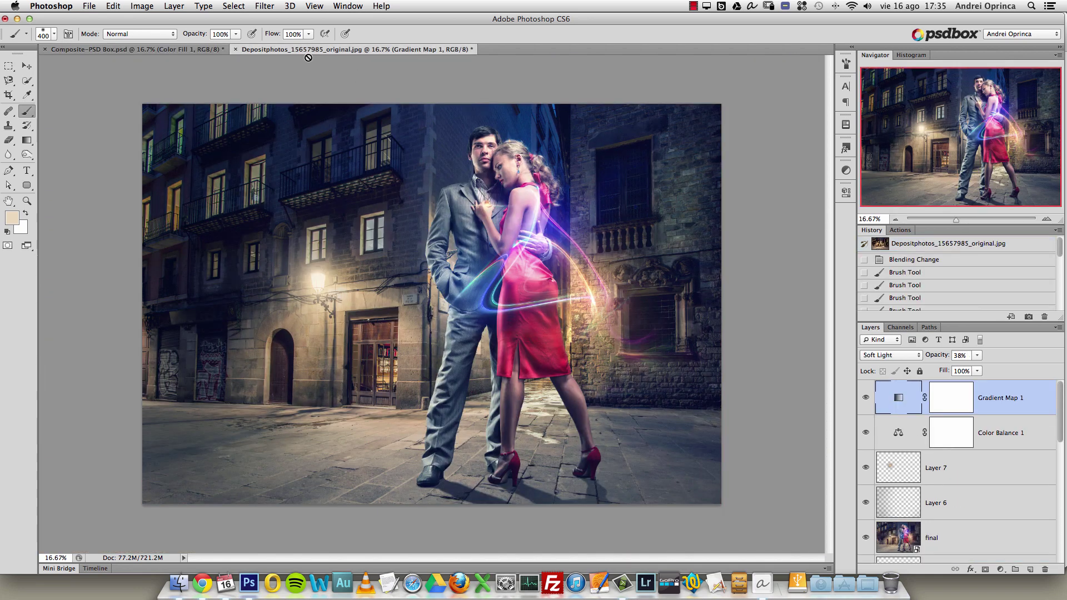